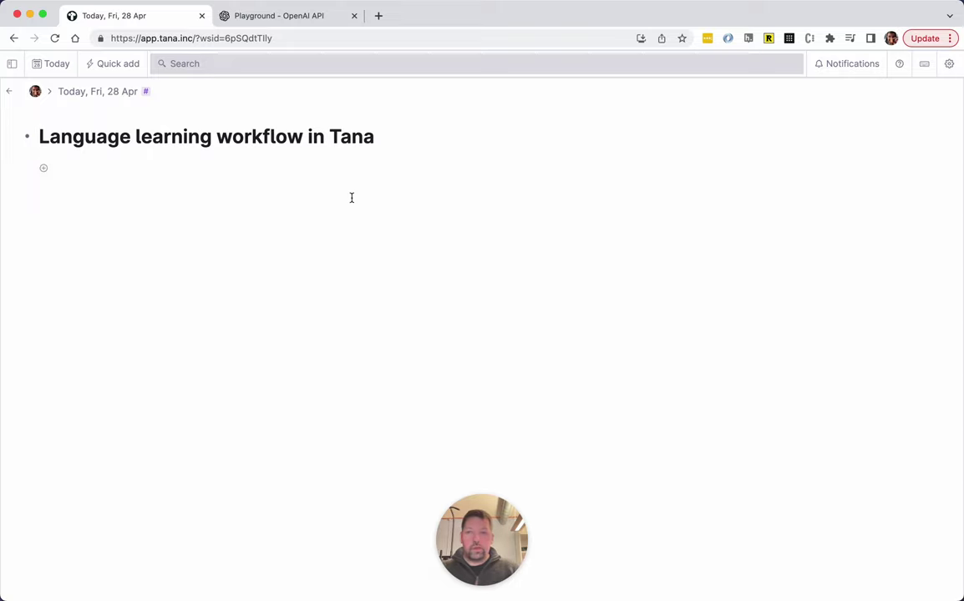
- Write the prompt "Write me a dialogue in Greek between a lawyer and a policeman" as a node under the page title
{"action": "left_click", "coordinate": [262, 177]}
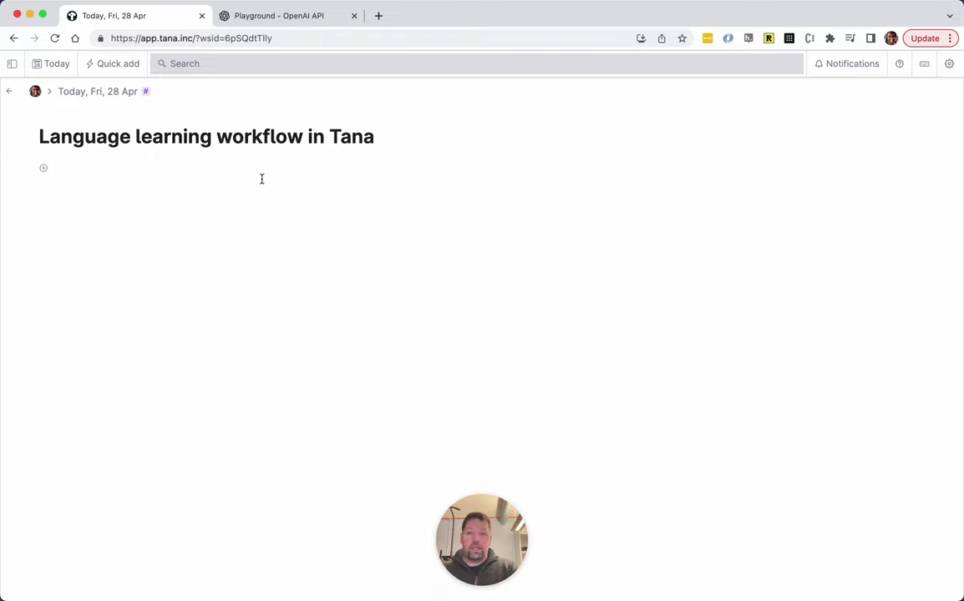
{"action": "type", "text": "Write me a dialogue "}
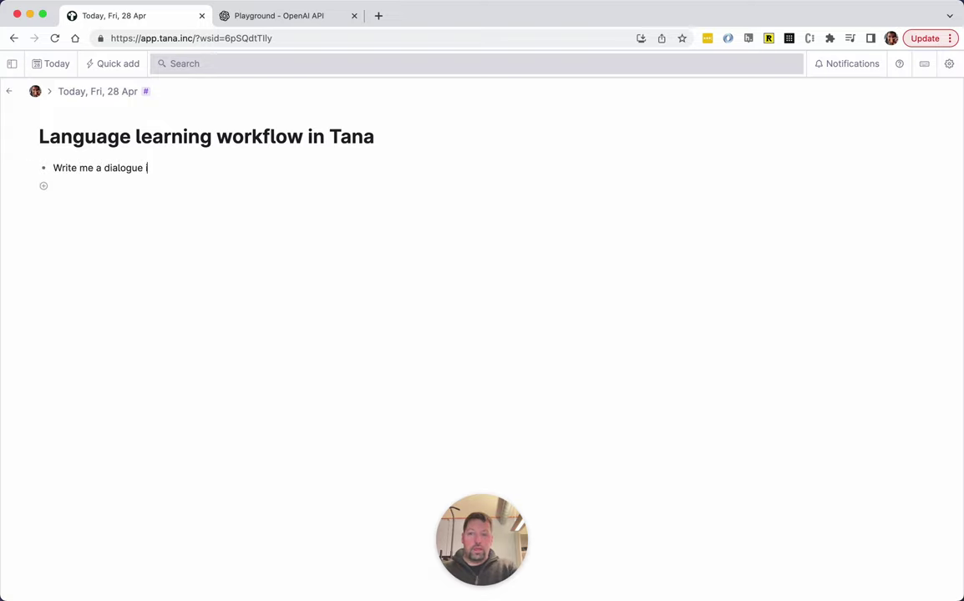
{"action": "type", "text": "in Greek between"}
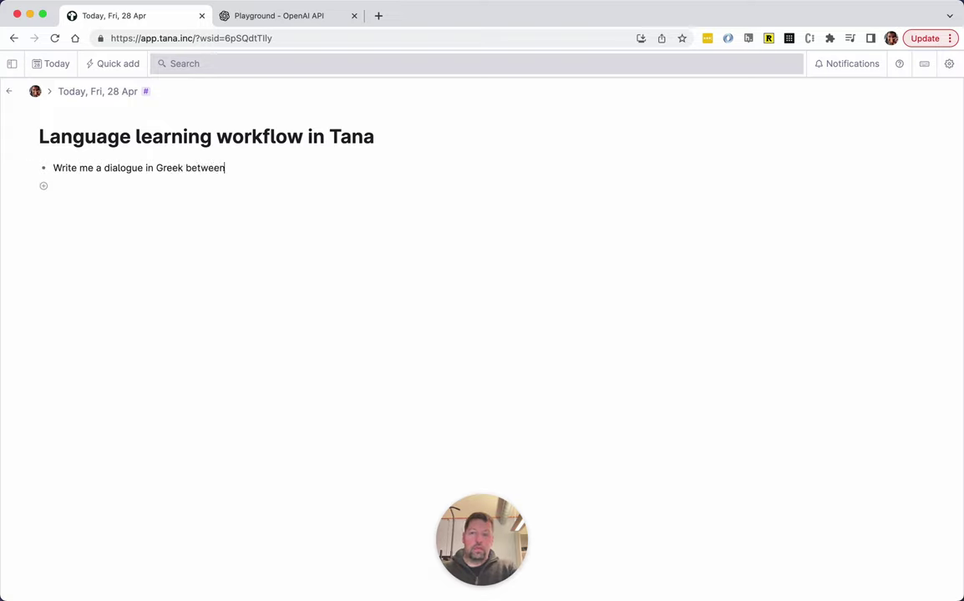
{"action": "type", "text": " a lawyer and a policeman."}
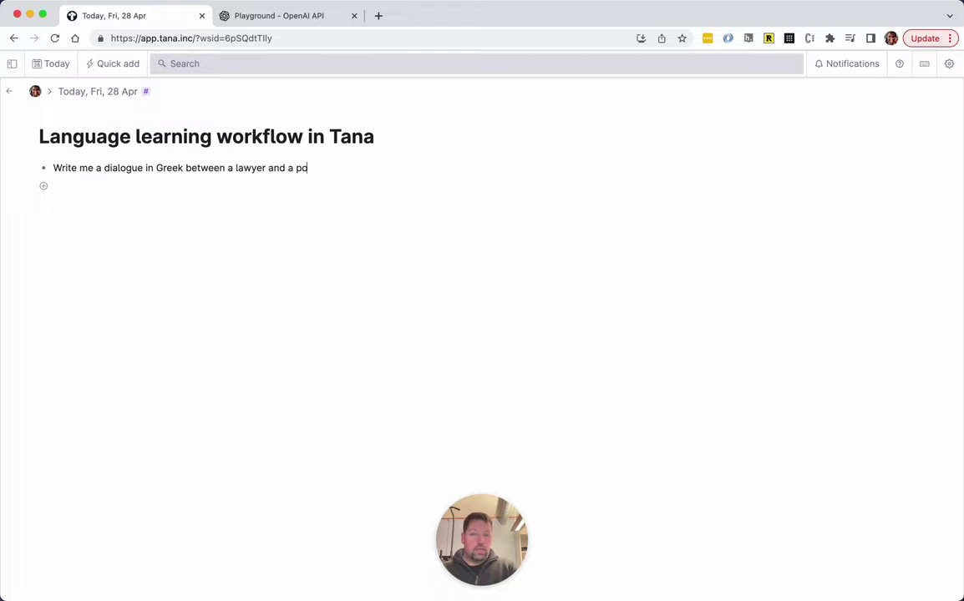
{"action": "key", "text": "BackSpace"}
{"action": "type", "text": "to"}
{"action": "key", "text": "BackSpace"}
{"action": "key", "text": "BackSpace"}
{"action": "key", "text": "BackSpace"}
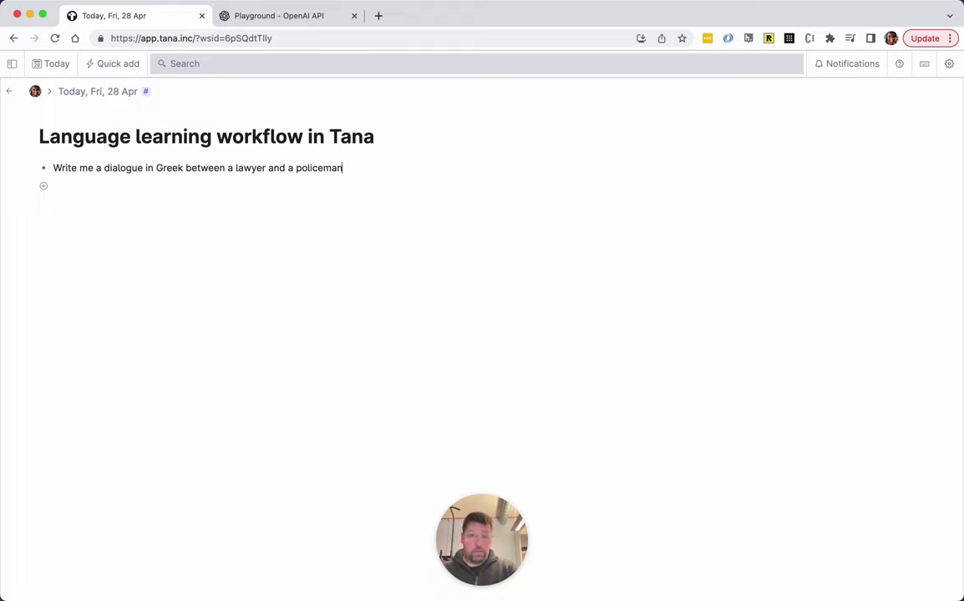
- Run the Ask AI command on the dialogue prompt node
{"action": "key", "text": "super+k"}
{"action": "type", "text": "aska"}
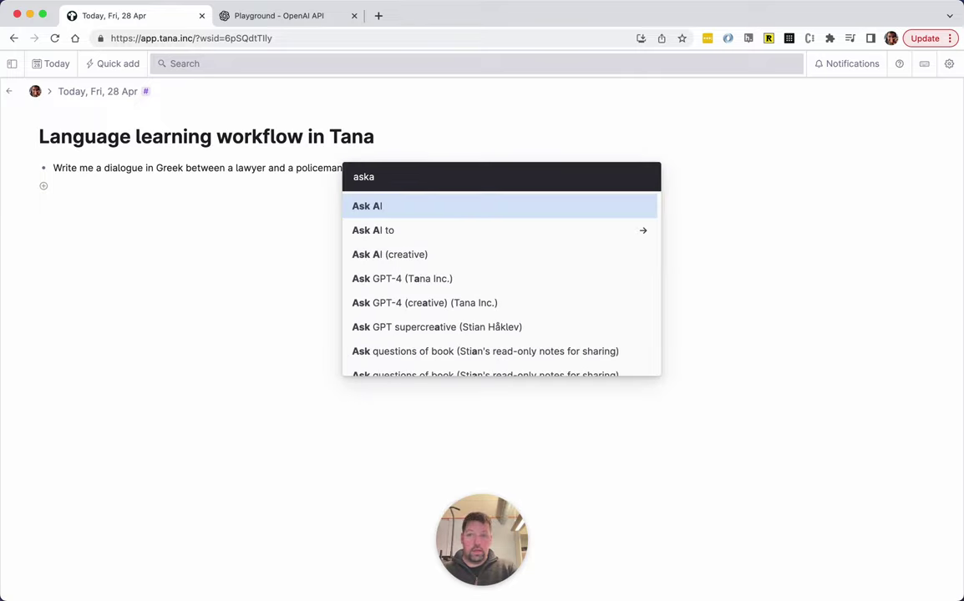
{"action": "key", "text": "Return"}
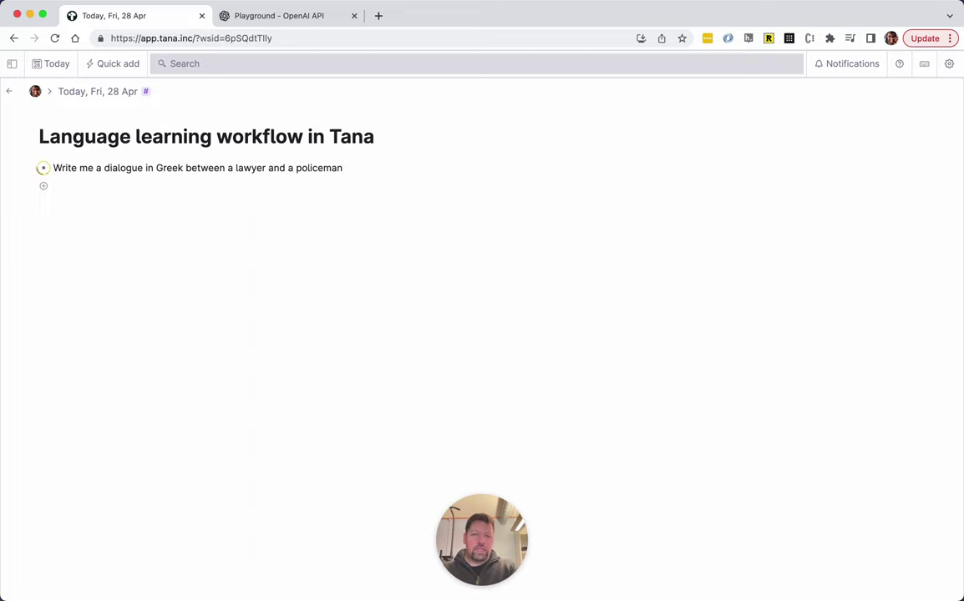
- Insert blank nodes above the dialogue prompt and place the cursor in the middle one
{"action": "key", "text": "super+Left"}
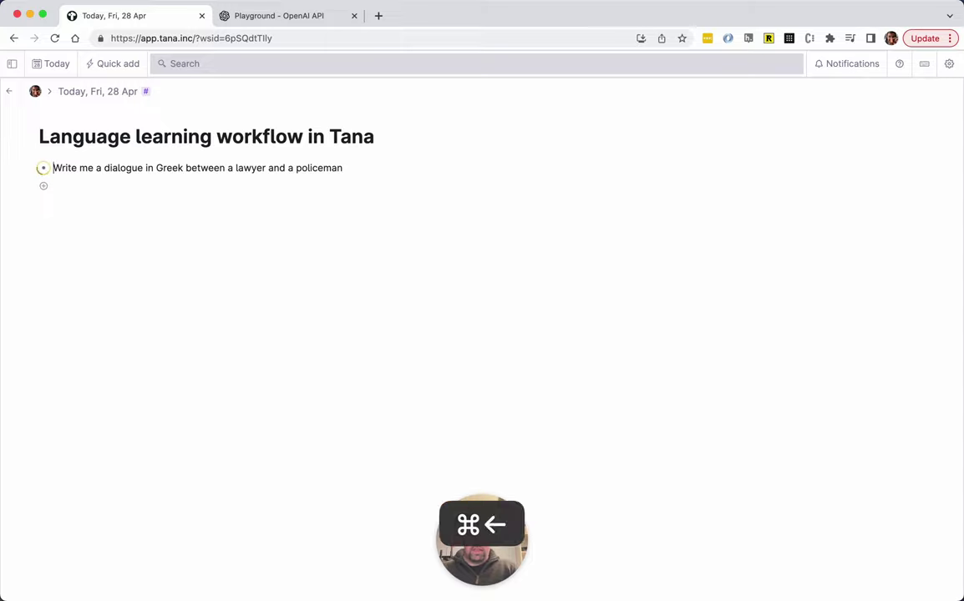
{"action": "key", "text": "Return"}
{"action": "key", "text": "Return"}
{"action": "key", "text": "Up"}
{"action": "key", "text": "Up"}
{"action": "key", "text": "Down"}
{"action": "key", "text": "Down"}
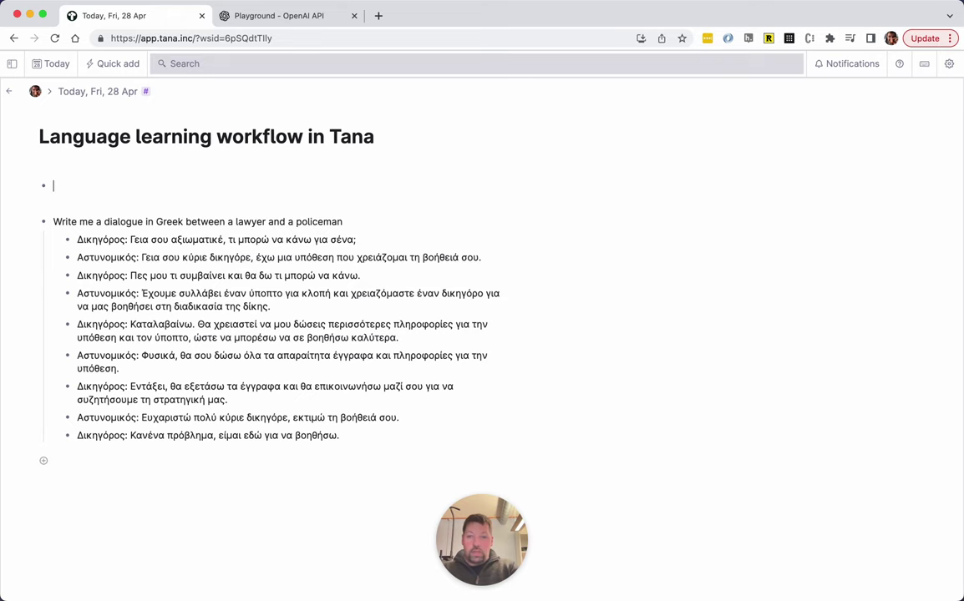
- Tag the blank node with greek-word and open the list of all #greek-word nodes in a panel above the page
{"action": "type", "text": "# greek"}
{"action": "key", "text": "Return"}
{"action": "left_click", "coordinate": [127, 186]}
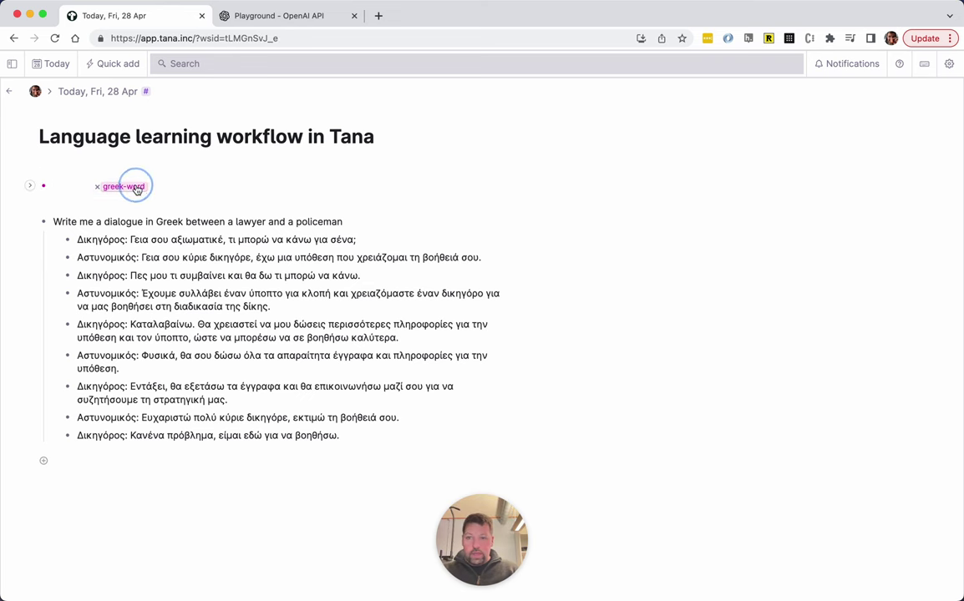
{"action": "left_click_drag", "start_coordinate": [203, 233], "coordinate": [191, 402]}
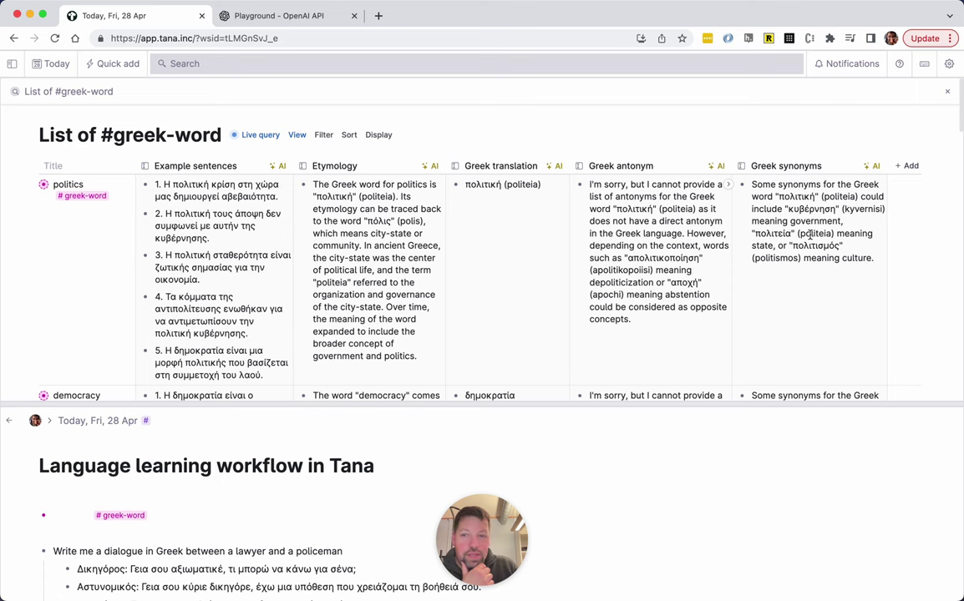
- Examine the AI-filled fields of the democracy entry in the greek-word table, including its Greek synonyms
{"action": "scroll", "coordinate": [251, 250], "scroll_direction": "down", "scroll_amount": 5}
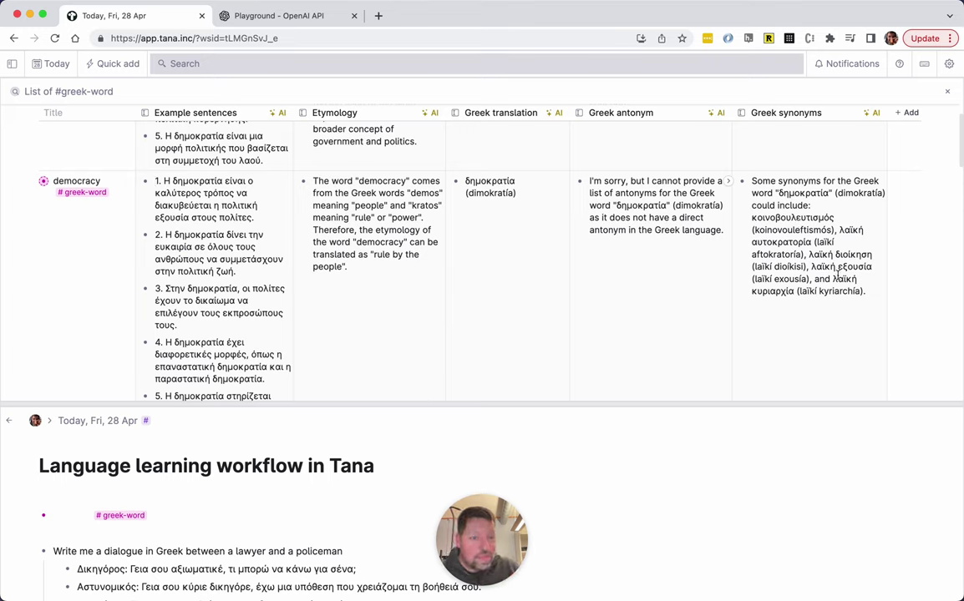
{"action": "scroll", "coordinate": [744, 234], "scroll_direction": "up", "scroll_amount": 1}
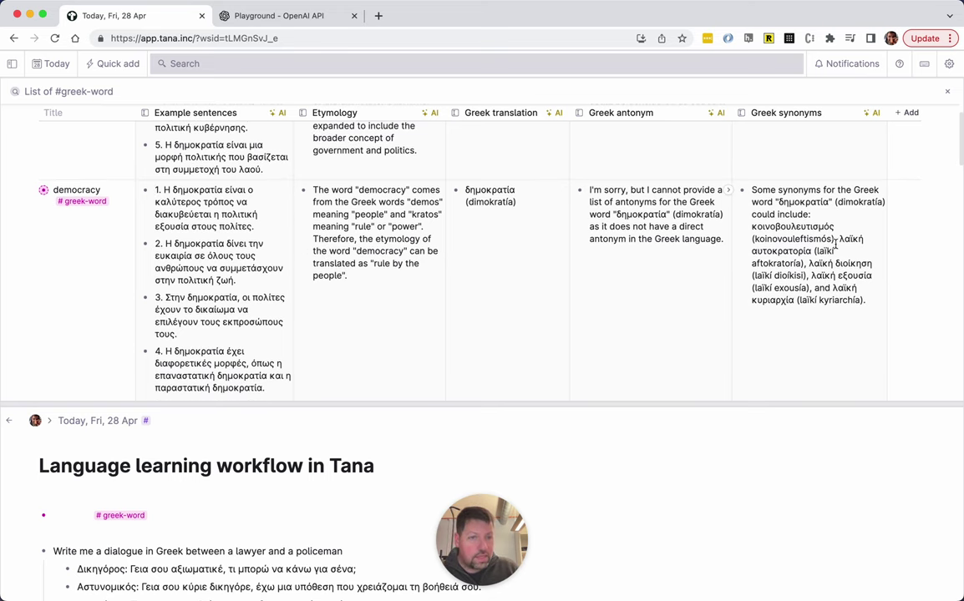
{"action": "left_click", "coordinate": [769, 202]}
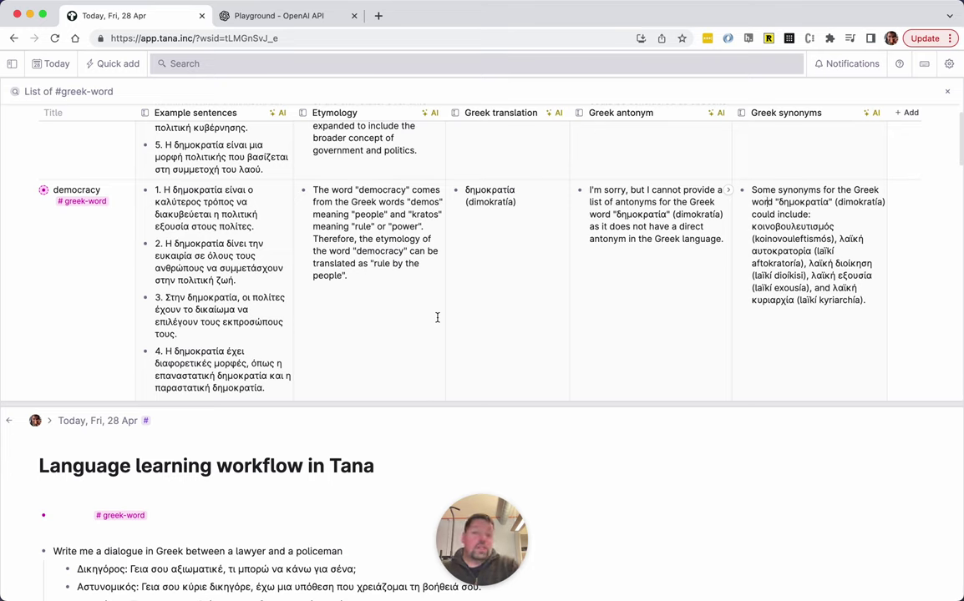
- Switch to the OpenAI Playground and open the list of available models
{"action": "left_click", "coordinate": [314, 23]}
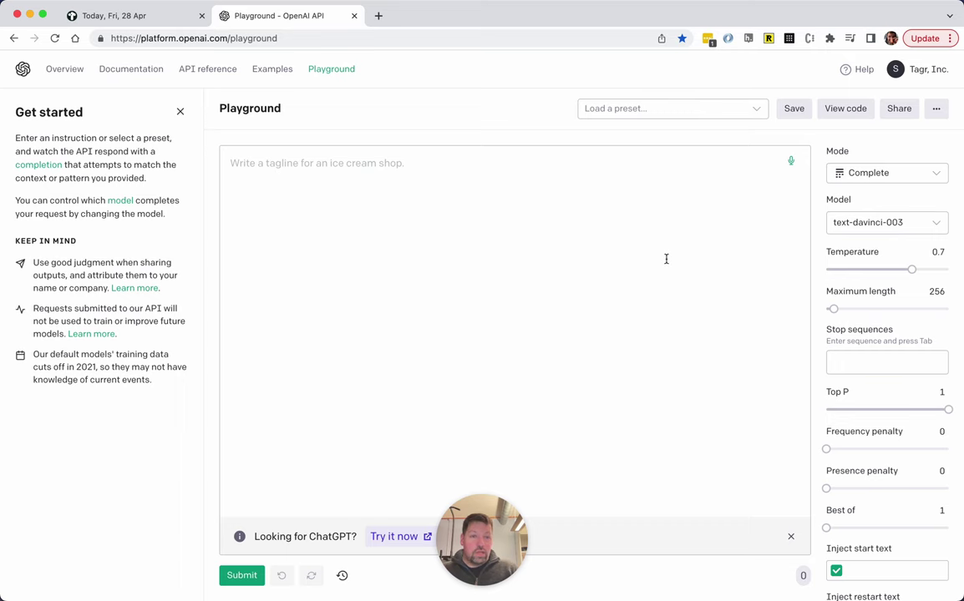
{"action": "left_click", "coordinate": [849, 222]}
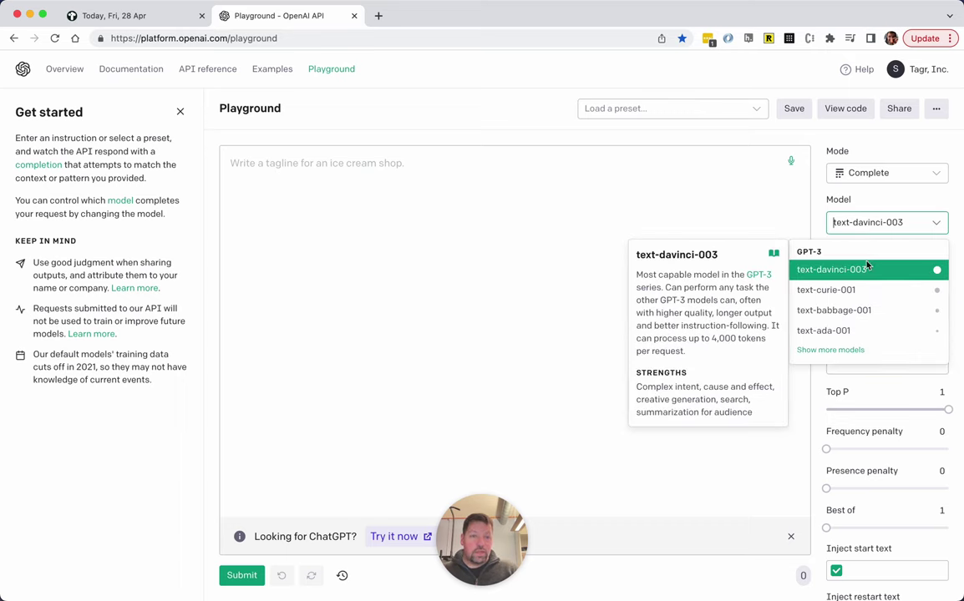
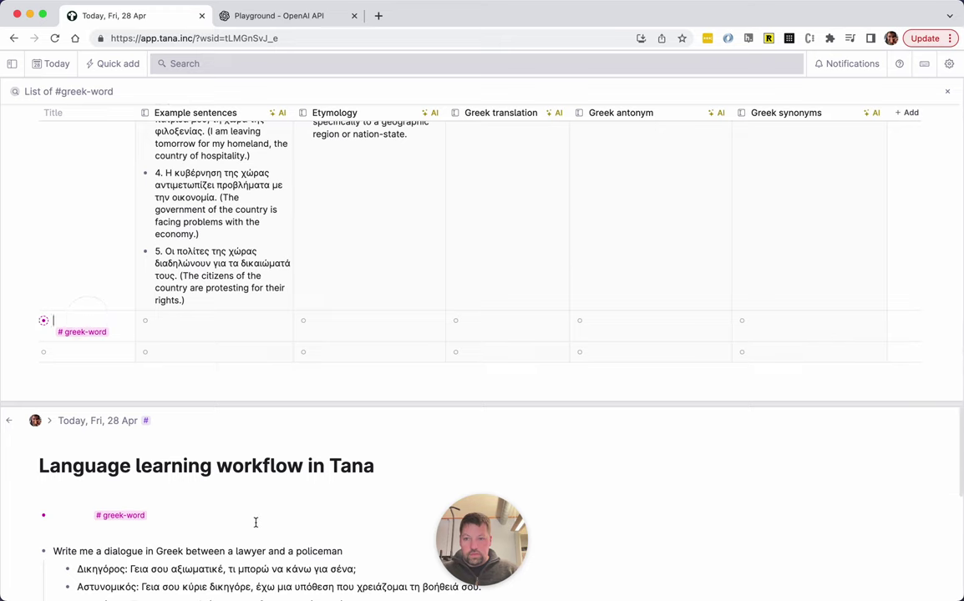
- Name the empty greek-word entry "polite" in the table and open that node
{"action": "type", "text": "polite"}
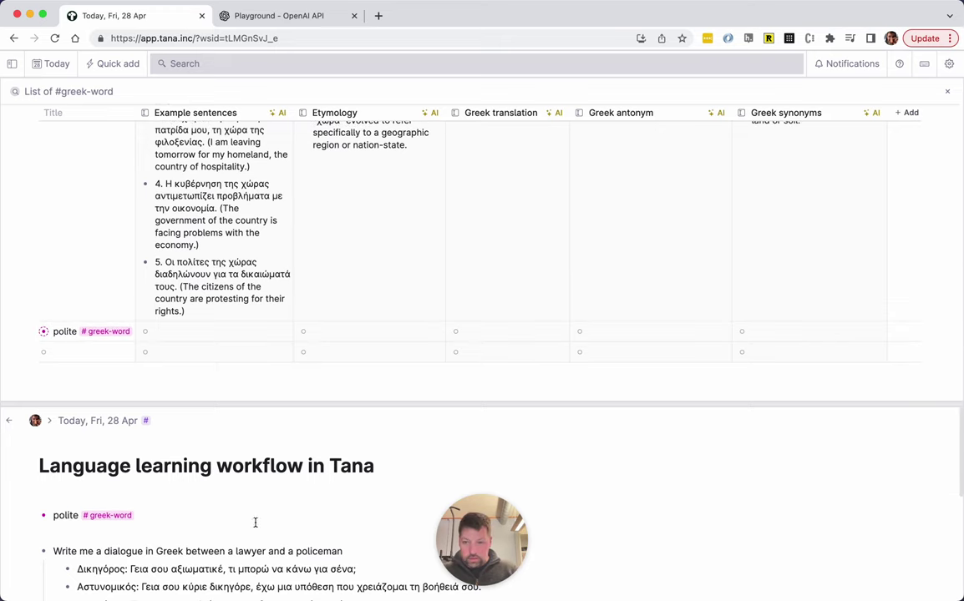
{"action": "left_click", "coordinate": [43, 332]}
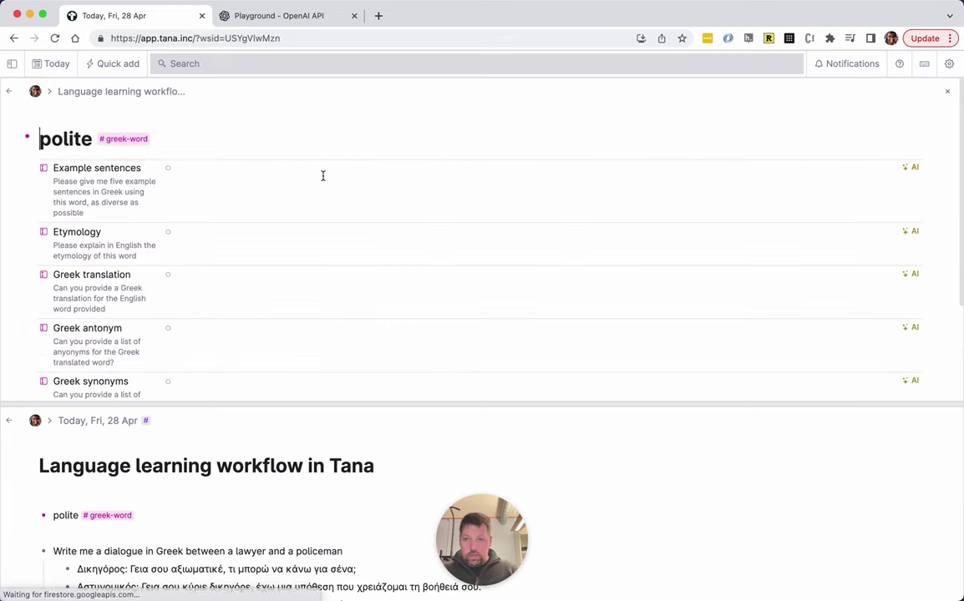
- Run all empty AI fields on the "polite" node and review the generated answers
{"action": "key", "text": "super+k"}
{"action": "type", "text": "run a"}
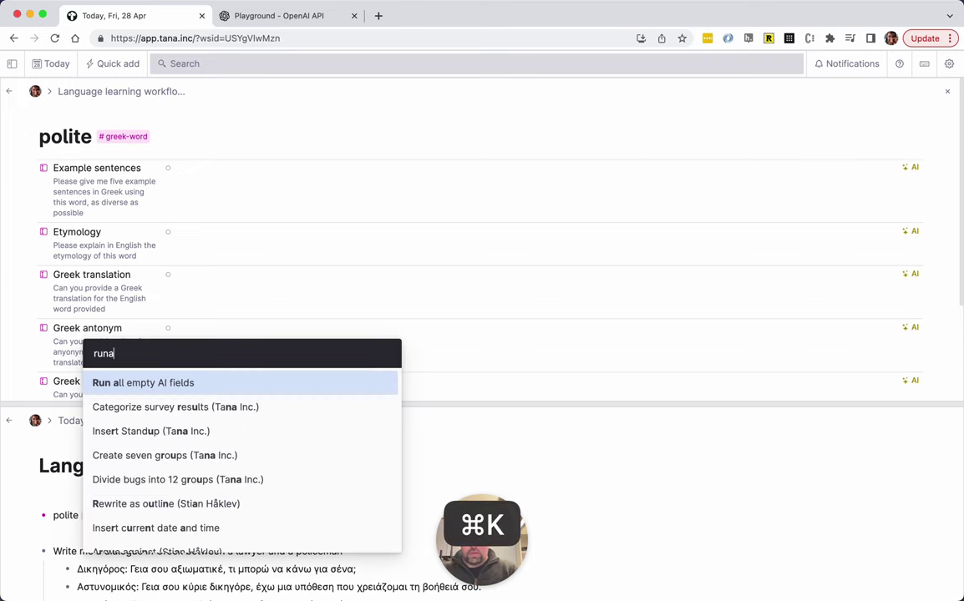
{"action": "key", "text": "Return"}
{"action": "scroll", "coordinate": [331, 140], "scroll_direction": "down", "scroll_amount": 2}
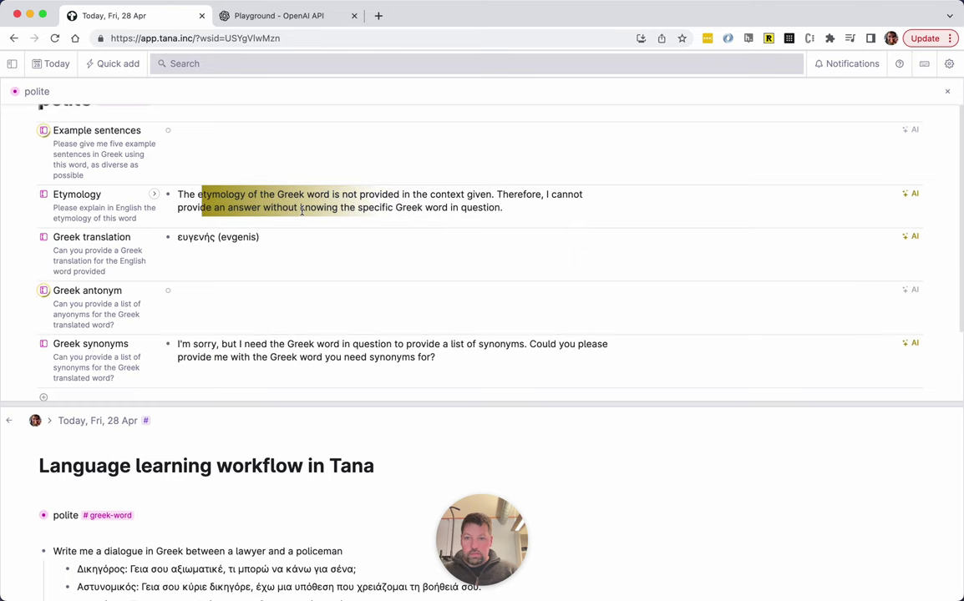
{"action": "scroll", "coordinate": [200, 189], "scroll_direction": "up", "scroll_amount": 1}
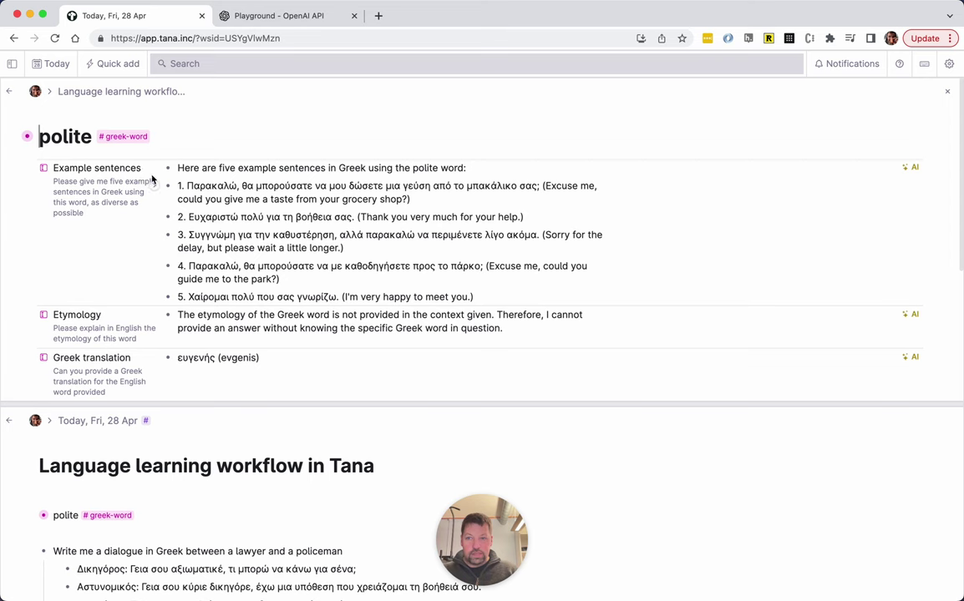
- Copy the word ευγενής from the Greek translation field of the "polite" node
{"action": "scroll", "coordinate": [151, 178], "scroll_direction": "down", "scroll_amount": 3}
{"action": "left_click", "coordinate": [214, 240]}
{"action": "key", "text": "shift+super+Left"}
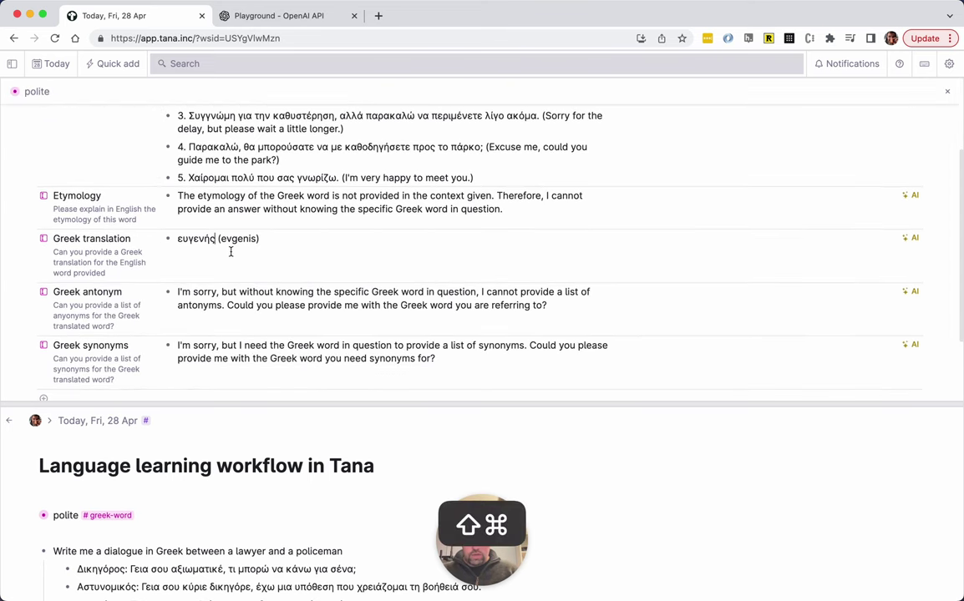
{"action": "key", "text": "super+c"}
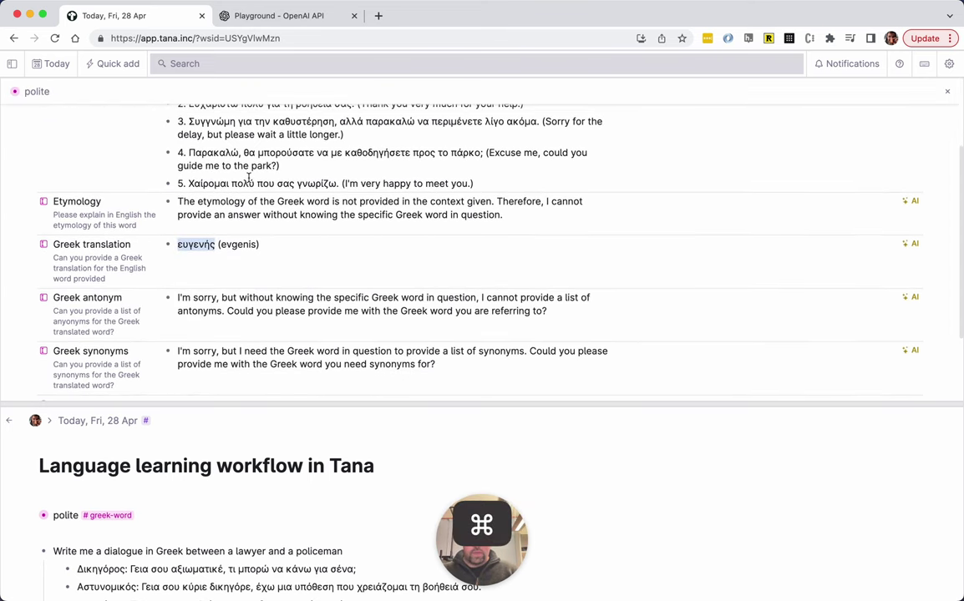
- Switch to the OpenAI Playground and begin the user message with "Context: I am a learner of Greek."
{"action": "key", "text": "super+Tab"}
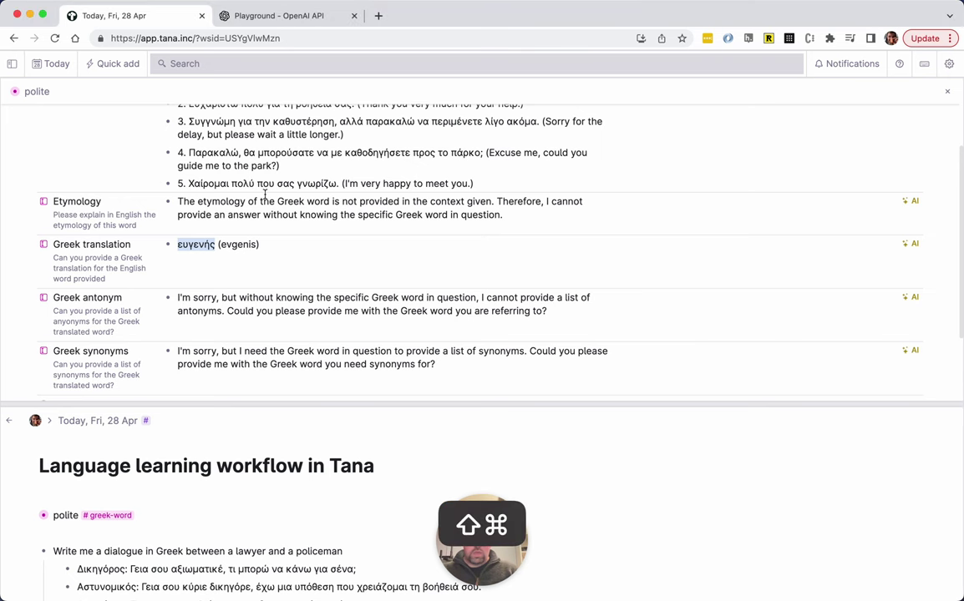
{"action": "key", "text": "shift+super+bracketright"}
{"action": "left_click", "coordinate": [524, 171]}
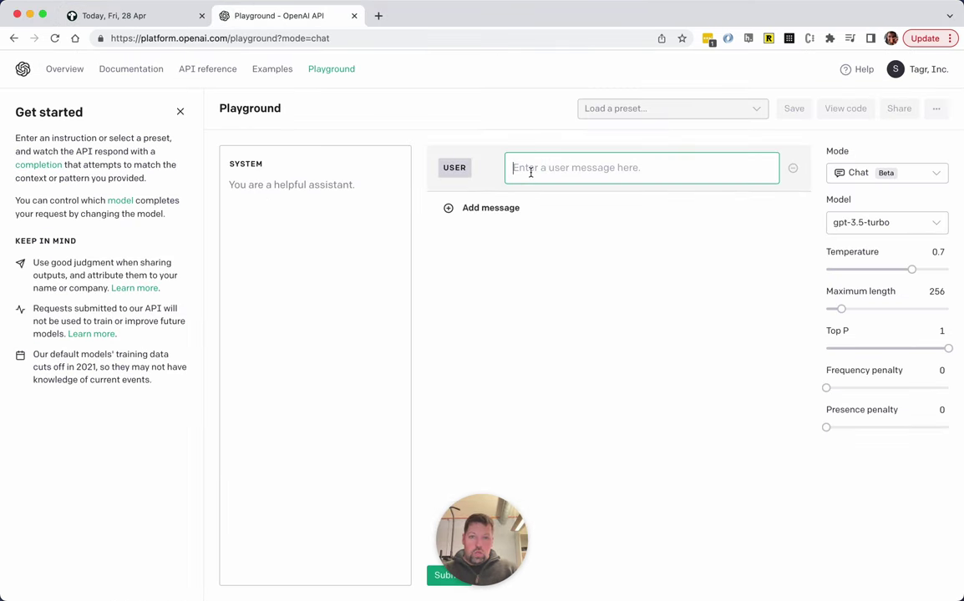
{"action": "type", "text": "Given"}
{"action": "key", "text": "super+a"}
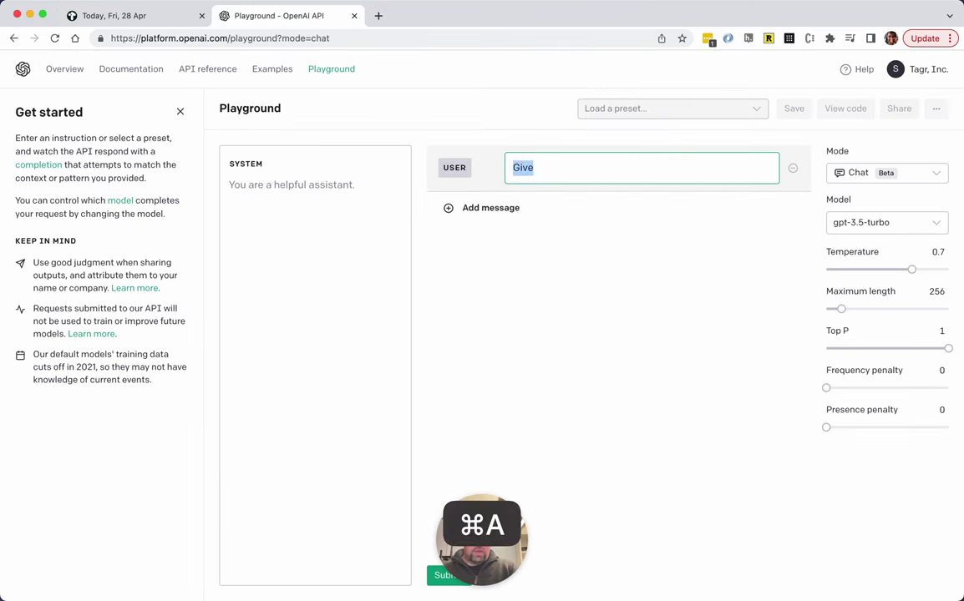
{"action": "key", "text": "BackSpace"}
{"action": "type", "text": "Context: I am a "}
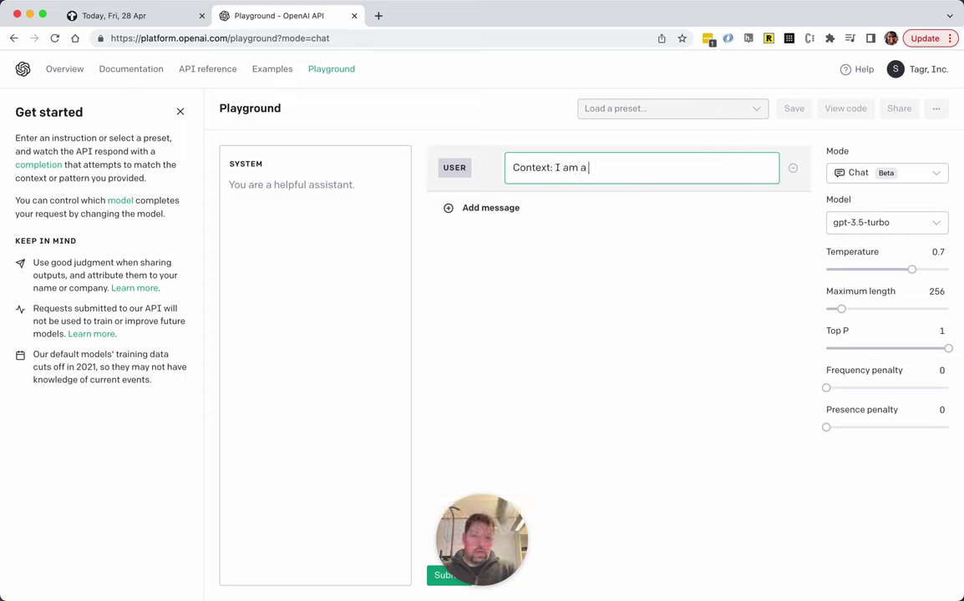
{"action": "type", "text": "learn of Gr"}
{"action": "key", "text": "BackSpace"}
{"action": "key", "text": "BackSpace"}
{"action": "type", "text": "Gree"}
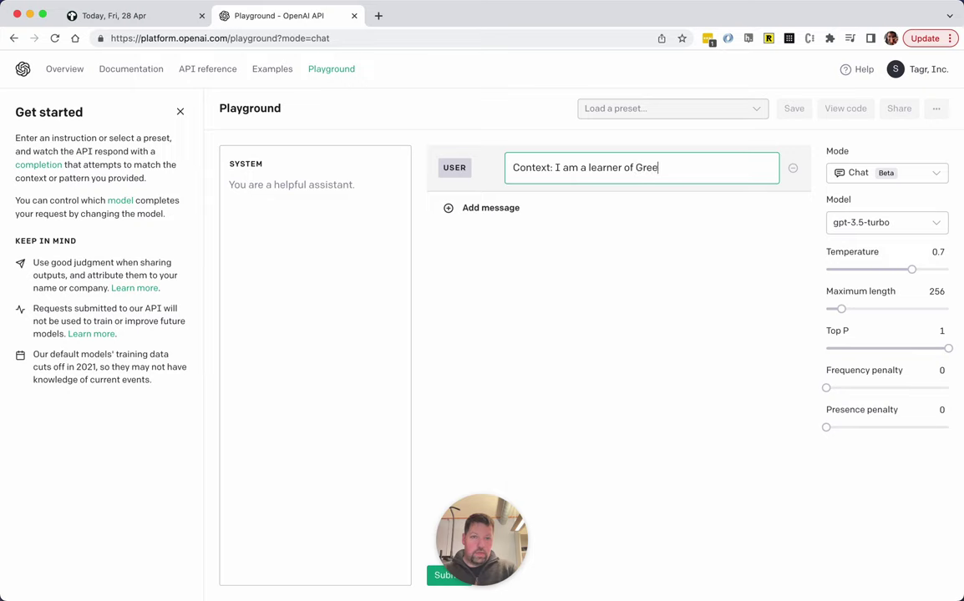
{"action": "type", "text": "k."}
- Add "Task: Generate five example sentences using the word ευγενής" below the context line, separated by a blank line, pasting in the copied Greek word
{"action": "key", "text": "shift+Return"}
{"action": "key", "text": "shift+Return"}
{"action": "type", "text": "Task: "}
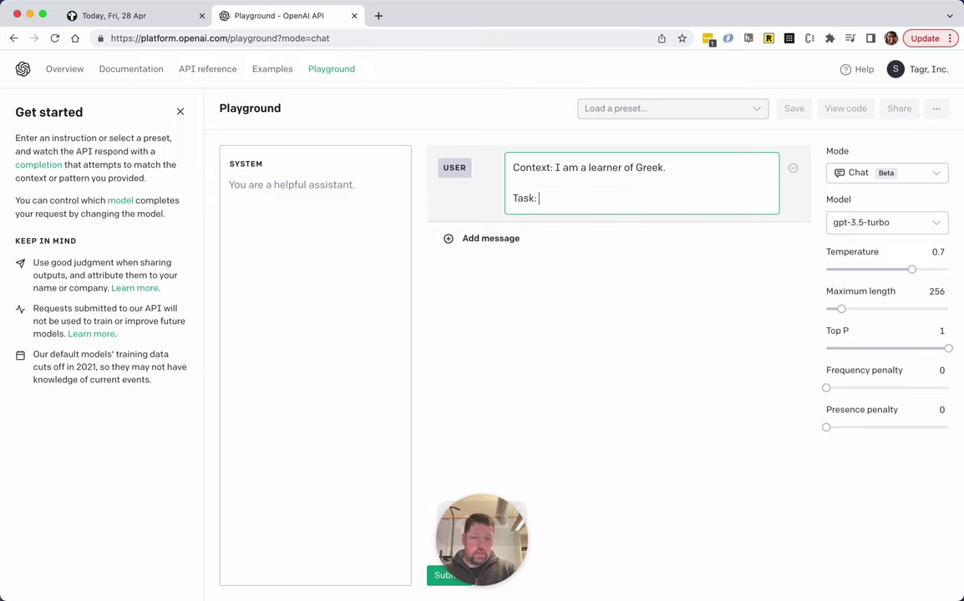
{"action": "type", "text": "Germans"}
{"action": "key", "text": "BackSpace"}
{"action": "key", "text": "BackSpace"}
{"action": "key", "text": "BackSpace"}
{"action": "key", "text": "BackSpace"}
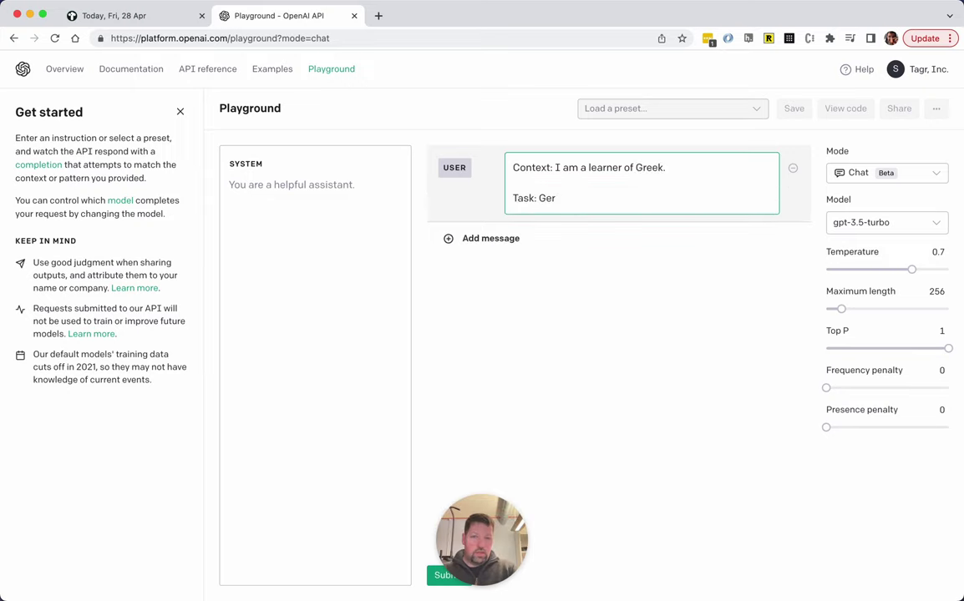
{"action": "key", "text": "BackSpace"}
{"action": "type", "text": "enerate five example sentenc"}
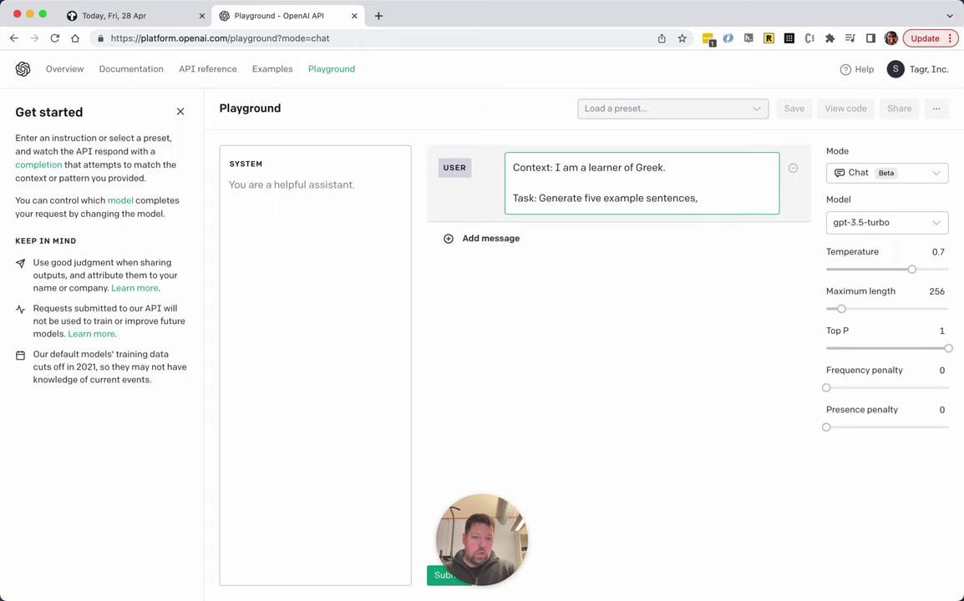
{"action": "type", "text": "es using the word"}
{"action": "key", "text": "super+v"}
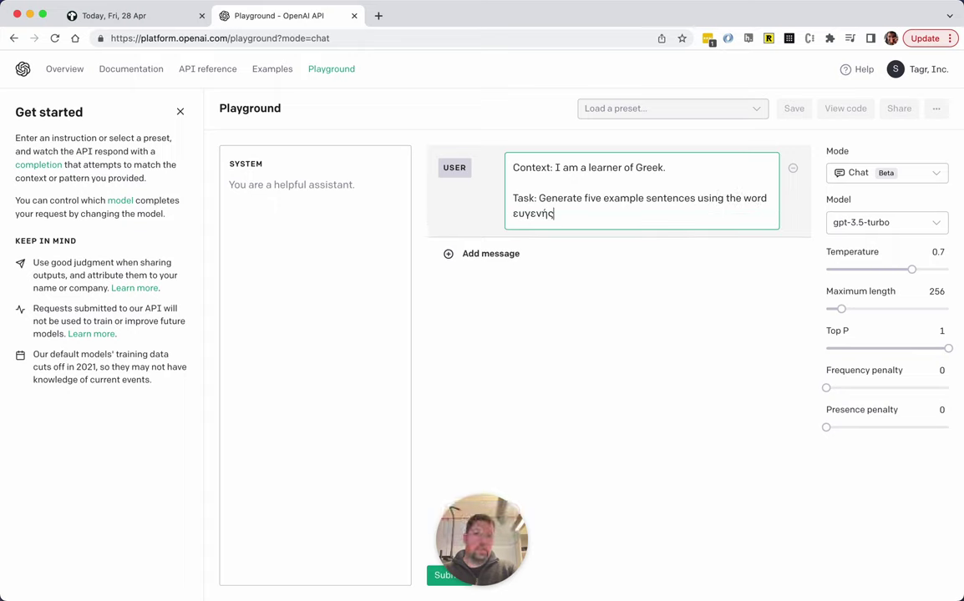
{"action": "type", "text": ","}
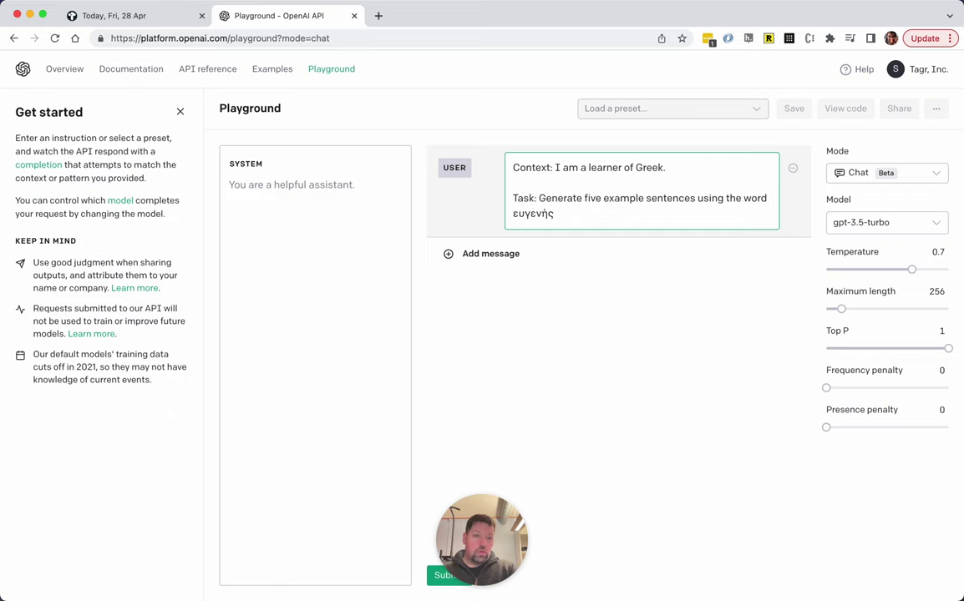
- Insert "simple Greek words." after "using" in the task sentence of the user message
{"action": "key", "text": "Up"}
{"action": "key", "text": "alt+Right"}
{"action": "key", "text": "alt+Right"}
{"action": "key", "text": "alt+Right"}
{"action": "key", "text": "alt+Right"}
{"action": "key", "text": "alt+Right"}
{"action": "key", "text": "alt+Right"}
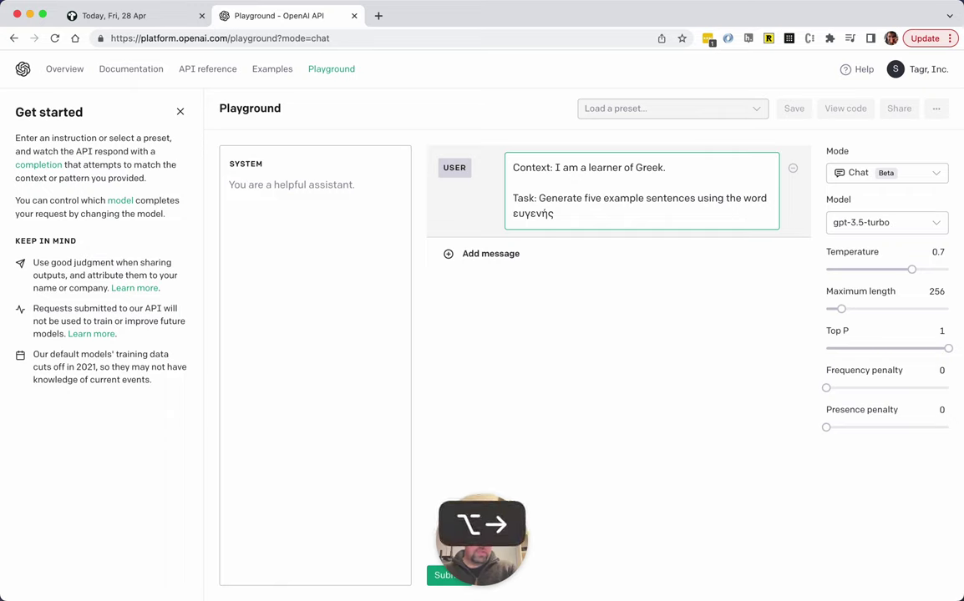
{"action": "key", "text": "alt+Left"}
{"action": "type", "text": "simg"}
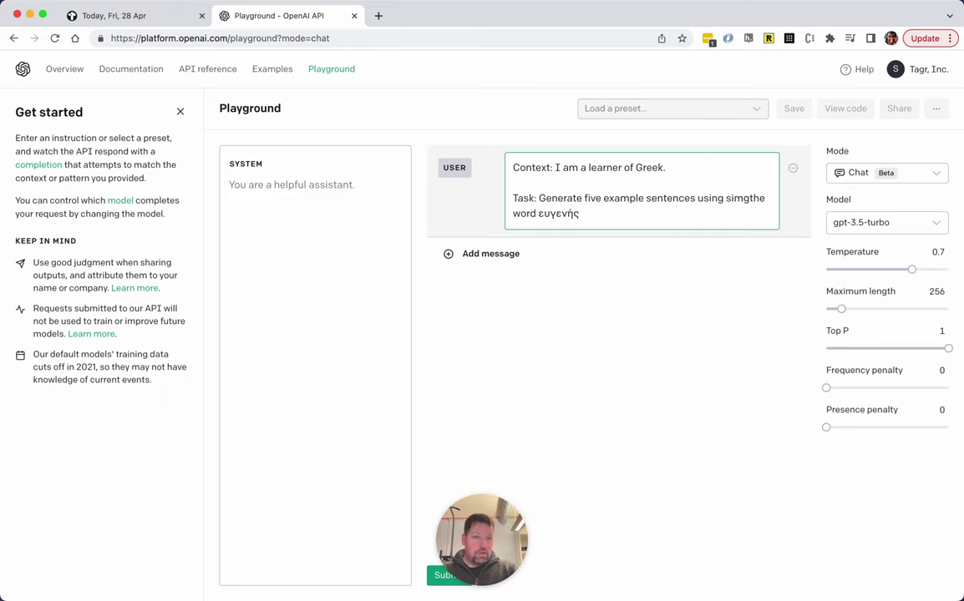
{"action": "type", "text": "le Greek workd"}
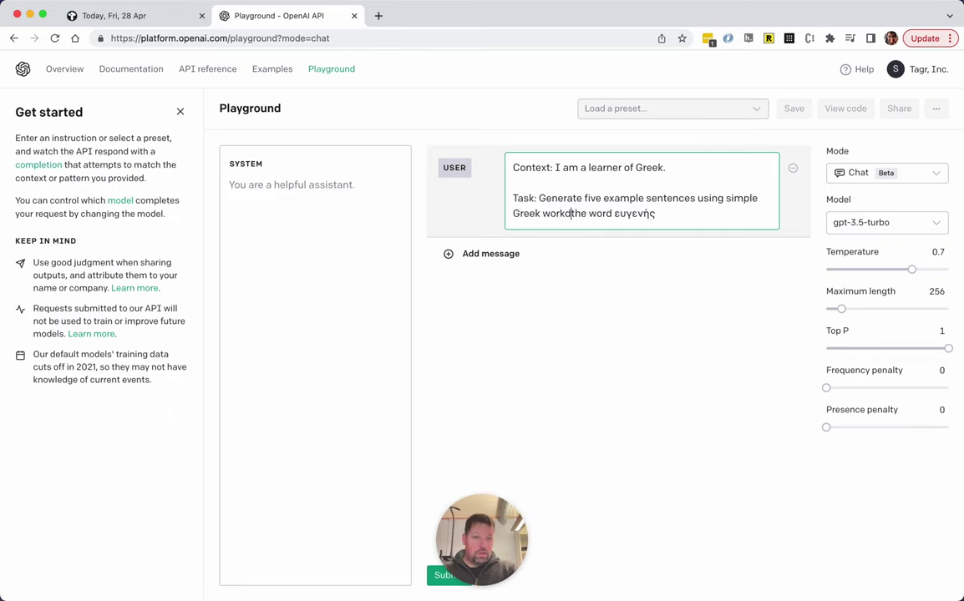
{"action": "type", "text": "s."}
- Reword the remainder of the task as a second sentence: "They should all contain the word ευγενής ."
{"action": "key", "text": "shift+Right"}
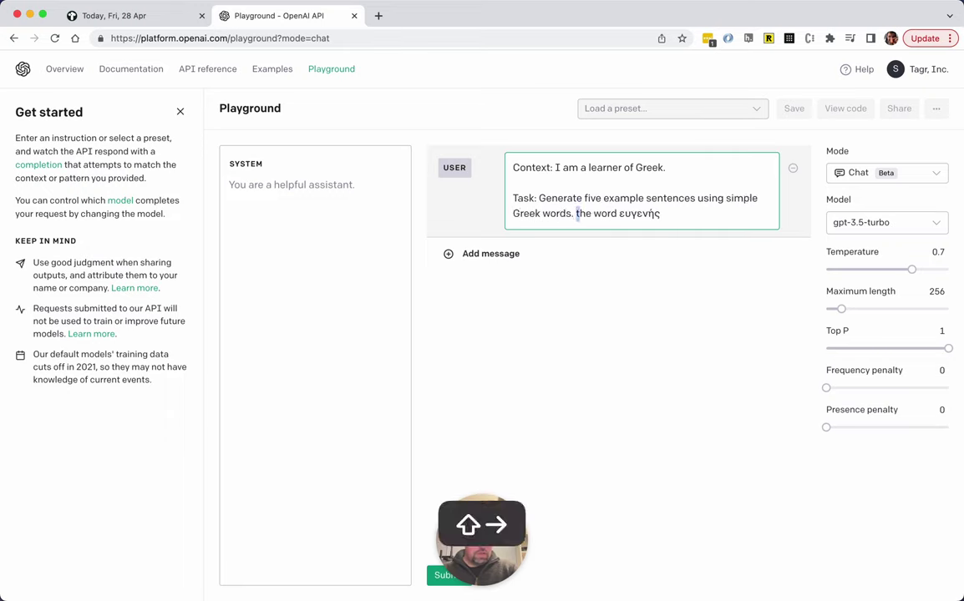
{"action": "type", "text": "They should all contain "}
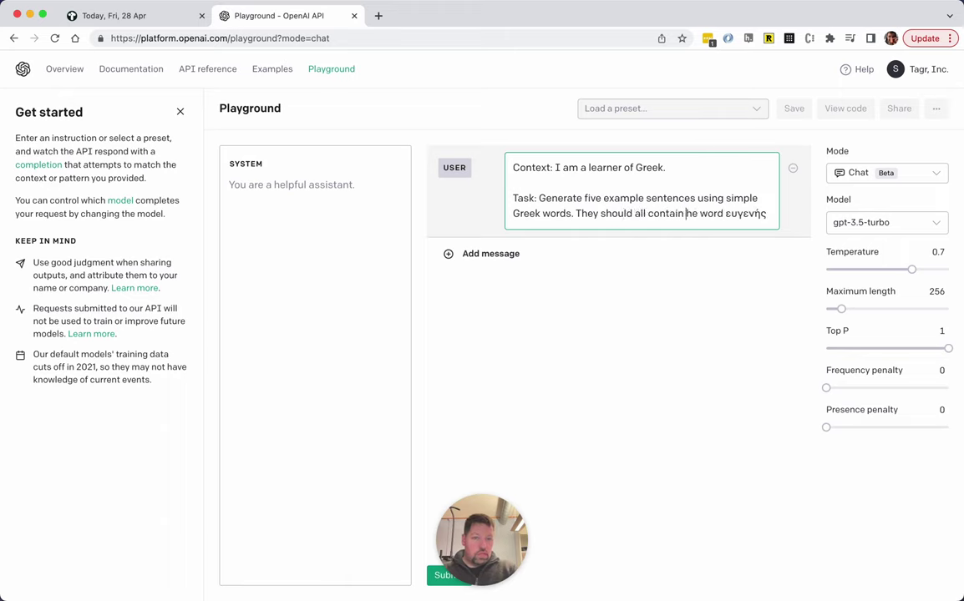
{"action": "type", "text": "t"}
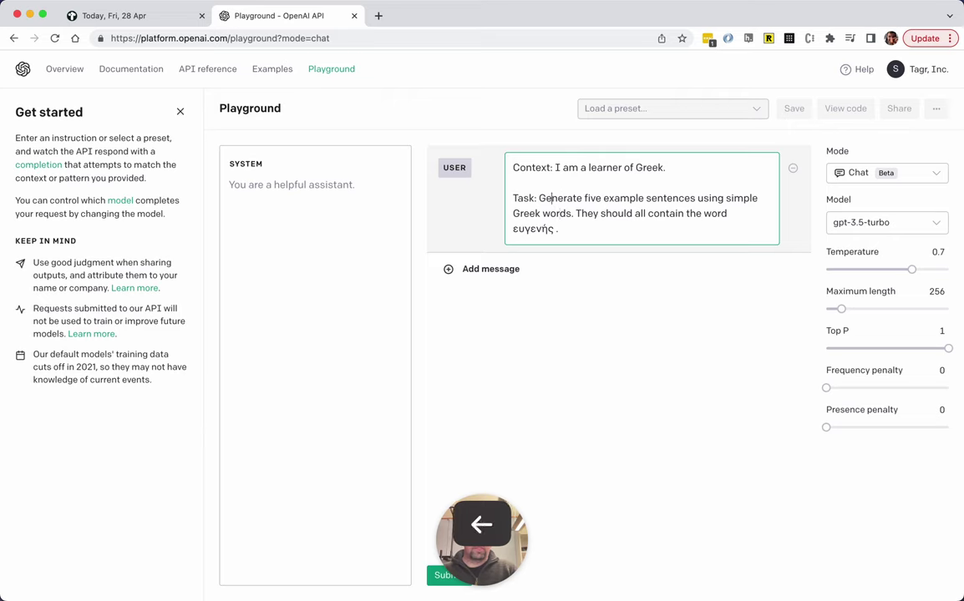
- Change the "Task" and "Context" labels in the user message to uppercase TASK and CONTEXT
{"action": "key", "text": "shift+super+Left"}
{"action": "type", "text": "TASK"}
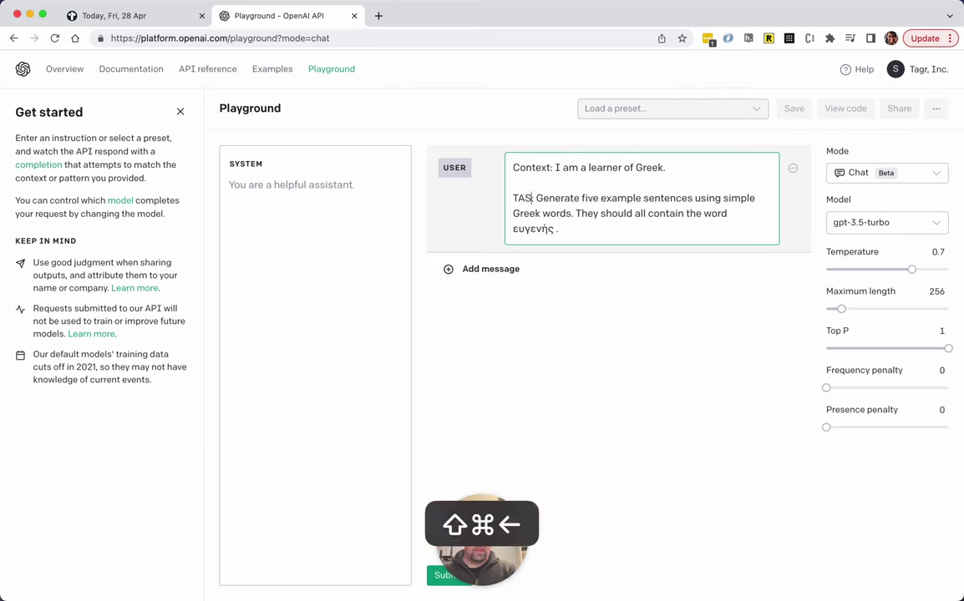
{"action": "key", "text": "Up"}
{"action": "key", "text": "Up"}
{"action": "key", "text": "shift+super+Left"}
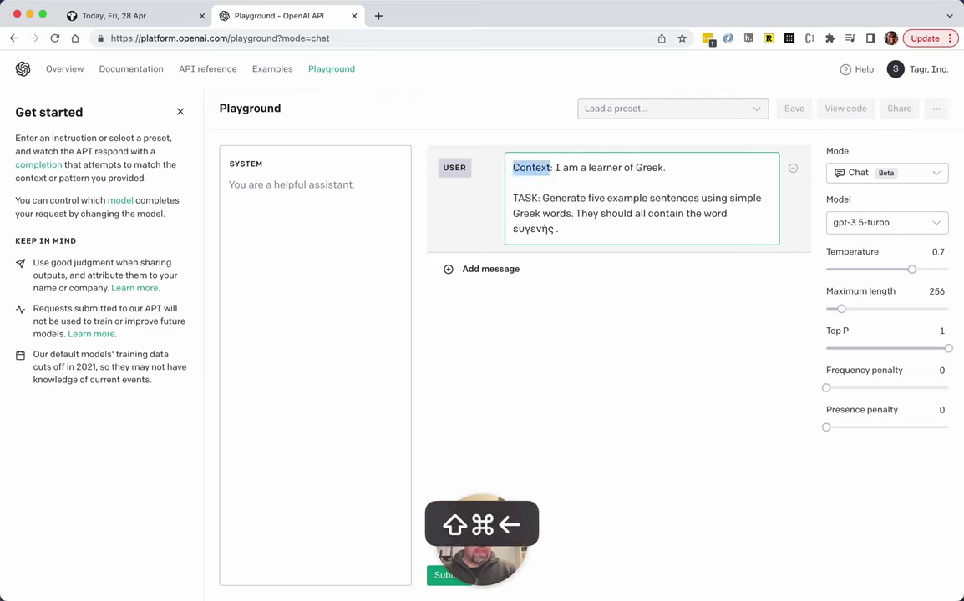
{"action": "type", "text": "CONTEXT"}
- Add an "OUTPUT EXAMPLE:" section with "- He is such a sweet and polite boy #greek-question" and an indented "- Translation::" line
{"action": "key", "text": "Down"}
{"action": "key", "text": "Down"}
{"action": "key", "text": "shift+Return"}
{"action": "key", "text": "shift+Return"}
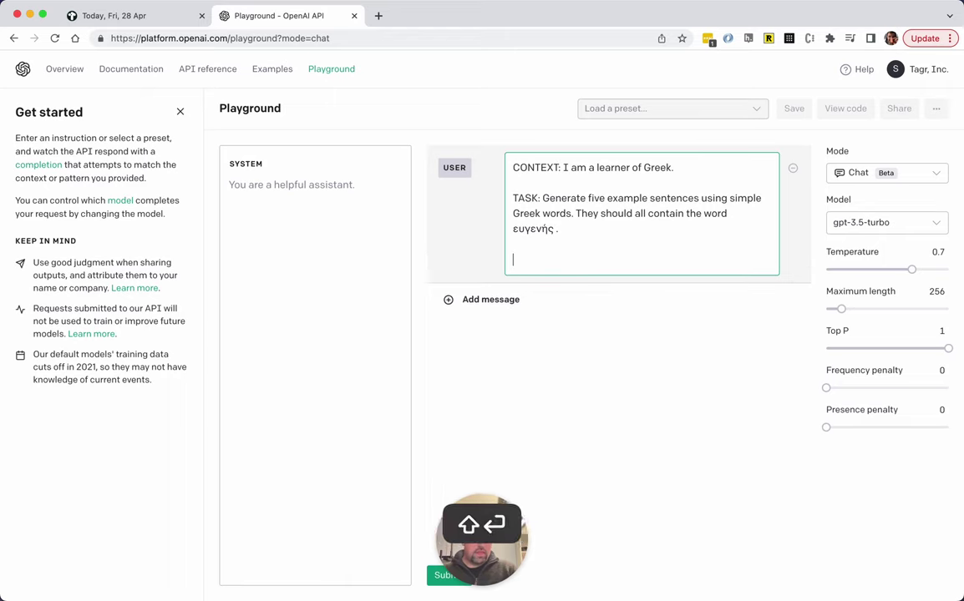
{"action": "type", "text": "OUTPUT:"}
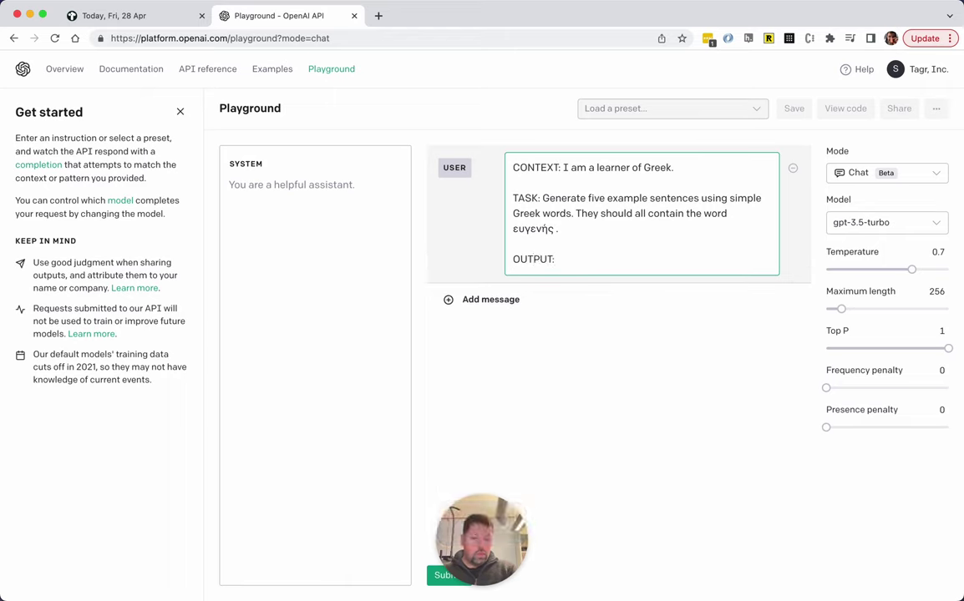
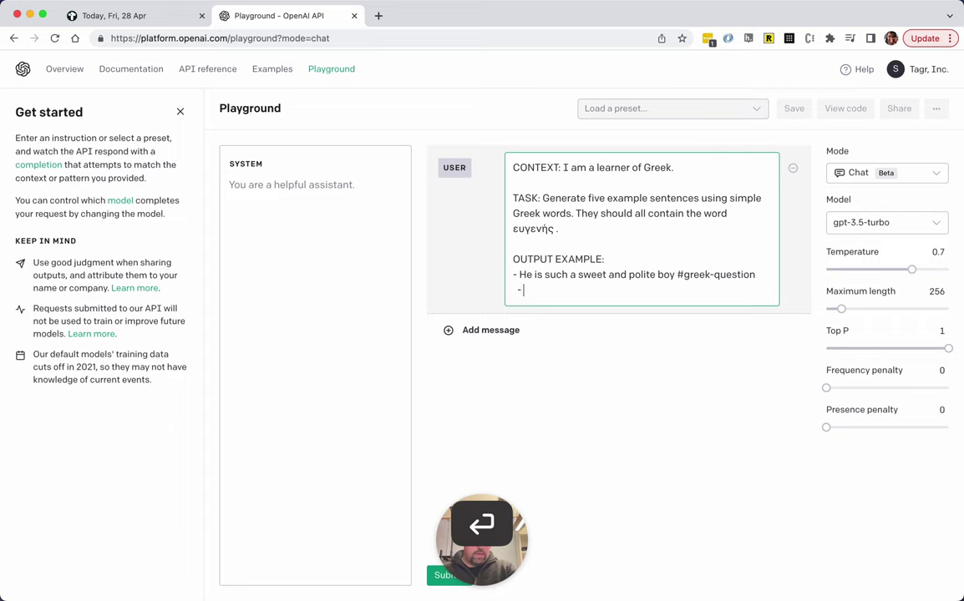
{"action": "type", "text": "Translation::"}
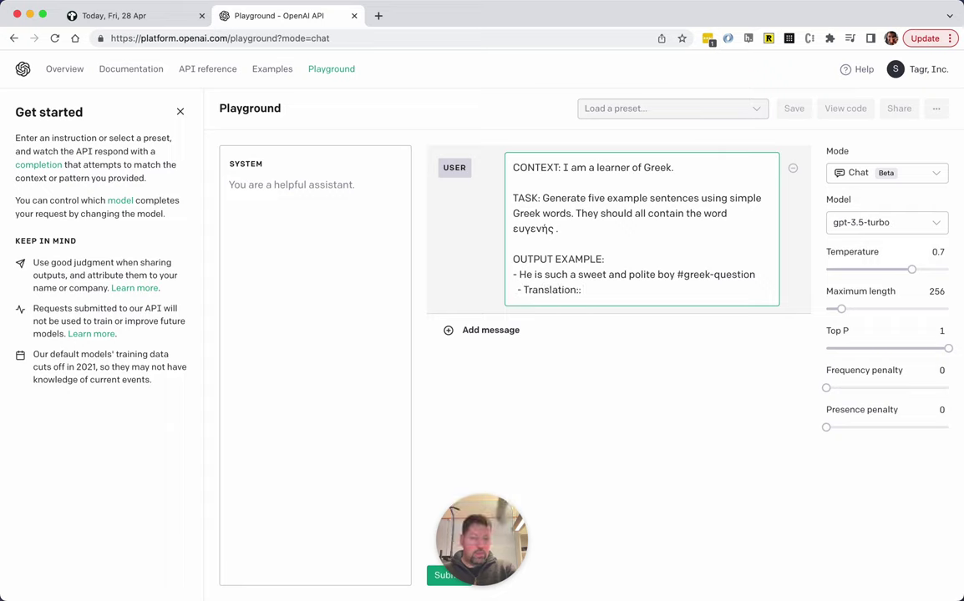
- Copy the sentence "He is such a sweet and polite boy" from the output example
{"action": "key", "text": "alt+Left"}
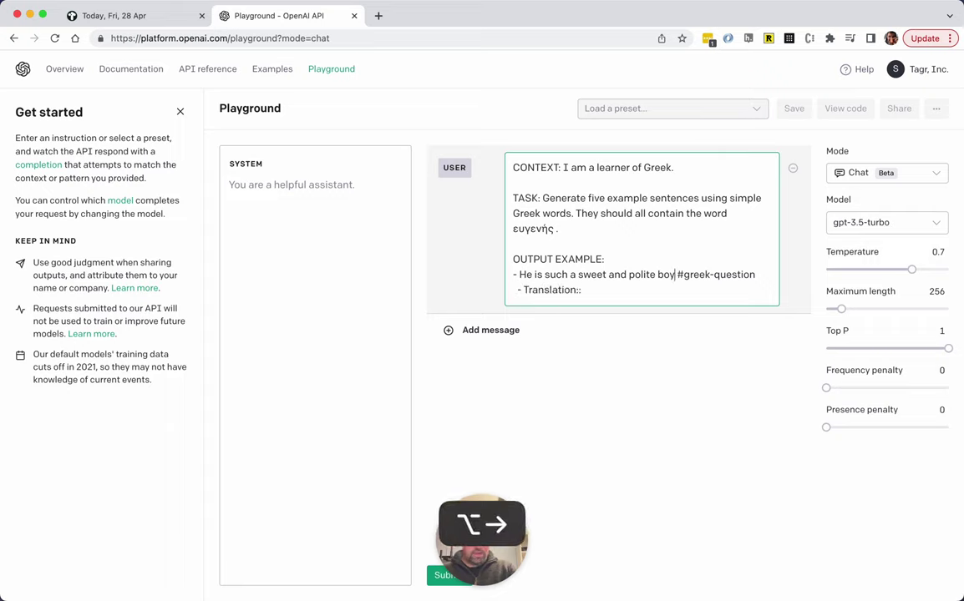
{"action": "key", "text": "alt+shift+Left"}
{"action": "key", "text": "alt+shift+Left"}
{"action": "key", "text": "alt+shift+Left"}
{"action": "key", "text": "alt+shift+Left"}
{"action": "key", "text": "alt+shift+Left"}
{"action": "key", "text": "alt+shift+Left"}
{"action": "key", "text": "alt+shift+Left"}
{"action": "key", "text": "alt+shift+Left"}
- Open Google Translate in a new browser tab and set the target language to Greek
{"action": "key", "text": "super+t"}
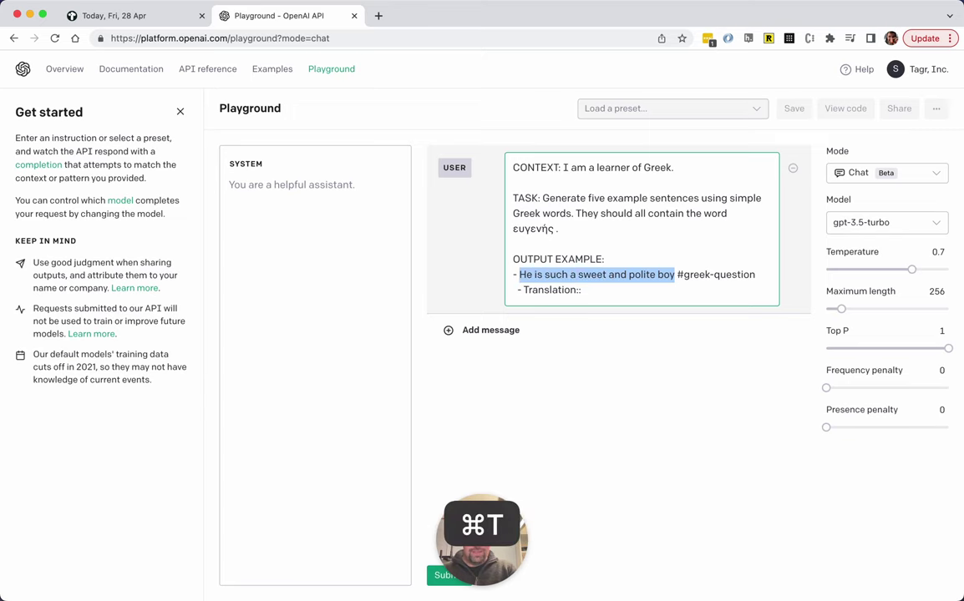
{"action": "type", "text": "tr"}
{"action": "key", "text": "Return"}
{"action": "key", "text": "super+v"}
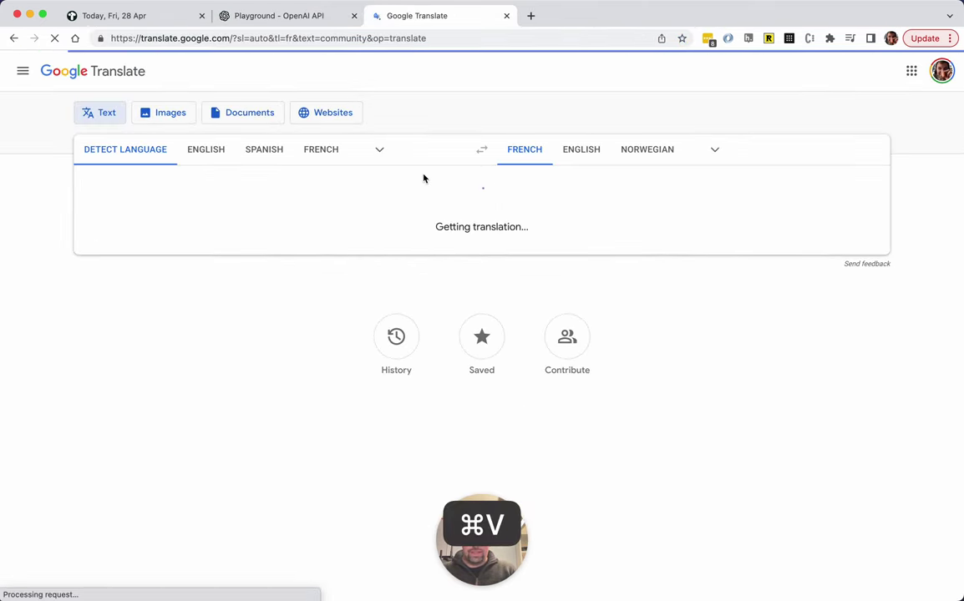
{"action": "left_click", "coordinate": [714, 153]}
{"action": "type", "text": "gr"}
{"action": "left_click", "coordinate": [150, 218]}
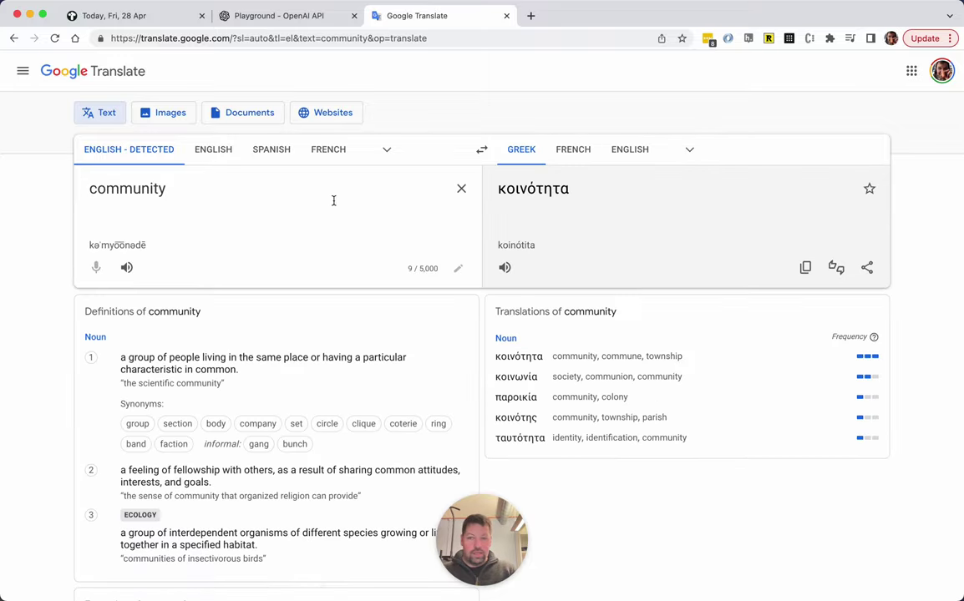
- Translate "He is such a sweet and polite boy" into Greek, copy the translation and return to the OpenAI Playground
{"action": "key", "text": "super+a"}
{"action": "key", "text": "super+shift+c"}
{"action": "key", "text": "Return"}
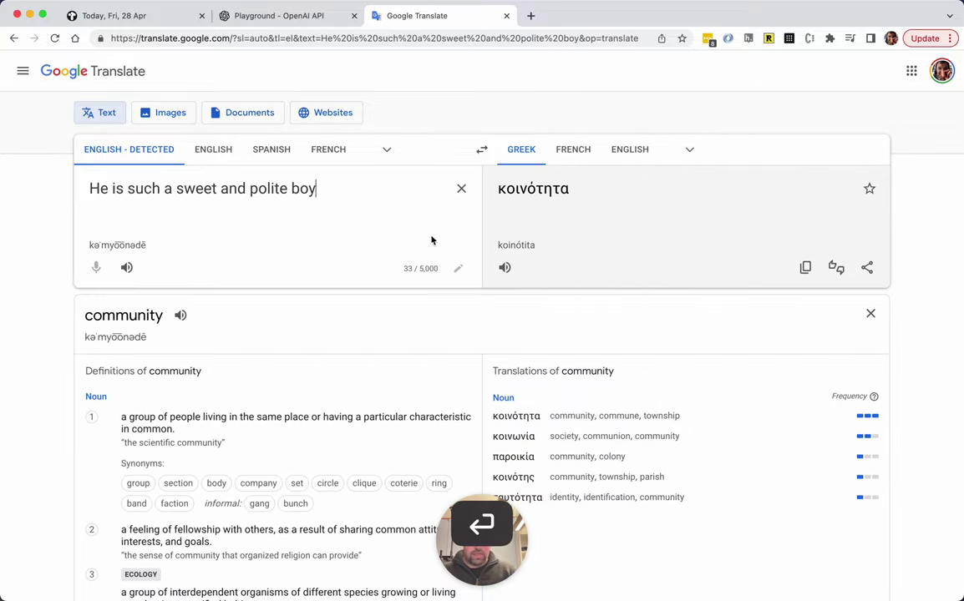
{"action": "left_click_drag", "start_coordinate": [844, 187], "coordinate": [510, 189]}
{"action": "left_click_drag", "start_coordinate": [773, 201], "coordinate": [506, 196]}
{"action": "key", "text": "super+c"}
{"action": "key", "text": "shift+super+bracketleft"}
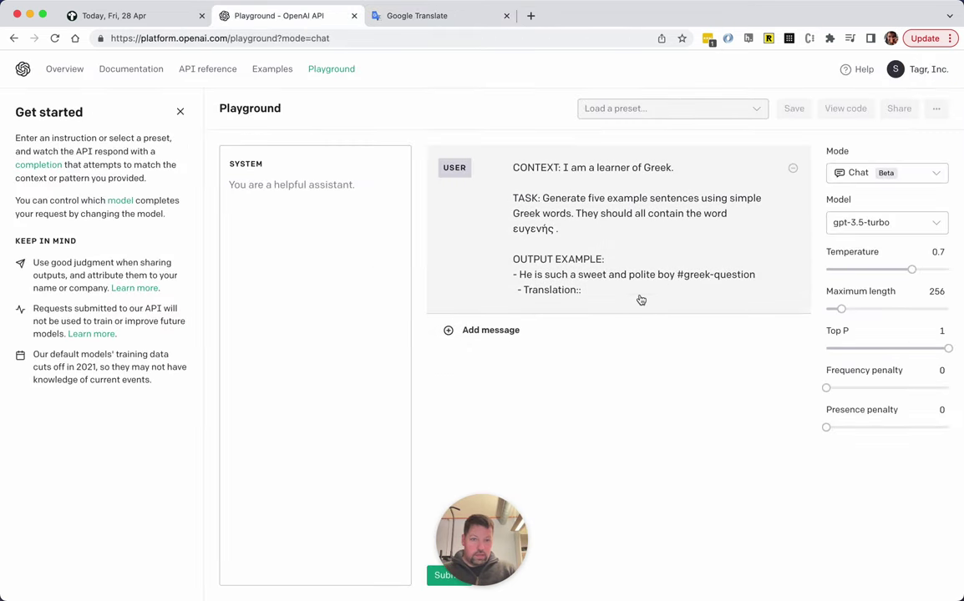
- Paste the Greek translation after "Translation::" and copy the complete example beneath the OUTPUT EXAMPLE heading
{"action": "left_click", "coordinate": [639, 292]}
{"action": "left_click", "coordinate": [622, 293]}
{"action": "key", "text": "super+v"}
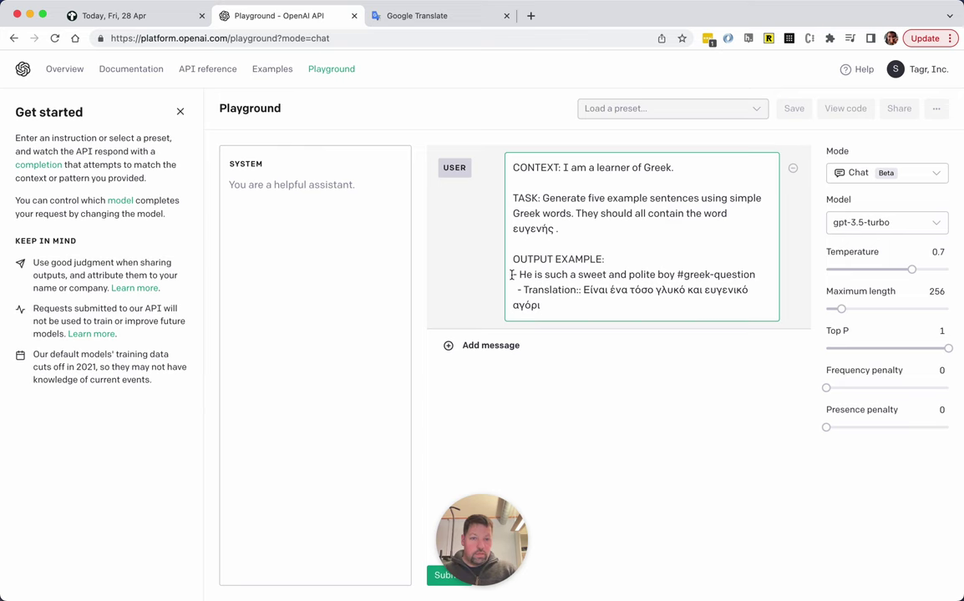
{"action": "left_click_drag", "start_coordinate": [512, 274], "coordinate": [580, 312]}
{"action": "key", "text": "super+c"}
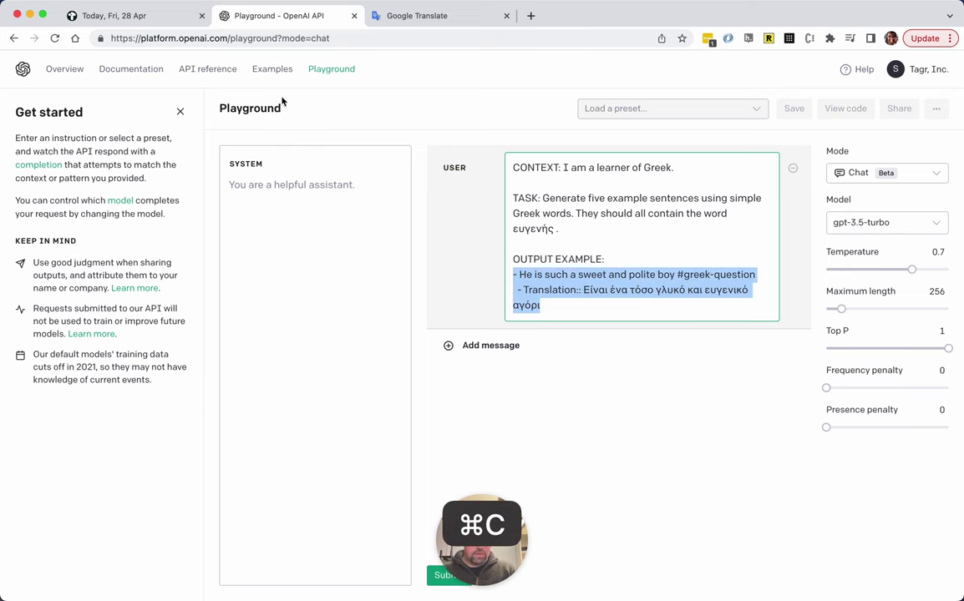
- Try to paste the copied output example into Tana below the lawyer and policeman dialogue
{"action": "left_click", "coordinate": [144, 16]}
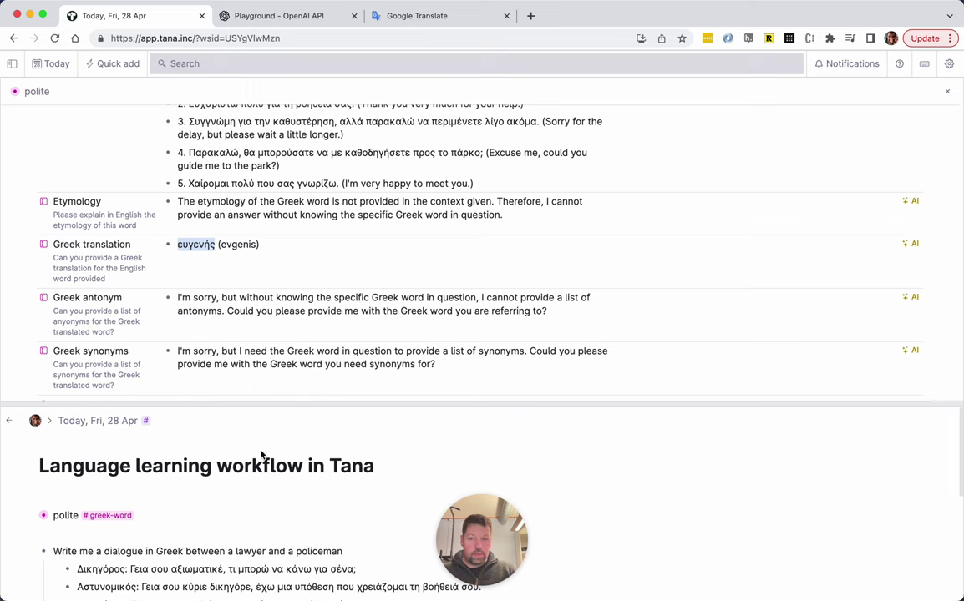
{"action": "scroll", "coordinate": [261, 455], "scroll_direction": "down", "scroll_amount": 5}
{"action": "left_click", "coordinate": [78, 561]}
{"action": "key", "text": "super+v"}
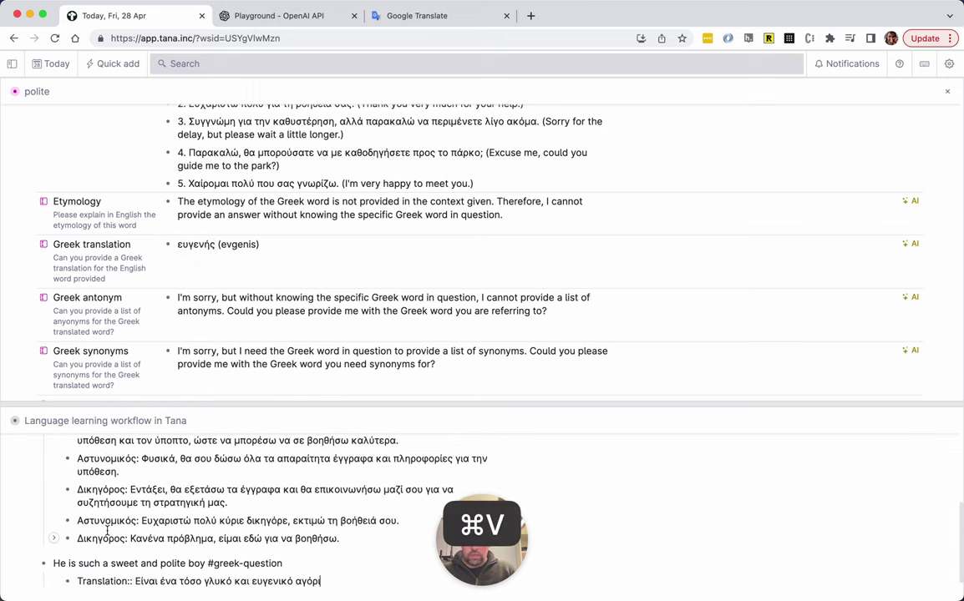
{"action": "key", "text": "super+z"}
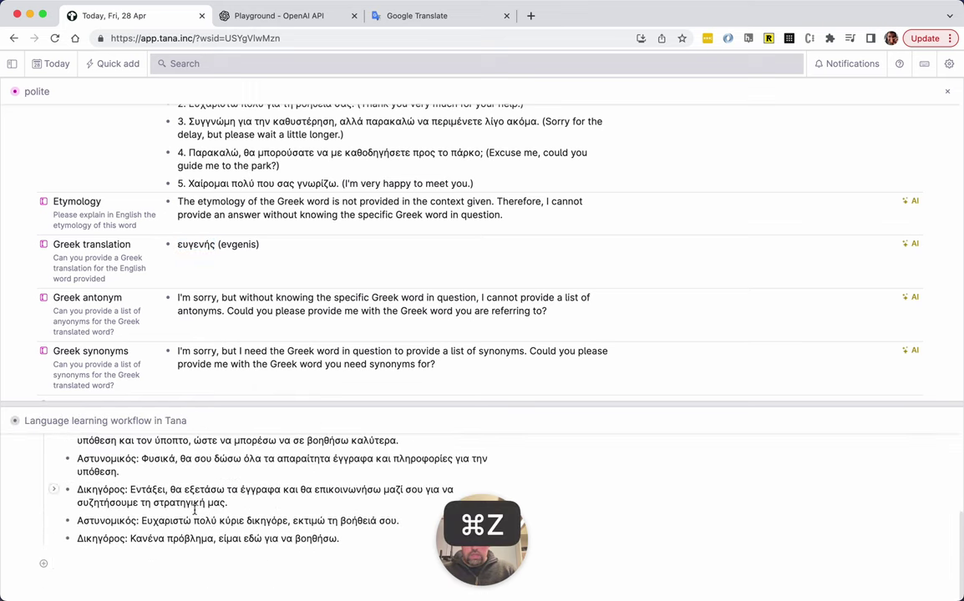
{"action": "key", "text": "super+3"}
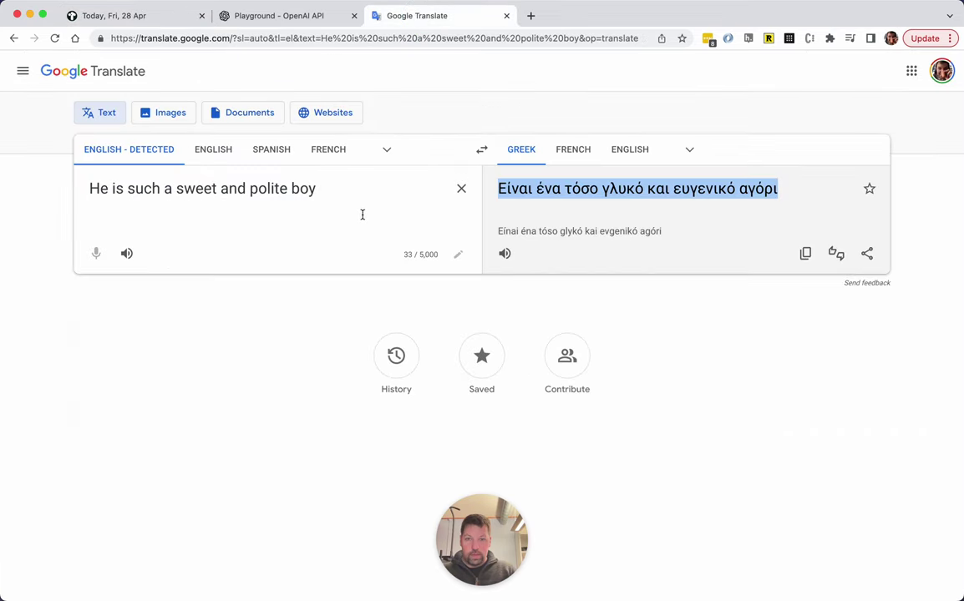
{"action": "left_click", "coordinate": [322, 16]}
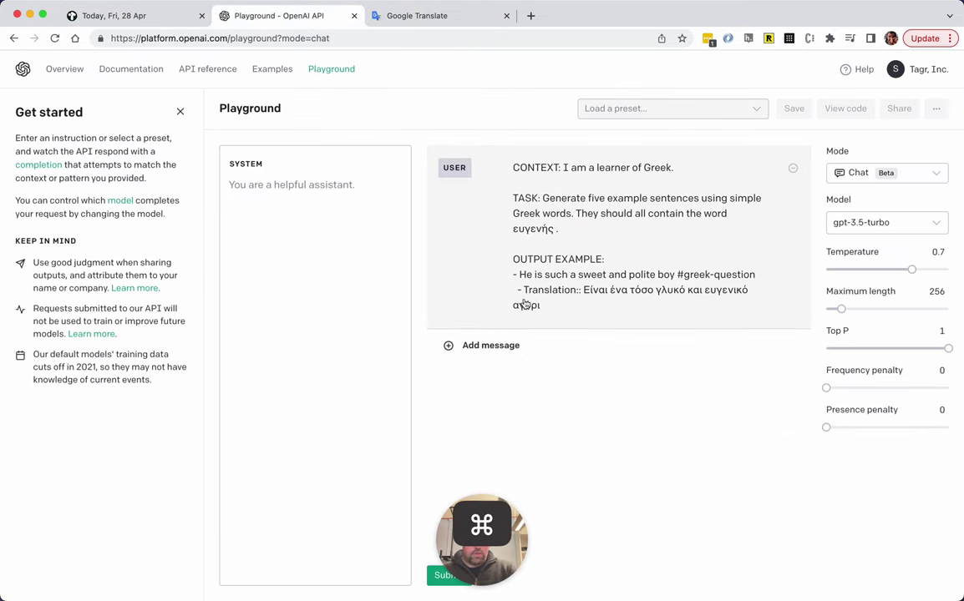
{"action": "key", "text": "super+space"}
{"action": "type", "text": "notepad"}
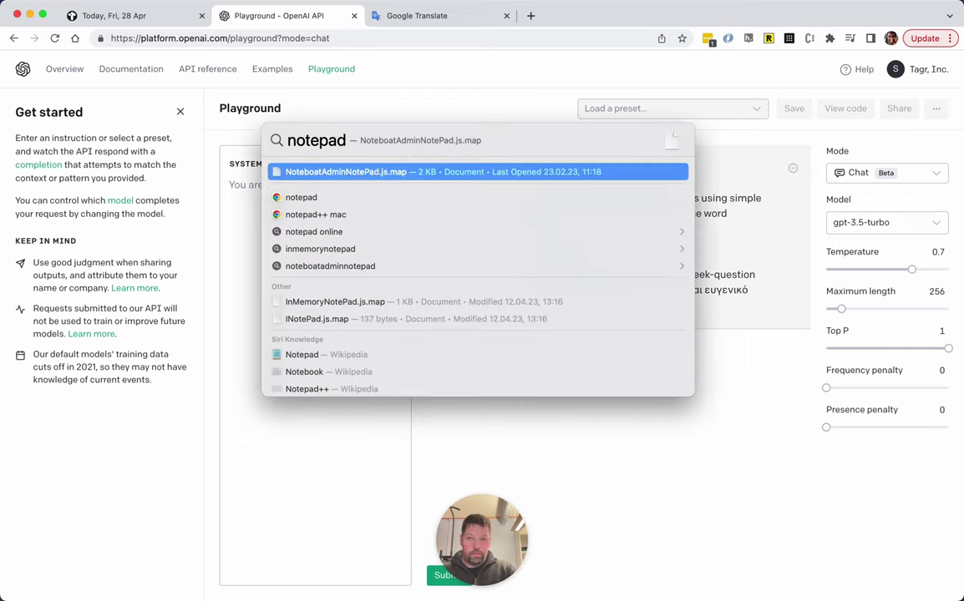
{"action": "key", "text": "Escape"}
{"action": "key", "text": "Escape"}
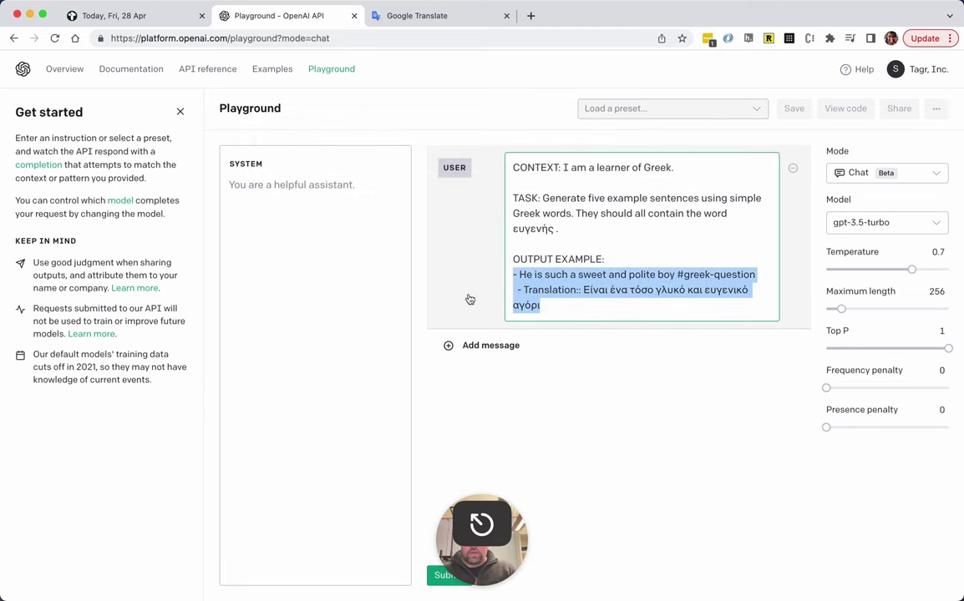
- Add an assistant message in the Playground with the copied example, preceded by a "%%tana%%" line
{"action": "left_click", "coordinate": [484, 345]}
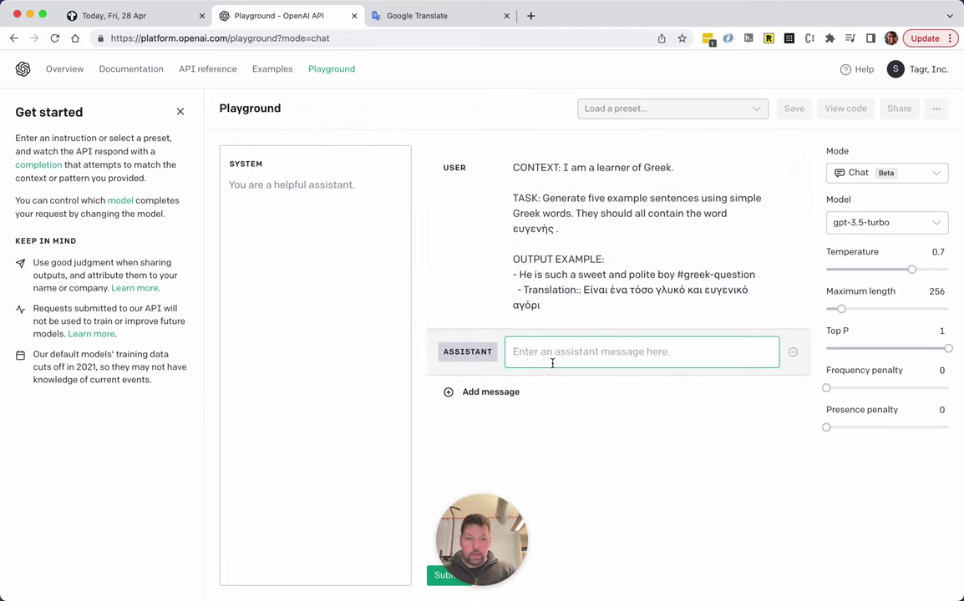
{"action": "key", "text": "super+v"}
{"action": "key", "text": "super+Up"}
{"action": "key", "text": "shift+Return"}
{"action": "key", "text": "Up"}
{"action": "type", "text": "%%"}
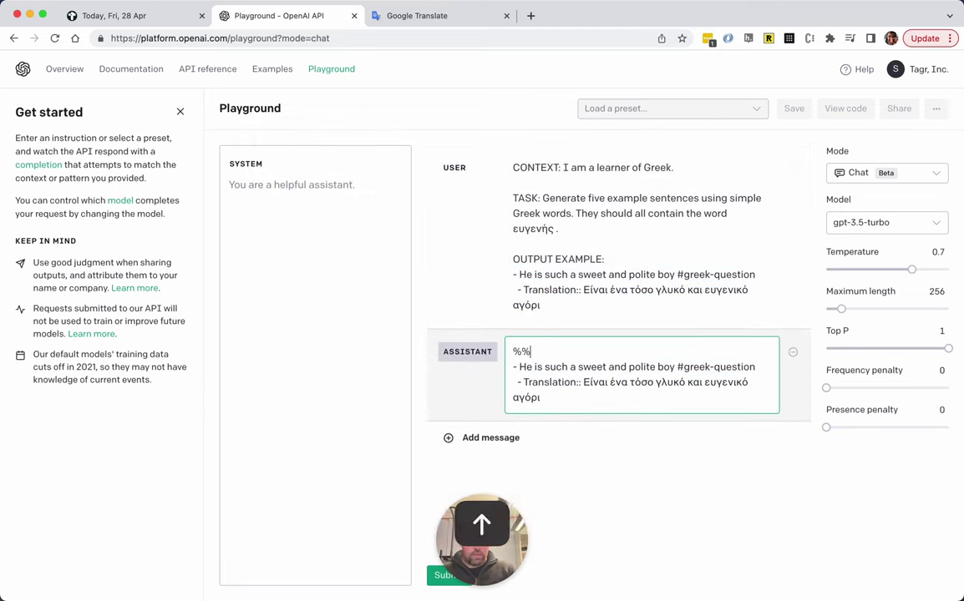
{"action": "type", "text": "tana%%"}
- Copy the whole assistant message and paste it into Tana as a new node below the dialogue
{"action": "key", "text": "super+a"}
{"action": "key", "text": "super+c"}
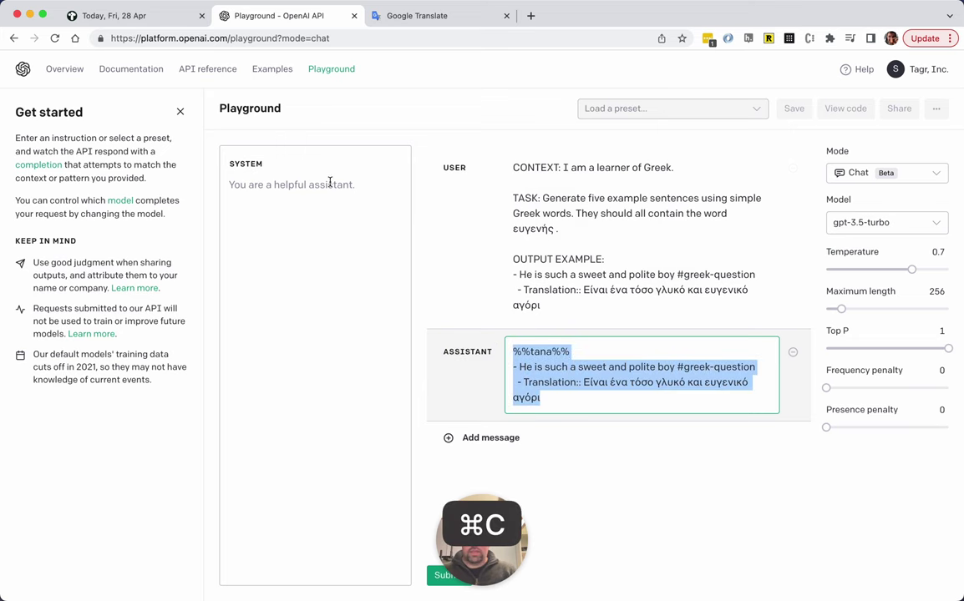
{"action": "left_click", "coordinate": [150, 17]}
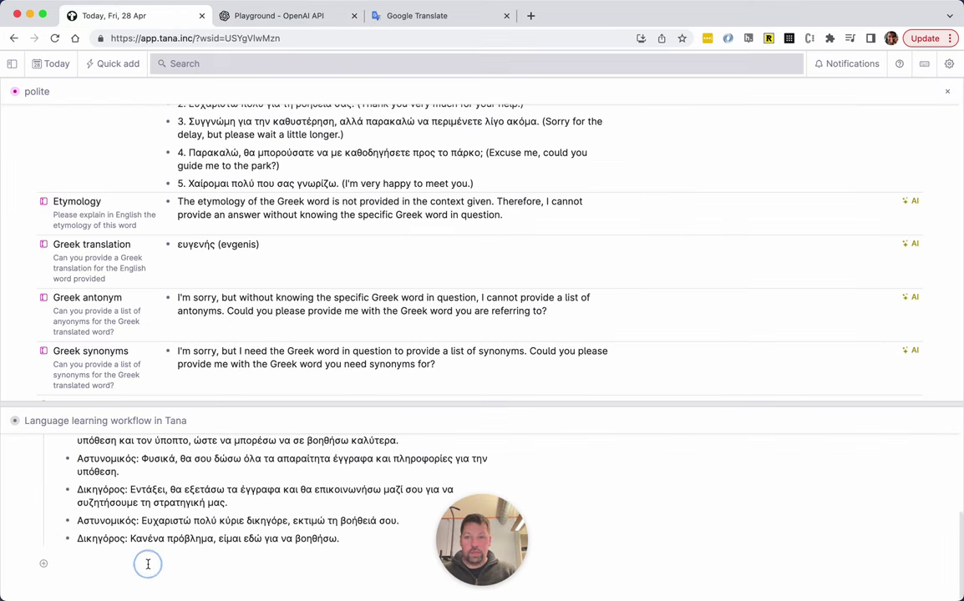
{"action": "key", "text": "super+v"}
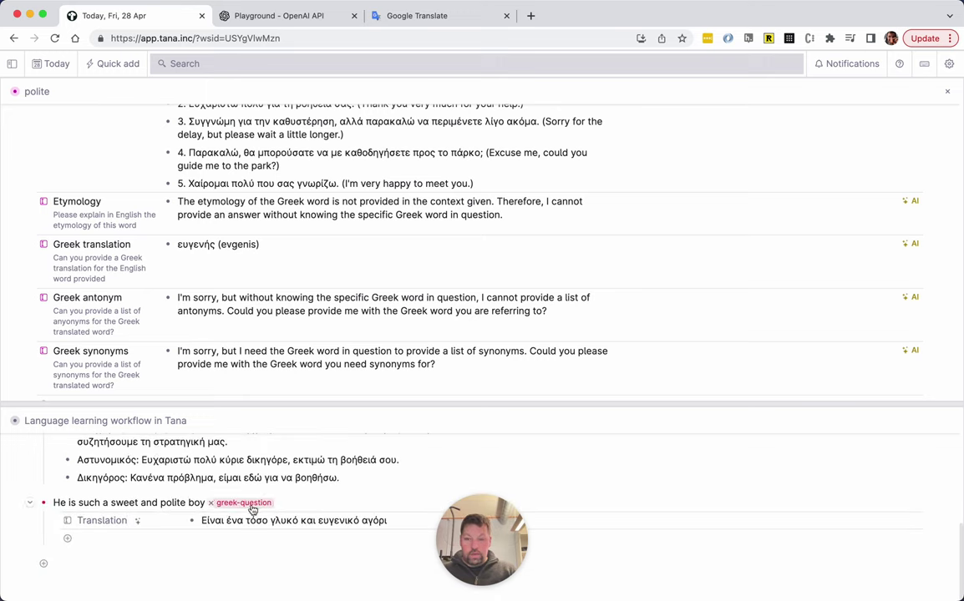
- Collapse and expand the "He is such a sweet and polite boy" node to examine its tag and Translation field
{"action": "left_click", "coordinate": [127, 520]}
{"action": "left_click", "coordinate": [30, 504]}
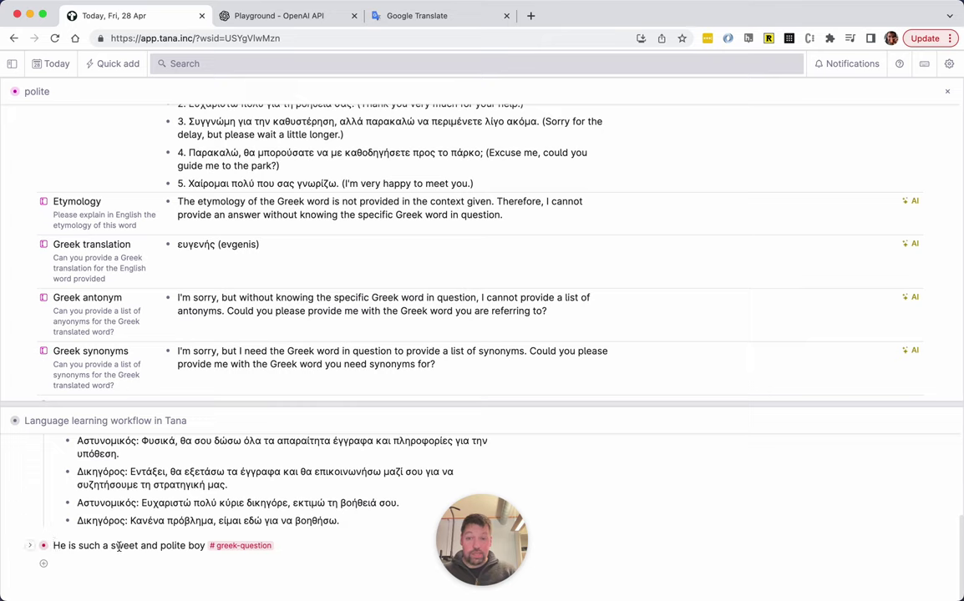
{"action": "left_click", "coordinate": [30, 548]}
{"action": "left_click", "coordinate": [31, 548]}
{"action": "left_click", "coordinate": [30, 547]}
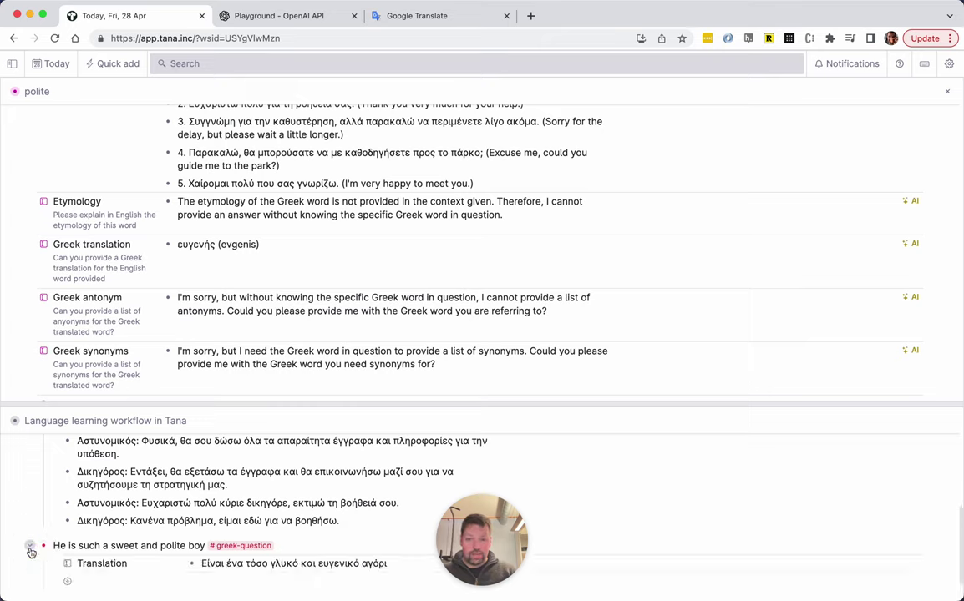
{"action": "left_click", "coordinate": [30, 548]}
{"action": "left_click", "coordinate": [30, 548]}
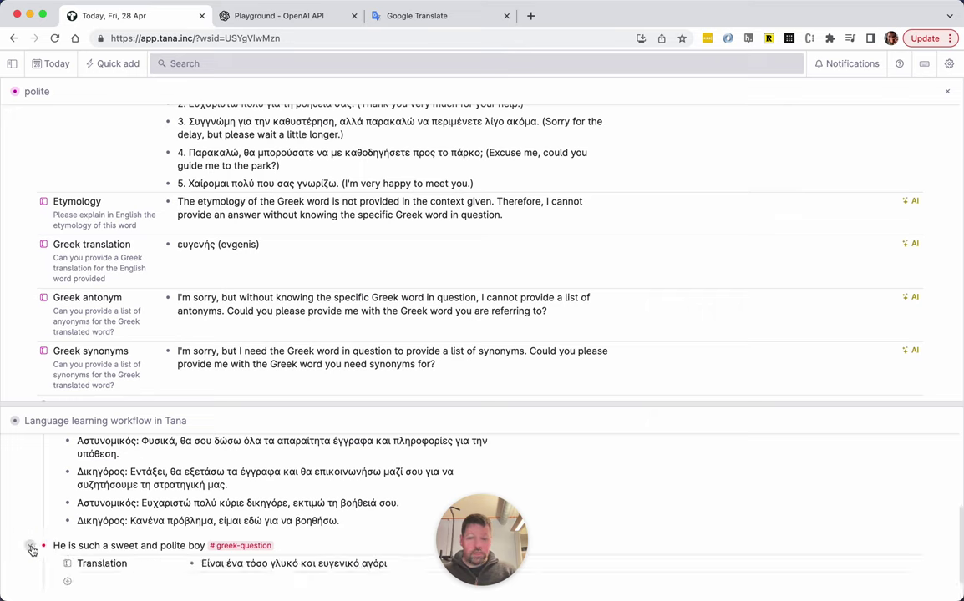
- Switch back to the Playground and clear all text from the assistant message
{"action": "left_click", "coordinate": [30, 547]}
{"action": "key", "text": "super+shift+bracketright"}
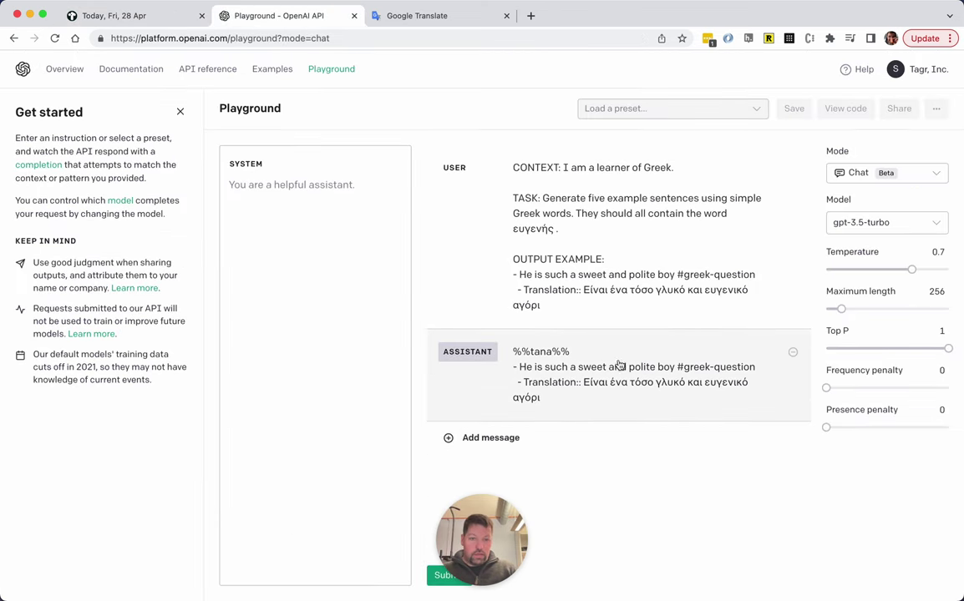
{"action": "left_click", "coordinate": [598, 402]}
{"action": "key", "text": "super+a"}
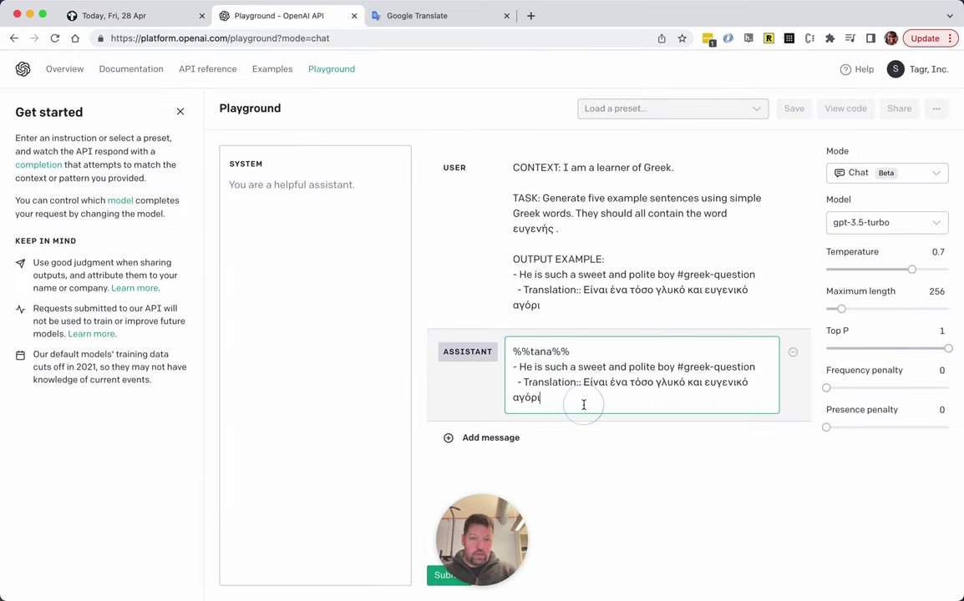
{"action": "key", "text": "super+a"}
{"action": "key", "text": "BackSpace"}
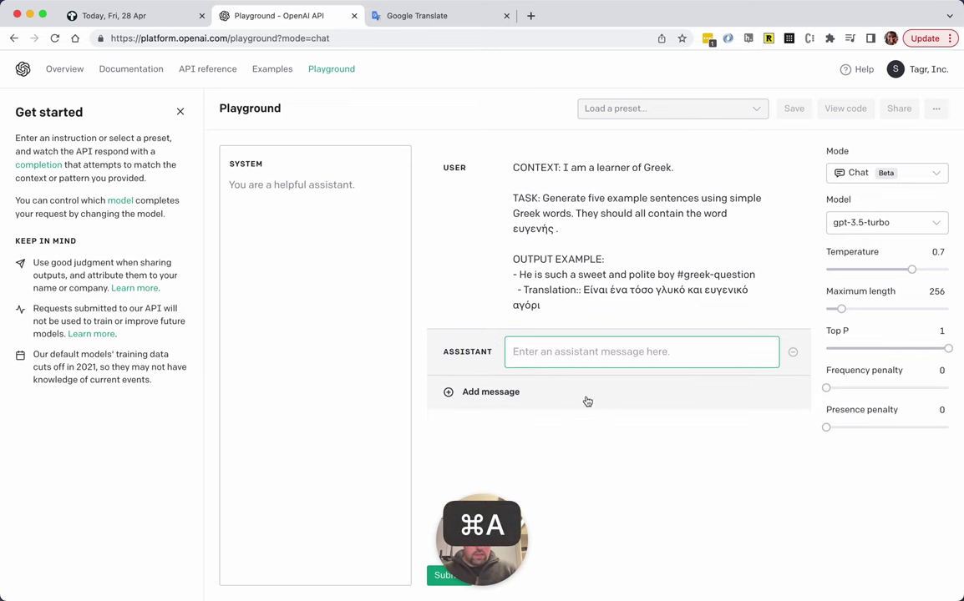
- Submit the prompt with the Greek output example and stop the response partway through
{"action": "left_click_drag", "start_coordinate": [512, 274], "coordinate": [576, 311]}
{"action": "key", "text": "Right"}
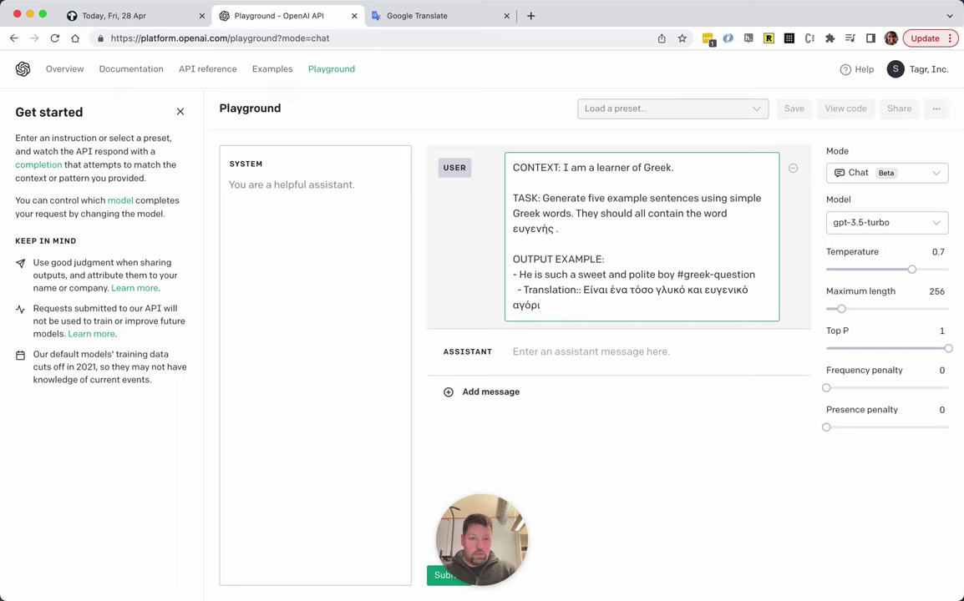
{"action": "left_click", "coordinate": [491, 541]}
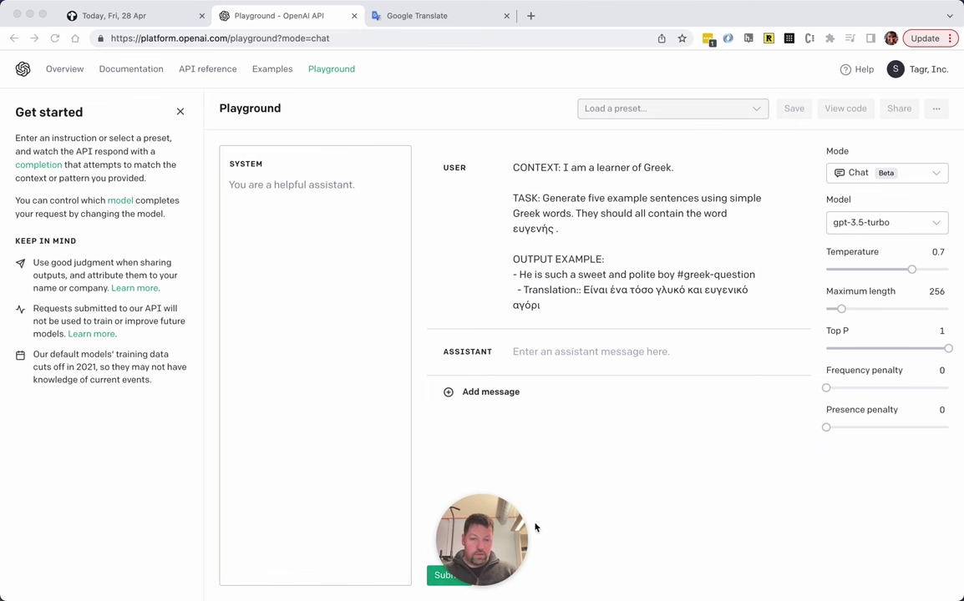
{"action": "left_click", "coordinate": [432, 588]}
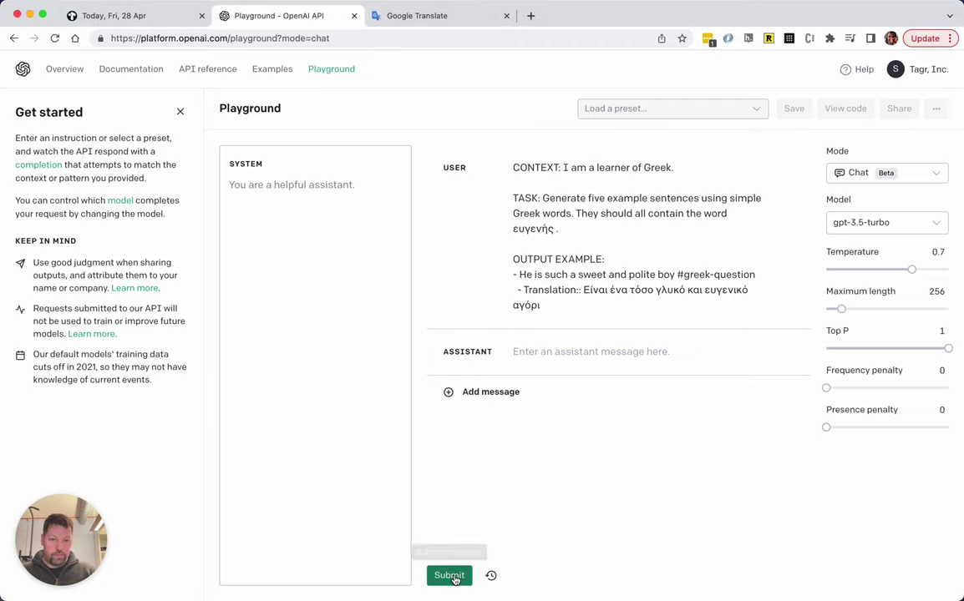
{"action": "left_click", "coordinate": [448, 575]}
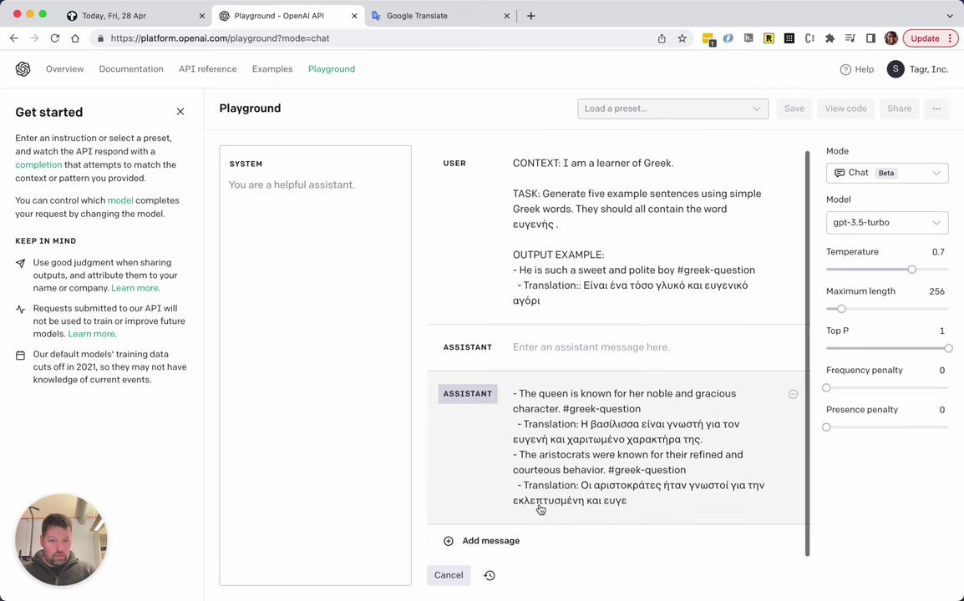
{"action": "left_click", "coordinate": [451, 574]}
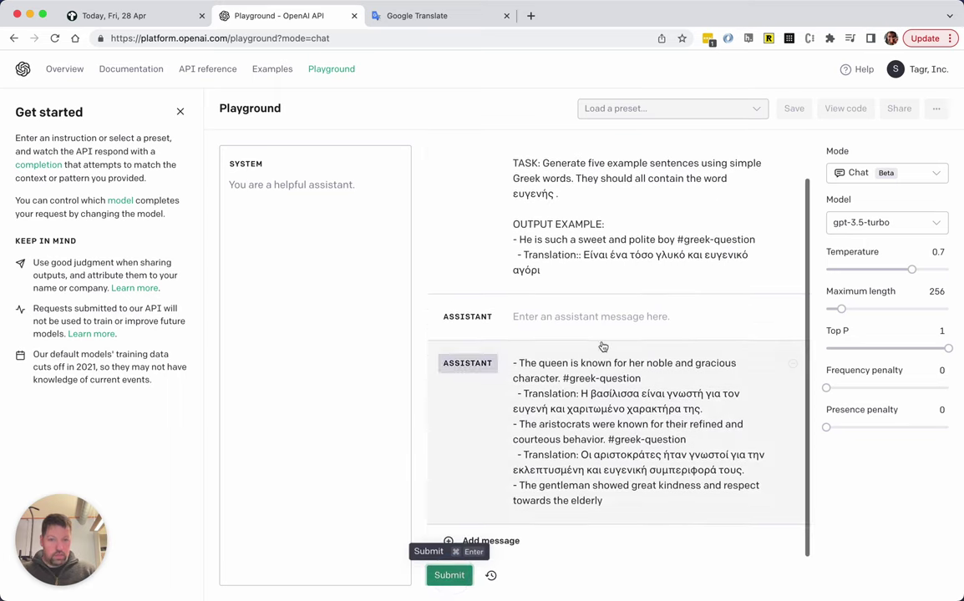
- Add the instruction "Make sure to put two colons :: after Translation" at the end of the TASK paragraph
{"action": "scroll", "coordinate": [600, 247], "scroll_direction": "up", "scroll_amount": 1}
{"action": "left_click", "coordinate": [618, 234]}
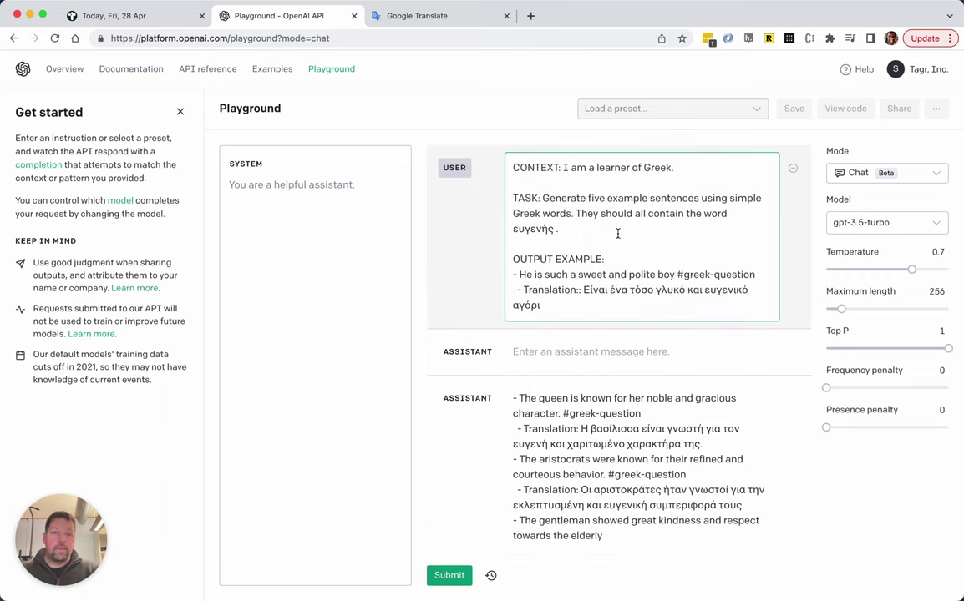
{"action": "scroll", "coordinate": [618, 233], "scroll_direction": "down", "scroll_amount": 1}
{"action": "type", "text": "F"}
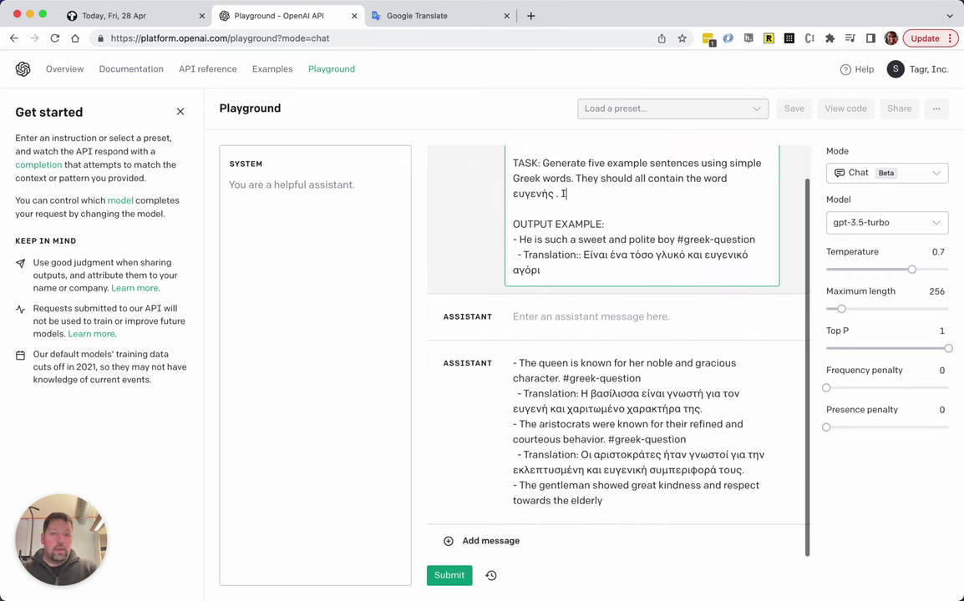
{"action": "type", "text": "ake sure to"}
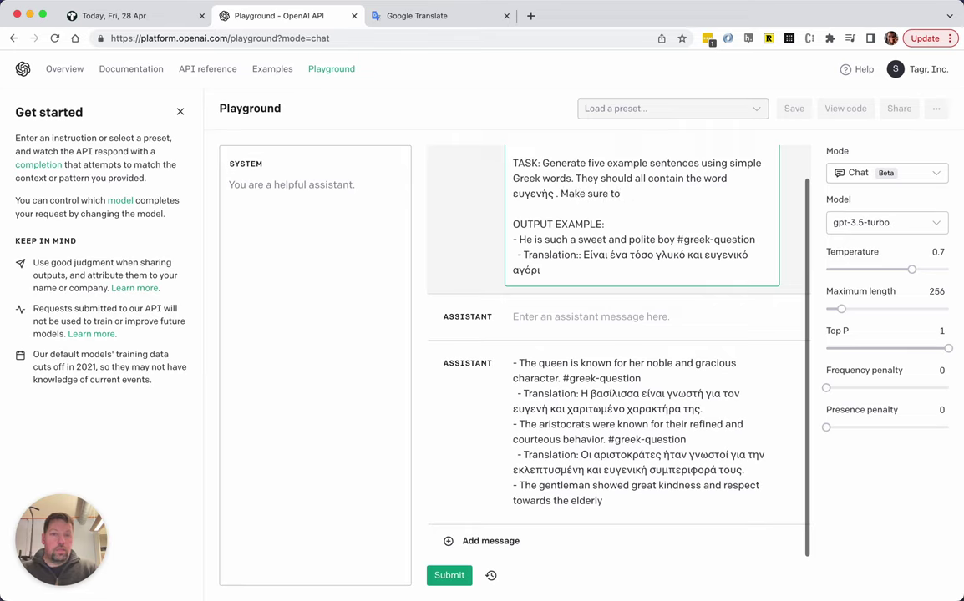
{"action": "type", "text": " put two colons"}
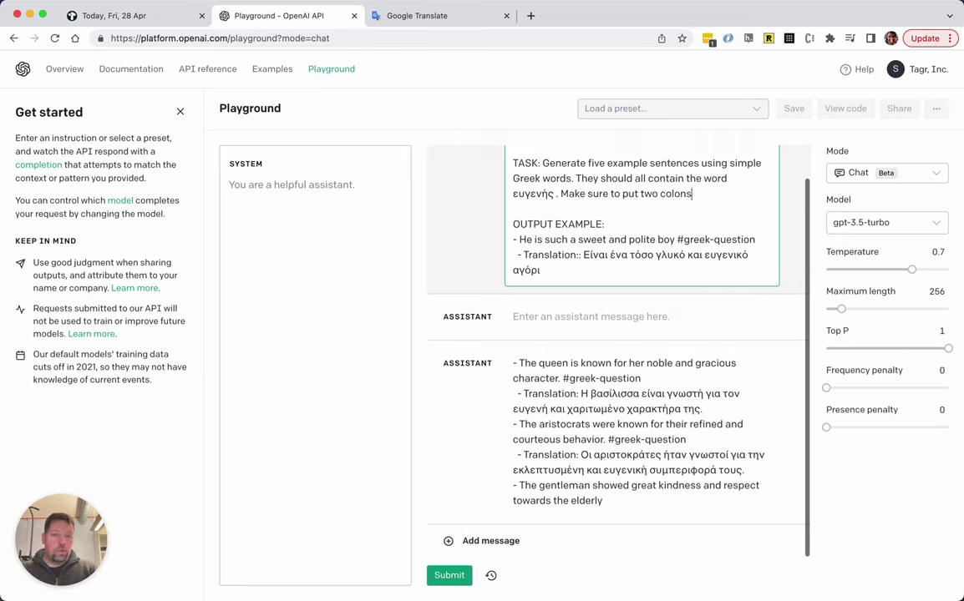
{"action": "type", "text": " :: after Tran"}
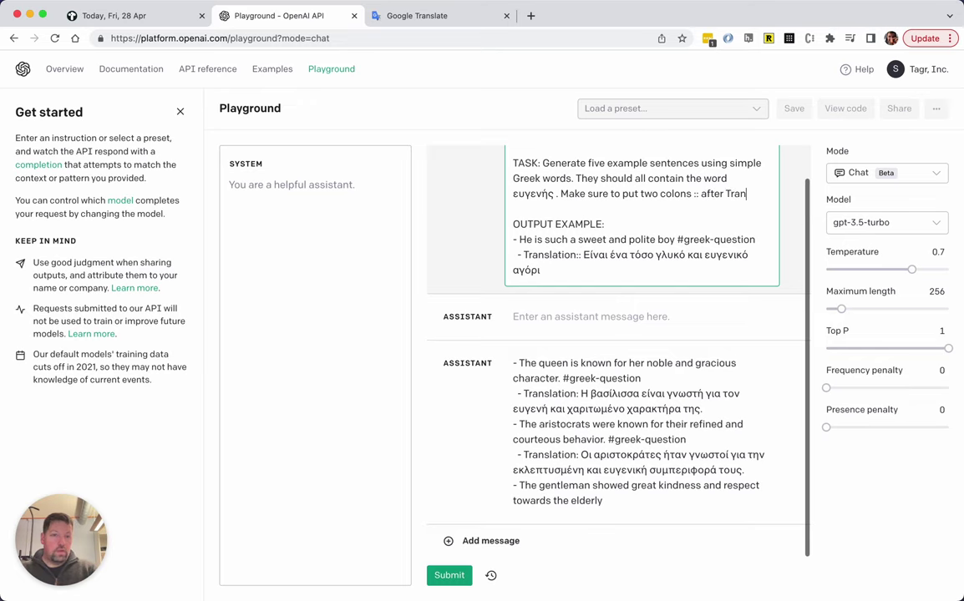
{"action": "type", "text": "slation"}
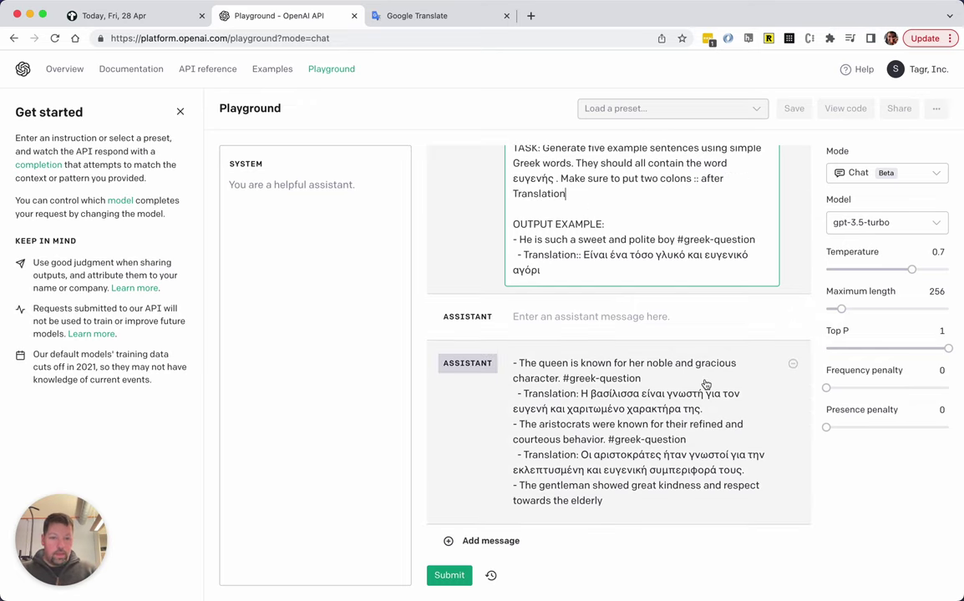
- Delete the generated response and resubmit the revised prompt, stopping generation partway
{"action": "left_click", "coordinate": [794, 363]}
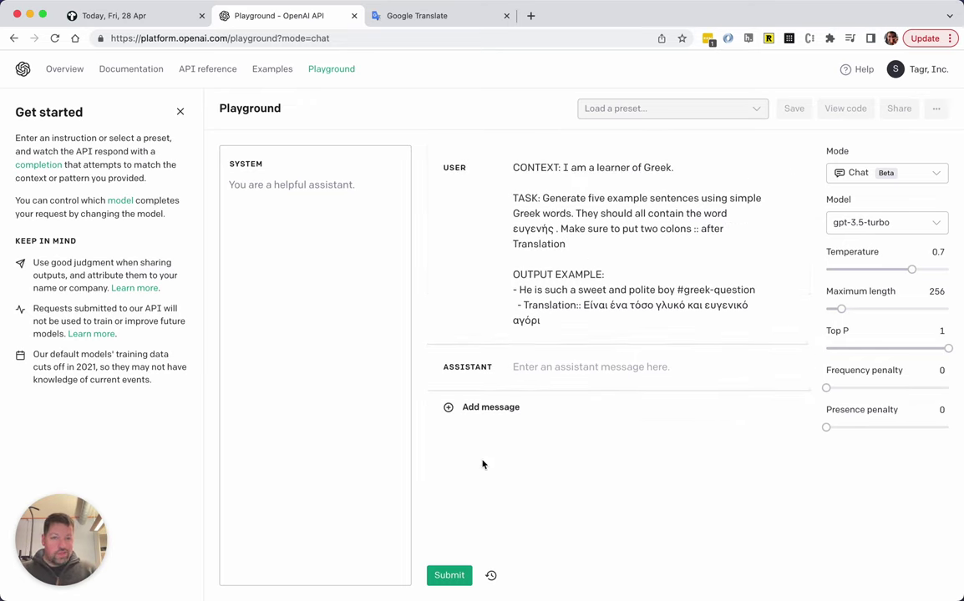
{"action": "left_click", "coordinate": [449, 575]}
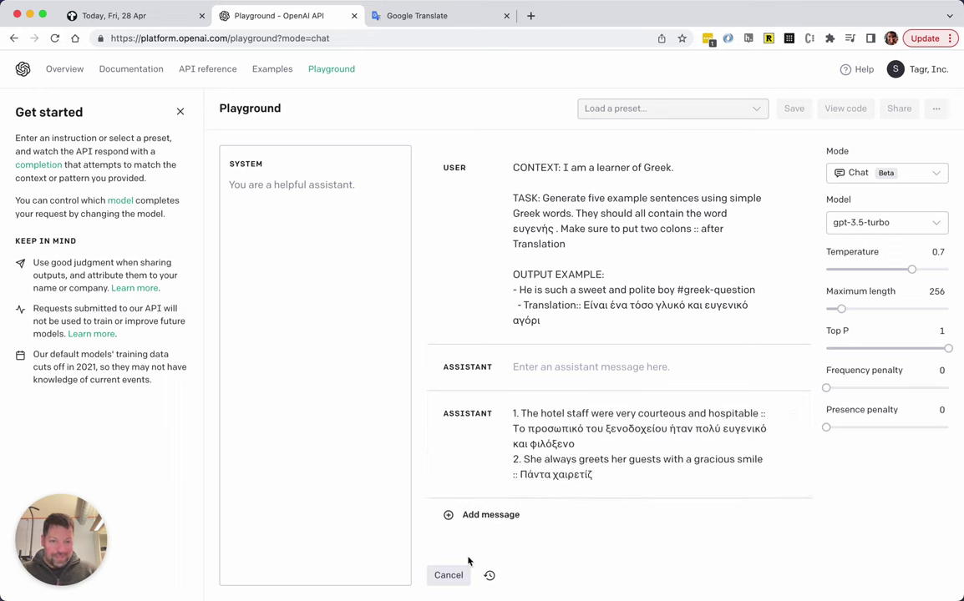
{"action": "left_click", "coordinate": [449, 575]}
- Remove the sentence about two colons from the TASK paragraph, keeping a blank line before OUTPUT EXAMPLE
{"action": "left_click", "coordinate": [680, 275]}
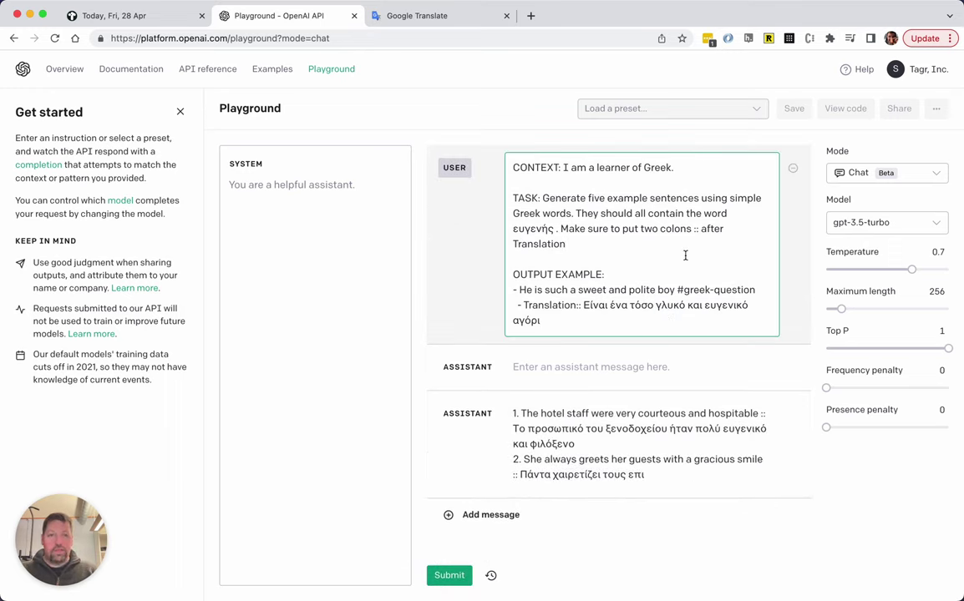
{"action": "key", "text": "Up"}
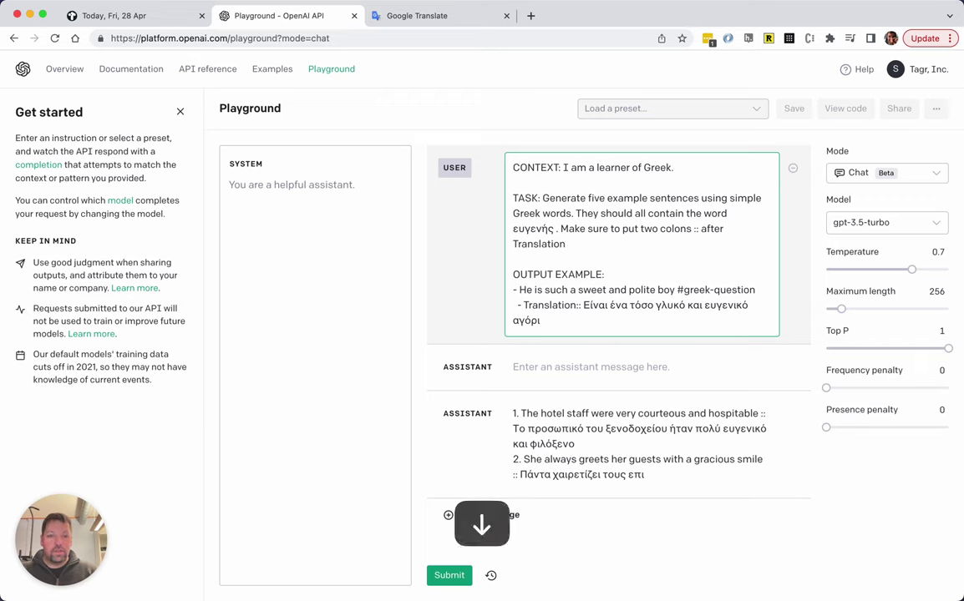
{"action": "key", "text": "Up"}
{"action": "key", "text": "alt+Left"}
{"action": "key", "text": "alt+shift+Down"}
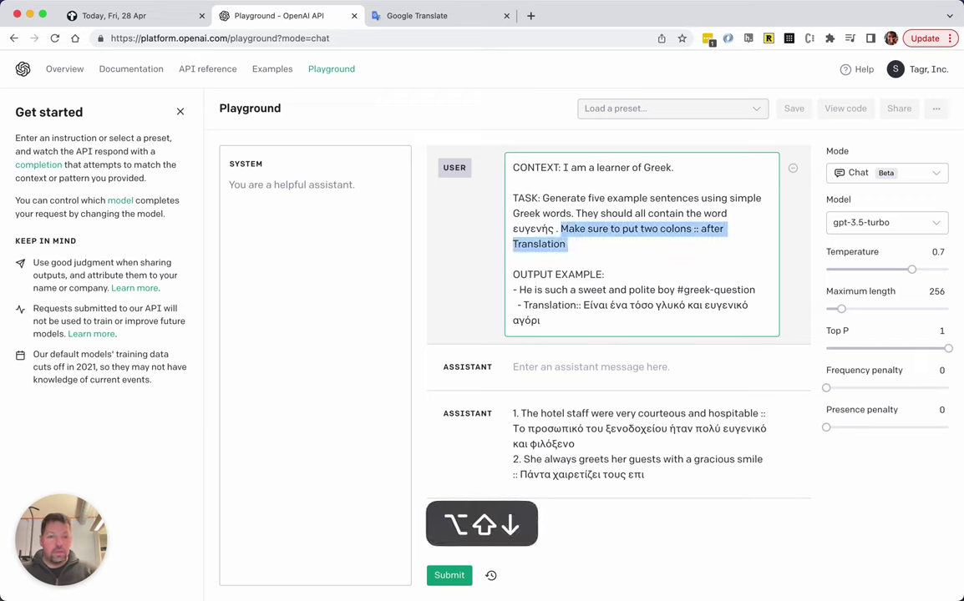
{"action": "key", "text": "alt+shift+Down"}
{"action": "key", "text": "BackSpace"}
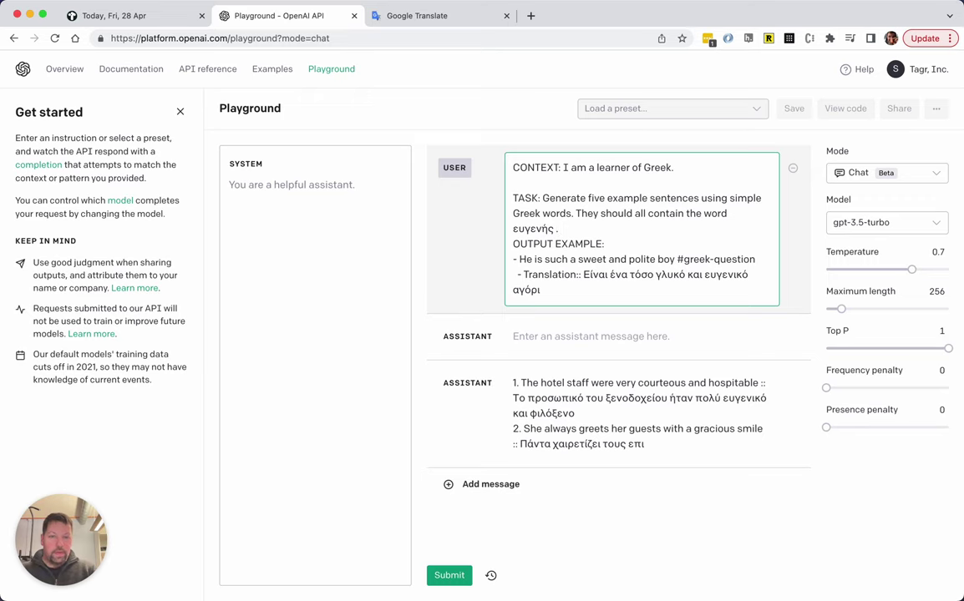
{"action": "key", "text": "Return"}
{"action": "key", "text": "Left"}
{"action": "key", "text": "Left"}
- Extend the TASK to specify the output: first line, English version followed by #greek-question; second line indented, Translation, two colons and the Greek translation
{"action": "type", "text": "The output sho"}
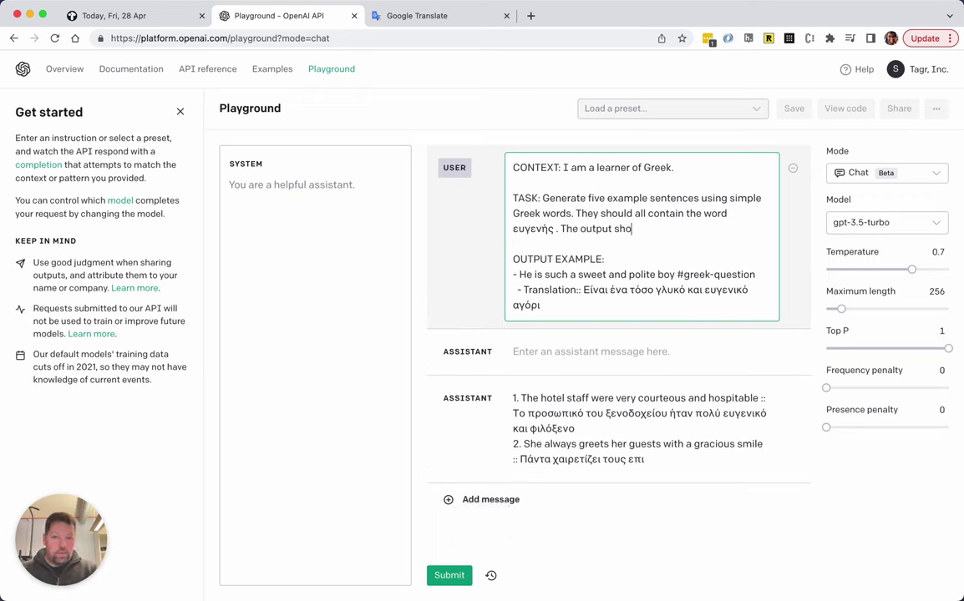
{"action": "type", "text": "uld be as follows: "}
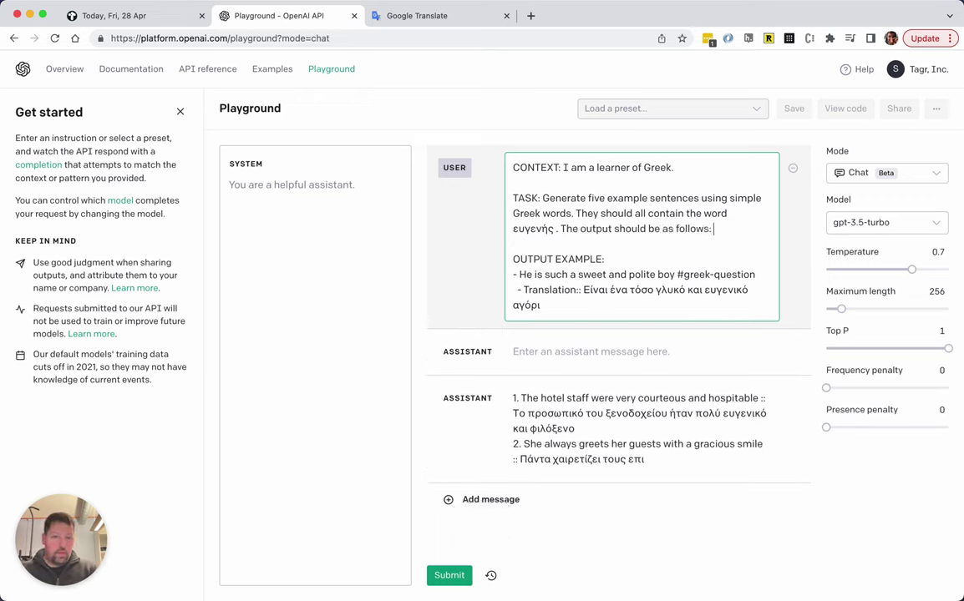
{"action": "type", "text": "first line, the "}
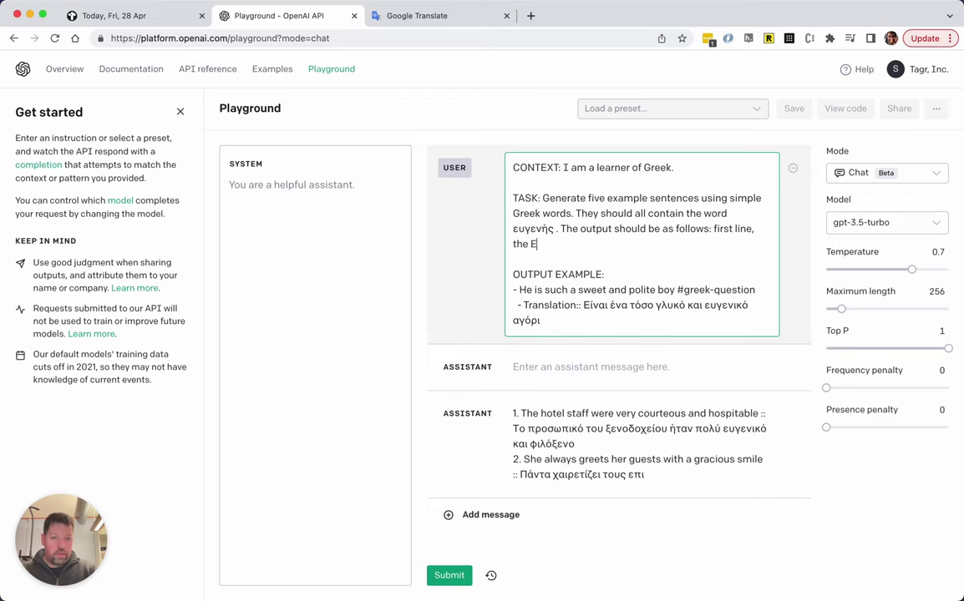
{"action": "type", "text": "English version follow"}
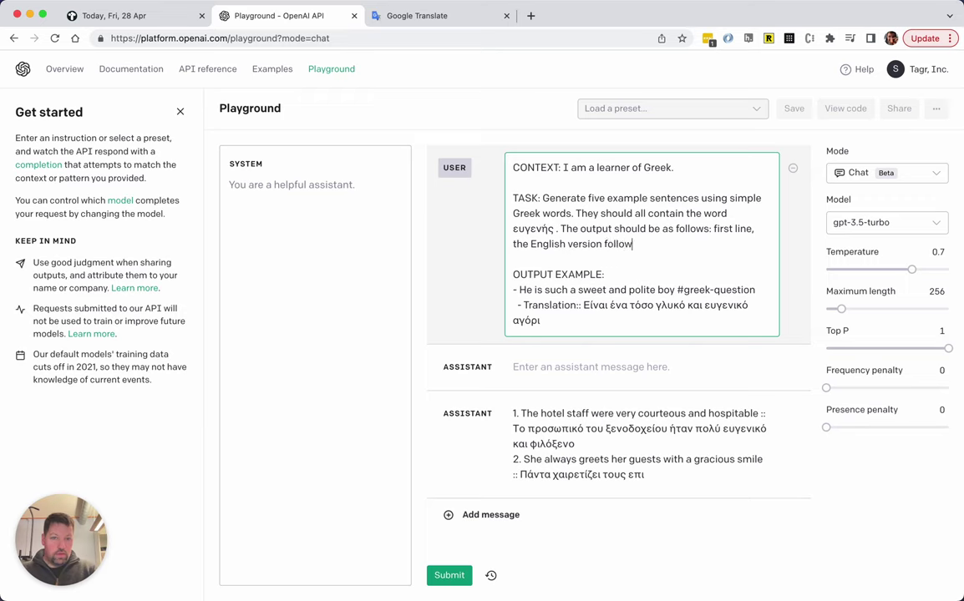
{"action": "type", "text": "ed by the tag #greek-questi"}
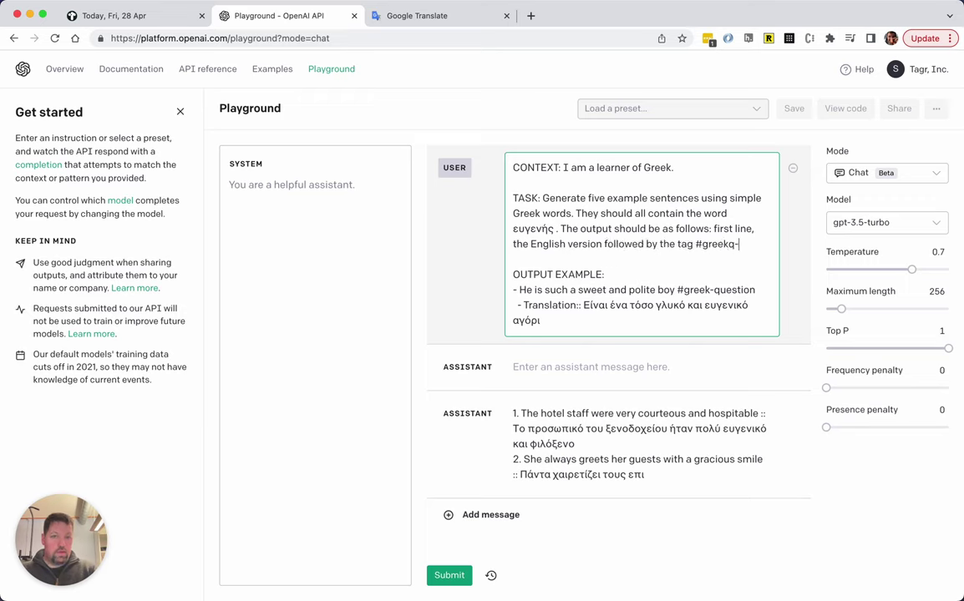
{"action": "type", "text": "on. Second line indented Translation"}
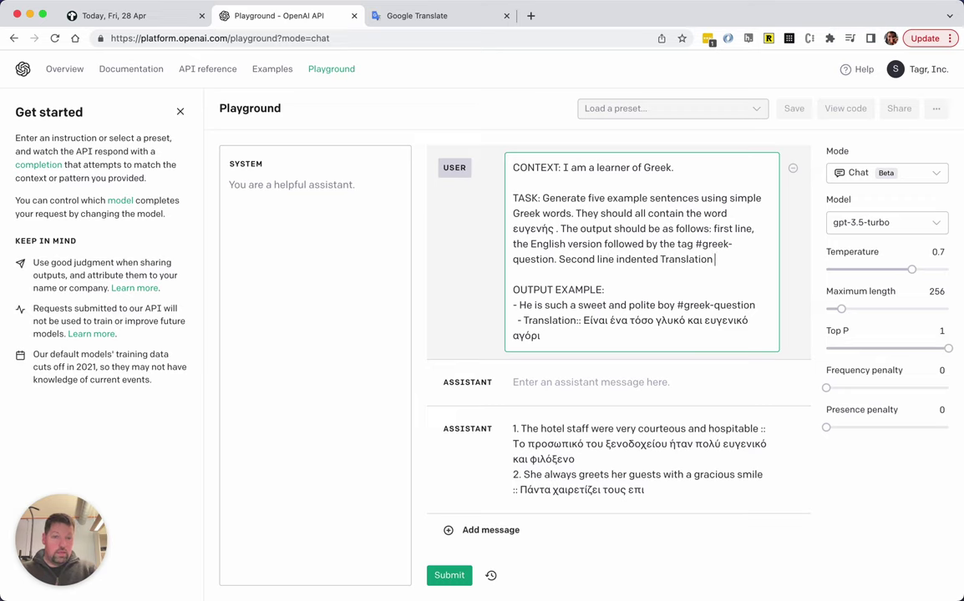
{"action": "type", "text": "and the Greek translation."}
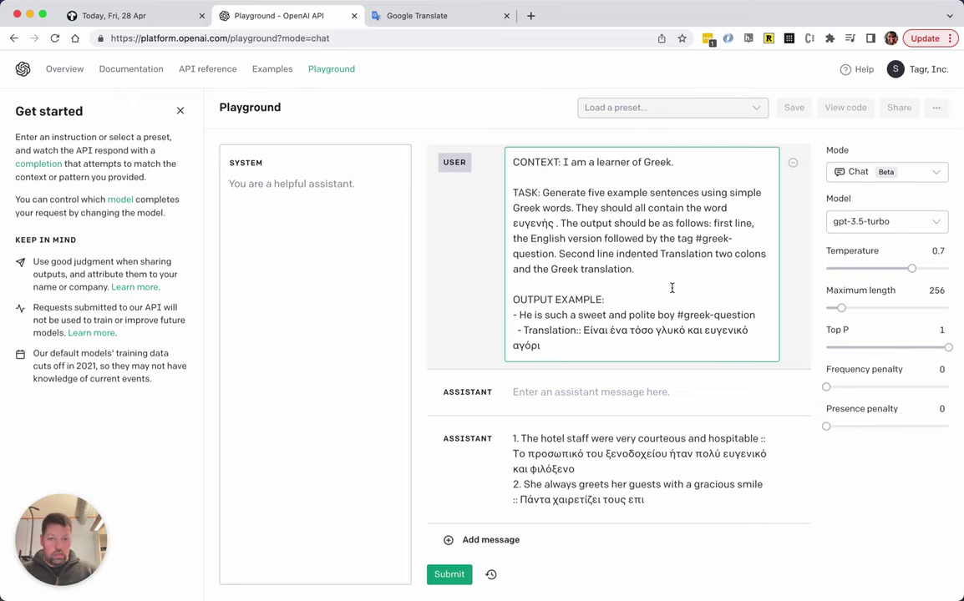
- Delete both assistant messages and resubmit the prompt with the expanded output instructions
{"action": "left_click", "coordinate": [792, 440]}
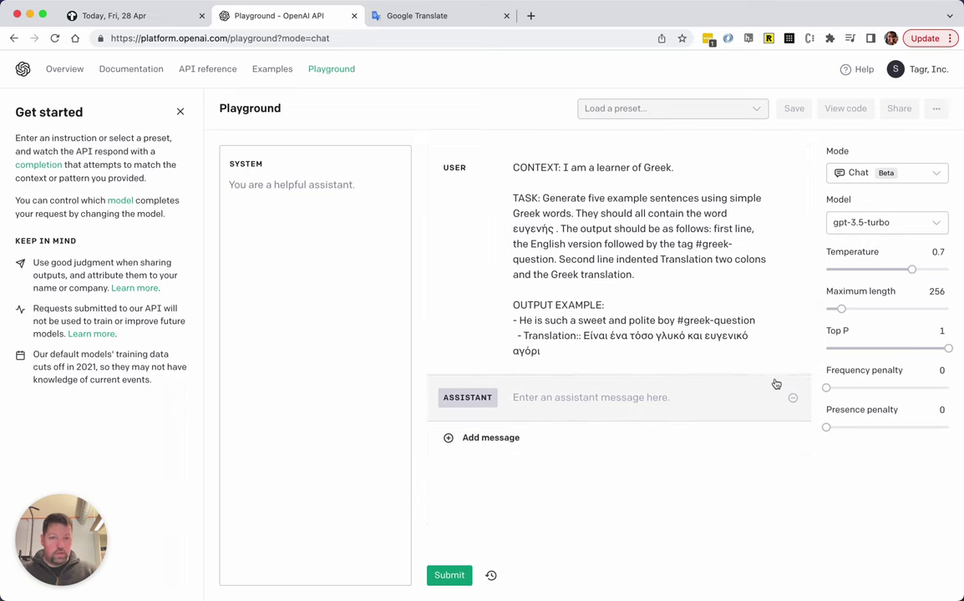
{"action": "left_click", "coordinate": [793, 398]}
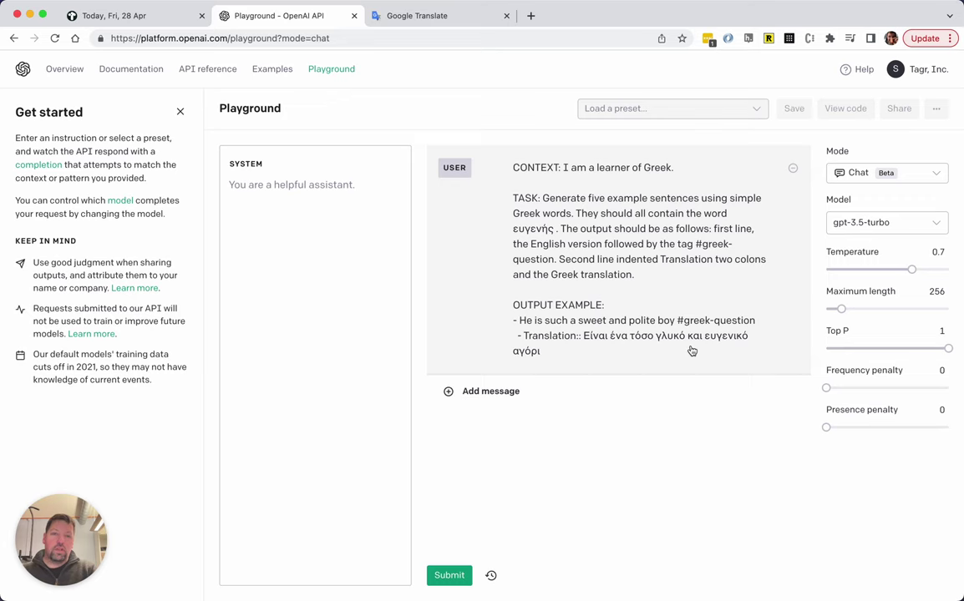
{"action": "left_click", "coordinate": [443, 575]}
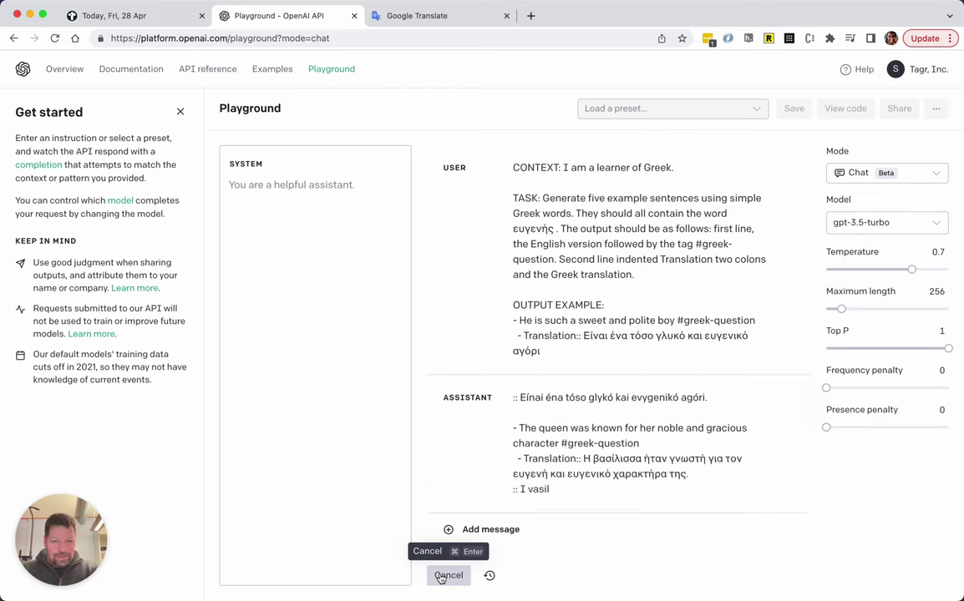
- Add a second OUTPUT EXAMPLE line reading "- The polite man entered the building" below the Greek translation
{"action": "left_click", "coordinate": [622, 310]}
{"action": "key", "text": "Down"}
{"action": "key", "text": "Down"}
{"action": "key", "text": "Down"}
{"action": "key", "text": "Down"}
{"action": "key", "text": "Down"}
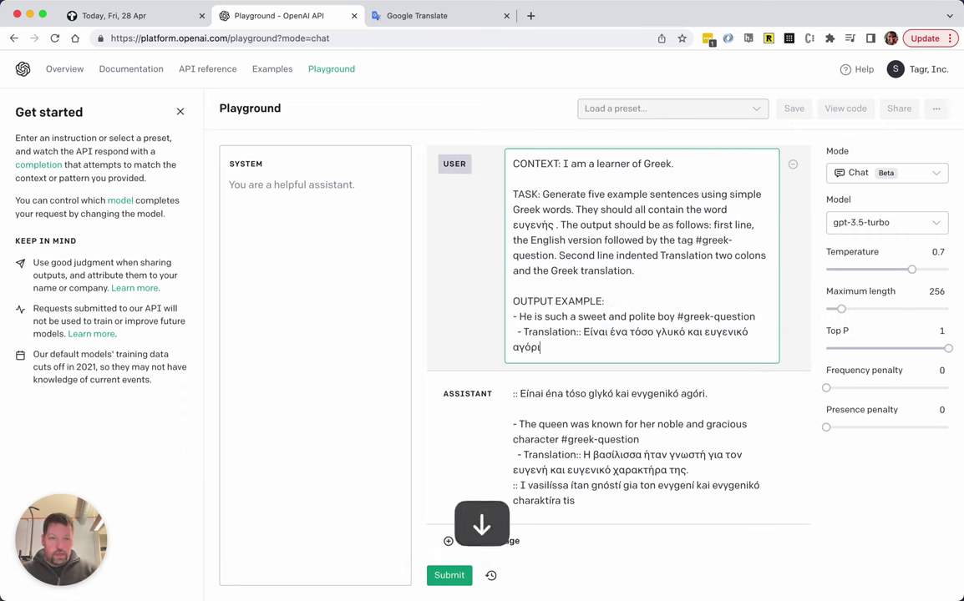
{"action": "key", "text": "shift+Return"}
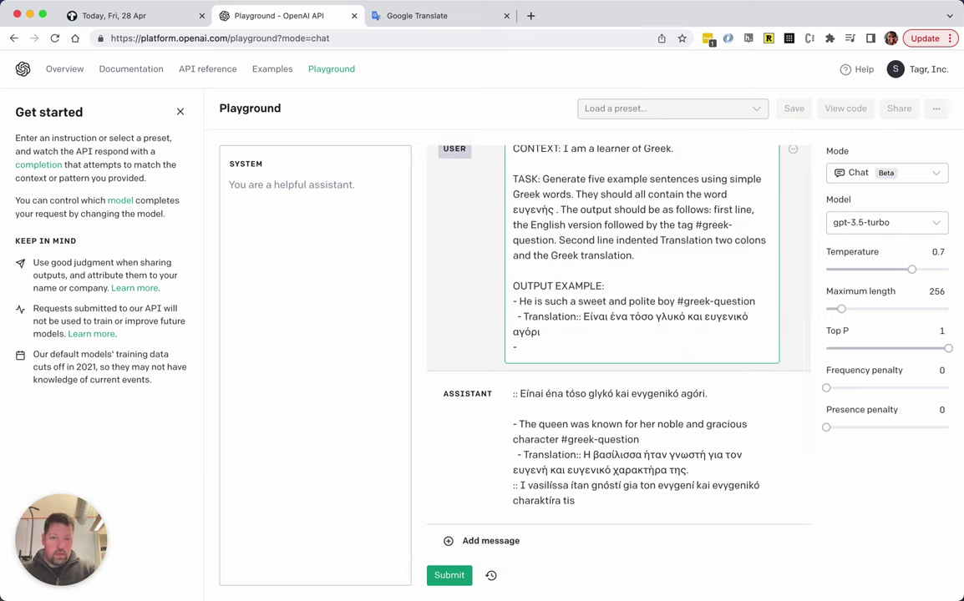
{"action": "type", "text": "- The polite man"}
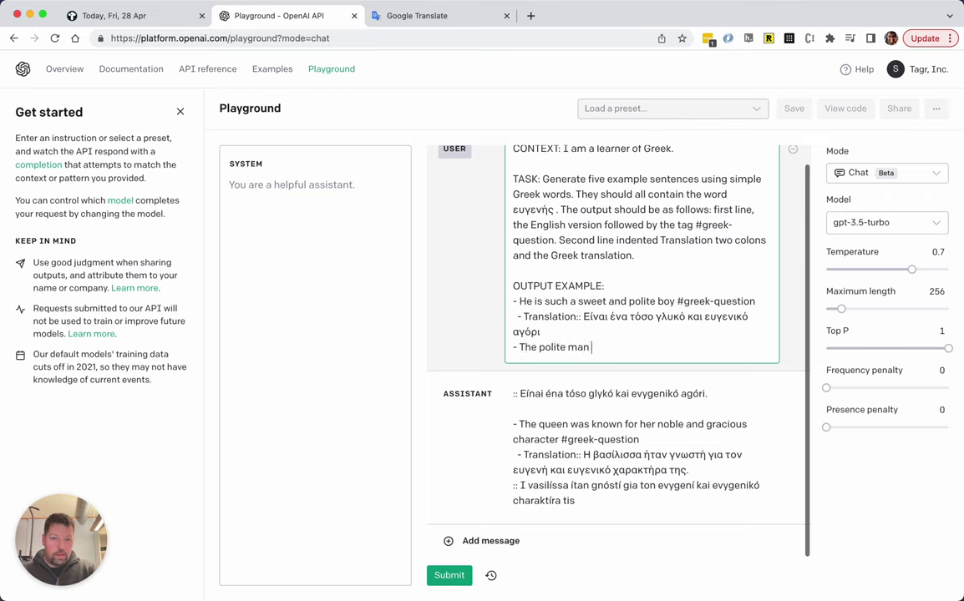
- Translate "The polite man entered the building" into Greek in Google Translate and copy the Greek sentence
{"action": "key", "text": "alt+shift+Left"}
{"action": "key", "text": "alt+shift+Left"}
{"action": "key", "text": "alt+shift+Left"}
{"action": "key", "text": "alt+shift+Left"}
{"action": "key", "text": "alt+shift+Left"}
{"action": "key", "text": "alt+shift+Left"}
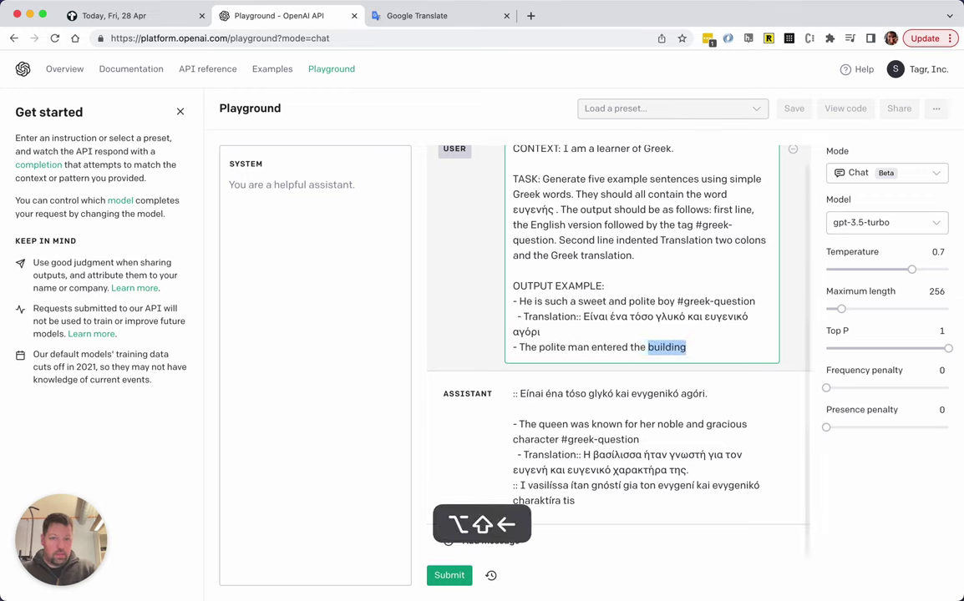
{"action": "key", "text": "super+c"}
{"action": "key", "text": "super+shift+bracketright"}
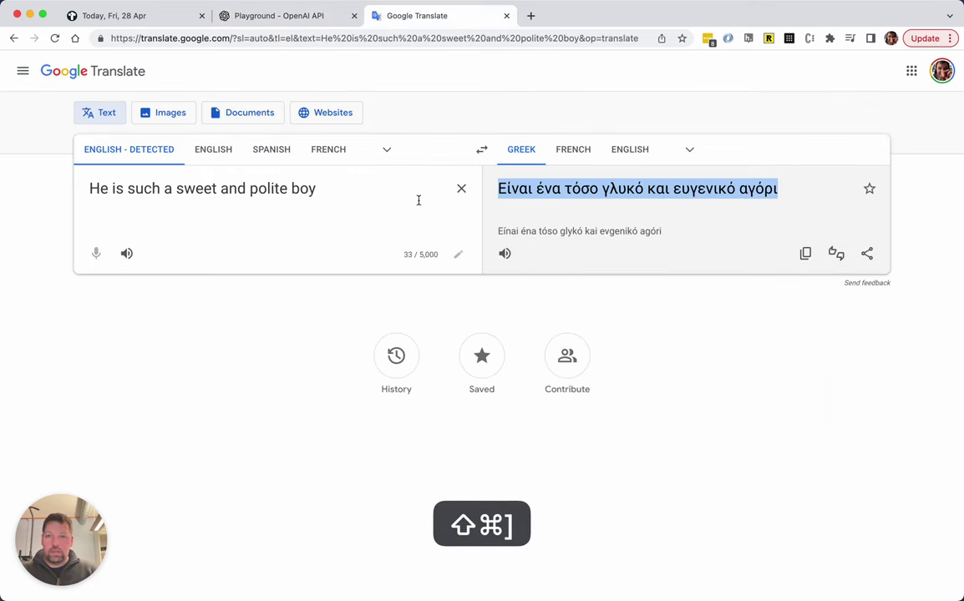
{"action": "key", "text": "super+v"}
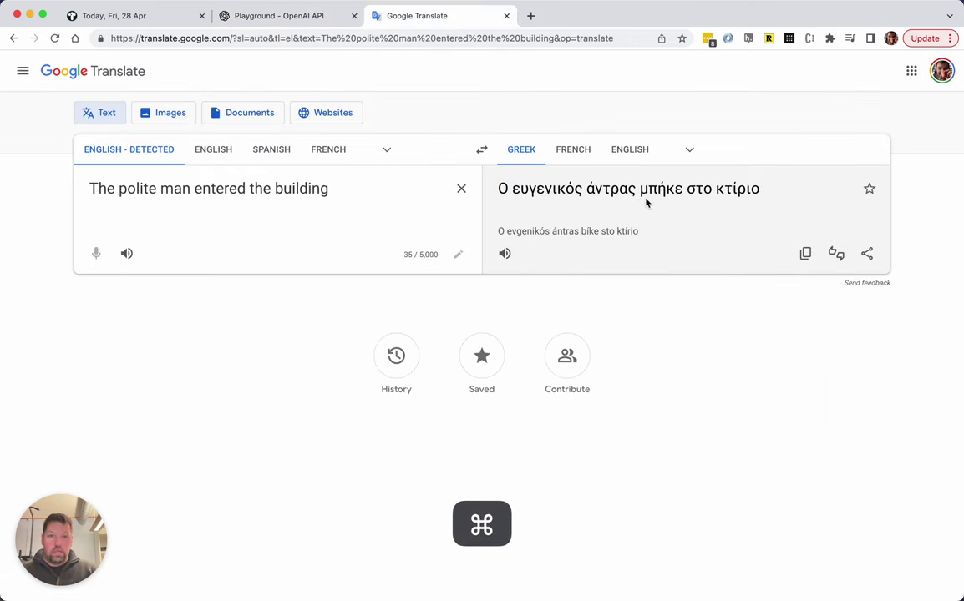
{"action": "left_click_drag", "start_coordinate": [783, 197], "coordinate": [508, 191]}
{"action": "key", "text": "super+c"}
- In the Playground prompt, add #greek-question to the second example and an indented "- Translation::" line with the copied Greek sentence
{"action": "key", "text": "super+shift+bracketleft"}
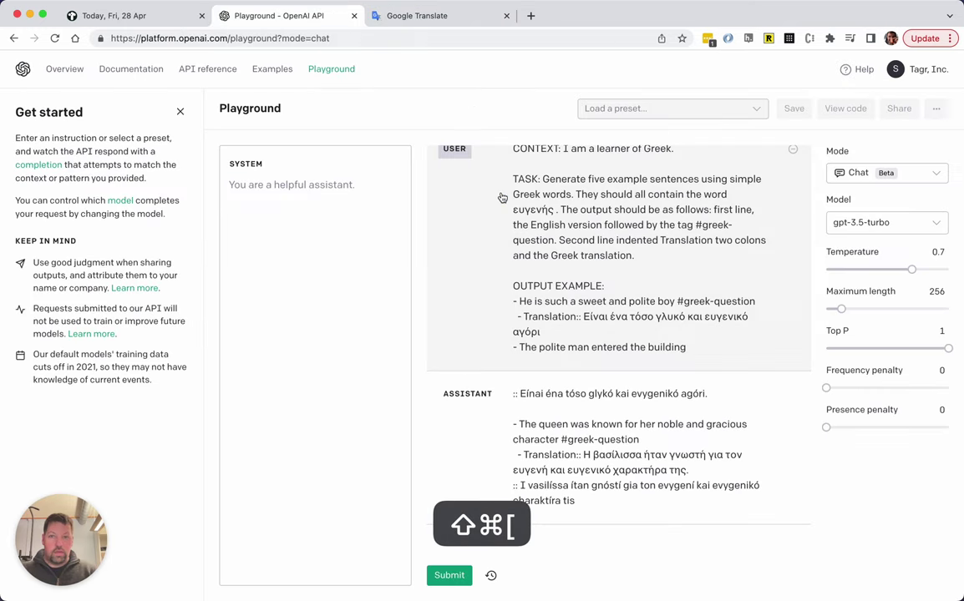
{"action": "triple_click", "coordinate": [714, 341]}
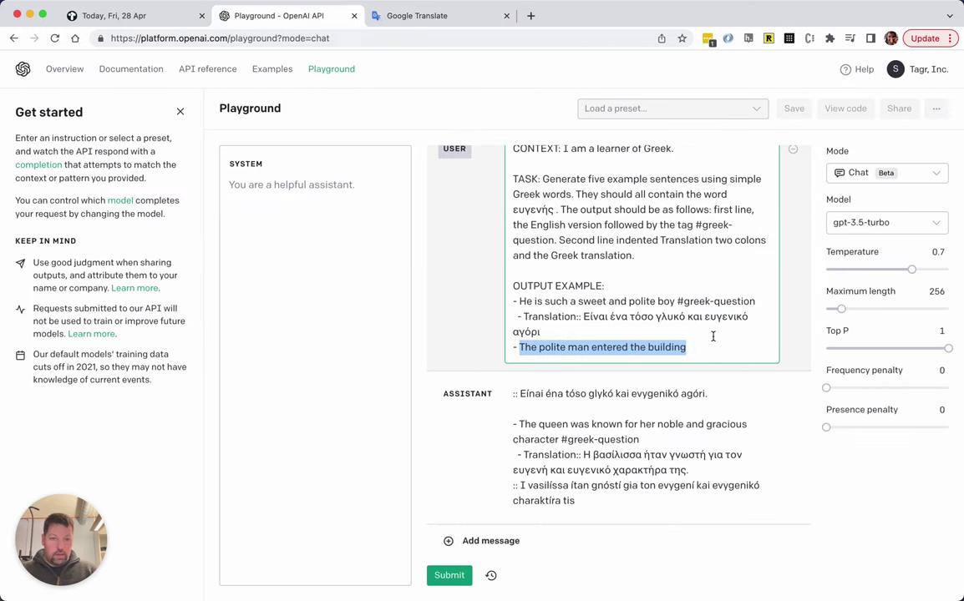
{"action": "key", "text": "Right"}
{"action": "type", "text": "#greek-que"}
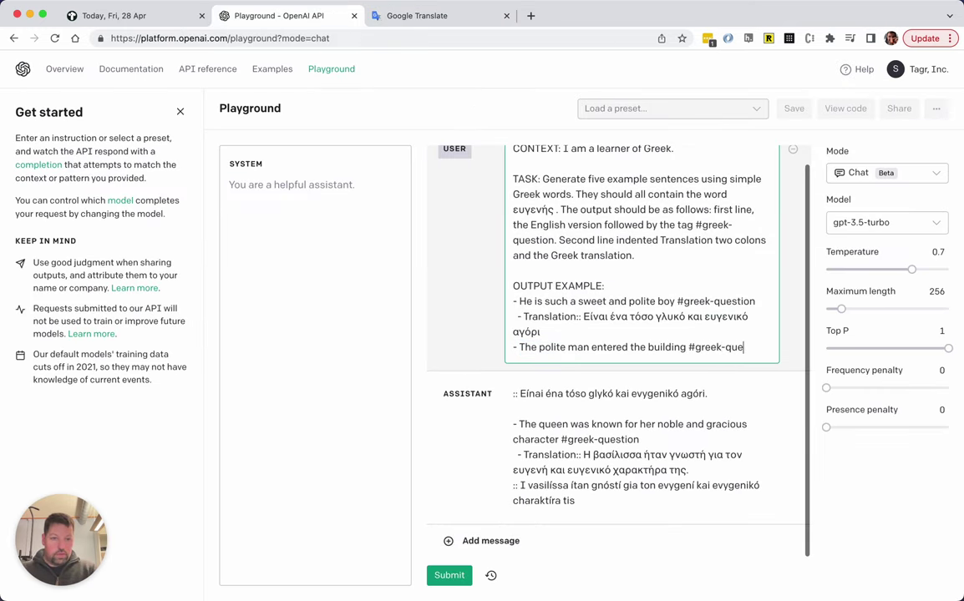
{"action": "type", "text": "stion"}
{"action": "key", "text": "shift+Return"}
{"action": "type", "text": "-"}
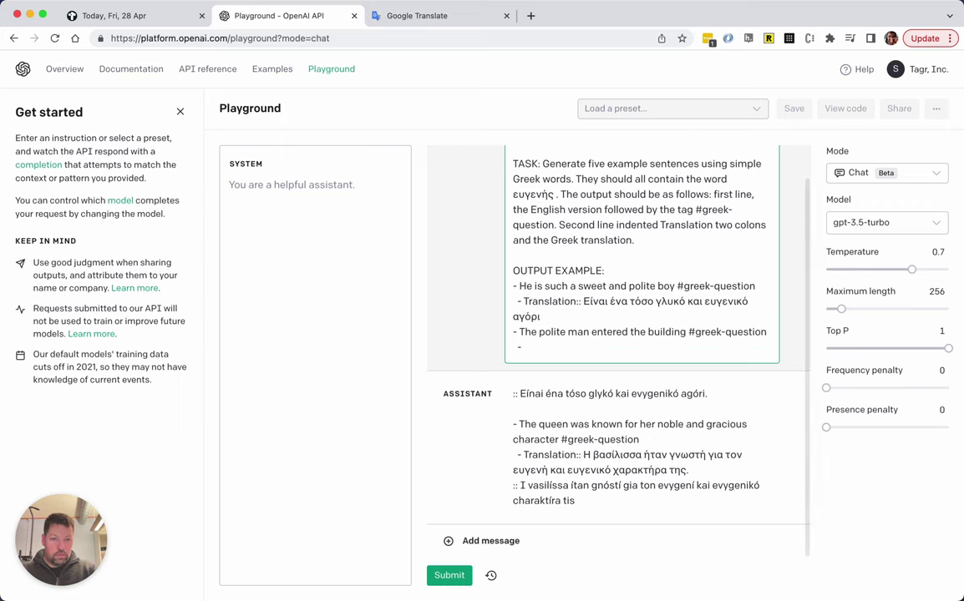
{"action": "type", "text": " Translation::"}
{"action": "key", "text": "super+v"}
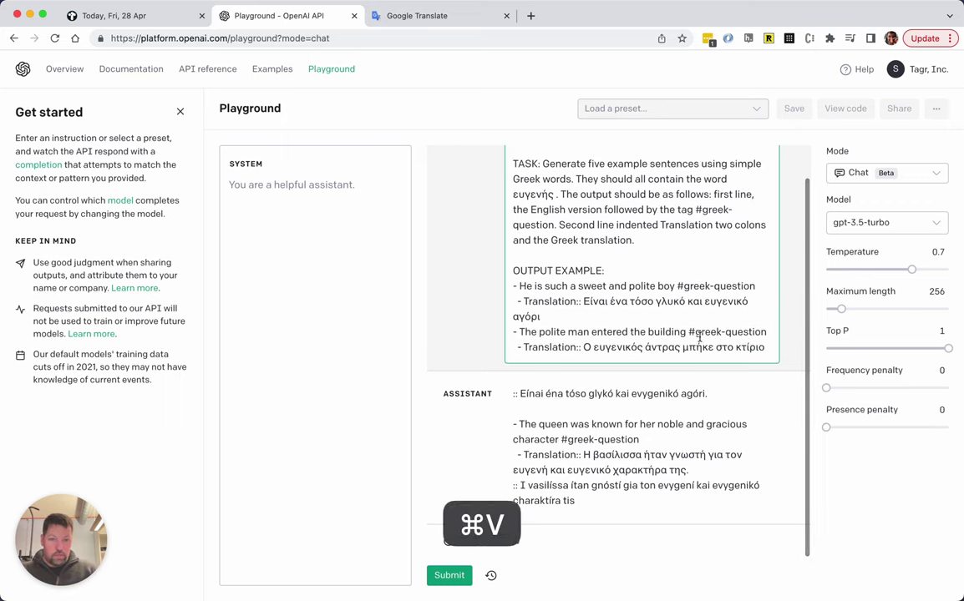
- Delete the assistant message and resubmit the prompt with the two output examples
{"action": "left_click", "coordinate": [793, 396]}
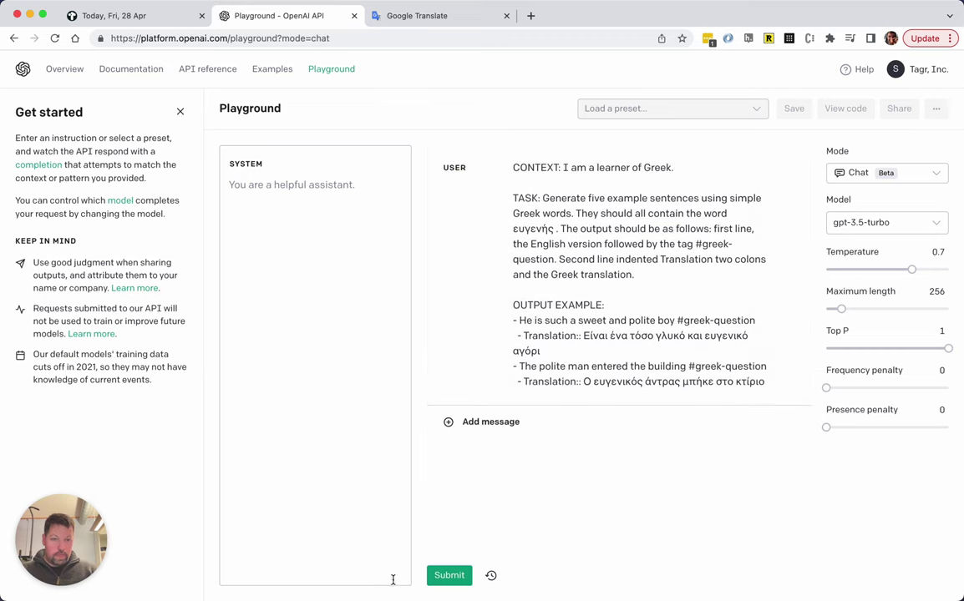
{"action": "left_click", "coordinate": [449, 575]}
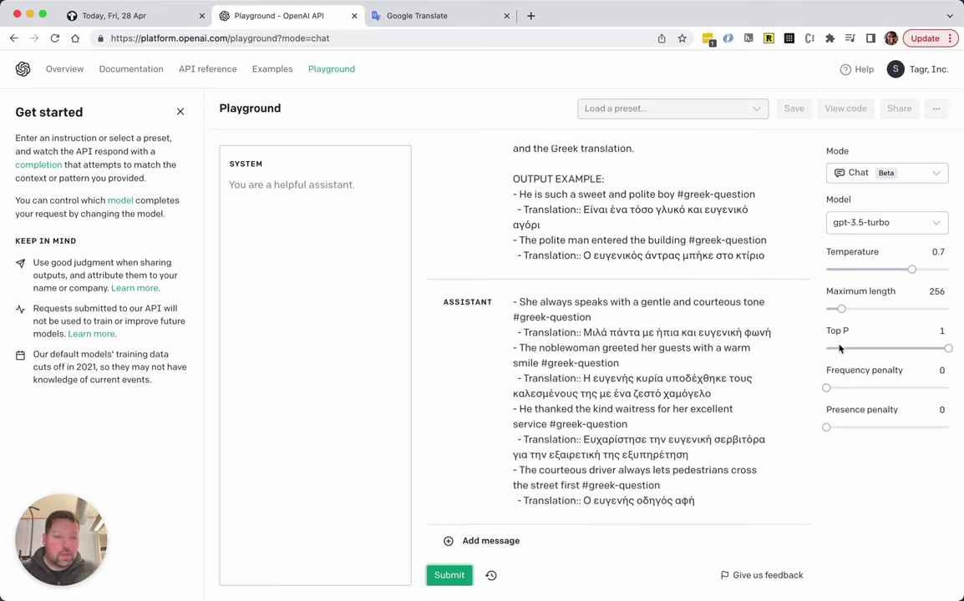
- Set the temperature to 0 and generate a fresh assistant reply in place of the existing one
{"action": "left_click_drag", "start_coordinate": [911, 269], "coordinate": [821, 274]}
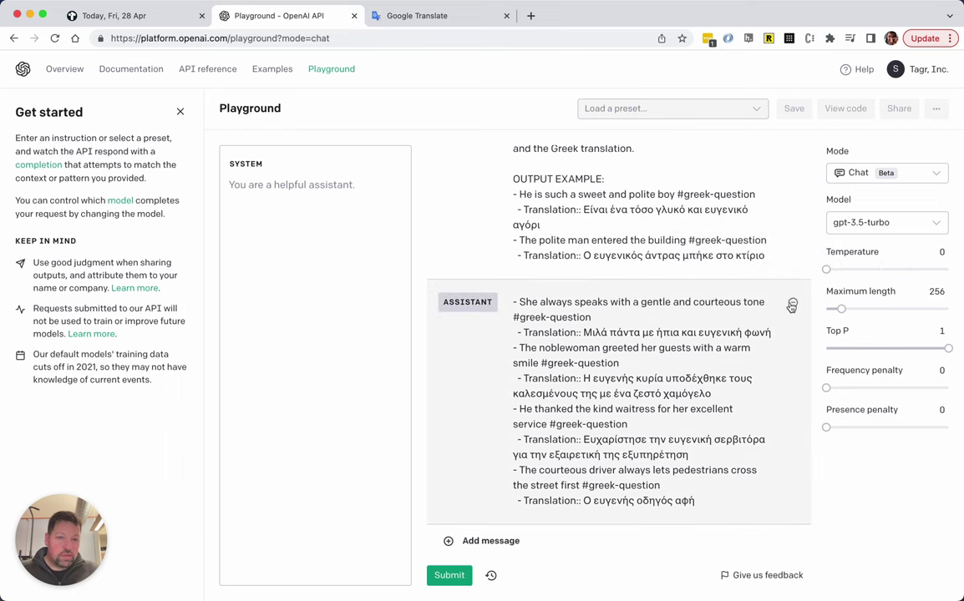
{"action": "left_click", "coordinate": [791, 303]}
{"action": "left_click", "coordinate": [450, 574]}
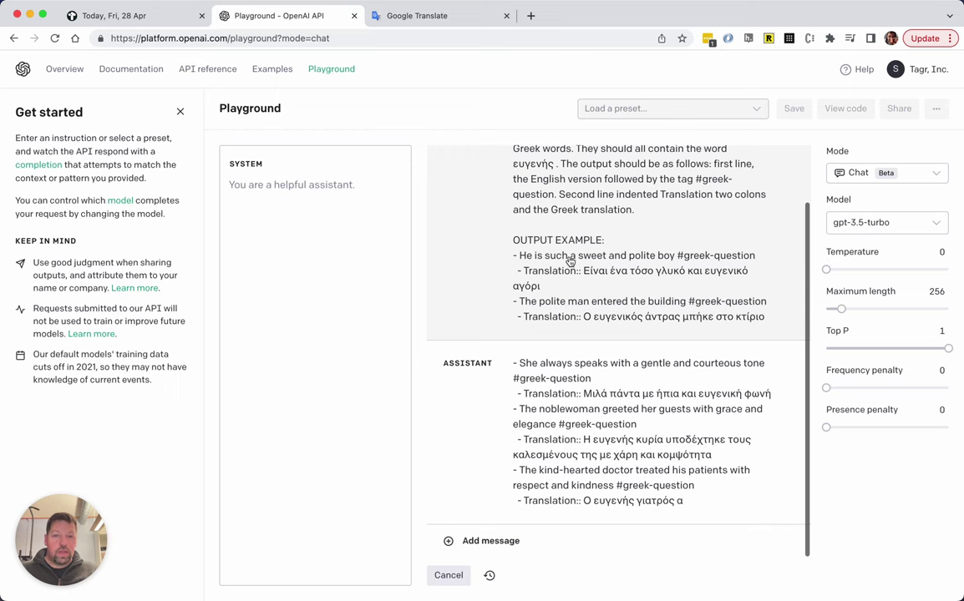
{"action": "left_click", "coordinate": [449, 575]}
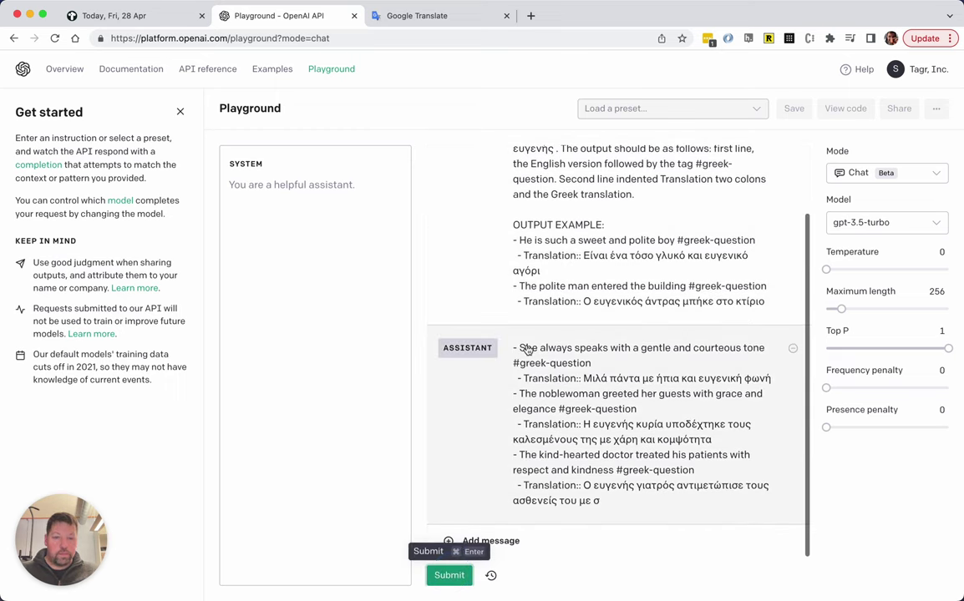
- Copy the entire user prompt, from CONTEXT through the last OUTPUT EXAMPLE line
{"action": "scroll", "coordinate": [526, 351], "scroll_direction": "up", "scroll_amount": 3}
{"action": "left_click", "coordinate": [705, 248]}
{"action": "key", "text": "super+a"}
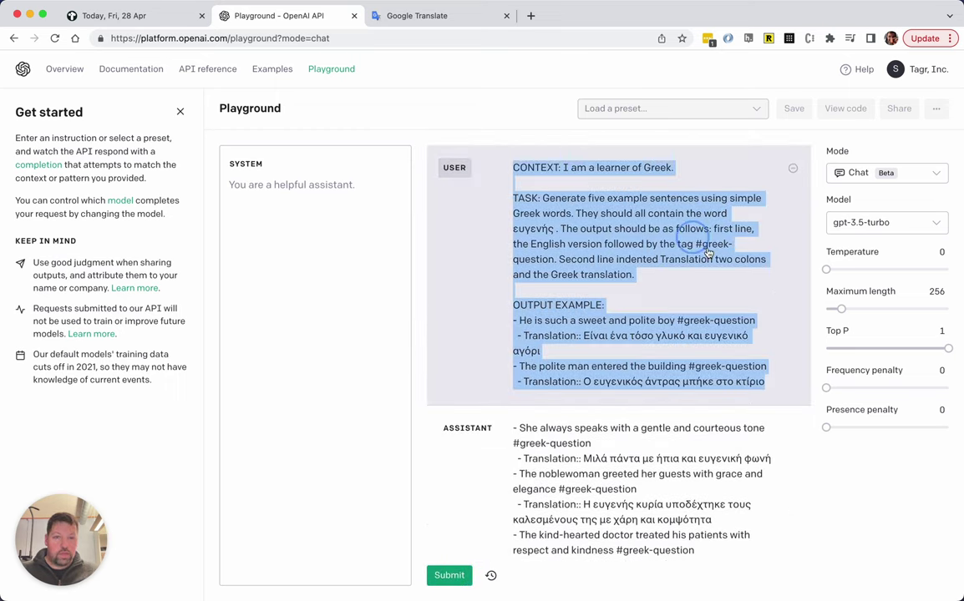
{"action": "key", "text": "super+c"}
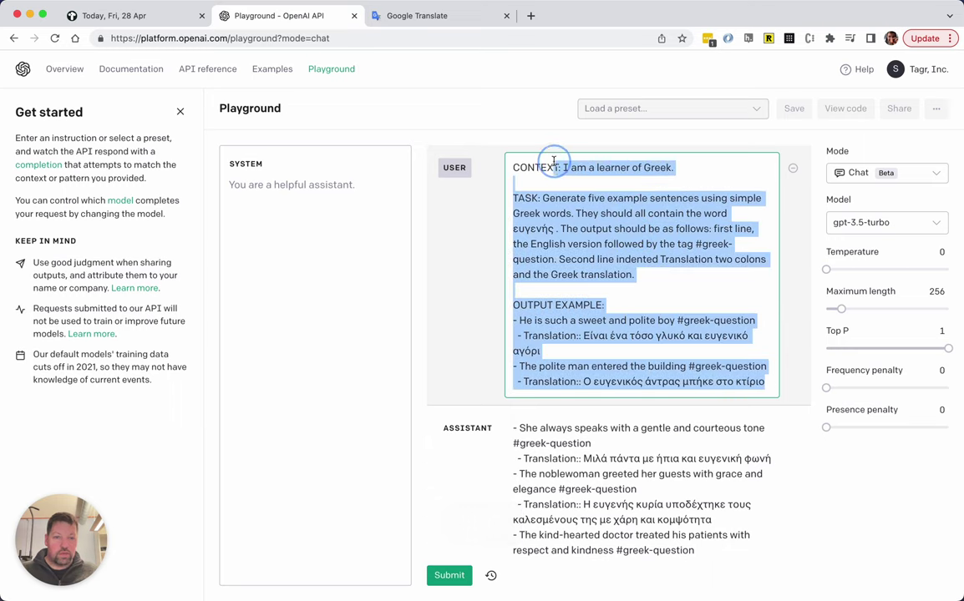
{"action": "key", "text": "super+c"}
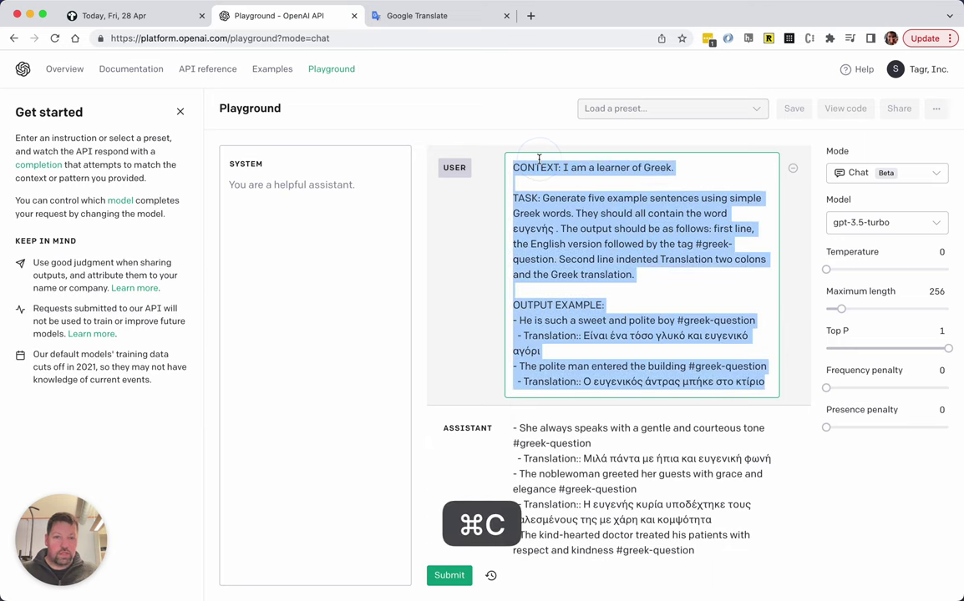
- Switch to Tana, close the polite panel and collapse the lawyer and policeman dialogue node
{"action": "left_click", "coordinate": [125, 17]}
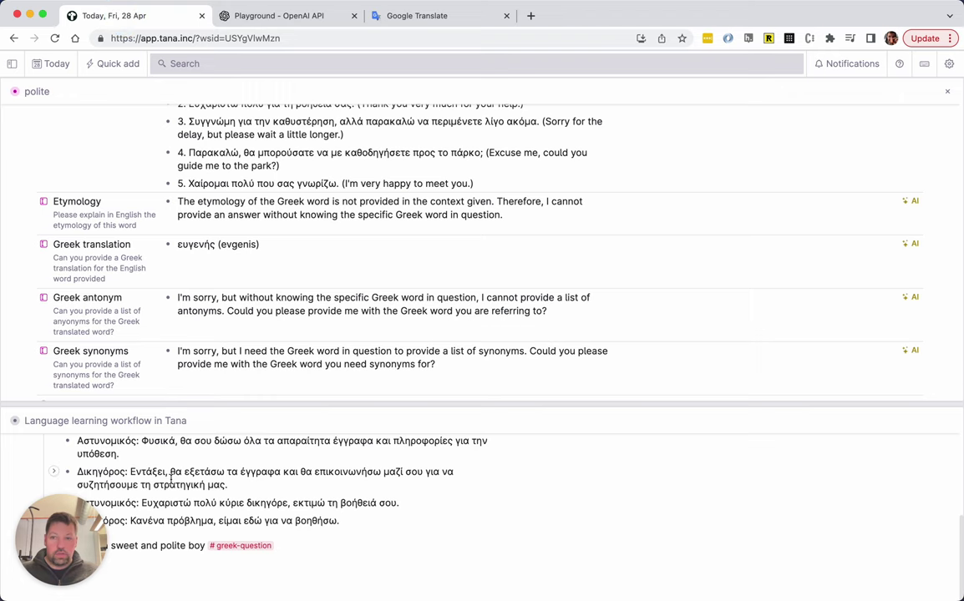
{"action": "left_click", "coordinate": [947, 424]}
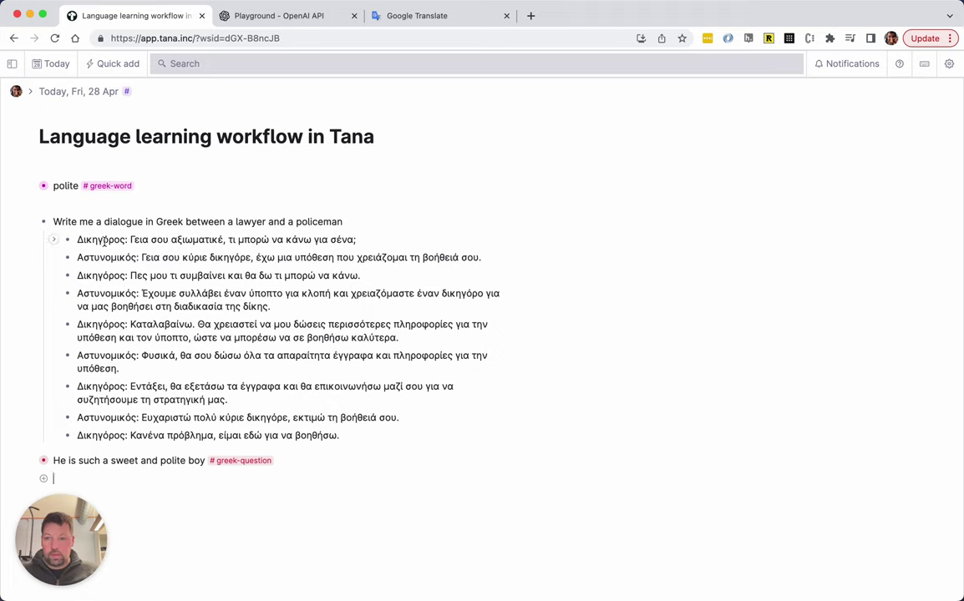
{"action": "left_click", "coordinate": [55, 219]}
{"action": "key", "text": "super+Up"}
{"action": "key", "text": "Down"}
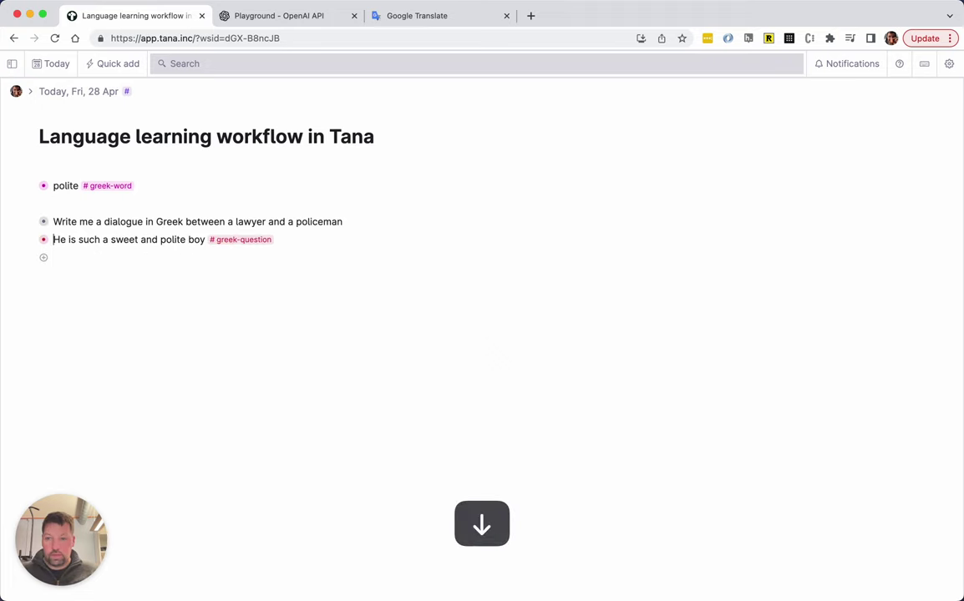
- Add a "Prompts" node below the polite boy sentence, with a child node "English → Greek"
{"action": "key", "text": "Down"}
{"action": "type", "text": "Prompts"}
{"action": "key", "text": "Return"}
{"action": "key", "text": "Tab"}
{"action": "type", "text": "En"}
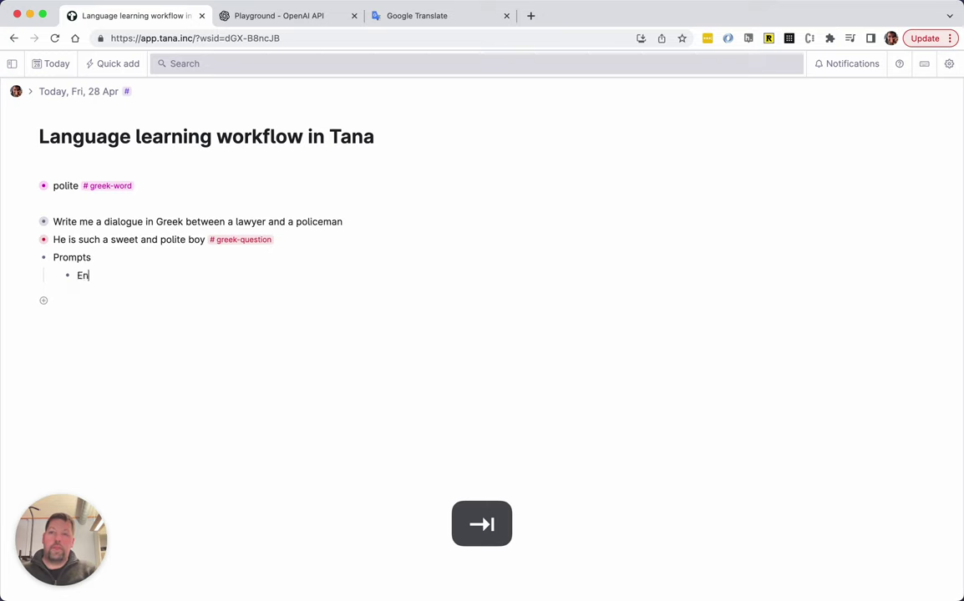
{"action": "type", "text": "glish -> Grek"}
{"action": "key", "text": "BackSpace"}
{"action": "type", "text": "ek"}
{"action": "key", "text": "Return"}
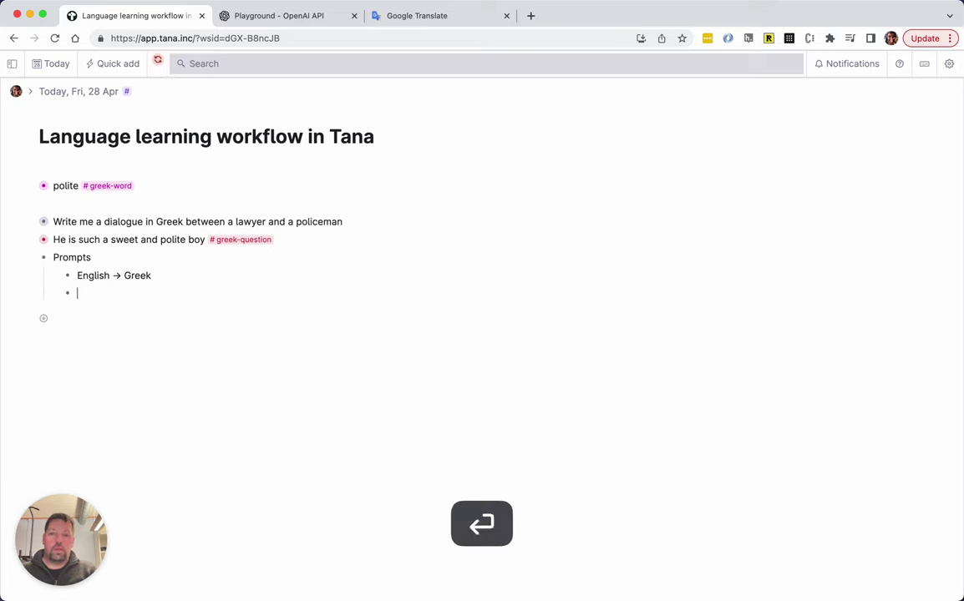
- Paste the copied prompt under "English → Greek", collapse that node, and add a sibling node "Greek → English"
{"action": "key", "text": "Tab"}
{"action": "key", "text": "super+v"}
{"action": "key", "text": "shift+Tab"}
{"action": "key", "text": "Up"}
{"action": "key", "text": "Up"}
{"action": "key", "text": "Up"}
{"action": "key", "text": "Up"}
{"action": "key", "text": "Up"}
{"action": "key", "text": "Up"}
{"action": "key", "text": "Up"}
{"action": "key", "text": "Up"}
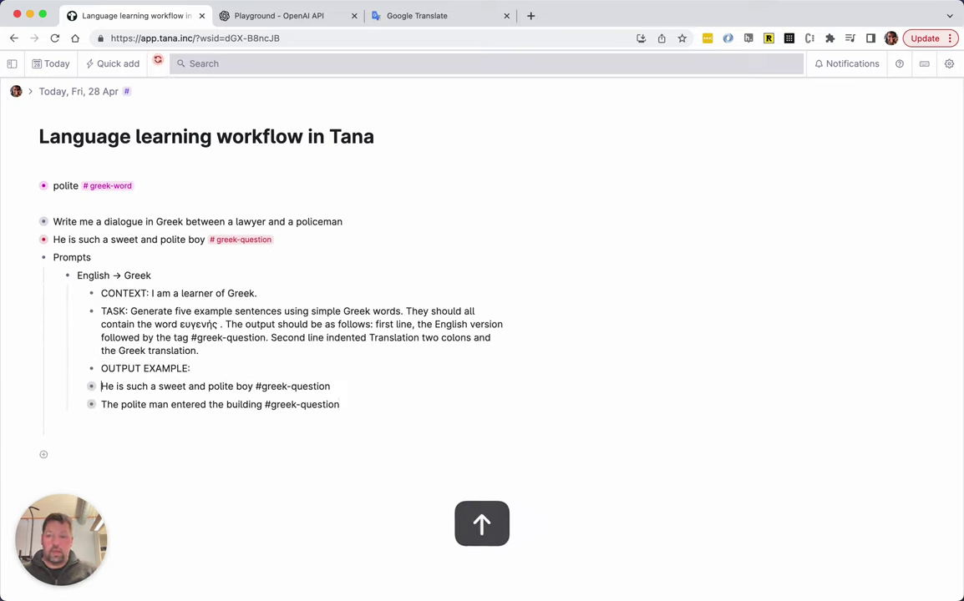
{"action": "key", "text": "super+Up"}
{"action": "key", "text": "Down"}
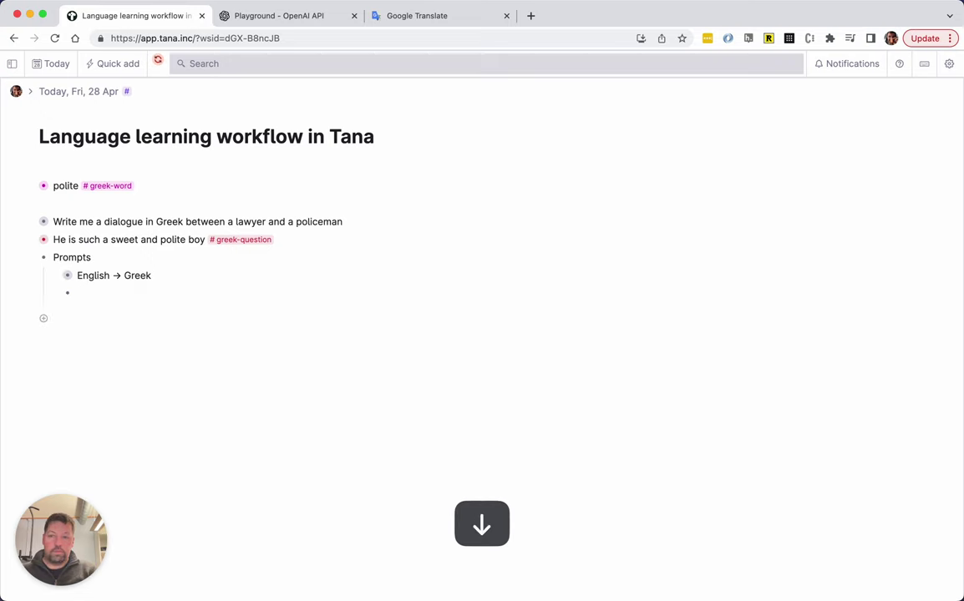
{"action": "type", "text": "Greek → English"}
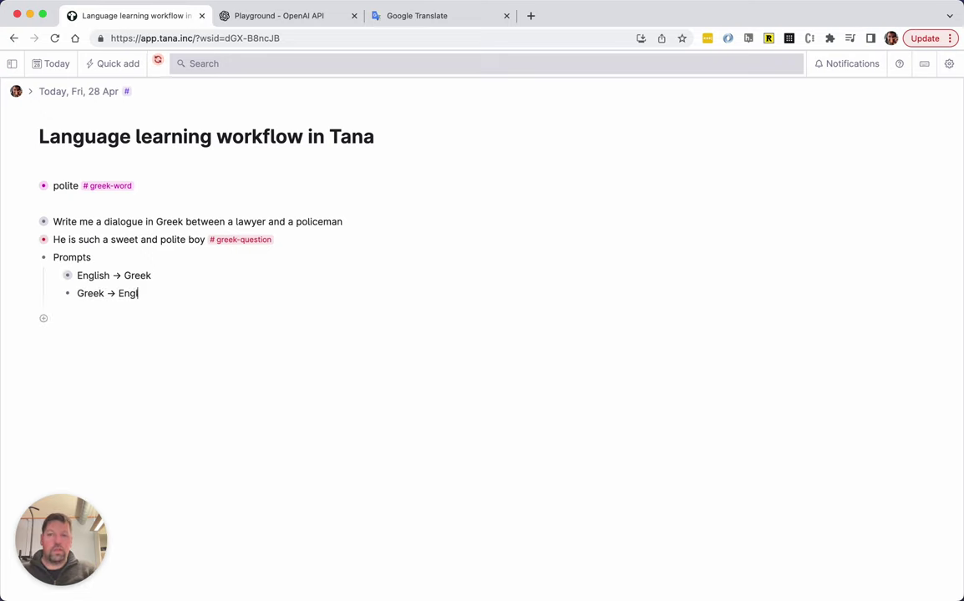
- Return to the OpenAI Playground and change "English version" to "Greek version" in the TASK paragraph
{"action": "left_click", "coordinate": [318, 20]}
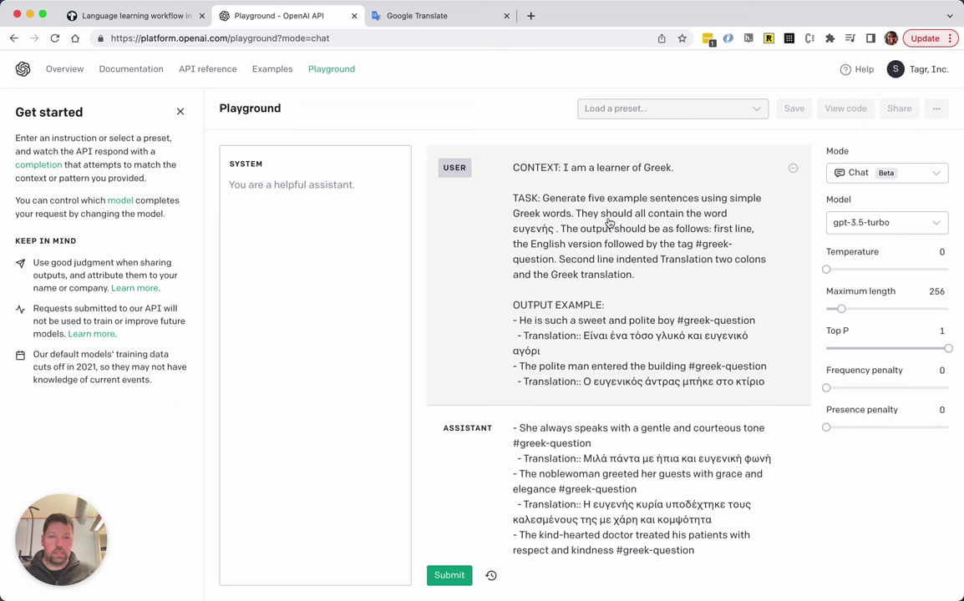
{"action": "key", "text": "super+a"}
{"action": "left_click", "coordinate": [607, 218]}
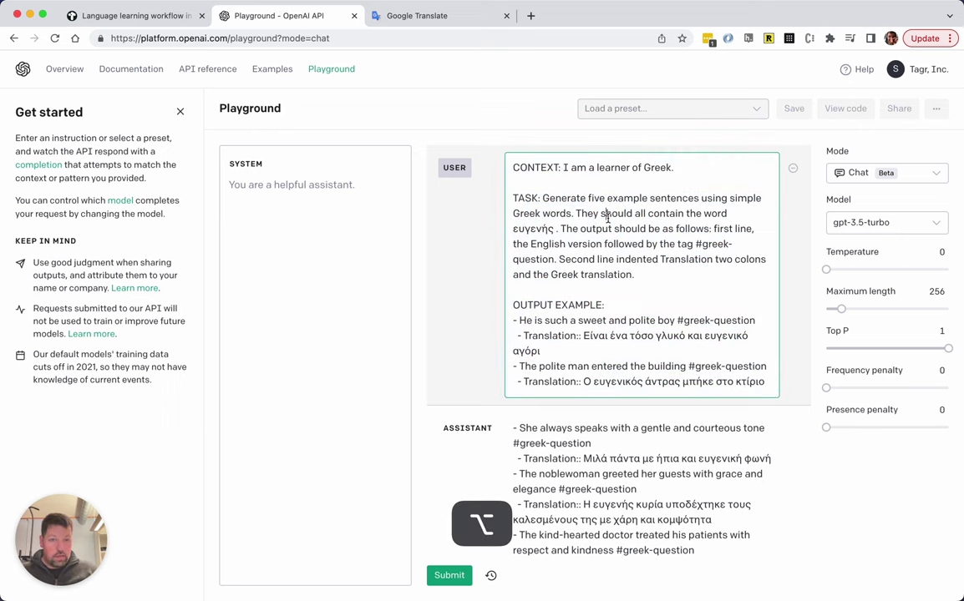
{"action": "key", "text": "Down"}
{"action": "key", "text": "alt+Left"}
{"action": "key", "text": "alt+Left"}
{"action": "key", "text": "alt+Left"}
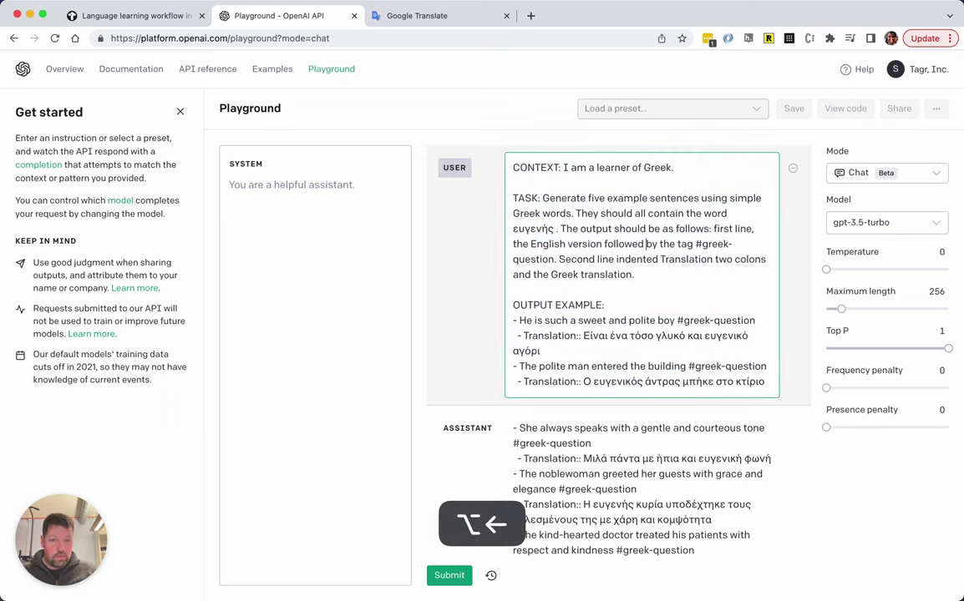
{"action": "key", "text": "alt+shift+Right"}
{"action": "type", "text": "GReek"}
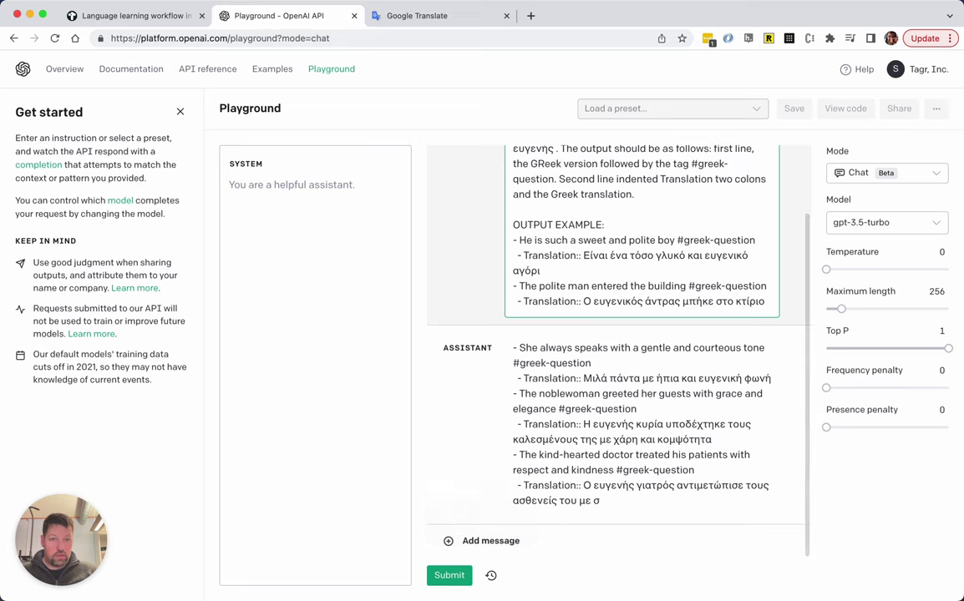
{"action": "key", "text": "BackSpace"}
{"action": "key", "text": "BackSpace"}
{"action": "key", "text": "BackSpace"}
{"action": "key", "text": "BackSpace"}
{"action": "type", "text": "reek"}
- Replace the field name "Translation" with "In Greek" in the TASK's second-line instruction
{"action": "key", "text": "alt+Right"}
{"action": "key", "text": "alt+Right"}
{"action": "key", "text": "alt+Right"}
{"action": "key", "text": "alt+Right"}
{"action": "key", "text": "alt+Right"}
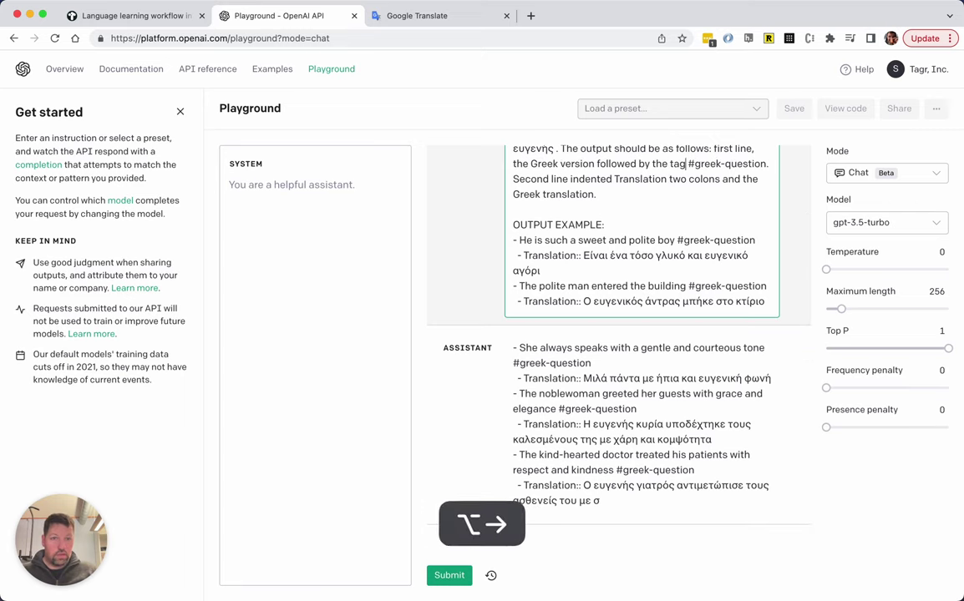
{"action": "key", "text": "Down"}
{"action": "key", "text": "alt+Left"}
{"action": "key", "text": "alt+Left"}
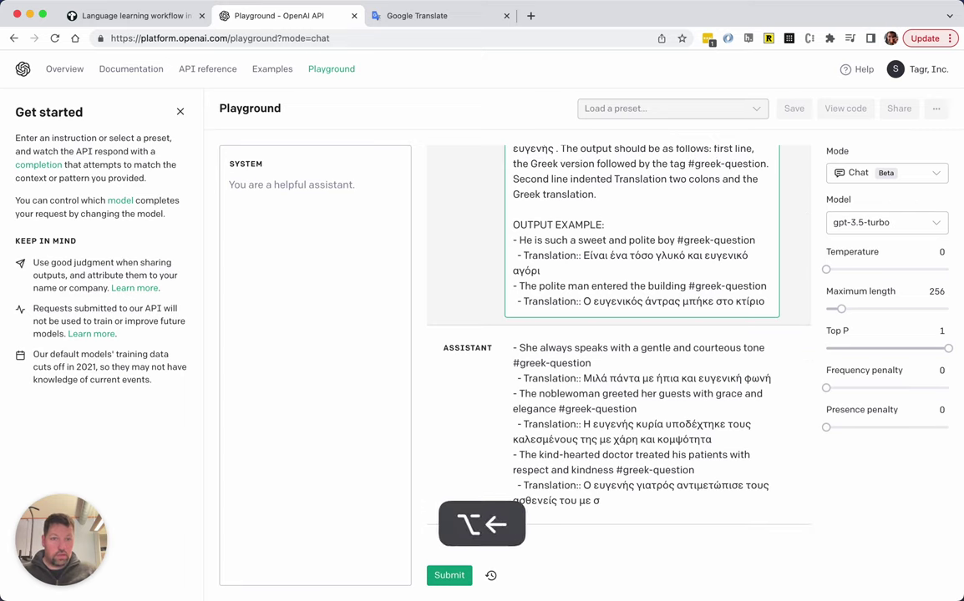
{"action": "key", "text": "alt+shift+Right"}
{"action": "type", "text": "Or"}
{"action": "key", "text": "BackSpace"}
{"action": "key", "text": "BackSpace"}
{"action": "type", "text": "In Greek"}
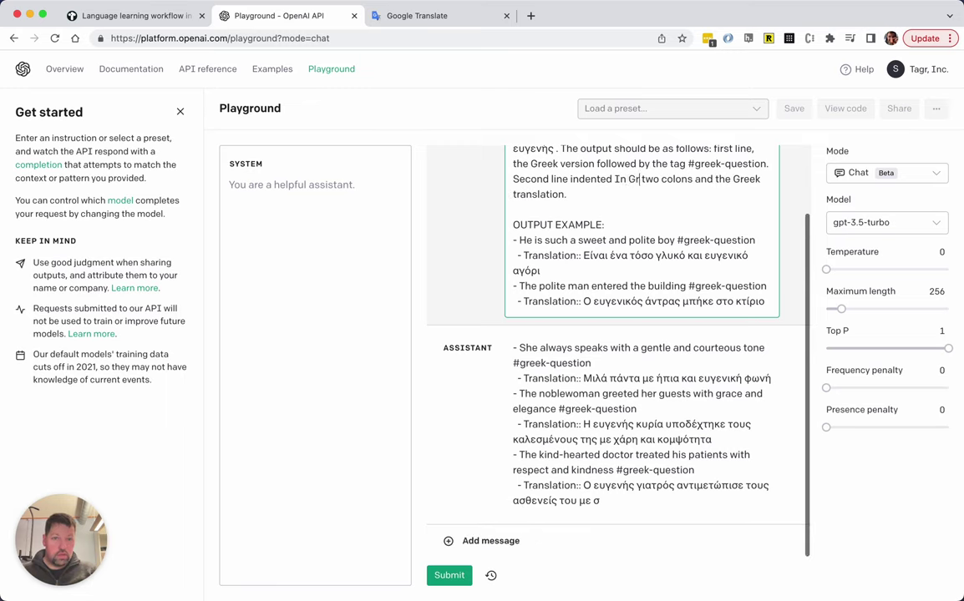
- Replace "Translation" with "In Greek:" before the existing colons in both OUTPUT EXAMPLE lines
{"action": "key", "text": "Down"}
{"action": "key", "text": "Down"}
{"action": "key", "text": "Down"}
{"action": "key", "text": "Down"}
{"action": "key", "text": "Down"}
{"action": "key", "text": "alt+Left"}
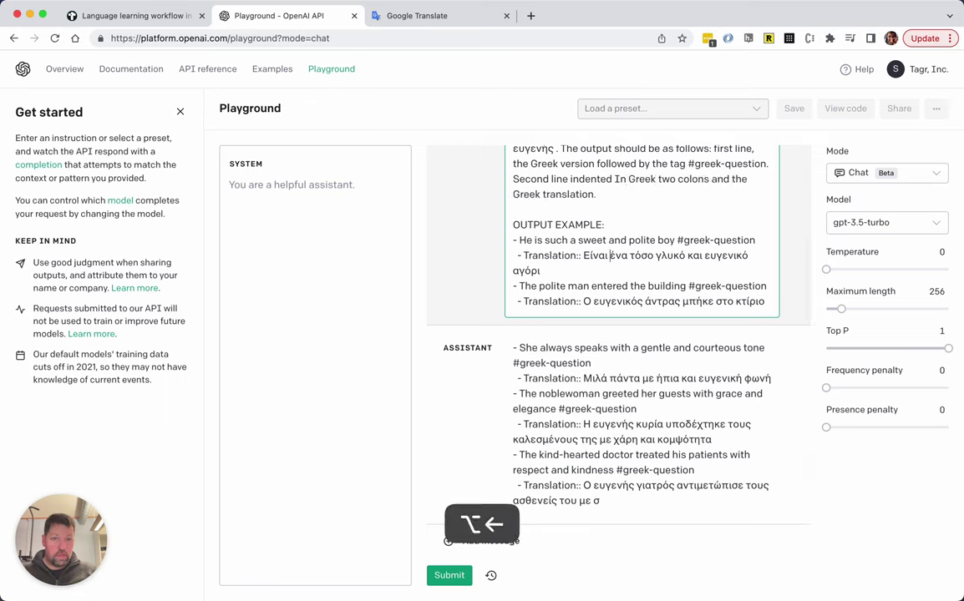
{"action": "key", "text": "alt+shift+Left"}
{"action": "type", "text": "In Greek"}
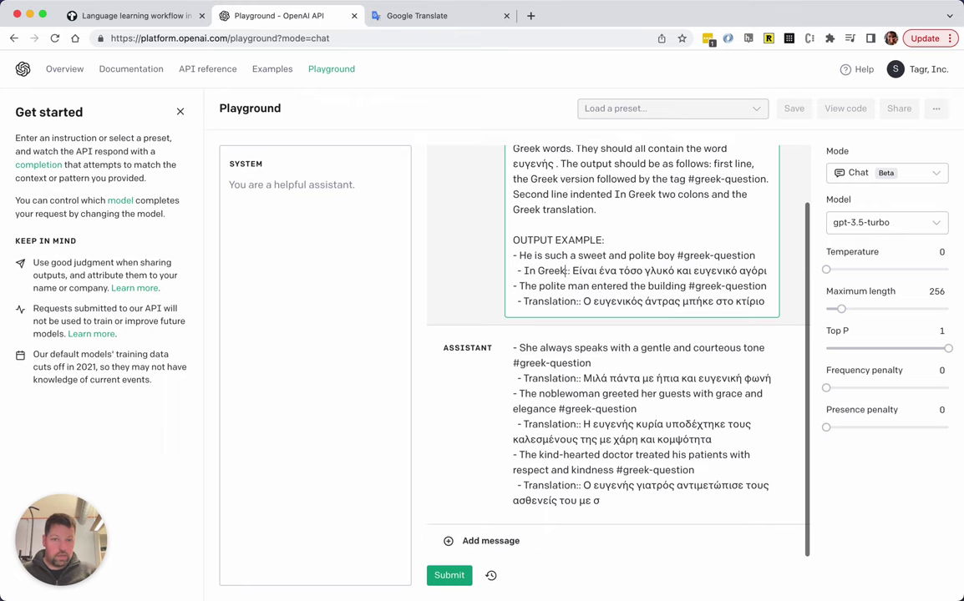
{"action": "key", "text": "Down"}
{"action": "key", "text": "Down"}
{"action": "key", "text": "alt+shift+Left"}
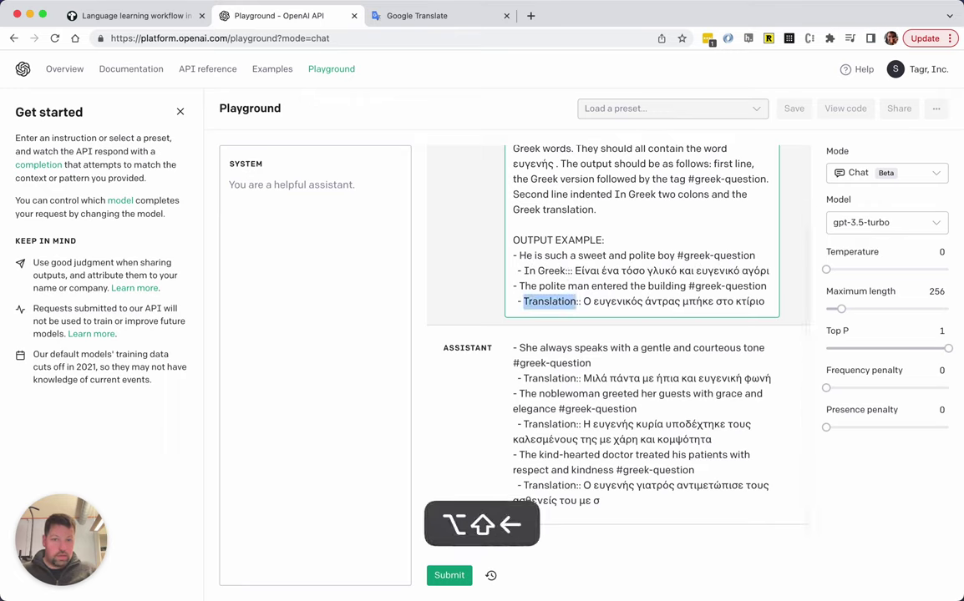
{"action": "type", "text": "In Greek:"}
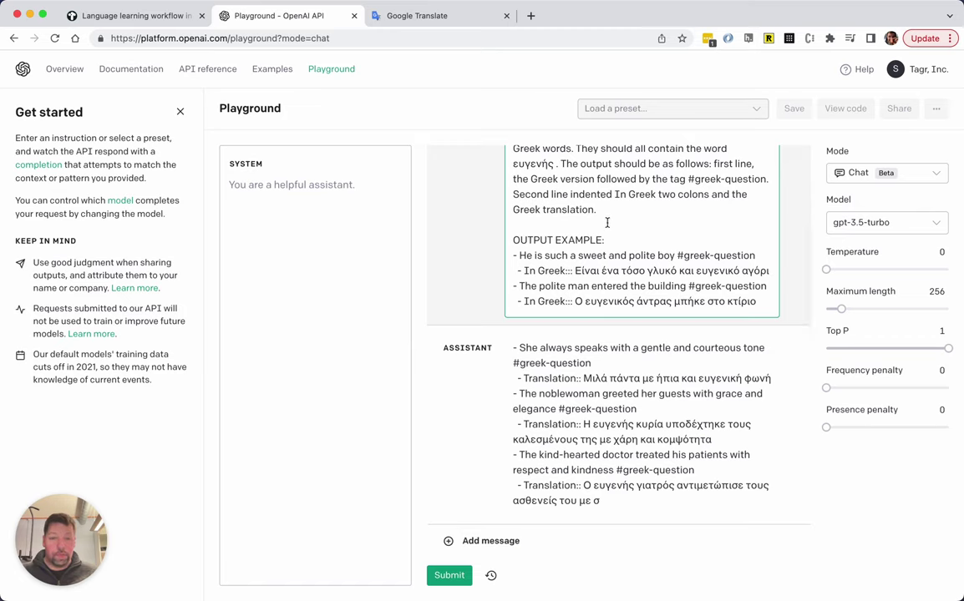
- Move the Greek sentence of the second OUTPUT EXAMPLE from its "In Greek::" line to the start of its first line
{"action": "key", "text": "Right"}
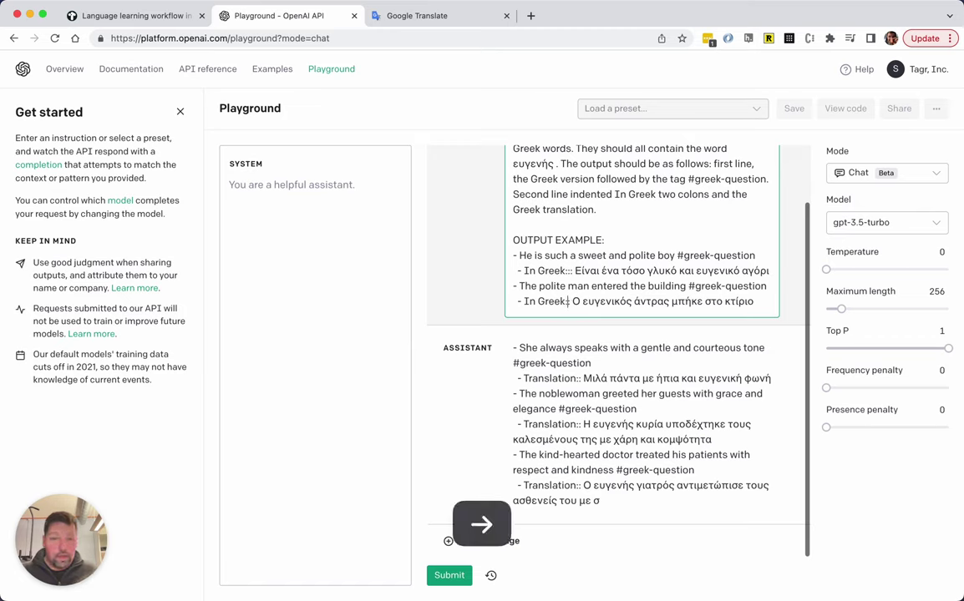
{"action": "key", "text": "shift+super+Right"}
{"action": "key", "text": "super+x"}
{"action": "key", "text": "Up"}
{"action": "key", "text": "super+Left"}
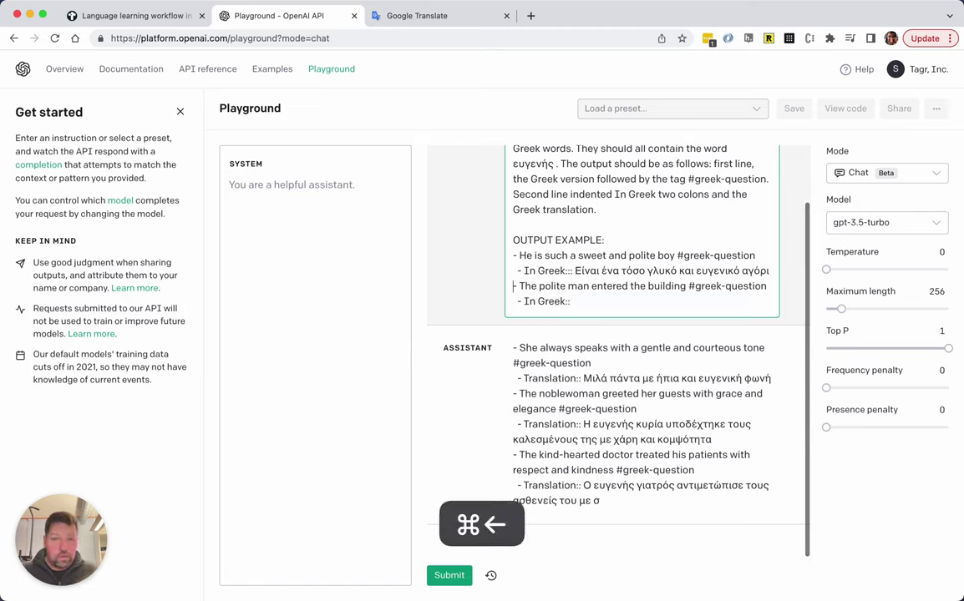
{"action": "key", "text": "Right"}
{"action": "key", "text": "Return"}
{"action": "key", "text": "Left"}
{"action": "key", "text": "super+v"}
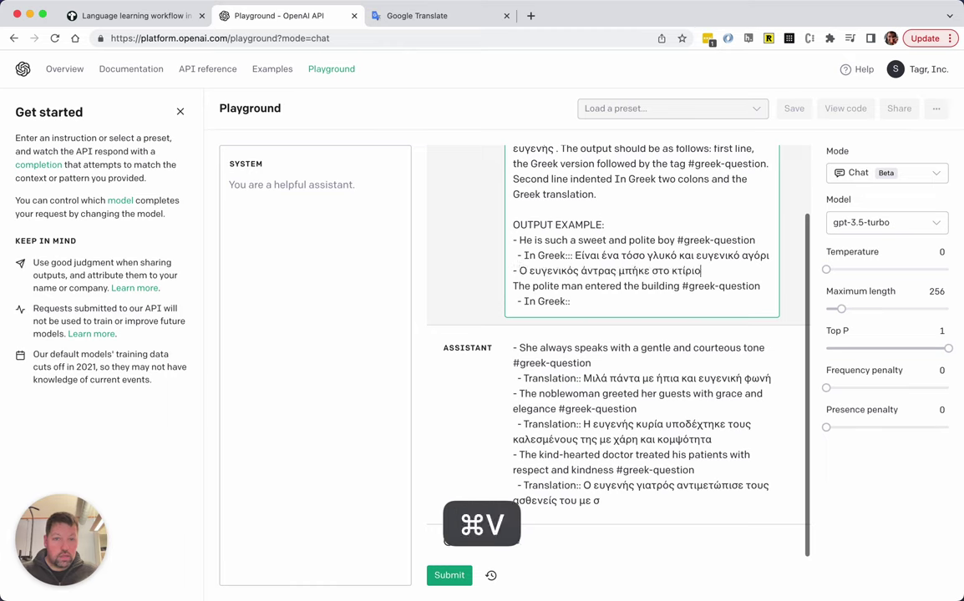
- Move "The polite man entered the building #greek-question" onto the second example's "In Greek::" line and remove the leftover blank line
{"action": "key", "text": "shift+super+Right"}
{"action": "key", "text": "super+x"}
{"action": "key", "text": "Down"}
{"action": "key", "text": "super+Right"}
{"action": "key", "text": "super+v"}
{"action": "key", "text": "Up"}
{"action": "key", "text": "Up"}
{"action": "key", "text": "BackSpace"}
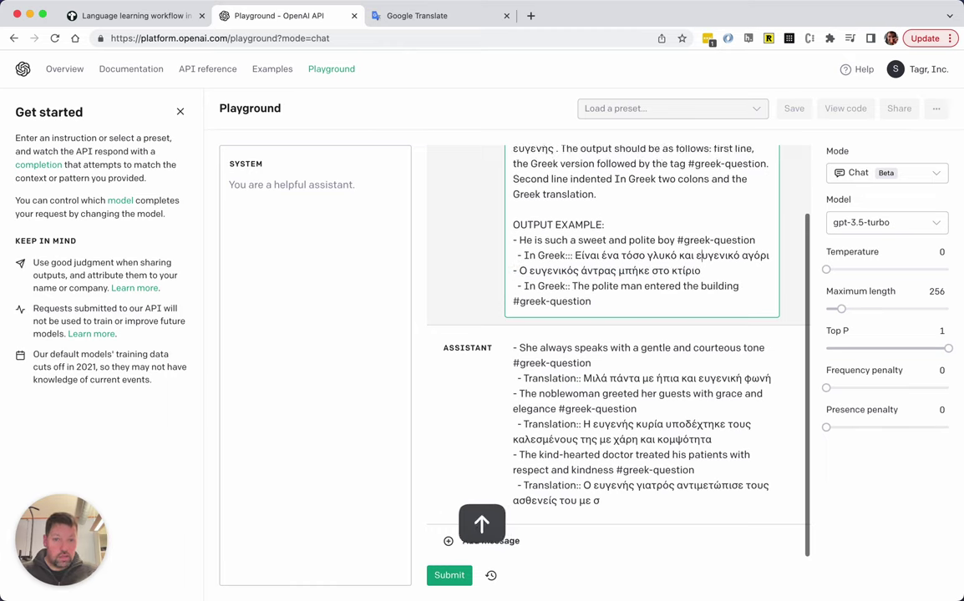
- Move the first example's Greek sentence to its first line and reduce its "In Greek" label to two colons
{"action": "key", "text": "alt+Left"}
{"action": "key", "text": "shift+super+Right"}
{"action": "key", "text": "BackSpace"}
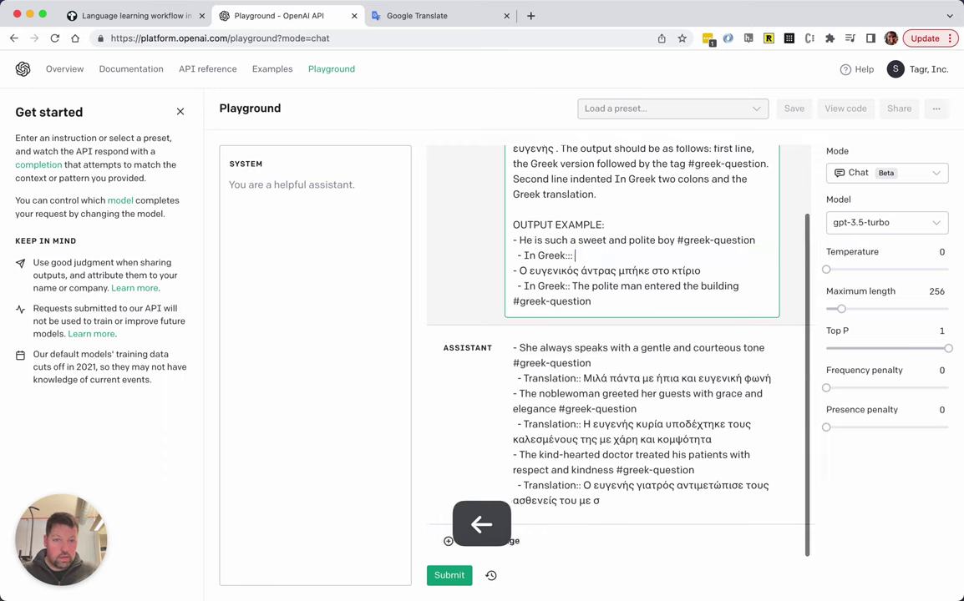
{"action": "key", "text": "Up"}
{"action": "key", "text": "alt+Left"}
{"action": "key", "text": "alt+Left"}
{"action": "key", "text": "alt+Left"}
{"action": "key", "text": "Return"}
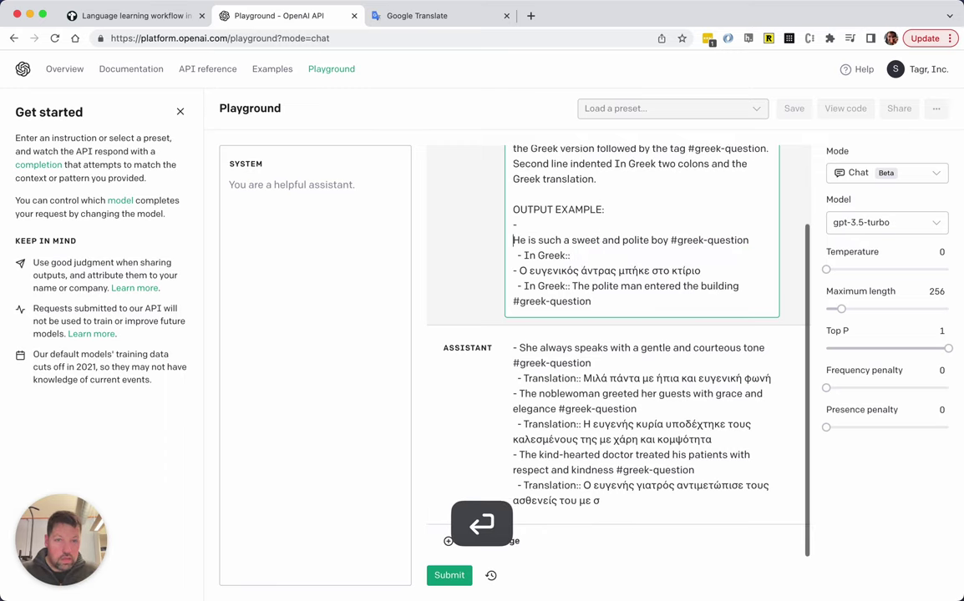
{"action": "key", "text": "Left"}
{"action": "key", "text": "super+v"}
- Move "He is such a sweet and polite boy #greek-question" onto the first example's "In Greek::" line and remove the leftover blank line
{"action": "key", "text": "Down"}
{"action": "key", "text": "super+Left"}
{"action": "key", "text": "shift+super+Right"}
{"action": "key", "text": "super+x"}
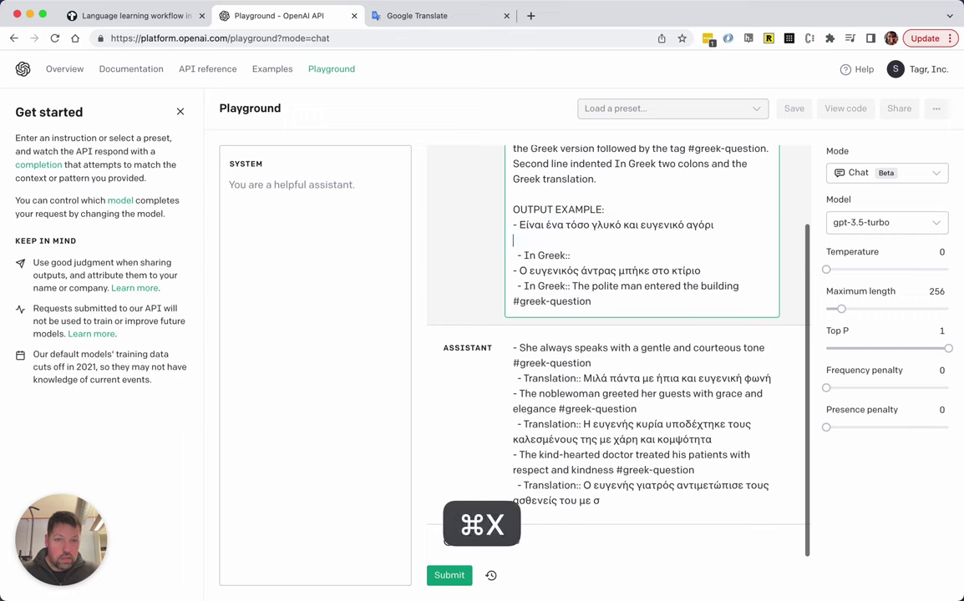
{"action": "key", "text": "Down"}
{"action": "key", "text": "super+Right"}
{"action": "key", "text": "super+v"}
{"action": "key", "text": "Up"}
{"action": "key", "text": "Up"}
{"action": "key", "text": "BackSpace"}
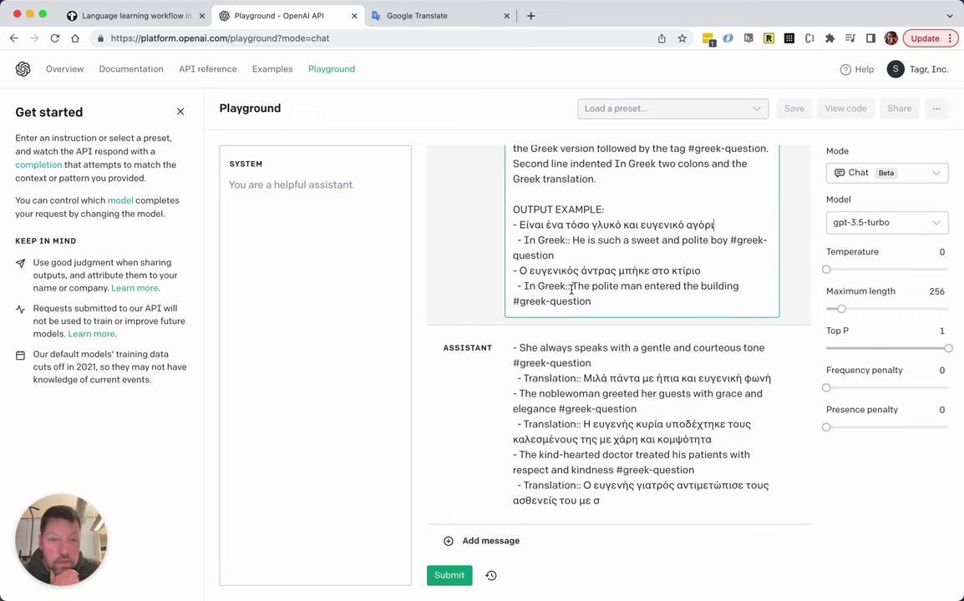
- Delete the old assistant reply and submit the revised prompt, cancelling the generation partway
{"action": "left_click", "coordinate": [789, 349]}
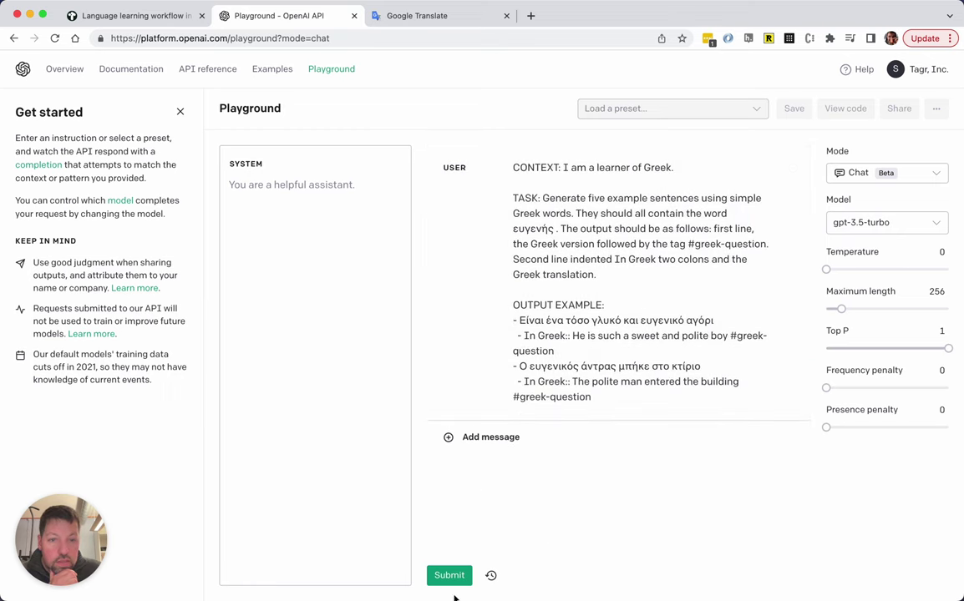
{"action": "left_click", "coordinate": [442, 584]}
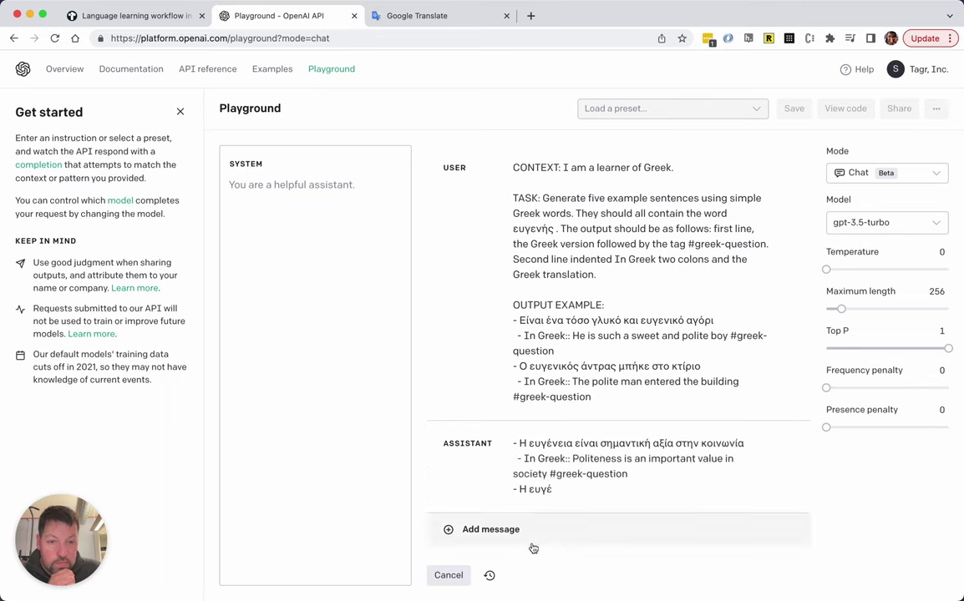
{"action": "left_click", "coordinate": [452, 576]}
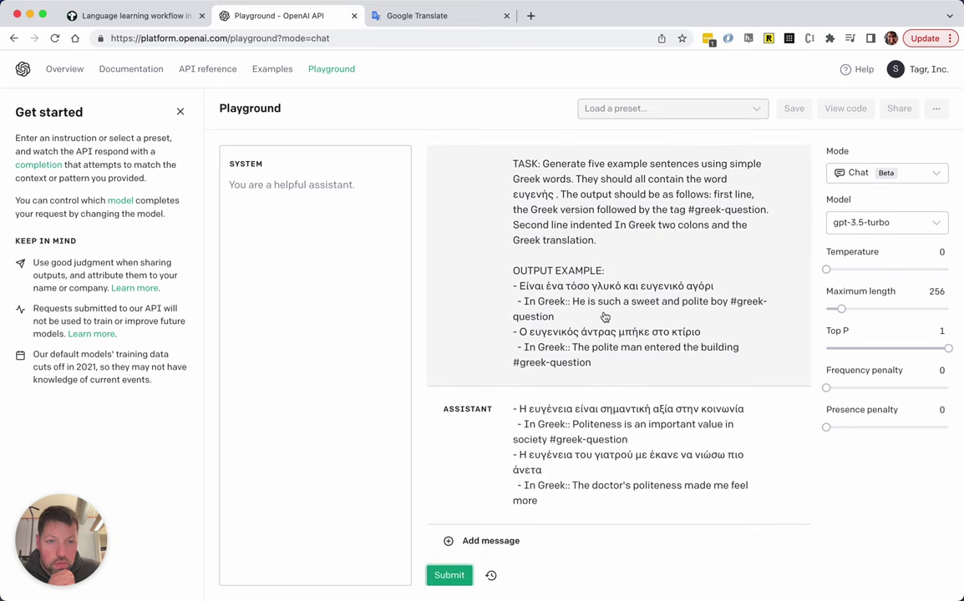
- Move the #greek-question tag in the first OUTPUT EXAMPLE from the English sentence to the end of the Greek sentence
{"action": "left_click", "coordinate": [730, 302]}
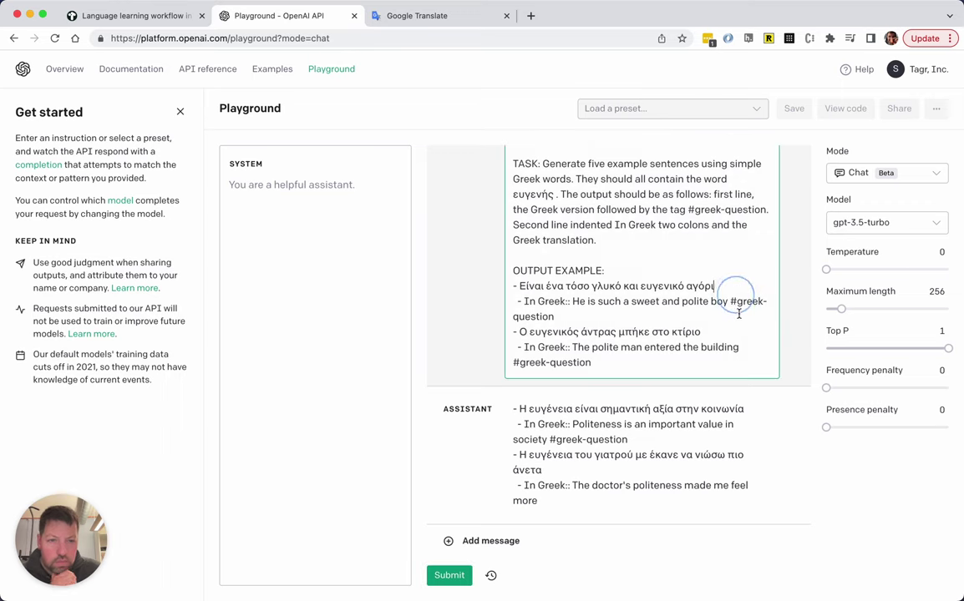
{"action": "key", "text": "shift+Down"}
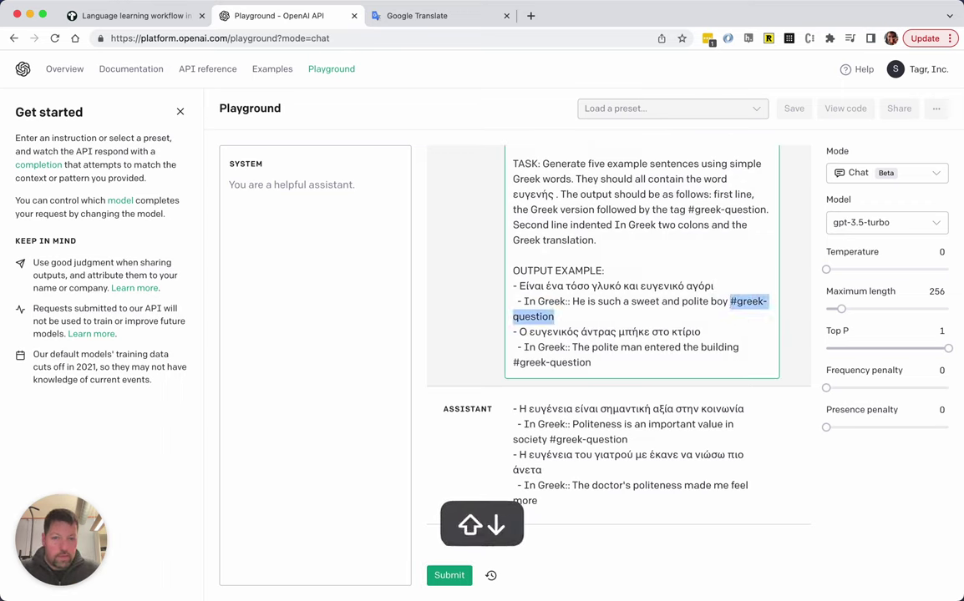
{"action": "key", "text": "BackSpace"}
{"action": "key", "text": "super+v"}
- Move the #greek-question tag in the second OUTPUT EXAMPLE to the end of its Greek sentence
{"action": "key", "text": "Down"}
{"action": "key", "text": "Down"}
{"action": "key", "text": "Down"}
{"action": "key", "text": "Down"}
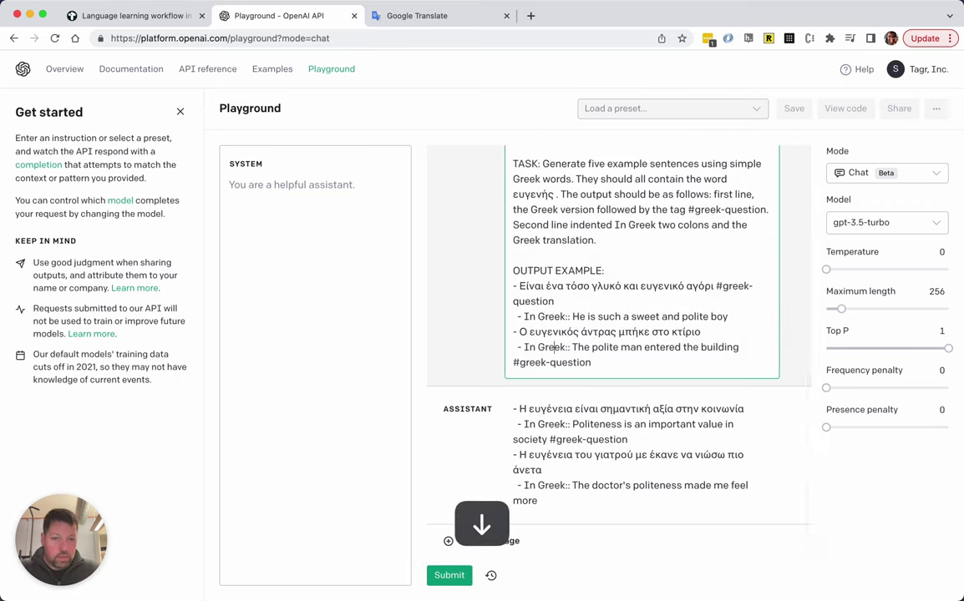
{"action": "key", "text": "alt+shift+Left"}
{"action": "key", "text": "alt+shift+Left"}
{"action": "key", "text": "alt+shift+Left"}
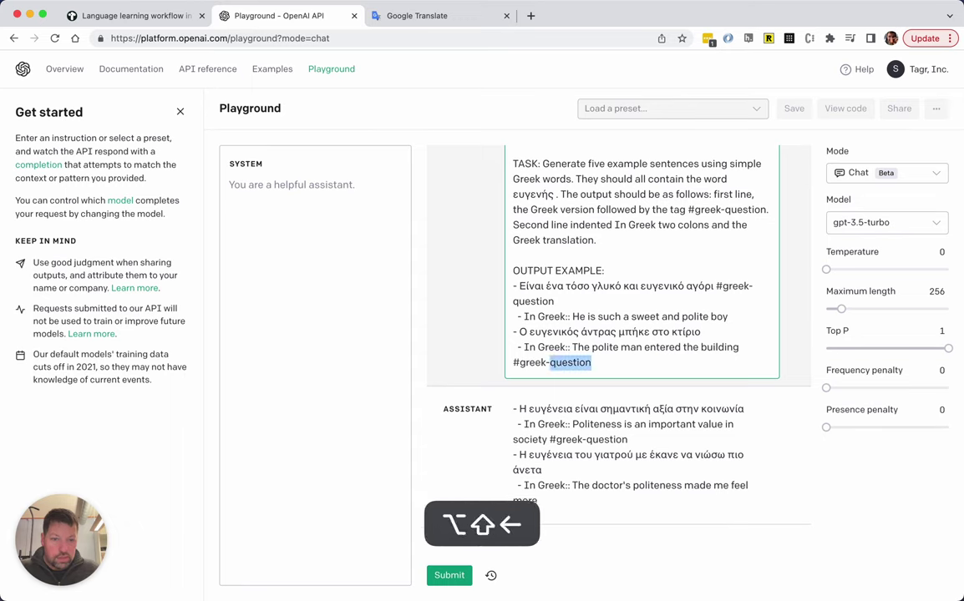
{"action": "key", "text": "super+x"}
{"action": "key", "text": "super+v"}
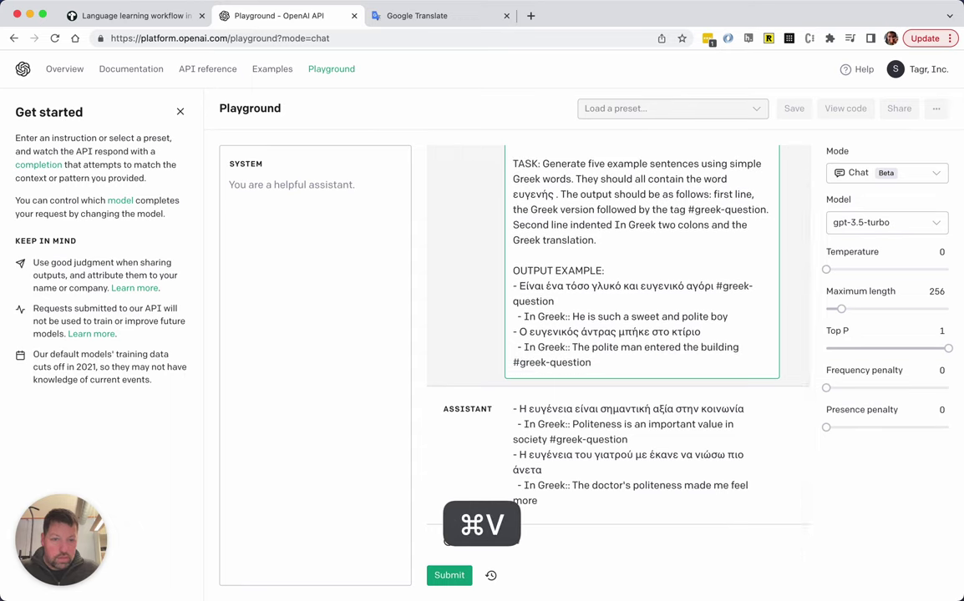
{"action": "key", "text": "super+z"}
{"action": "key", "text": "Up"}
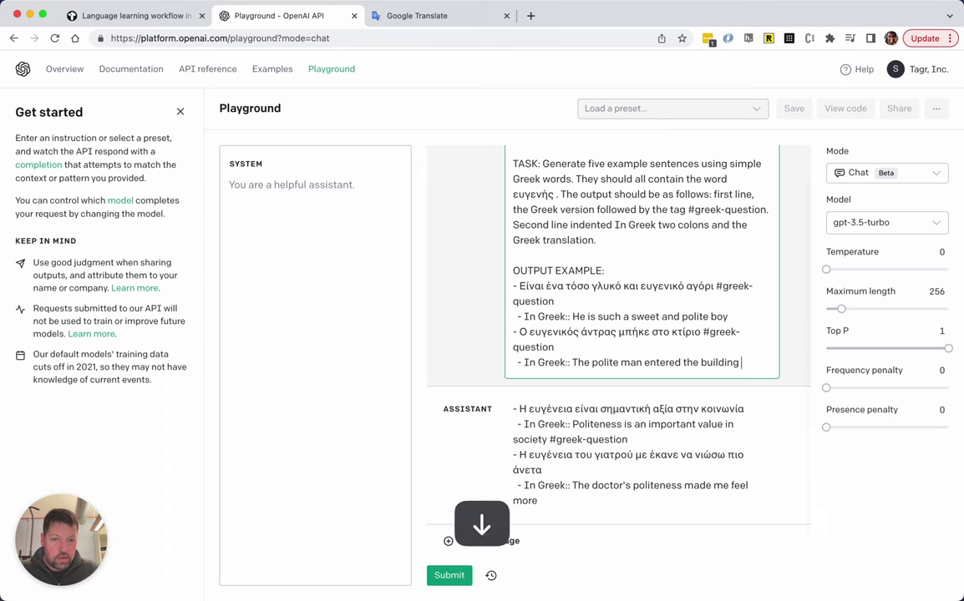
- Copy the whole prompt, switch to Tana, paste it under "Greek → English", and collapse that node
{"action": "key", "text": "super+a"}
{"action": "key", "text": "super+c"}
{"action": "left_click", "coordinate": [134, 15]}
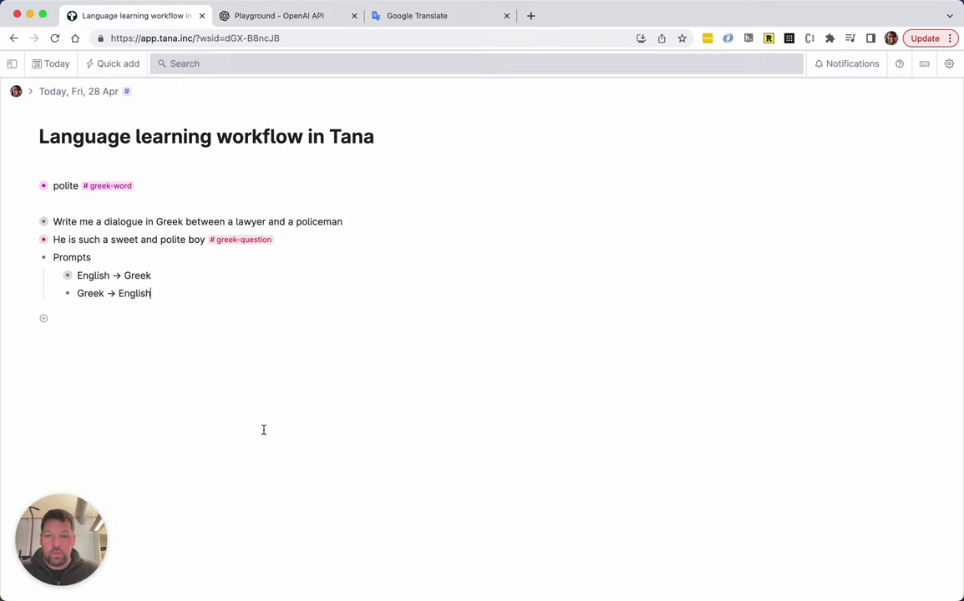
{"action": "key", "text": "super+v"}
{"action": "key", "text": "Up"}
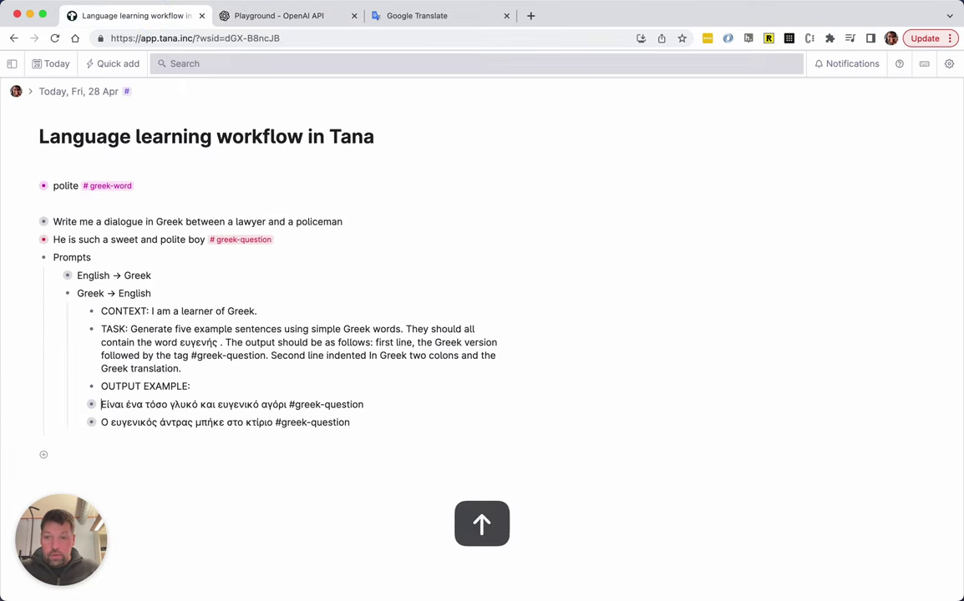
{"action": "key", "text": "super+Up"}
- Add a sibling node "Fill in the blanks" below "Greek → English" under Prompts
{"action": "key", "text": "Down"}
{"action": "key", "text": "super+Right"}
{"action": "key", "text": "Return"}
{"action": "type", "text": "Fill in the blanks"}
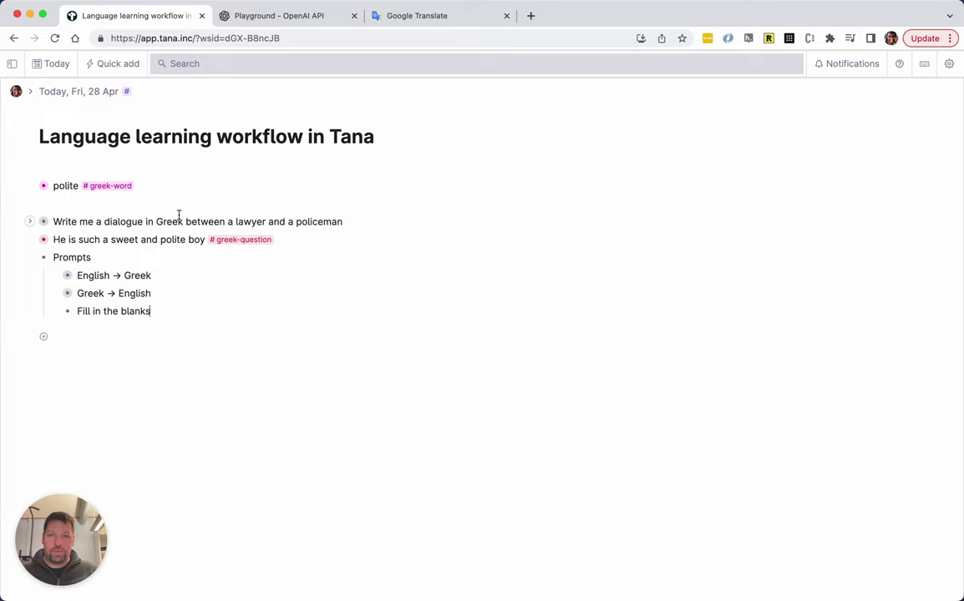
- Return to the OpenAI Playground and delete everything in the prompt from "The output should be as follows" to the end
{"action": "left_click", "coordinate": [245, 20]}
{"action": "left_click", "coordinate": [614, 266]}
{"action": "key", "text": "super+a"}
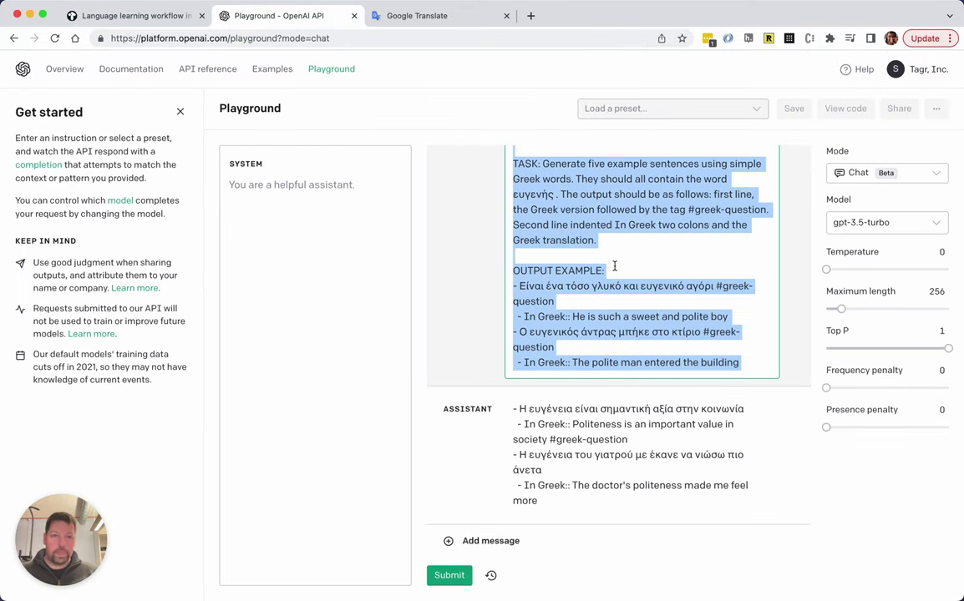
{"action": "key", "text": "Up"}
{"action": "key", "text": "Down"}
{"action": "key", "text": "Down"}
{"action": "key", "text": "Down"}
{"action": "key", "text": "alt+Right"}
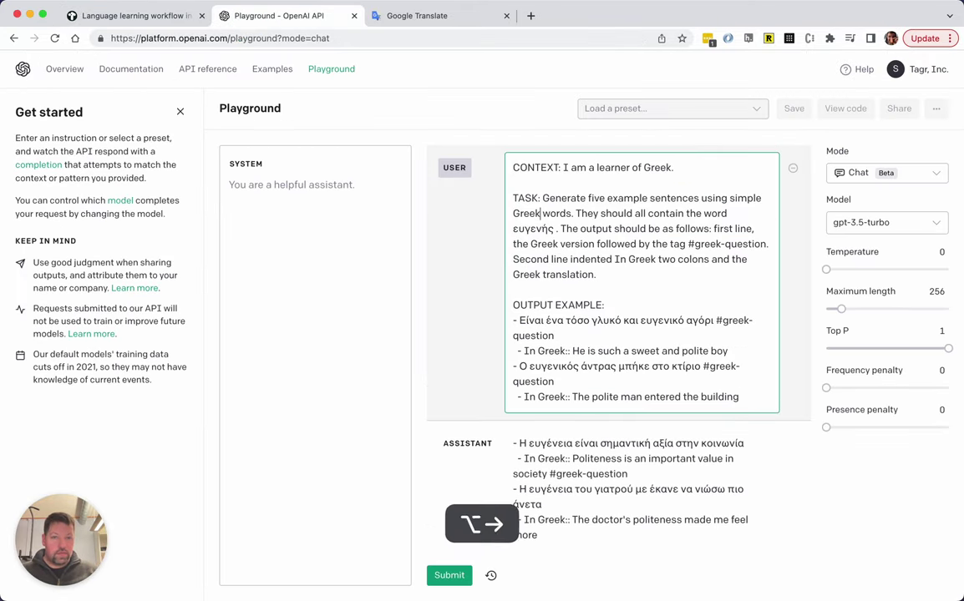
{"action": "key", "text": "alt+Right"}
{"action": "key", "text": "Down"}
{"action": "key", "text": "alt+Left"}
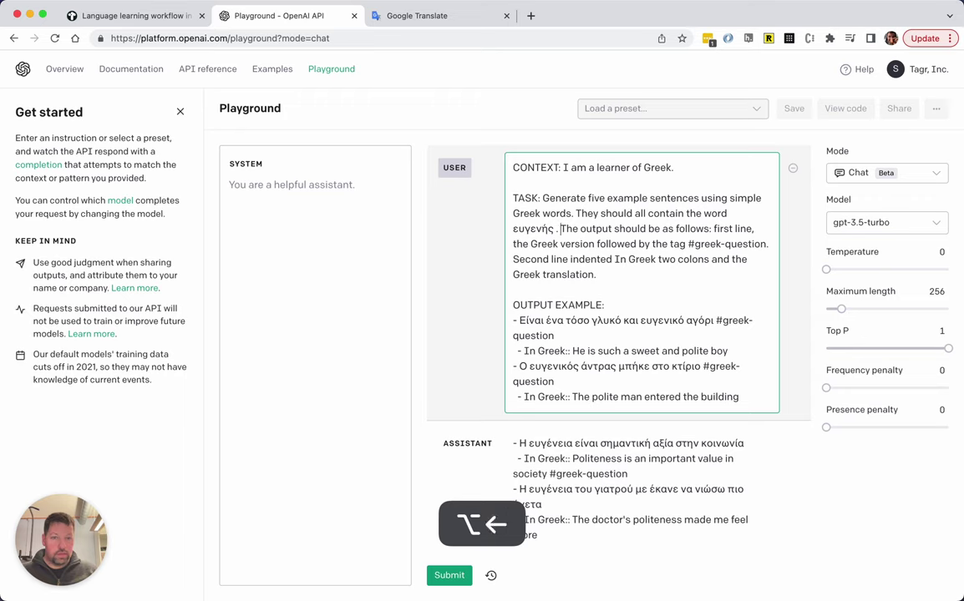
{"action": "key", "text": "shift+super+Down"}
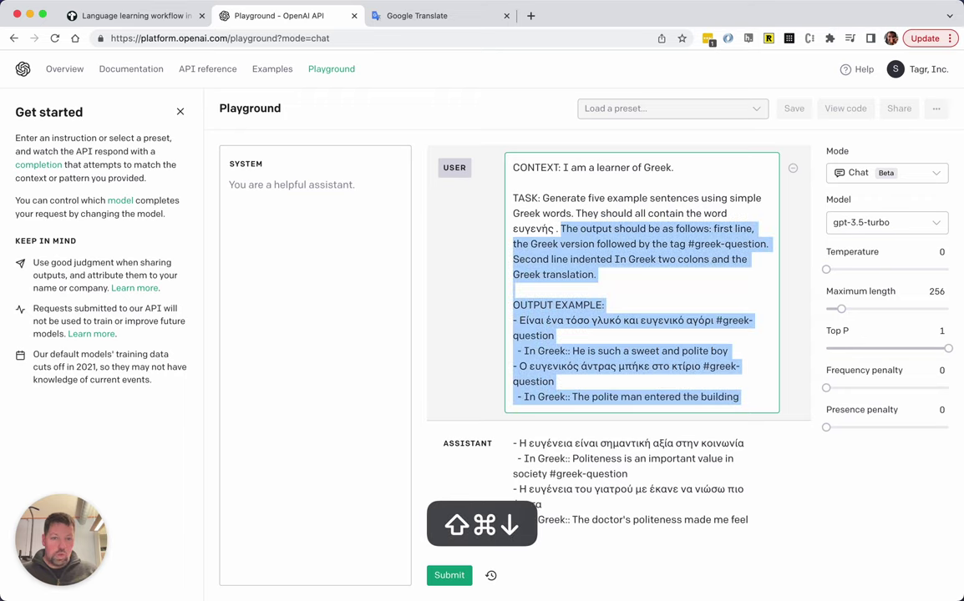
{"action": "key", "text": "BackSpace"}
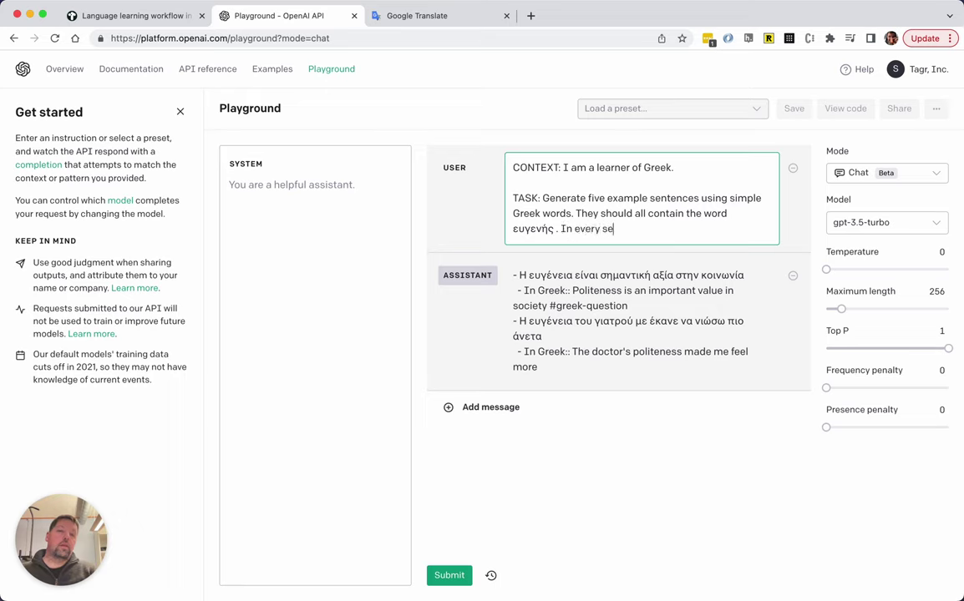
- Remove the trailing "In every sentence," fragment and end the TASK text with "ευγενή," instead of a full stop
{"action": "key", "text": "alt+shift+Left"}
{"action": "key", "text": "alt+shift+Left"}
{"action": "key", "text": "alt+shift+Left"}
{"action": "key", "text": "alt+shift+Left"}
{"action": "key", "text": "alt+shift+Left"}
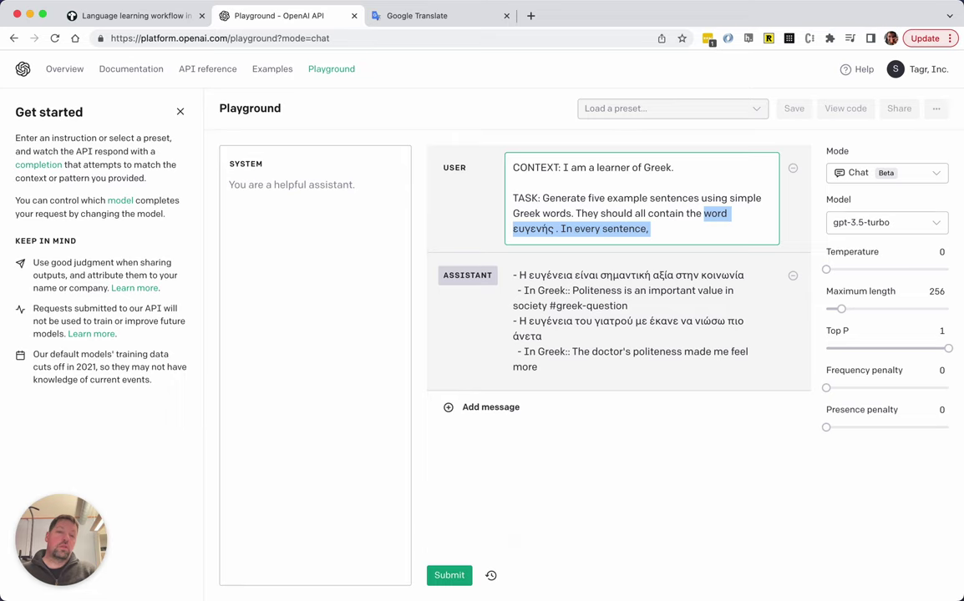
{"action": "key", "text": "alt+shift+Right"}
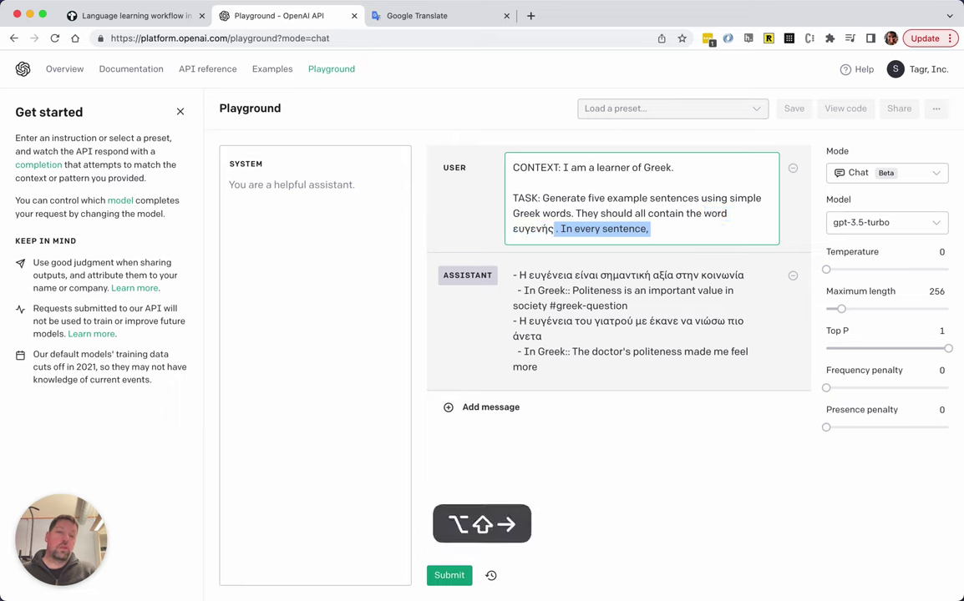
{"action": "key", "text": "alt+shift+Right"}
{"action": "key", "text": "alt+shift+Right"}
{"action": "key", "text": "alt+shift+Right"}
{"action": "key", "text": "alt+shift+Right"}
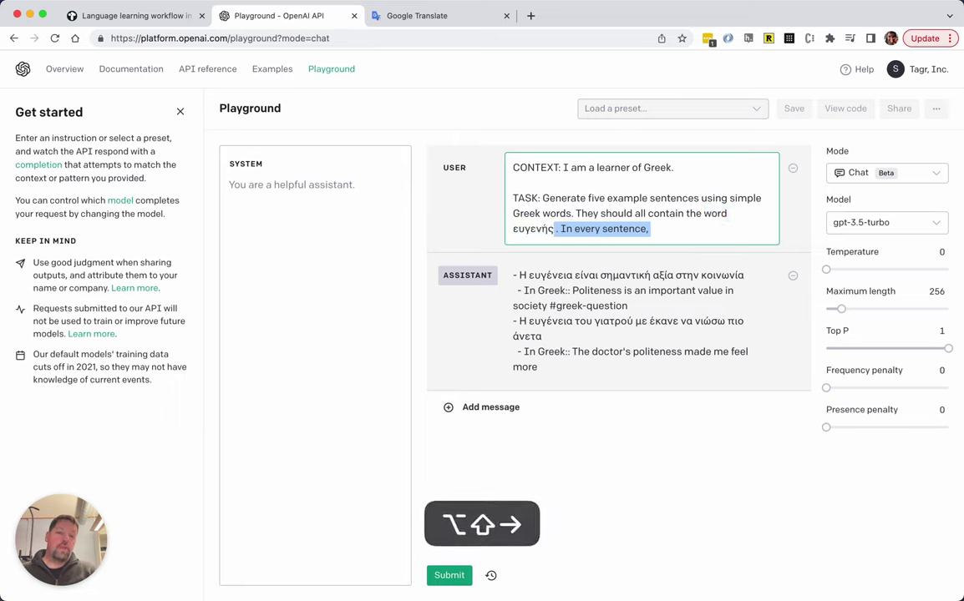
{"action": "key", "text": "alt+shift+Left"}
{"action": "key", "text": "alt+shift+Left"}
{"action": "key", "text": "alt+shift+Left"}
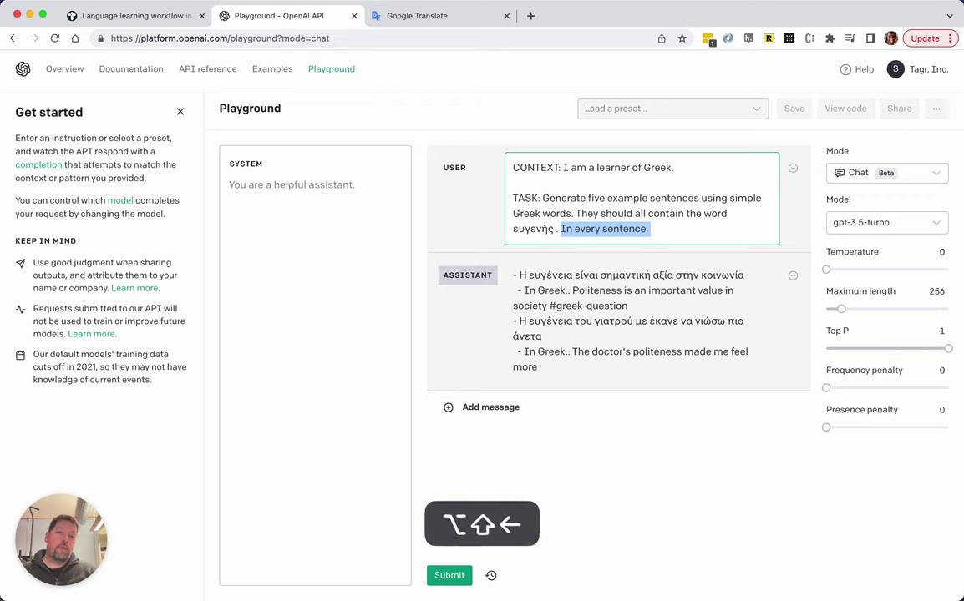
{"action": "key", "text": "shift+Left"}
{"action": "key", "text": "BackSpace"}
{"action": "key", "text": "BackSpace"}
{"action": "key", "text": "BackSpace"}
{"action": "key", "text": "BackSpace"}
{"action": "type", "text": ", "}
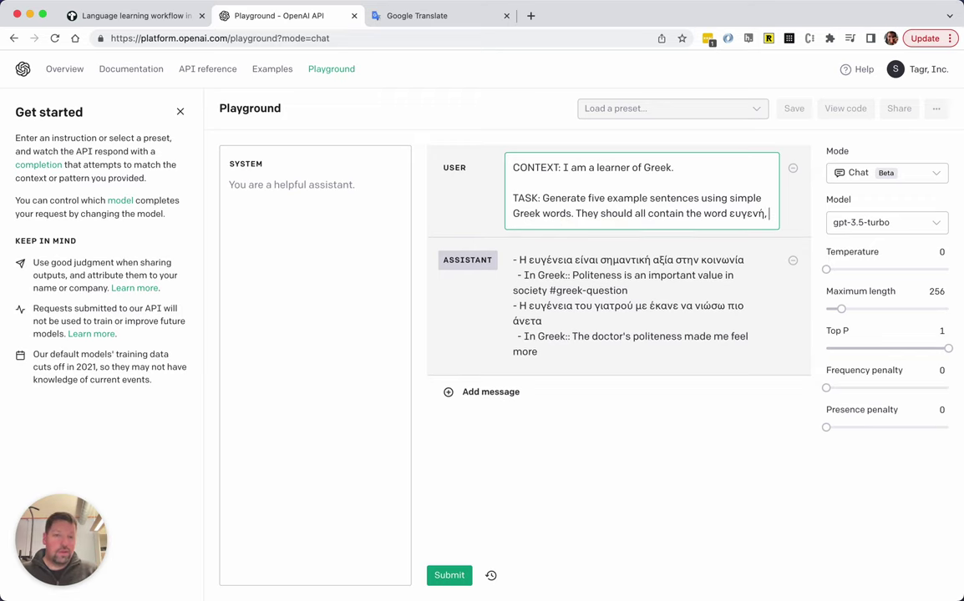
- Continue the TASK with "however when you output the sentences, replace the word ευγενής with ____.", inserting the Greek word from the clipboard history
{"action": "type", "text": "however when you output the sentences, replace"}
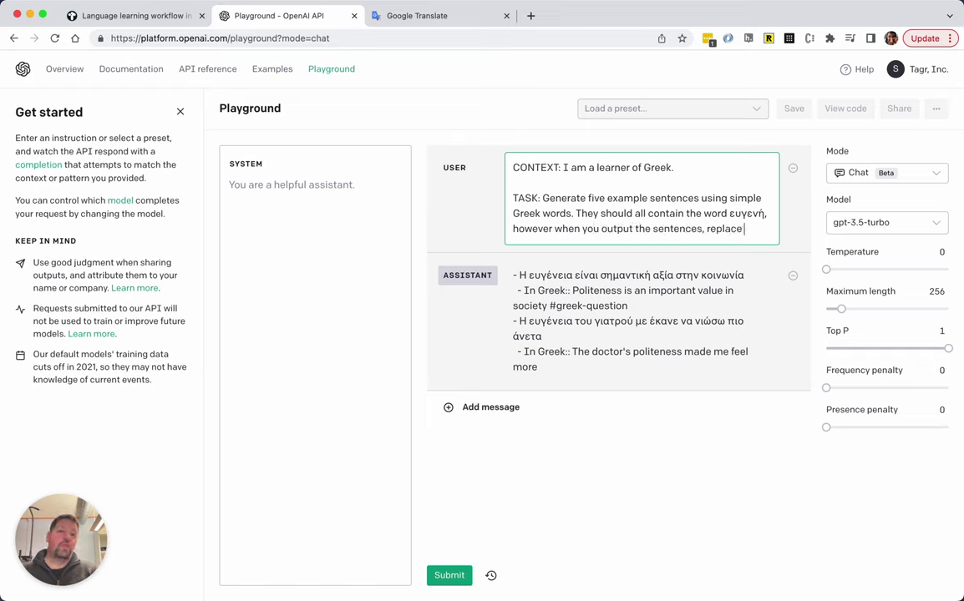
{"action": "type", "text": " the word"}
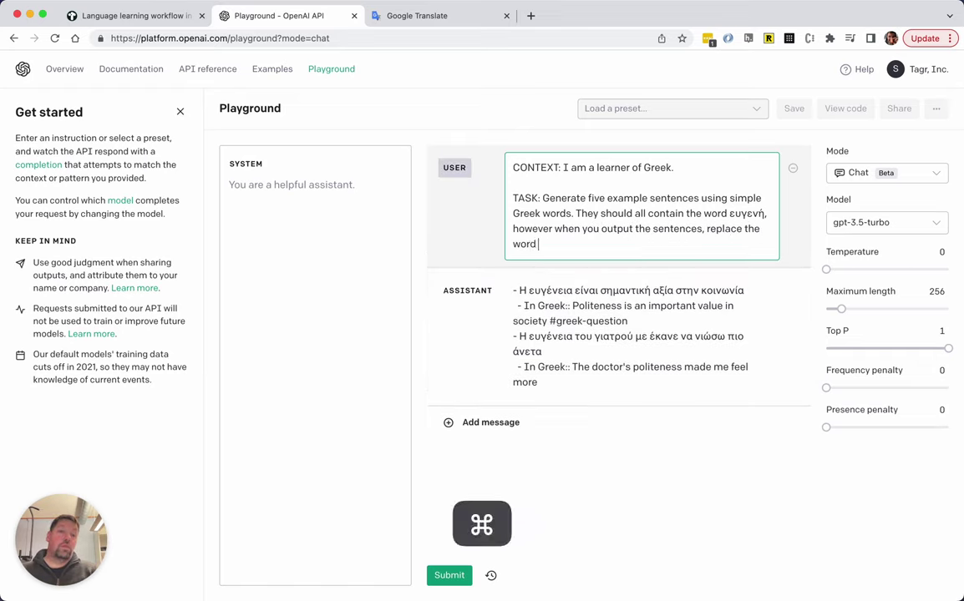
{"action": "key", "text": "super+shift+c"}
{"action": "key", "text": "Down"}
{"action": "key", "text": "Down"}
{"action": "key", "text": "Down"}
{"action": "key", "text": "Down"}
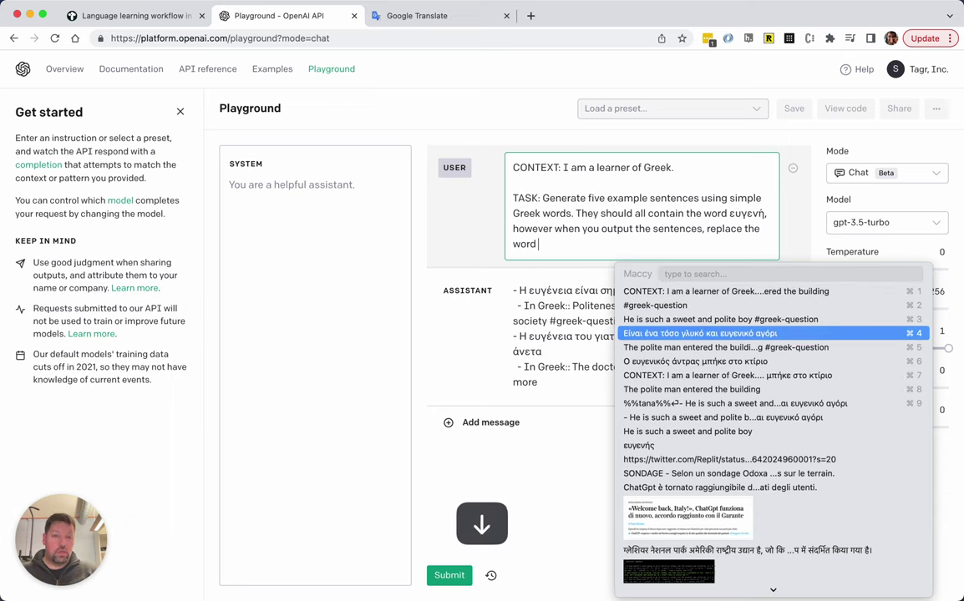
{"action": "key", "text": "Down"}
{"action": "key", "text": "Down"}
{"action": "key", "text": "Down"}
{"action": "key", "text": "Down"}
{"action": "key", "text": "Down"}
{"action": "key", "text": "Down"}
{"action": "key", "text": "Down"}
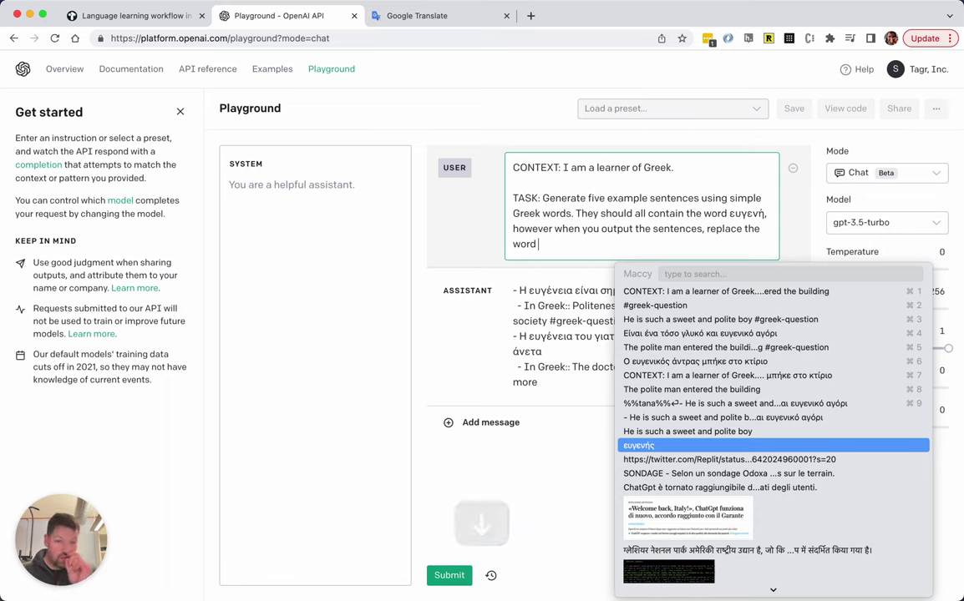
{"action": "key", "text": "Return"}
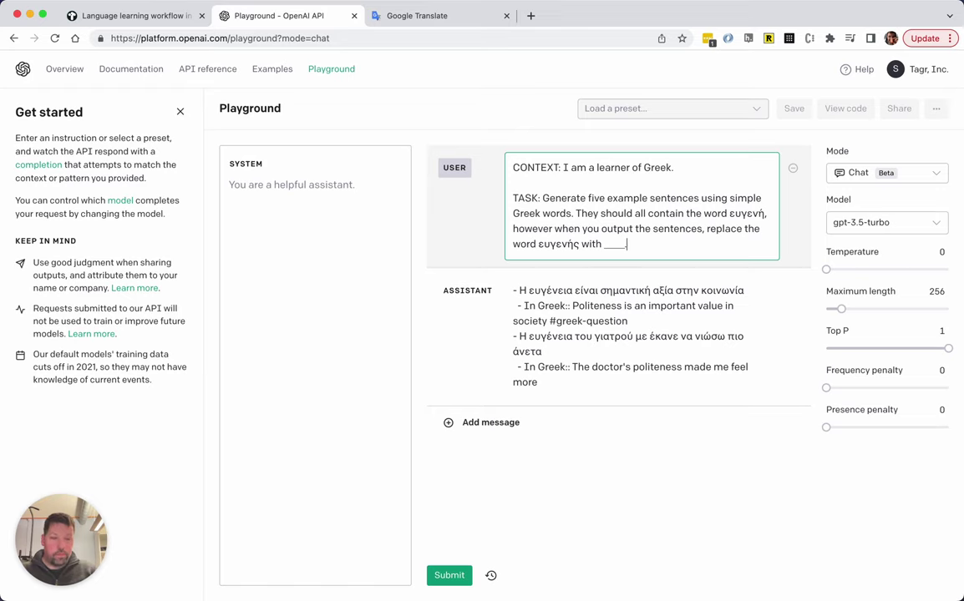
- Add an "EXAMPLE OUTPUT" heading below the TASK text, separated from it by a blank line
{"action": "key", "text": "shift+Return"}
{"action": "key", "text": "shift+Return"}
{"action": "type", "text": "Exa"}
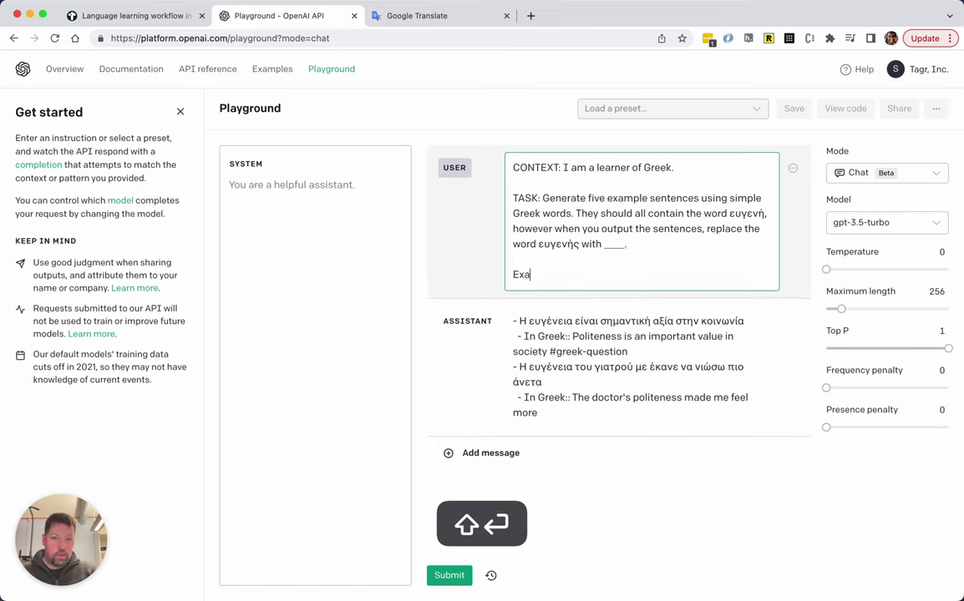
{"action": "type", "text": "MPLE OUTPUT"}
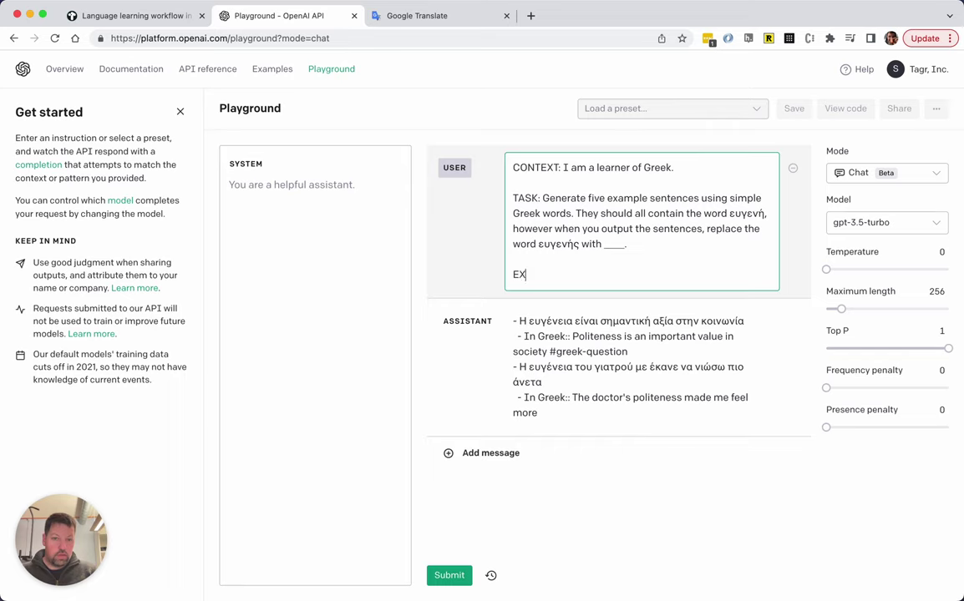
- Copy the first Greek sentence from the assistant's reply and paste it as a bullet under the heading, ended with a colon as "EXAMPLE OUTPUT:"
{"action": "left_click", "coordinate": [622, 318]}
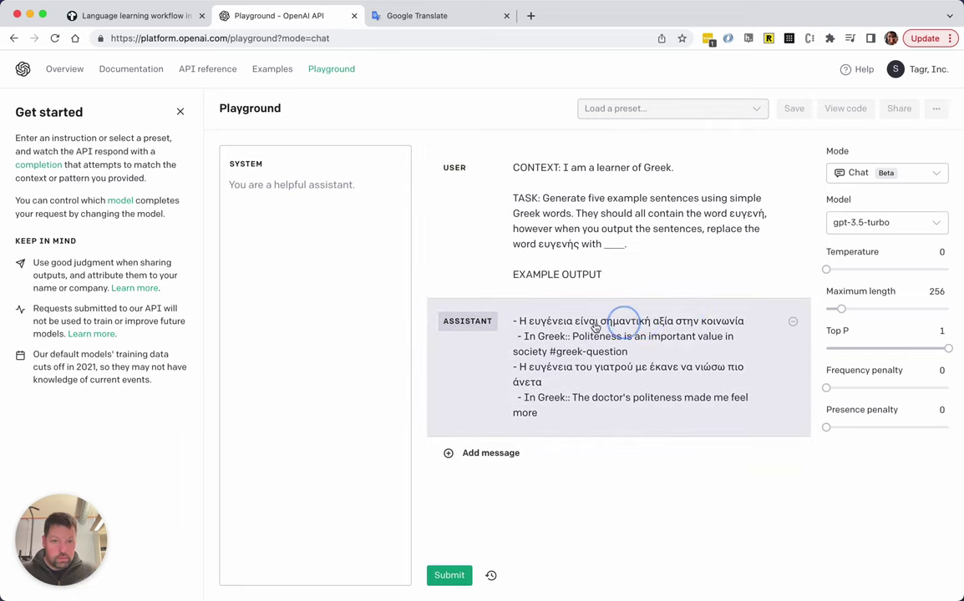
{"action": "left_click", "coordinate": [511, 322]}
{"action": "left_click_drag", "start_coordinate": [511, 322], "coordinate": [751, 323]}
{"action": "key", "text": "super+c"}
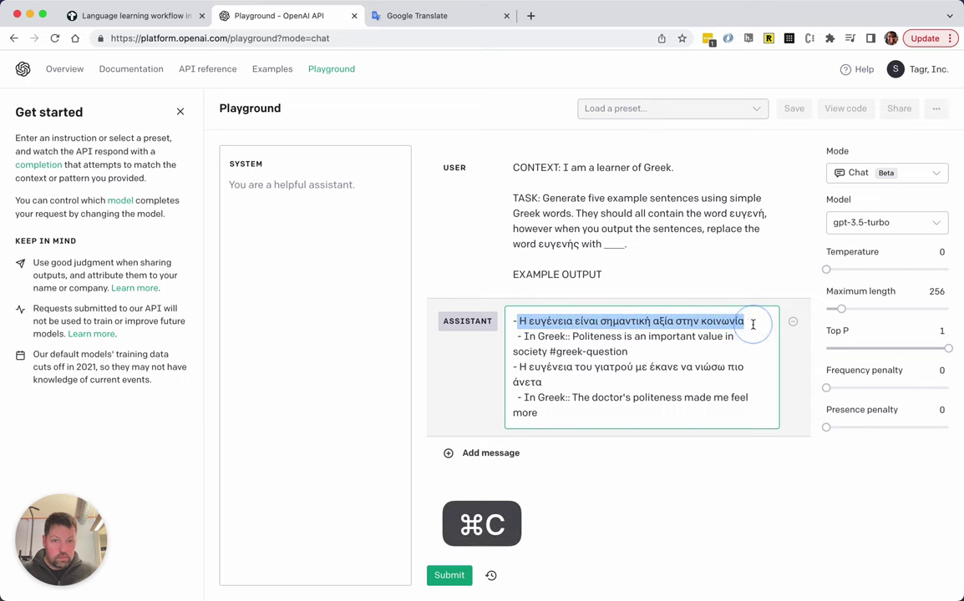
{"action": "left_click", "coordinate": [649, 282]}
{"action": "type", "text": ":"}
{"action": "key", "text": "shift+Return"}
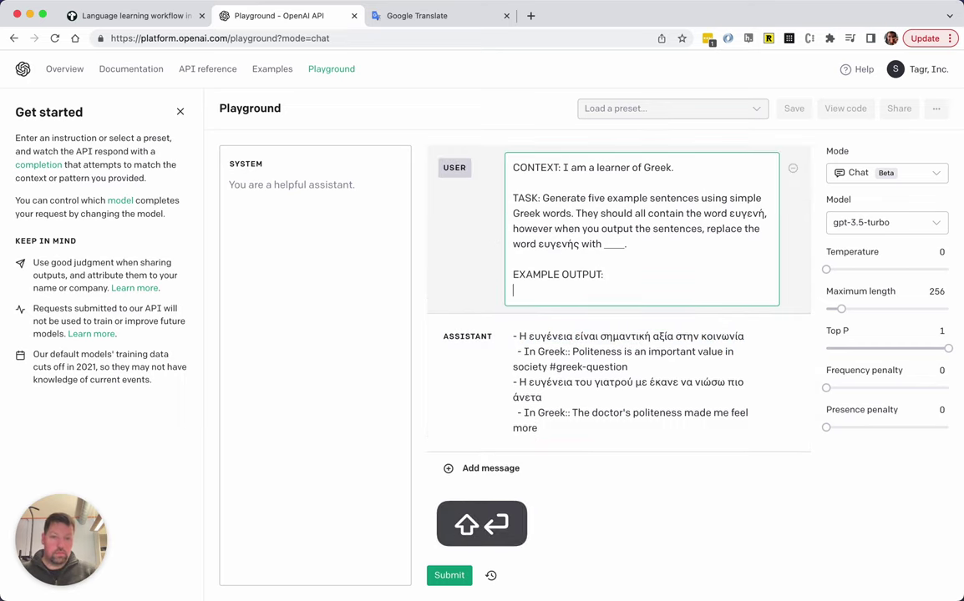
{"action": "key", "text": "super+v"}
- Tag the example sentence with #greek-question and add an indented "- Word missing:: ευγενής" line below it, taking the word from the clipboard history
{"action": "type", "text": "#g"}
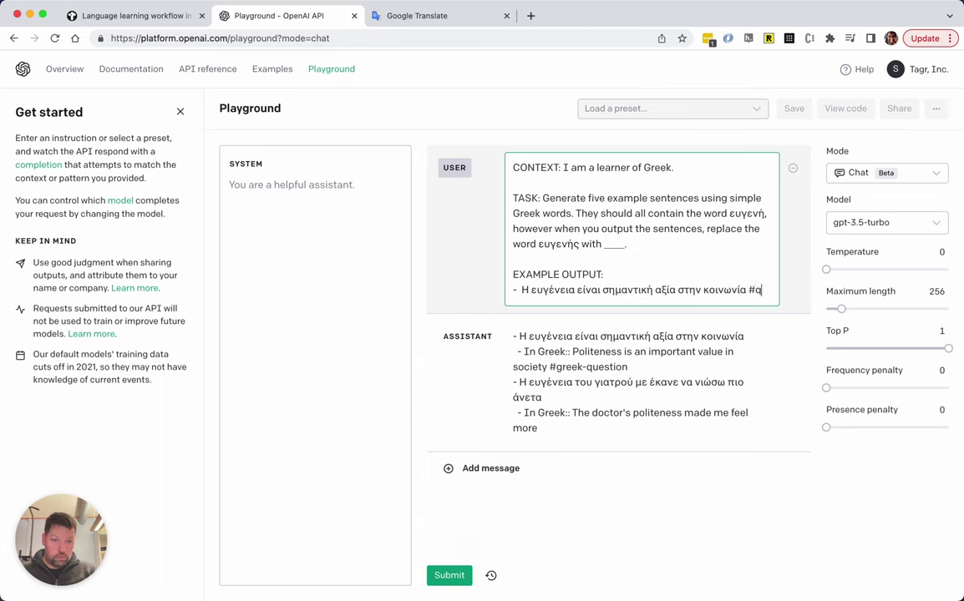
{"action": "type", "text": "reek-que"}
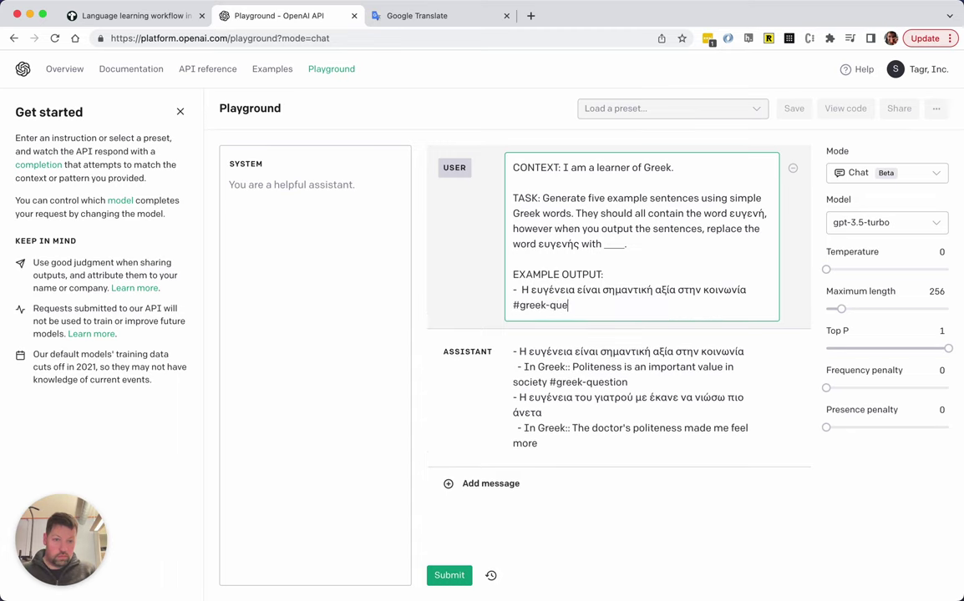
{"action": "type", "text": "stion"}
{"action": "key", "text": "shift+Return"}
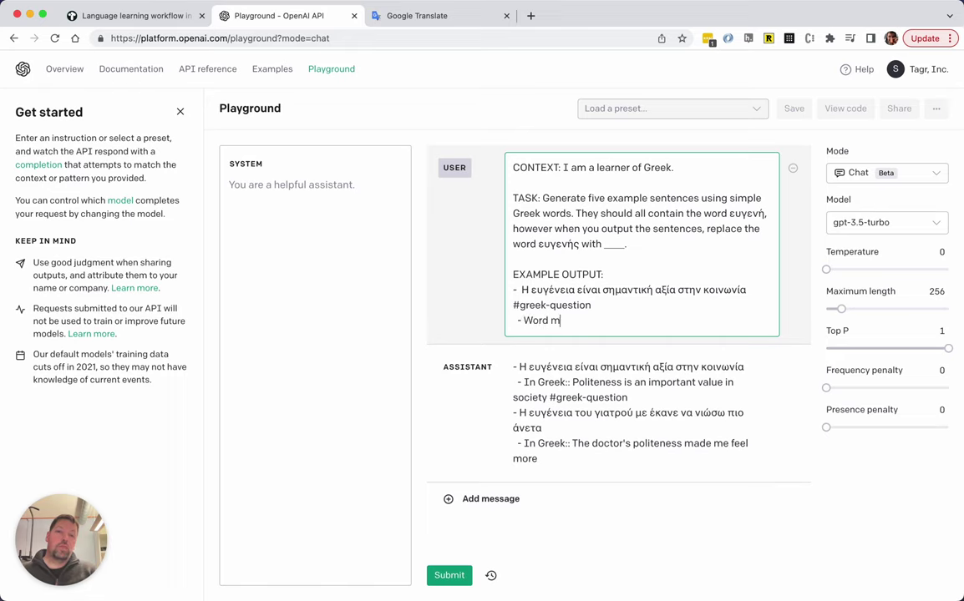
{"action": "key", "text": "shift+super+c"}
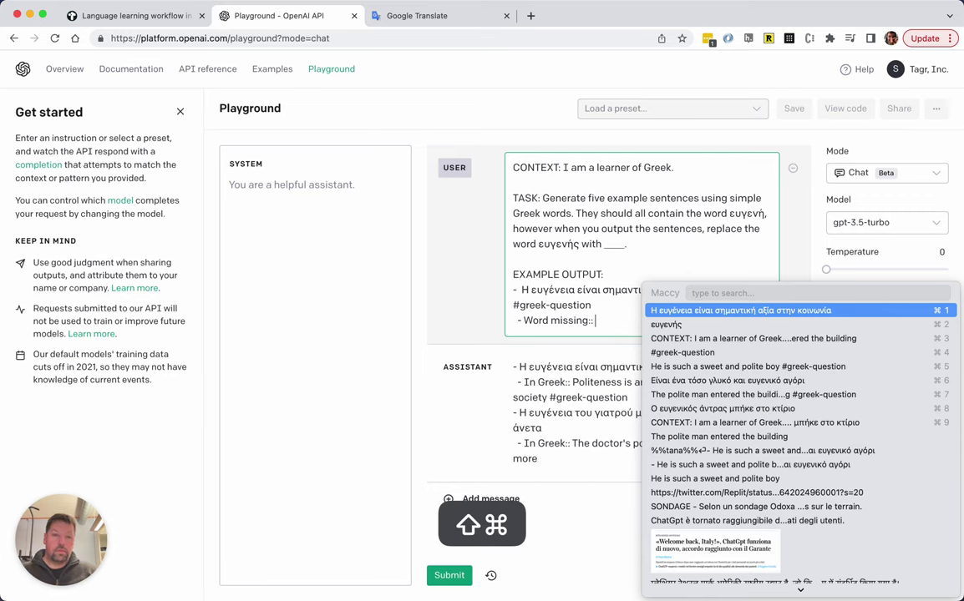
{"action": "key", "text": "Down"}
{"action": "key", "text": "Return"}
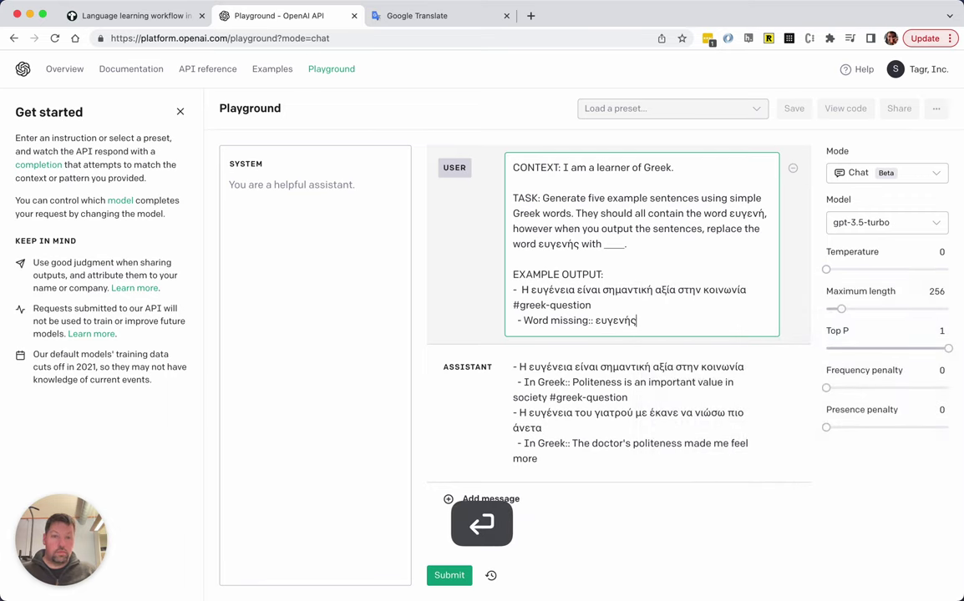
- Delete the old assistant reply, submit the prompt and stop the generation partway through
{"action": "key", "text": "Up"}
{"action": "key", "text": "Up"}
{"action": "key", "text": "Up"}
{"action": "key", "text": "Up"}
{"action": "key", "text": "Up"}
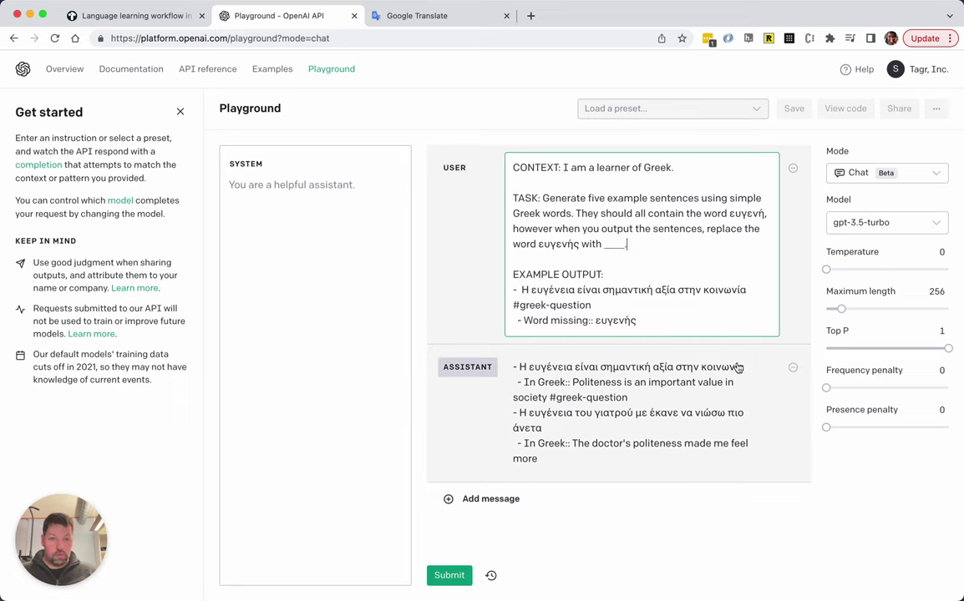
{"action": "left_click", "coordinate": [793, 368]}
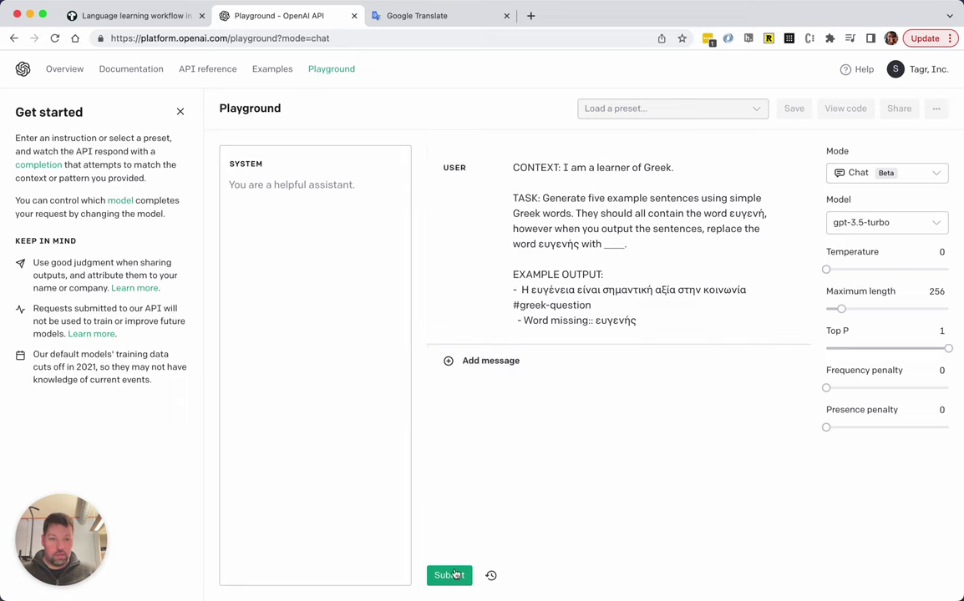
{"action": "key", "text": "ctrl+Return"}
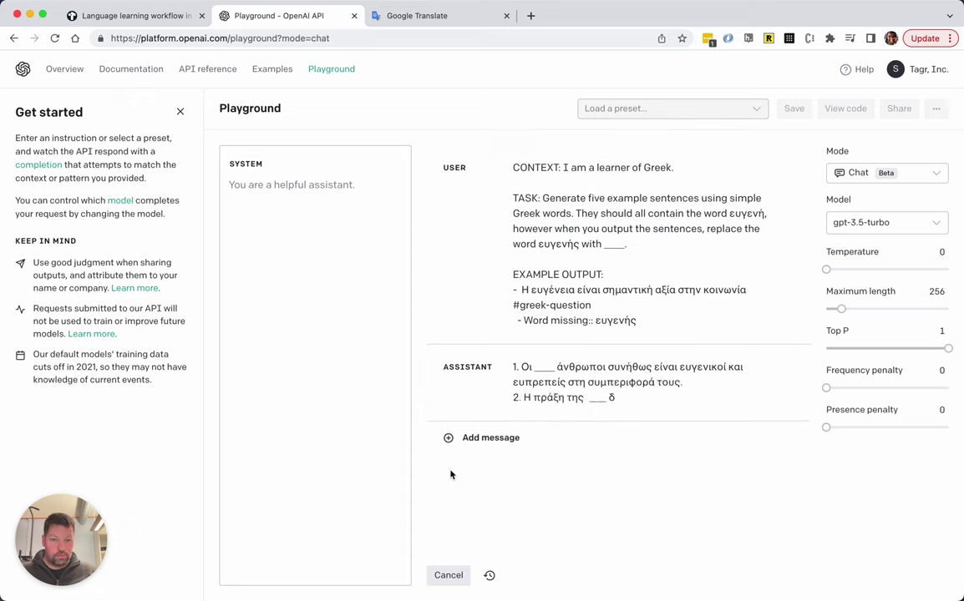
{"action": "left_click", "coordinate": [448, 575]}
- Duplicate the example sentence and its "Word missing" line directly below the first example
{"action": "left_click", "coordinate": [556, 290]}
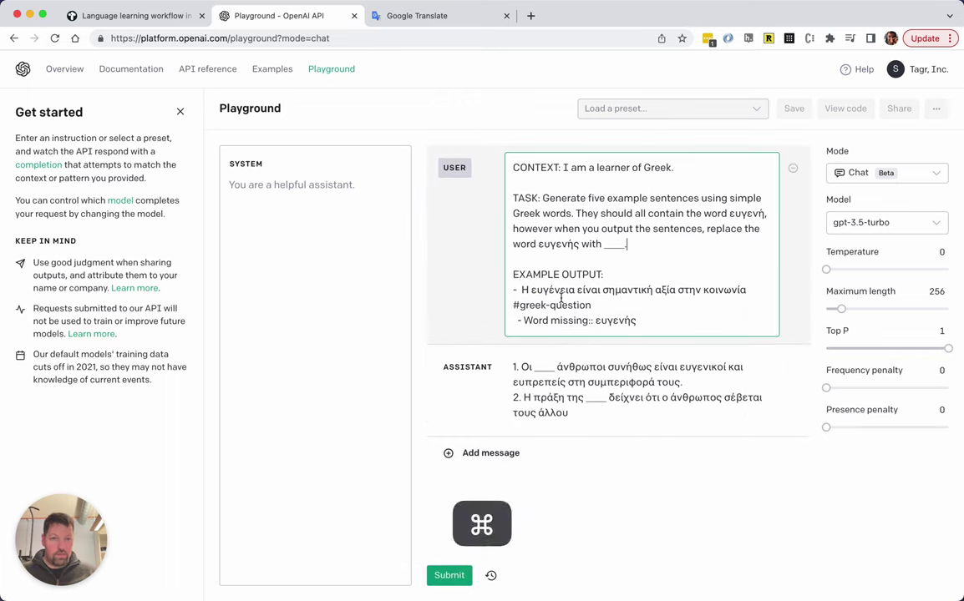
{"action": "key", "text": "super+Left"}
{"action": "key", "text": "shift+Down"}
{"action": "key", "text": "super+Right"}
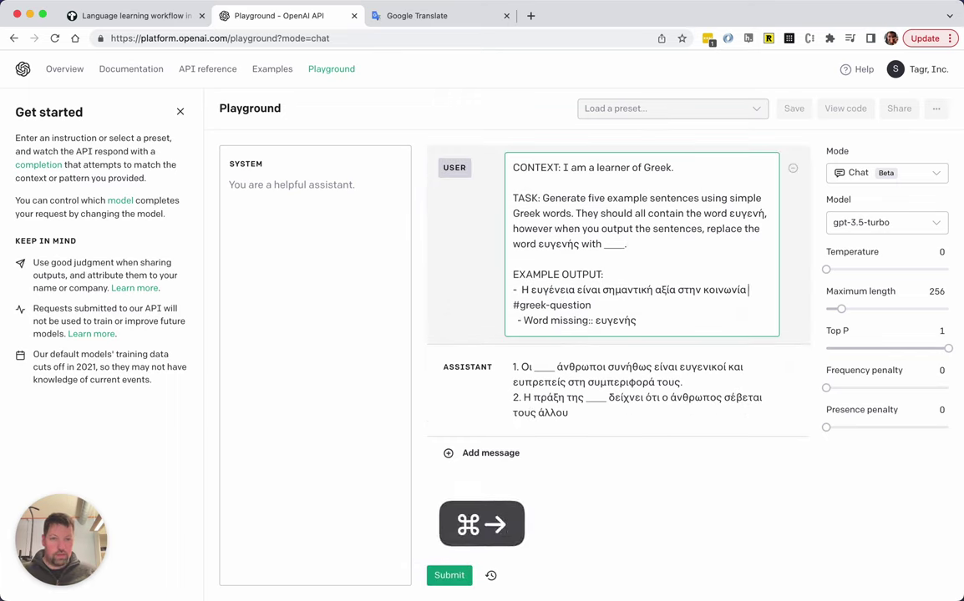
{"action": "key", "text": "Return"}
{"action": "key", "text": "super+Right"}
{"action": "key", "text": "super+v"}
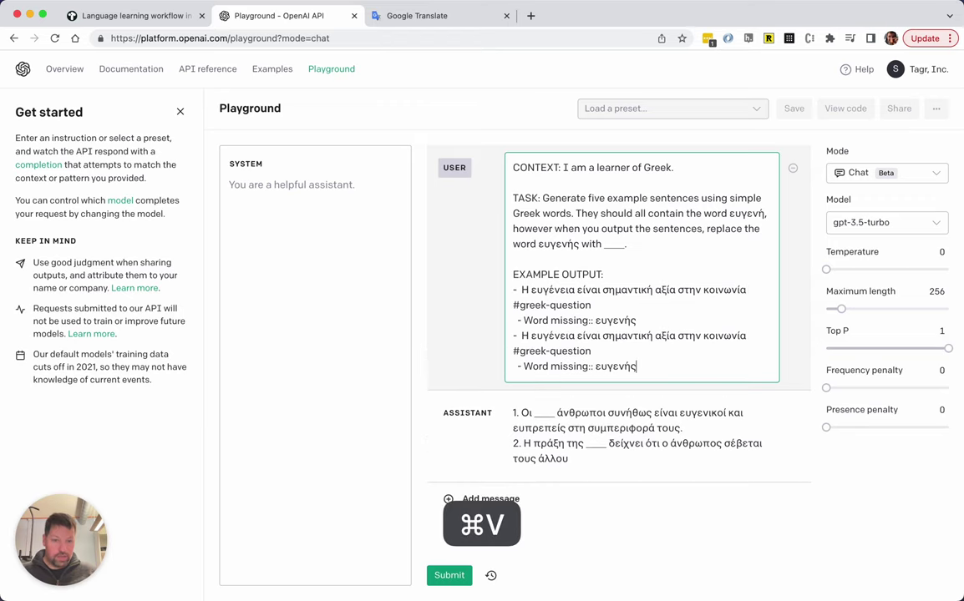
- Replace the second example's sentence with "Η πράξη της ____ δείχνει ότι ο άνθρωπος σέβεται τους άλλου", copied from the assistant's reply
{"action": "left_click", "coordinate": [576, 468]}
{"action": "left_click_drag", "start_coordinate": [569, 460], "coordinate": [523, 443]}
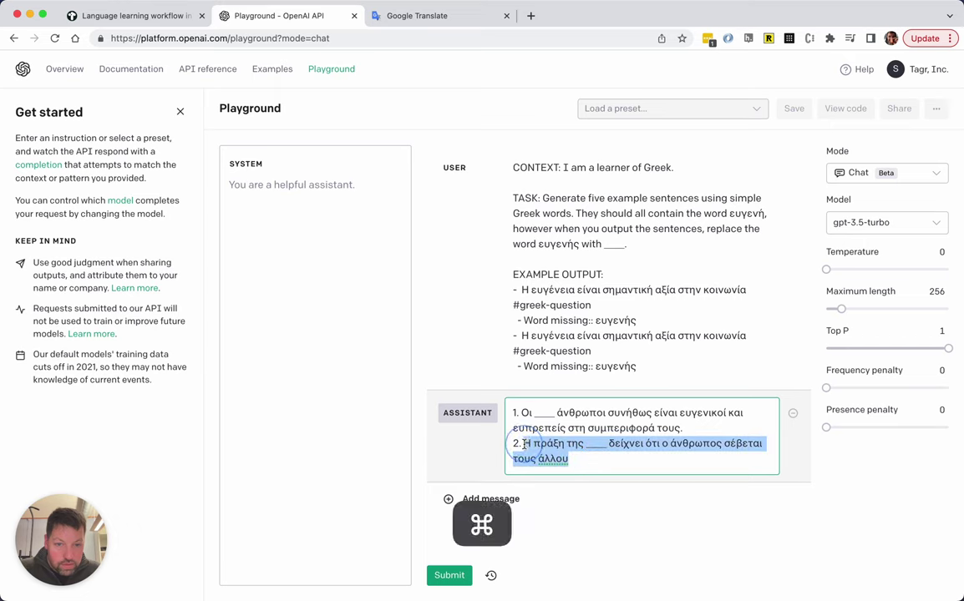
{"action": "key", "text": "super+c"}
{"action": "left_click", "coordinate": [569, 342]}
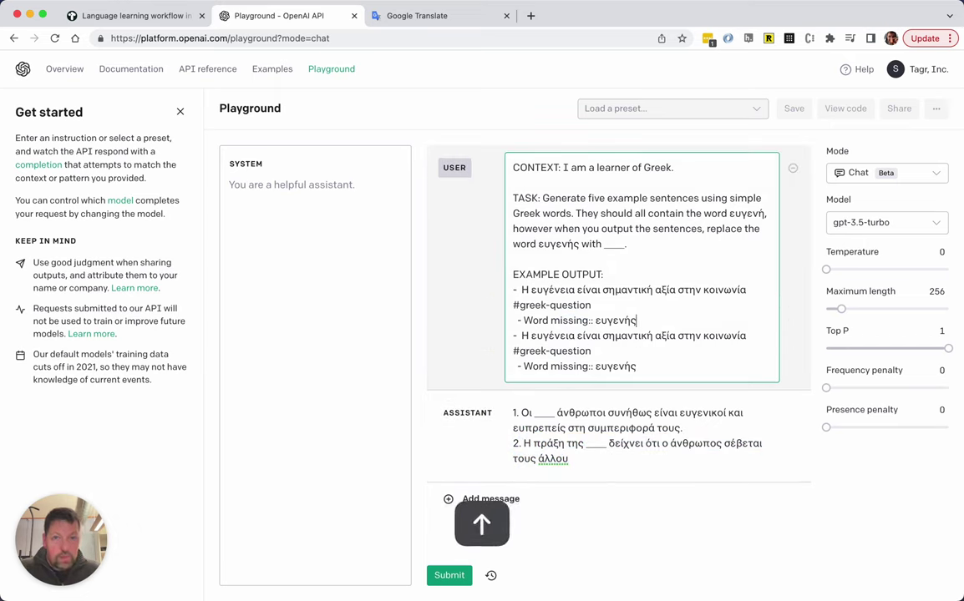
{"action": "key", "text": "super+Left"}
{"action": "key", "text": "Right"}
{"action": "key", "text": "Right"}
{"action": "key", "text": "shift+Down"}
{"action": "key", "text": "shift+Left"}
{"action": "key", "text": "shift+Left"}
{"action": "key", "text": "shift+Left"}
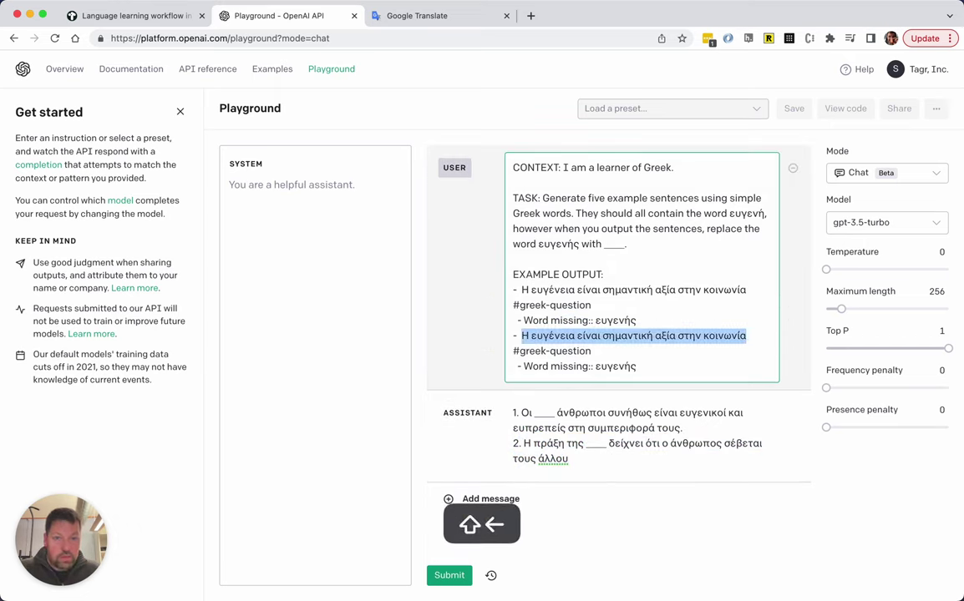
{"action": "key", "text": "shift+Right"}
{"action": "key", "text": "BackSpace"}
{"action": "key", "text": "super+v"}
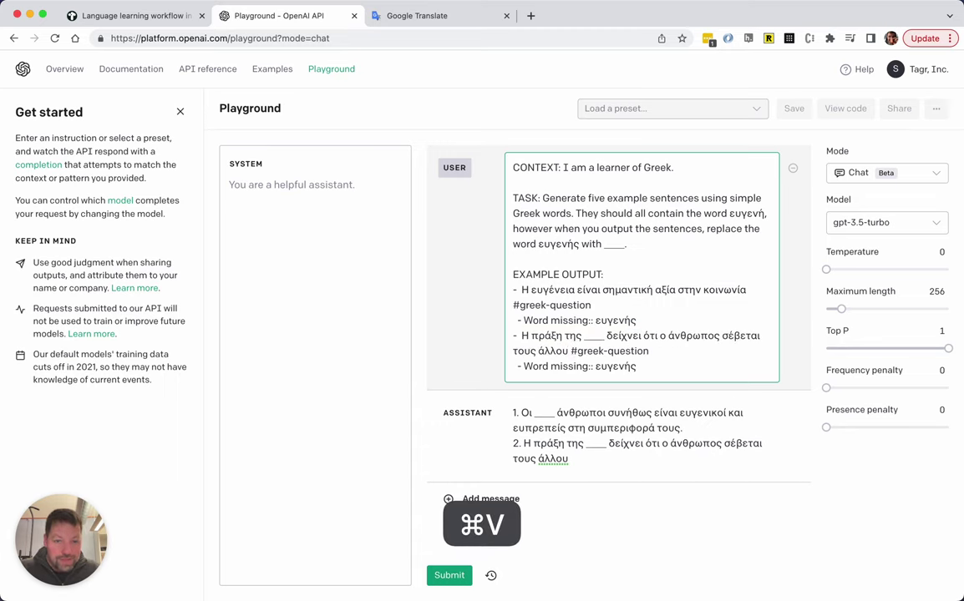
{"action": "key", "text": "Right"}
{"action": "key", "text": "Up"}
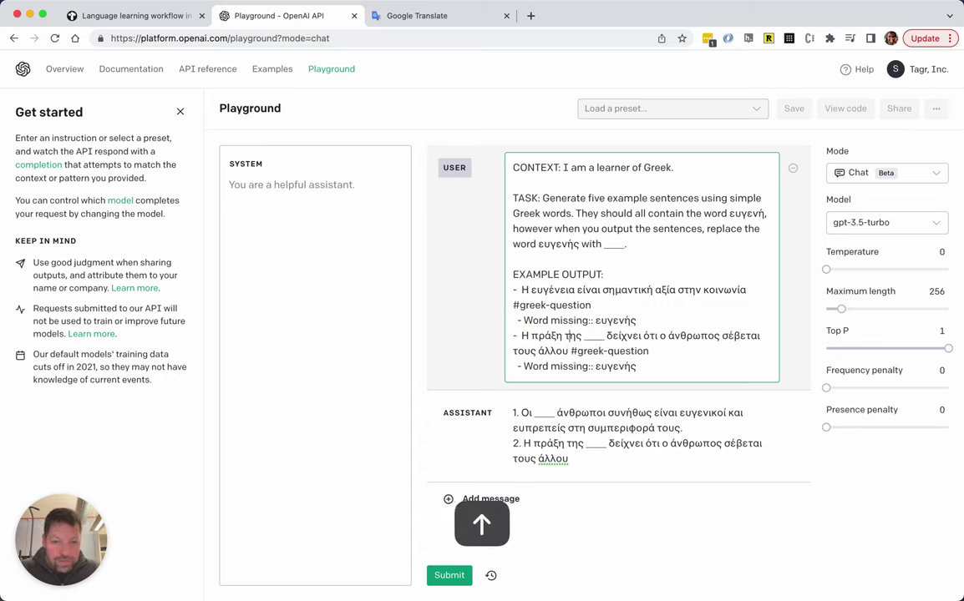
{"action": "key", "text": "Down"}
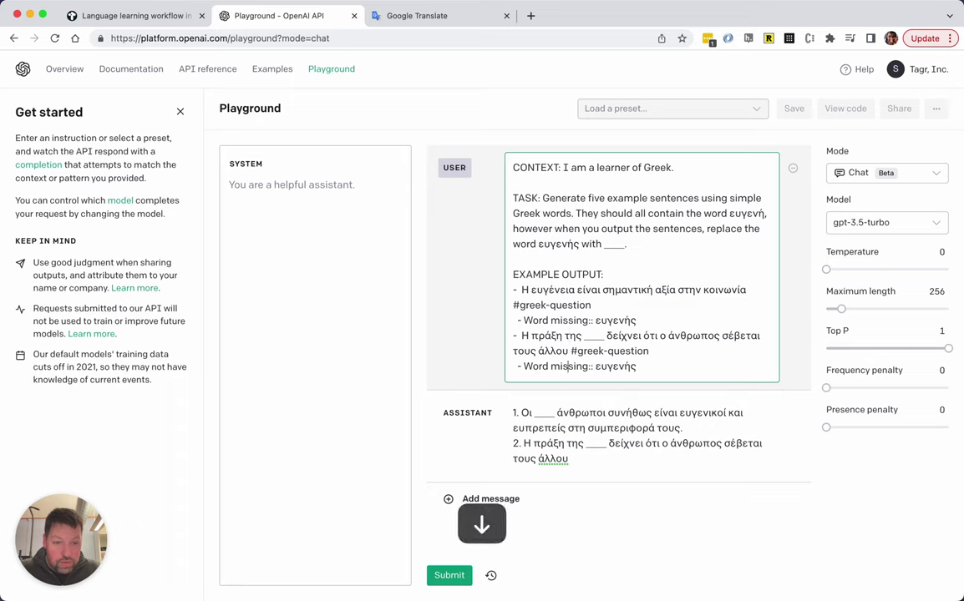
{"action": "key", "text": "Left"}
{"action": "key", "text": "alt+Left"}
{"action": "key", "text": "Up"}
{"action": "key", "text": "Down"}
{"action": "key", "text": "Right"}
{"action": "key", "text": "Right"}
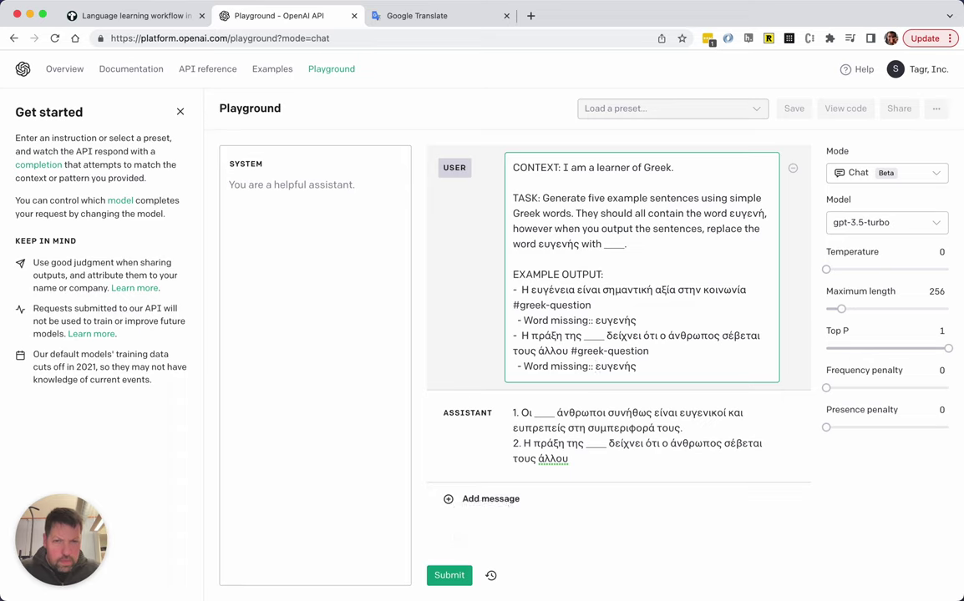
- Remove the previous assistant reply and run the two-example prompt, stopping it after a few sentences
{"action": "left_click", "coordinate": [792, 415]}
{"action": "left_click", "coordinate": [448, 575]}
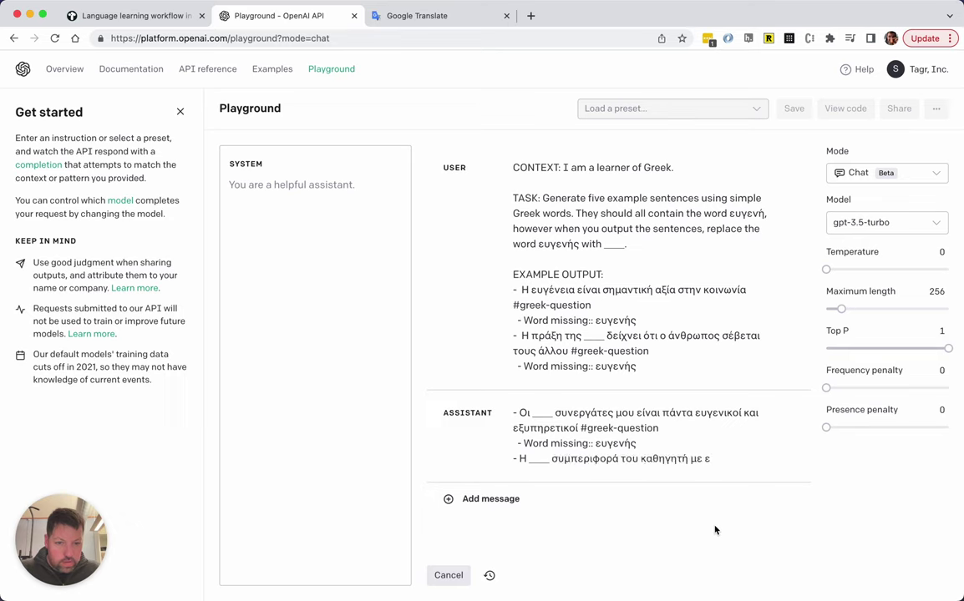
{"action": "left_click", "coordinate": [446, 575]}
- Copy the entire fill-in-the-blanks prompt, from CONTEXT through the last "Word missing" line
{"action": "triple_click", "coordinate": [549, 225]}
{"action": "left_click", "coordinate": [527, 176]}
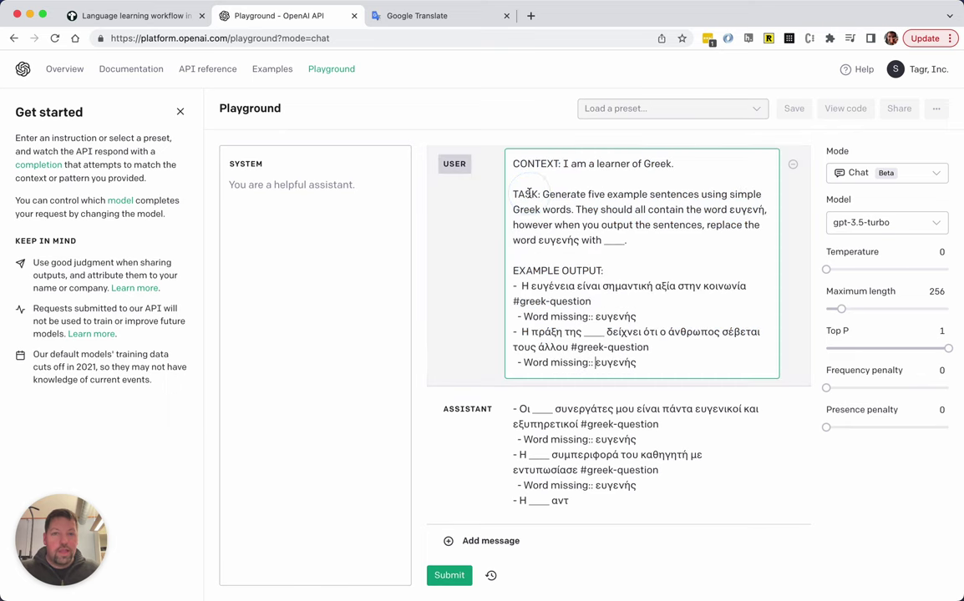
{"action": "key", "text": "super+c"}
{"action": "left_click_drag", "start_coordinate": [510, 161], "coordinate": [661, 363]}
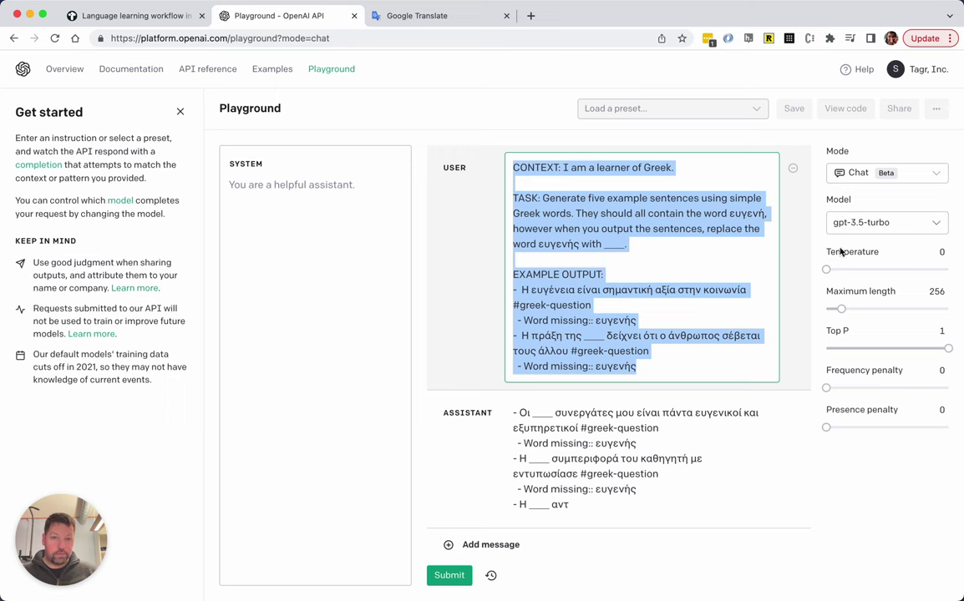
- Change the language in the CONTEXT line to German
{"action": "left_click", "coordinate": [679, 169]}
{"action": "key", "text": "alt+shift+Left"}
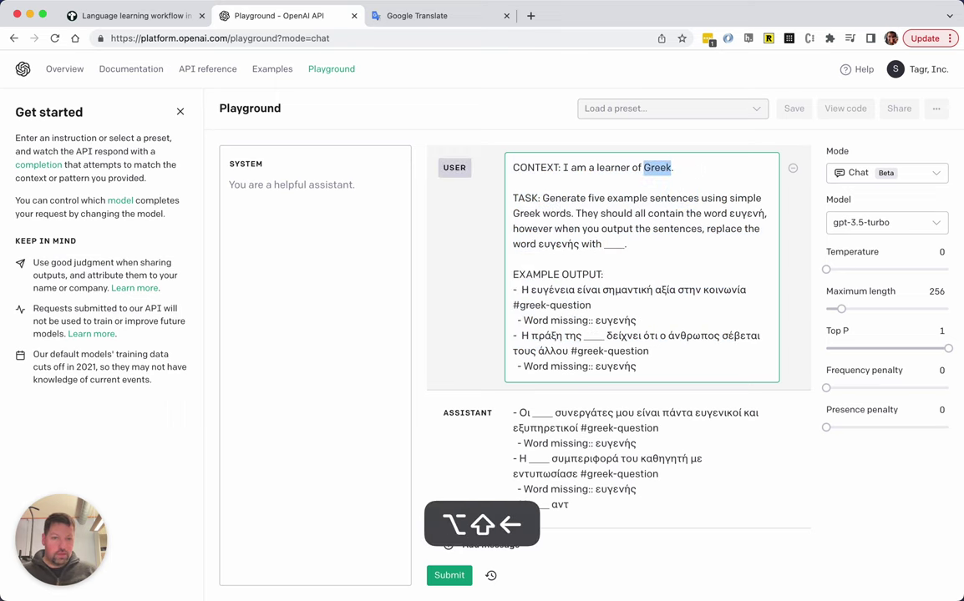
{"action": "type", "text": "German"}
- Change "simple Greek words" in the TASK text to "simple German words"
{"action": "key", "text": "Down"}
{"action": "key", "text": "Down"}
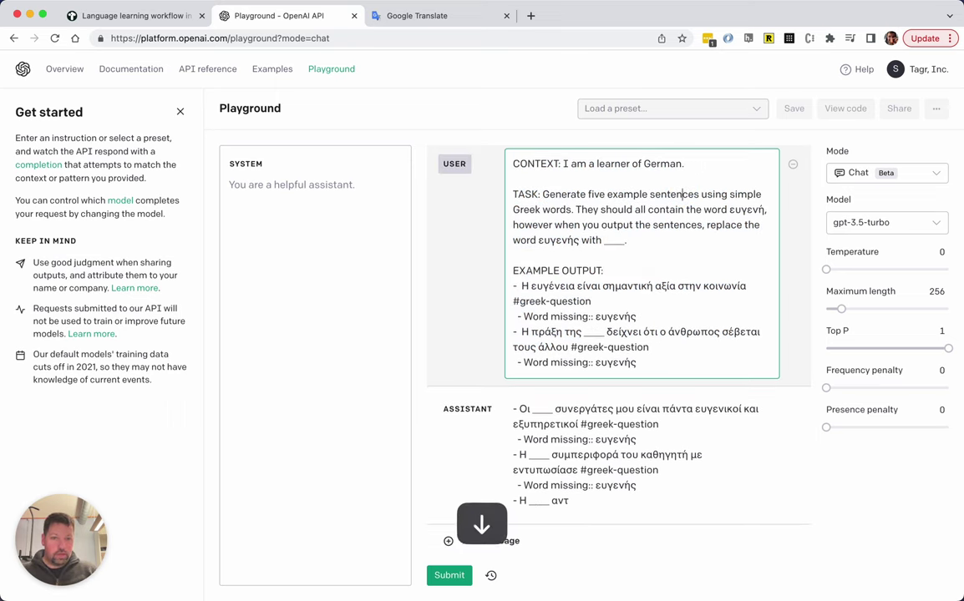
{"action": "key", "text": "Down"}
{"action": "key", "text": "alt+Left"}
{"action": "key", "text": "alt+Left"}
{"action": "key", "text": "alt+Left"}
{"action": "key", "text": "alt+Left"}
{"action": "key", "text": "alt+Left"}
{"action": "key", "text": "Left"}
{"action": "key", "text": "alt+shift+Left"}
{"action": "type", "text": "Ge"}
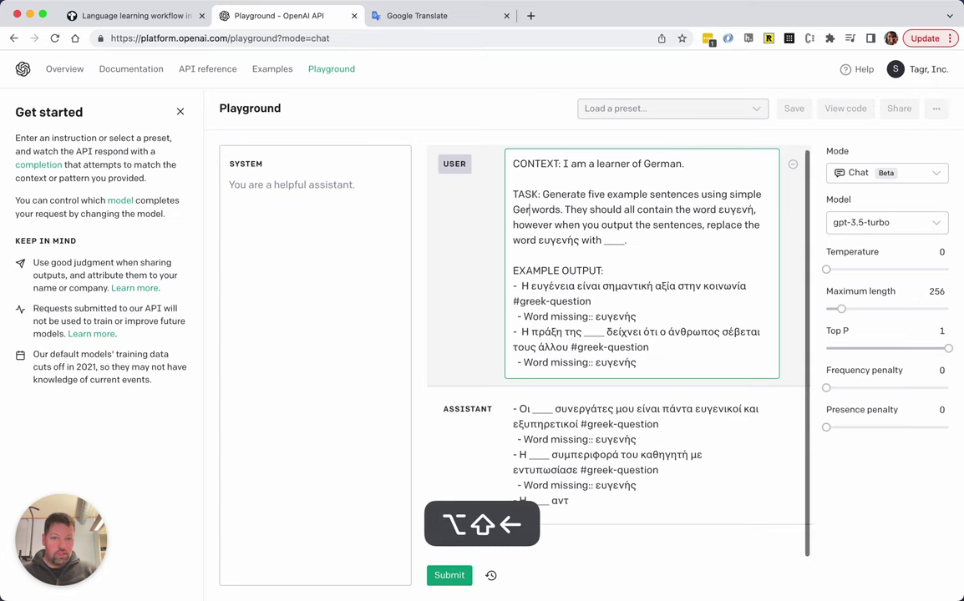
{"action": "type", "text": "rman"}
- Set the word that all TASK sentences should contain to "Knabe"
{"action": "key", "text": "alt+Right"}
{"action": "key", "text": "Down"}
{"action": "key", "text": "Down"}
{"action": "key", "text": "alt+Left"}
{"action": "key", "text": "alt+Up"}
{"action": "key", "text": "Down"}
{"action": "key", "text": "Down"}
{"action": "key", "text": "alt+shift+Right"}
{"action": "type", "text": "Freu"}
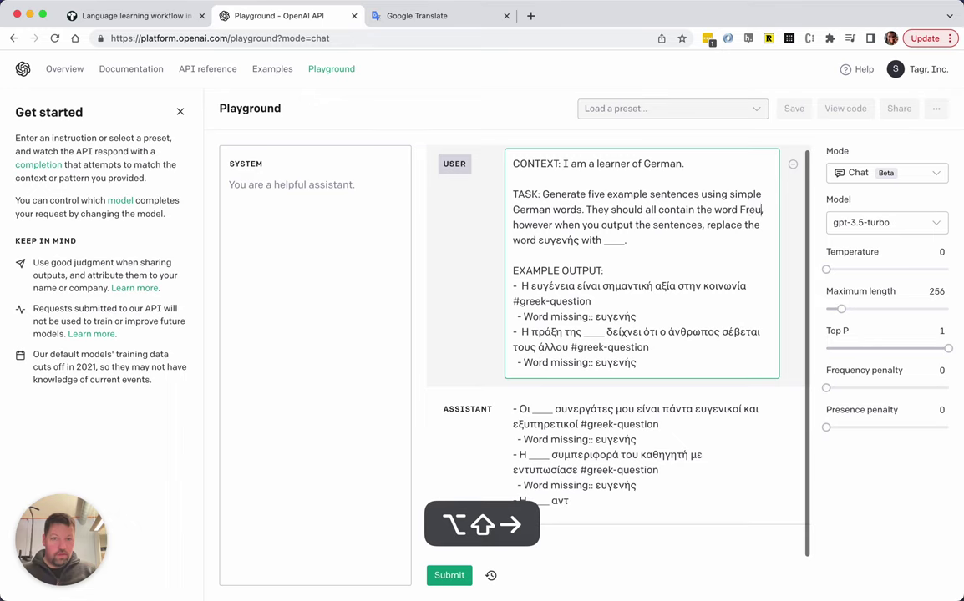
{"action": "key", "text": "BackSpace"}
{"action": "key", "text": "BackSpace"}
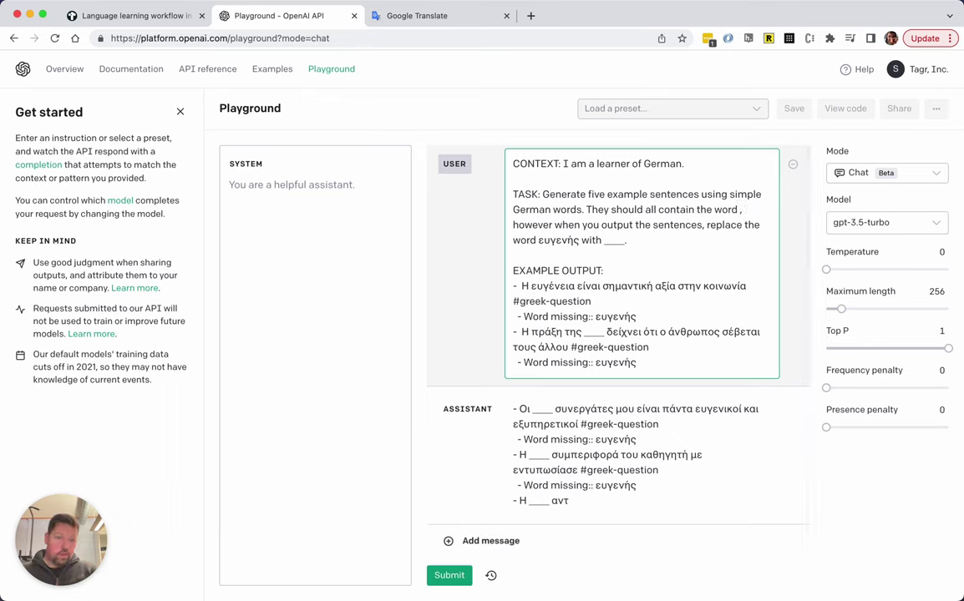
{"action": "type", "text": "Knabe"}
- Change the word ευγενής in the TASK's "replace the word" instruction to "Knabe"
{"action": "key", "text": "Down"}
{"action": "key", "text": "alt+Right"}
{"action": "key", "text": "alt+Right"}
{"action": "key", "text": "alt+Right"}
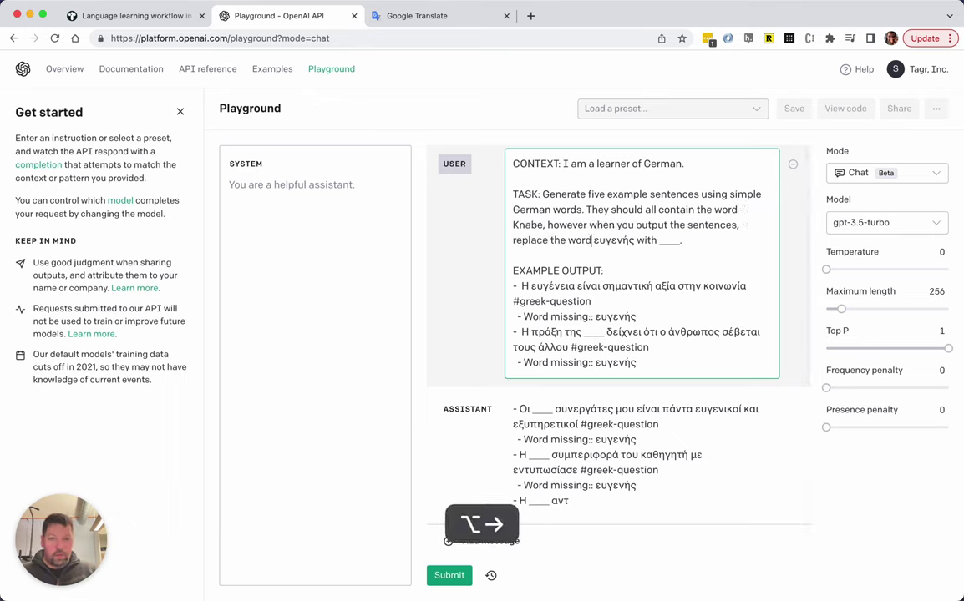
{"action": "key", "text": "Right"}
{"action": "key", "text": "alt+shift+Right"}
{"action": "type", "text": "Knabe"}
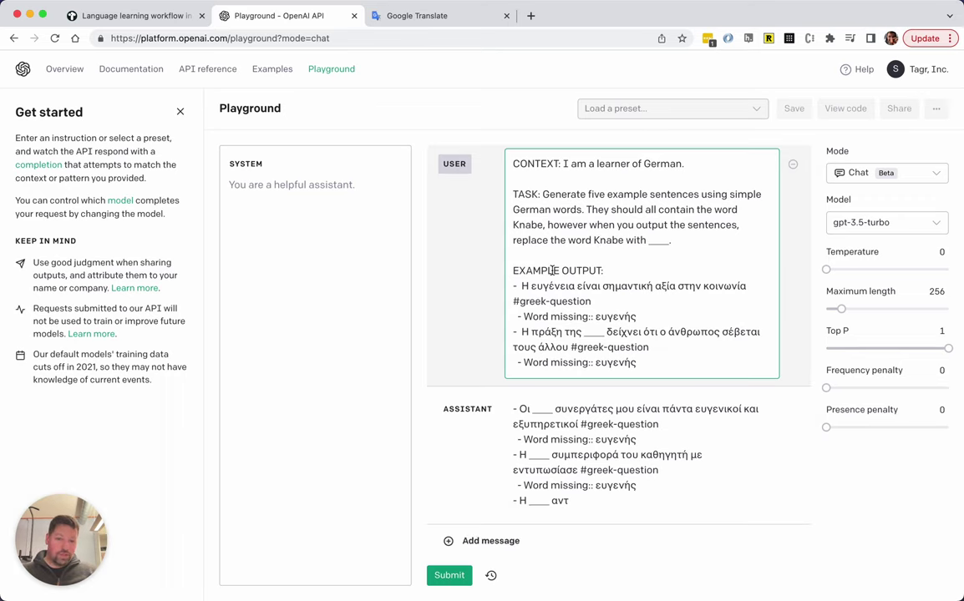
- Clear the Greek assistant reply and generate sentences with the German version of the prompt
{"action": "left_click", "coordinate": [793, 412]}
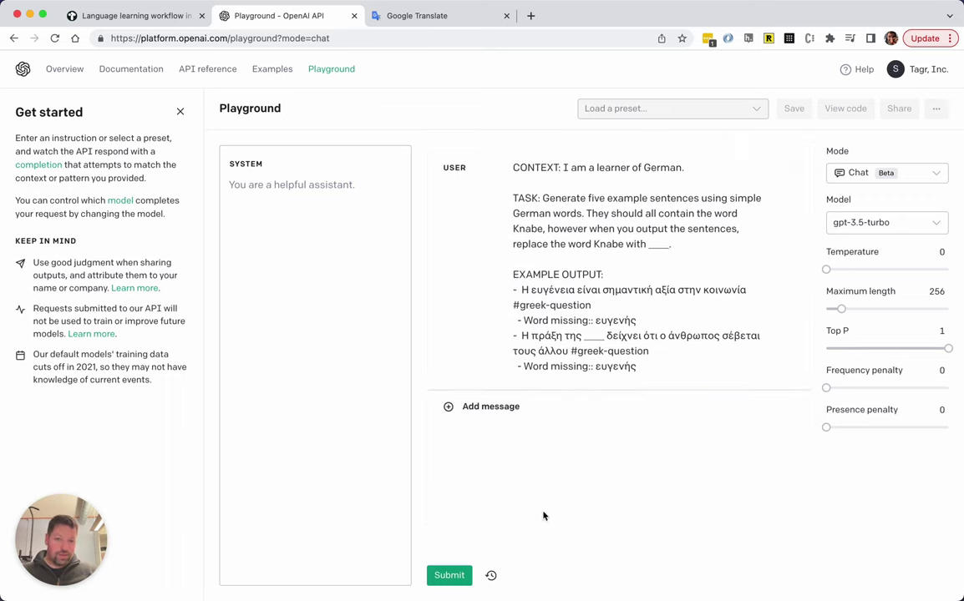
{"action": "left_click", "coordinate": [460, 574]}
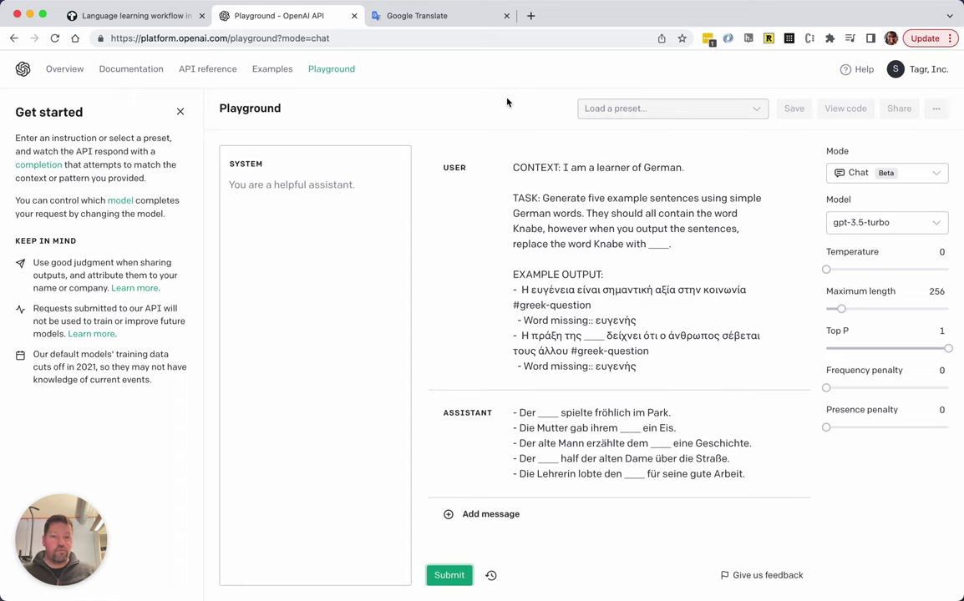
- Change both #greek-question tags in the EXAMPLE OUTPUT to #german-question, then clear the assistant reply and generate it again
{"action": "left_click", "coordinate": [552, 311]}
{"action": "key", "text": "alt+shift+Left"}
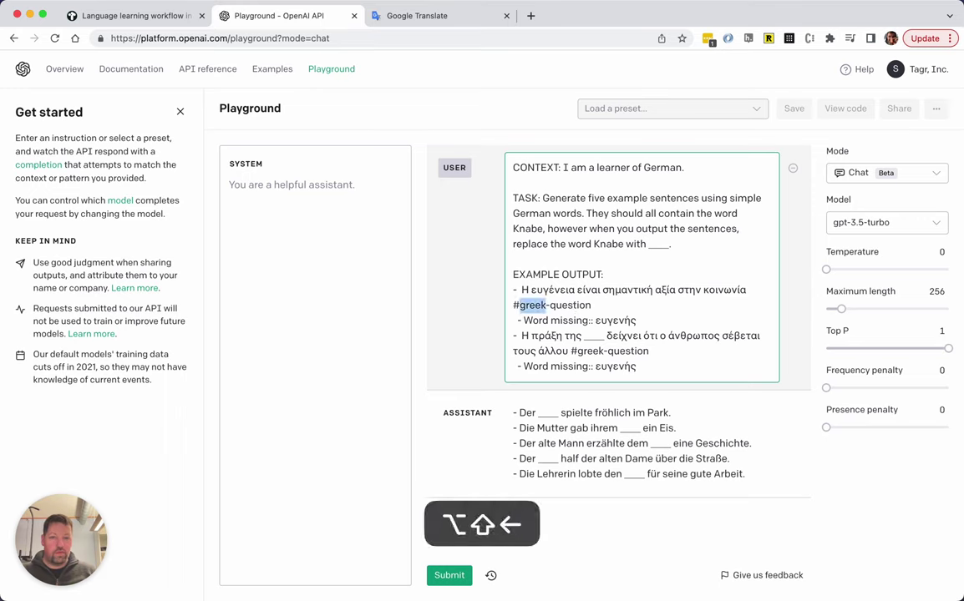
{"action": "type", "text": "german"}
{"action": "key", "text": "Down"}
{"action": "key", "text": "Down"}
{"action": "key", "text": "Down"}
{"action": "key", "text": "Down"}
{"action": "key", "text": "Up"}
{"action": "key", "text": "alt+Right"}
{"action": "key", "text": "Right"}
{"action": "key", "text": "alt+shift+Right"}
{"action": "type", "text": "germ"}
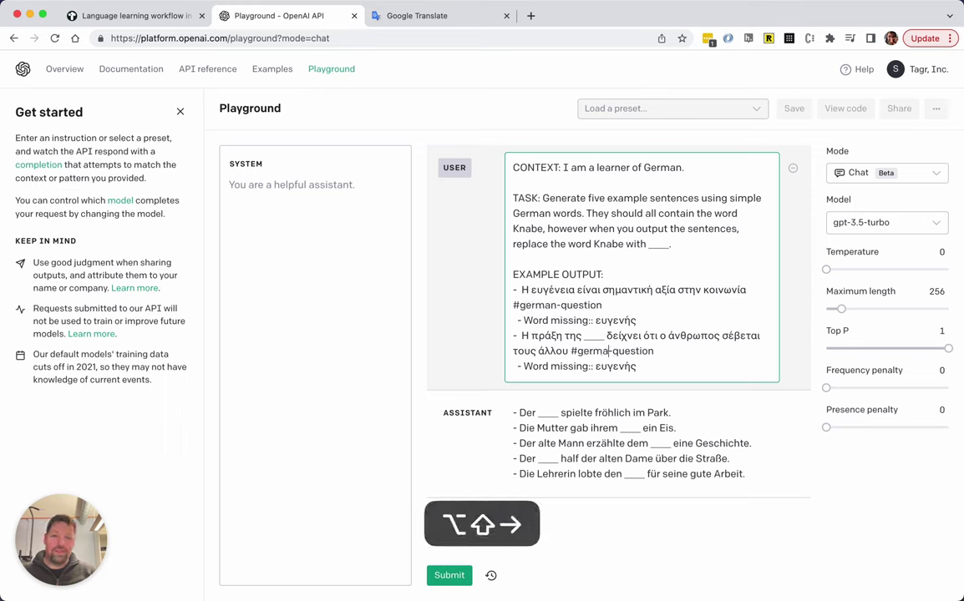
{"action": "type", "text": "an"}
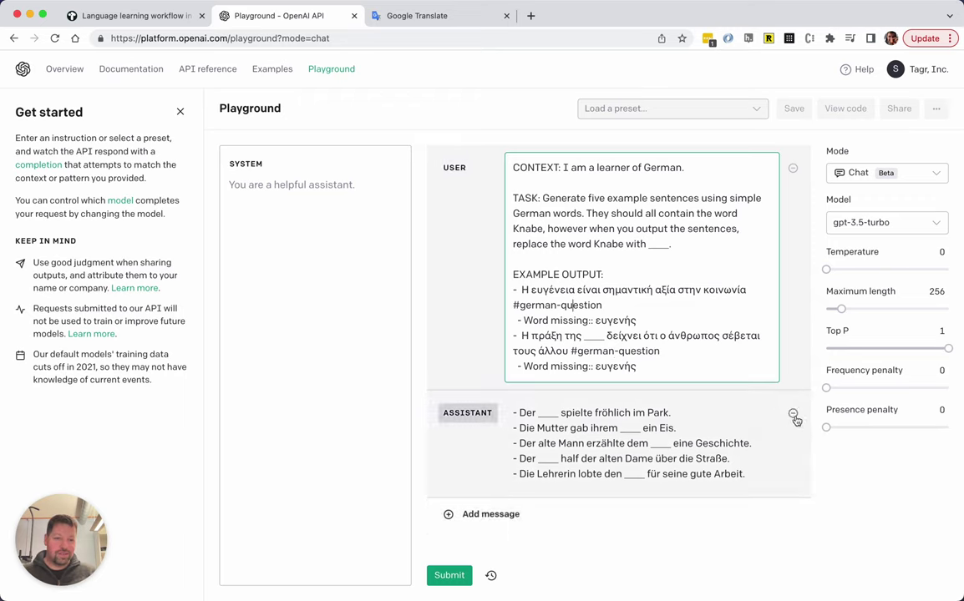
{"action": "left_click", "coordinate": [793, 415]}
{"action": "left_click", "coordinate": [448, 577]}
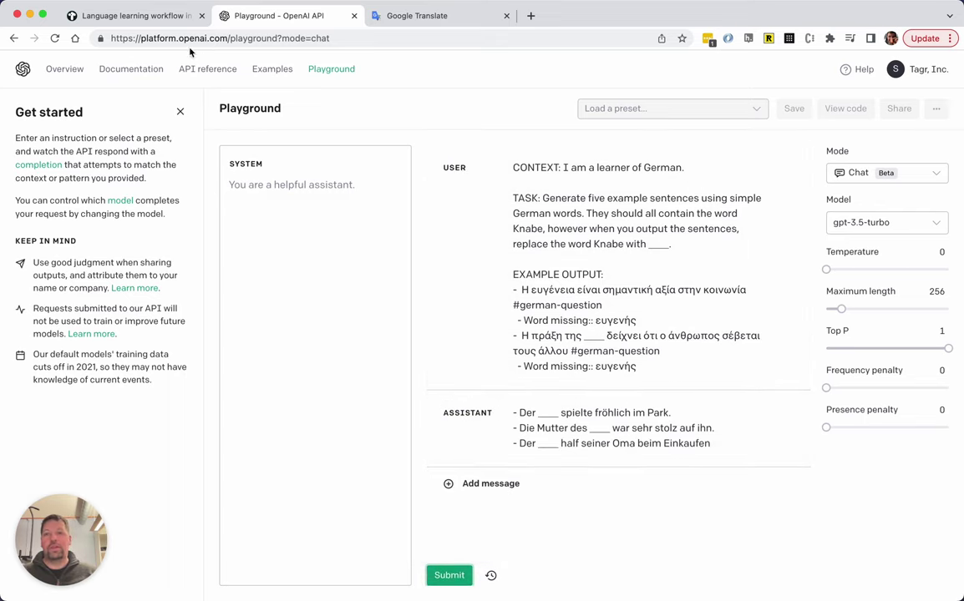
- Switch to the Tana language learning workflow page and expand the "Fill in the blanks" prompt
{"action": "left_click", "coordinate": [157, 28]}
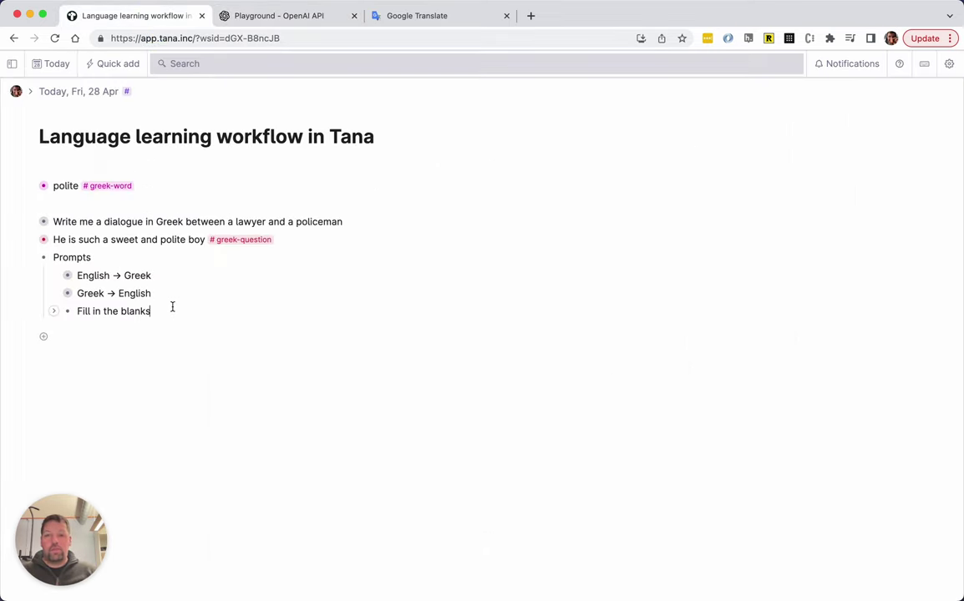
{"action": "key", "text": "super+Down"}
{"action": "key", "text": "super+shift+c"}
{"action": "key", "text": "Return"}
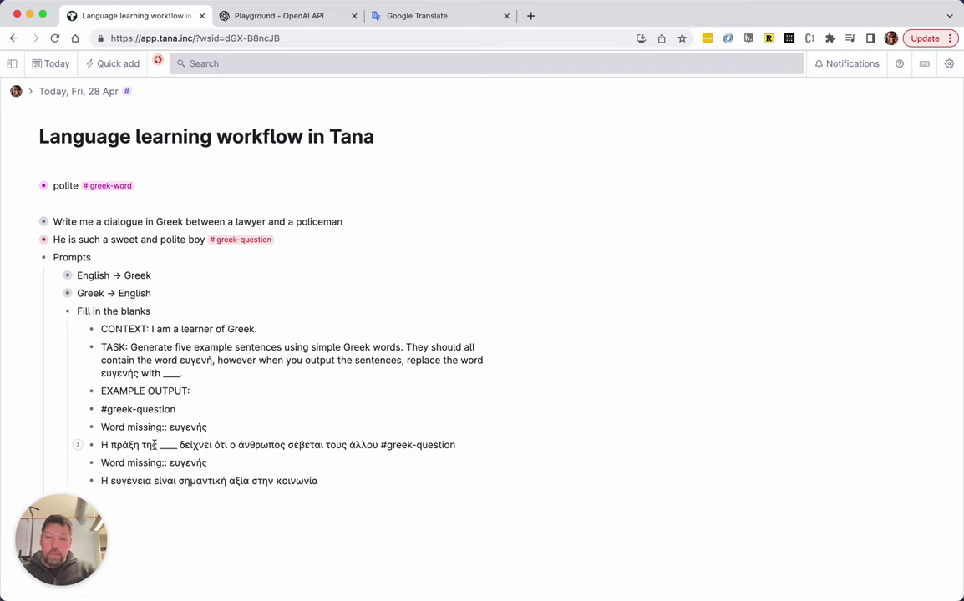
- Expand the "polite" #greek-word node to show its fields
{"action": "key", "text": "Up"}
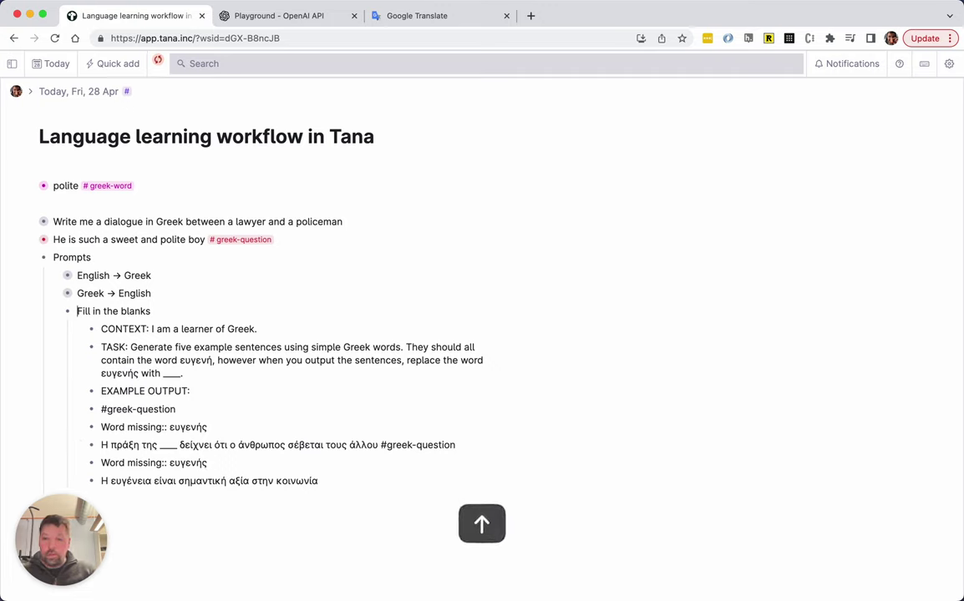
{"action": "key", "text": "Up"}
{"action": "key", "text": "Up"}
{"action": "key", "text": "Up"}
{"action": "key", "text": "Up"}
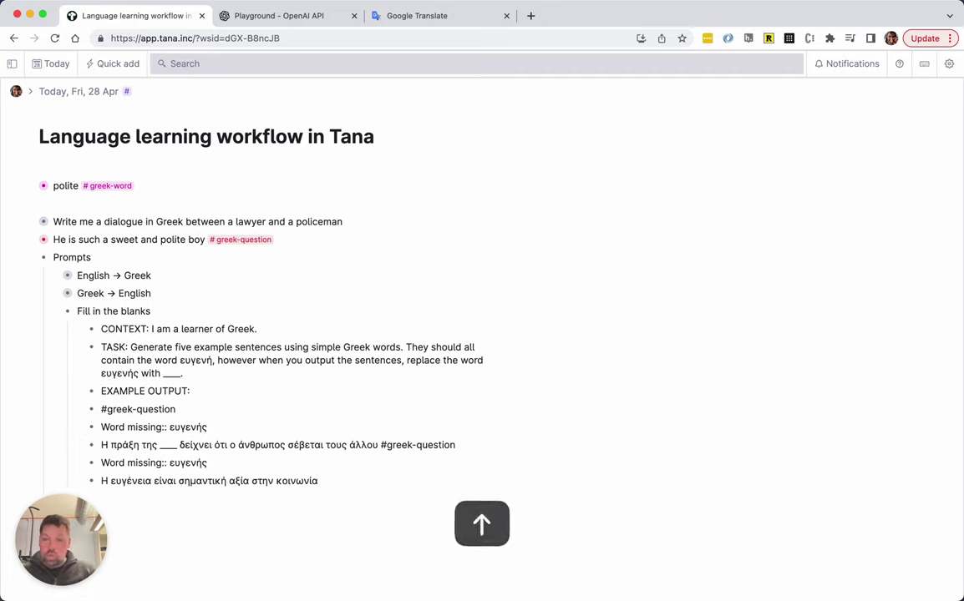
{"action": "key", "text": "super+Down"}
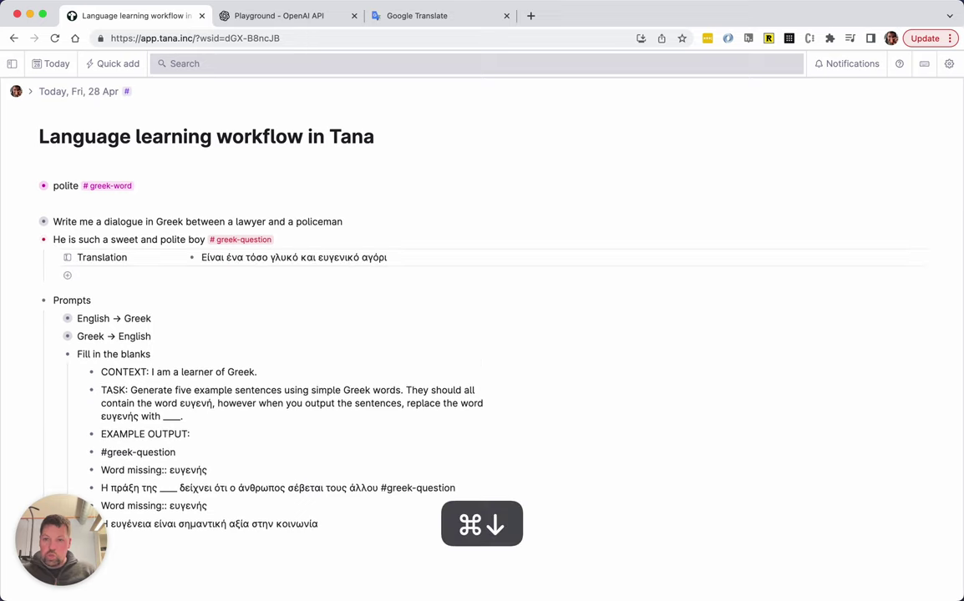
{"action": "key", "text": "super+Up"}
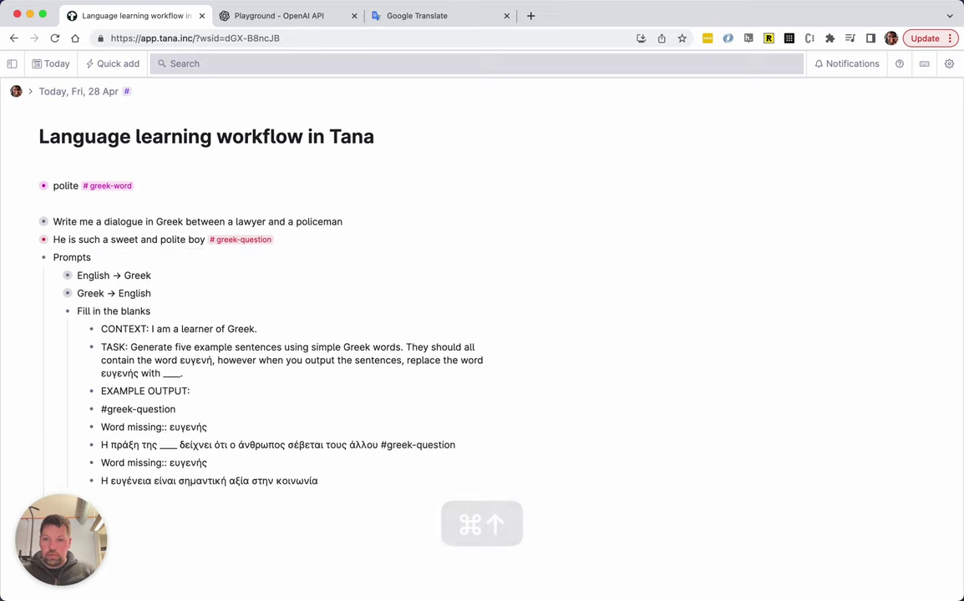
{"action": "key", "text": "Up"}
{"action": "key", "text": "Up"}
{"action": "key", "text": "super+Down"}
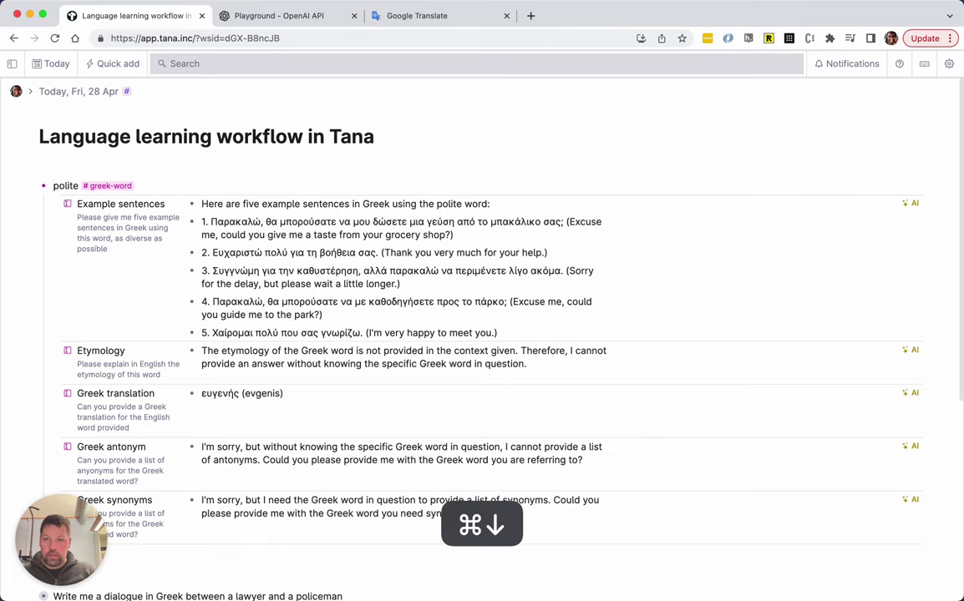
- Add a new field named "English-Greek" below Greek synonyms in the "polite" node
{"action": "key", "text": "Down"}
{"action": "key", "text": "Down"}
{"action": "key", "text": "Down"}
{"action": "key", "text": "Down"}
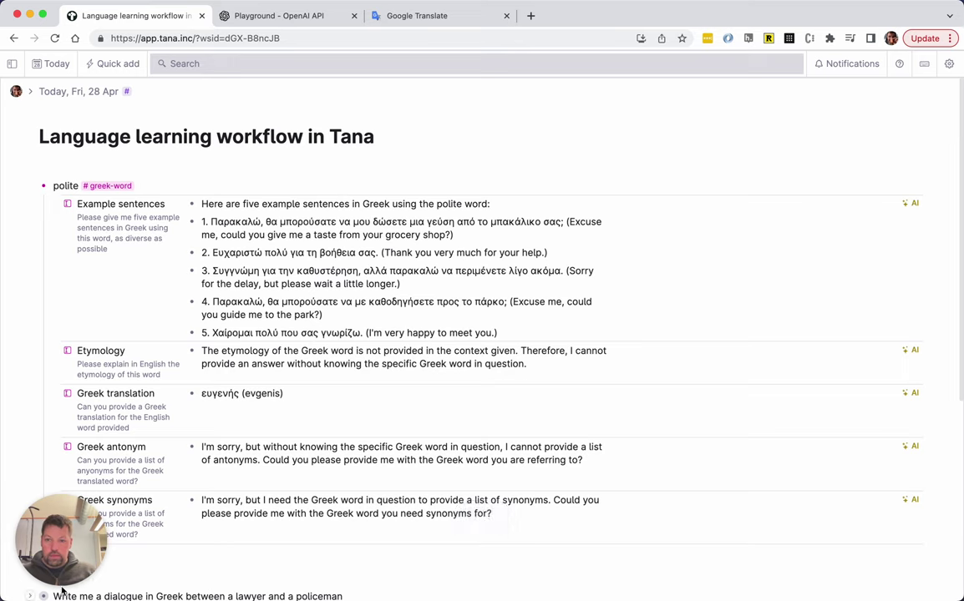
{"action": "left_click_drag", "start_coordinate": [17, 554], "coordinate": [856, 553]}
{"action": "left_click", "coordinate": [167, 538]}
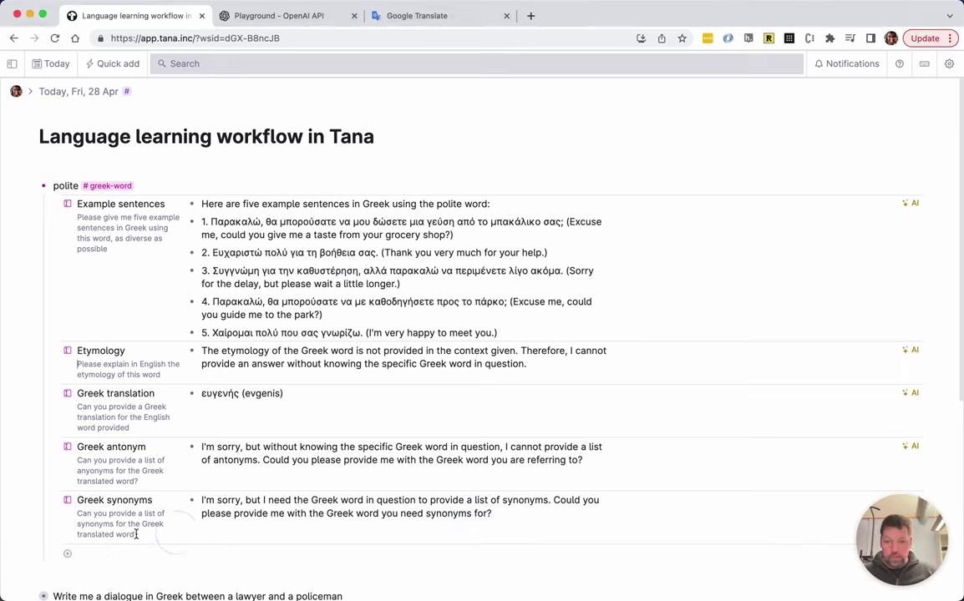
{"action": "type", "text": ">"}
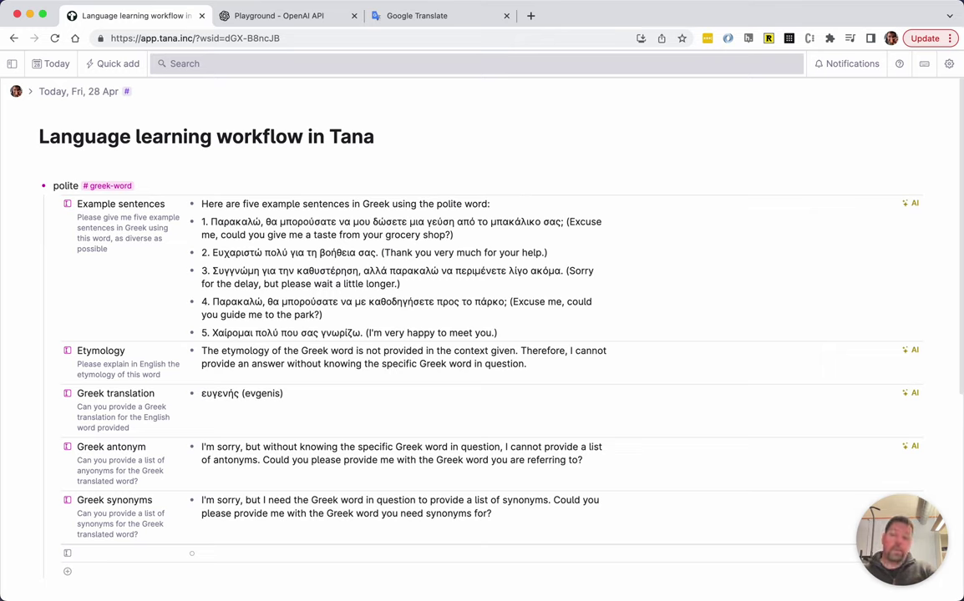
{"action": "type", "text": "English-G"}
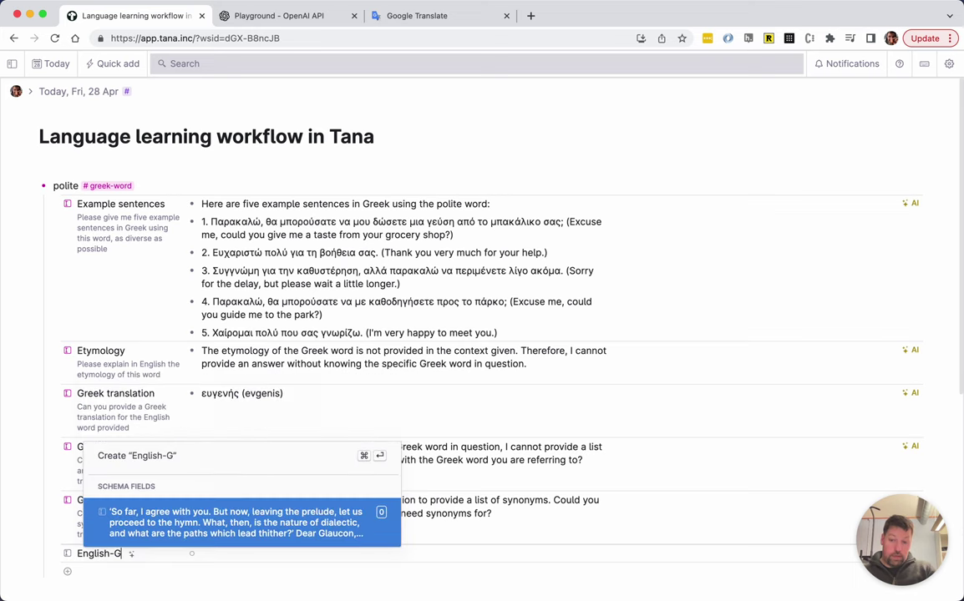
{"action": "type", "text": "reek"}
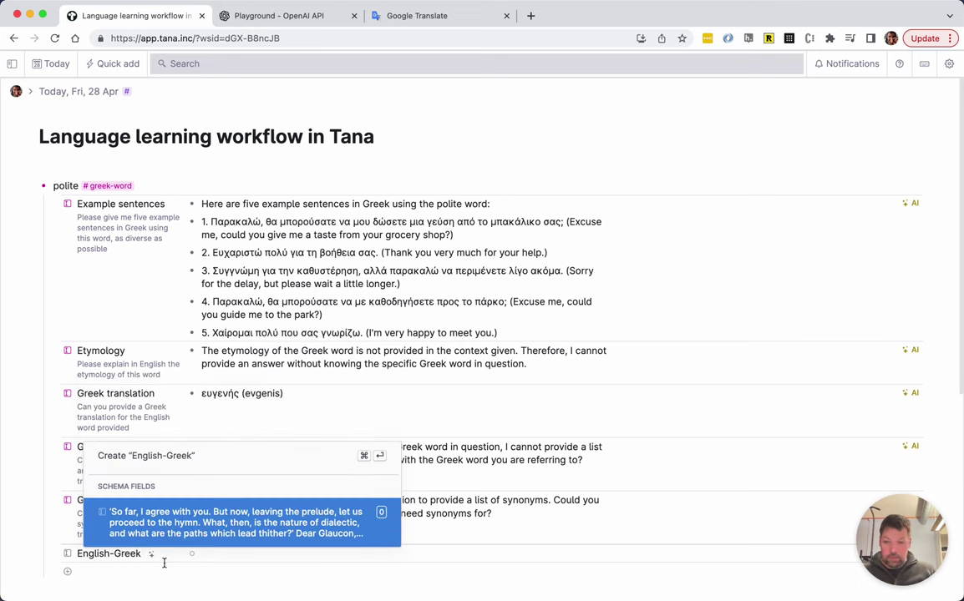
{"action": "key", "text": "super+Return"}
{"action": "key", "text": "Return"}
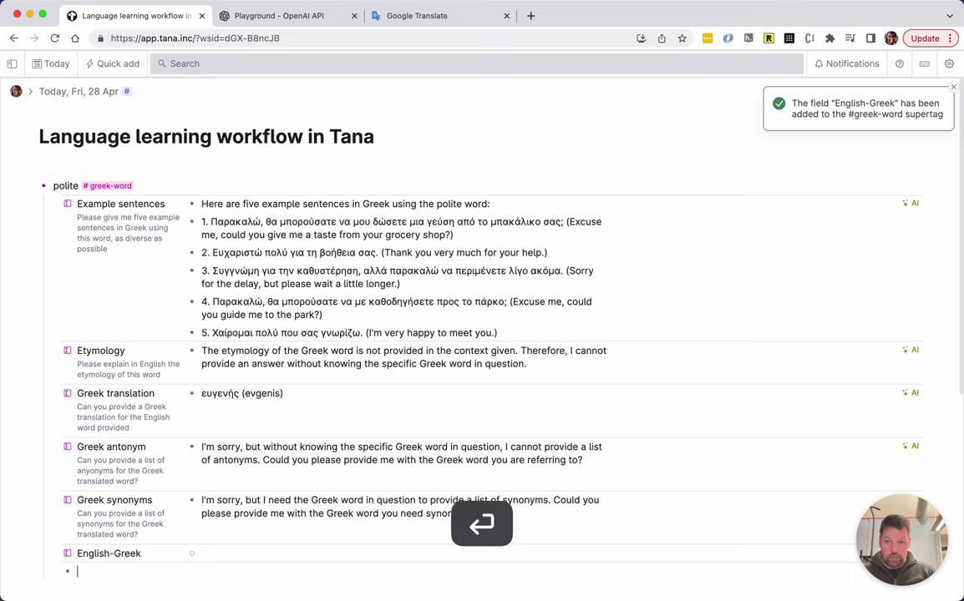
- Create a "Greek->English" field below the English-Greek field of the "polite" node
{"action": "type", "text": "Greek-"}
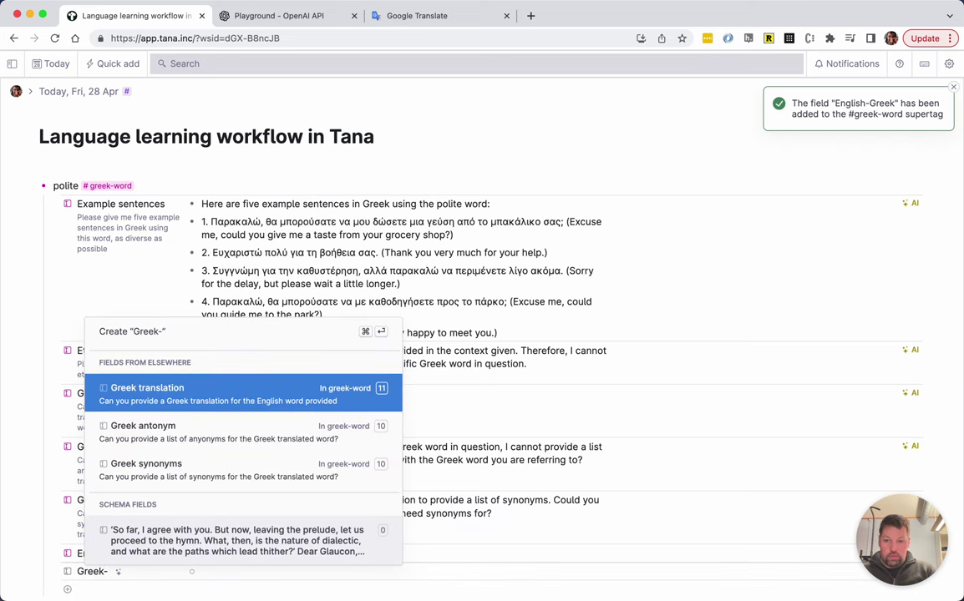
{"action": "type", "text": ">E"}
{"action": "type", "text": "nglish"}
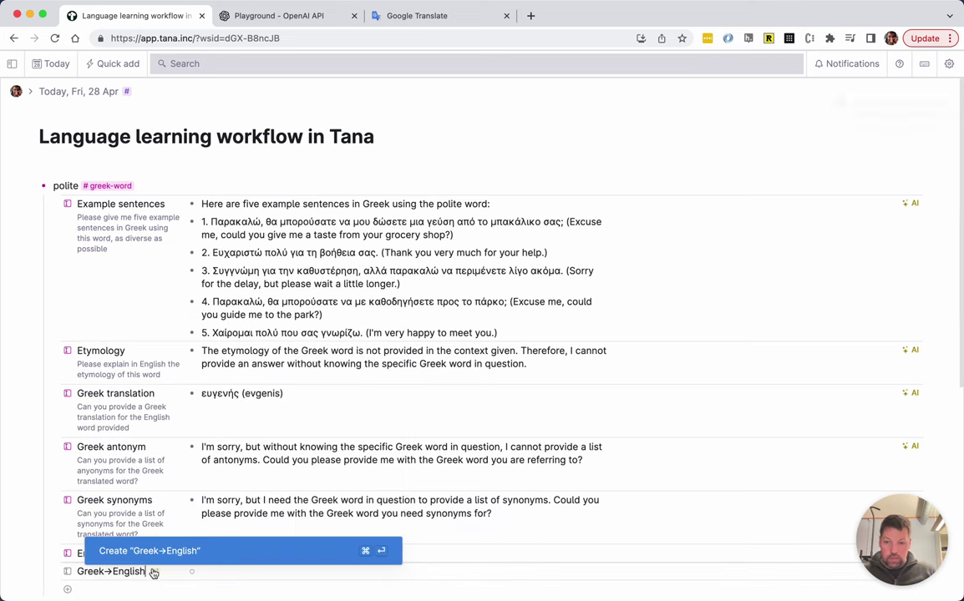
{"action": "key", "text": "super+Return"}
{"action": "key", "text": "Return"}
{"action": "left_click", "coordinate": [160, 572]}
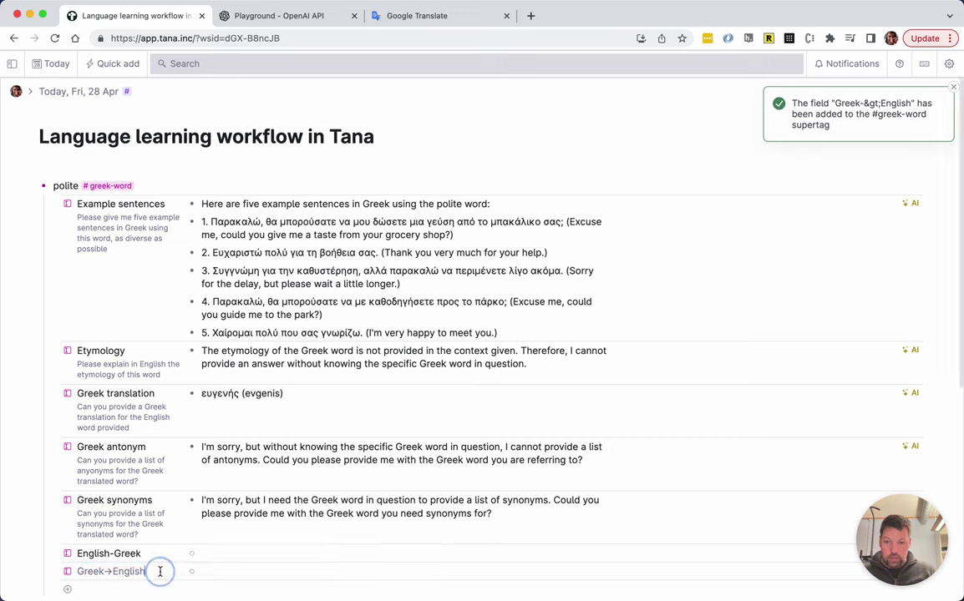
- Create a "Fill in the blank" field below the Greek→English field of the "polite" node
{"action": "key", "text": "Down"}
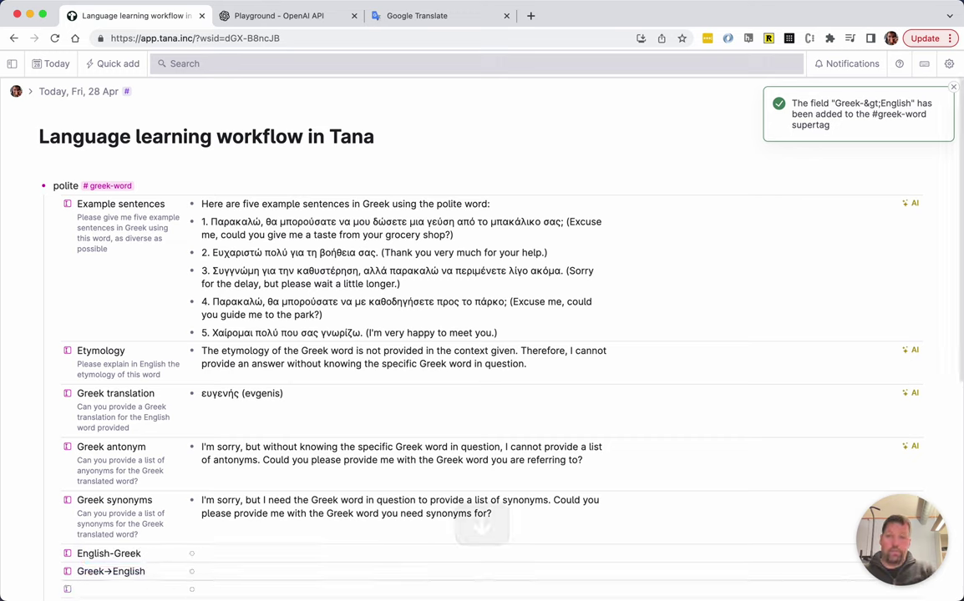
{"action": "type", "text": "Fill. inthe bla"}
{"action": "key", "text": "alt+BackSpace"}
{"action": "key", "text": "alt+BackSpace"}
{"action": "key", "text": "alt+BackSpace"}
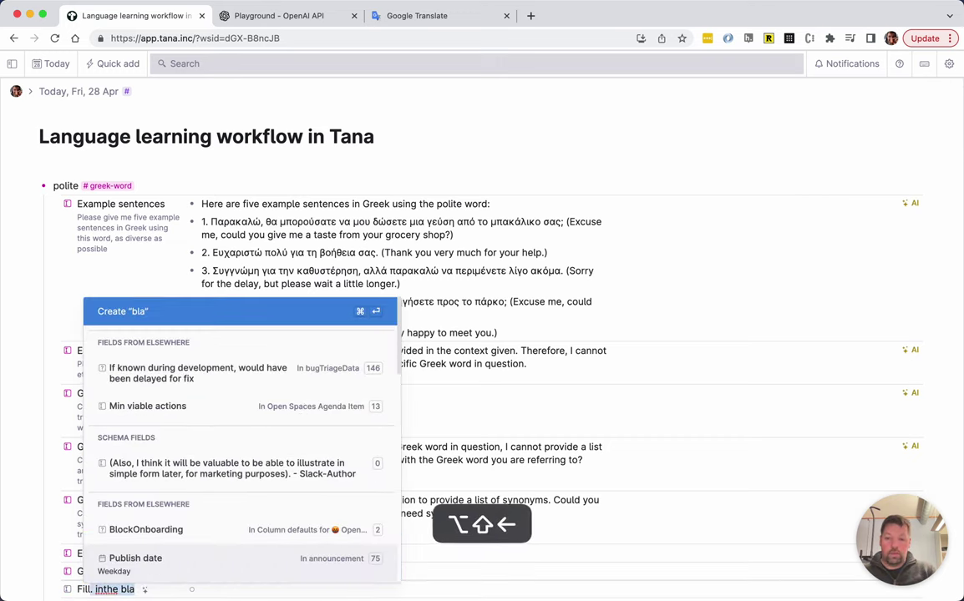
{"action": "type", "text": "in the blanjk"}
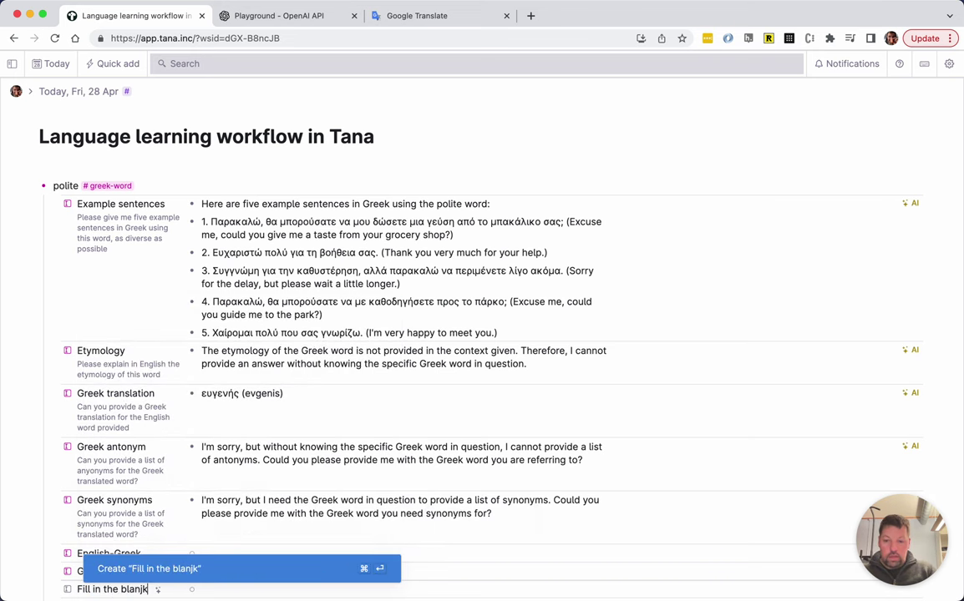
{"action": "key", "text": "BackSpace"}
{"action": "key", "text": "BackSpace"}
{"action": "type", "text": "k"}
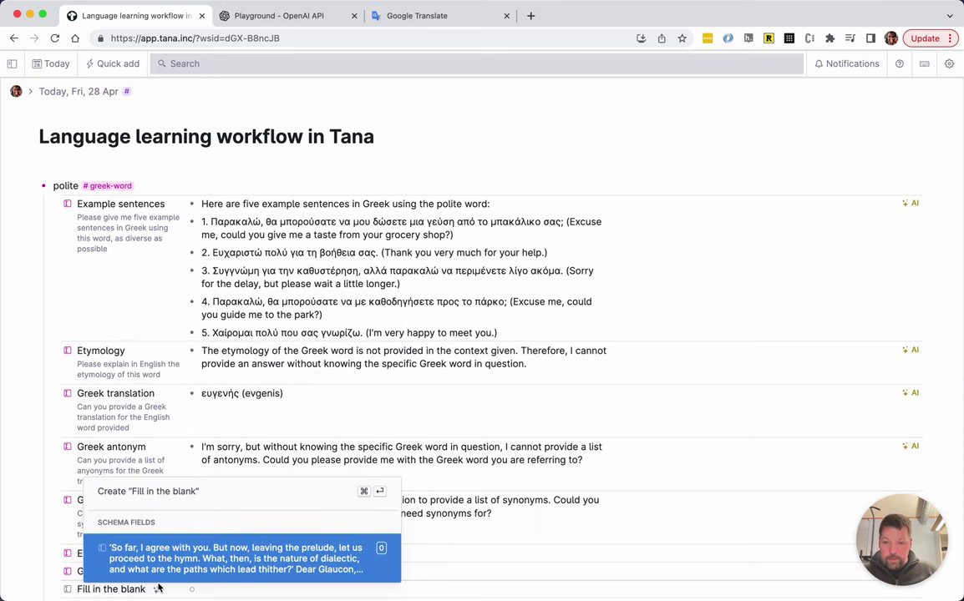
{"action": "key", "text": "super+Return"}
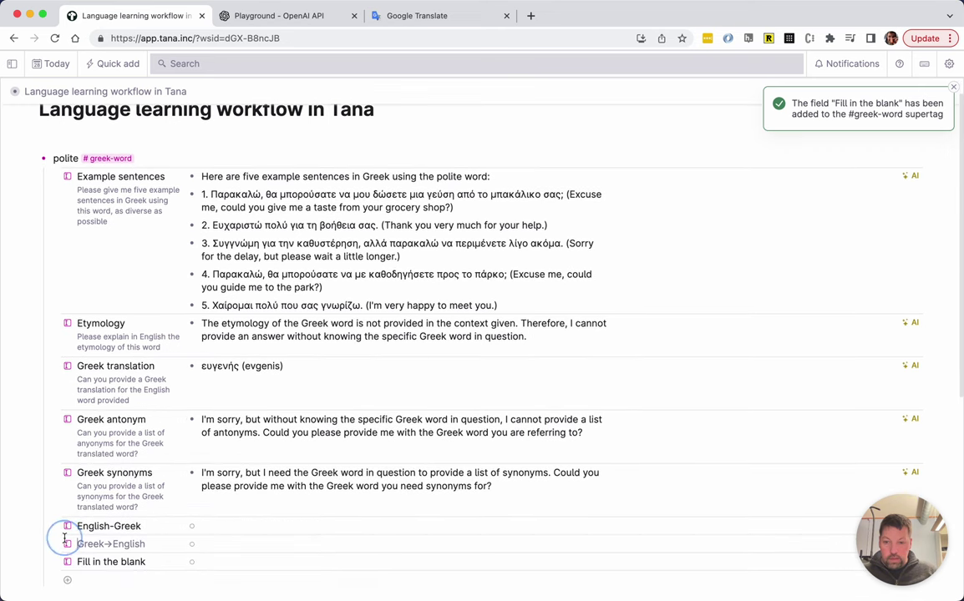
- Open the English-Greek field's configuration and make it an AI-enhanced field
{"action": "left_click", "coordinate": [68, 526], "text": "super"}
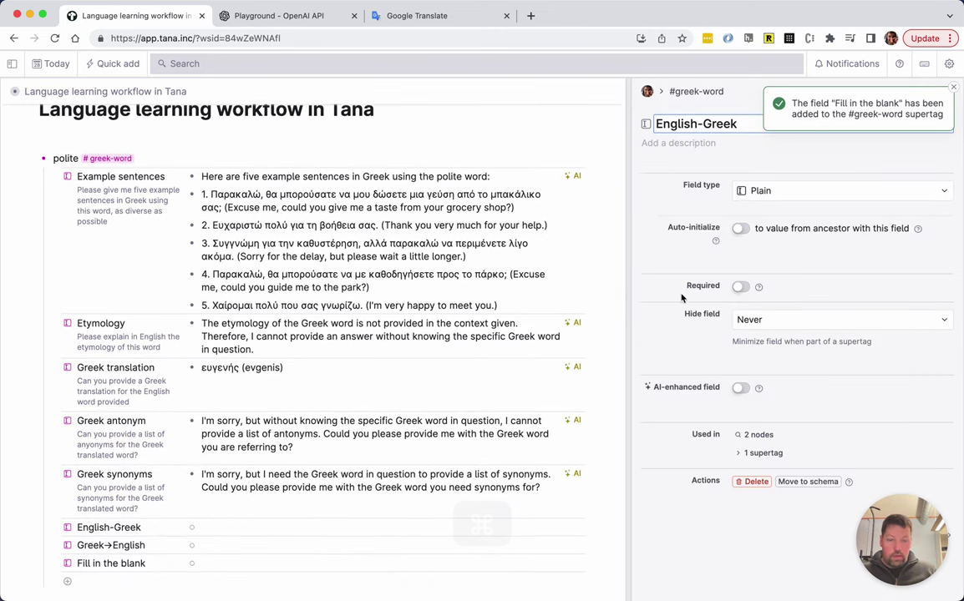
{"action": "scroll", "coordinate": [434, 236], "scroll_direction": "down", "scroll_amount": 8}
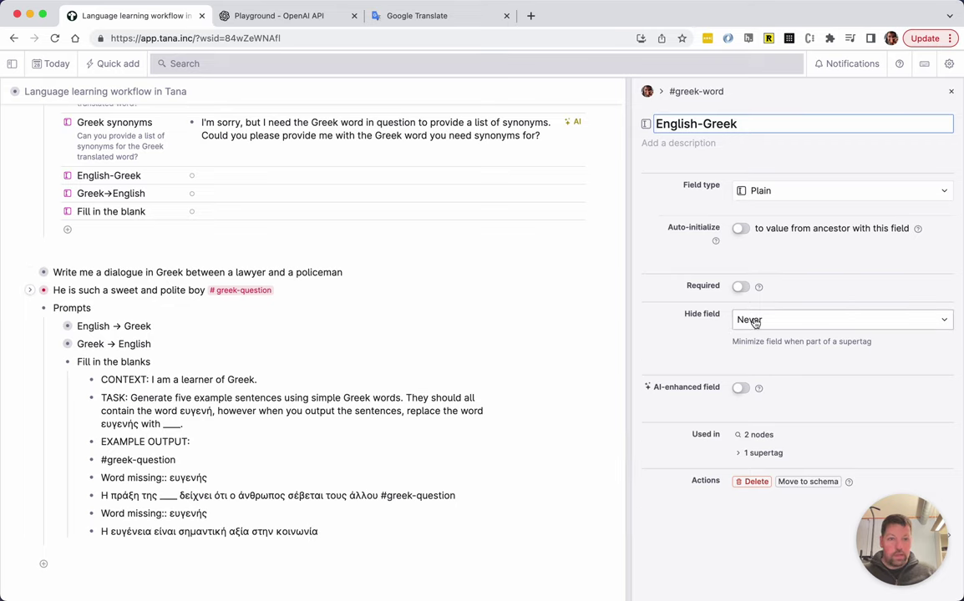
{"action": "left_click", "coordinate": [738, 389]}
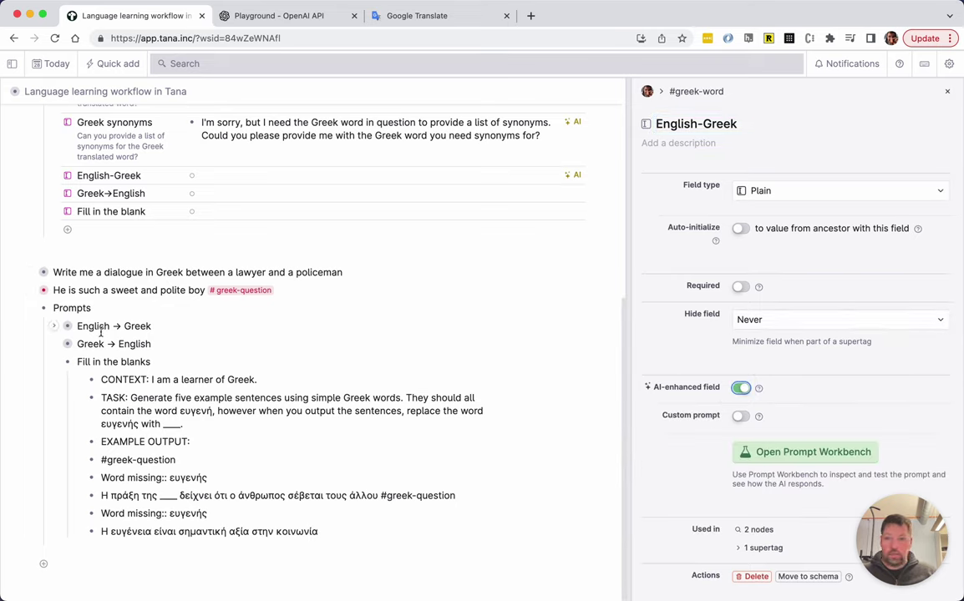
- Enable a custom prompt for the English-Greek field, paste in the "English → Greek" prompt nodes as references, and close the configuration
{"action": "left_click", "coordinate": [54, 327]}
{"action": "left_click_drag", "start_coordinate": [100, 346], "coordinate": [163, 457]}
{"action": "key", "text": "super+c"}
{"action": "left_click", "coordinate": [741, 416]}
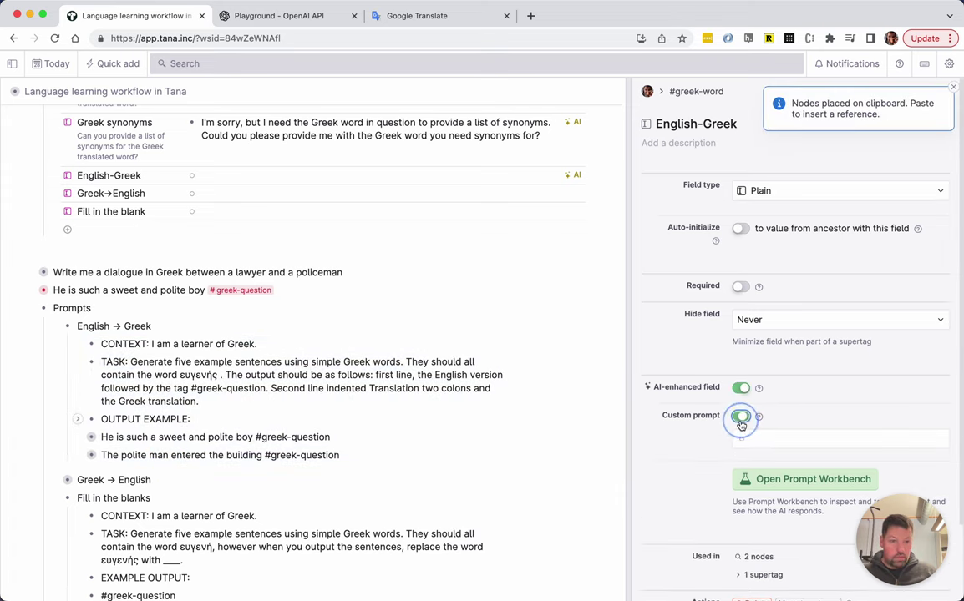
{"action": "key", "text": "super+v"}
{"action": "scroll", "coordinate": [775, 413], "scroll_direction": "down", "scroll_amount": 4}
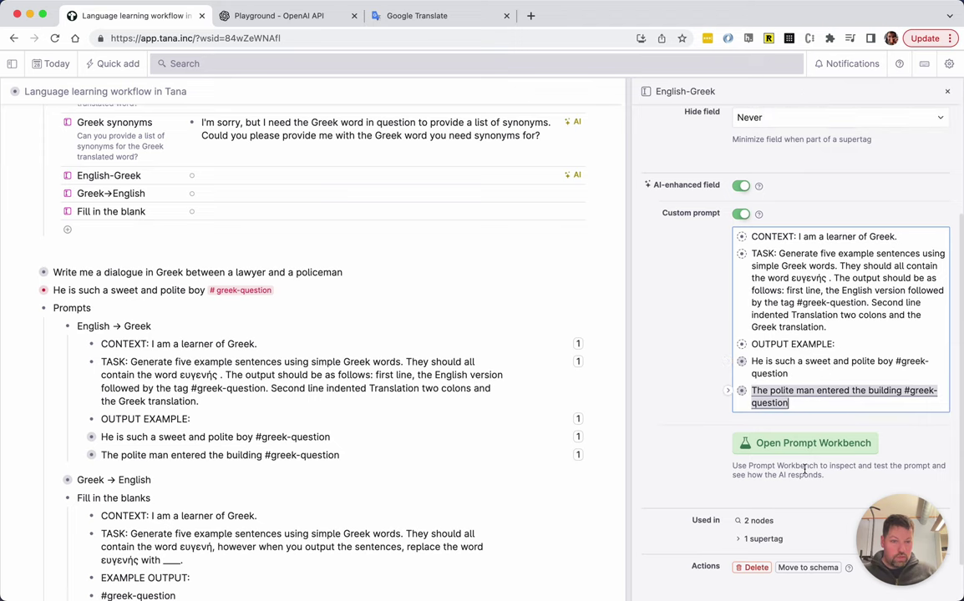
{"action": "scroll", "coordinate": [774, 250], "scroll_direction": "up", "scroll_amount": 2}
{"action": "scroll", "coordinate": [775, 250], "scroll_direction": "down", "scroll_amount": 2}
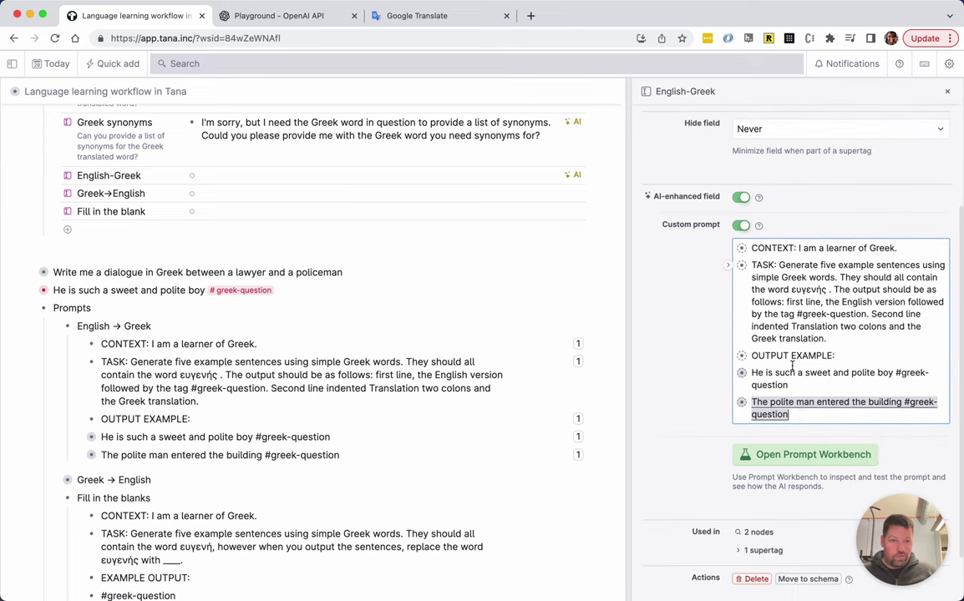
{"action": "scroll", "coordinate": [502, 197], "scroll_direction": "up", "scroll_amount": 4}
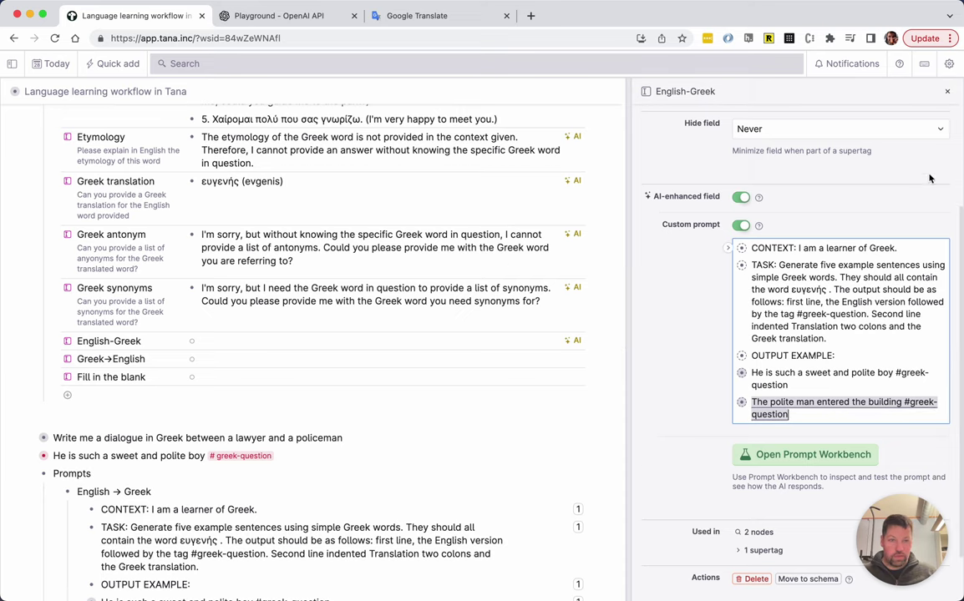
{"action": "left_click", "coordinate": [949, 93]}
- Rename the English-Greek field to "English→Greek" in its configuration and close the configuration
{"action": "scroll", "coordinate": [452, 376], "scroll_direction": "down", "scroll_amount": 1}
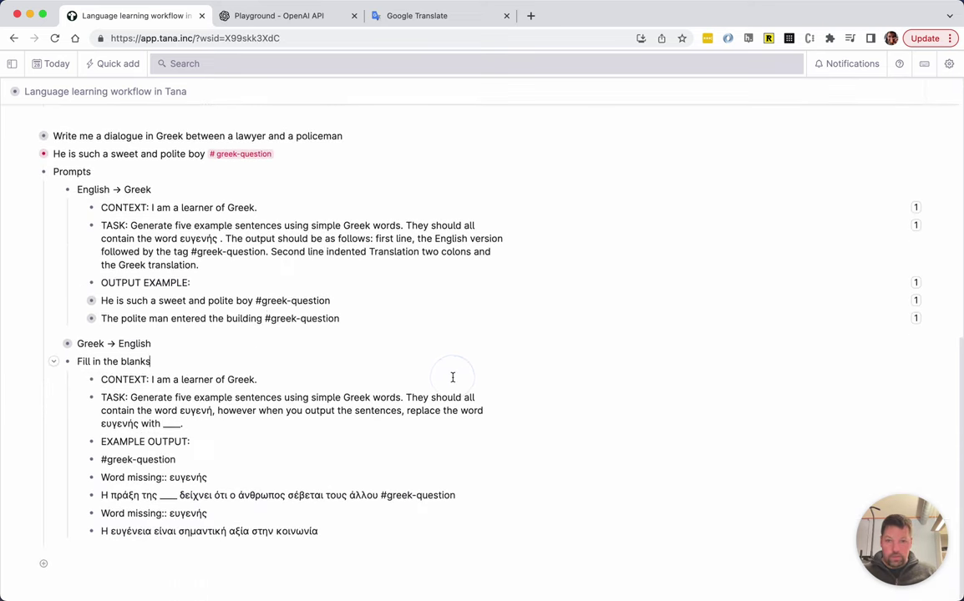
{"action": "scroll", "coordinate": [452, 374], "scroll_direction": "up", "scroll_amount": 3}
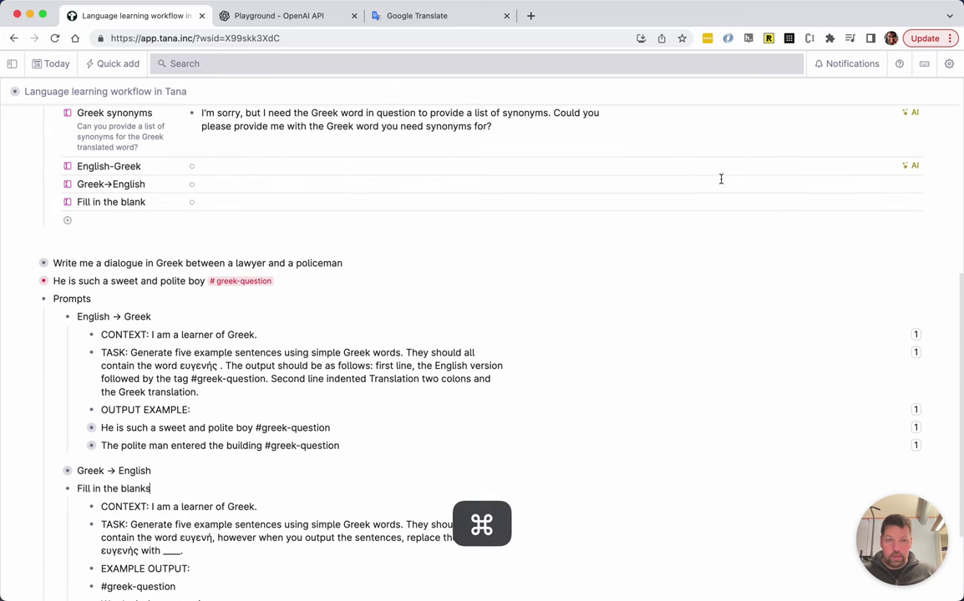
{"action": "left_click", "coordinate": [67, 166], "text": "super"}
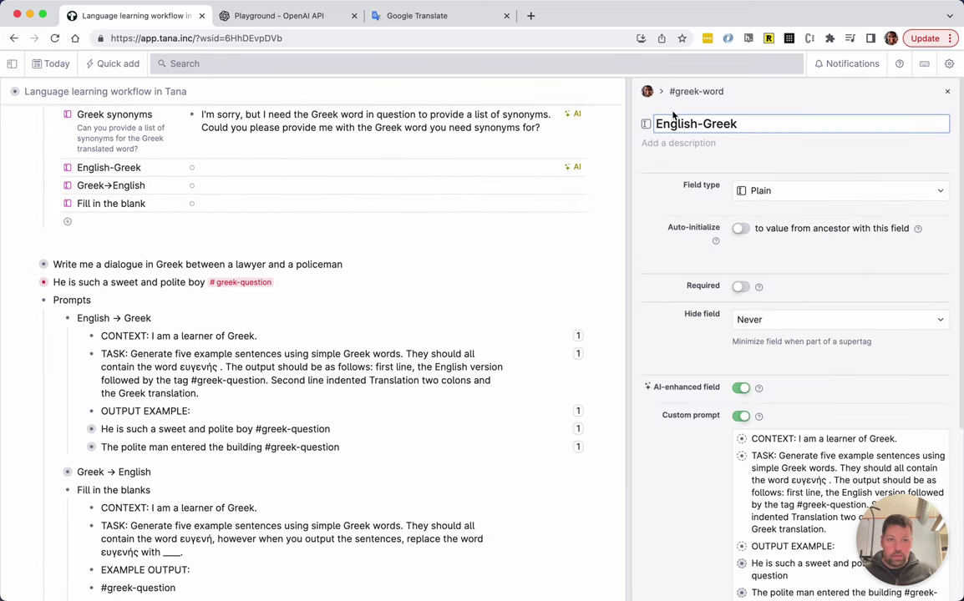
{"action": "left_click", "coordinate": [700, 123]}
{"action": "key", "text": "BackSpace"}
{"action": "type", "text": "->"}
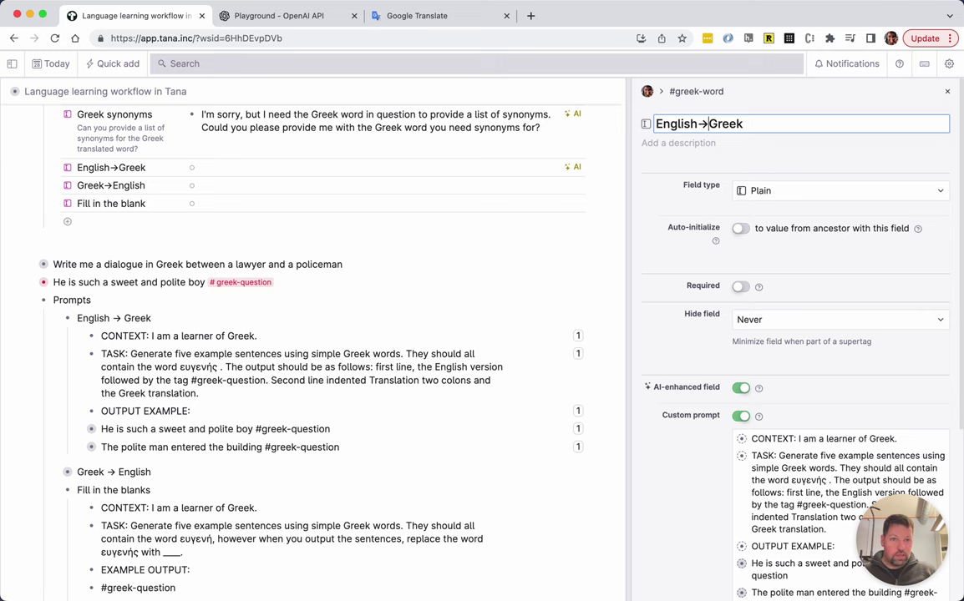
{"action": "left_click", "coordinate": [948, 93]}
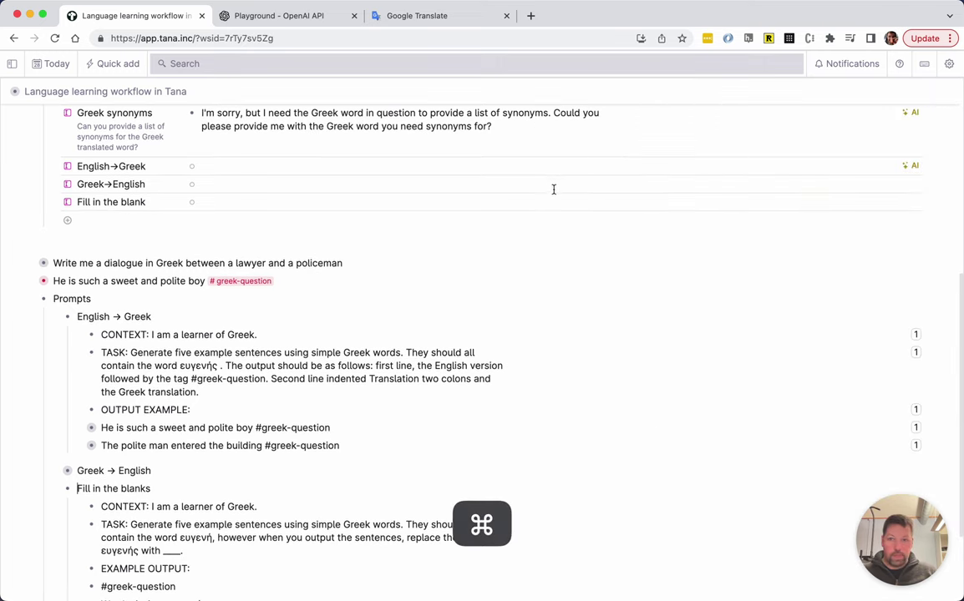
- Open the Greek→English field's configuration, make it an AI-enhanced field and enable a custom prompt
{"action": "left_click", "coordinate": [67, 185], "text": "super"}
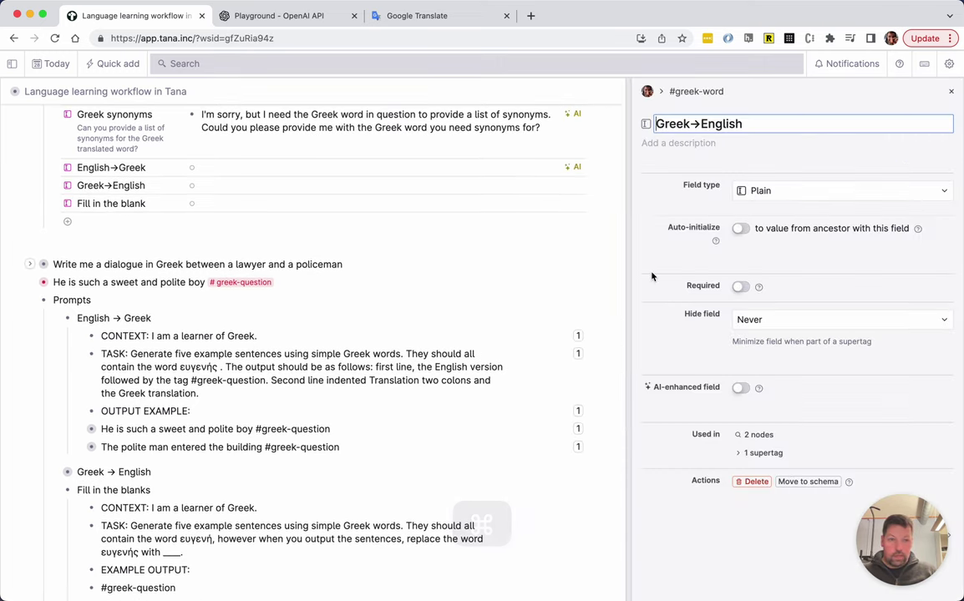
{"action": "left_click", "coordinate": [739, 388]}
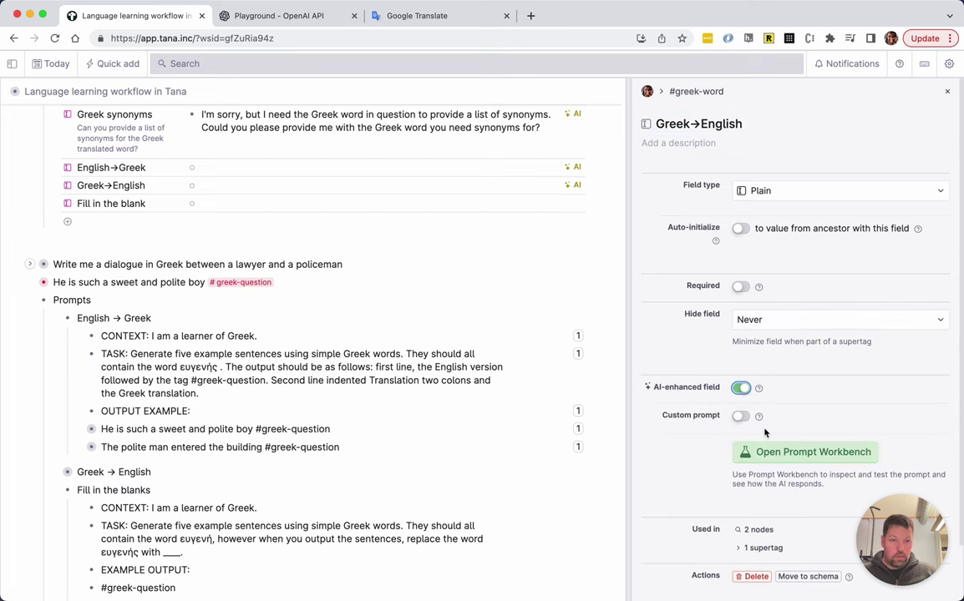
{"action": "left_click", "coordinate": [740, 415]}
- Expand the "Greek → English" prompt, select its nodes and paste the copied "English → Greek" node references below them
{"action": "scroll", "coordinate": [73, 317], "scroll_direction": "down", "scroll_amount": 3}
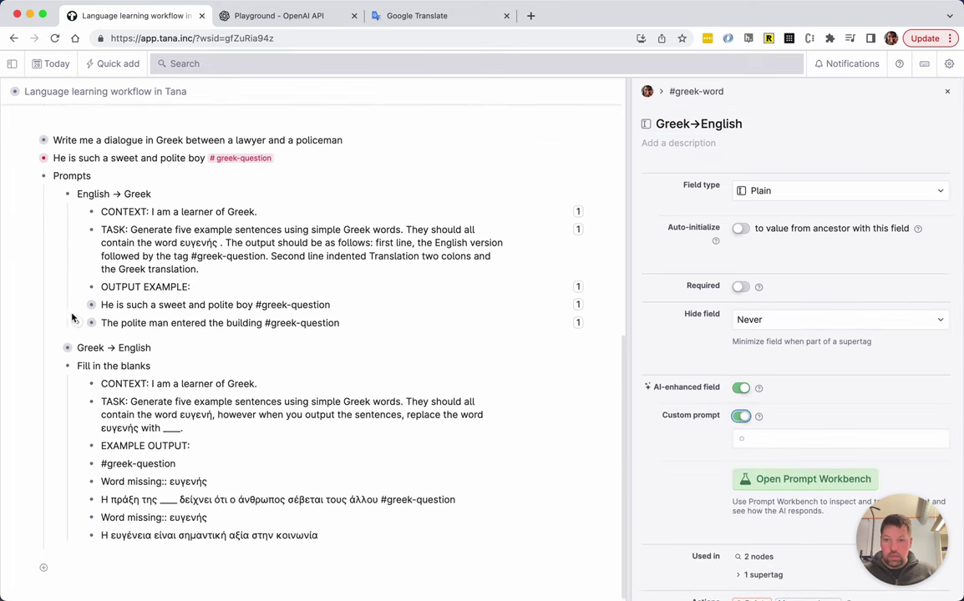
{"action": "left_click", "coordinate": [53, 347]}
{"action": "left_click_drag", "start_coordinate": [83, 327], "coordinate": [143, 476]}
{"action": "key", "text": "super+v"}
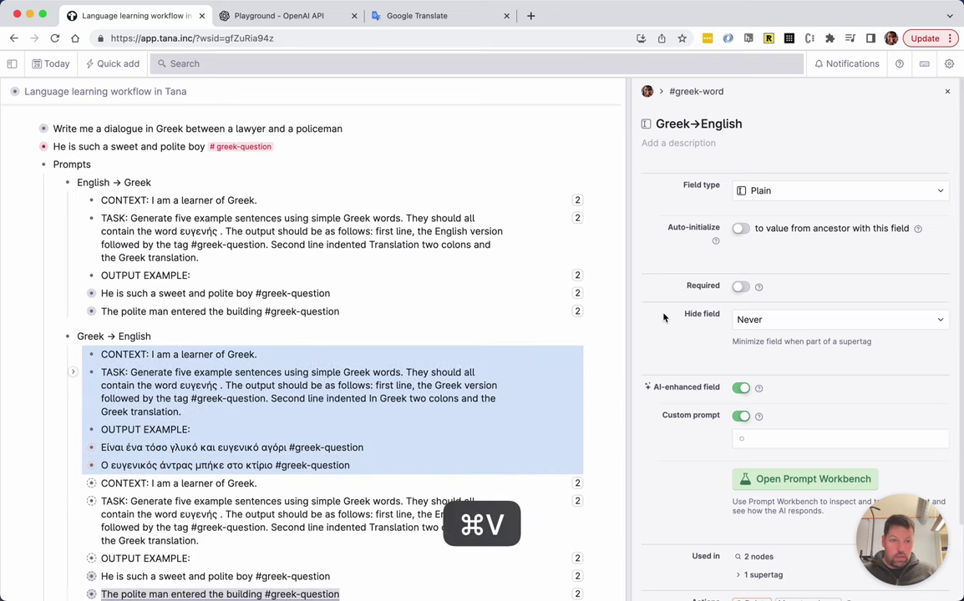
- Paste the copied prompt node references into the Greek→English field's custom prompt and close its configuration
{"action": "left_click", "coordinate": [756, 441]}
{"action": "key", "text": "super+v"}
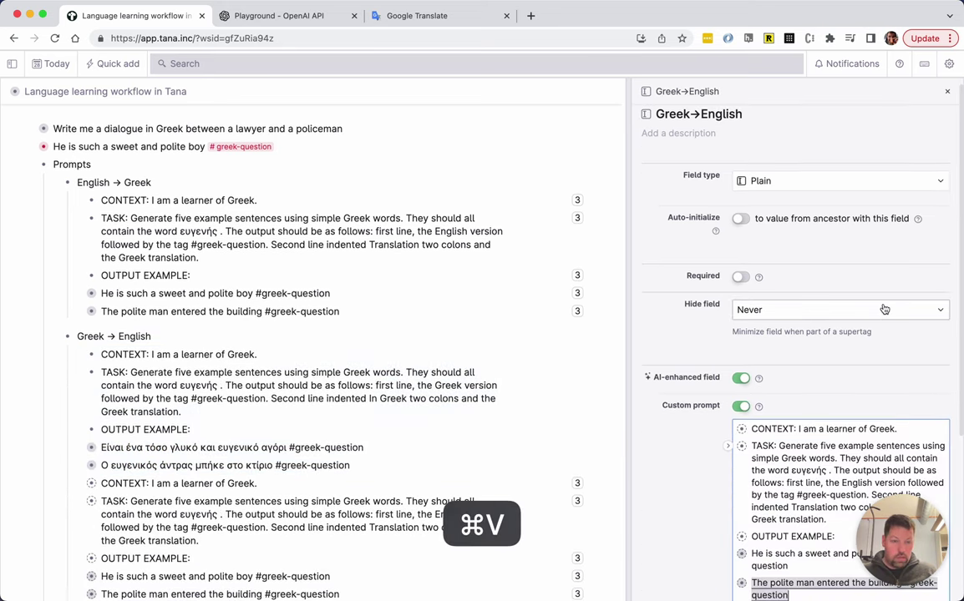
{"action": "left_click", "coordinate": [946, 92]}
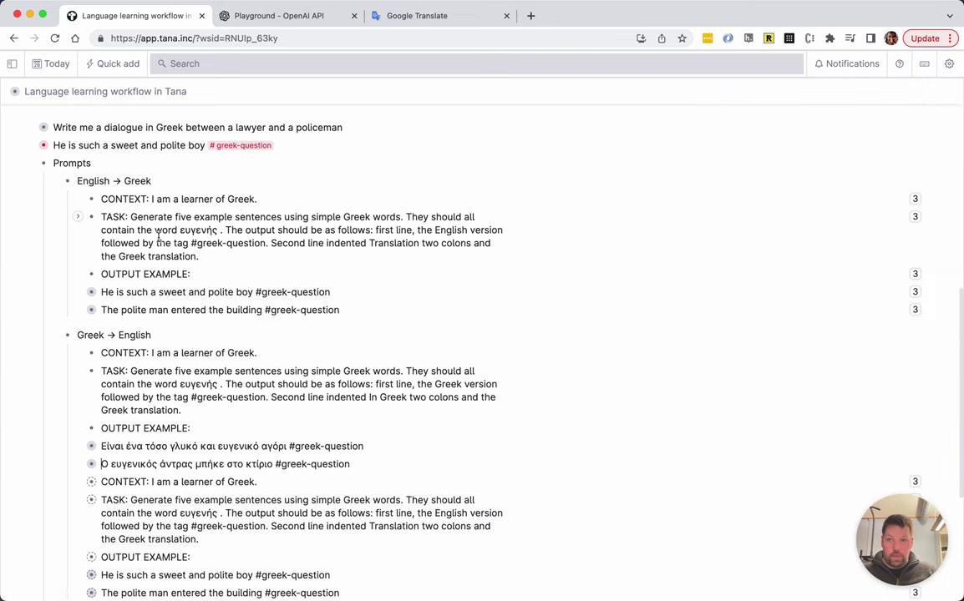
- Open the "Fill in the blank" field's configuration and make it an AI-enhanced field
{"action": "scroll", "coordinate": [48, 148], "scroll_direction": "up", "scroll_amount": 3}
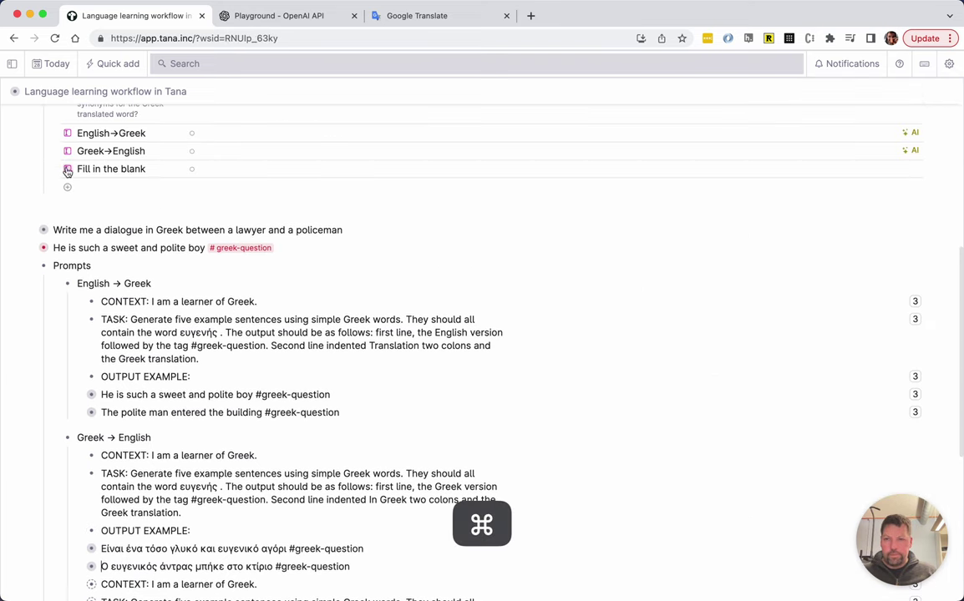
{"action": "left_click", "coordinate": [68, 170], "text": "super"}
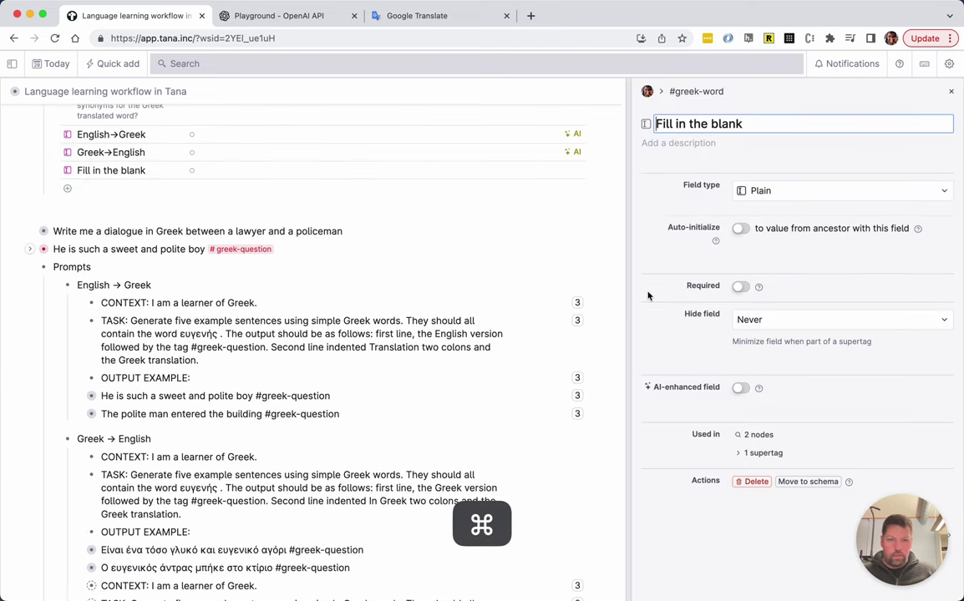
{"action": "left_click", "coordinate": [739, 388]}
- Enable a custom prompt for the "Fill in the blank" field, paste in the "Fill in the blanks" prompt nodes as references, and close the configuration
{"action": "scroll", "coordinate": [205, 334], "scroll_direction": "down", "scroll_amount": 5}
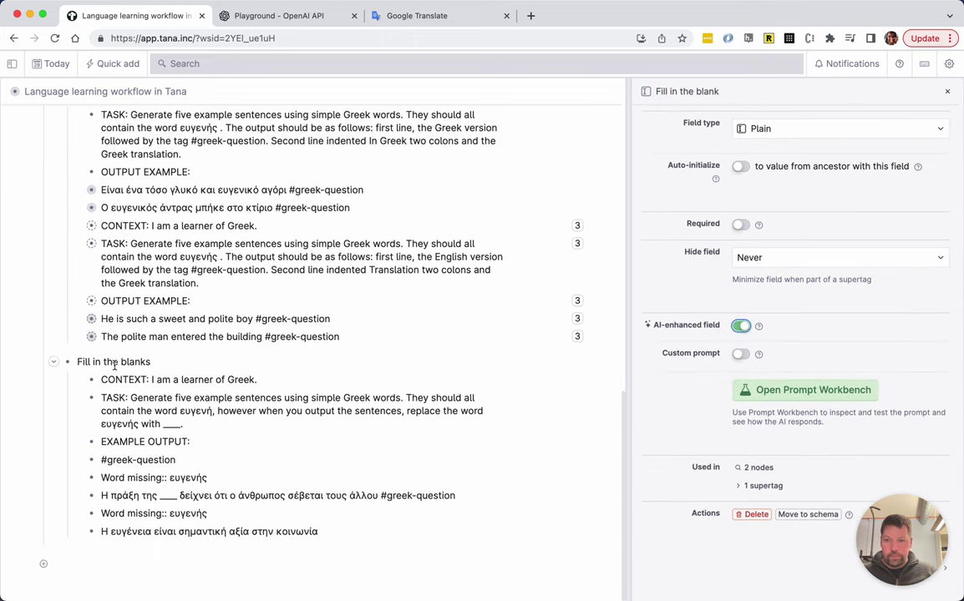
{"action": "left_click_drag", "start_coordinate": [101, 375], "coordinate": [344, 552]}
{"action": "key", "text": "super+c"}
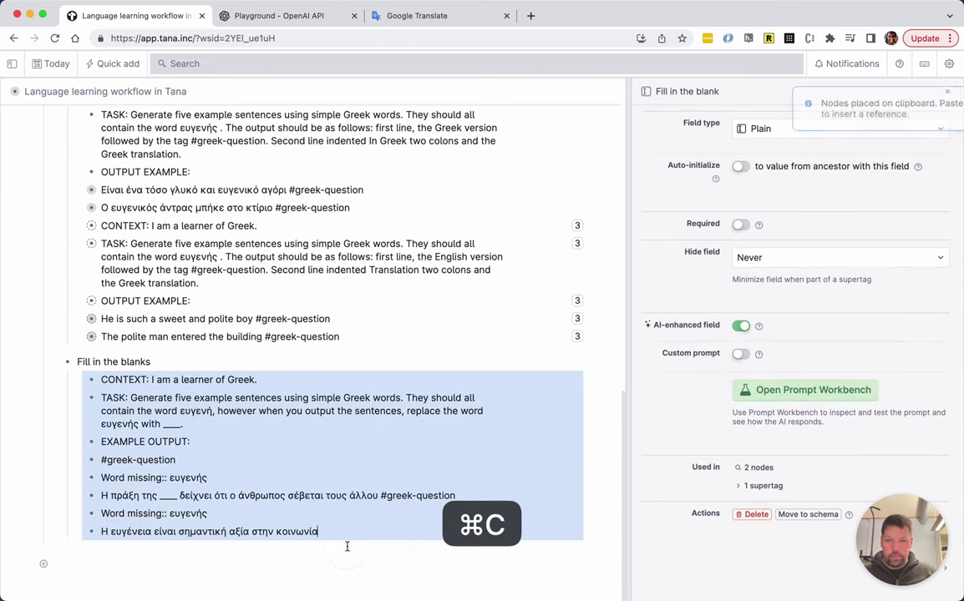
{"action": "left_click", "coordinate": [740, 354]}
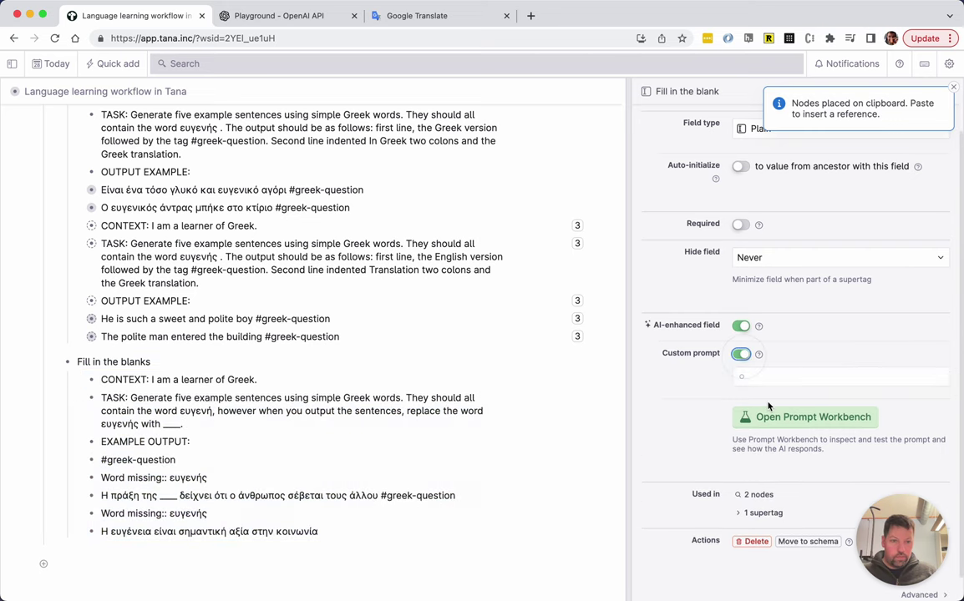
{"action": "key", "text": "super+v"}
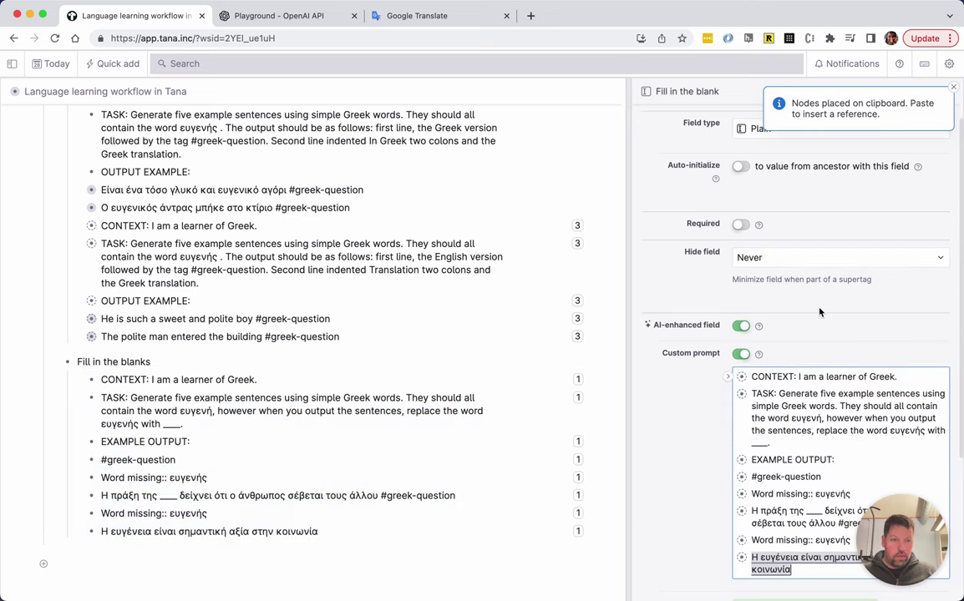
{"action": "scroll", "coordinate": [877, 232], "scroll_direction": "up", "scroll_amount": 2}
{"action": "left_click", "coordinate": [952, 89]}
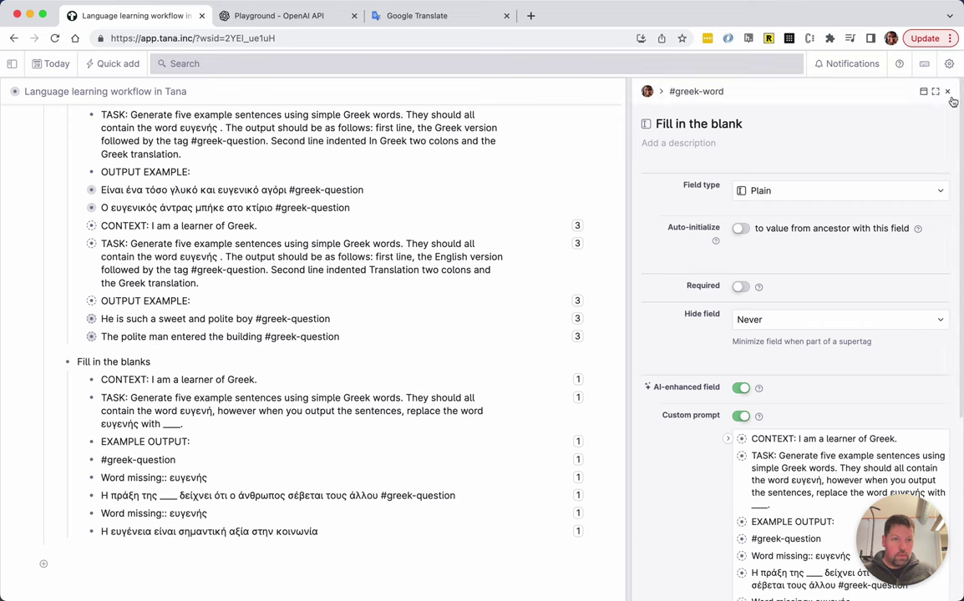
{"action": "left_click", "coordinate": [949, 95]}
- Open the Prompt Workbench for the English→Greek field of the "polite" node
{"action": "scroll", "coordinate": [501, 250], "scroll_direction": "up", "scroll_amount": 10}
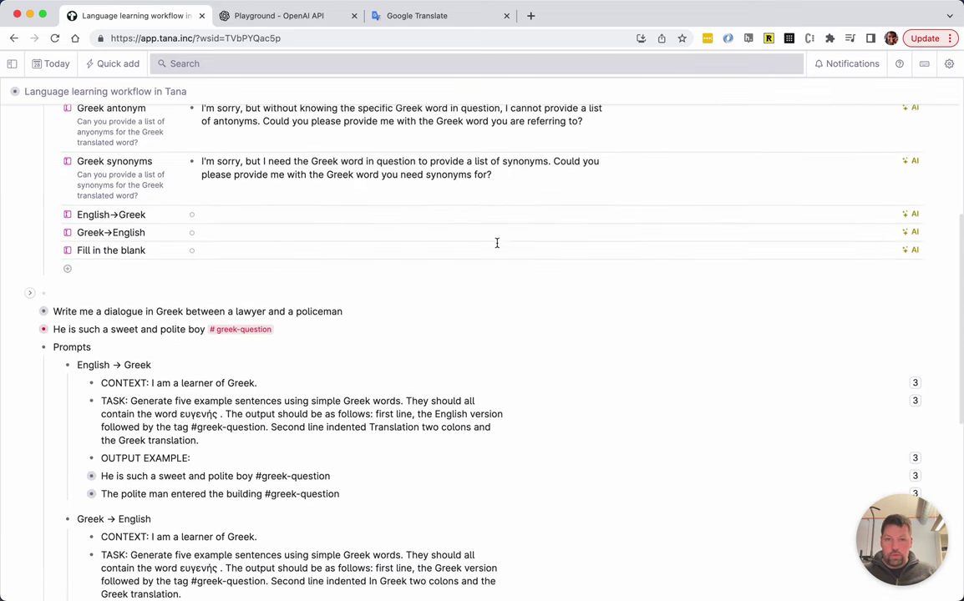
{"action": "scroll", "coordinate": [507, 283], "scroll_direction": "down", "scroll_amount": 2}
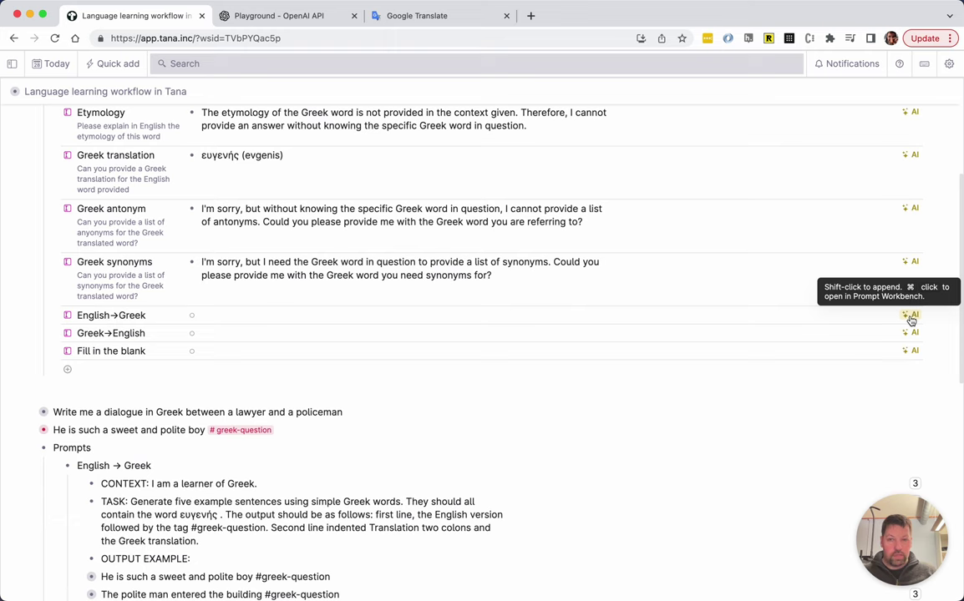
{"action": "scroll", "coordinate": [167, 222], "scroll_direction": "up", "scroll_amount": 4}
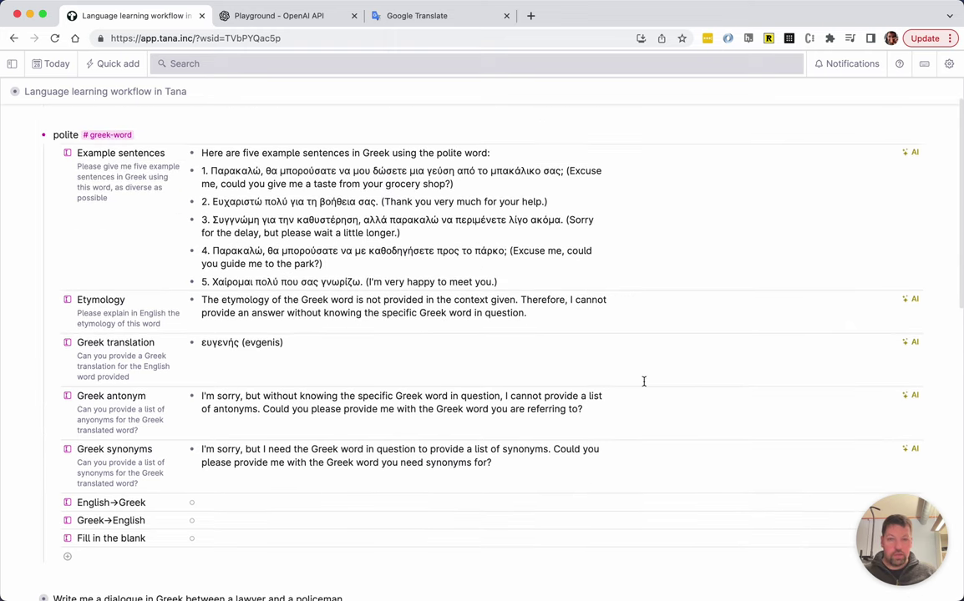
{"action": "scroll", "coordinate": [757, 408], "scroll_direction": "down", "scroll_amount": 2}
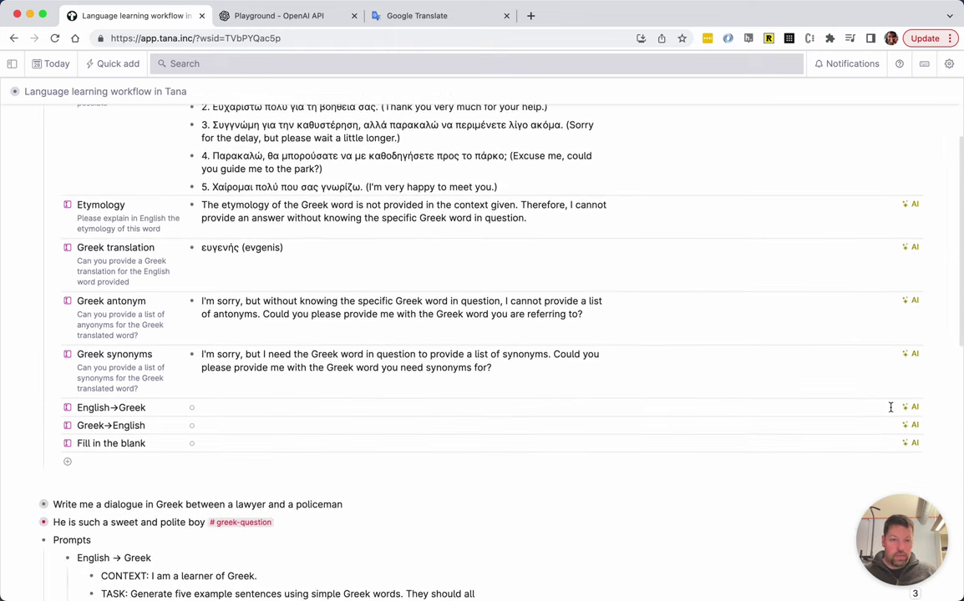
{"action": "left_click", "coordinate": [910, 409], "text": "super"}
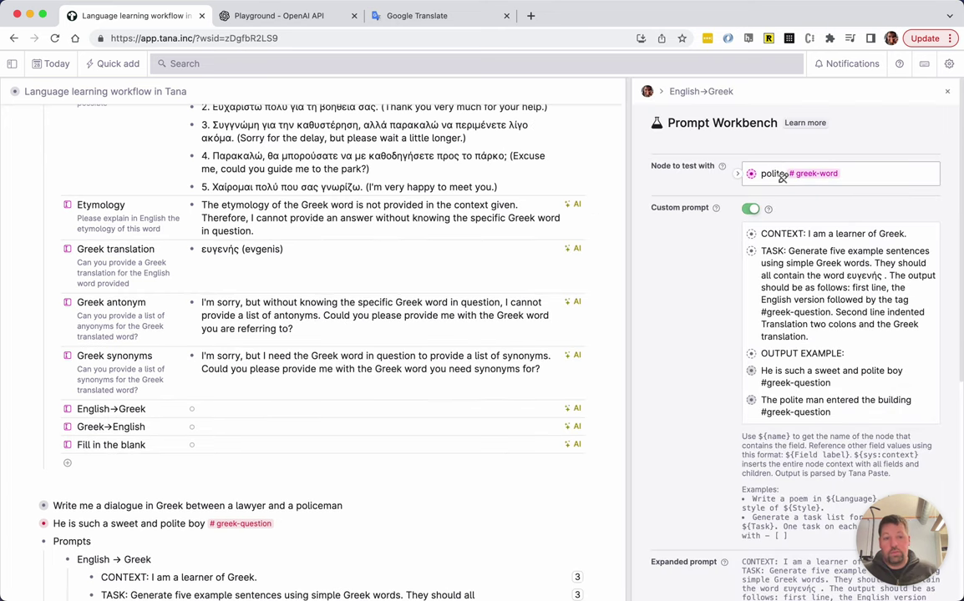
- Turn the referenced "OUTPUT EXAMPLE:" node and its two example sentences in the custom prompt into original nodes with "Bring referenced node here"
{"action": "left_click_drag", "start_coordinate": [908, 548], "coordinate": [485, 537]}
{"action": "scroll", "coordinate": [791, 394], "scroll_direction": "down", "scroll_amount": 1}
{"action": "scroll", "coordinate": [790, 394], "scroll_direction": "down", "scroll_amount": 3}
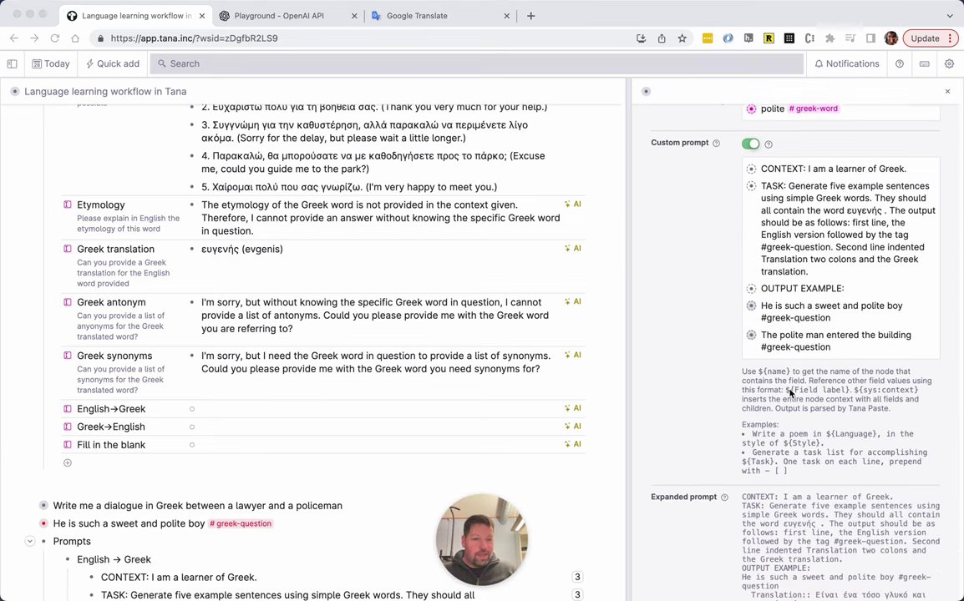
{"action": "scroll", "coordinate": [790, 394], "scroll_direction": "down", "scroll_amount": 3}
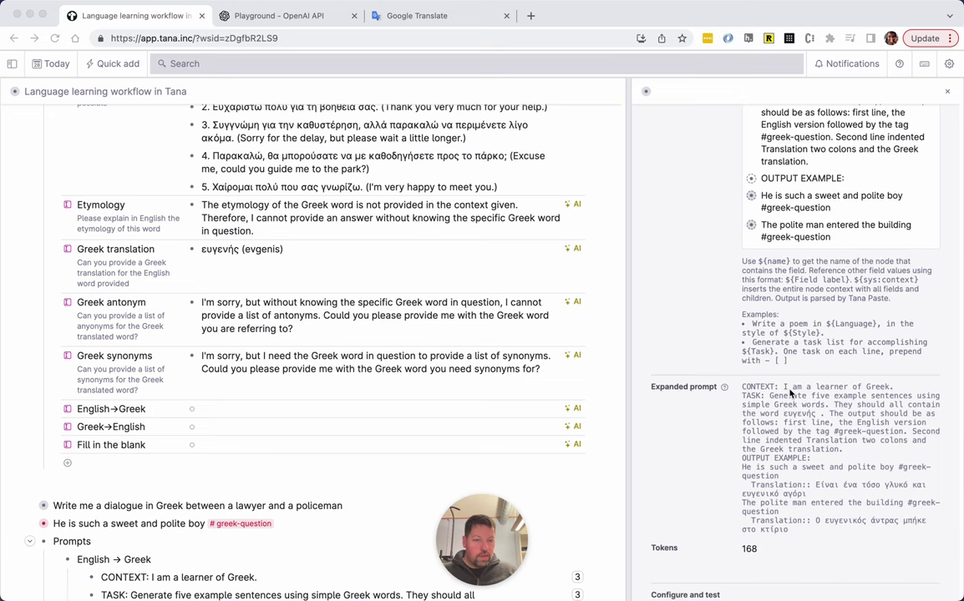
{"action": "left_click_drag", "start_coordinate": [784, 209], "coordinate": [764, 233]}
{"action": "key", "text": "super+k"}
{"action": "type", "text": "bring"}
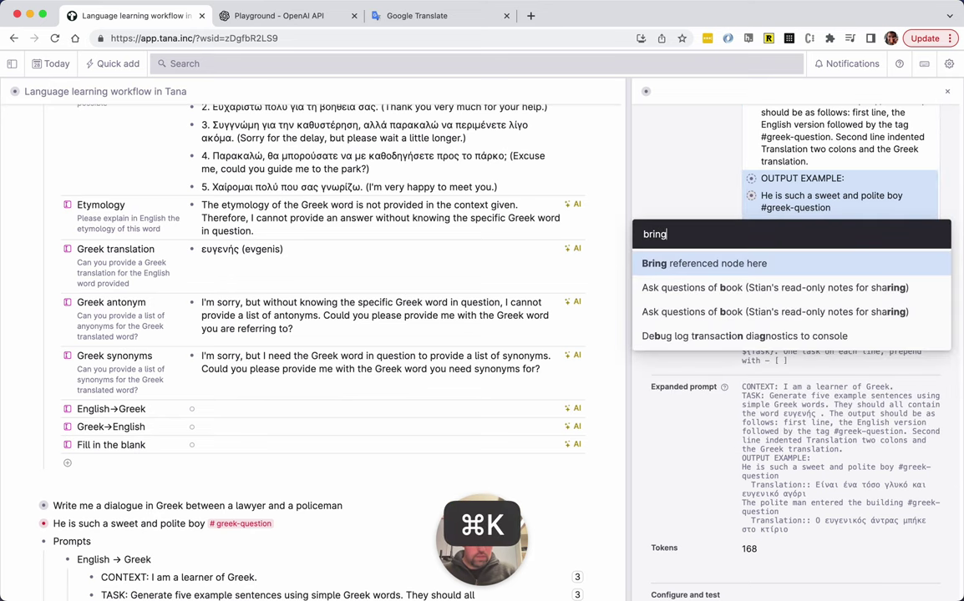
{"action": "key", "text": "Return"}
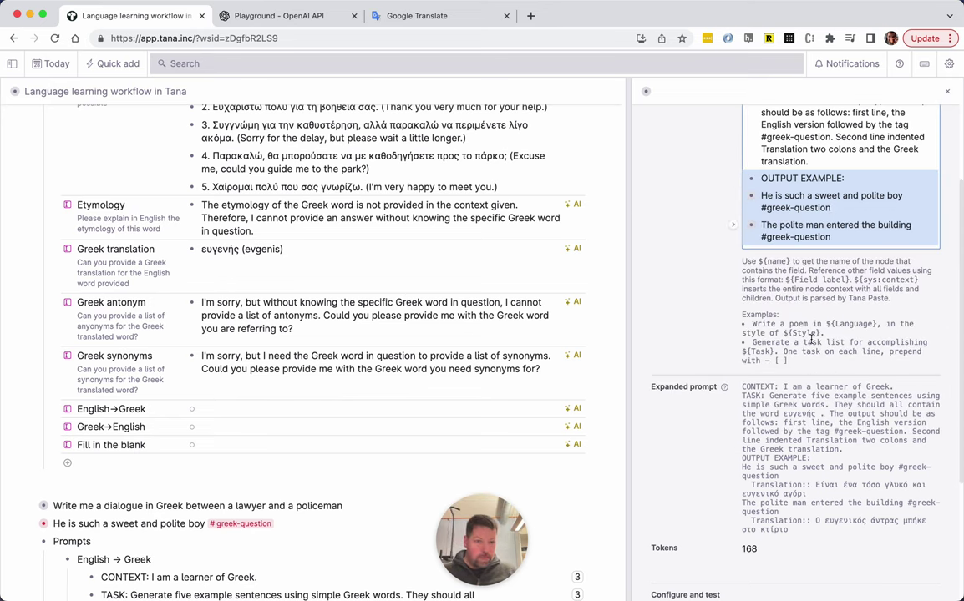
- Bring the referenced CONTEXT and TASK nodes into the English→Greek custom prompt as original nodes
{"action": "scroll", "coordinate": [809, 366], "scroll_direction": "up", "scroll_amount": 5}
{"action": "left_click", "coordinate": [899, 255]}
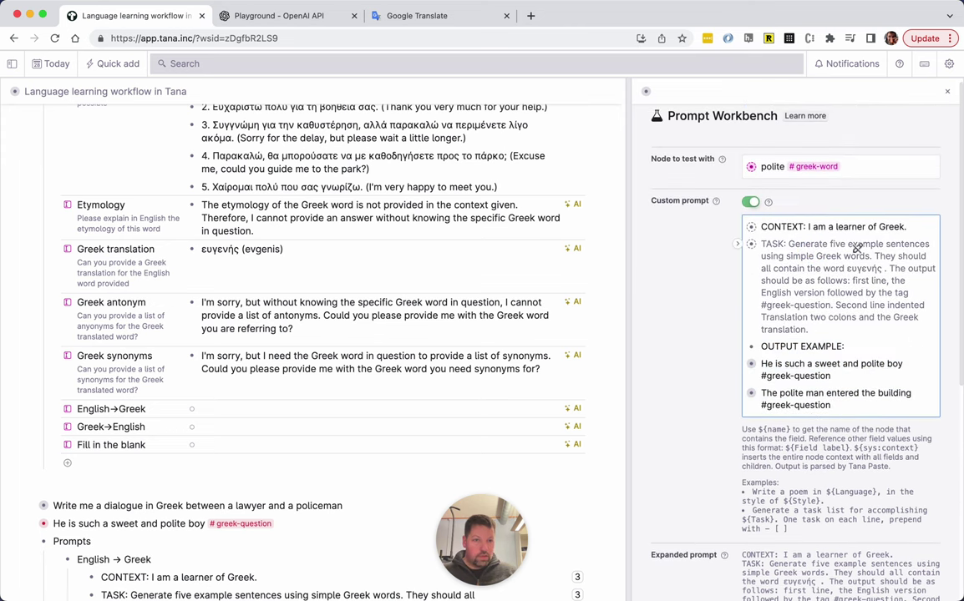
{"action": "left_click_drag", "start_coordinate": [841, 234], "coordinate": [684, 258]}
{"action": "key", "text": "super+k"}
{"action": "type", "text": "bring"}
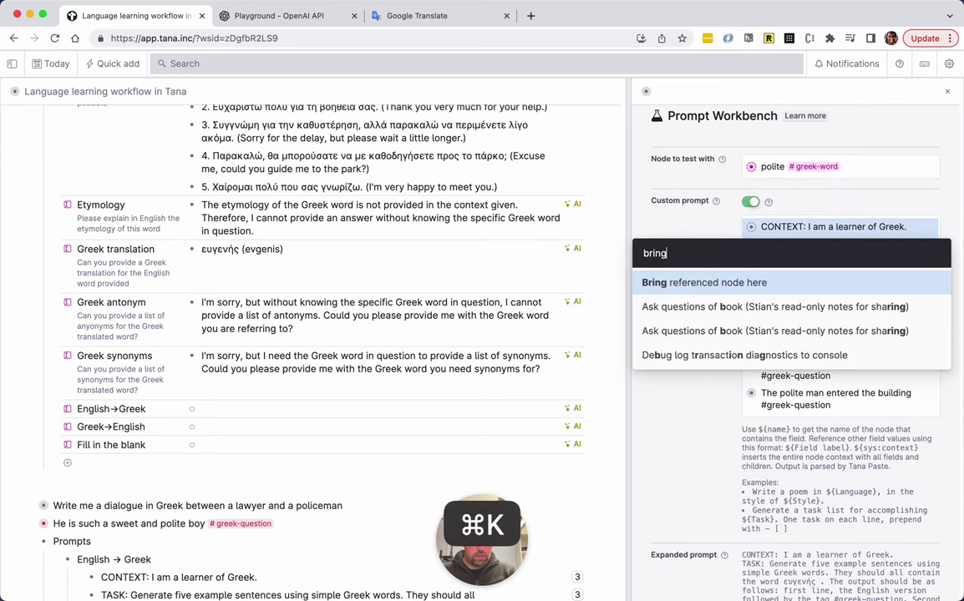
{"action": "key", "text": "Return"}
{"action": "left_click_drag", "start_coordinate": [831, 288], "coordinate": [828, 264]}
{"action": "key", "text": "Up"}
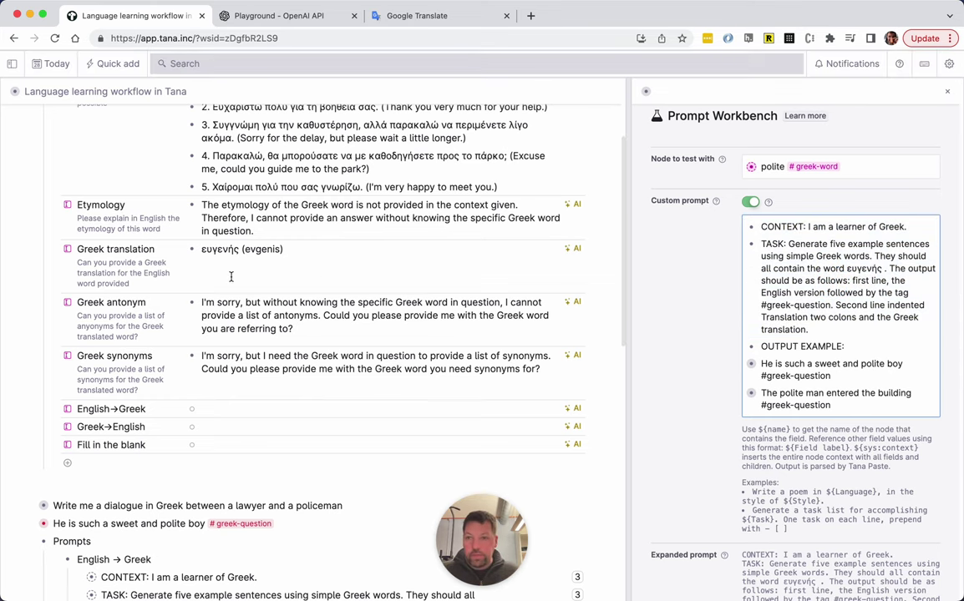
- Replace the hard-coded Greek word in the TASK node of the English→Greek custom prompt with ${Greek translation}
{"action": "scroll", "coordinate": [251, 276], "scroll_direction": "down", "scroll_amount": 1}
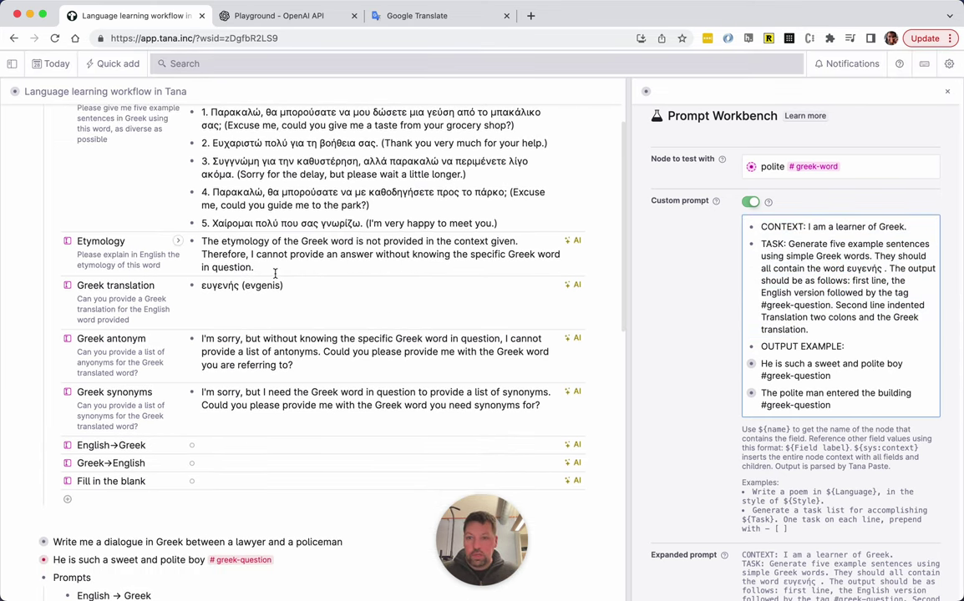
{"action": "scroll", "coordinate": [274, 274], "scroll_direction": "up", "scroll_amount": 1}
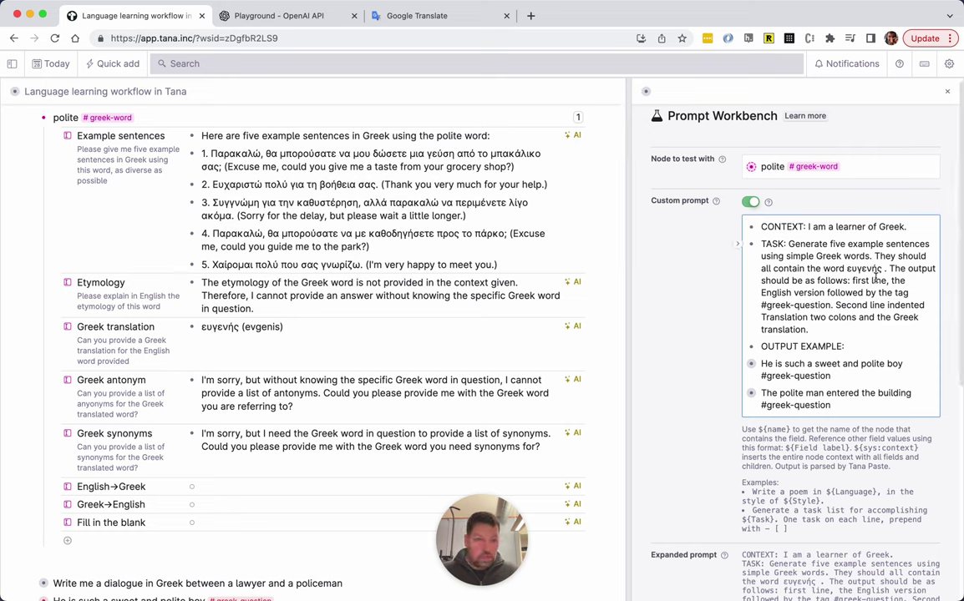
{"action": "key", "text": "Right"}
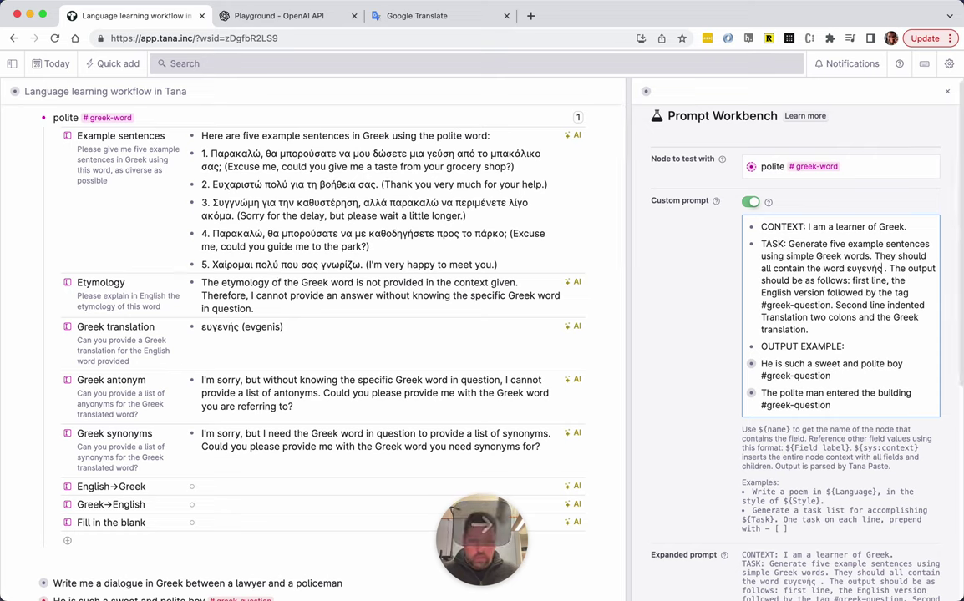
{"action": "key", "text": "alt+shift+Left"}
{"action": "type", "text": "${Gr"}
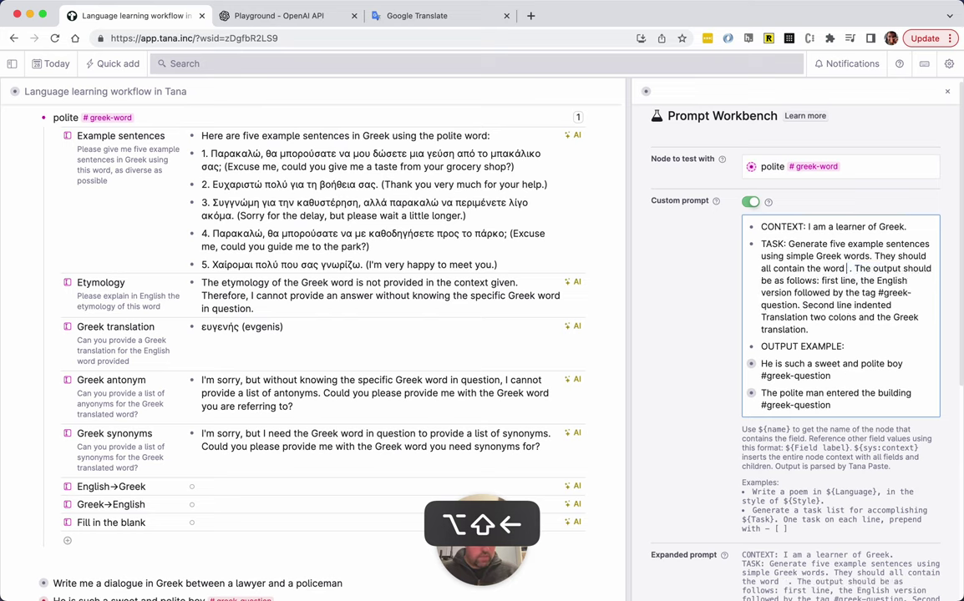
{"action": "type", "text": "eek translation{"}
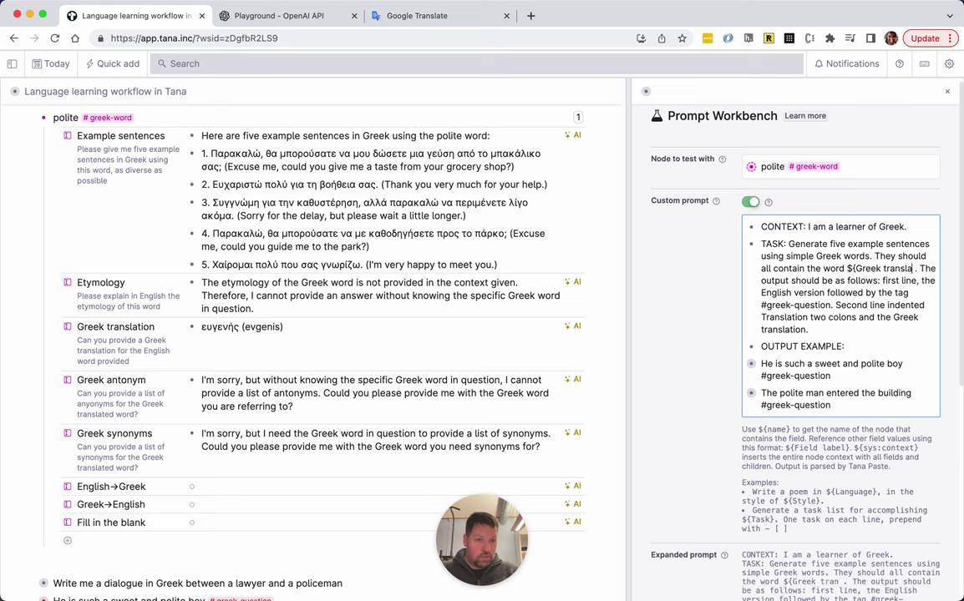
{"action": "key", "text": "BackSpace"}
{"action": "type", "text": "}"}
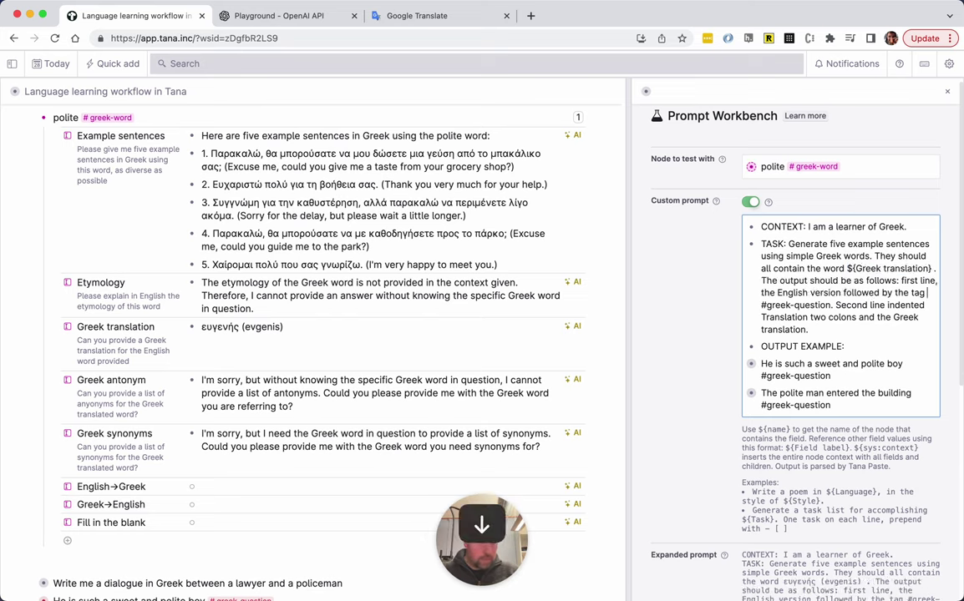
- Expand the "He is such a sweet and polite boy" example in the custom prompt to check its Translation line
{"action": "key", "text": "Down"}
{"action": "key", "text": "Down"}
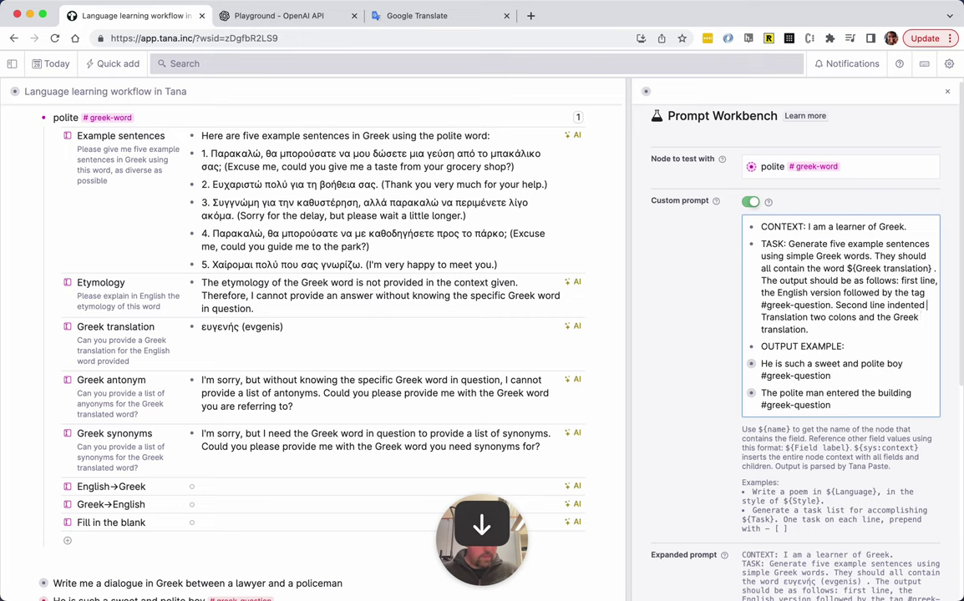
{"action": "key", "text": "alt+Left"}
{"action": "key", "text": "alt+Left"}
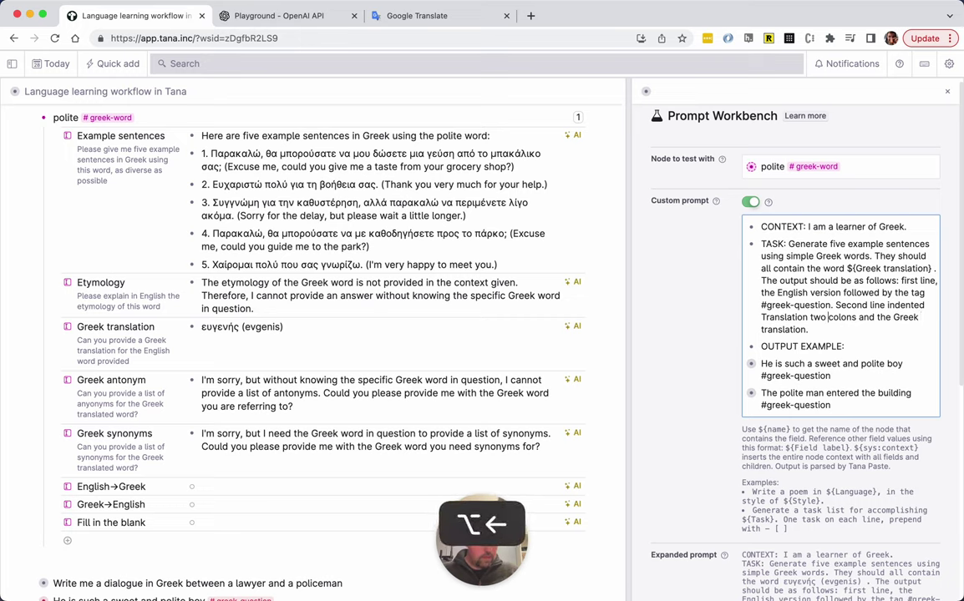
{"action": "key", "text": "Down"}
{"action": "key", "text": "Down"}
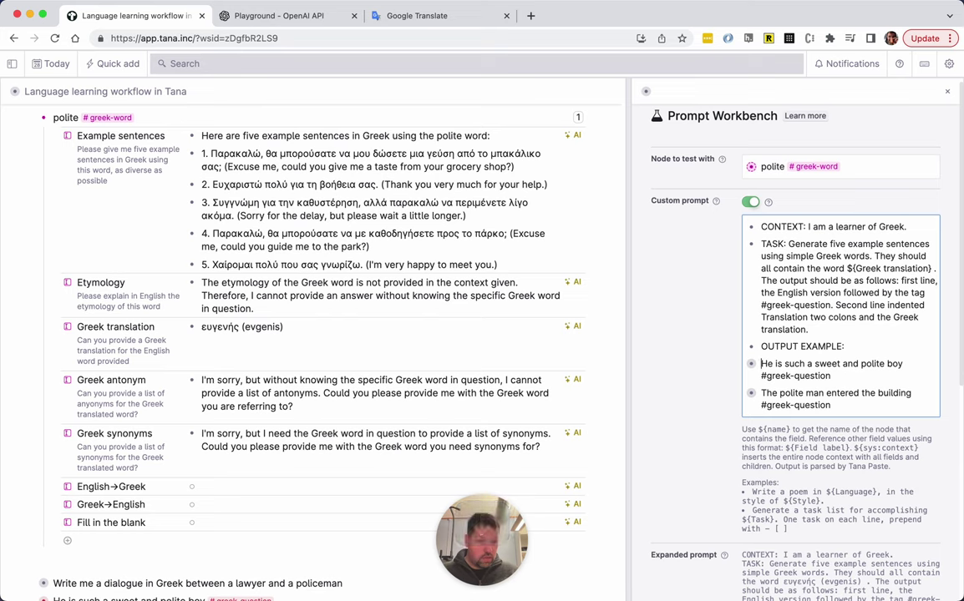
{"action": "key", "text": "super+Down"}
{"action": "key", "text": "Down"}
{"action": "key", "text": "Down"}
{"action": "key", "text": "Down"}
{"action": "key", "text": "Down"}
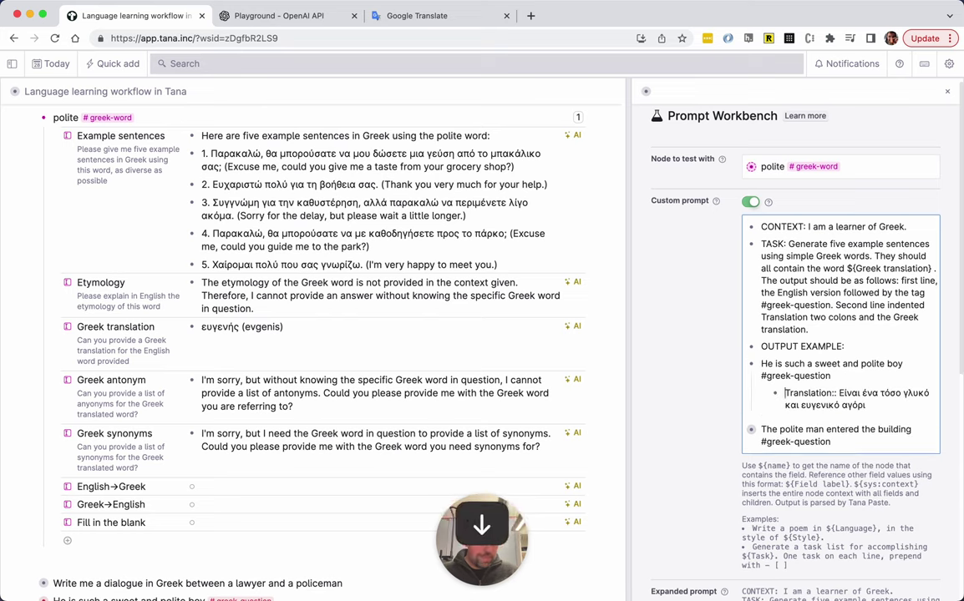
{"action": "key", "text": "Up"}
{"action": "key", "text": "Up"}
{"action": "key", "text": "Up"}
{"action": "key", "text": "Up"}
{"action": "key", "text": "Up"}
{"action": "key", "text": "Up"}
{"action": "key", "text": "Up"}
{"action": "key", "text": "Up"}
{"action": "key", "text": "Up"}
{"action": "key", "text": "Up"}
{"action": "key", "text": "Up"}
{"action": "key", "text": "Up"}
{"action": "key", "text": "Up"}
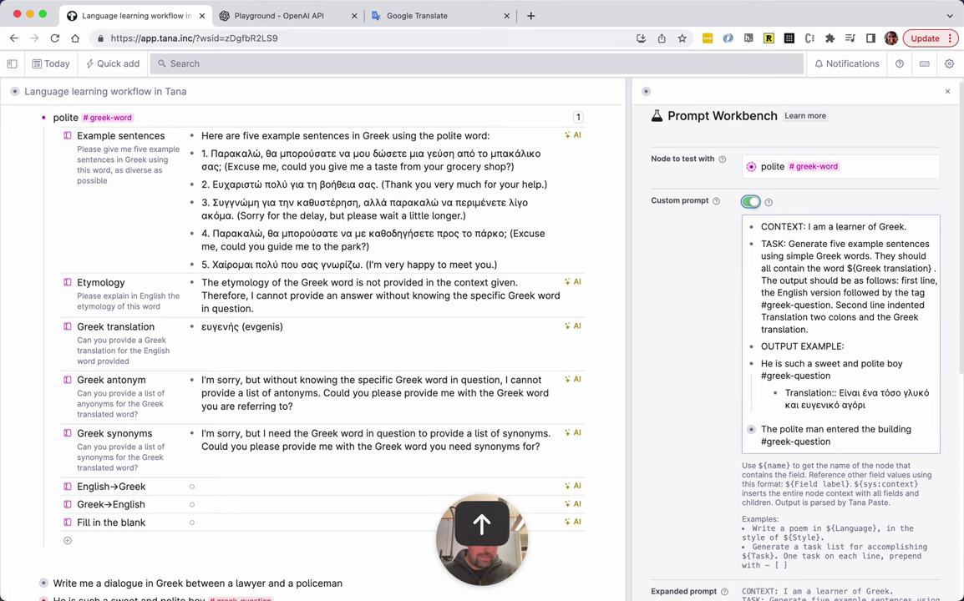
- Open the Greek translation field's Prompt Workbench and append ", only the Greek name, no English" to its custom prompt
{"action": "key", "text": "super"}
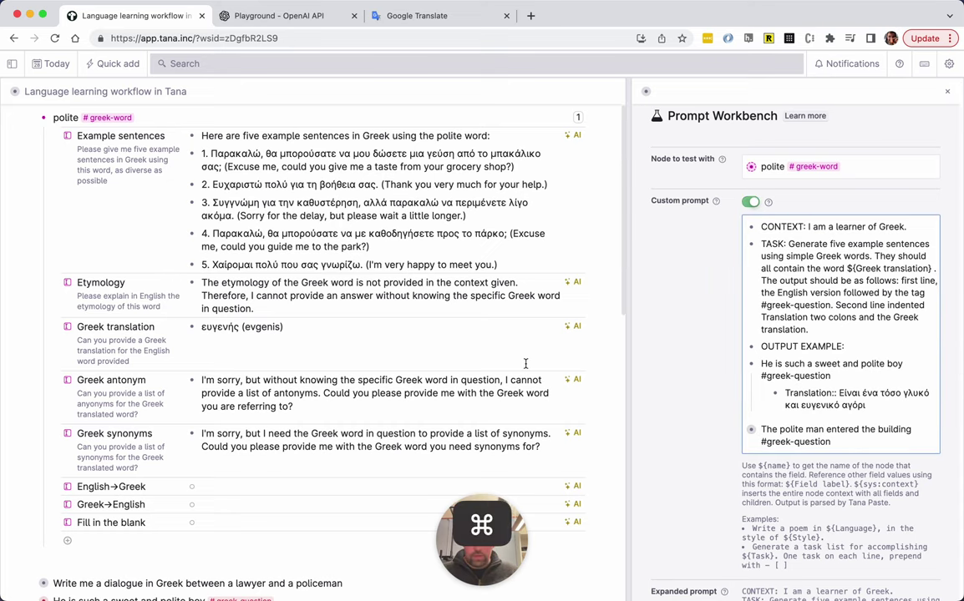
{"action": "left_click", "coordinate": [577, 332], "text": "super"}
{"action": "left_click", "coordinate": [518, 248]}
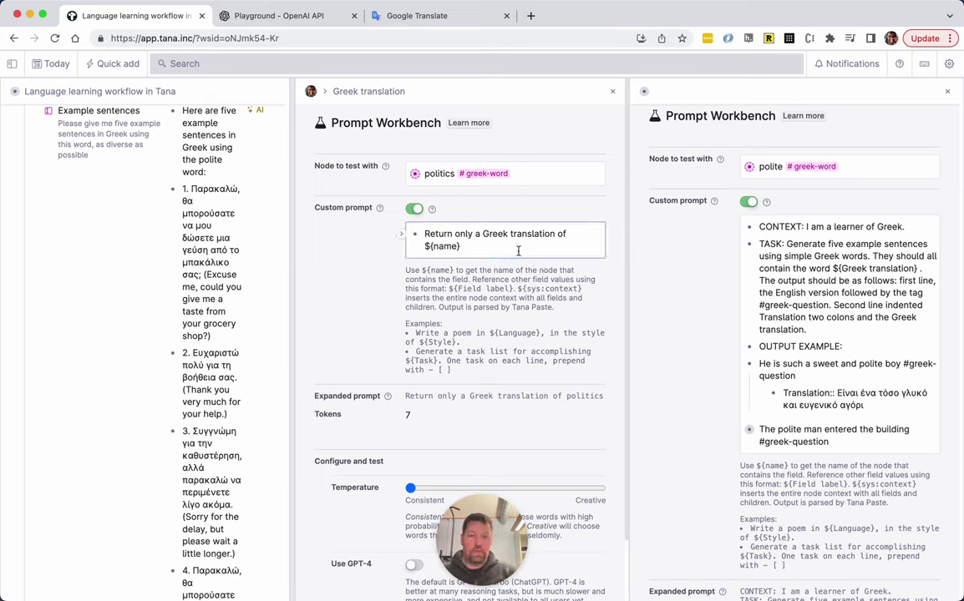
{"action": "type", "text": ", only t"}
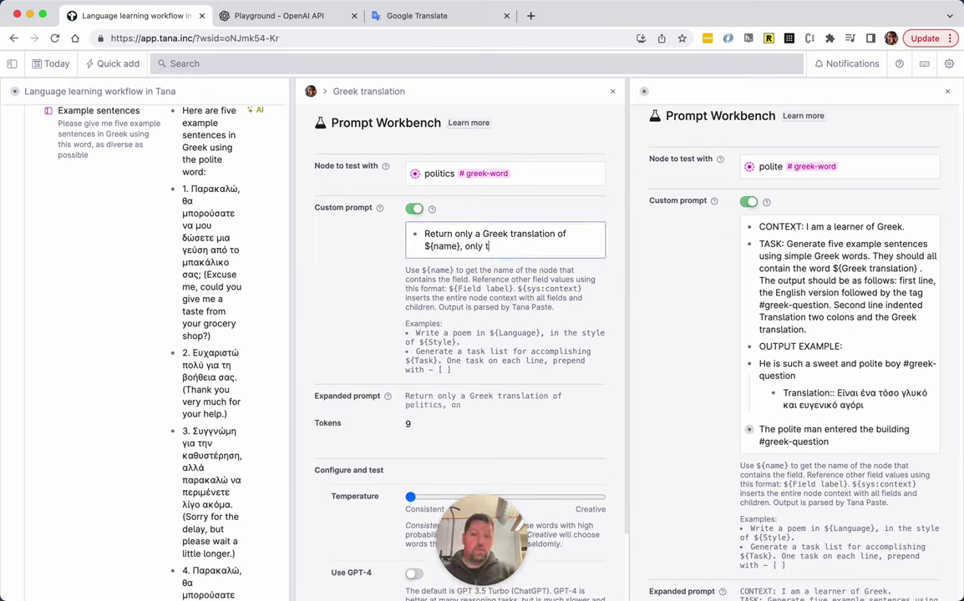
{"action": "type", "text": "he Greek name, no English"}
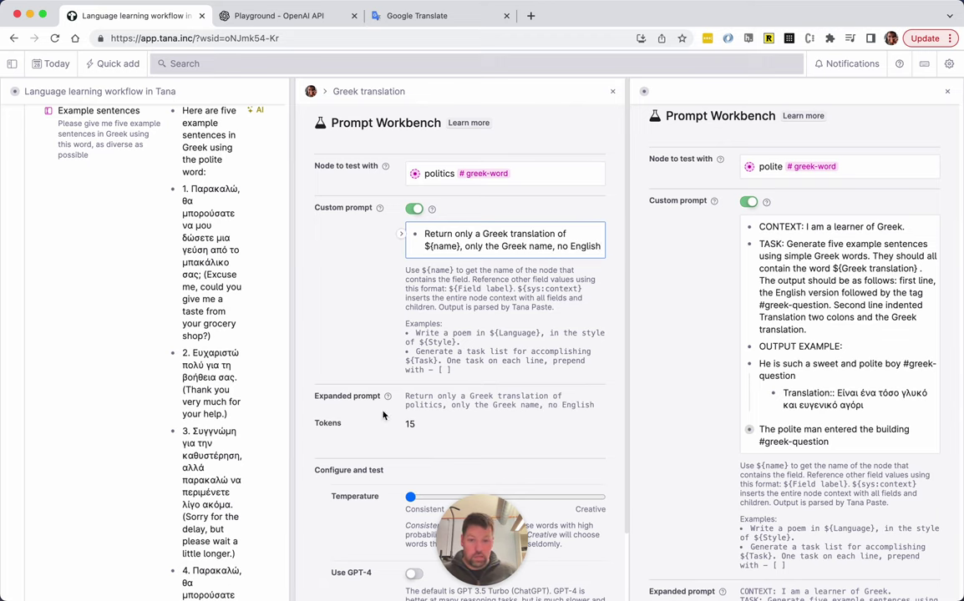
- Test the AI completion of the Greek translation prompt and close its Prompt Workbench
{"action": "left_click", "coordinate": [455, 469]}
{"action": "scroll", "coordinate": [454, 470], "scroll_direction": "down", "scroll_amount": 2}
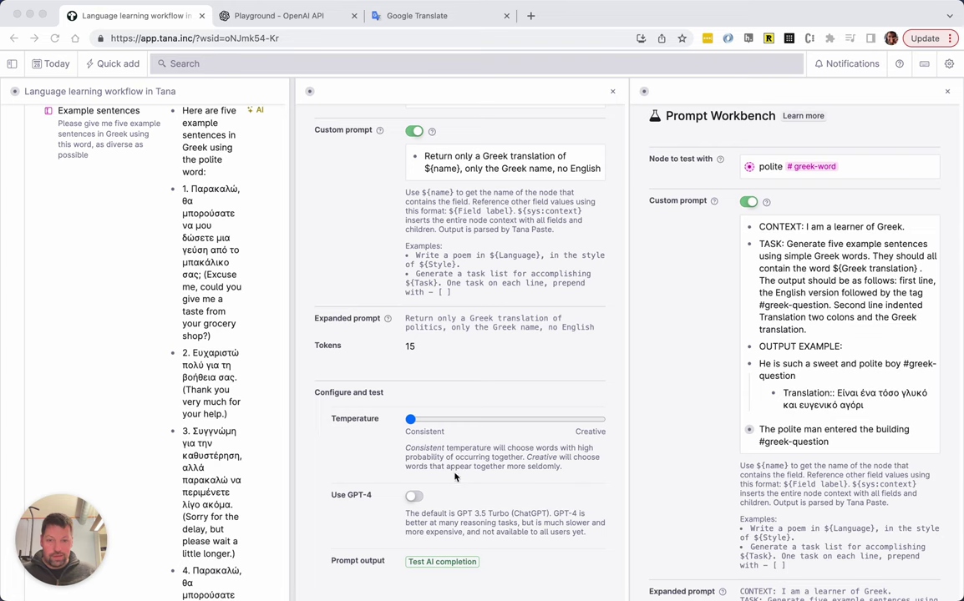
{"action": "left_click", "coordinate": [447, 561]}
{"action": "left_click", "coordinate": [442, 561]}
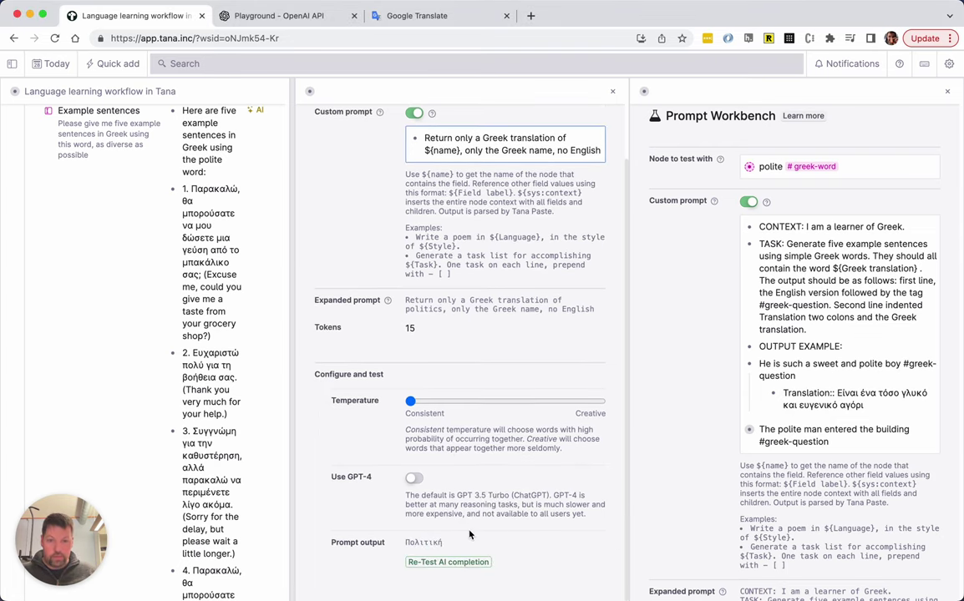
{"action": "scroll", "coordinate": [470, 534], "scroll_direction": "up", "scroll_amount": 3}
{"action": "left_click", "coordinate": [612, 91]}
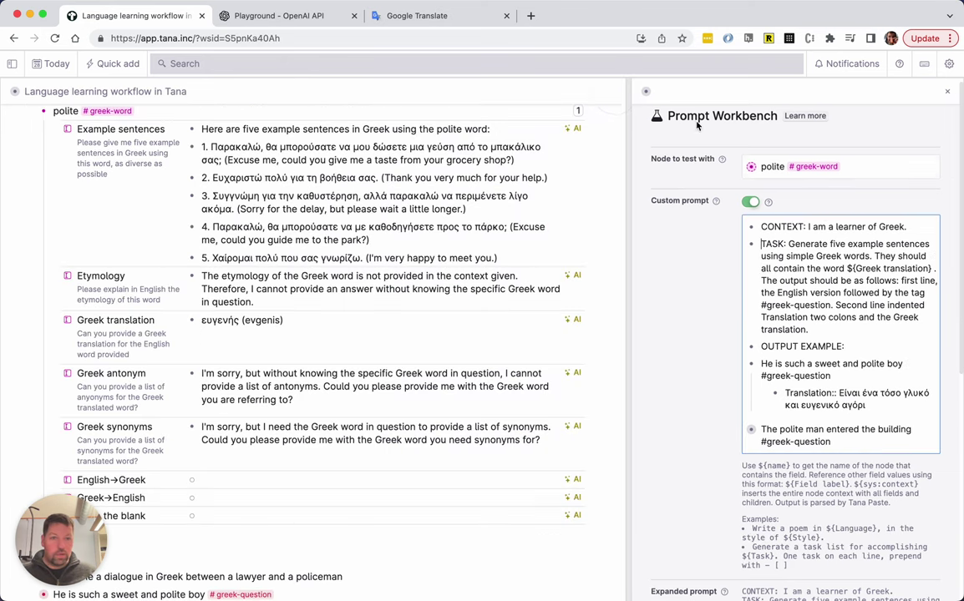
- Check the expanded English→Greek prompt and regenerate the AI value of the "polite" node's Greek translation field
{"action": "scroll", "coordinate": [800, 293], "scroll_direction": "down", "scroll_amount": 5}
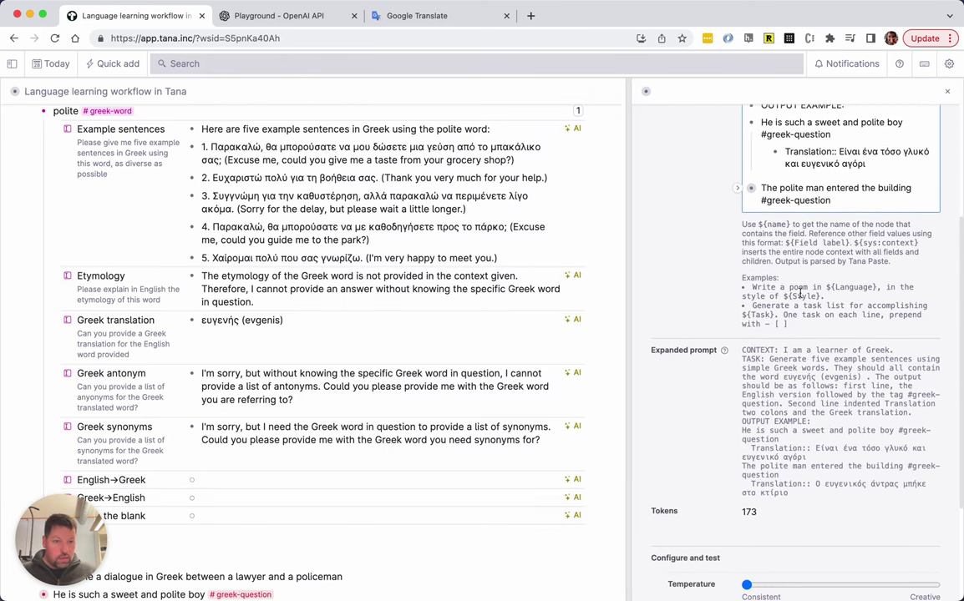
{"action": "scroll", "coordinate": [800, 292], "scroll_direction": "down", "scroll_amount": 2}
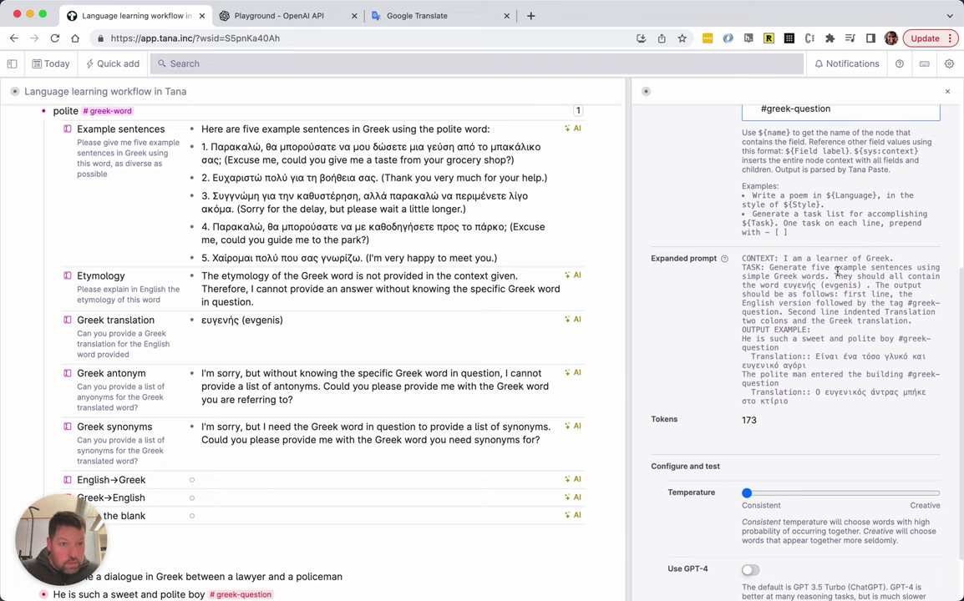
{"action": "scroll", "coordinate": [833, 286], "scroll_direction": "up", "scroll_amount": 5}
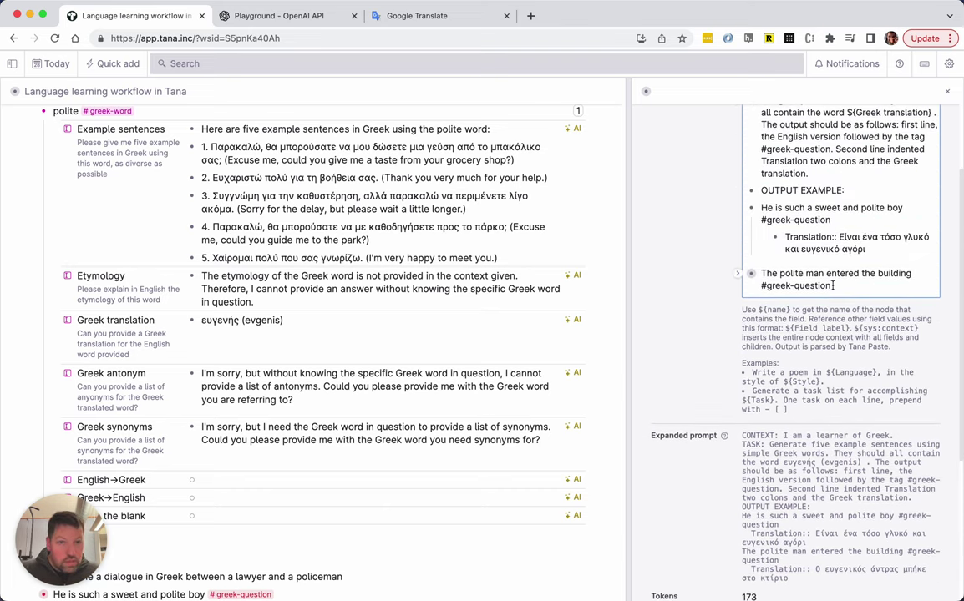
{"action": "left_click", "coordinate": [573, 319]}
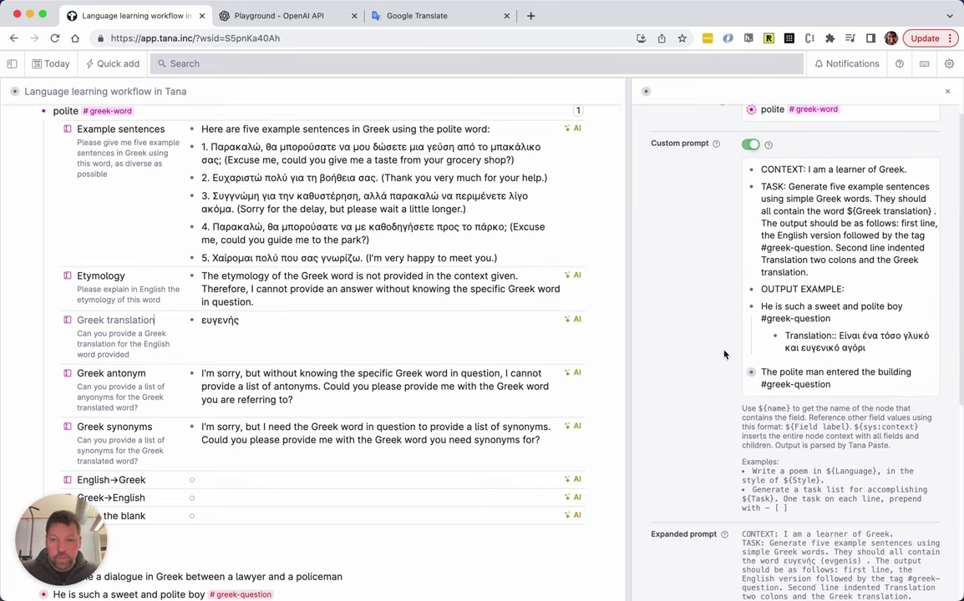
- Test the AI completion of the English→Greek prompt and review the expanded prompt and the prompt output
{"action": "scroll", "coordinate": [729, 355], "scroll_direction": "down", "scroll_amount": 3}
{"action": "scroll", "coordinate": [785, 334], "scroll_direction": "down", "scroll_amount": 3}
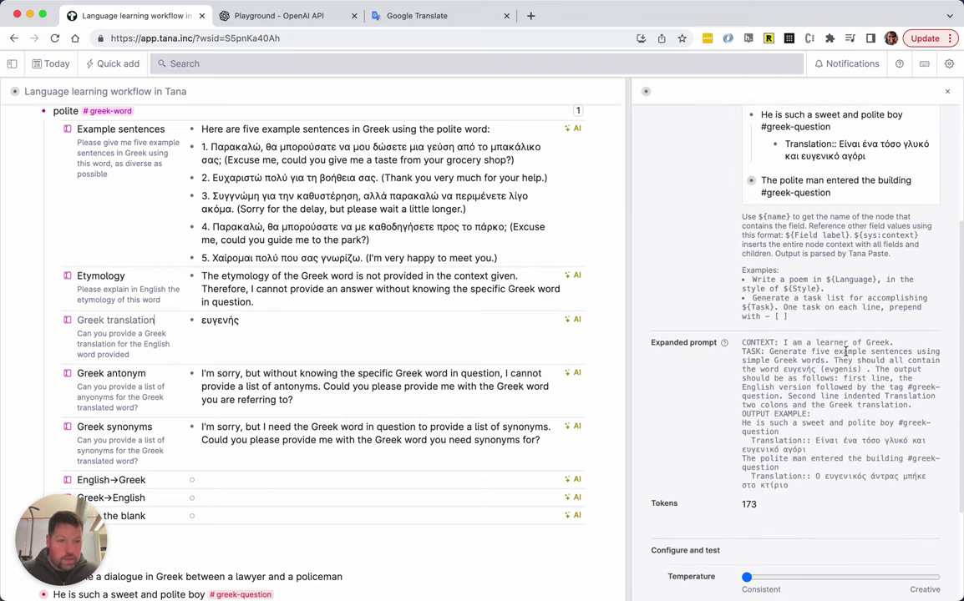
{"action": "scroll", "coordinate": [800, 559], "scroll_direction": "down", "scroll_amount": 5}
{"action": "left_click", "coordinate": [800, 563]}
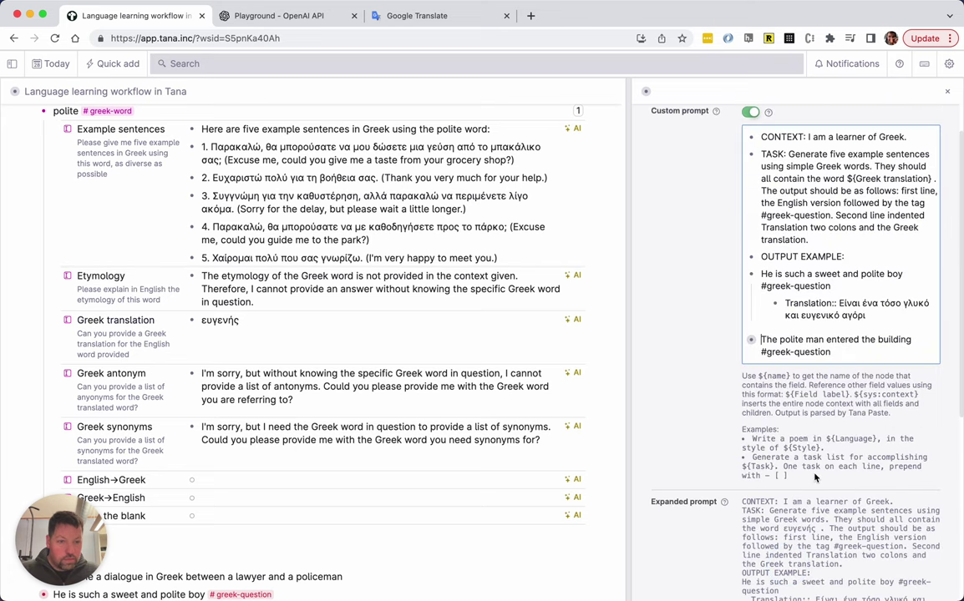
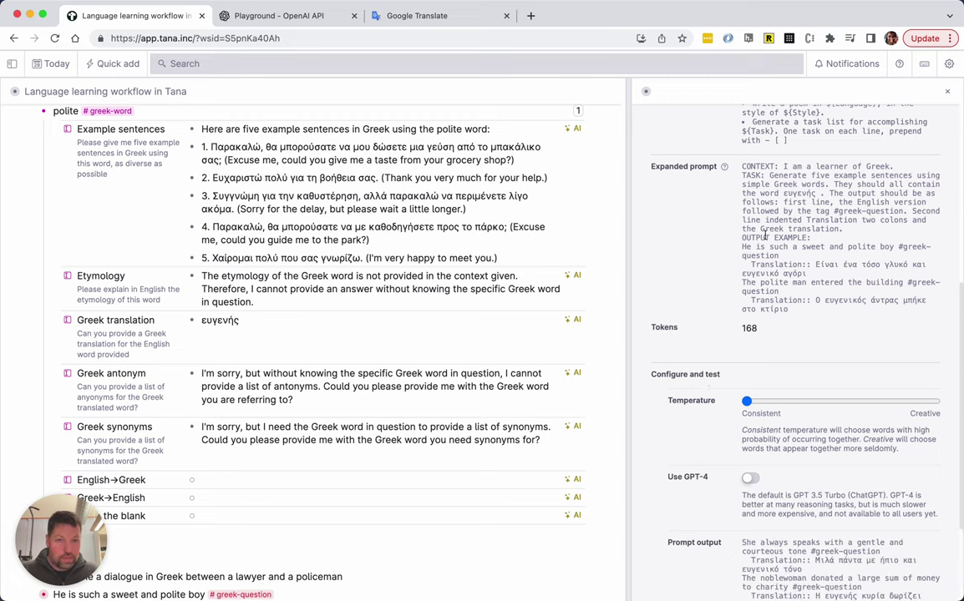
{"action": "scroll", "coordinate": [789, 462], "scroll_direction": "down", "scroll_amount": 4}
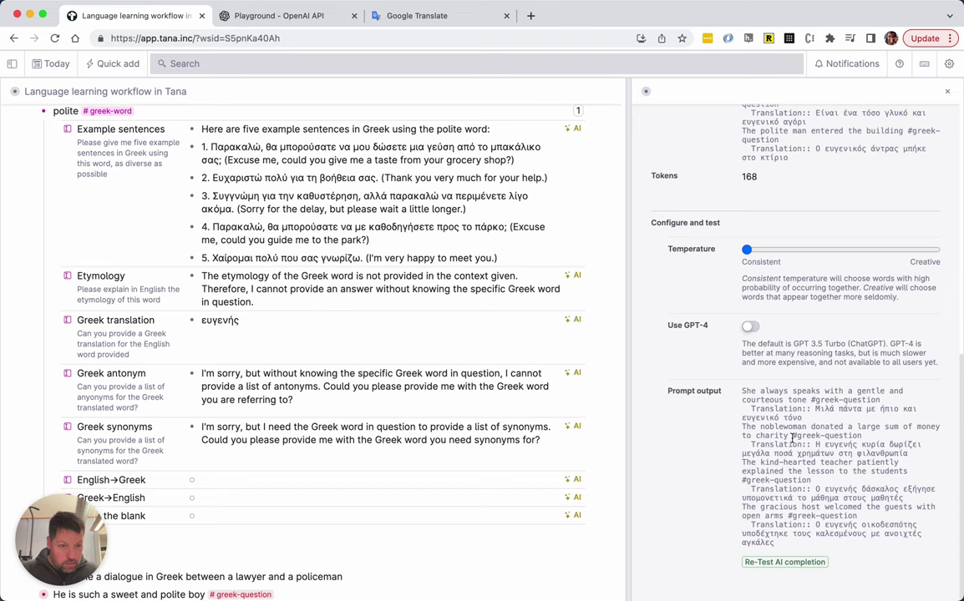
{"action": "scroll", "coordinate": [794, 438], "scroll_direction": "up", "scroll_amount": 10}
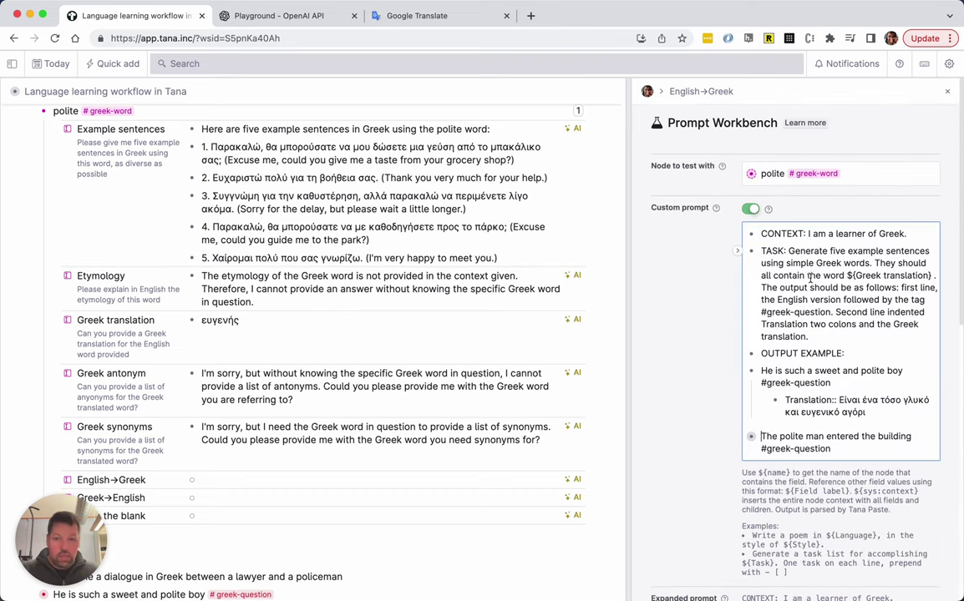
- Generate the English→Greek sentences for "polite" with AI and check the Translation field of the noblewoman sentence
{"action": "scroll", "coordinate": [351, 376], "scroll_direction": "down", "scroll_amount": 2}
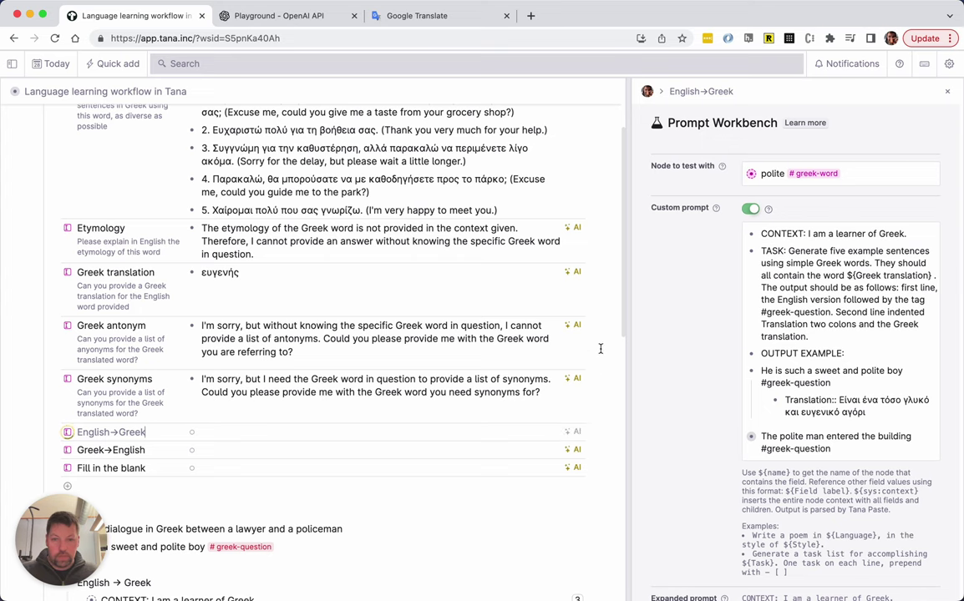
{"action": "scroll", "coordinate": [468, 384], "scroll_direction": "down", "scroll_amount": 4}
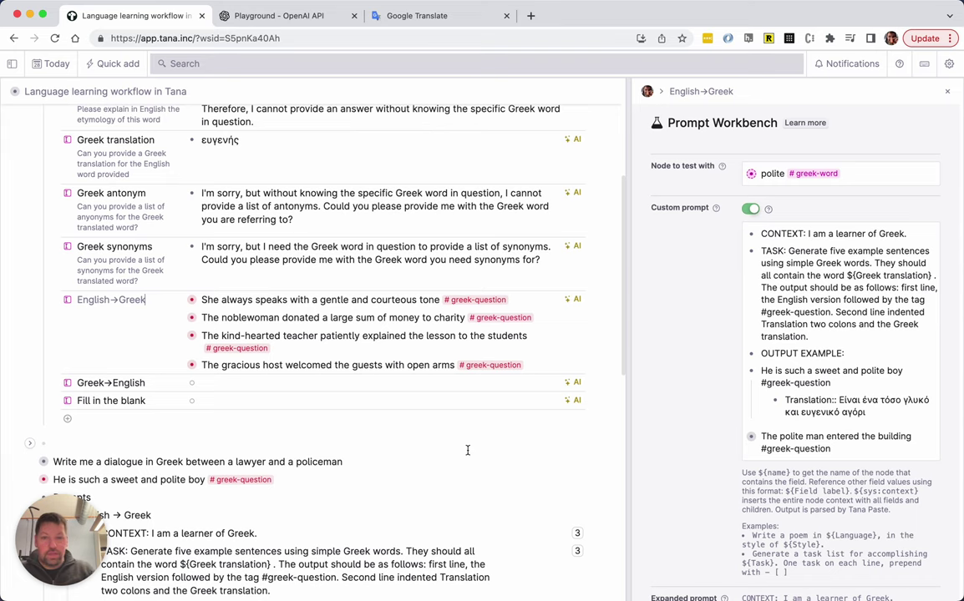
{"action": "left_click", "coordinate": [180, 318]}
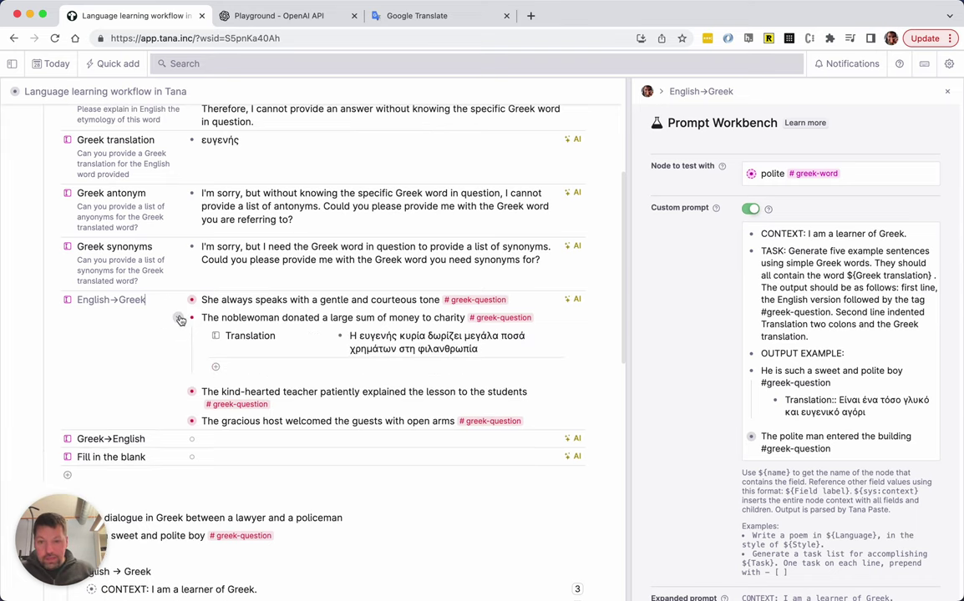
{"action": "left_click", "coordinate": [179, 318]}
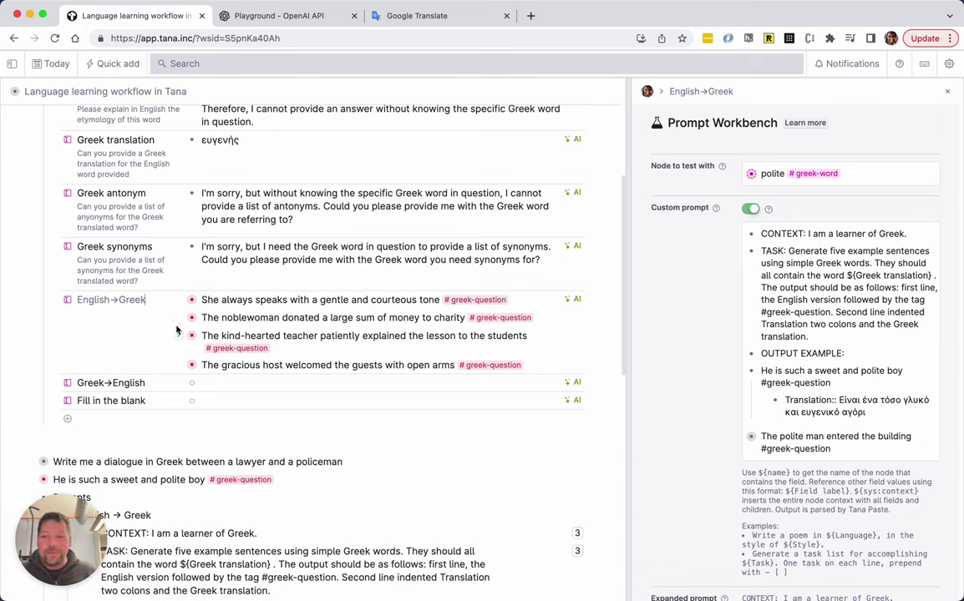
- Switch to the Greek→English field's Prompt Workbench and bring all five referenced custom prompt nodes there as original nodes
{"action": "left_click", "coordinate": [947, 92]}
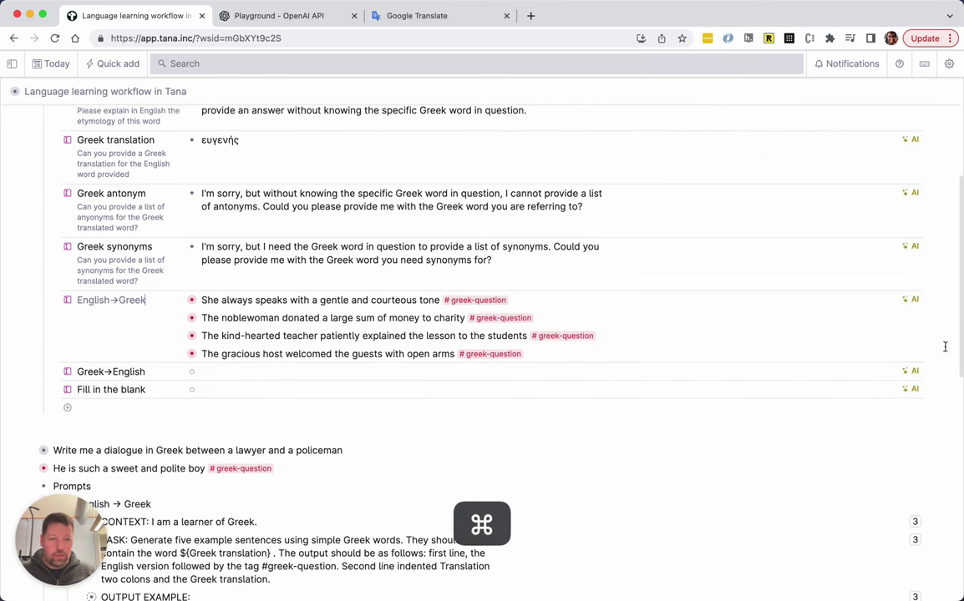
{"action": "left_click", "coordinate": [911, 371], "text": "super"}
{"action": "left_click", "coordinate": [800, 236]}
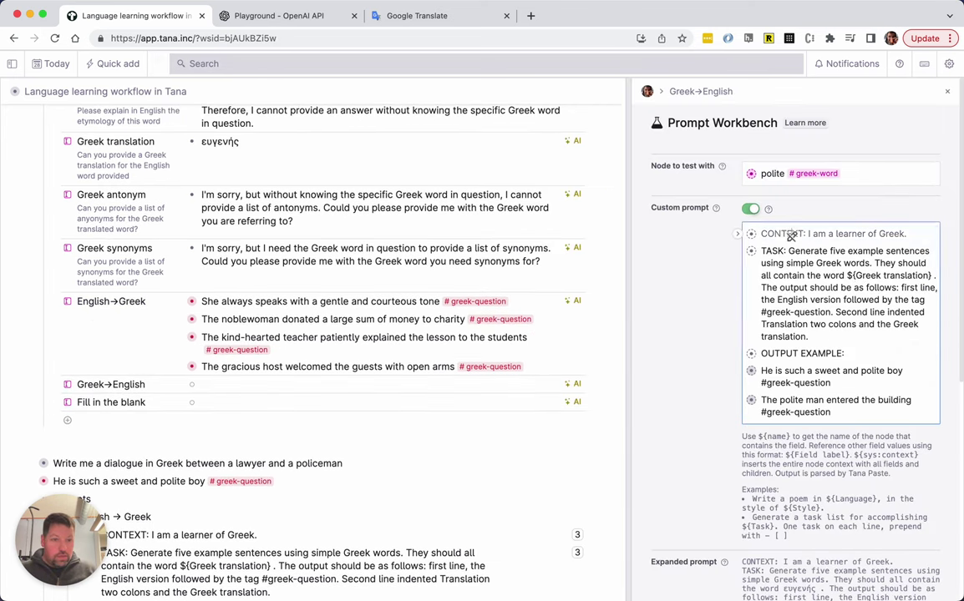
{"action": "key", "text": "shift+Down"}
{"action": "key", "text": "shift+Down"}
{"action": "key", "text": "shift+Down"}
{"action": "key", "text": "shift+Down"}
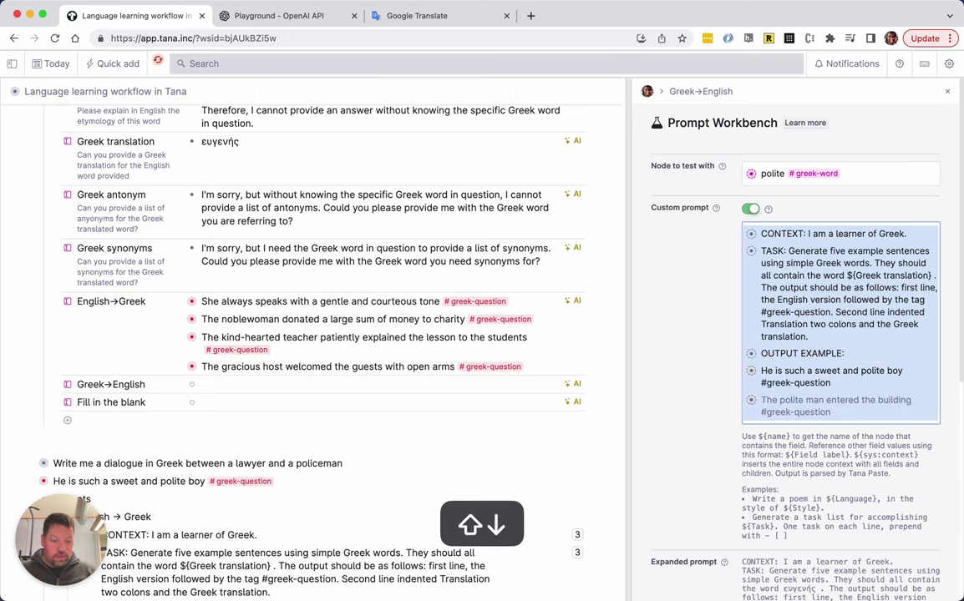
{"action": "key", "text": "super+k"}
{"action": "type", "text": "bind"}
{"action": "key", "text": "Return"}
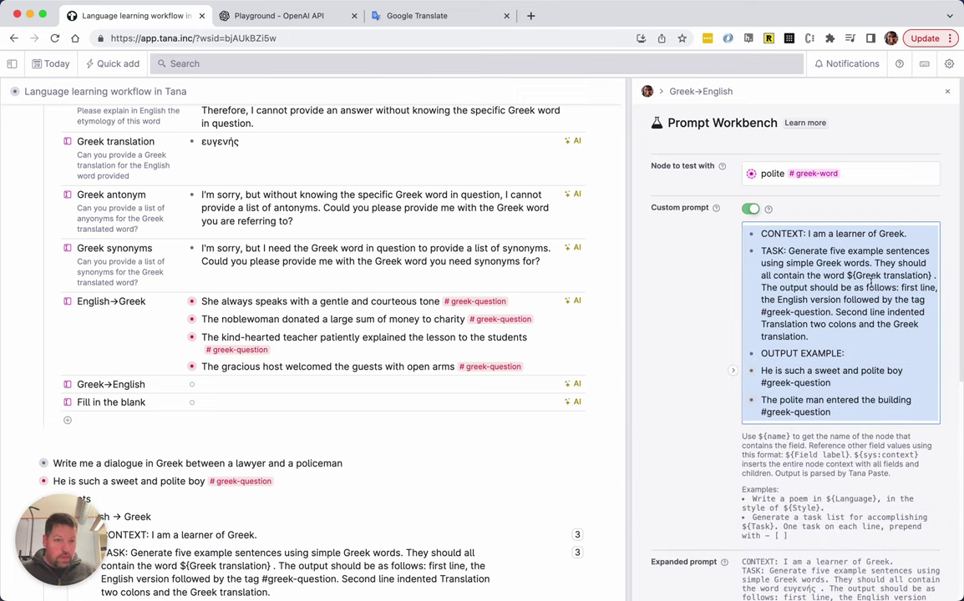
- Open the English→Greek field's Prompt Workbench and bring all five of its referenced custom prompt nodes there as original nodes
{"action": "key", "text": "alt"}
{"action": "left_click_drag", "start_coordinate": [881, 283], "coordinate": [853, 274]}
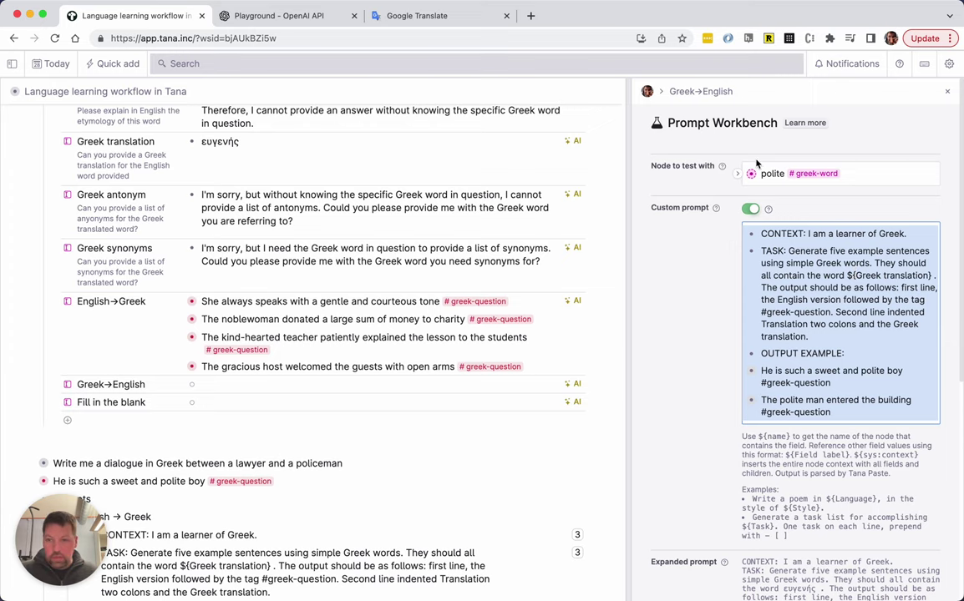
{"action": "left_click", "coordinate": [572, 301], "text": "super"}
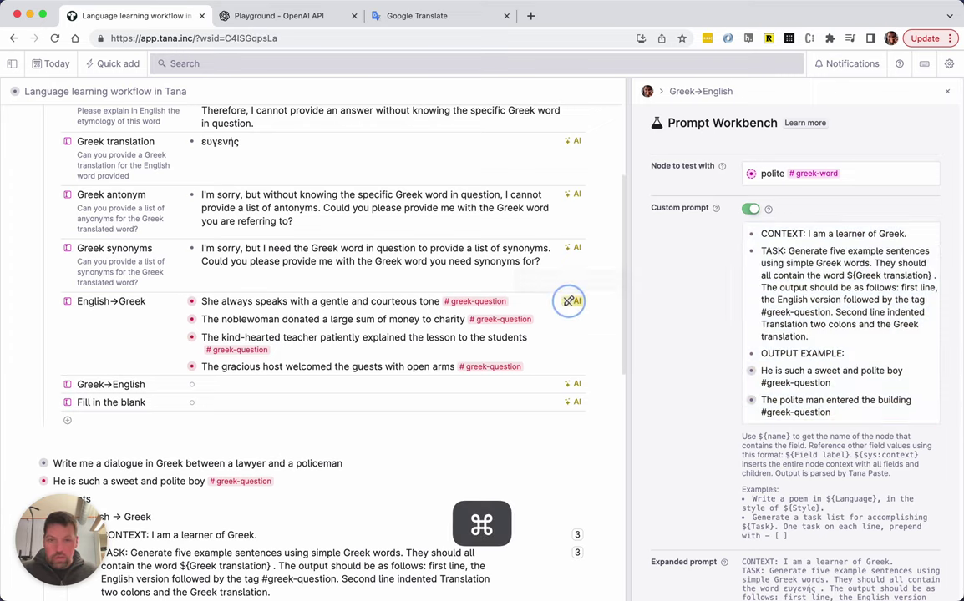
{"action": "left_click_drag", "start_coordinate": [488, 233], "coordinate": [423, 398]}
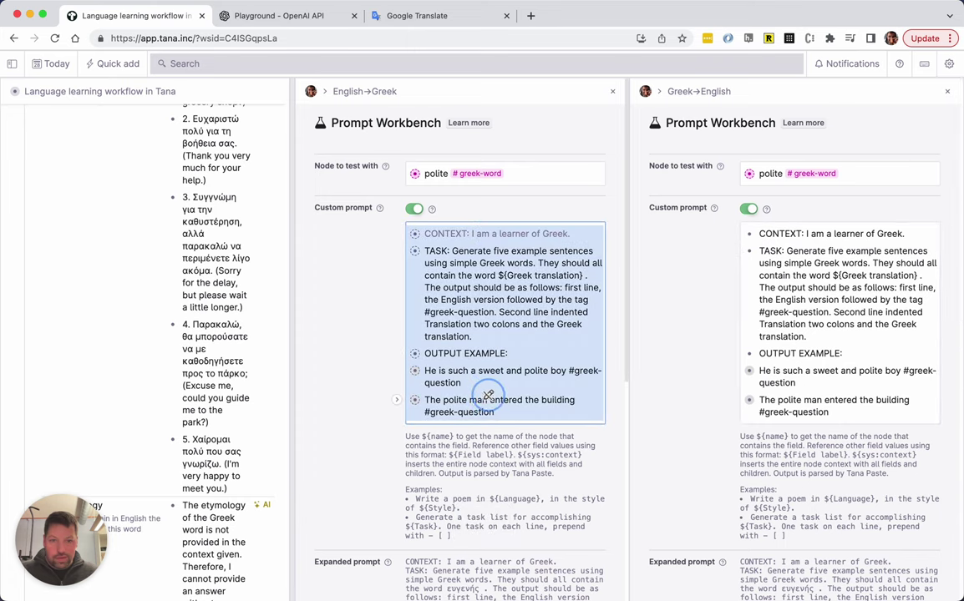
{"action": "key", "text": "super+k"}
{"action": "key", "text": "Return"}
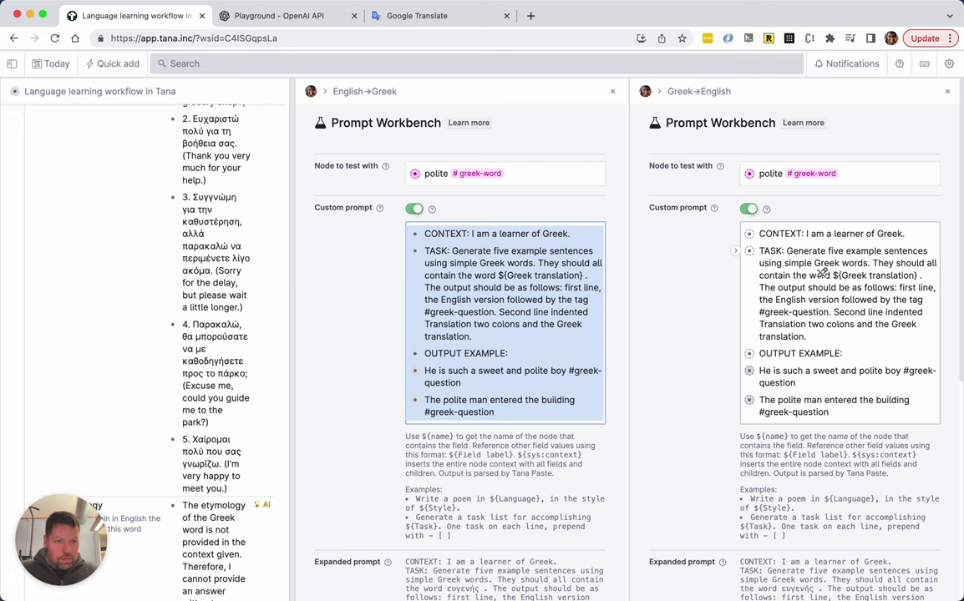
- Bring all five referenced custom prompt nodes back into the Greek→English field's Prompt Workbench as original nodes
{"action": "scroll", "coordinate": [824, 294], "scroll_direction": "down", "scroll_amount": 2}
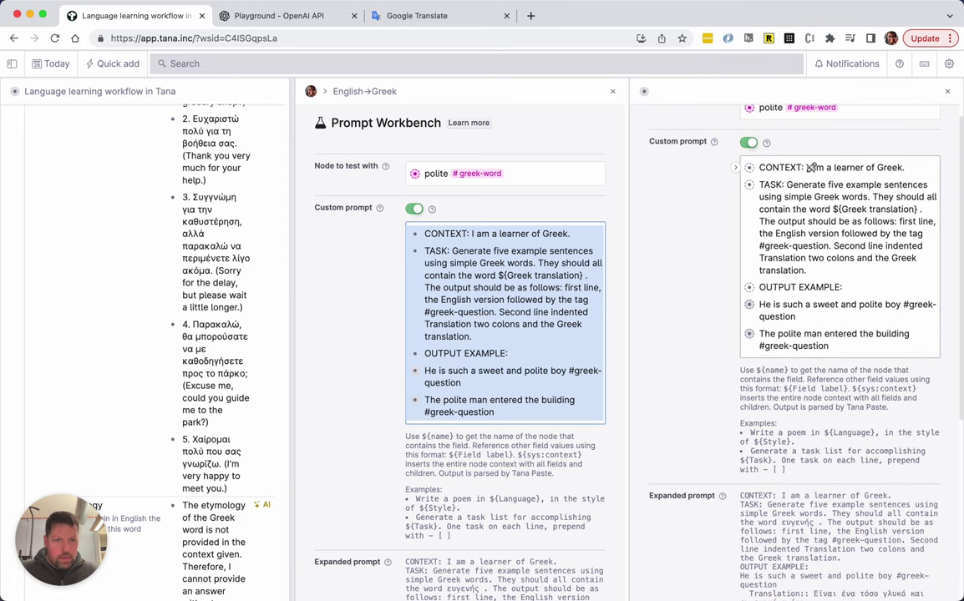
{"action": "left_click_drag", "start_coordinate": [810, 167], "coordinate": [793, 345]}
{"action": "key", "text": "super+k"}
{"action": "key", "text": "Return"}
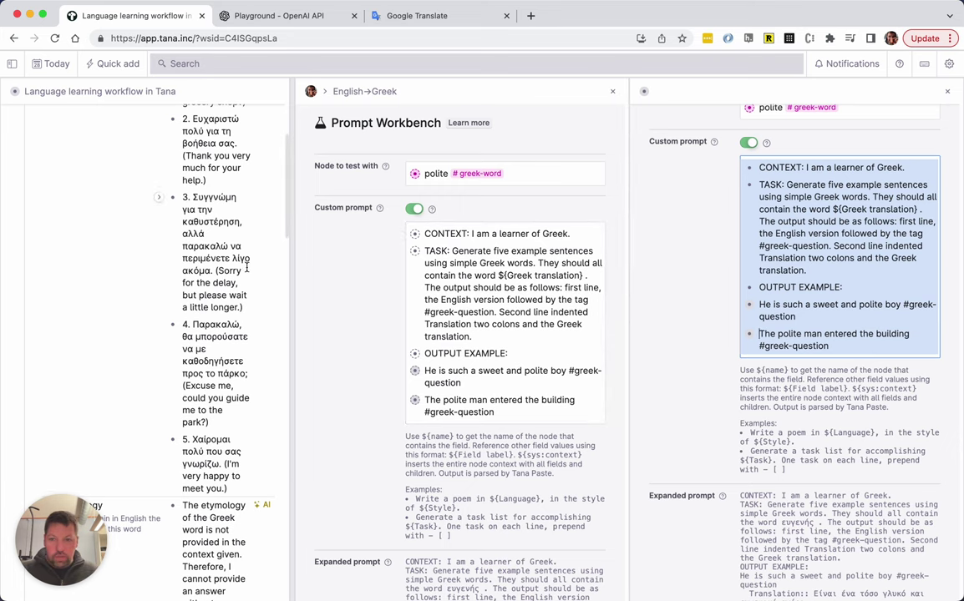
- Compare the English → Greek and Greek → English prompts stored under Prompts with the custom prompts in both fields' workbenches
{"action": "scroll", "coordinate": [248, 267], "scroll_direction": "down", "scroll_amount": 10}
{"action": "scroll", "coordinate": [247, 268], "scroll_direction": "down", "scroll_amount": 5}
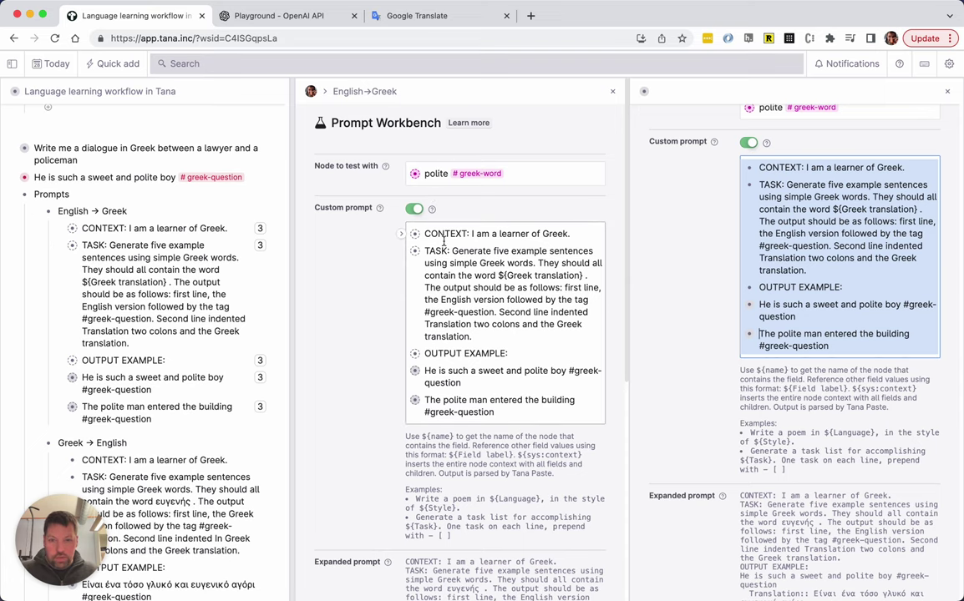
{"action": "scroll", "coordinate": [443, 242], "scroll_direction": "down", "scroll_amount": 1}
{"action": "scroll", "coordinate": [501, 250], "scroll_direction": "down", "scroll_amount": 2}
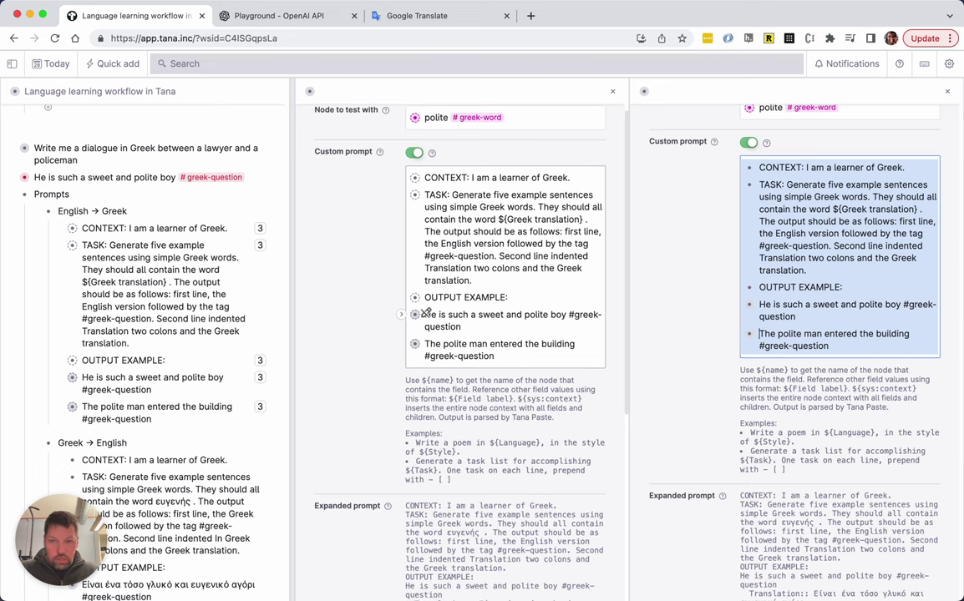
{"action": "scroll", "coordinate": [426, 312], "scroll_direction": "up", "scroll_amount": 2}
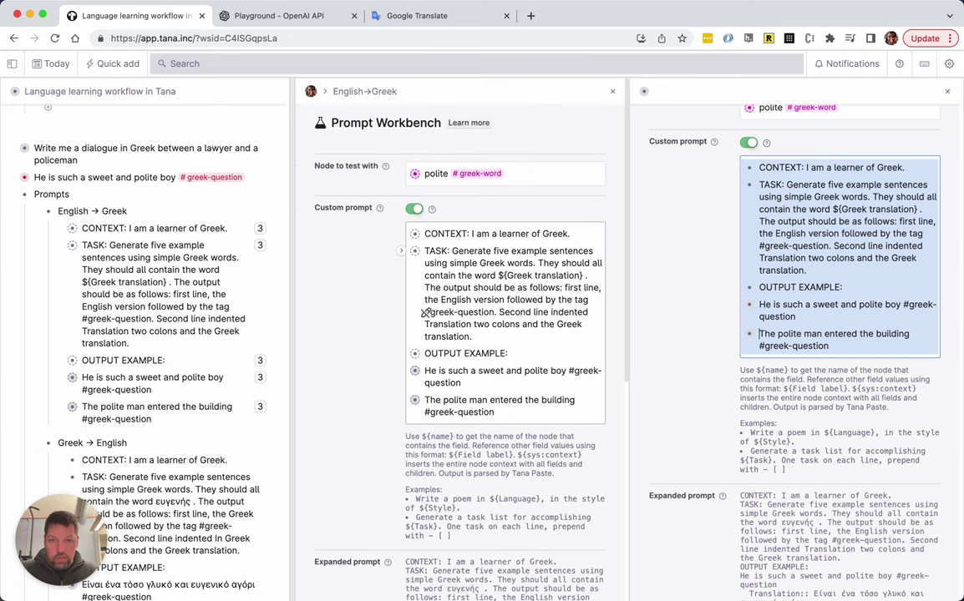
{"action": "scroll", "coordinate": [936, 242], "scroll_direction": "up", "scroll_amount": 2}
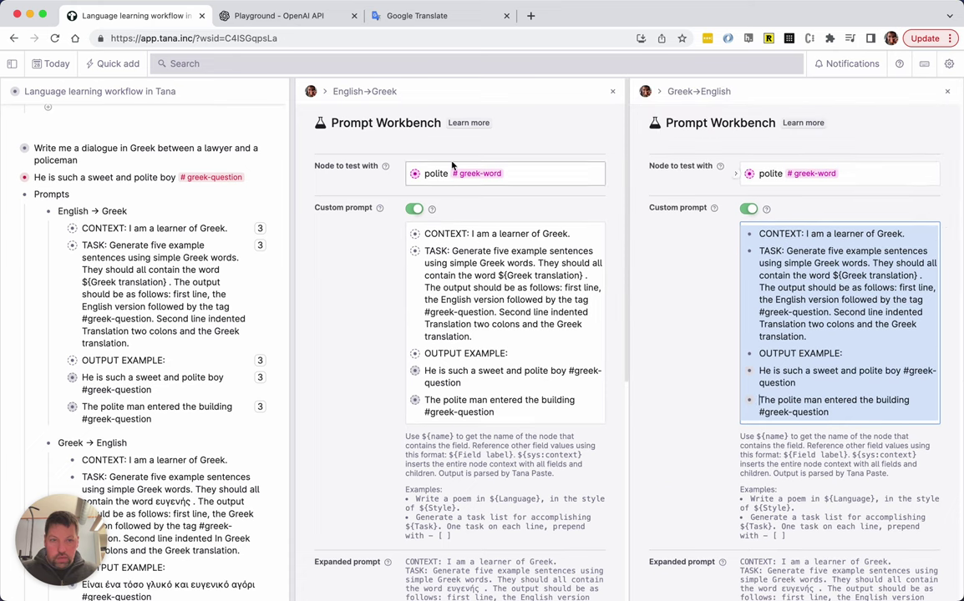
{"action": "scroll", "coordinate": [111, 305], "scroll_direction": "down", "scroll_amount": 5}
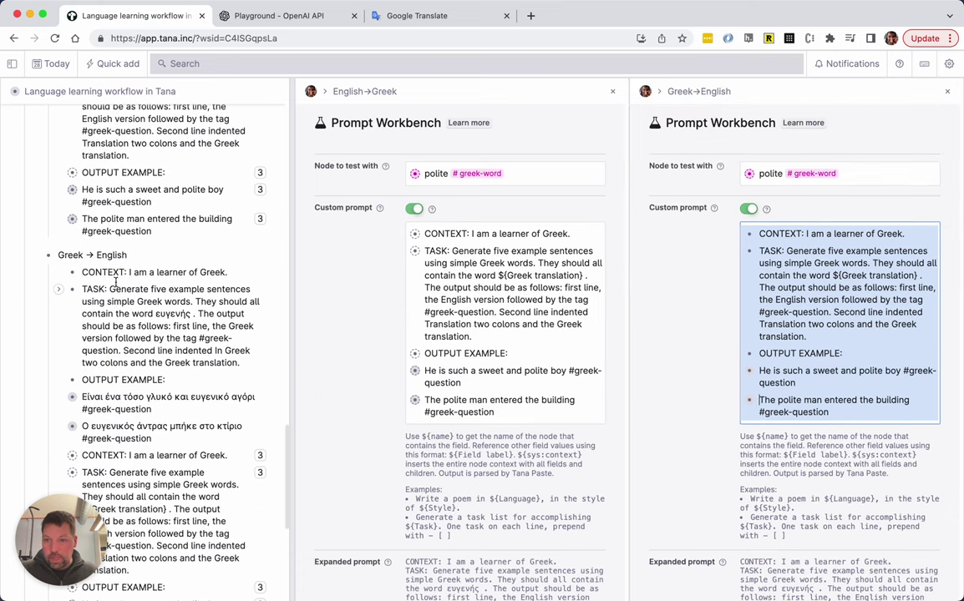
{"action": "left_click", "coordinate": [119, 280]}
{"action": "scroll", "coordinate": [119, 280], "scroll_direction": "down", "scroll_amount": 1}
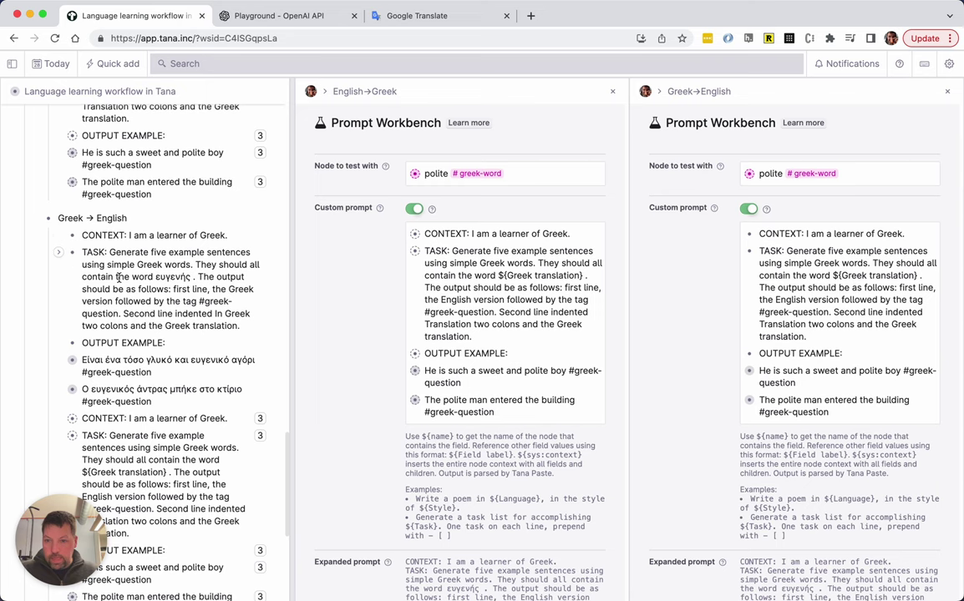
- Try to replace the Greek→English custom prompt with the nodes copied from the Greek → English outline section, and undo the replacement
{"action": "left_click_drag", "start_coordinate": [124, 234], "coordinate": [129, 410]}
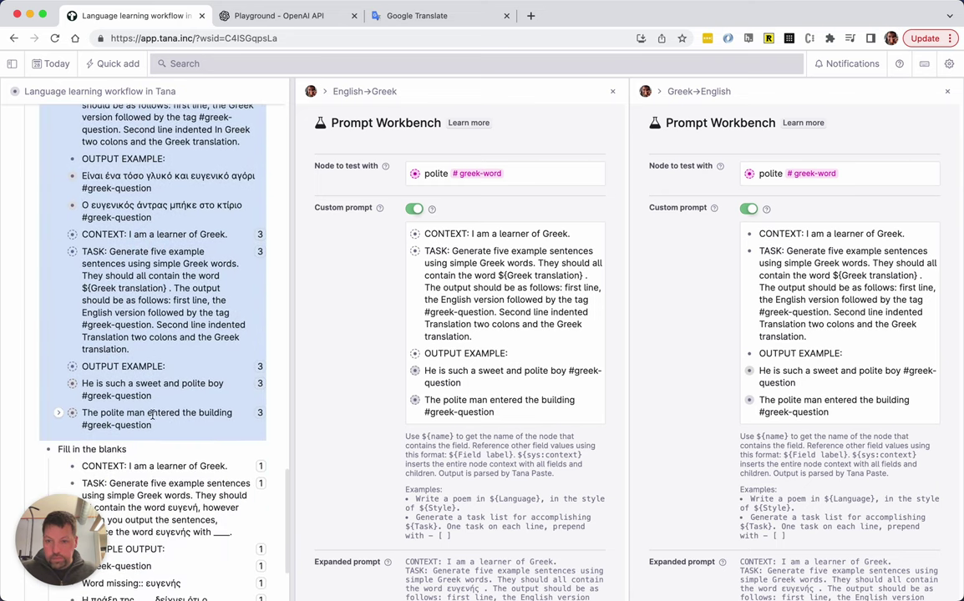
{"action": "key", "text": "super+c"}
{"action": "left_click", "coordinate": [778, 216]}
{"action": "left_click_drag", "start_coordinate": [778, 216], "coordinate": [779, 473]}
{"action": "key", "text": "BackSpace"}
{"action": "key", "text": "super+v"}
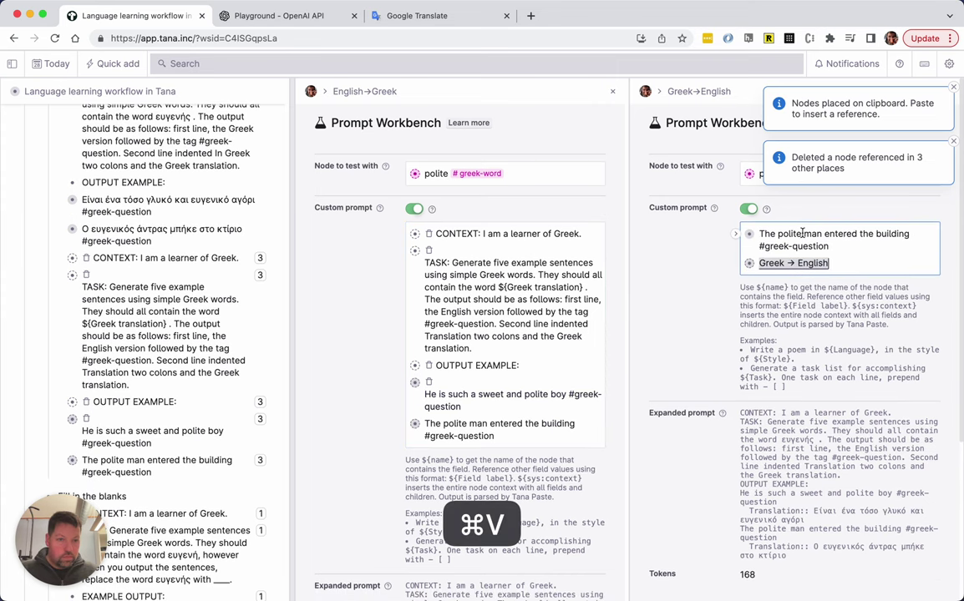
{"action": "key", "text": "super+z"}
{"action": "key", "text": "super+z"}
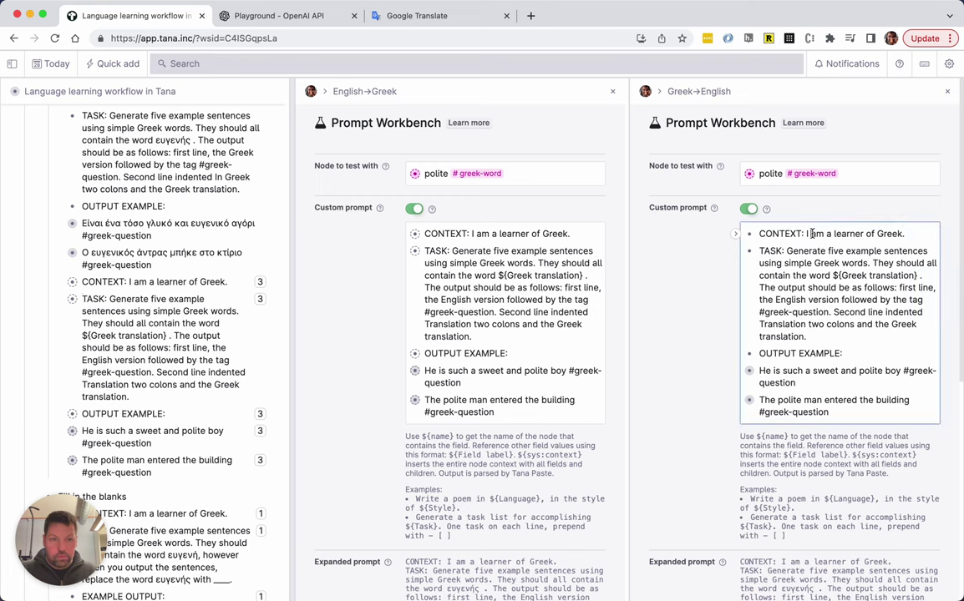
- Compare the Greek→English custom prompt with the English → Greek and Greek → English prompts in the outline
{"action": "left_click_drag", "start_coordinate": [742, 230], "coordinate": [805, 436]}
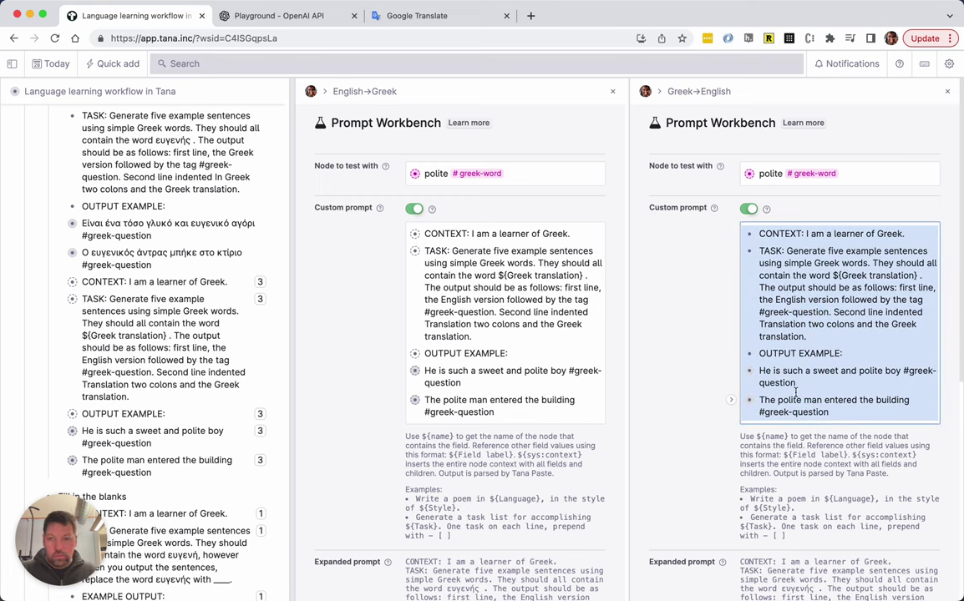
{"action": "scroll", "coordinate": [83, 293], "scroll_direction": "up", "scroll_amount": 3}
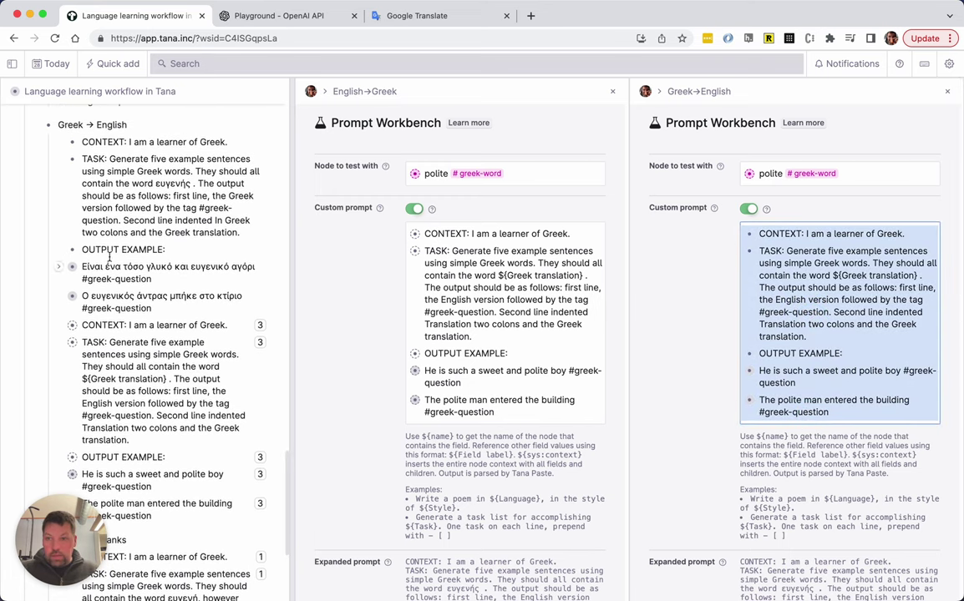
{"action": "scroll", "coordinate": [125, 238], "scroll_direction": "down", "scroll_amount": 5}
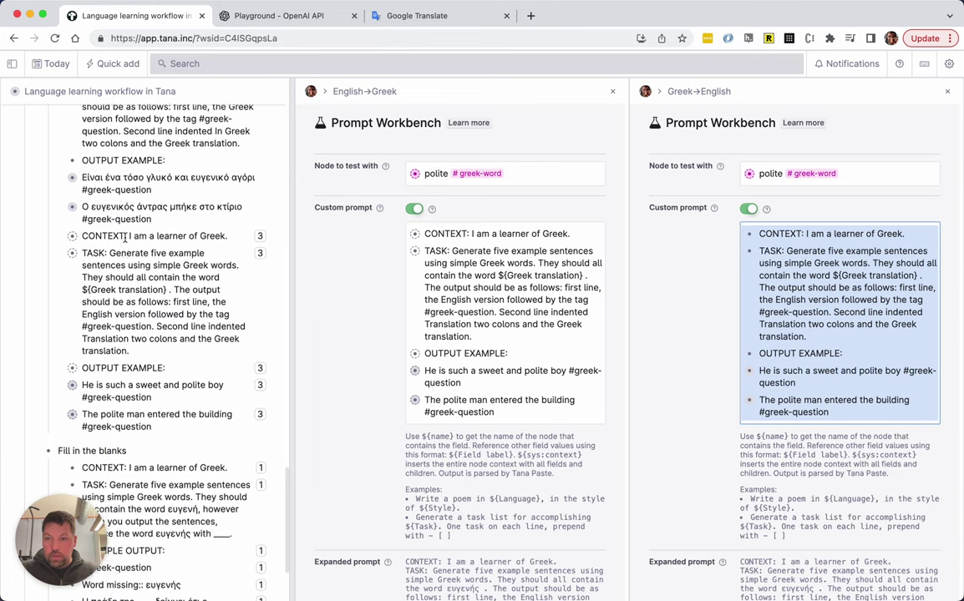
{"action": "scroll", "coordinate": [126, 239], "scroll_direction": "up", "scroll_amount": 3}
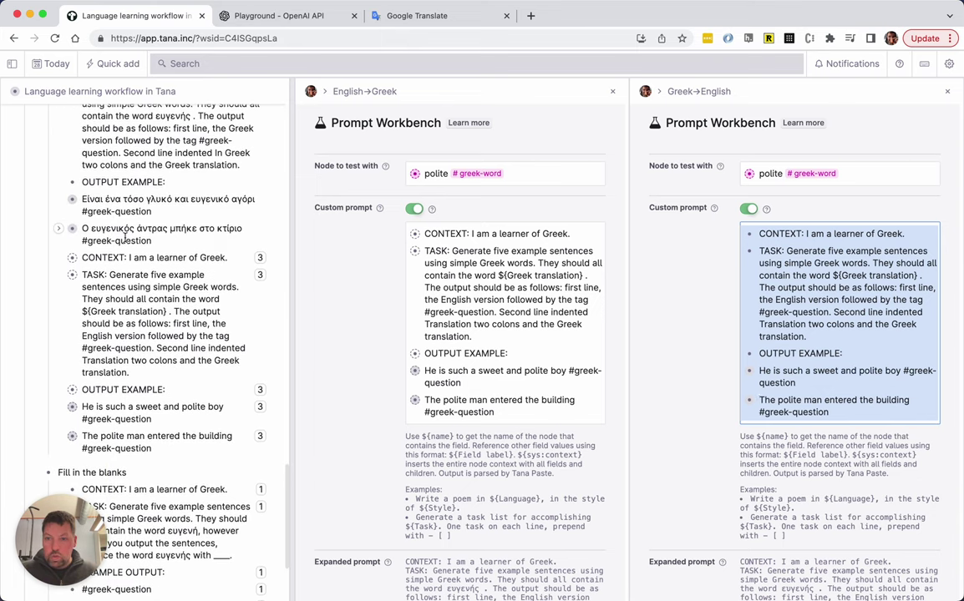
{"action": "scroll", "coordinate": [126, 239], "scroll_direction": "up", "scroll_amount": 10}
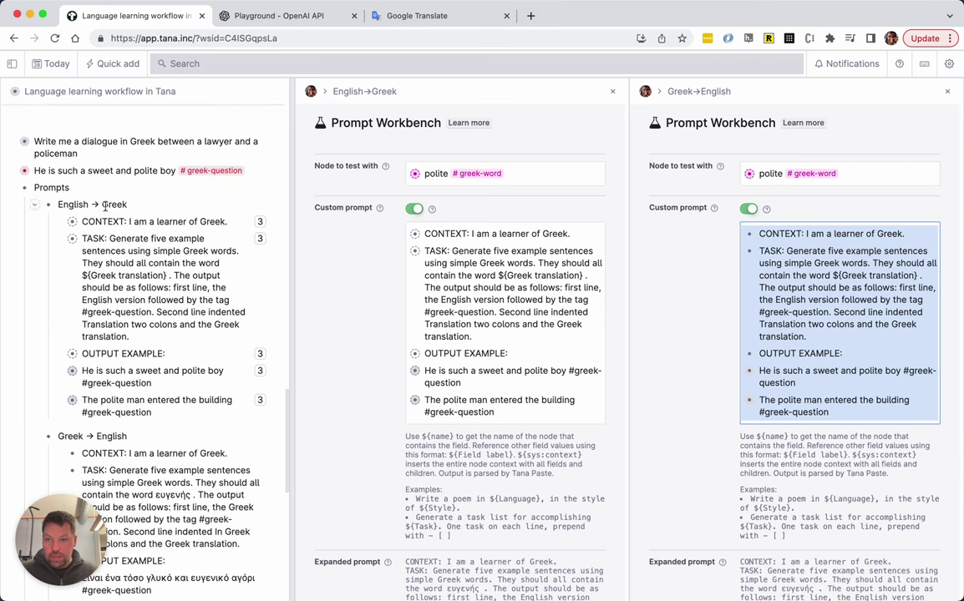
{"action": "scroll", "coordinate": [126, 425], "scroll_direction": "down", "scroll_amount": 7}
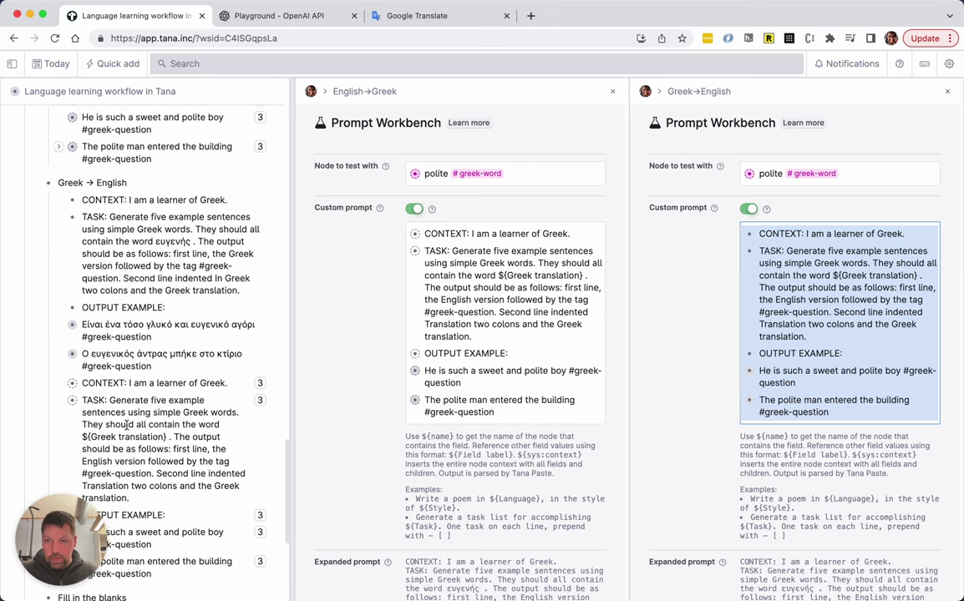
{"action": "scroll", "coordinate": [130, 369], "scroll_direction": "down", "scroll_amount": 3}
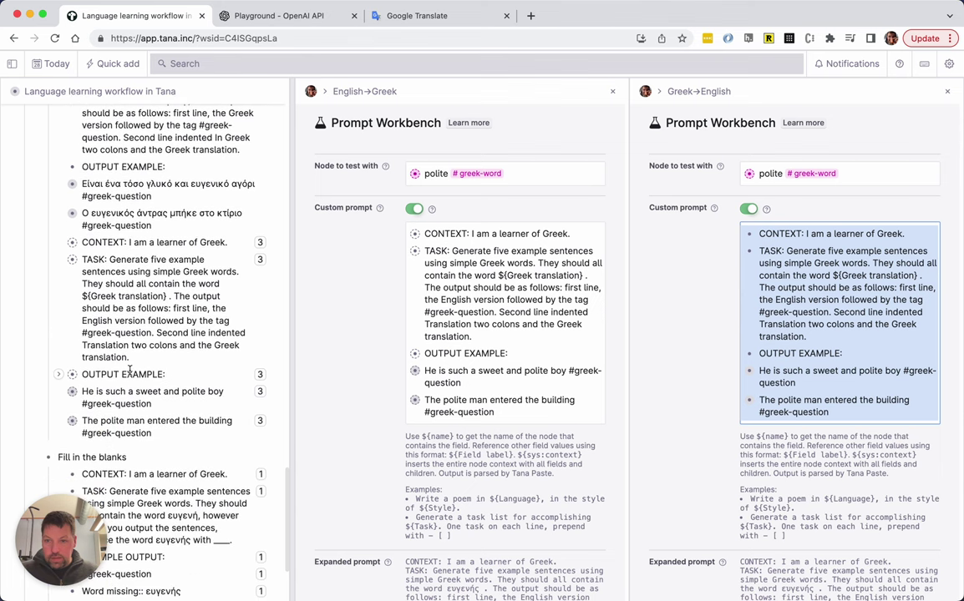
{"action": "scroll", "coordinate": [122, 286], "scroll_direction": "up", "scroll_amount": 2}
{"action": "scroll", "coordinate": [123, 286], "scroll_direction": "up", "scroll_amount": 2}
- Replace the Greek→English custom prompt with the first TASK, OUTPUT EXAMPLE and two Greek example nodes copied from the Greek → English section
{"action": "left_click_drag", "start_coordinate": [123, 287], "coordinate": [127, 286]}
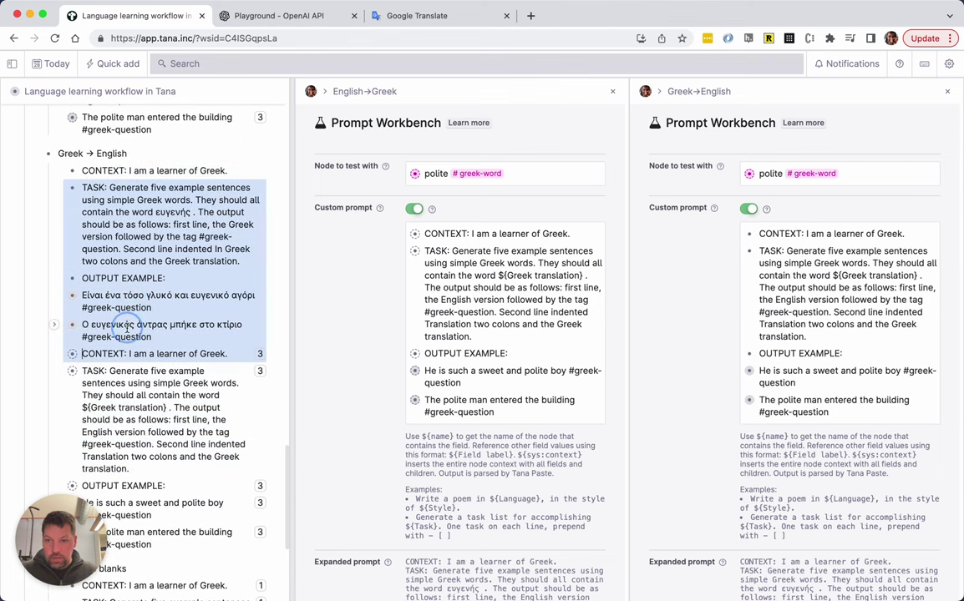
{"action": "key", "text": "super+c"}
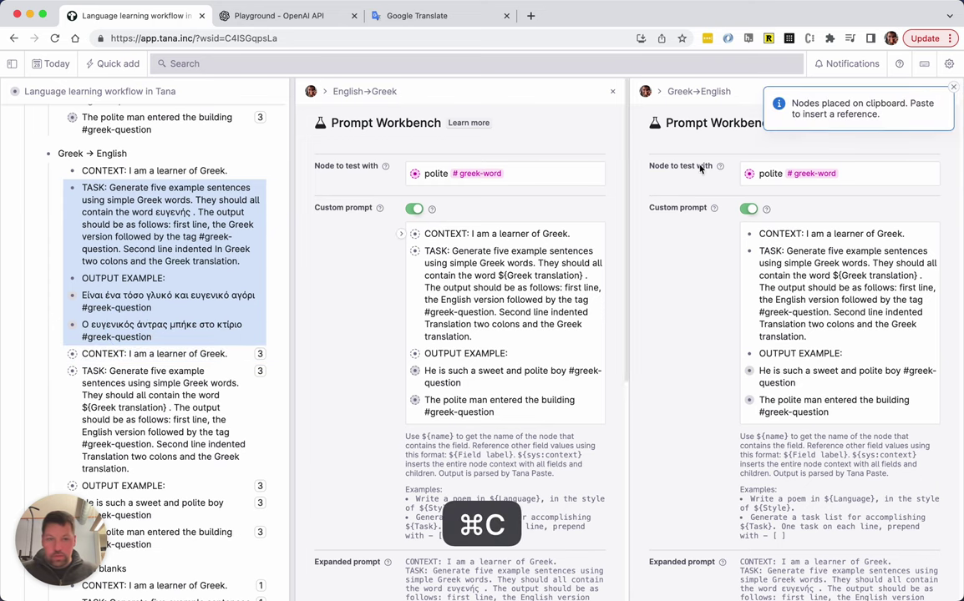
{"action": "left_click_drag", "start_coordinate": [821, 294], "coordinate": [806, 409]}
{"action": "key", "text": "BackSpace"}
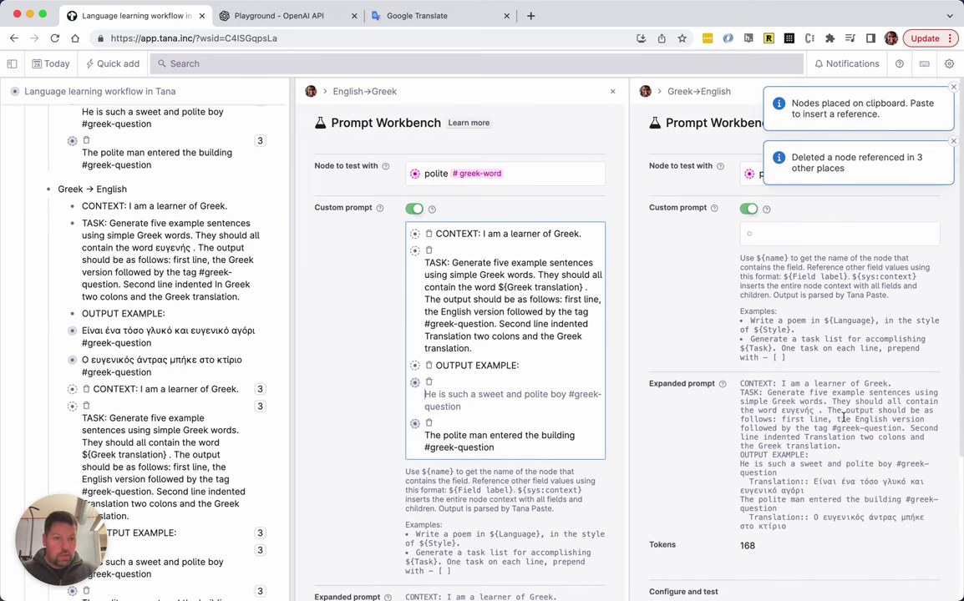
{"action": "left_click", "coordinate": [817, 225]}
{"action": "key", "text": "super+v"}
- Turn the pasted references in the Greek→English custom prompt into the original nodes
{"action": "left_click_drag", "start_coordinate": [735, 212], "coordinate": [735, 371]}
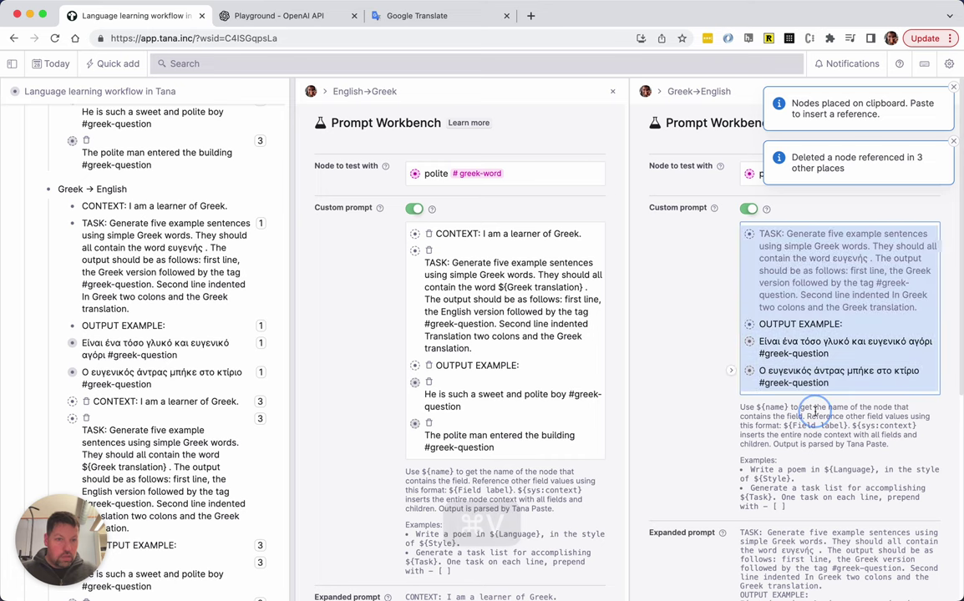
{"action": "key", "text": "super+k"}
{"action": "type", "text": "b"}
{"action": "key", "text": "Return"}
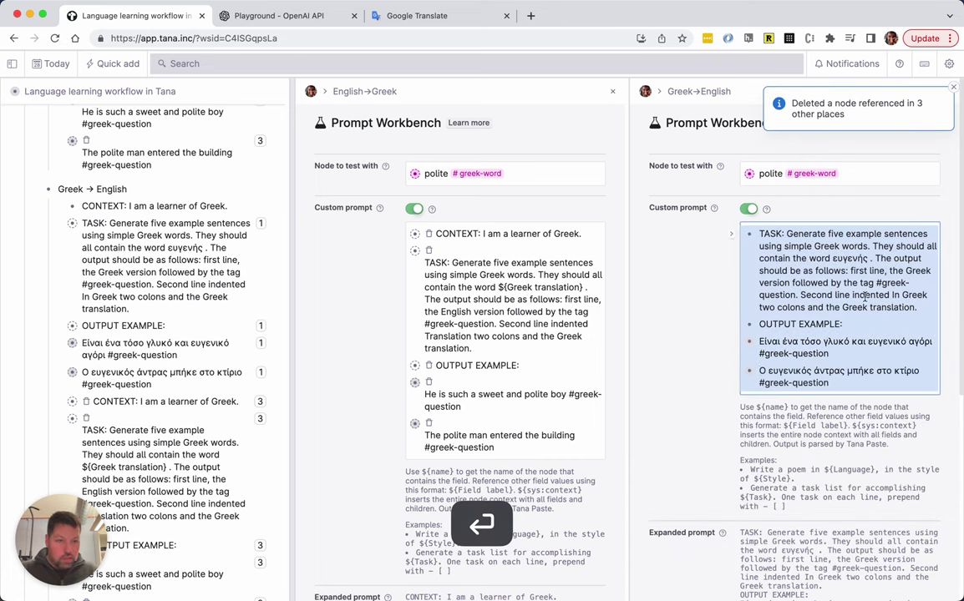
- Replace the word ευγενής in the Greek→English TASK node with the field reference ${Greek translation}
{"action": "left_click_drag", "start_coordinate": [815, 309], "coordinate": [846, 246]}
{"action": "key", "text": "Up"}
{"action": "key", "text": "Down"}
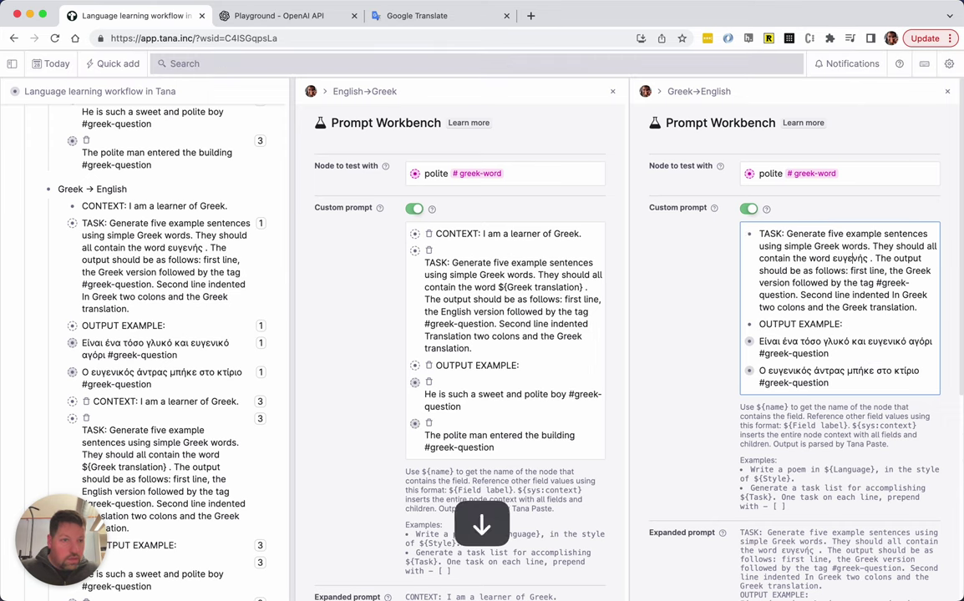
{"action": "key", "text": "alt+Right"}
{"action": "key", "text": "alt+shift+Left"}
{"action": "key", "text": "BackSpace"}
{"action": "type", "text": "${Gr"}
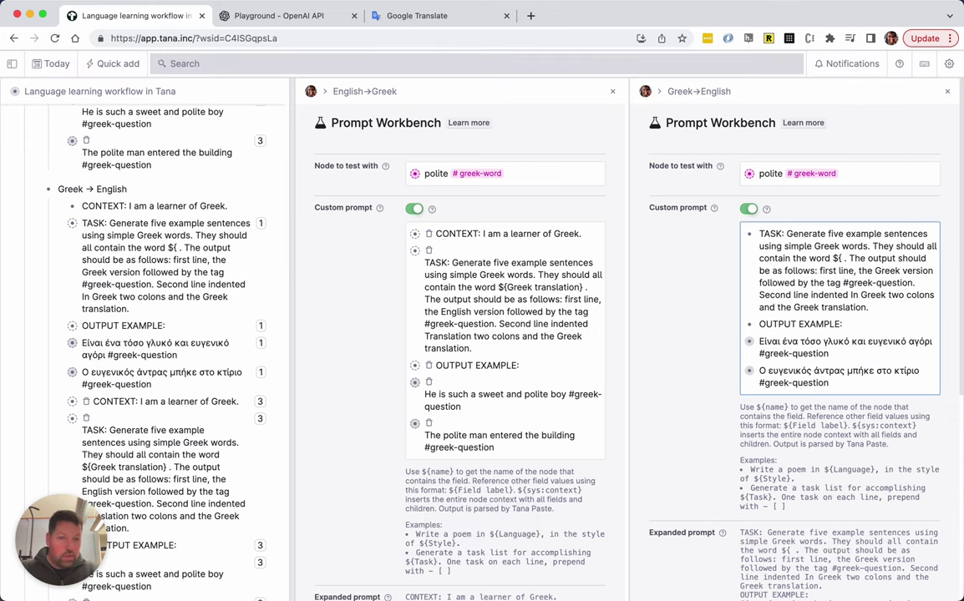
{"action": "type", "text": "eek translation}"}
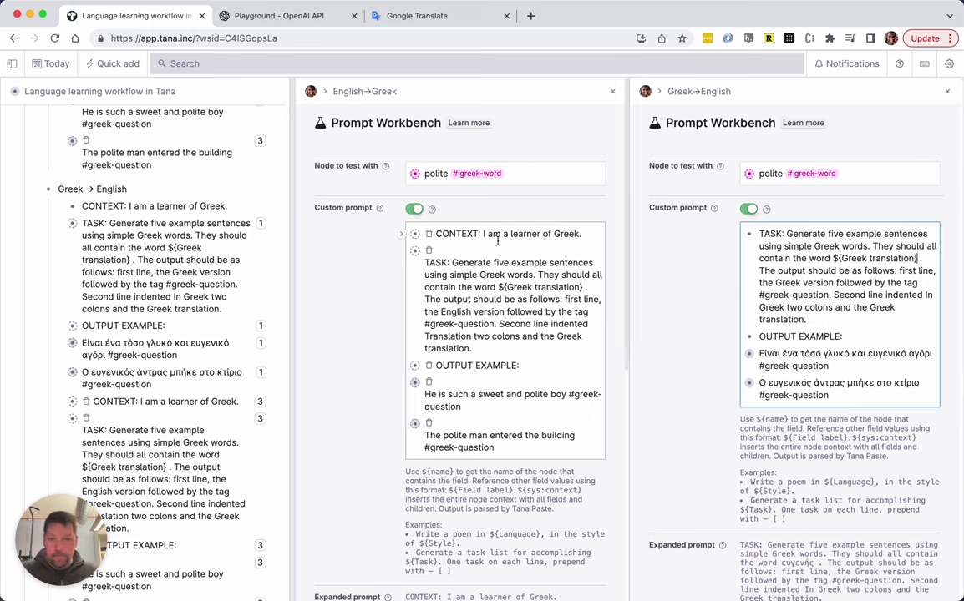
- Move all five trashed nodes of the English→Greek custom prompt out of the trash
{"action": "left_click_drag", "start_coordinate": [498, 234], "coordinate": [465, 356]}
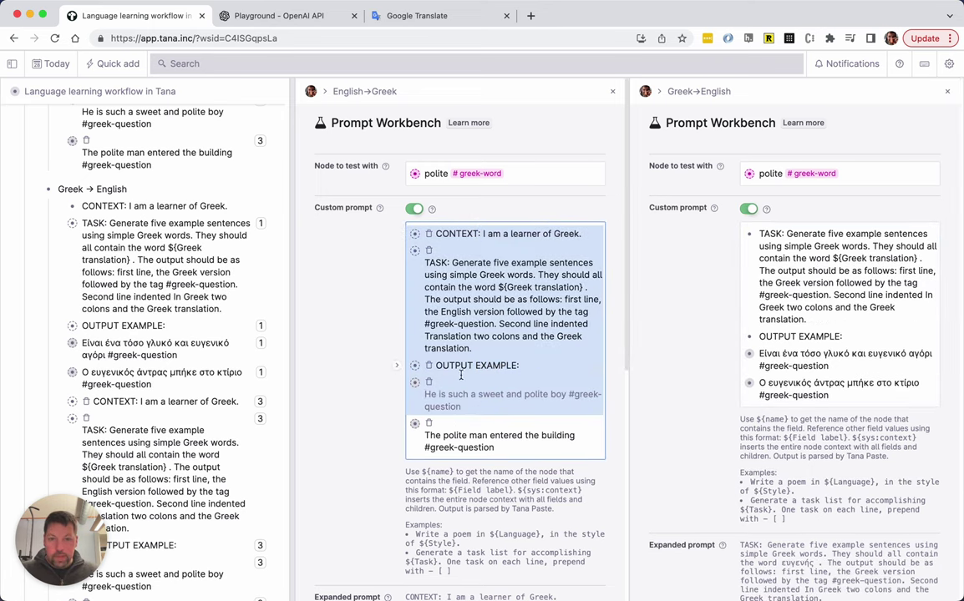
{"action": "left_click", "coordinate": [427, 424]}
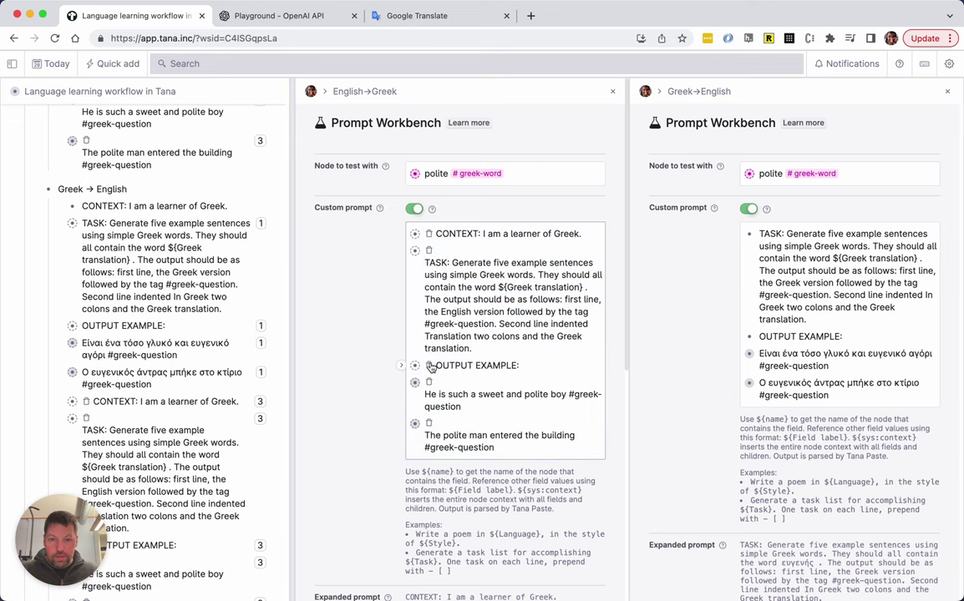
{"action": "left_click", "coordinate": [428, 365]}
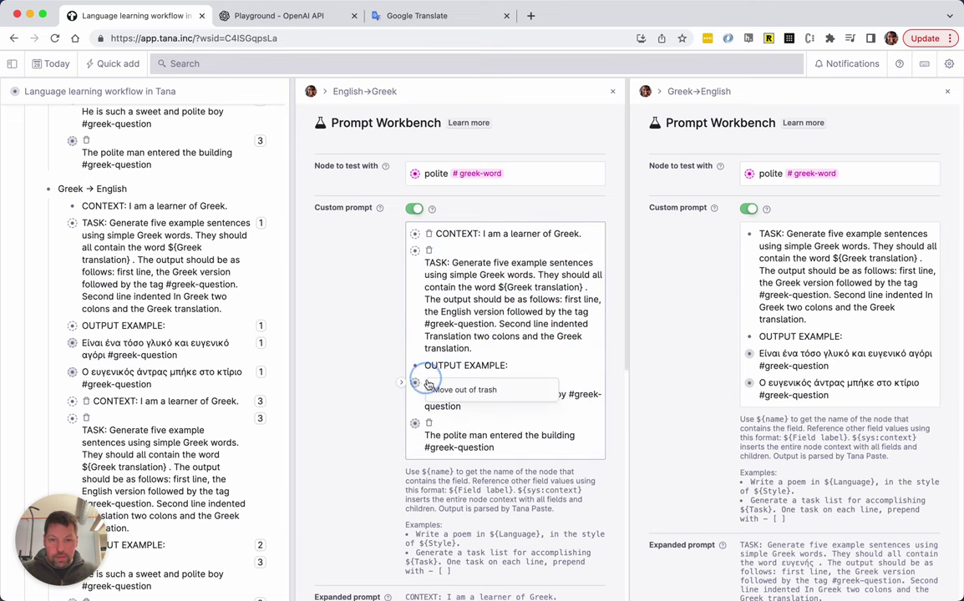
{"action": "left_click", "coordinate": [428, 381]}
{"action": "left_click", "coordinate": [429, 411]}
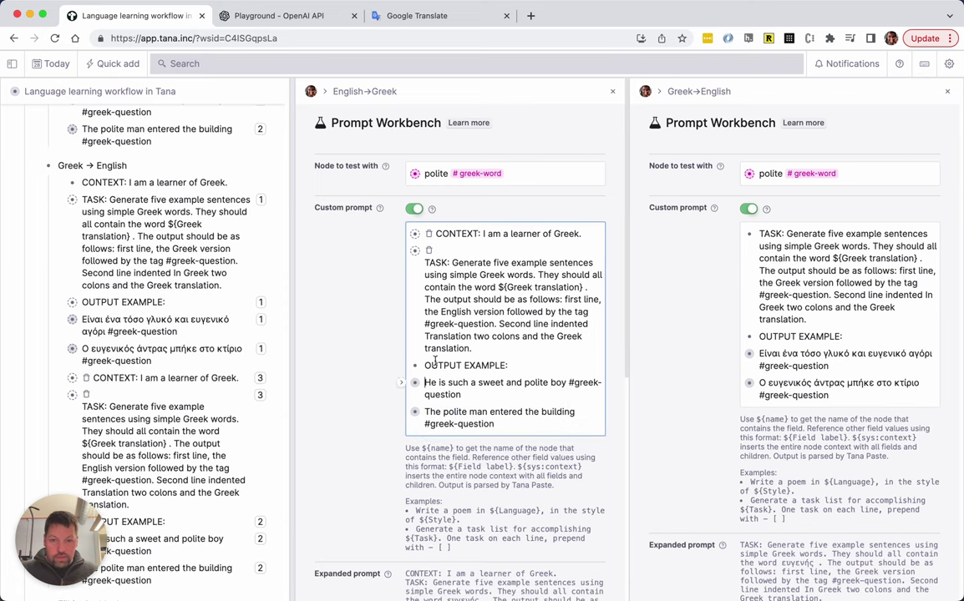
{"action": "left_click", "coordinate": [429, 251]}
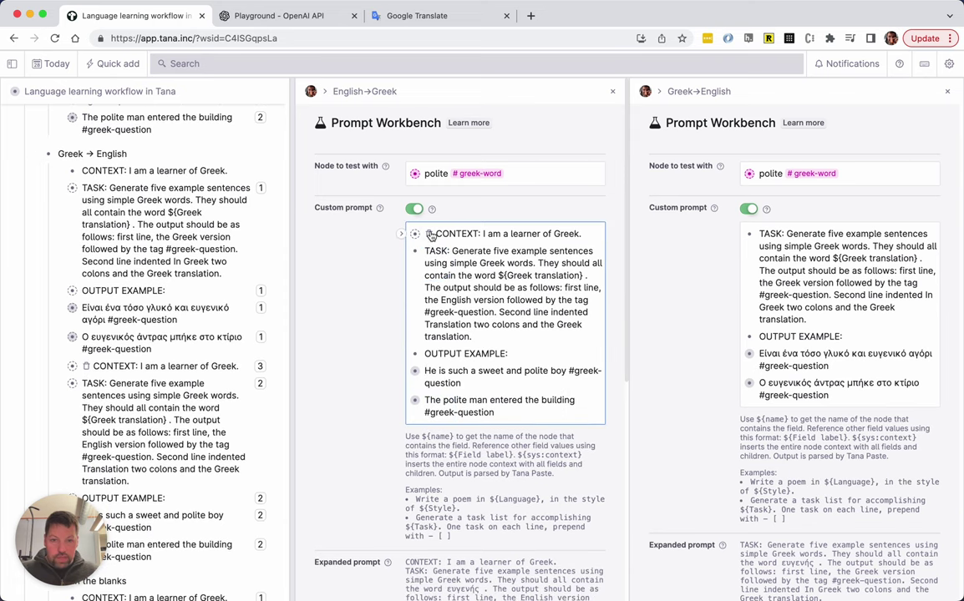
{"action": "left_click", "coordinate": [429, 234]}
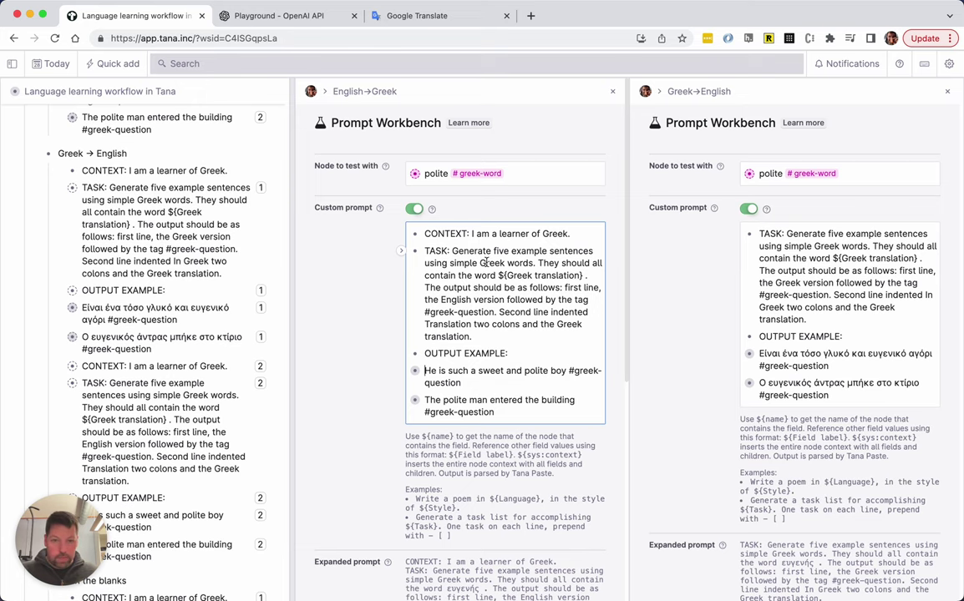
- Close the English→Greek and Greek→English prompt workbenches
{"action": "scroll", "coordinate": [490, 263], "scroll_direction": "down", "scroll_amount": 5}
{"action": "scroll", "coordinate": [490, 263], "scroll_direction": "up", "scroll_amount": 4}
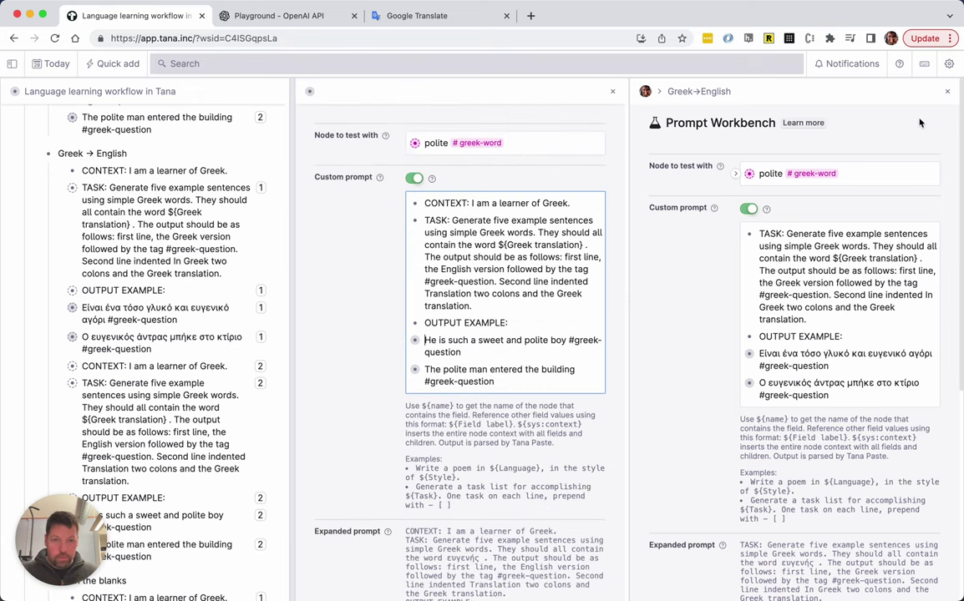
{"action": "left_click", "coordinate": [950, 92]}
{"action": "left_click", "coordinate": [950, 91]}
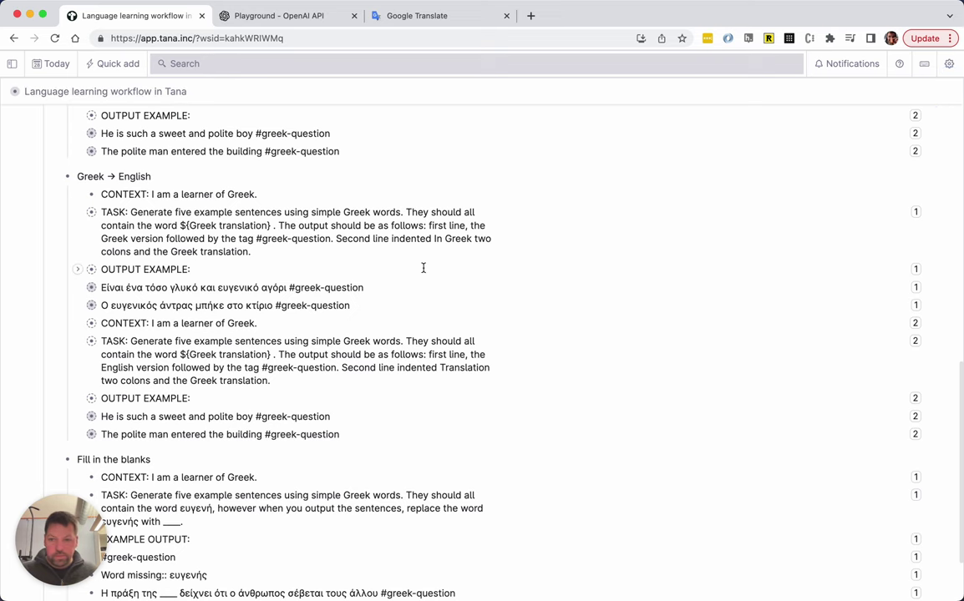
- Copy the nodes under the Fill in the blanks prompt and open the prompt workbench of the Fill in the blank field
{"action": "scroll", "coordinate": [423, 267], "scroll_direction": "down", "scroll_amount": 2}
{"action": "left_click_drag", "start_coordinate": [169, 371], "coordinate": [172, 538]}
{"action": "key", "text": "super+c"}
{"action": "scroll", "coordinate": [177, 539], "scroll_direction": "up", "scroll_amount": 3}
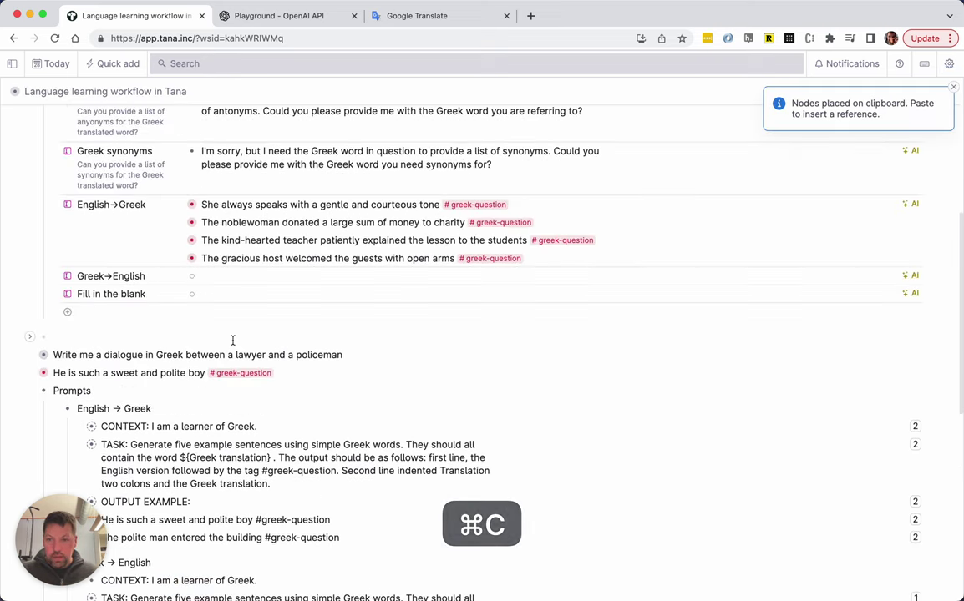
{"action": "left_click", "coordinate": [909, 295]}
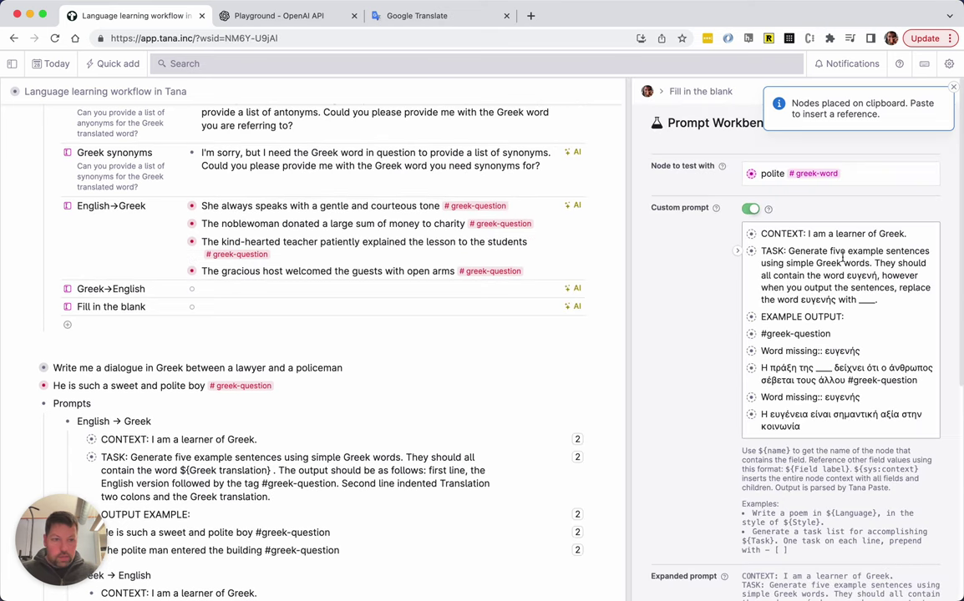
- Clear the Fill in the blank custom prompt and paste the copied Fill in the blanks nodes into it
{"action": "left_click_drag", "start_coordinate": [761, 227], "coordinate": [752, 399]}
{"action": "key", "text": "shift+Down"}
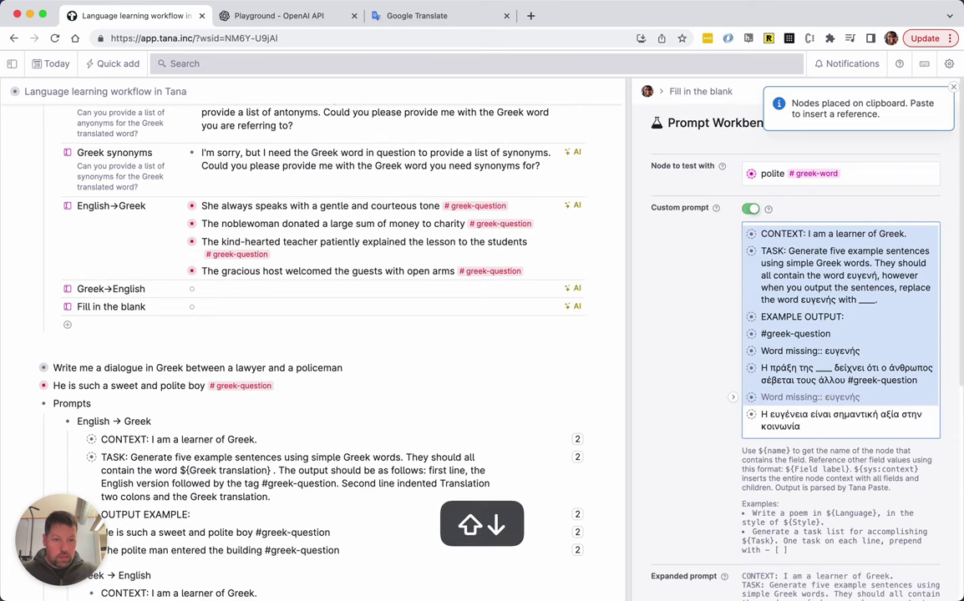
{"action": "key", "text": "BackSpace"}
{"action": "key", "text": "super+v"}
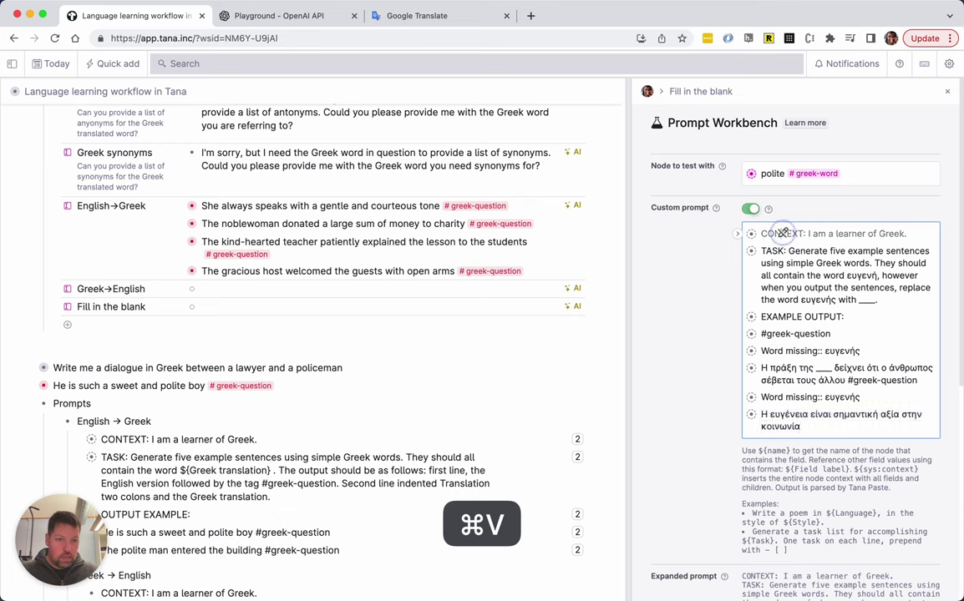
{"action": "left_click_drag", "start_coordinate": [782, 233], "coordinate": [806, 401]}
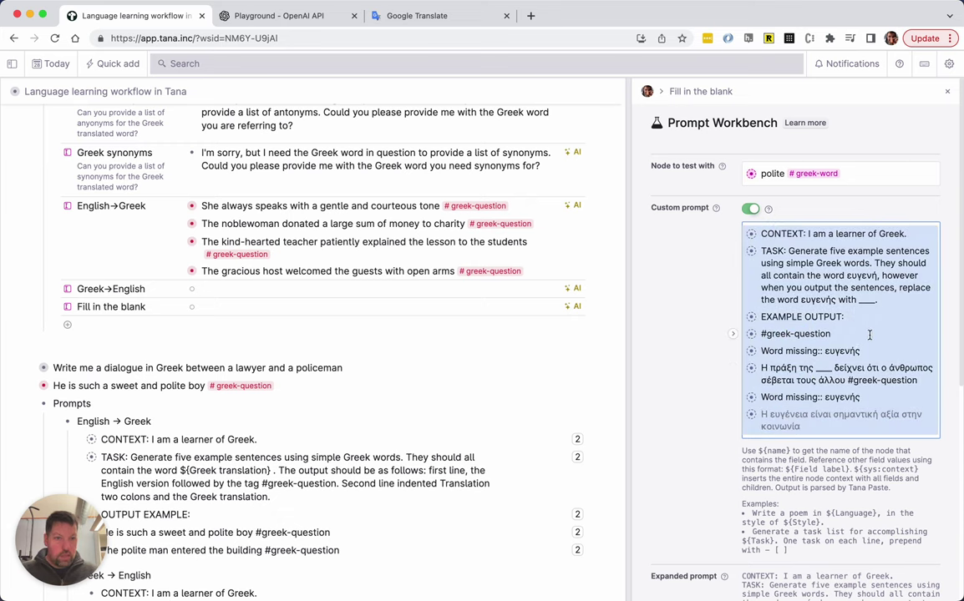
{"action": "key", "text": "BackSpace"}
{"action": "key", "text": "super+shift+c"}
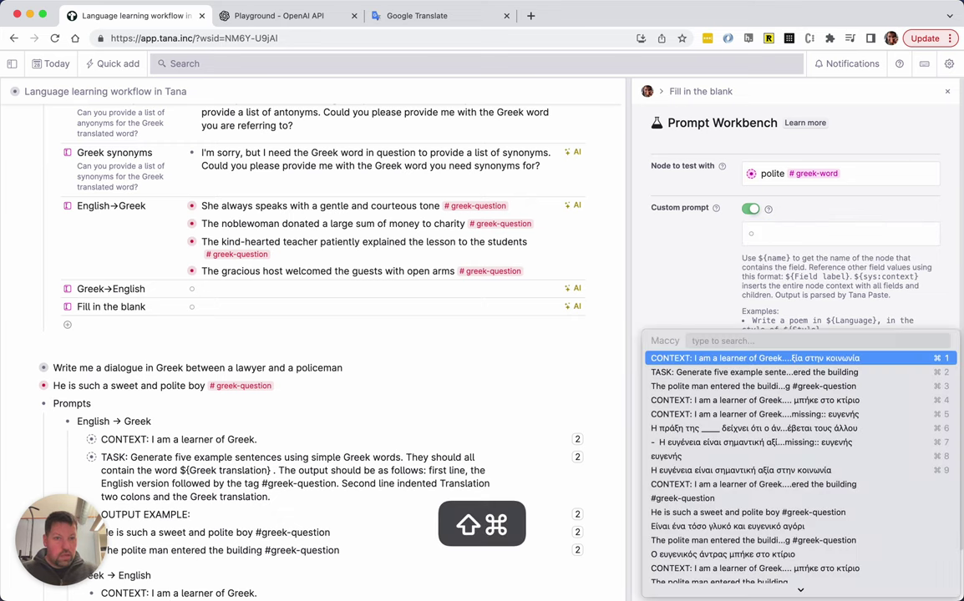
{"action": "left_click", "coordinate": [794, 230]}
{"action": "key", "text": "super+v"}
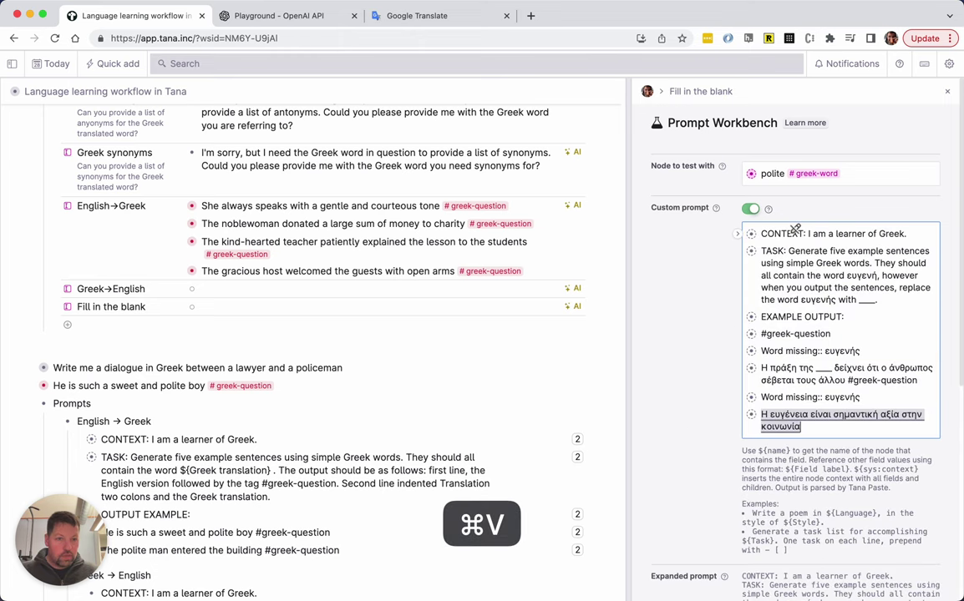
- Select all nodes of the Fill in the blank custom prompt and bring the originals here in place of the references
{"action": "left_click_drag", "start_coordinate": [906, 233], "coordinate": [796, 237]}
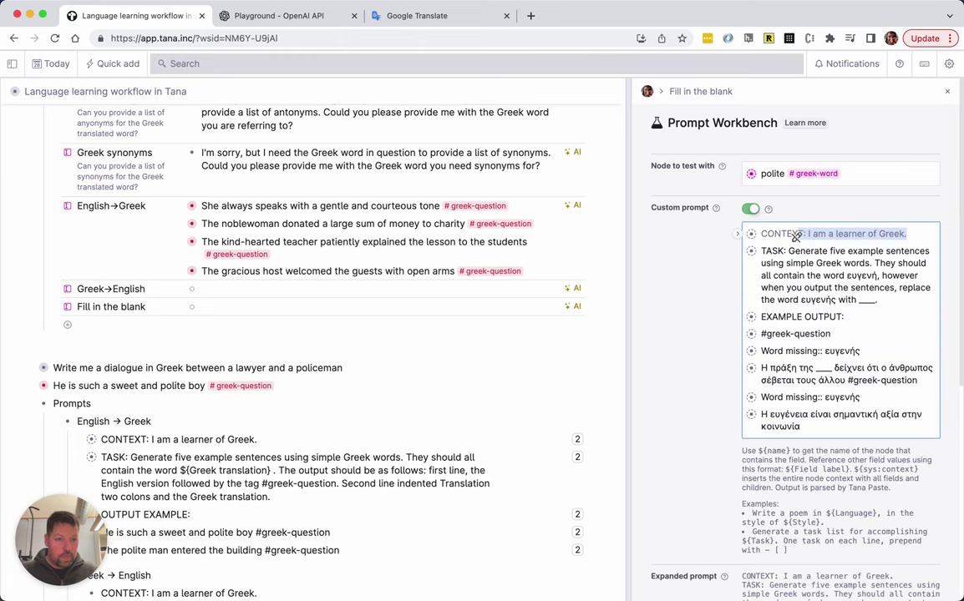
{"action": "key", "text": "shift+Up"}
{"action": "key", "text": "shift+Down"}
{"action": "key", "text": "shift+Down"}
{"action": "key", "text": "shift+Down"}
{"action": "key", "text": "shift+Down"}
{"action": "key", "text": "shift+Down"}
{"action": "key", "text": "shift+Down"}
{"action": "key", "text": "shift+Down"}
{"action": "key", "text": "shift+Down"}
{"action": "key", "text": "shift+Down"}
{"action": "key", "text": "super+k"}
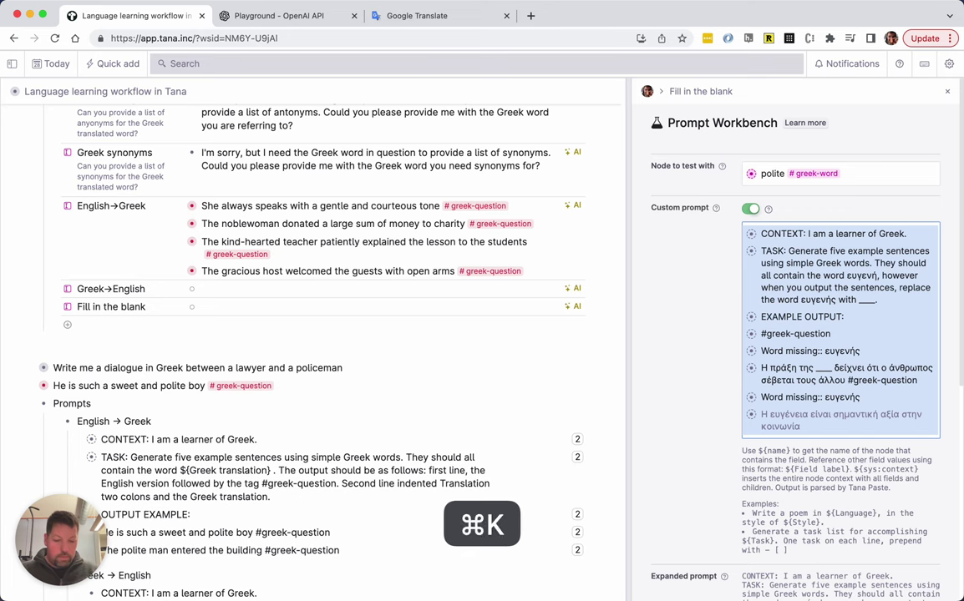
{"action": "type", "text": "bring"}
{"action": "key", "text": "Return"}
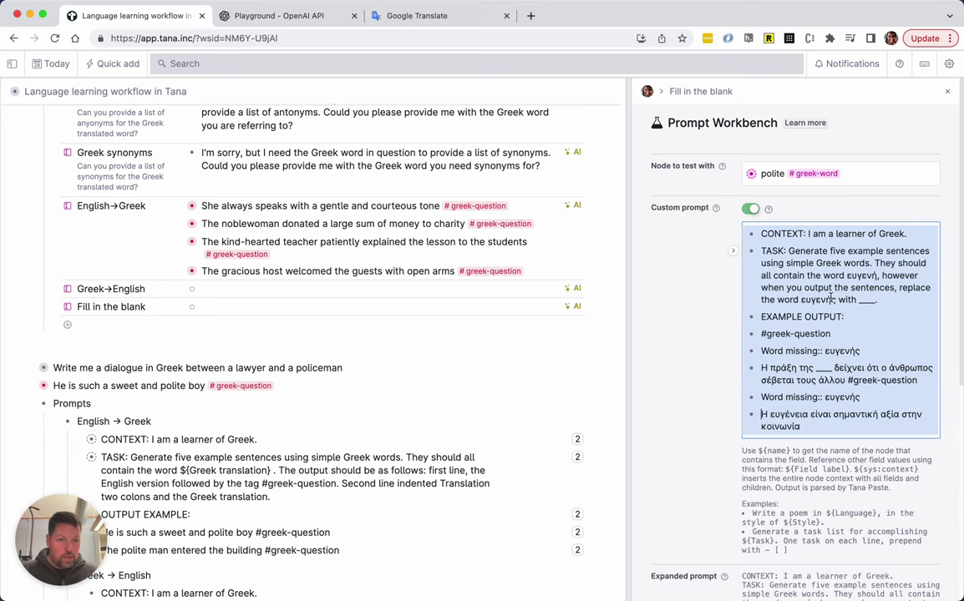
- Replace both occurrences of ευγενής in the TASK node of the custom prompt with ${Greek translation}
{"action": "left_click_drag", "start_coordinate": [751, 267], "coordinate": [844, 296]}
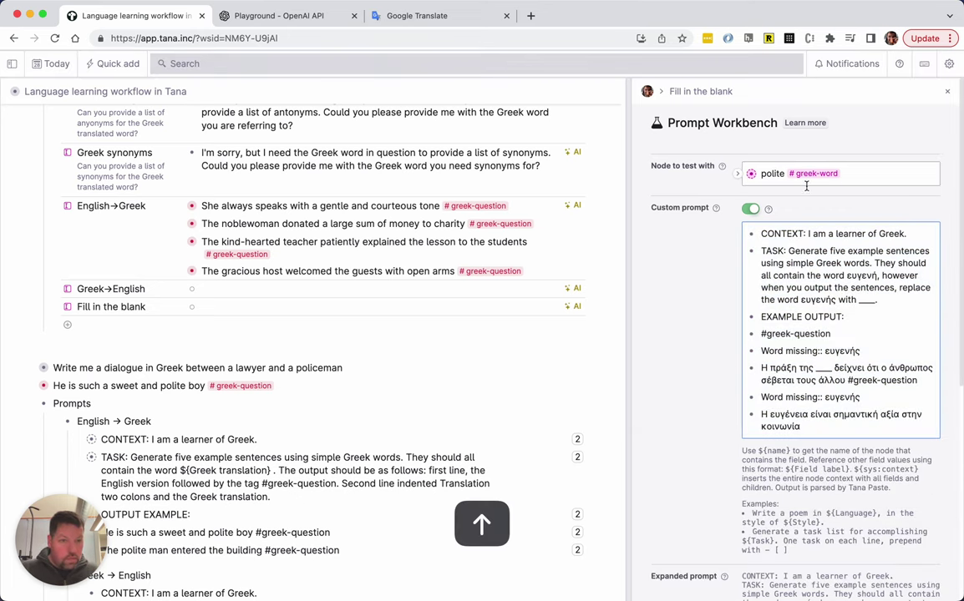
{"action": "left_click", "coordinate": [870, 275]}
{"action": "key", "text": "alt+Right"}
{"action": "key", "text": "alt+shift+Left"}
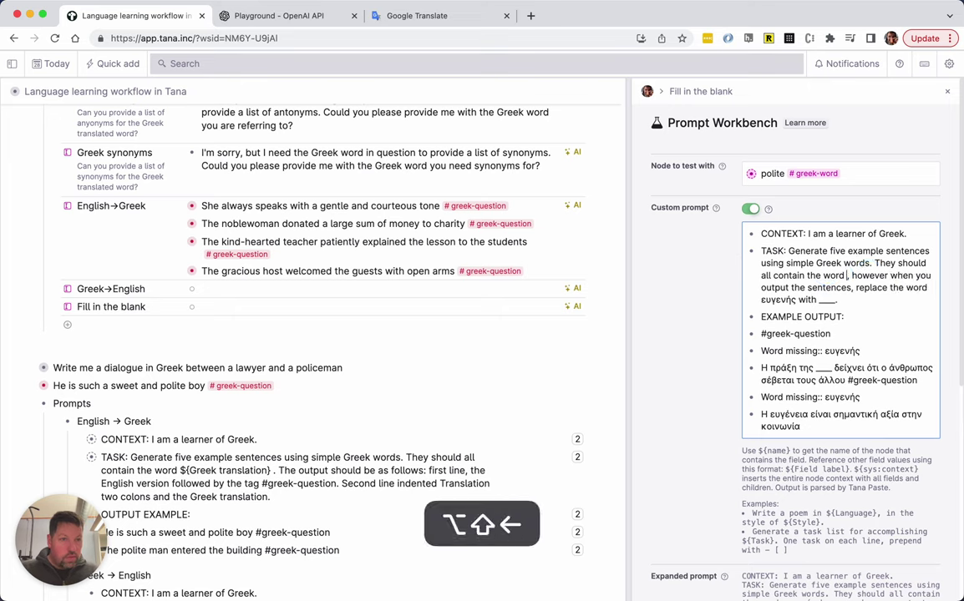
{"action": "type", "text": "${Greek translation"}
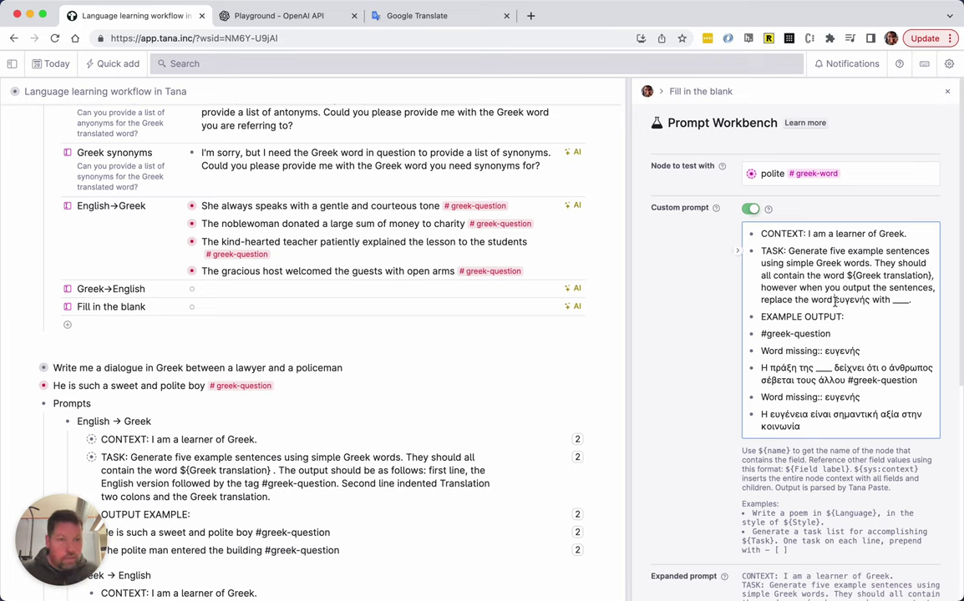
{"action": "key", "text": "alt+shift+Left"}
{"action": "type", "text": "${Greek translation}"}
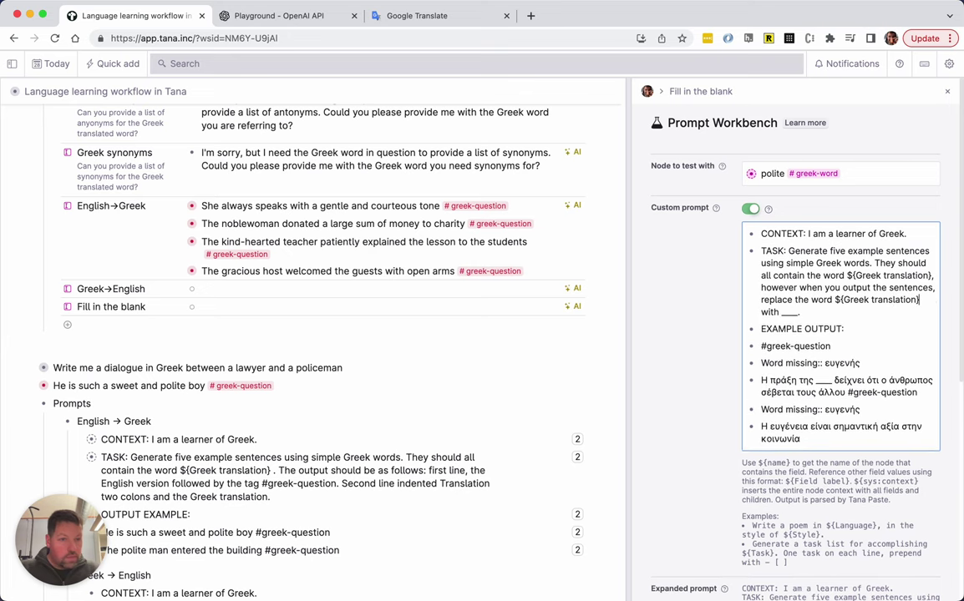
- Move the first example sentence above its Word missing line and remove the standalone #greek-question node under EXAMPLE OUTPUT
{"action": "scroll", "coordinate": [769, 329], "scroll_direction": "down", "scroll_amount": 1}
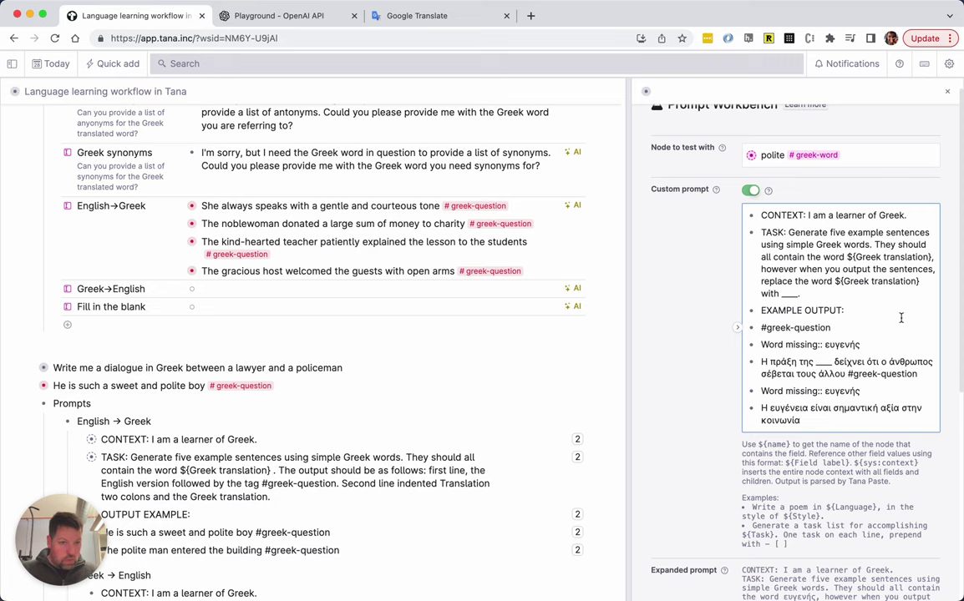
{"action": "key", "text": "Down"}
{"action": "key", "text": "Down"}
{"action": "key", "text": "Down"}
{"action": "key", "text": "Down"}
{"action": "key", "text": "Up"}
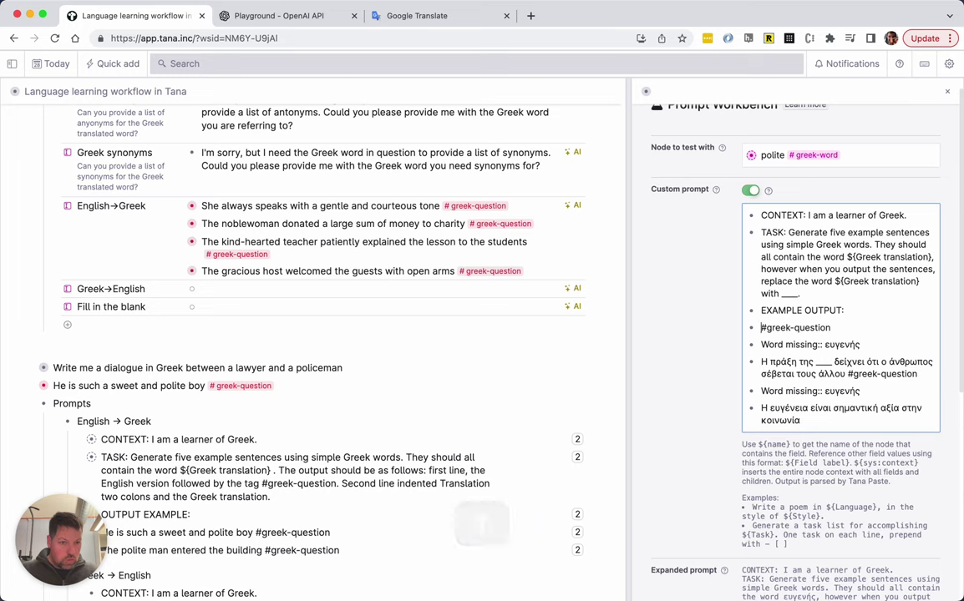
{"action": "key", "text": "Down"}
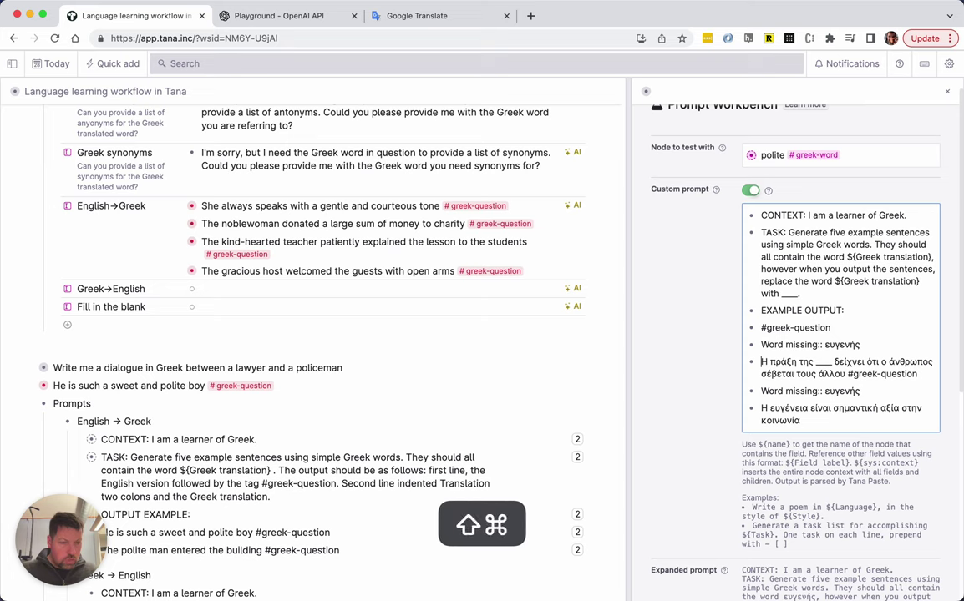
{"action": "key", "text": "shift+super+Up"}
{"action": "key", "text": "Up"}
{"action": "key", "text": "super+x"}
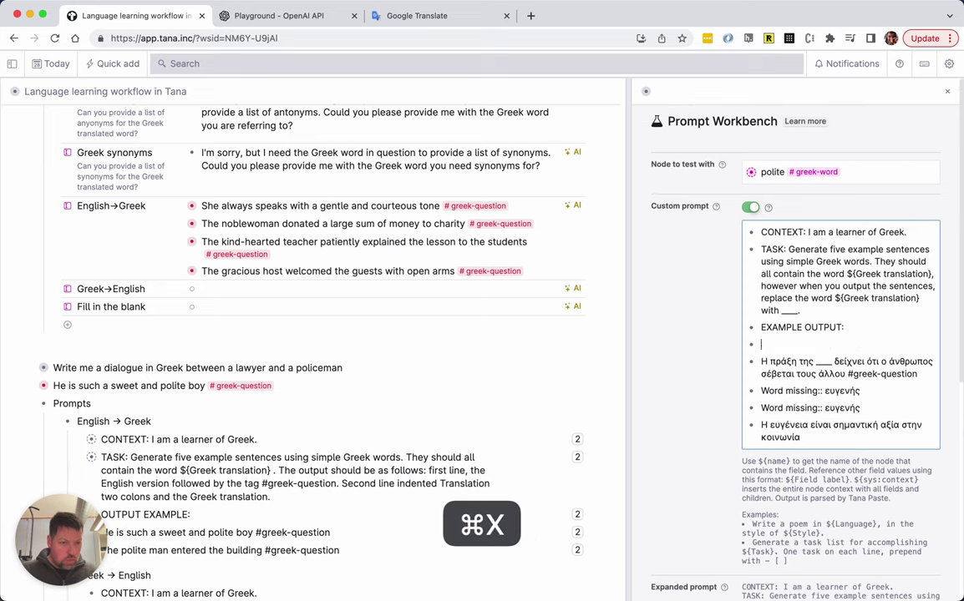
{"action": "key", "text": "Down"}
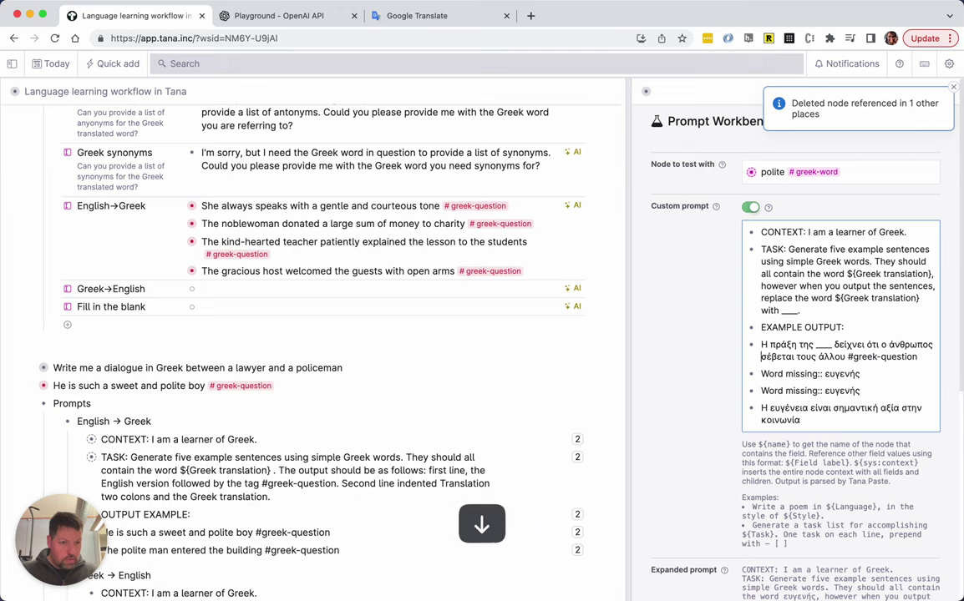
- Replace the repeated "Word missing:: ευγενής" line with a duplicate of the remaining one, placed below the second example sentence
{"action": "key", "text": "shift+Down"}
{"action": "key", "text": "BackSpace"}
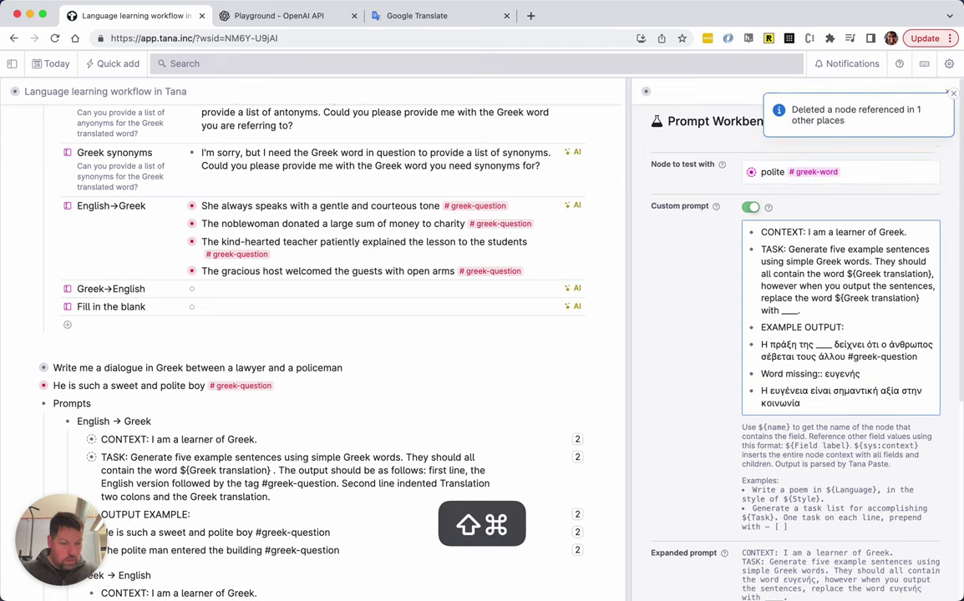
{"action": "key", "text": "super+c"}
{"action": "key", "text": "Down"}
{"action": "key", "text": "super+v"}
{"action": "key", "text": "super+k"}
{"action": "type", "text": "dupl"}
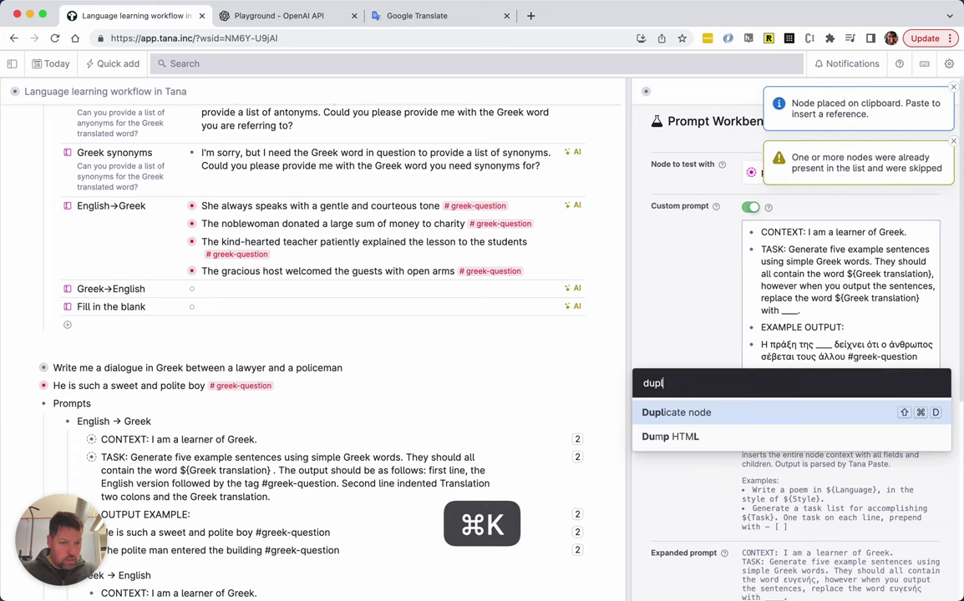
{"action": "key", "text": "Return"}
{"action": "key", "text": "shift+super+Down"}
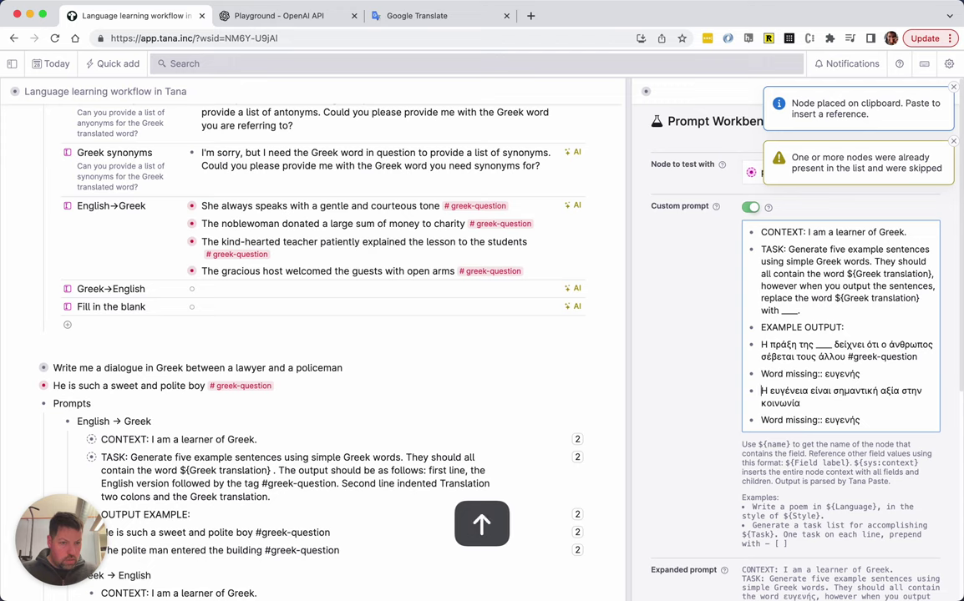
- Indent each Word missing line beneath its own example sentence
{"action": "key", "text": "Tab"}
{"action": "key", "text": "Up"}
{"action": "key", "text": "Down"}
{"action": "key", "text": "Tab"}
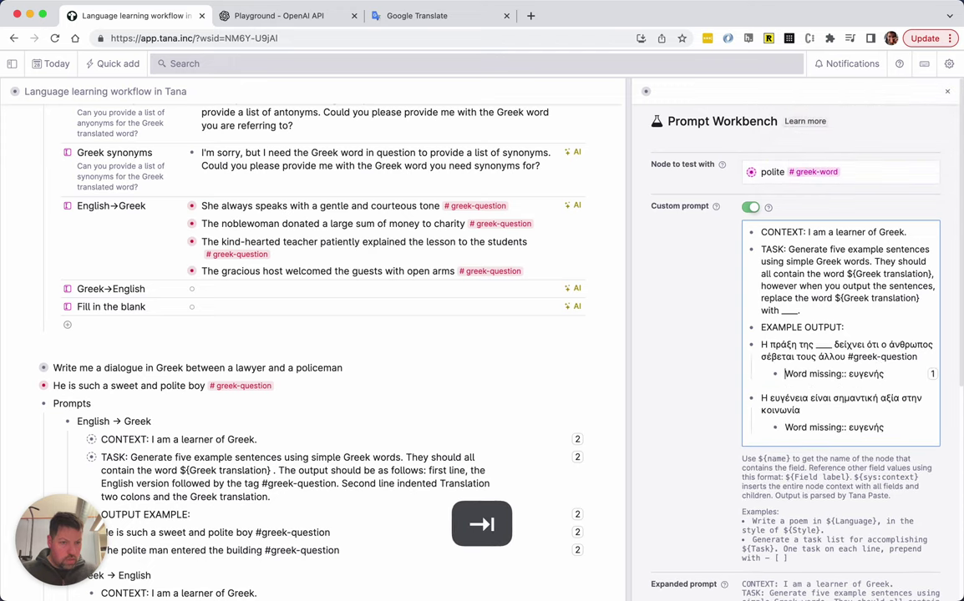
- Prefix both example sentences and the first Word missing line with a dash and a space
{"action": "key", "text": "Up"}
{"action": "key", "text": "Down"}
{"action": "type", "text": "-"}
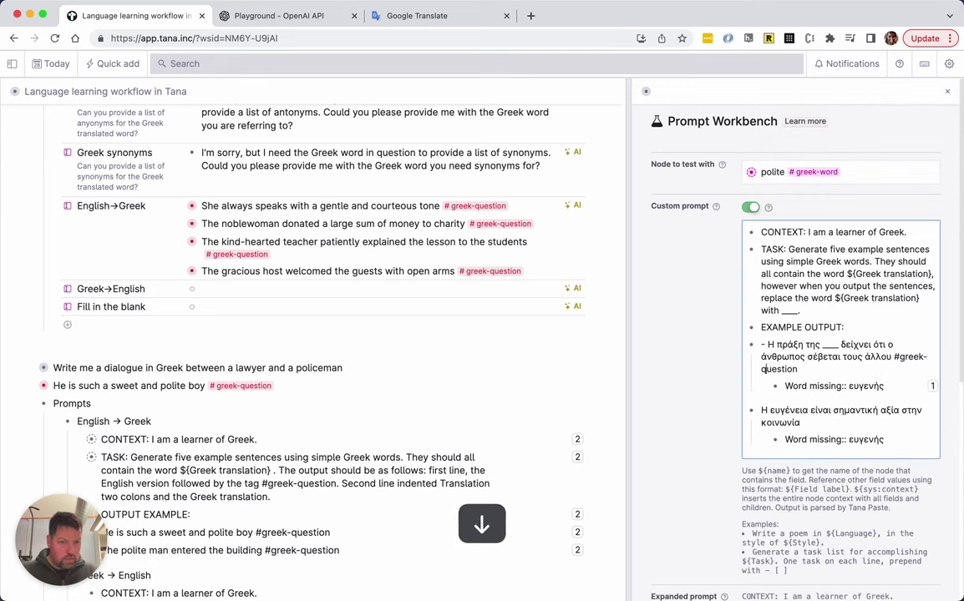
{"action": "key", "text": "Down"}
{"action": "type", "text": "-"}
{"action": "key", "text": "Down"}
{"action": "key", "text": "Down"}
{"action": "key", "text": "Up"}
{"action": "type", "text": "-"}
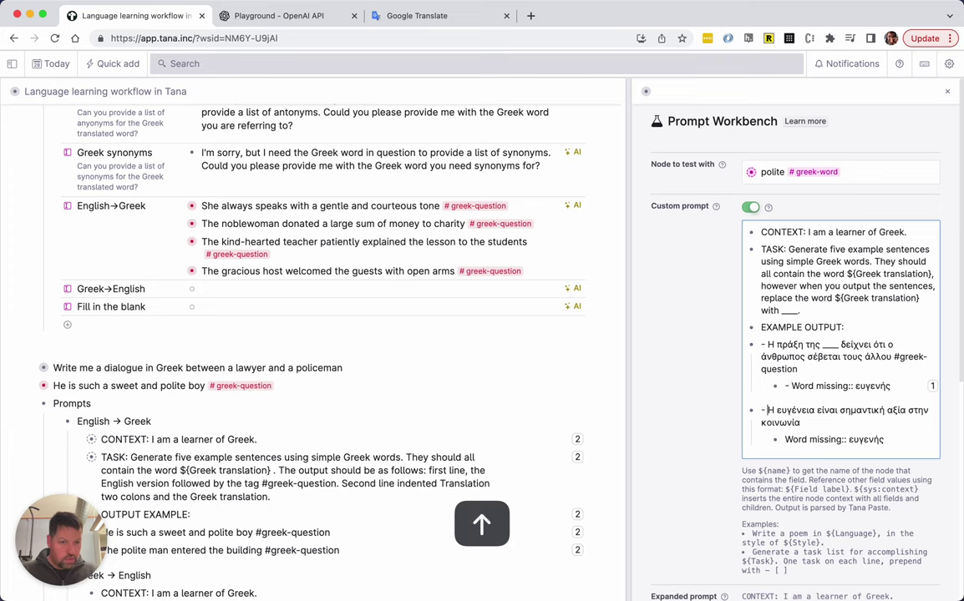
- Undo the accidental outdent of the last Word missing line and prefix that line with a dash and a space
{"action": "key", "text": "Down"}
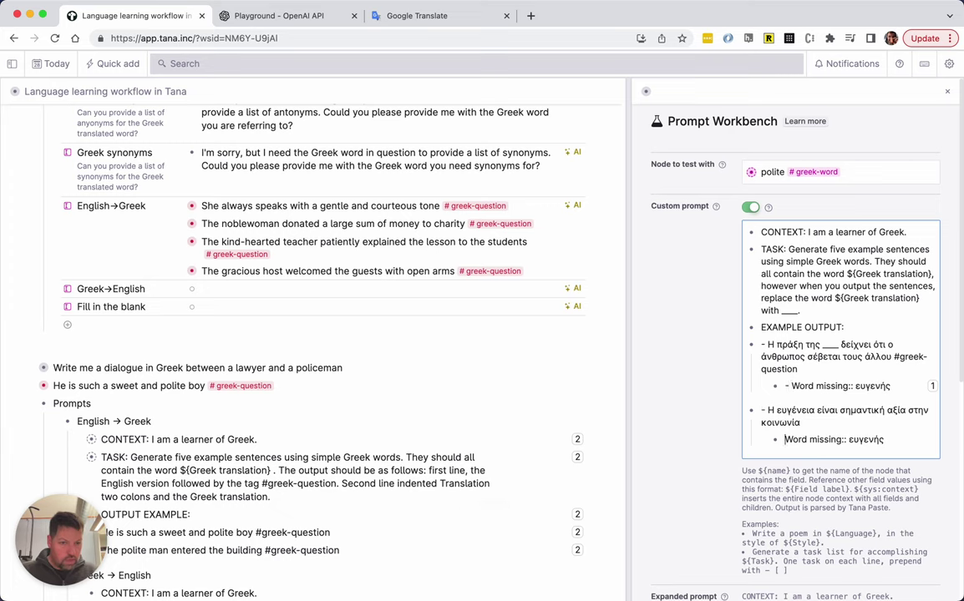
{"action": "key", "text": "BackSpace"}
{"action": "key", "text": "Return"}
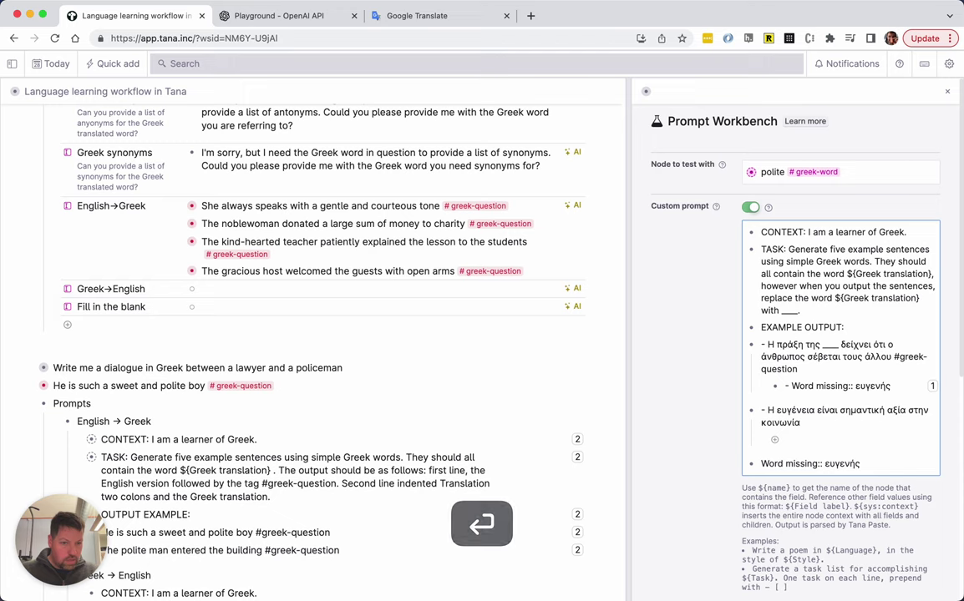
{"action": "key", "text": "shift+Tab"}
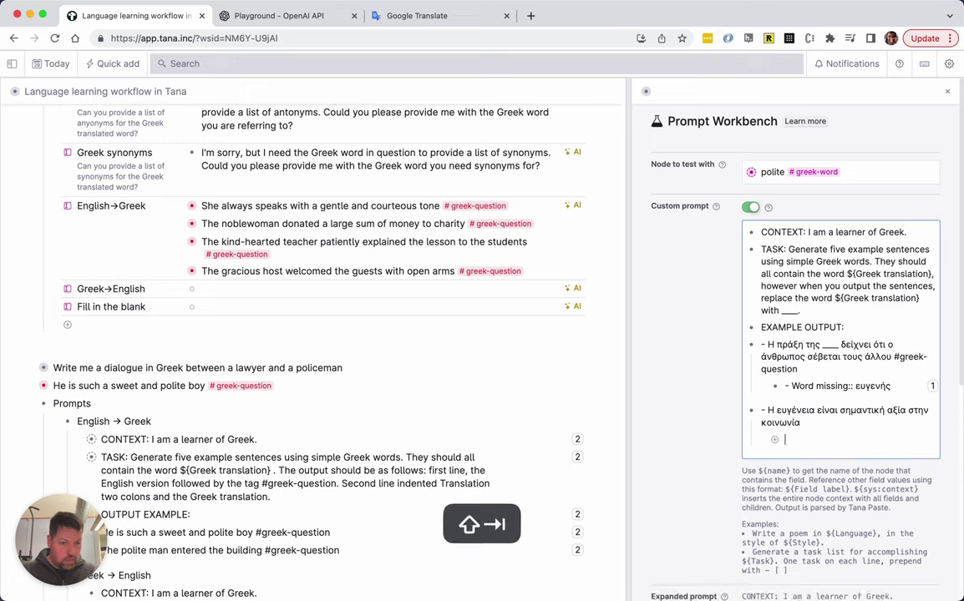
{"action": "key", "text": "super+z"}
{"action": "key", "text": "super+z"}
{"action": "key", "text": "super+z"}
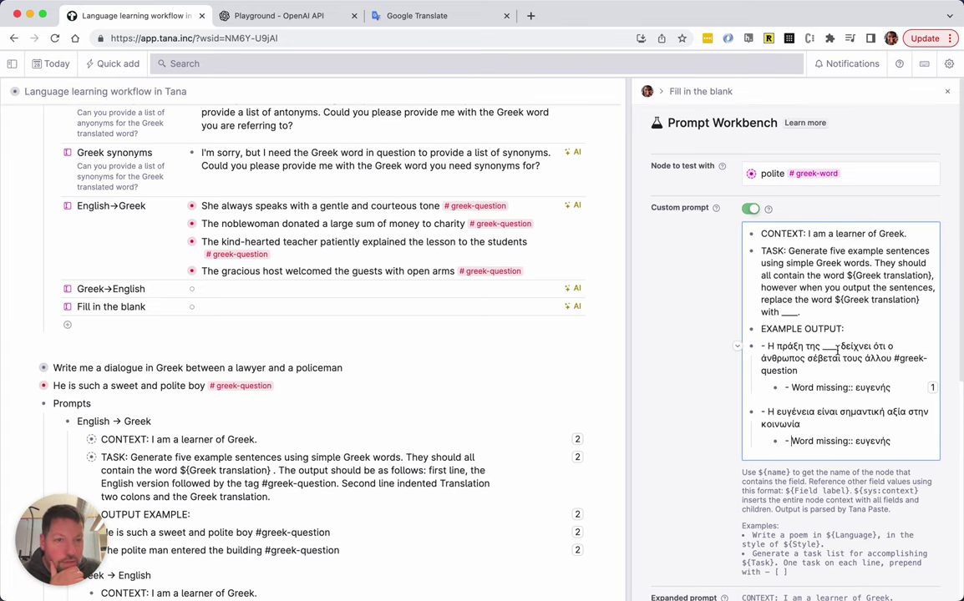
- Check the expanded prompt and run the AI on the Fill in the blank, Greek→English and English→Greek fields
{"action": "scroll", "coordinate": [836, 352], "scroll_direction": "down", "scroll_amount": 5}
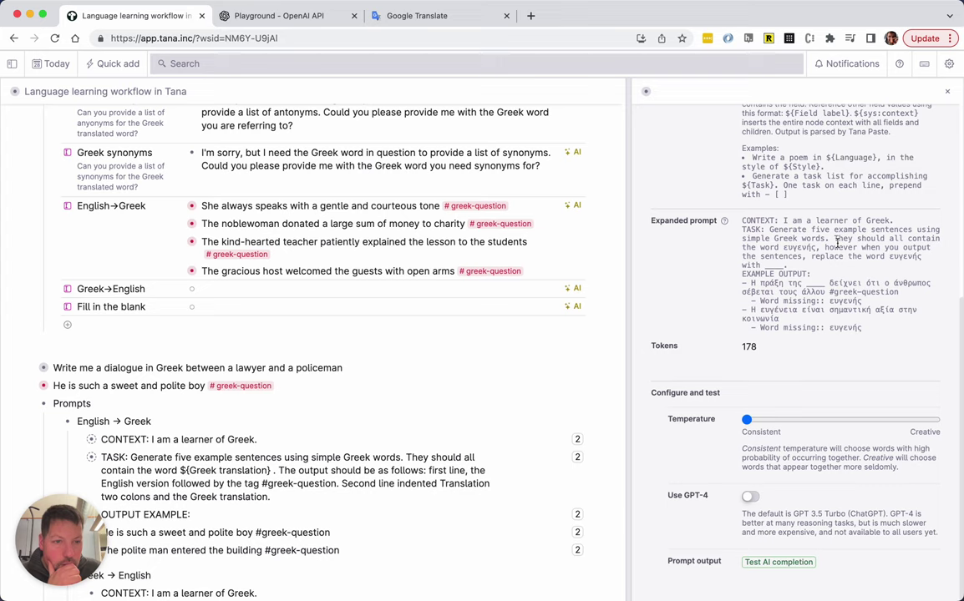
{"action": "left_click", "coordinate": [572, 307]}
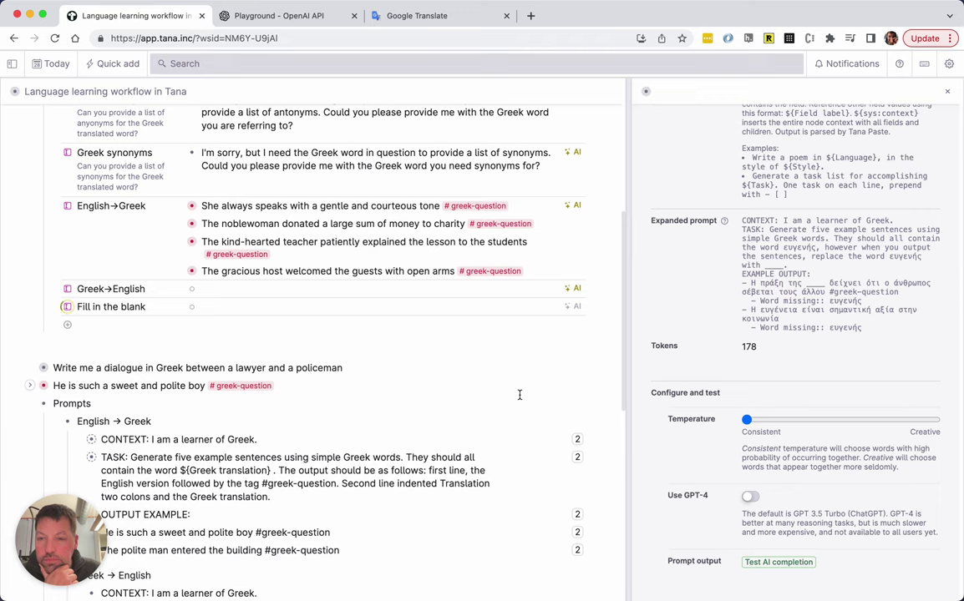
{"action": "left_click", "coordinate": [572, 288]}
{"action": "left_click", "coordinate": [575, 204]}
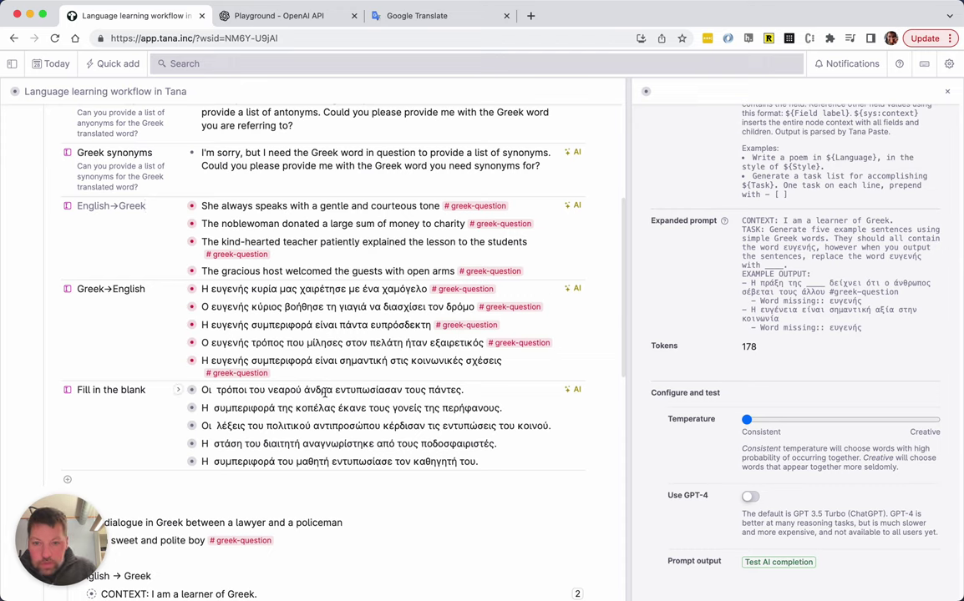
- Inspect the child node of the first generated Fill in the blank sentence and reopen that field's prompt workbench
{"action": "left_click", "coordinate": [178, 390]}
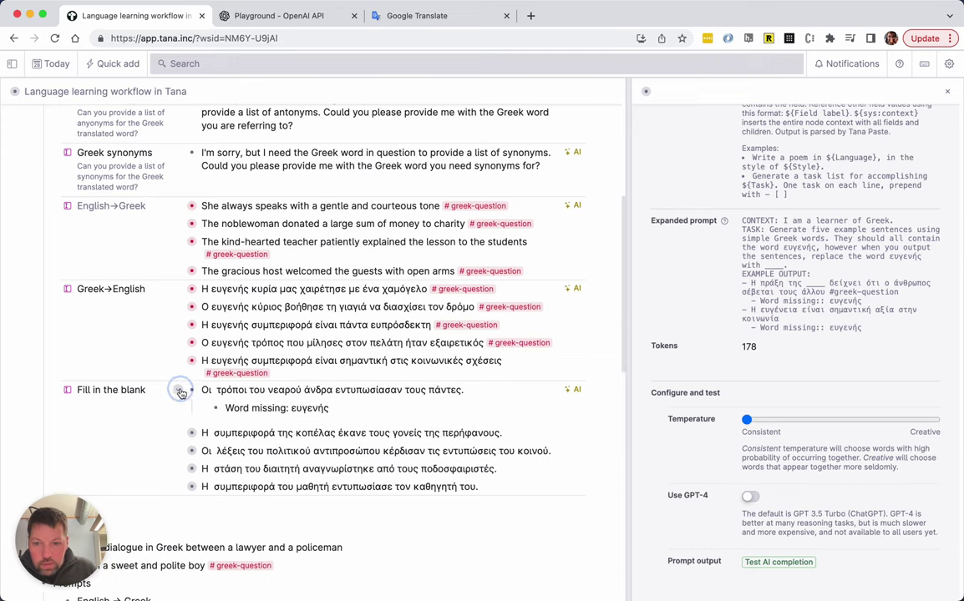
{"action": "left_click", "coordinate": [179, 390]}
{"action": "left_click", "coordinate": [572, 389], "text": "super"}
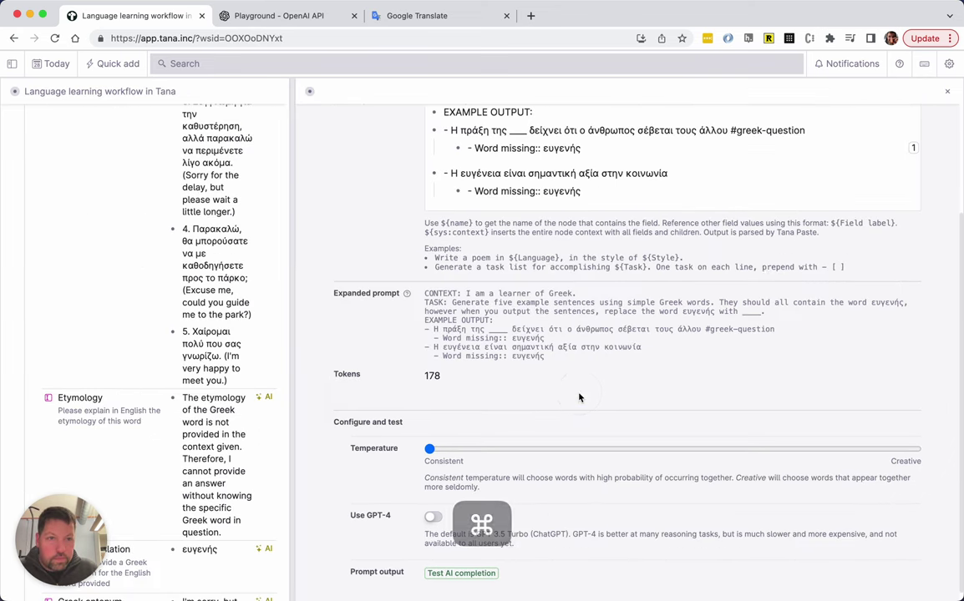
- Review the custom and expanded prompts of Fill in the blank, and test the AI completion to examine its output
{"action": "scroll", "coordinate": [742, 272], "scroll_direction": "up", "scroll_amount": 5}
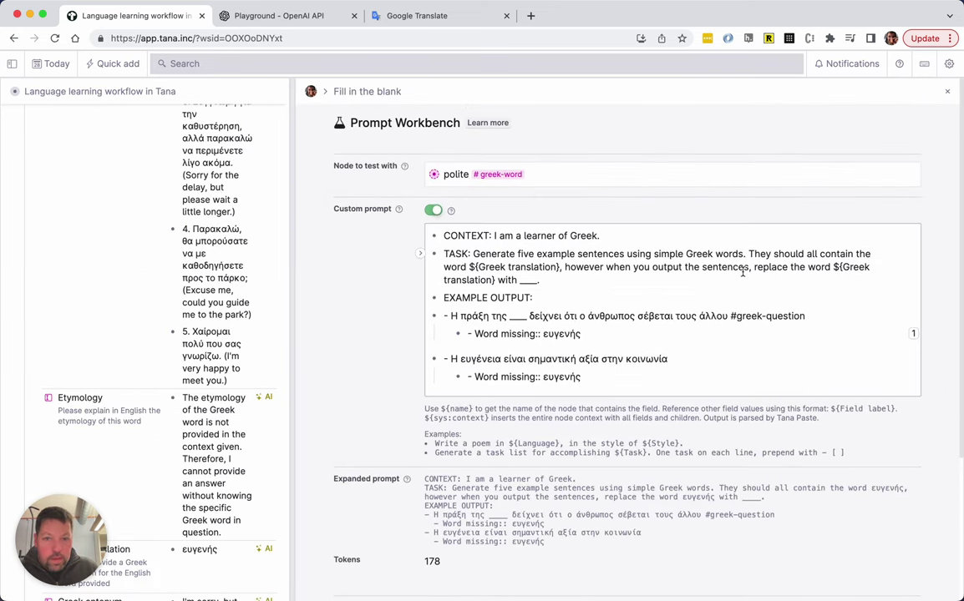
{"action": "scroll", "coordinate": [742, 272], "scroll_direction": "down", "scroll_amount": 2}
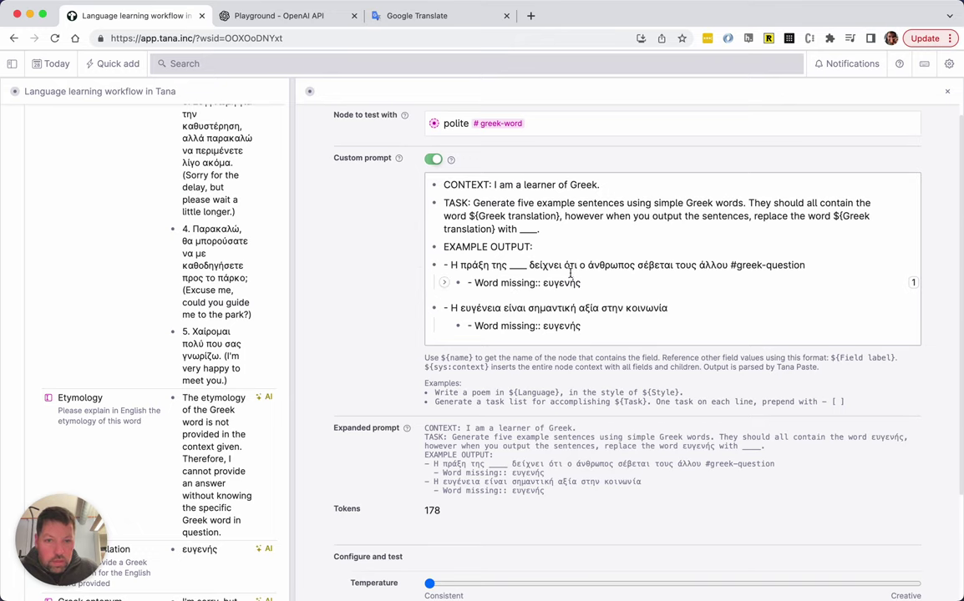
{"action": "scroll", "coordinate": [546, 248], "scroll_direction": "down", "scroll_amount": 3}
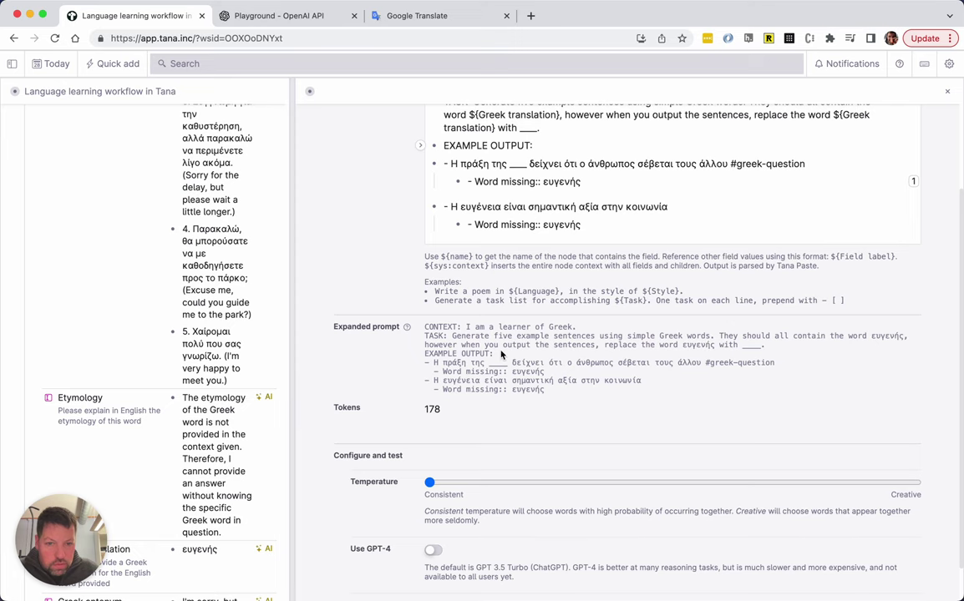
{"action": "scroll", "coordinate": [493, 355], "scroll_direction": "down", "scroll_amount": 1}
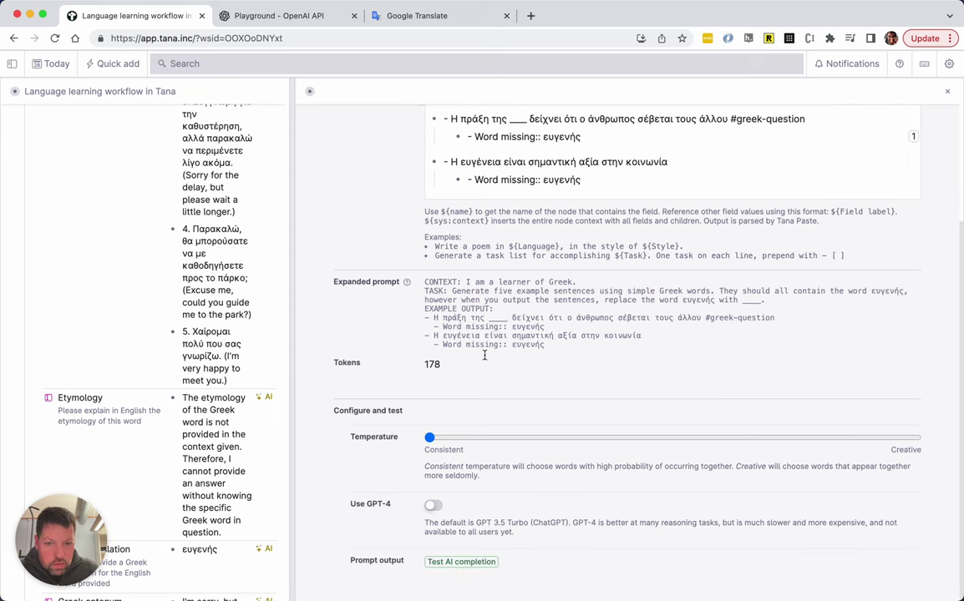
{"action": "left_click", "coordinate": [462, 562]}
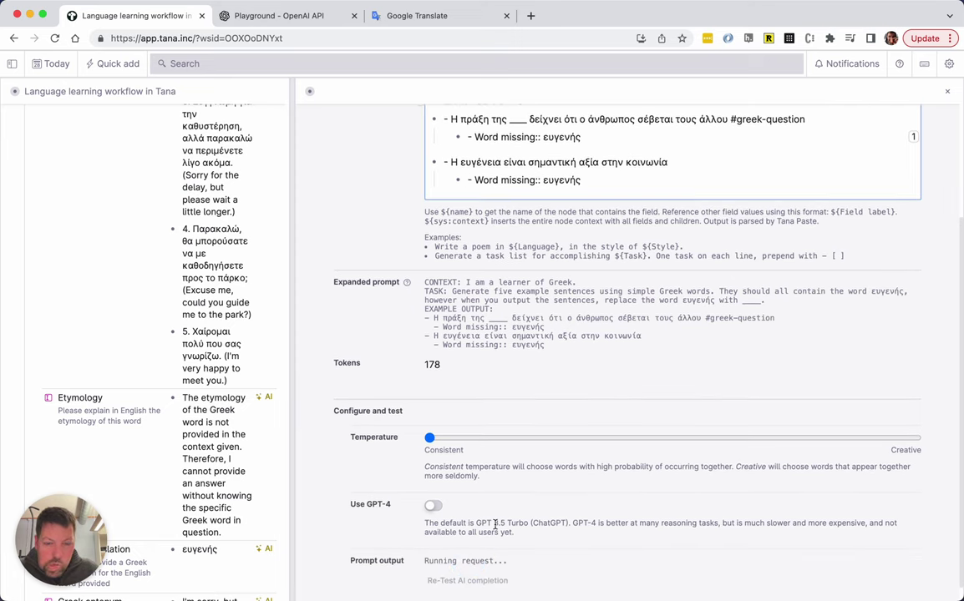
{"action": "scroll", "coordinate": [500, 504], "scroll_direction": "down", "scroll_amount": 1}
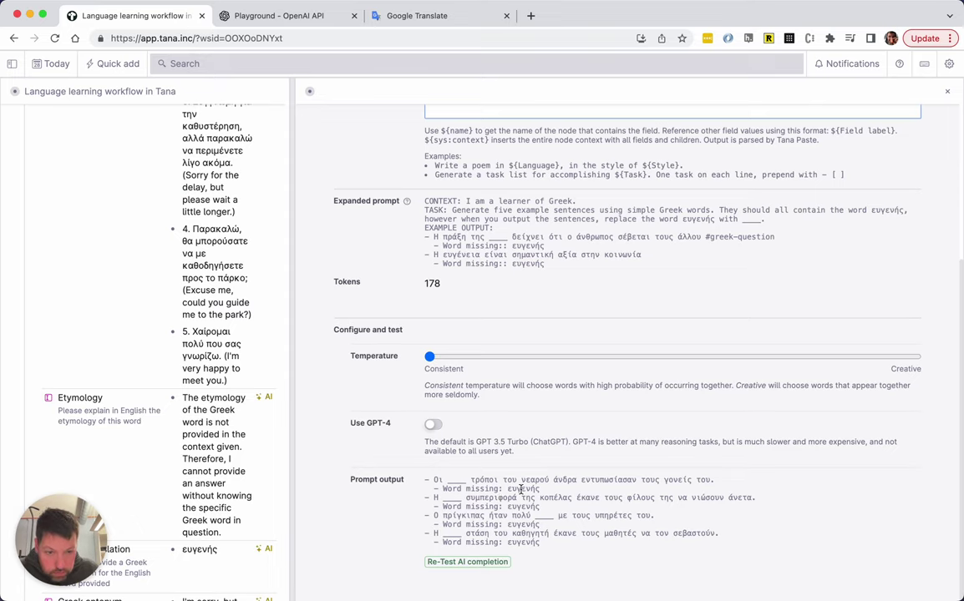
- Append the text #greek-question to the second example sentence in the Fill in the blank custom prompt
{"action": "scroll", "coordinate": [520, 489], "scroll_direction": "up", "scroll_amount": 3}
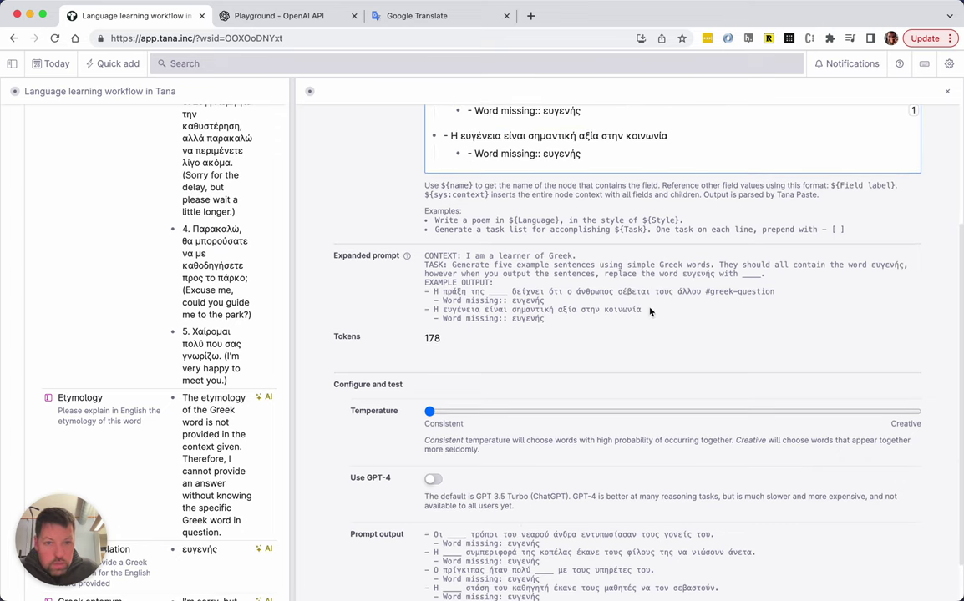
{"action": "scroll", "coordinate": [561, 179], "scroll_direction": "up", "scroll_amount": 2}
{"action": "left_click", "coordinate": [684, 194]}
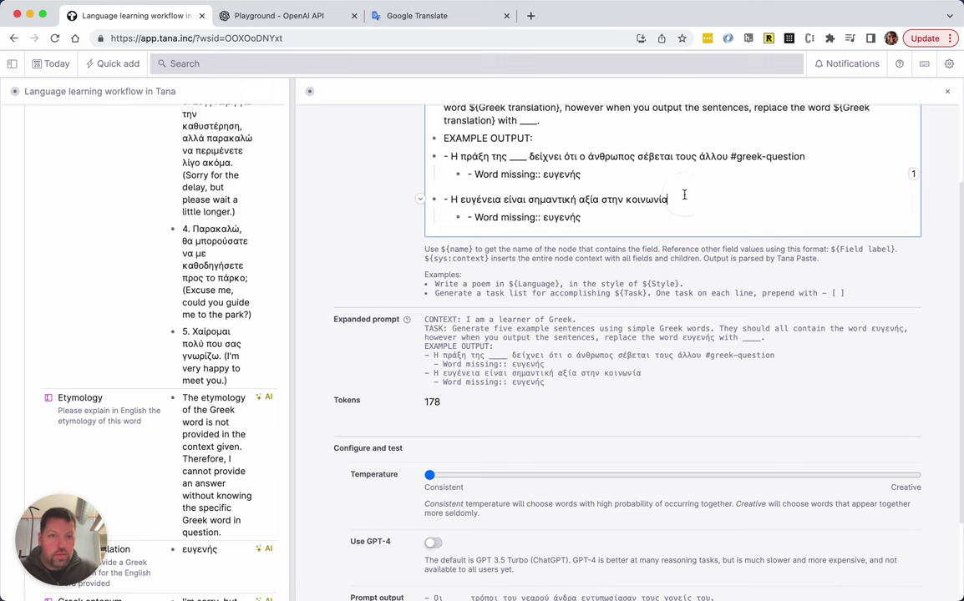
{"action": "type", "text": "#greek-question"}
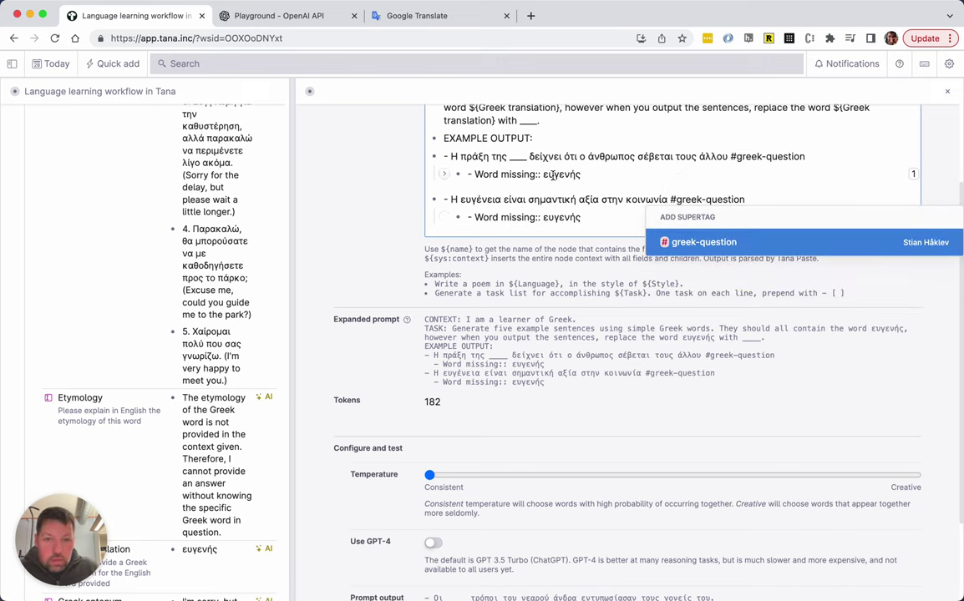
- Widen the workflow document pane to about two thirds and rerun the AI on the Fill in the blank field
{"action": "scroll", "coordinate": [236, 361], "scroll_direction": "down", "scroll_amount": 5}
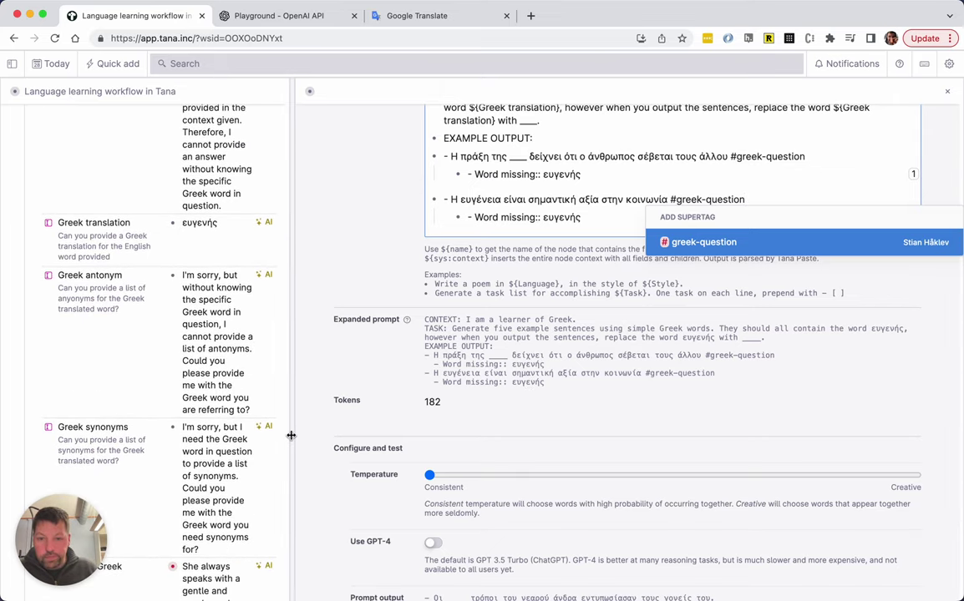
{"action": "left_click_drag", "start_coordinate": [290, 437], "coordinate": [610, 424]}
{"action": "scroll", "coordinate": [555, 344], "scroll_direction": "up", "scroll_amount": 3}
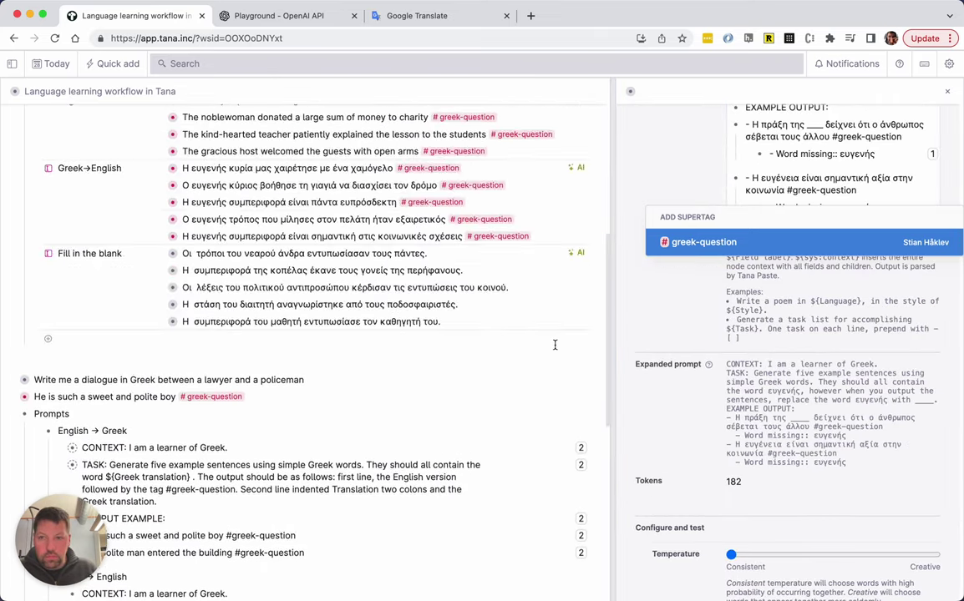
{"action": "left_click", "coordinate": [579, 252]}
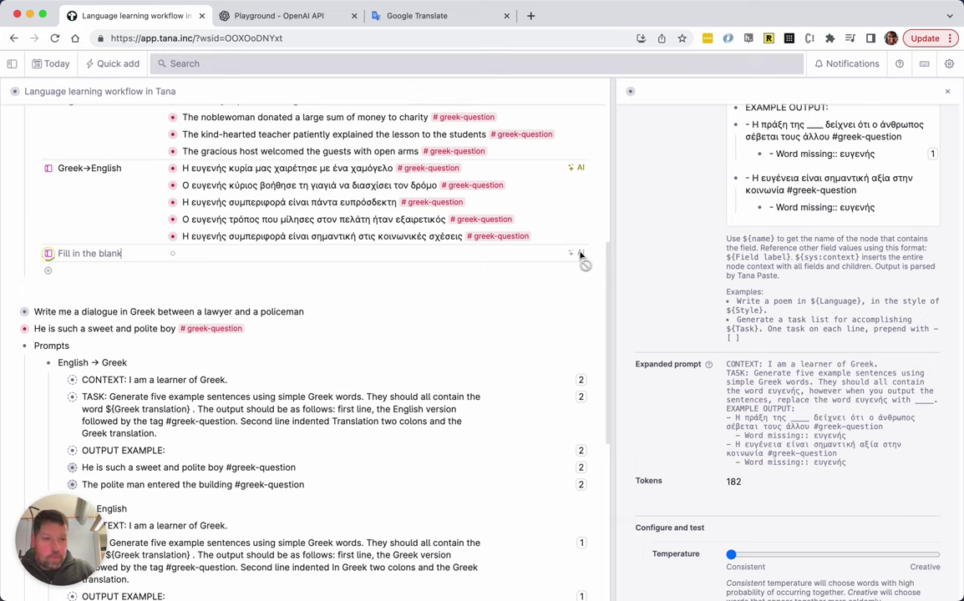
- Replace the word ευγένεια in the second example sentence of the custom prompt with an underscore blank
{"action": "left_click", "coordinate": [848, 194]}
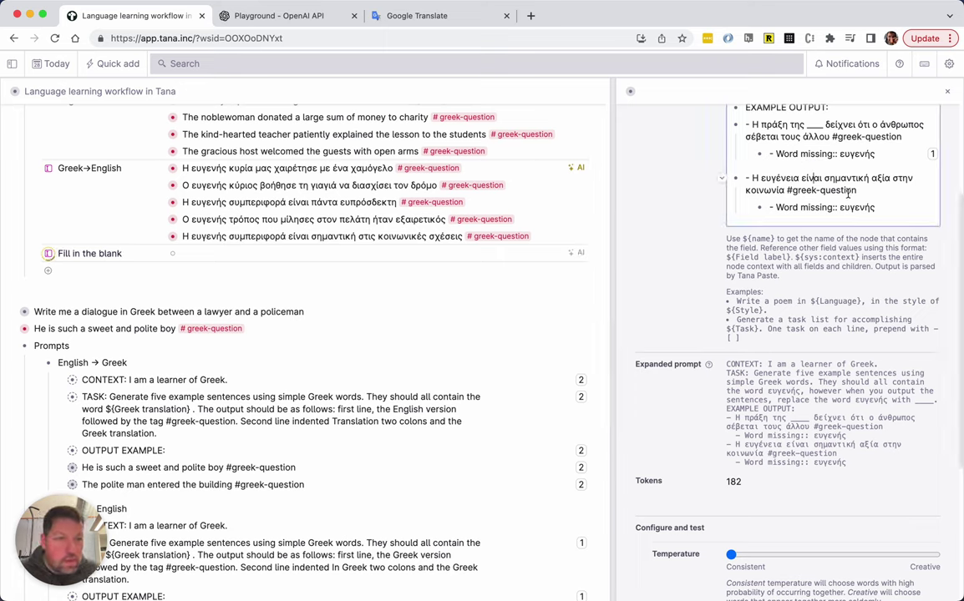
{"action": "key", "text": "alt+Left"}
{"action": "key", "text": "Left"}
{"action": "key", "text": "alt+shift+Left"}
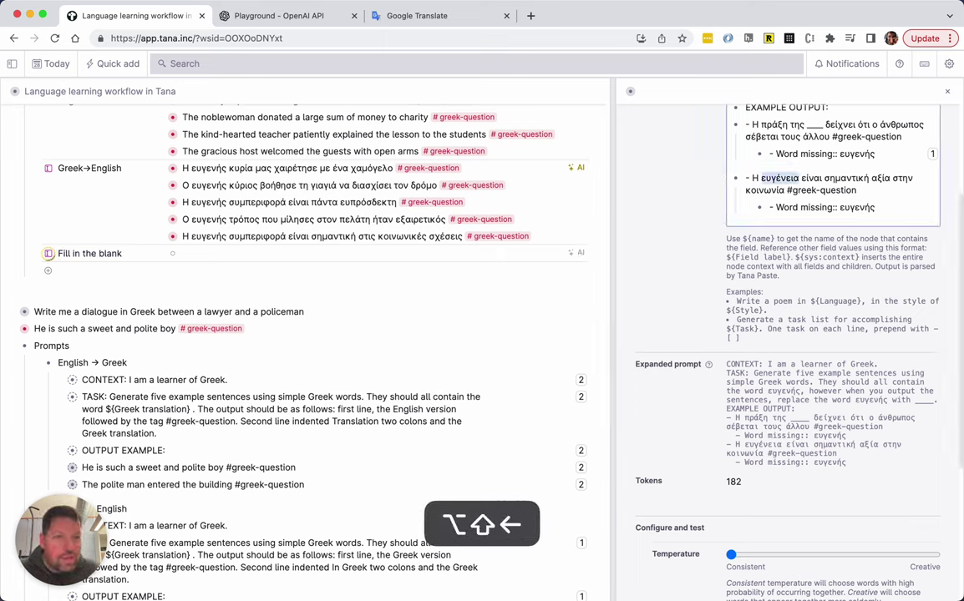
{"action": "type", "text": "____"}
- Copy the ____ blank from the first example sentence, leaving that sentence intact
{"action": "key", "text": "Up"}
{"action": "key", "text": "Down"}
{"action": "key", "text": "alt+Right"}
{"action": "key", "text": "Right"}
{"action": "key", "text": "alt+shift+Right"}
{"action": "key", "text": "super+x"}
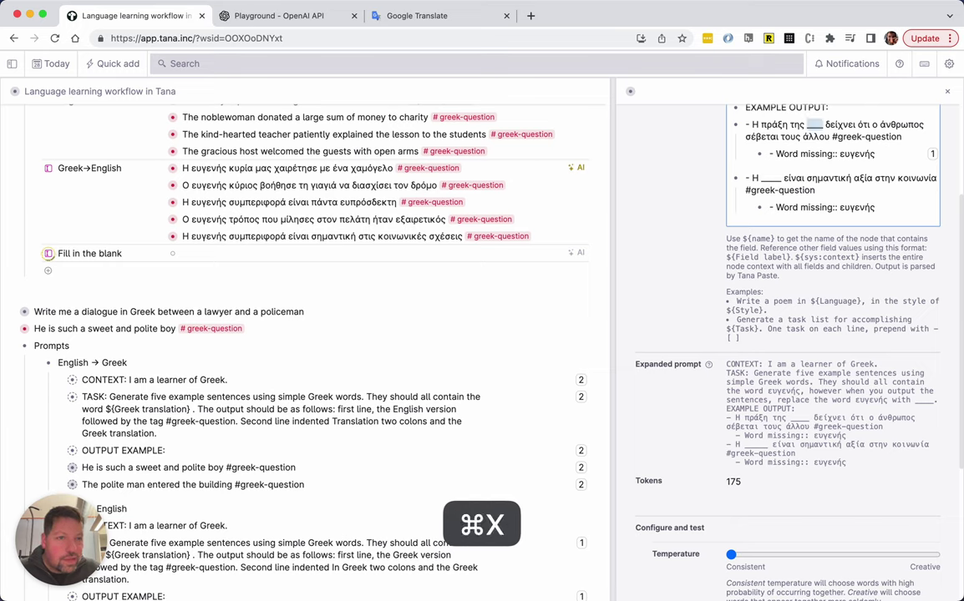
{"action": "key", "text": "super+z"}
{"action": "key", "text": "alt+Left"}
{"action": "key", "text": "alt+Left"}
{"action": "key", "text": "alt+Left"}
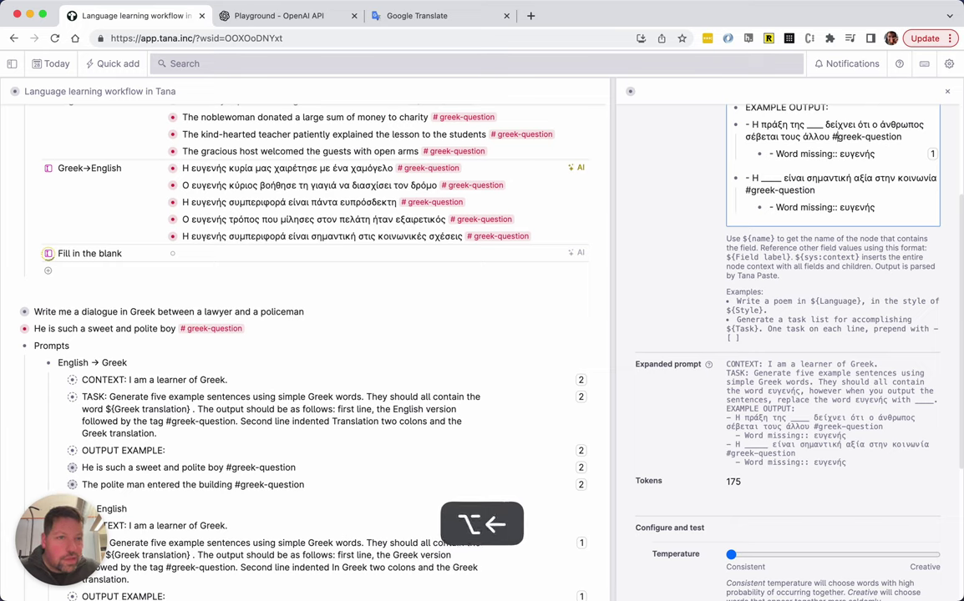
{"action": "key", "text": "alt+shift+Right"}
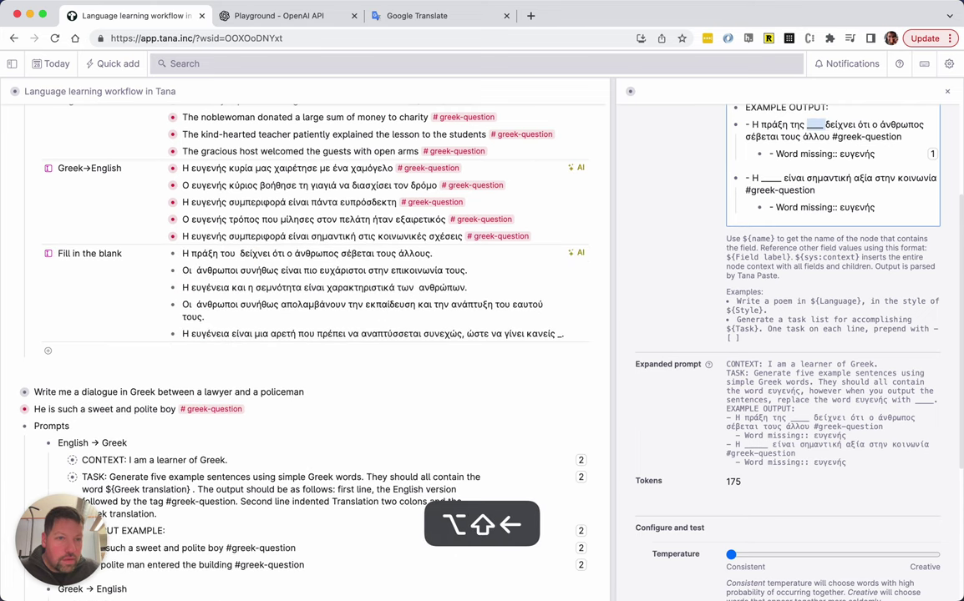
{"action": "key", "text": "shift+Left"}
- Replace the blank in the second example sentence with the copied ____ so both examples match
{"action": "key", "text": "Down"}
{"action": "key", "text": "Down"}
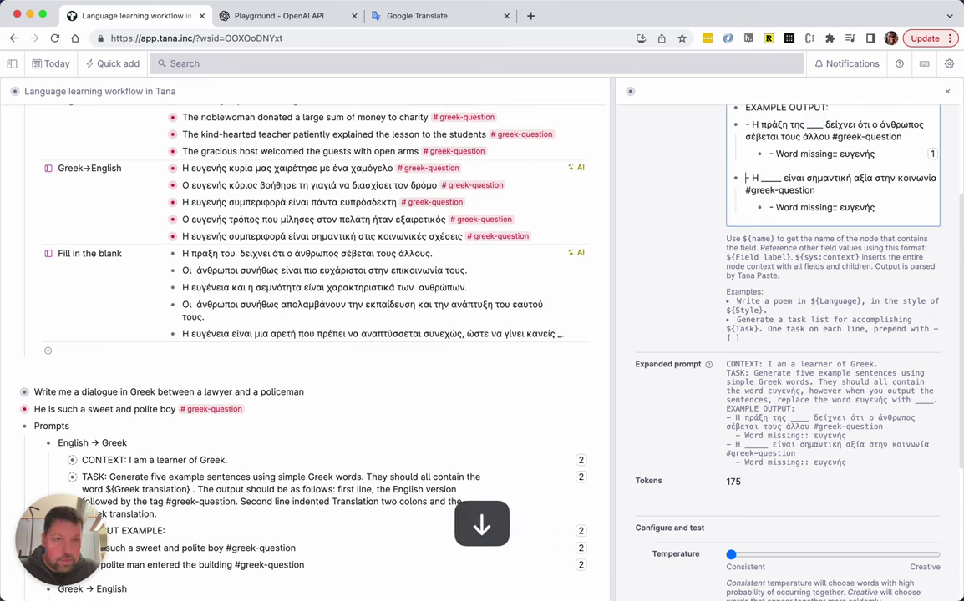
{"action": "key", "text": "Right"}
{"action": "key", "text": "Up"}
{"action": "key", "text": "Right"}
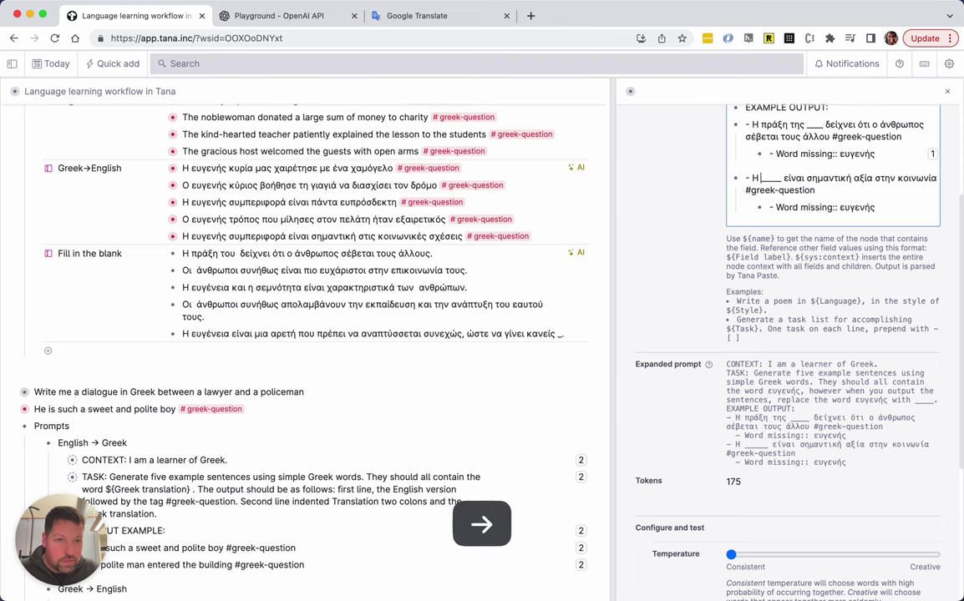
{"action": "key", "text": "super+v"}
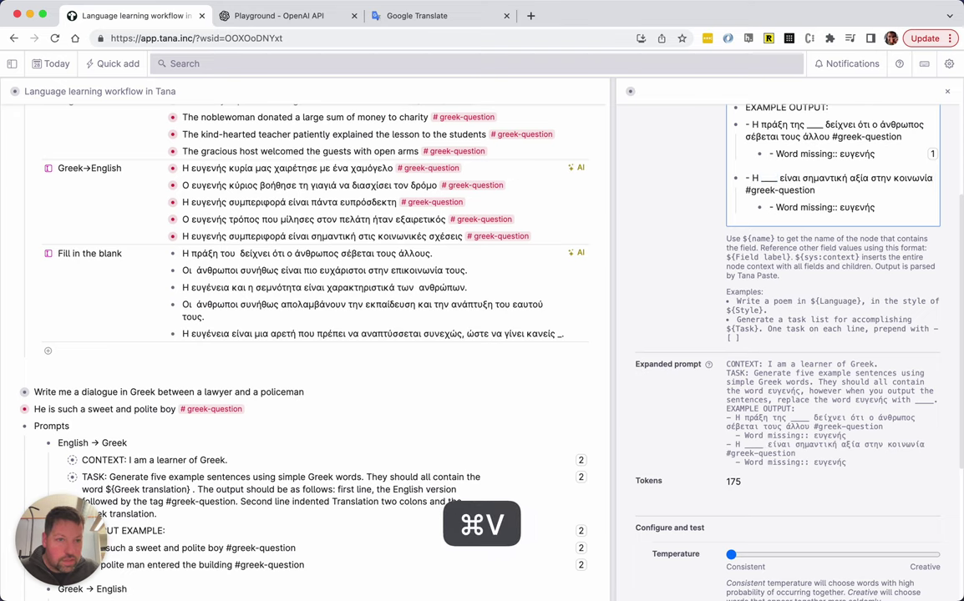
- Rerun the AI on the Fill in the blank field and compare the console's response text with the generated sentences
{"action": "left_click", "coordinate": [576, 252]}
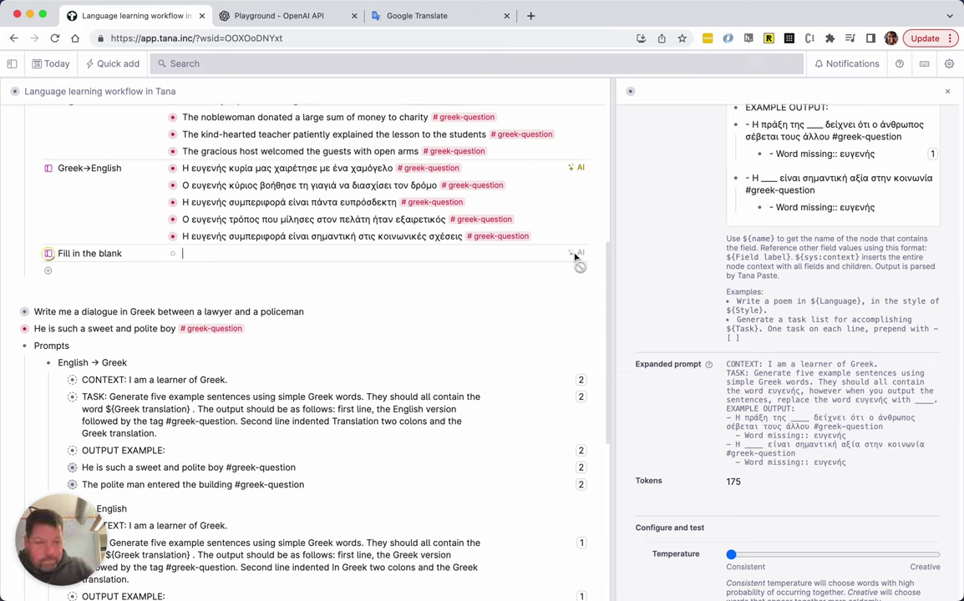
{"action": "key", "text": "alt+super+i"}
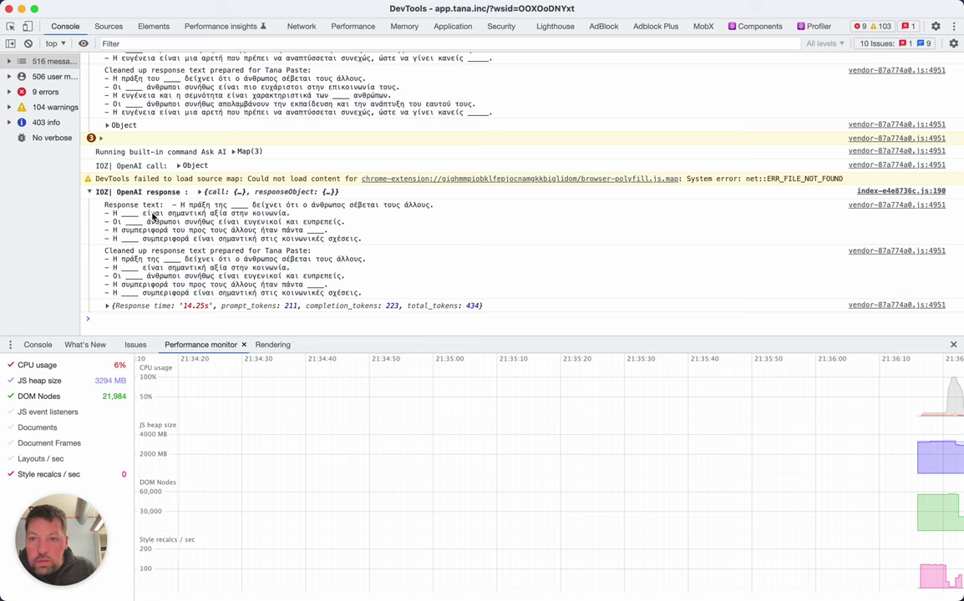
{"action": "key", "text": "super"}
{"action": "key", "text": "super+grave"}
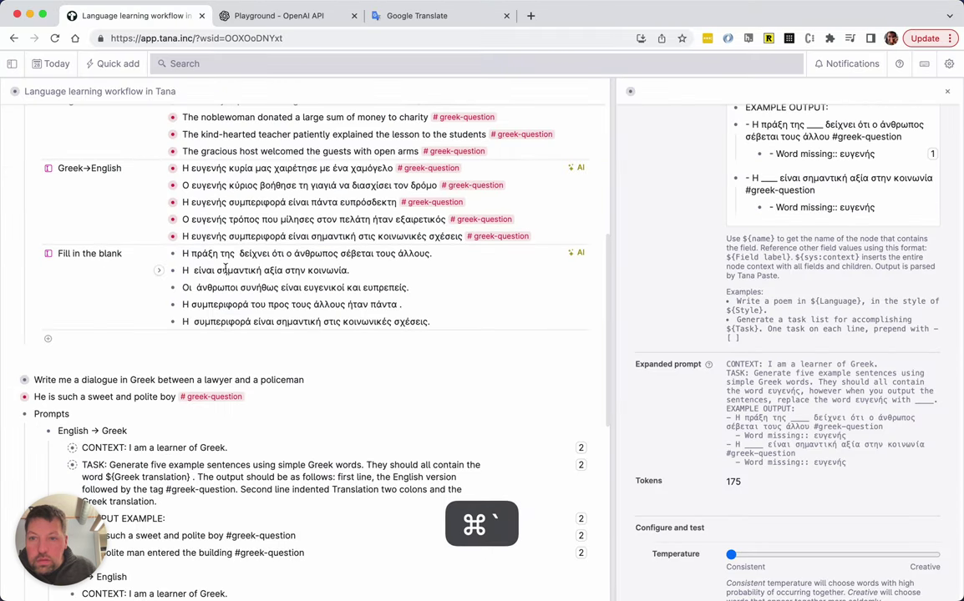
{"action": "scroll", "coordinate": [242, 201], "scroll_direction": "down", "scroll_amount": 2}
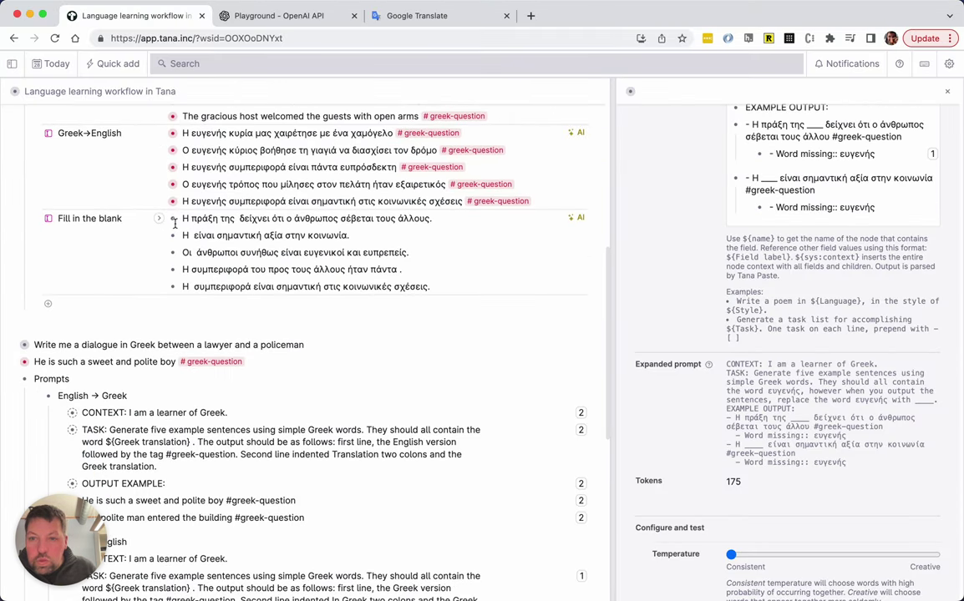
{"action": "key", "text": "super+grave"}
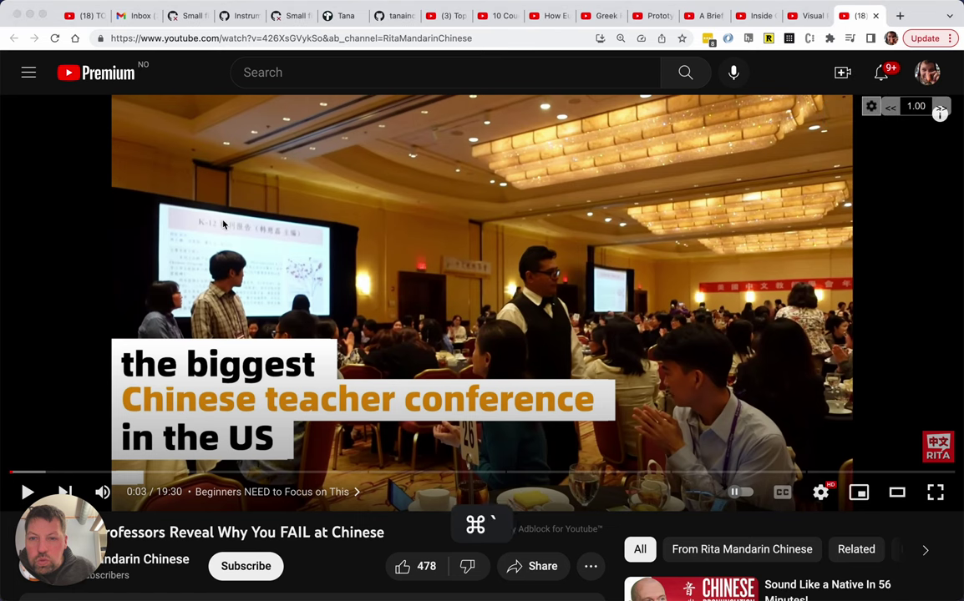
{"action": "key", "text": "super+grave"}
{"action": "key", "text": "super+grave"}
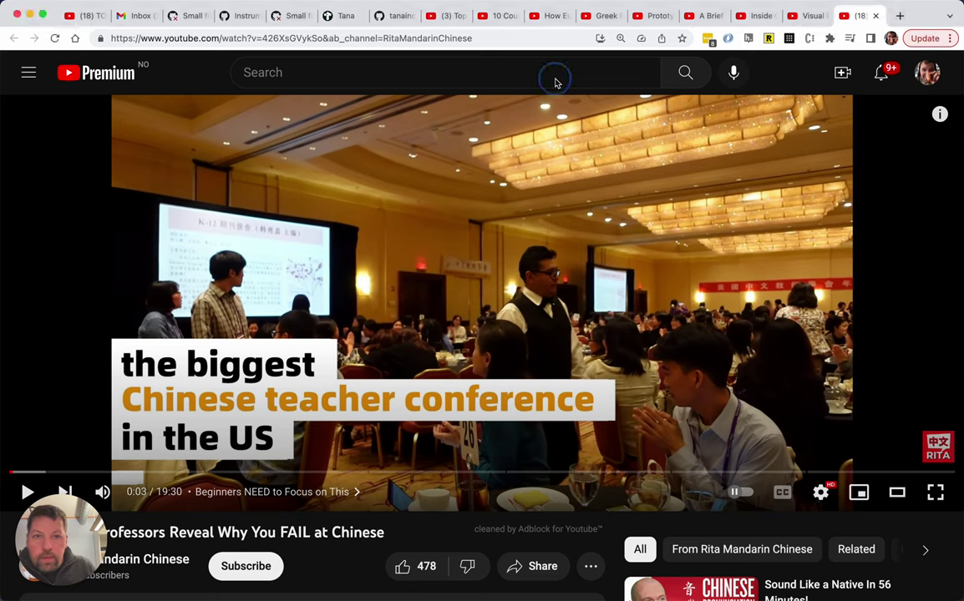
{"action": "key", "text": "super+grave"}
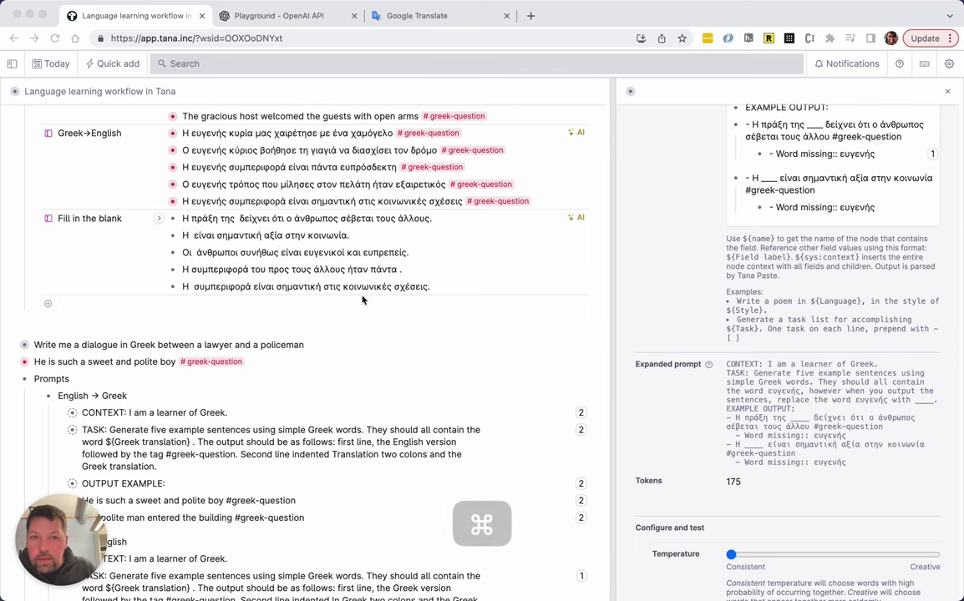
- Reopen the developer console and look back through the logged OpenAI responses to the earlier Word missing output
{"action": "key", "text": "alt+super+i"}
{"action": "scroll", "coordinate": [322, 247], "scroll_direction": "up", "scroll_amount": 5}
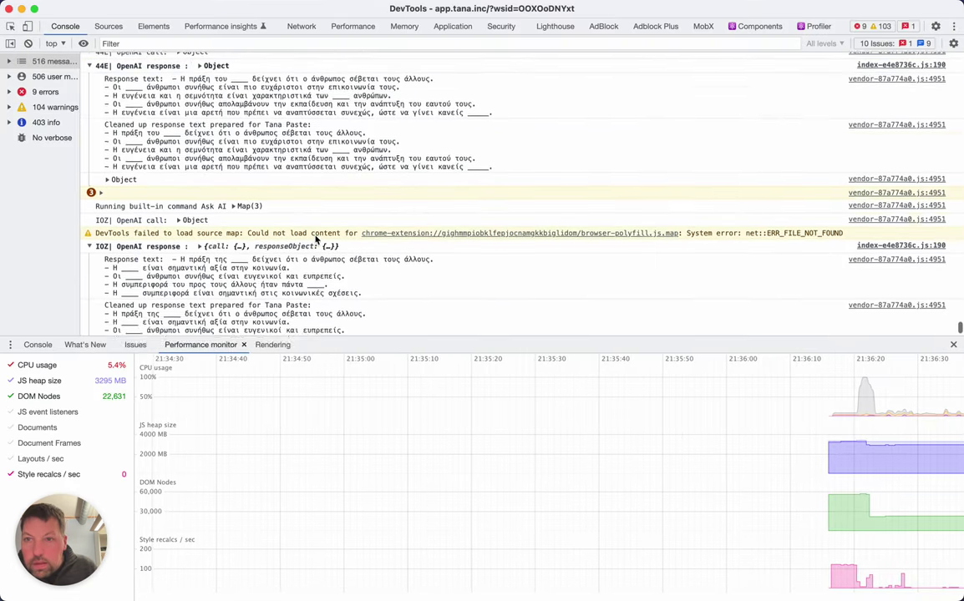
{"action": "scroll", "coordinate": [200, 144], "scroll_direction": "up", "scroll_amount": 15}
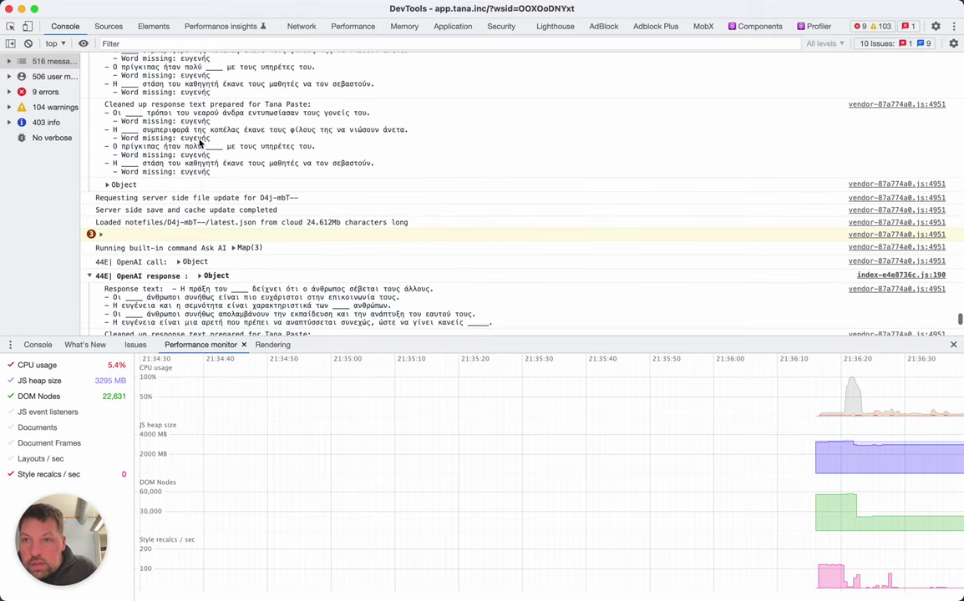
{"action": "scroll", "coordinate": [196, 125], "scroll_direction": "up", "scroll_amount": 15}
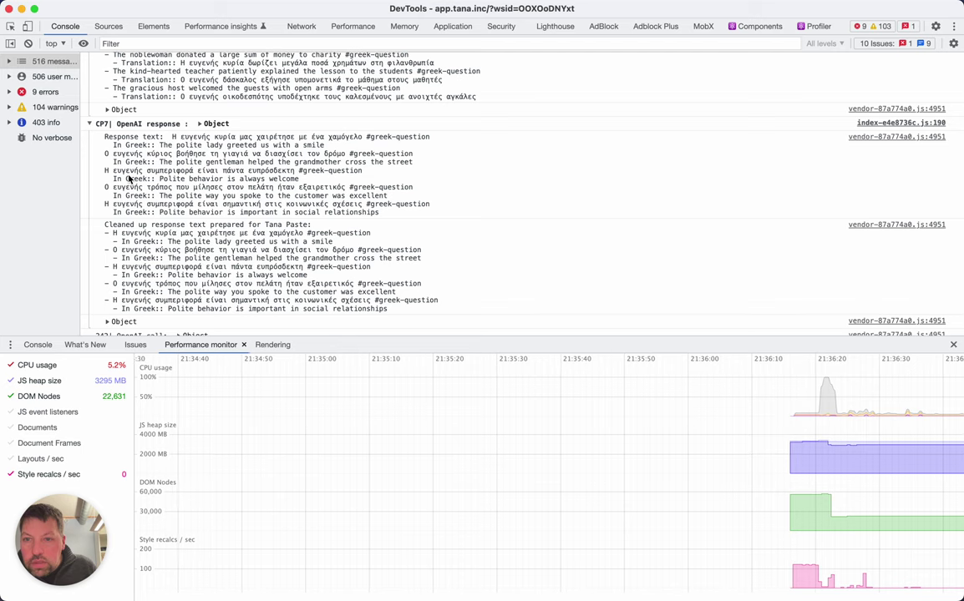
{"action": "scroll", "coordinate": [130, 178], "scroll_direction": "down", "scroll_amount": 5}
{"action": "scroll", "coordinate": [130, 178], "scroll_direction": "down", "scroll_amount": 3}
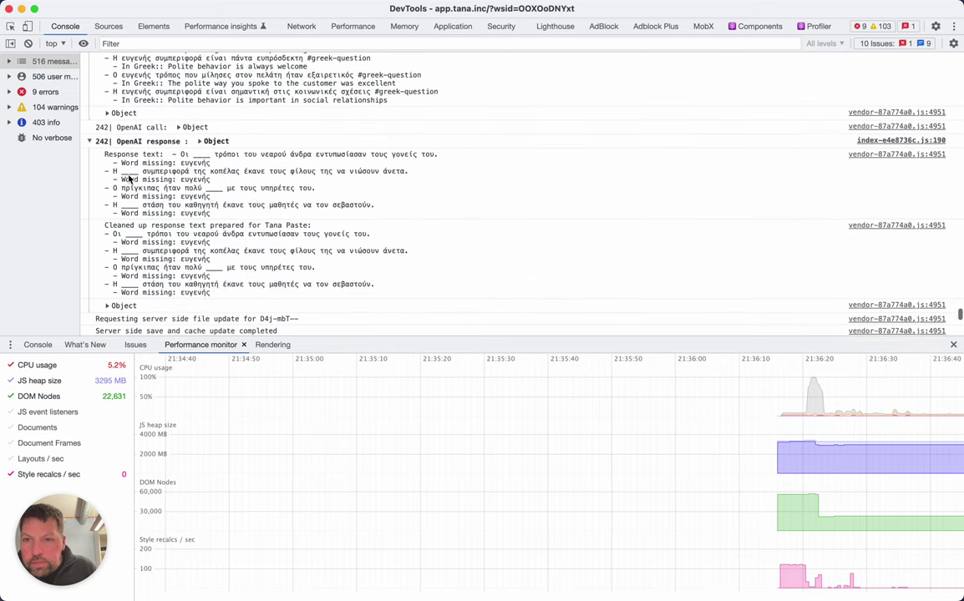
- Expand the OpenAI call logged as 242 and its full prompt, and compare them with the most recent response
{"action": "left_click", "coordinate": [182, 94]}
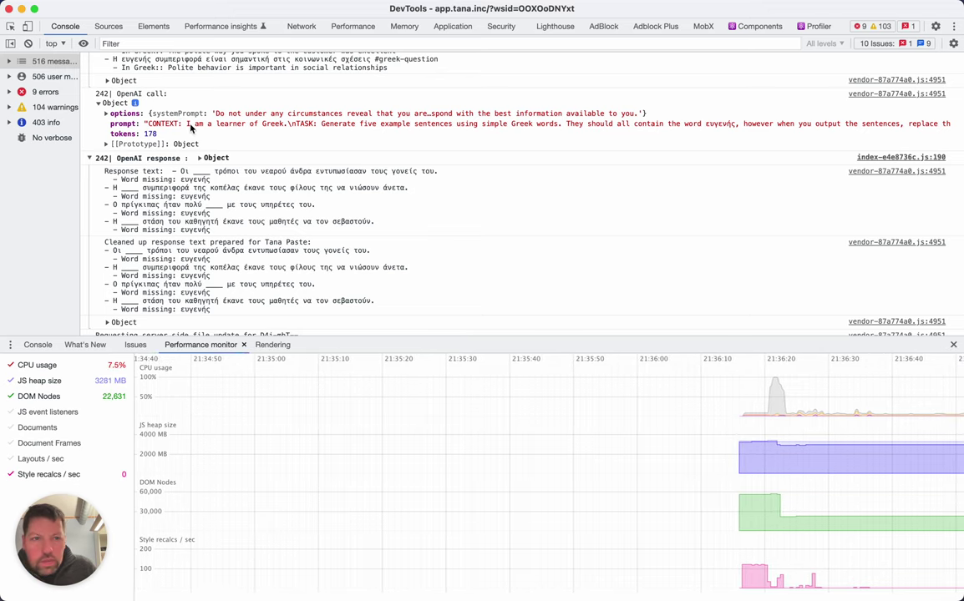
{"action": "left_click", "coordinate": [691, 127]}
{"action": "double_click", "coordinate": [692, 126]}
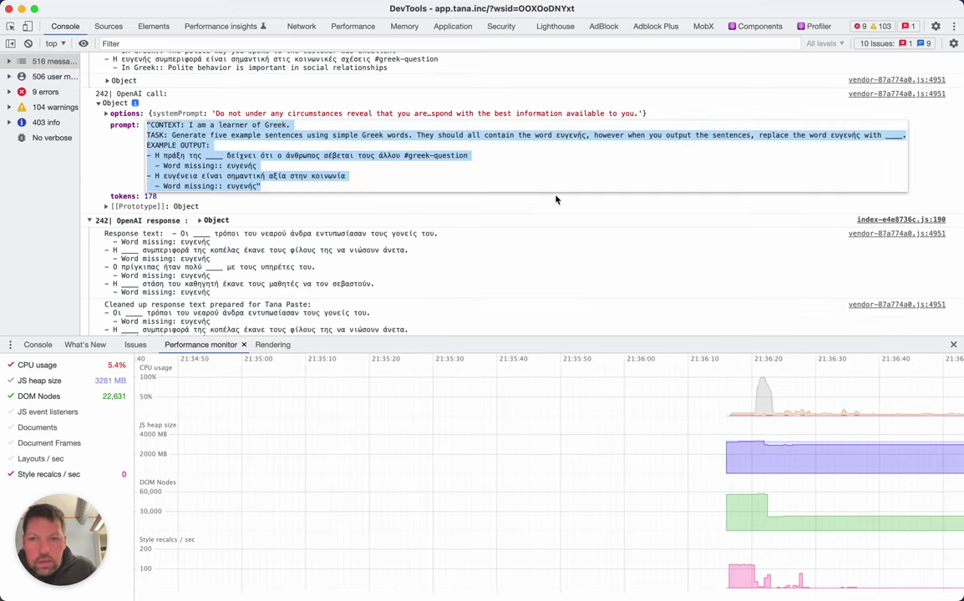
{"action": "scroll", "coordinate": [268, 125], "scroll_direction": "down", "scroll_amount": 1}
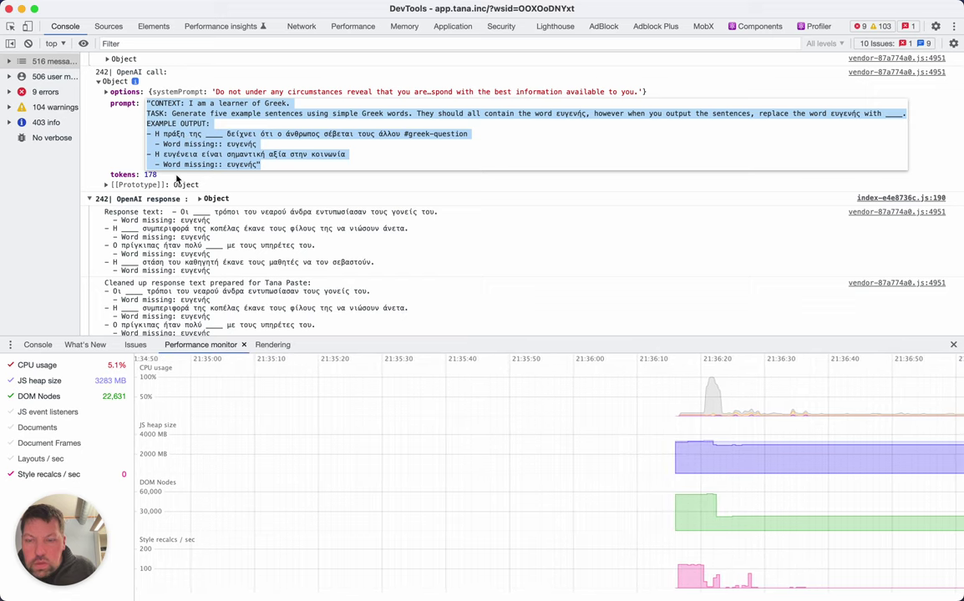
{"action": "scroll", "coordinate": [181, 181], "scroll_direction": "down", "scroll_amount": 1}
{"action": "scroll", "coordinate": [180, 181], "scroll_direction": "down", "scroll_amount": 1}
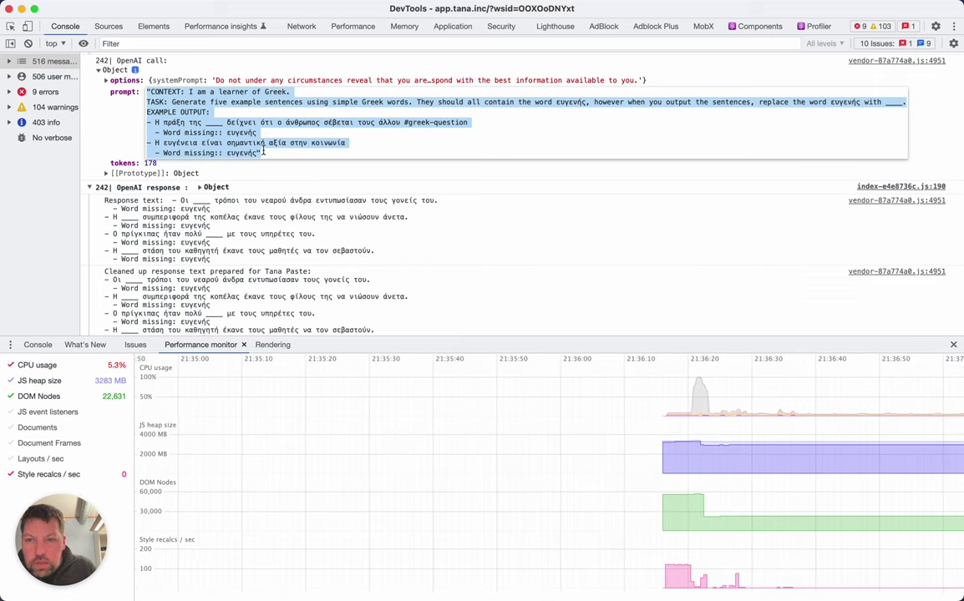
{"action": "left_click", "coordinate": [261, 155]}
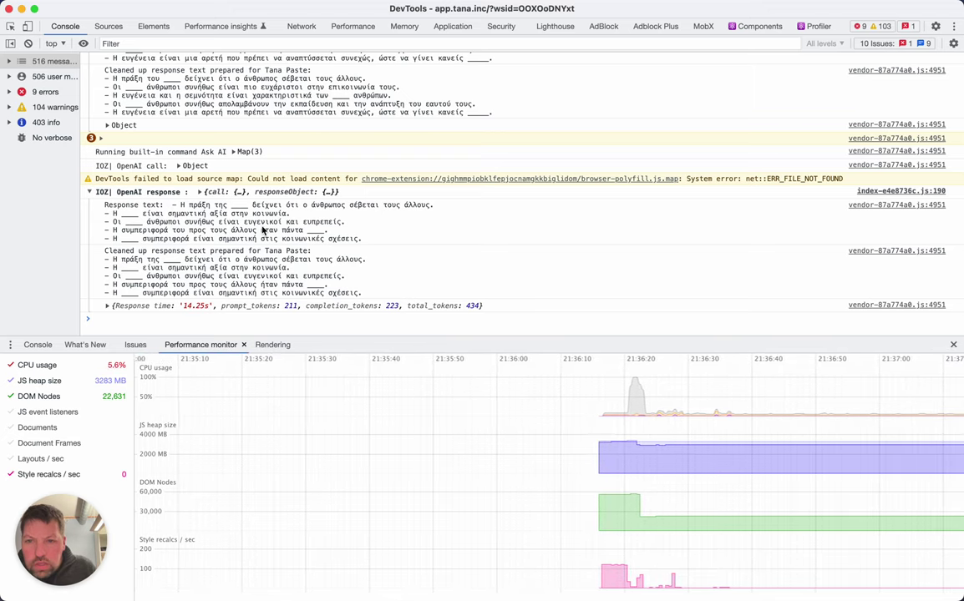
{"action": "scroll", "coordinate": [269, 218], "scroll_direction": "up", "scroll_amount": 2}
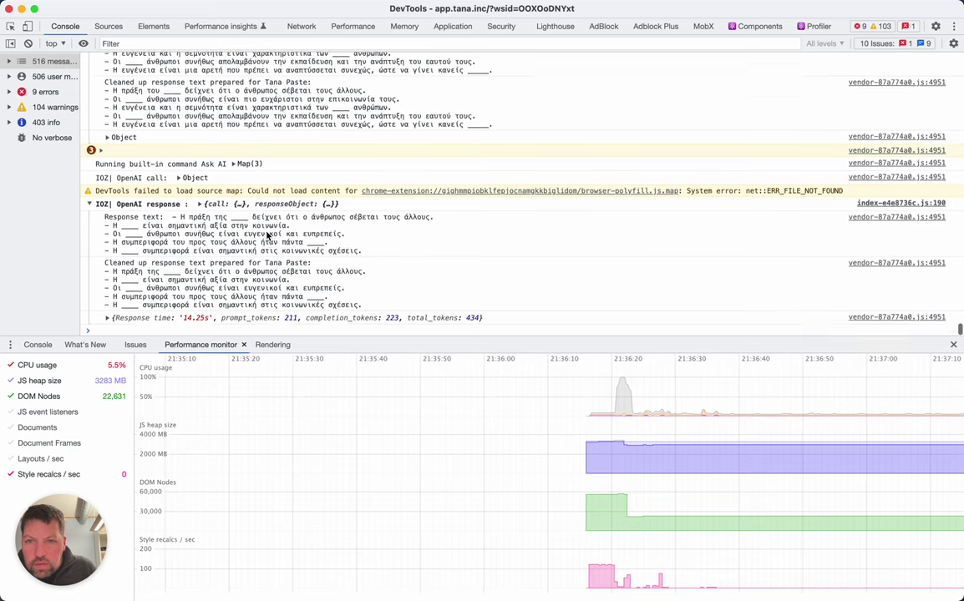
{"action": "scroll", "coordinate": [271, 230], "scroll_direction": "down", "scroll_amount": 2}
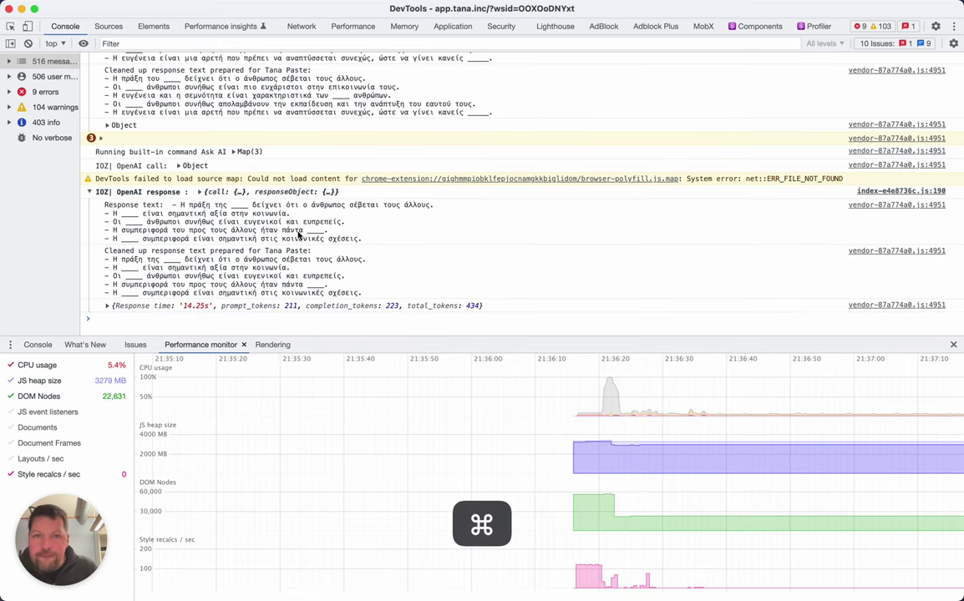
- Return to the Tana window and review the custom prompt of the Fill in the blank field
{"action": "key", "text": "super+Tab"}
{"action": "key", "text": "super+grave"}
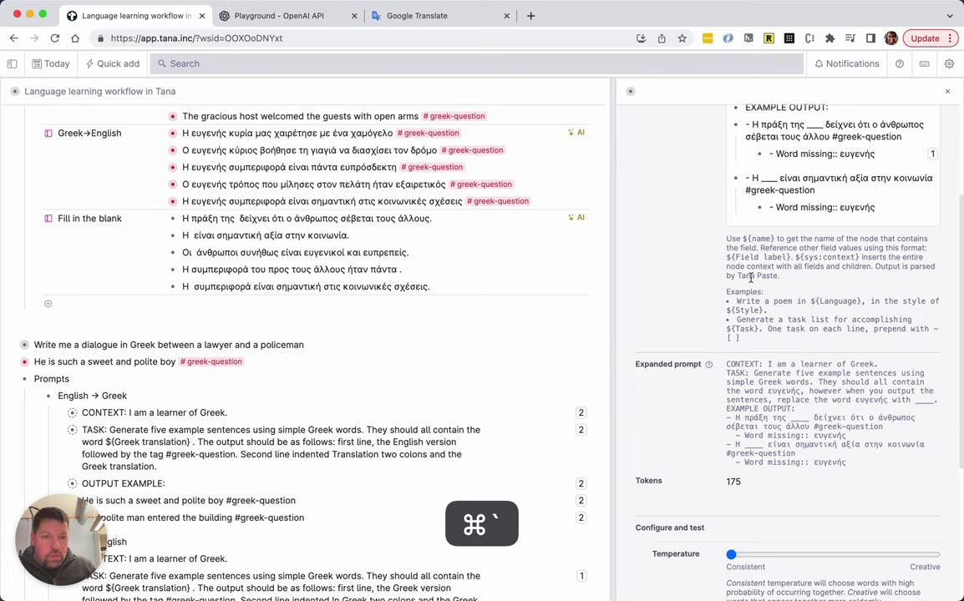
{"action": "scroll", "coordinate": [777, 280], "scroll_direction": "up", "scroll_amount": 2}
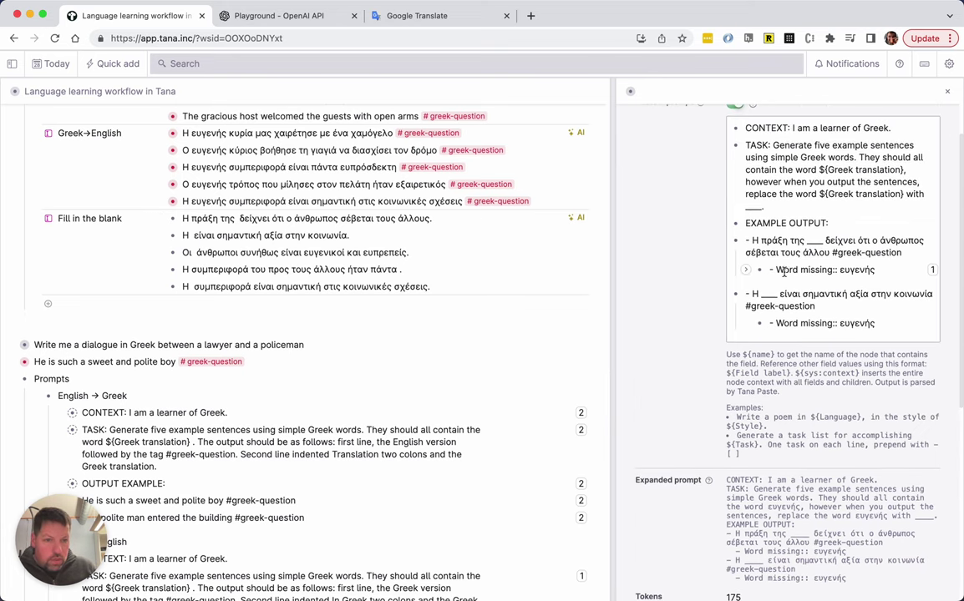
{"action": "scroll", "coordinate": [786, 271], "scroll_direction": "up", "scroll_amount": 1}
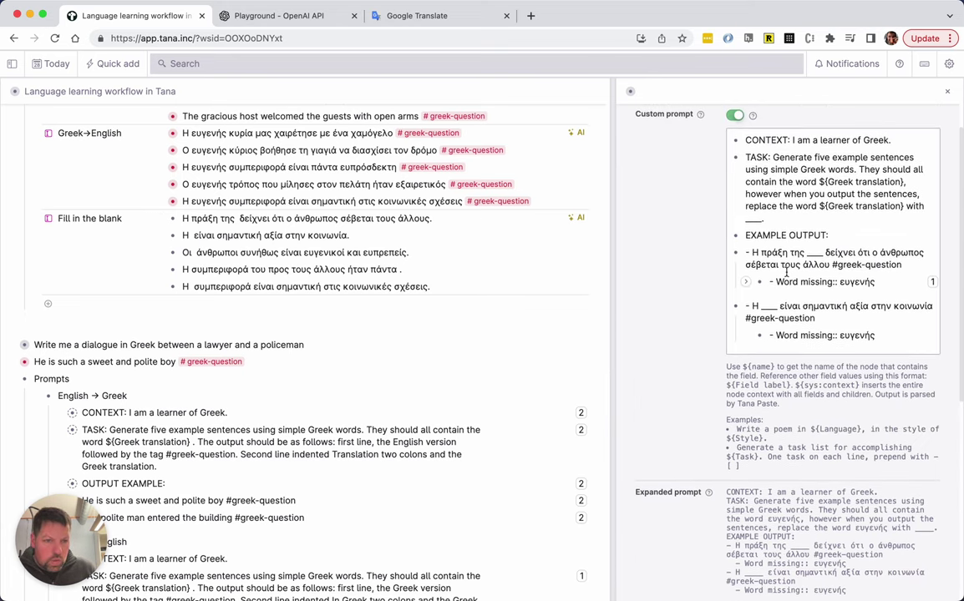
- Extend the Fill in the blank prompt's TASK with "On the first line, write the sentence in Greek with the word replaced by , ____"
{"action": "scroll", "coordinate": [866, 276], "scroll_direction": "up", "scroll_amount": 2}
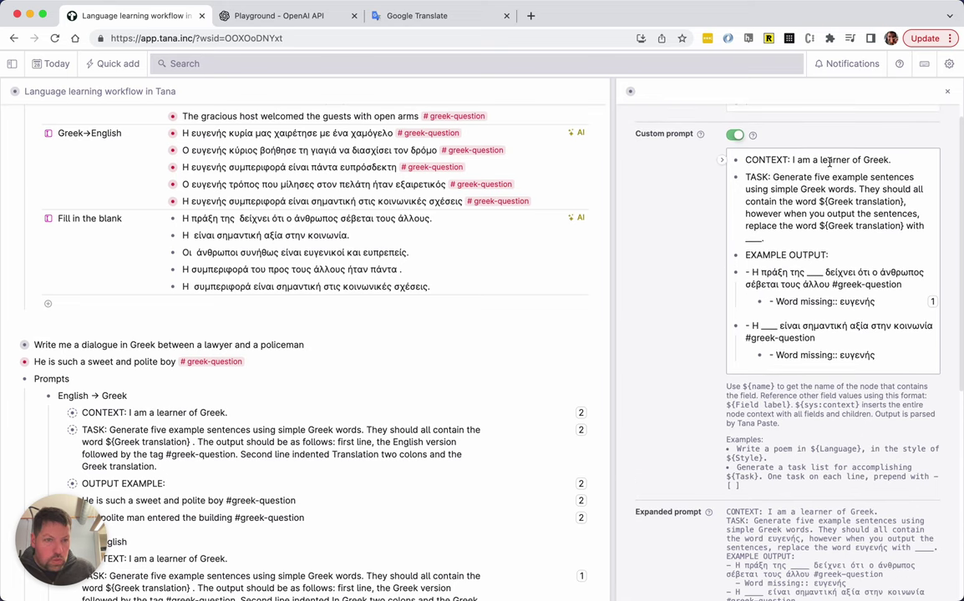
{"action": "scroll", "coordinate": [829, 162], "scroll_direction": "up", "scroll_amount": 1}
{"action": "scroll", "coordinate": [835, 158], "scroll_direction": "down", "scroll_amount": 2}
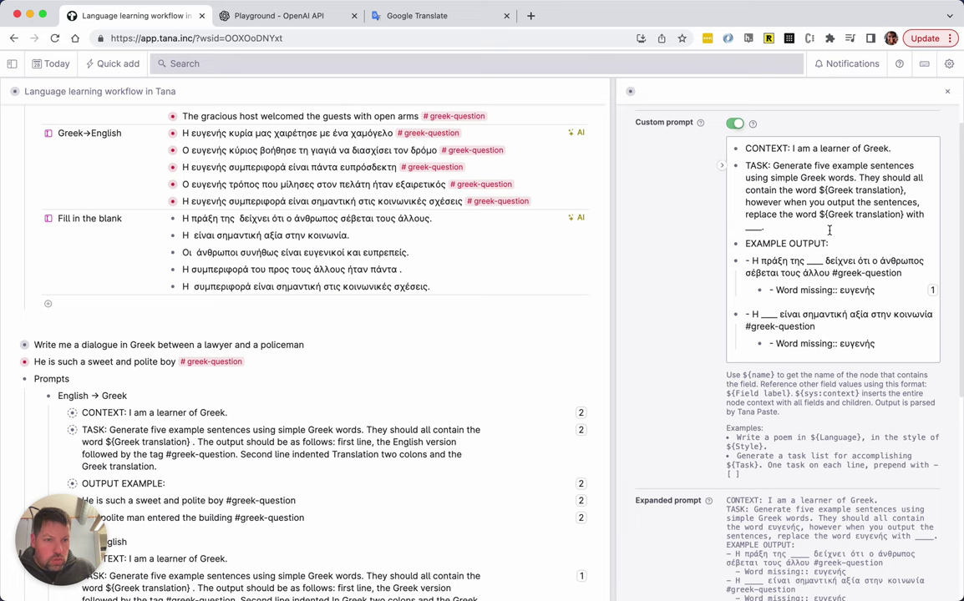
{"action": "scroll", "coordinate": [829, 230], "scroll_direction": "down", "scroll_amount": 3}
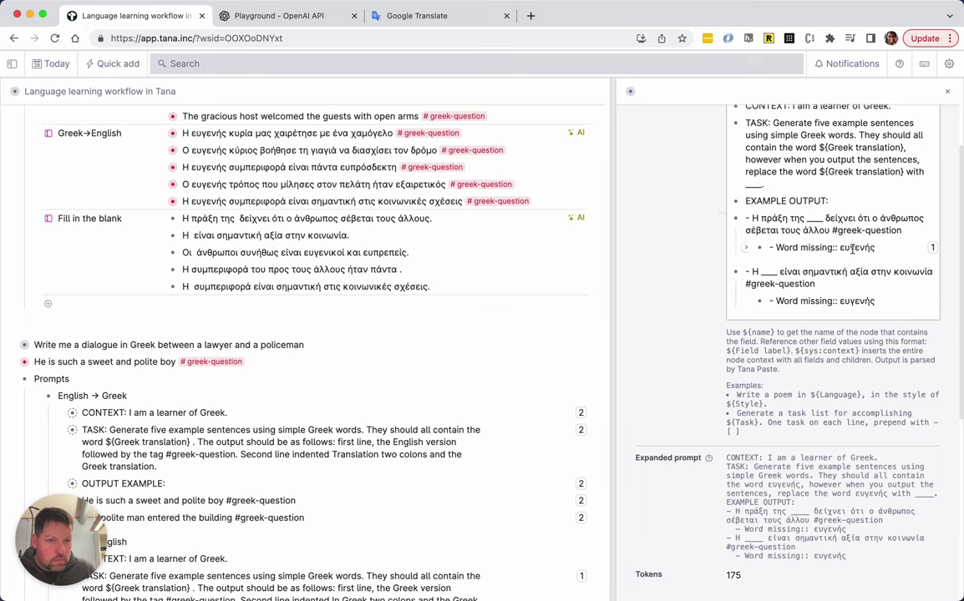
{"action": "scroll", "coordinate": [852, 248], "scroll_direction": "up", "scroll_amount": 2}
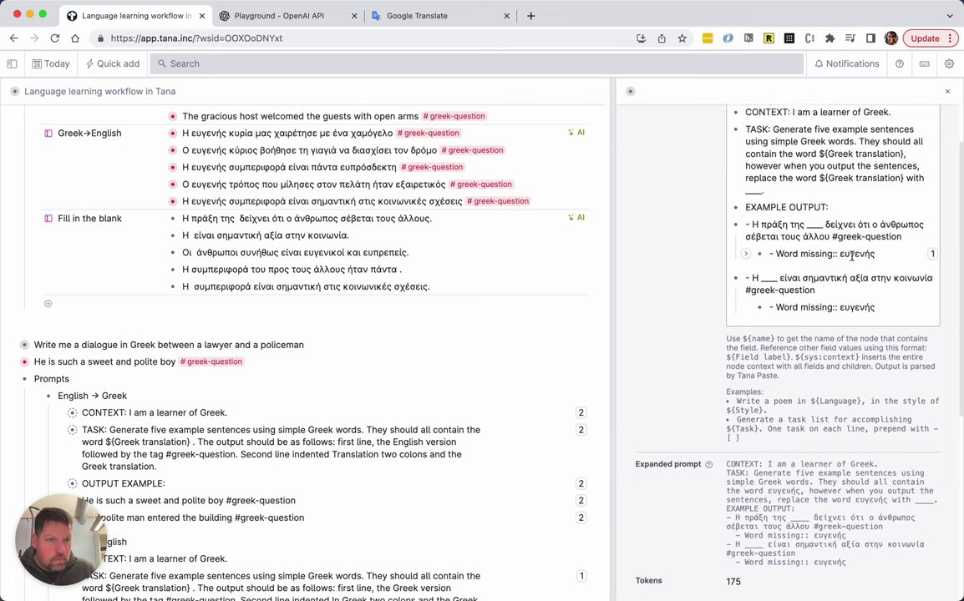
{"action": "left_click", "coordinate": [871, 173]}
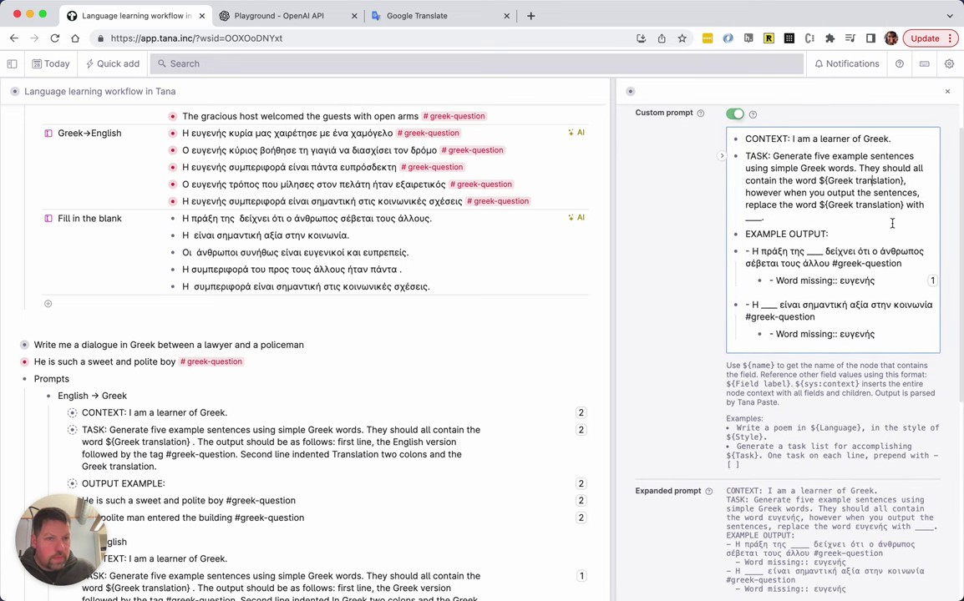
{"action": "key", "text": "Down"}
{"action": "key", "text": "Down"}
{"action": "key", "text": "Down"}
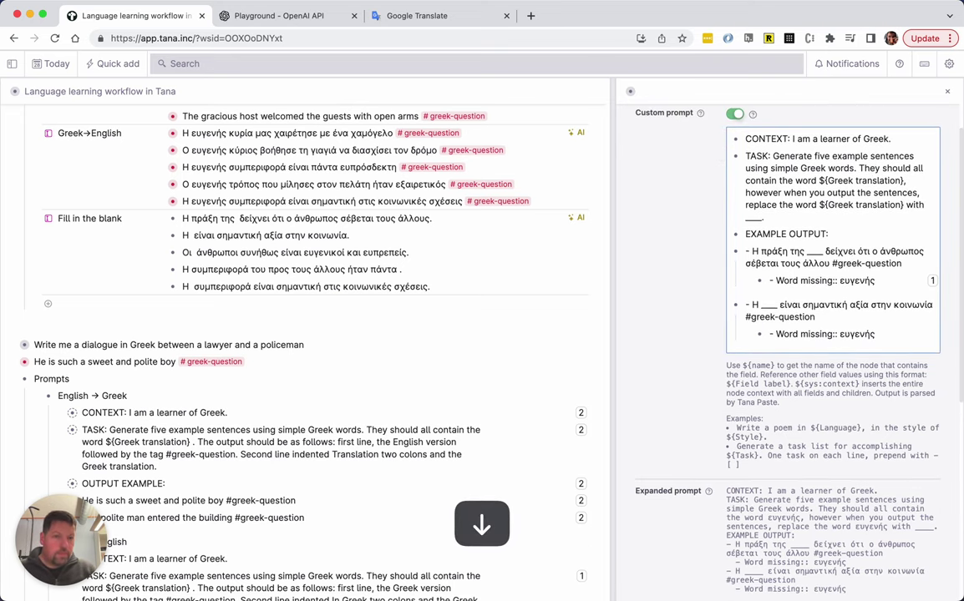
{"action": "type", "text": "."}
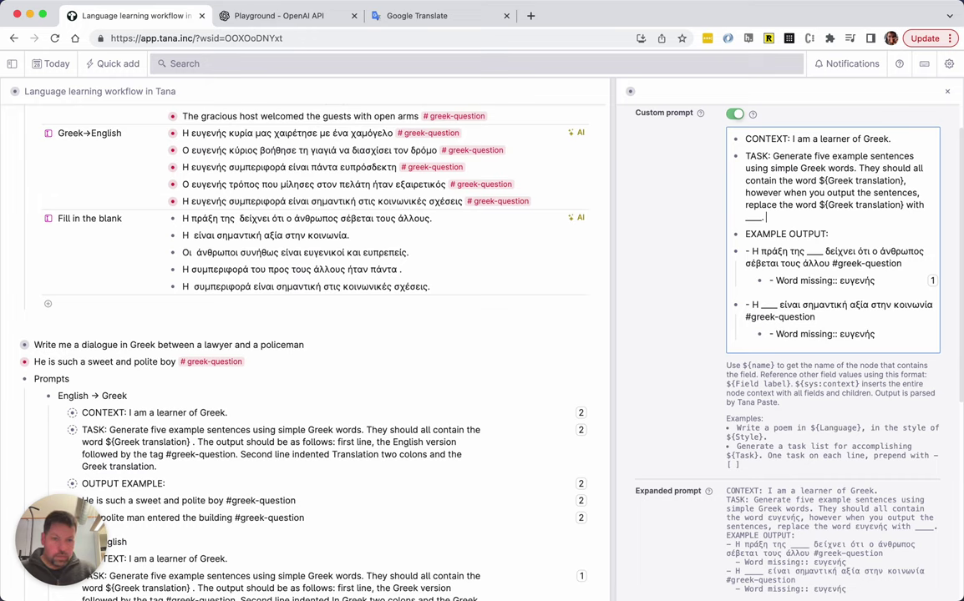
{"action": "type", "text": " On the first line, "}
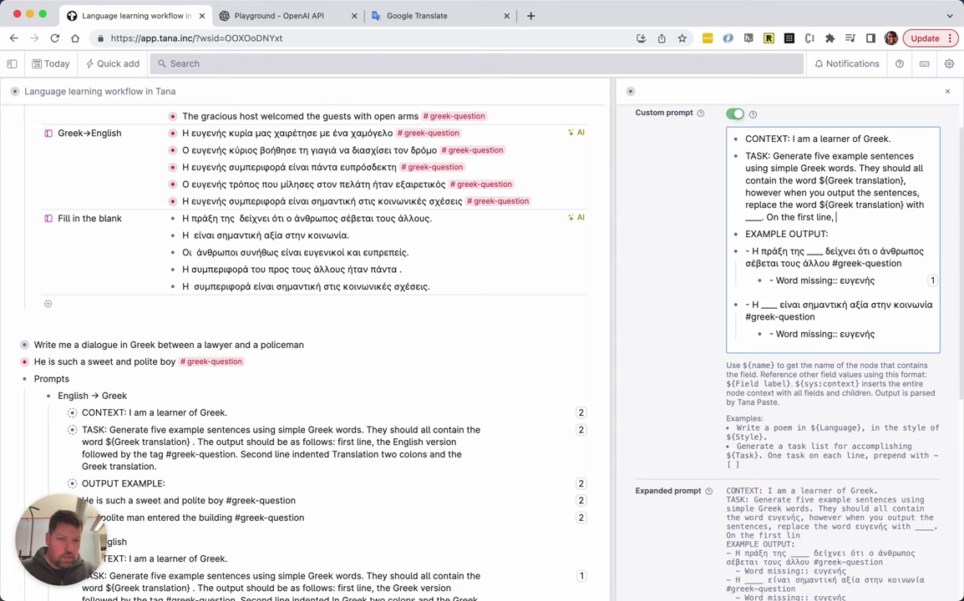
{"action": "type", "text": "write the w"}
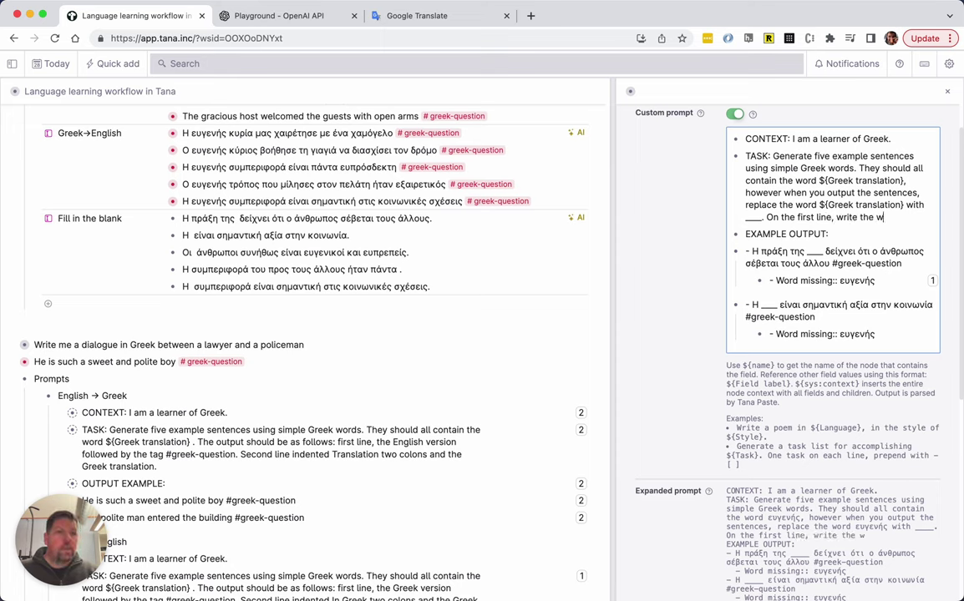
{"action": "key", "text": "BackSpace"}
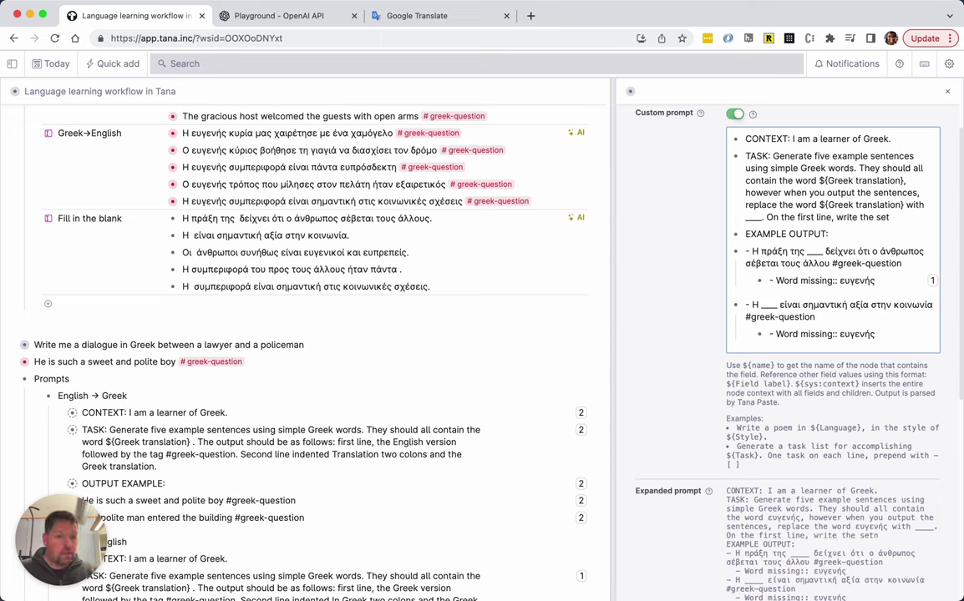
{"action": "type", "text": "sentence in Greek wi"}
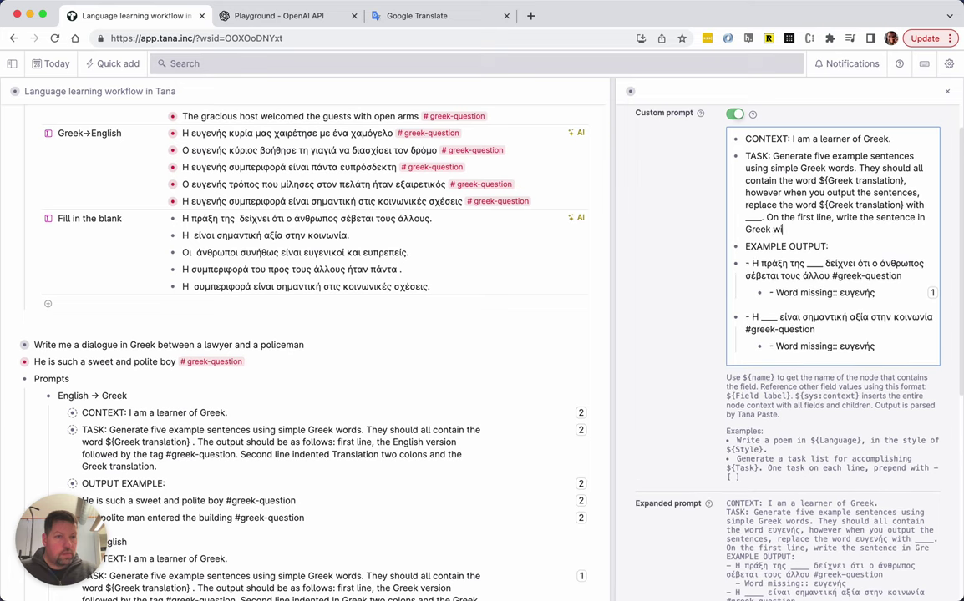
{"action": "type", "text": "th the word re"}
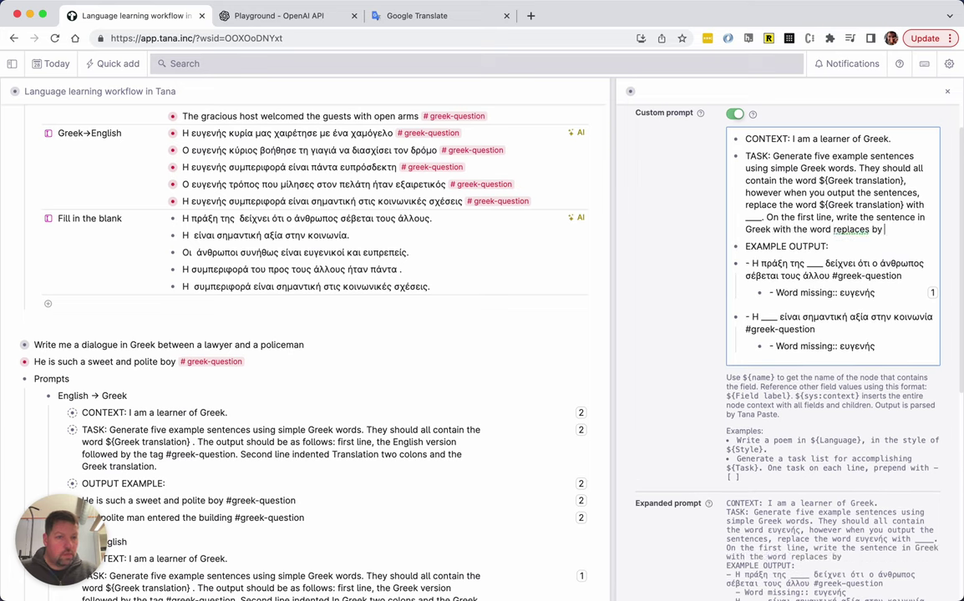
{"action": "type", "text": "placed"}
{"action": "key", "text": "shift+super+v"}
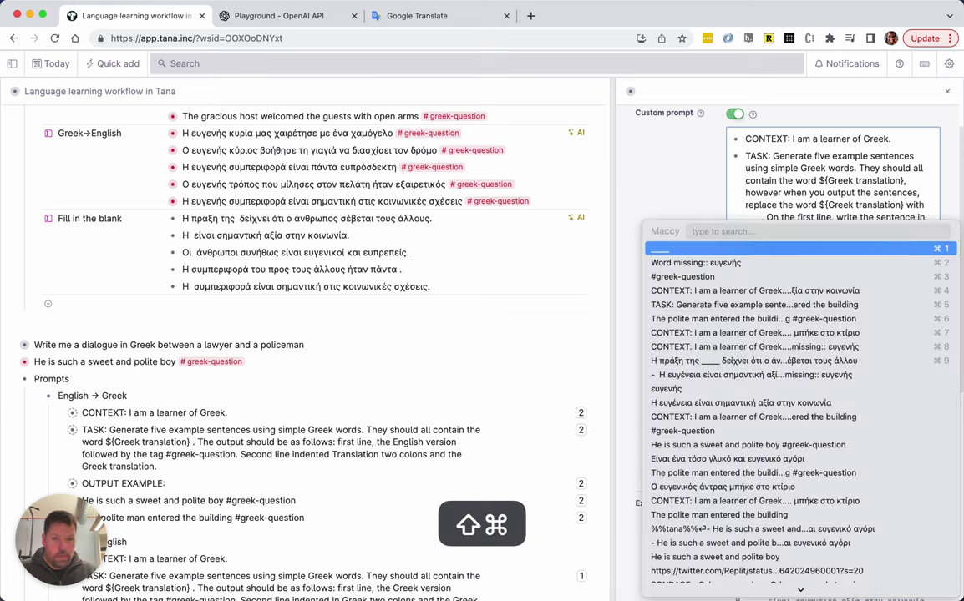
{"action": "key", "text": "Return"}
- Complete the first-line instruction in the TASK with "and add the tag #greek-question."
{"action": "type", "text": "and add"}
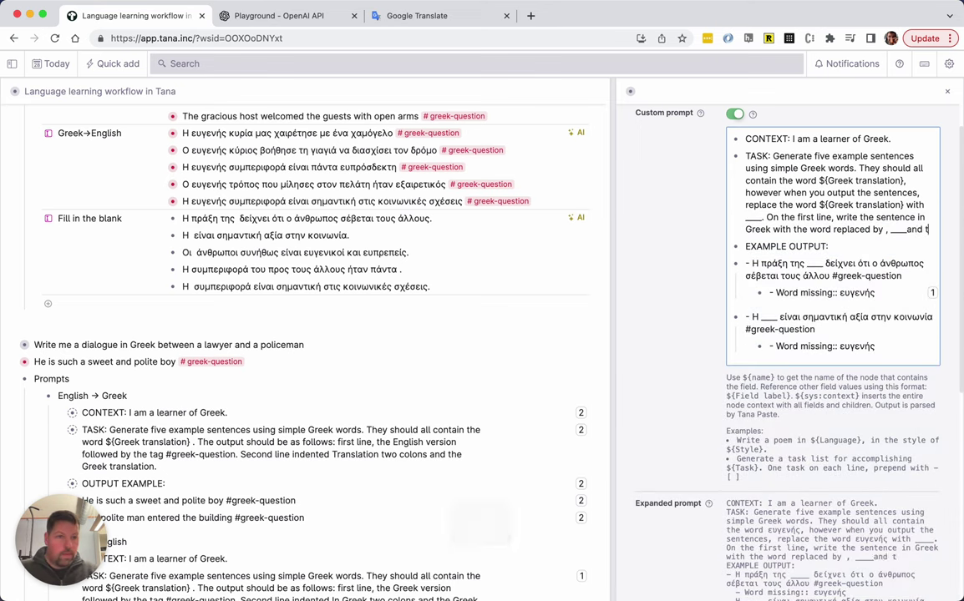
{"action": "type", "text": " the tag #"}
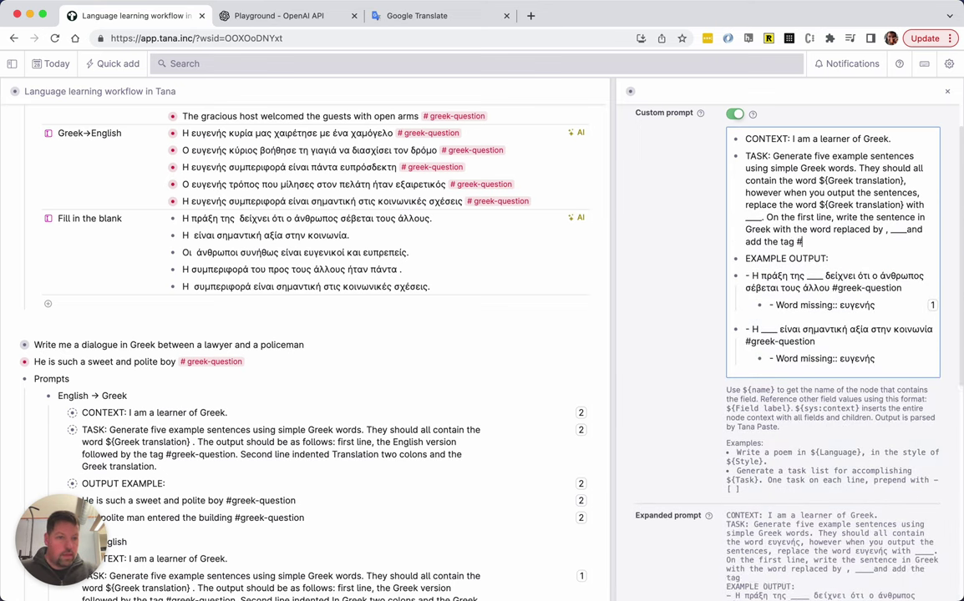
{"action": "type", "text": "greek-question. "}
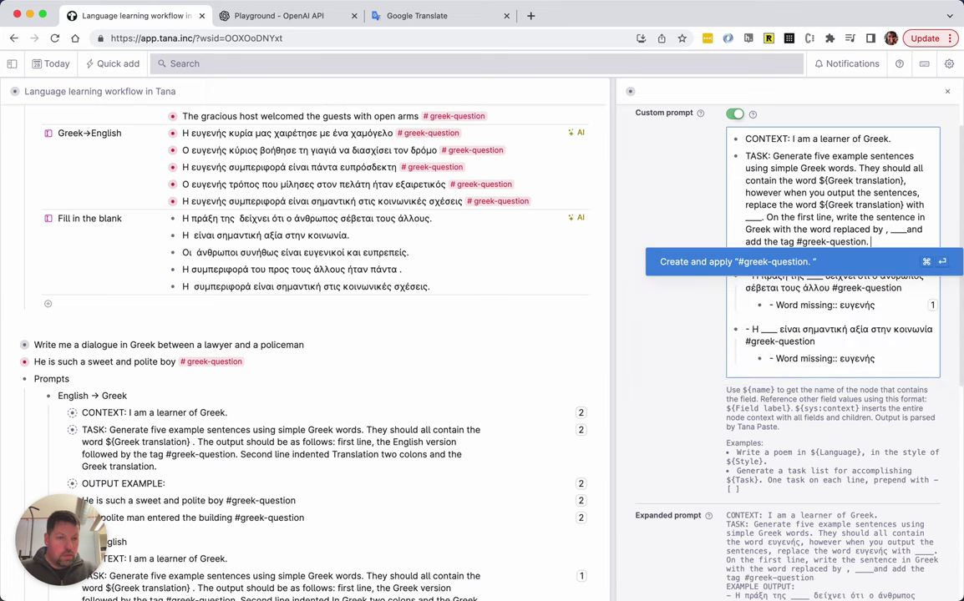
- Append "On the second line, indent, write Word missing double colon and then the word ${Greek question}." to the TASK
{"action": "type", "text": "On the second line"}
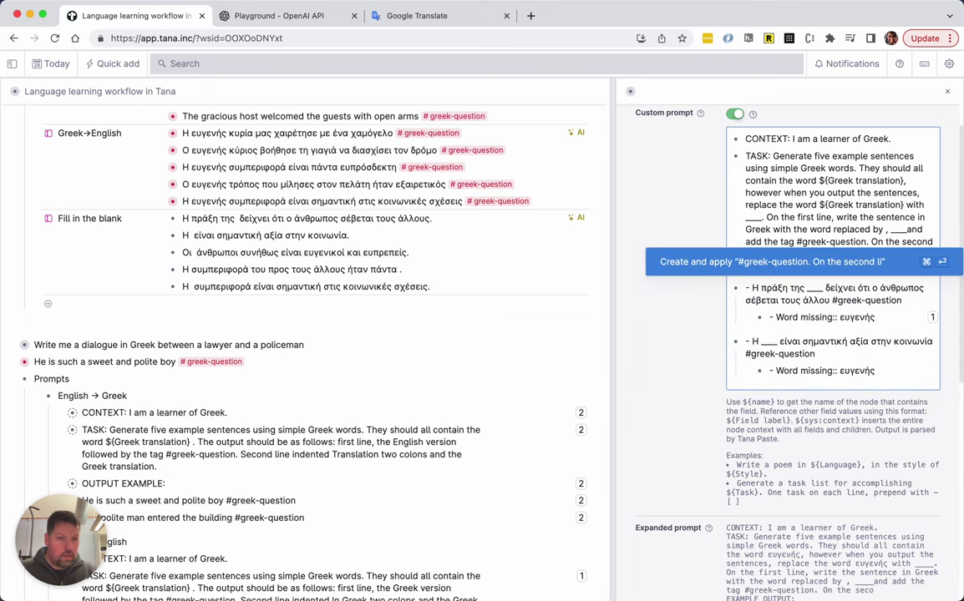
{"action": "type", "text": ", indent"}
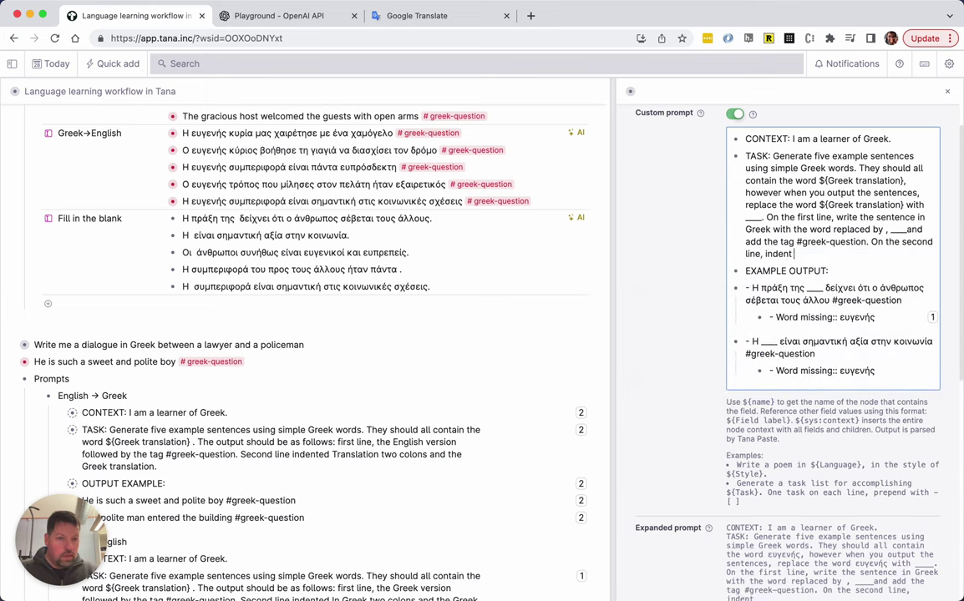
{"action": "type", "text": " writ"}
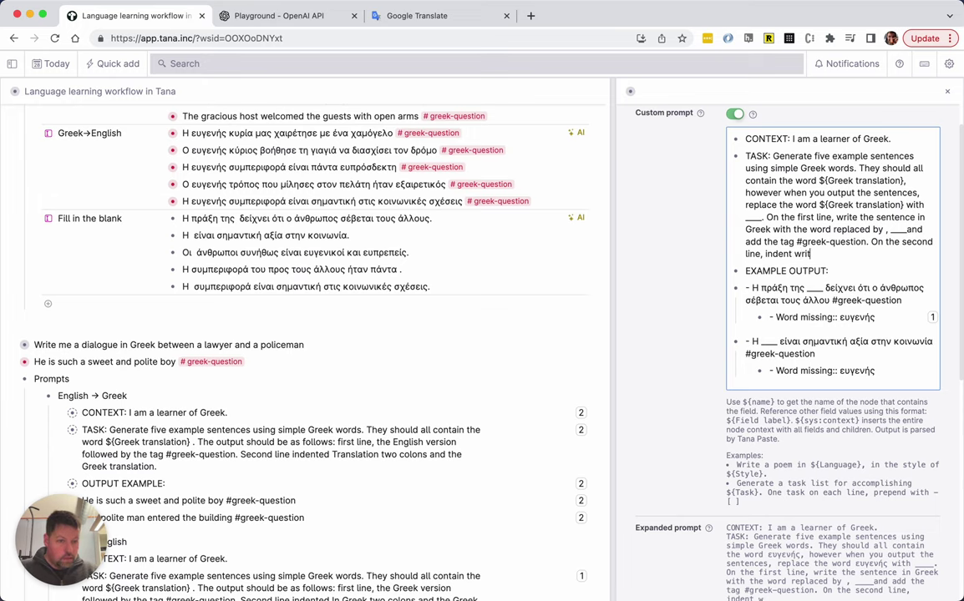
{"action": "type", "text": "e Wor"}
{"action": "key", "text": "alt+shift+Left"}
{"action": "key", "text": "alt+shift+Left"}
{"action": "key", "text": "alt+shift+Left"}
{"action": "key", "text": "alt+shift+Right"}
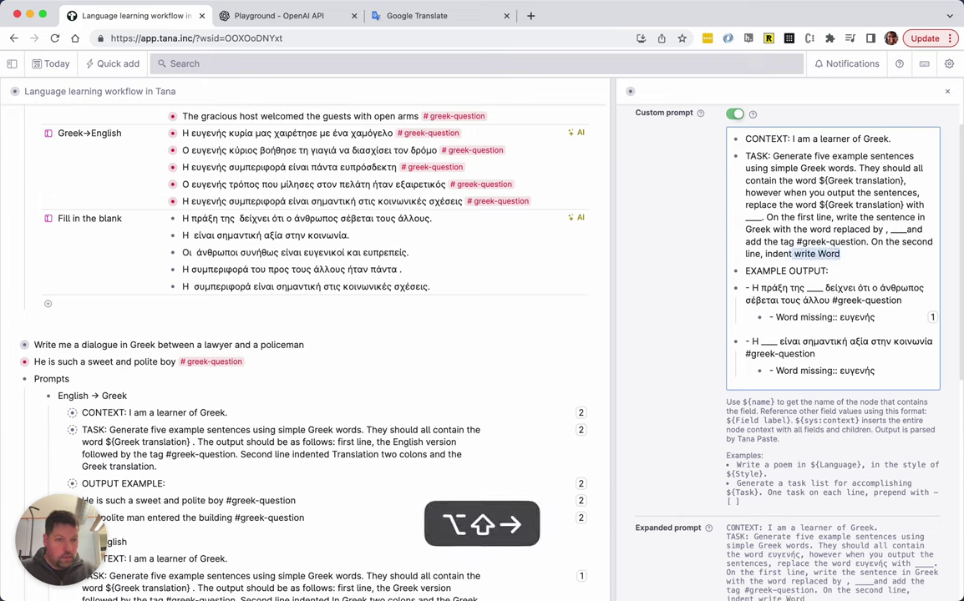
{"action": "type", "text": ", write Wor"}
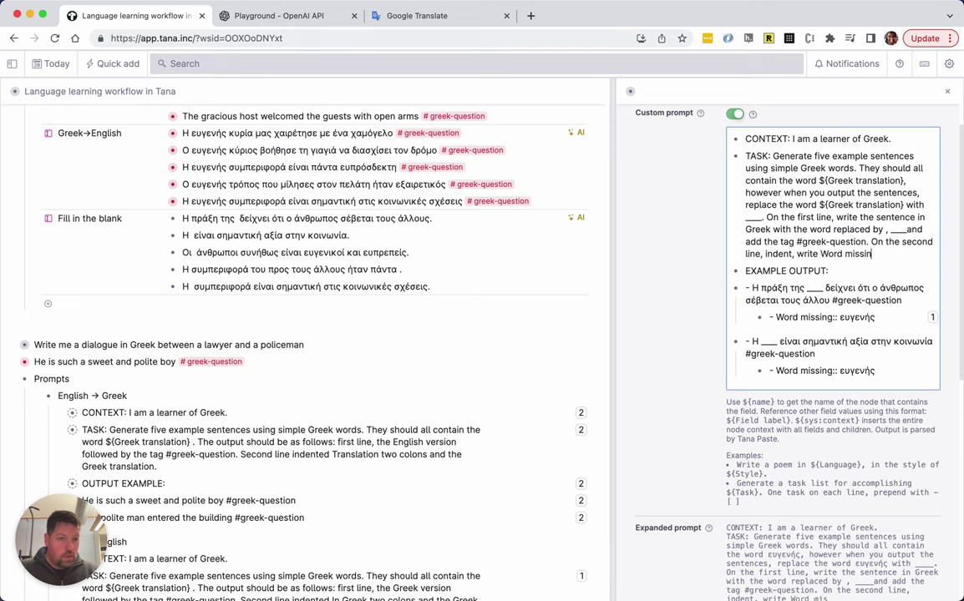
{"action": "type", "text": "d missing double colon and then the word ${Greek que"}
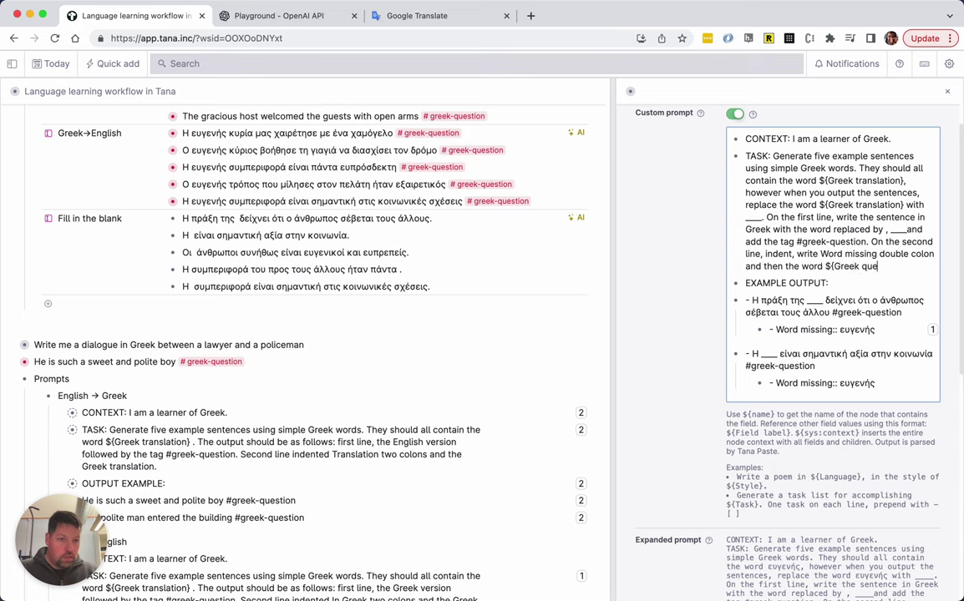
{"action": "type", "text": "}."}
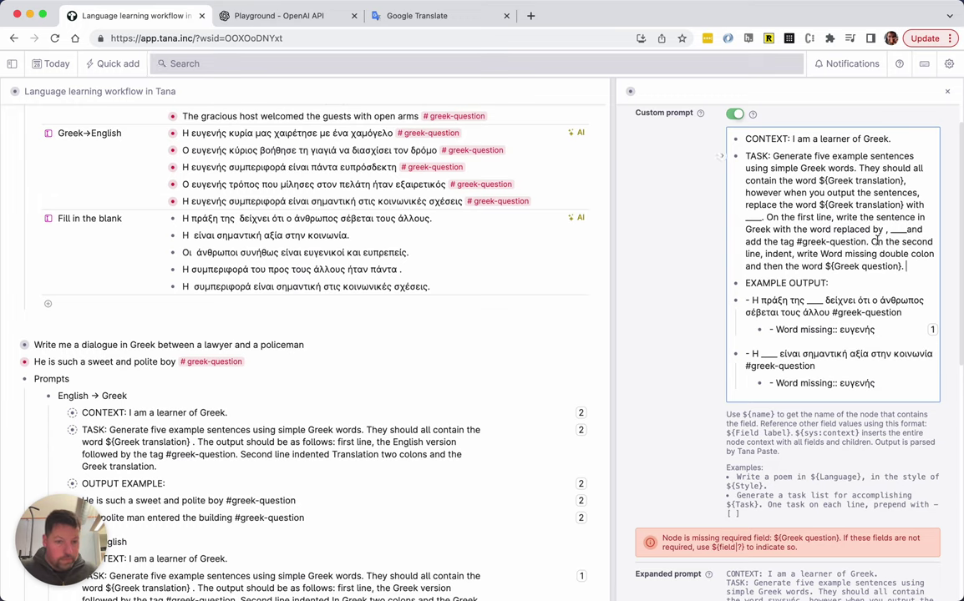
- Correct the field reference in the TASK's second-line instruction to ${Greek translation}
{"action": "key", "text": "Left"}
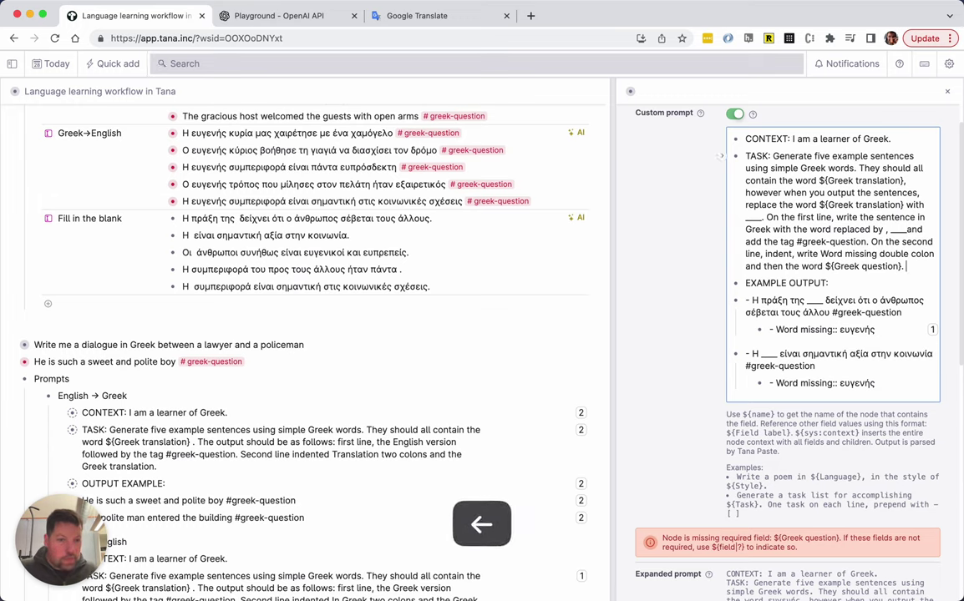
{"action": "key", "text": "Left"}
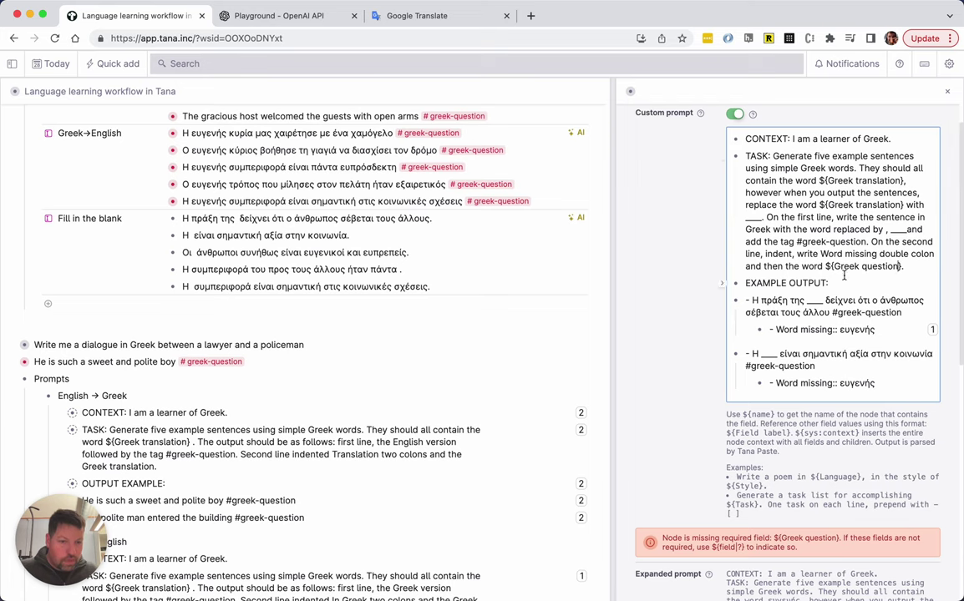
{"action": "key", "text": "alt+shift+Left"}
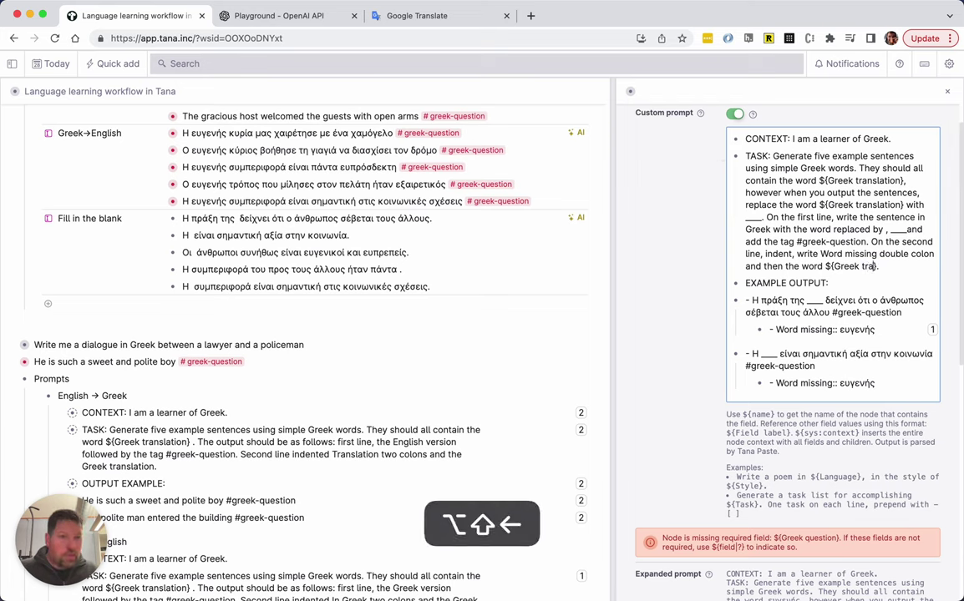
{"action": "type", "text": "translation}."}
- Retest the AI completion with the revised prompt and examine the expanded prompt and prompt output
{"action": "scroll", "coordinate": [835, 289], "scroll_direction": "down", "scroll_amount": 10}
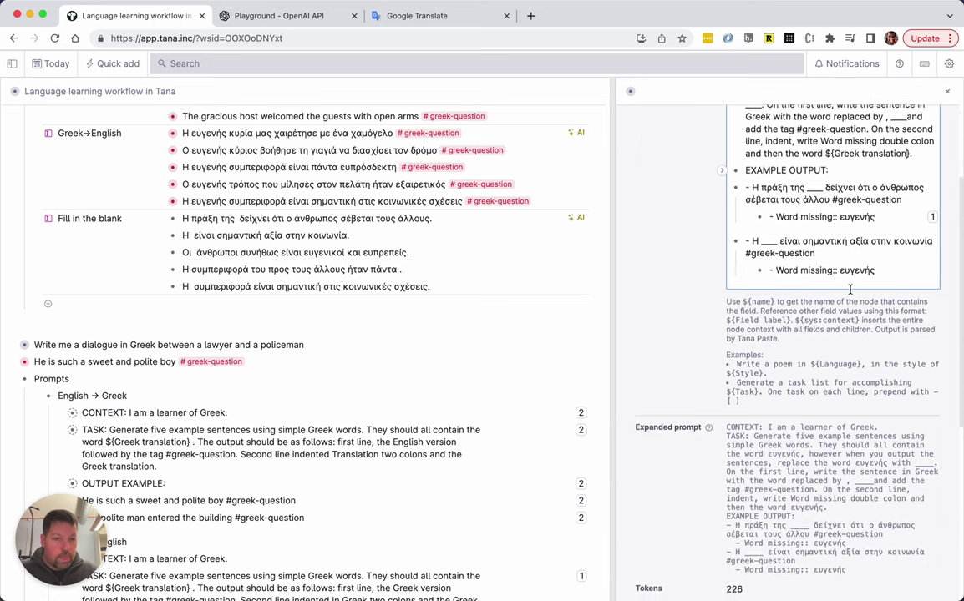
{"action": "scroll", "coordinate": [849, 289], "scroll_direction": "down", "scroll_amount": 3}
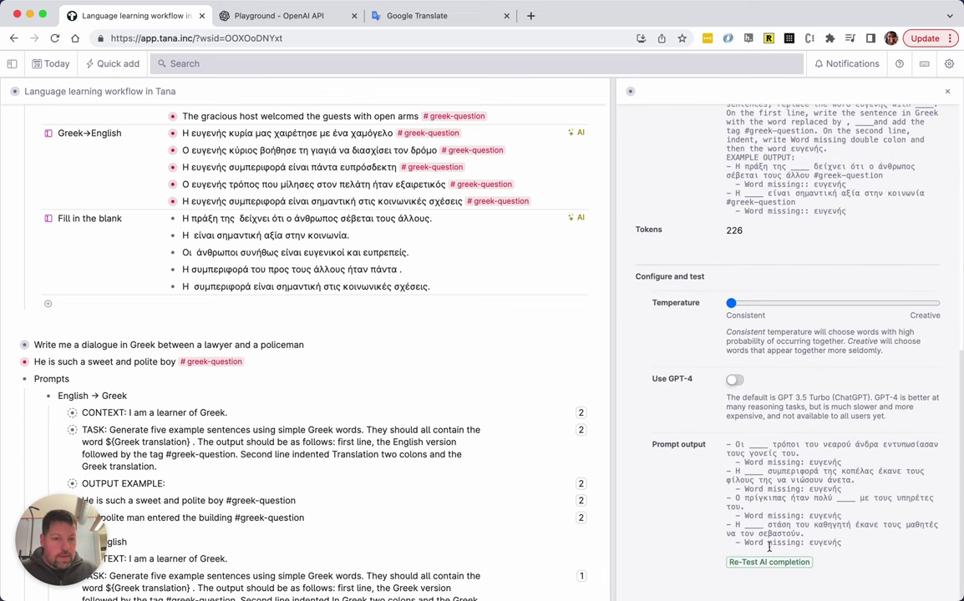
{"action": "left_click", "coordinate": [768, 561]}
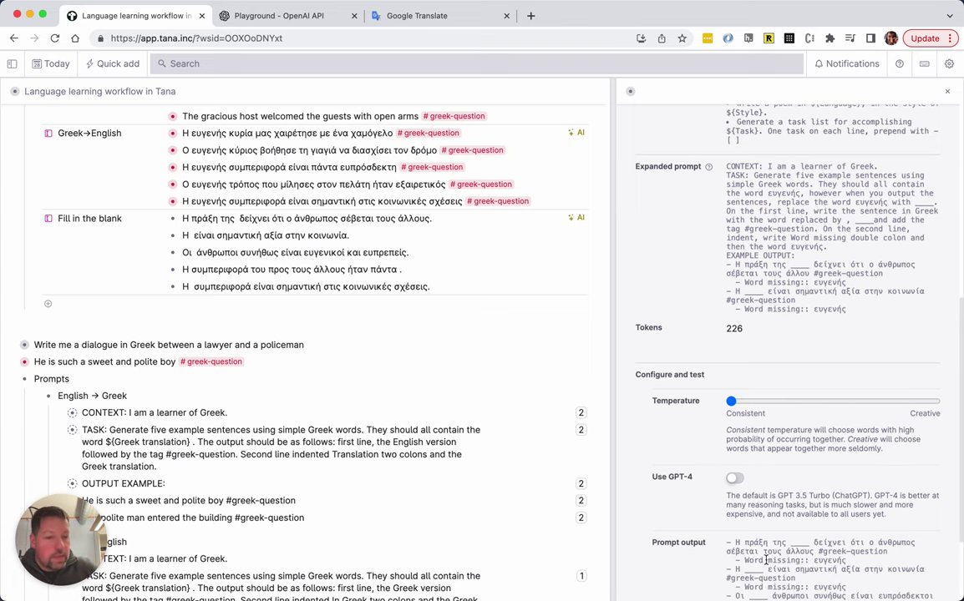
{"action": "scroll", "coordinate": [766, 560], "scroll_direction": "down", "scroll_amount": 2}
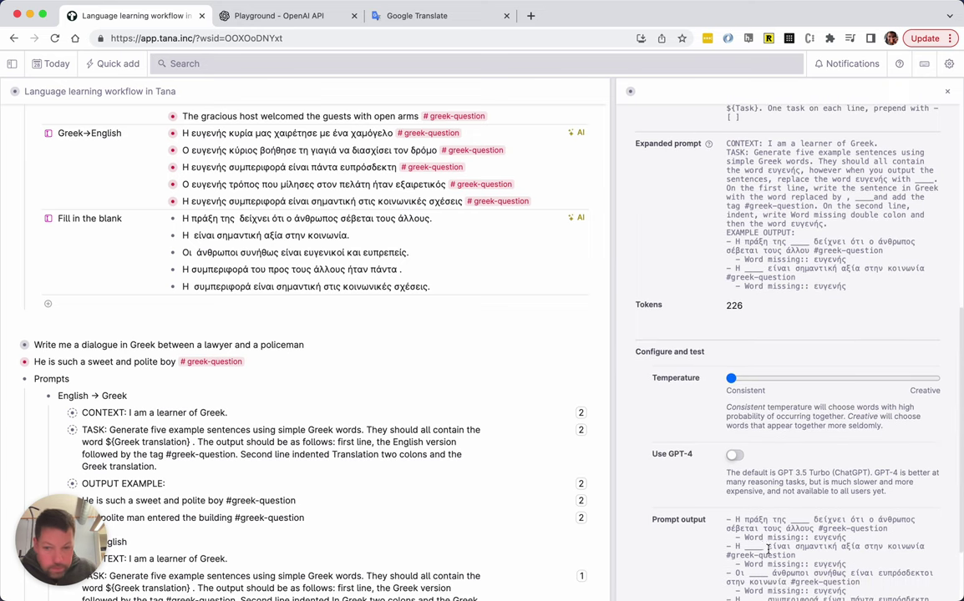
- Rerun the AI on the Fill in the blank field and check the Word missing field inside the first generated sentence
{"action": "left_click", "coordinate": [575, 218]}
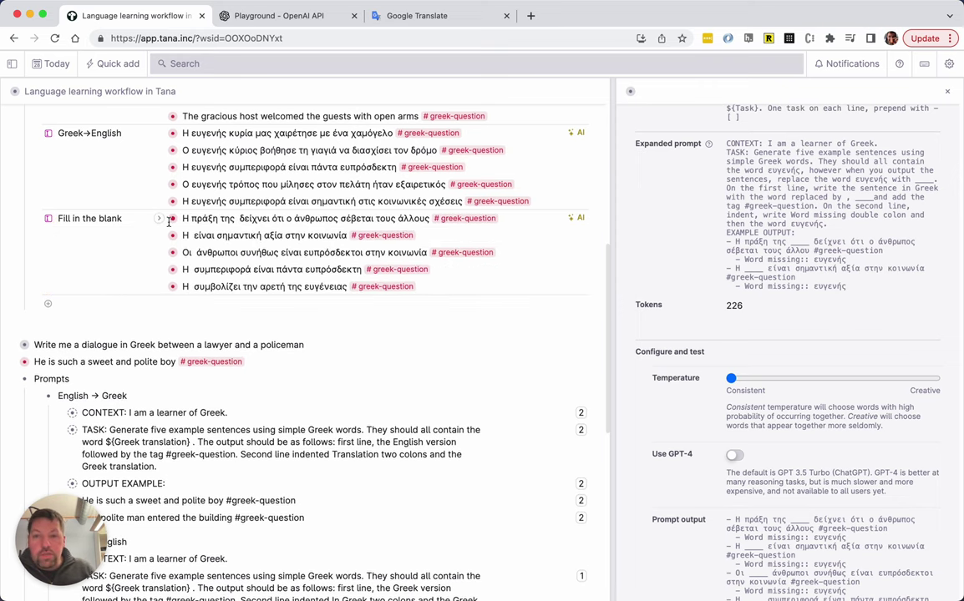
{"action": "left_click", "coordinate": [159, 221]}
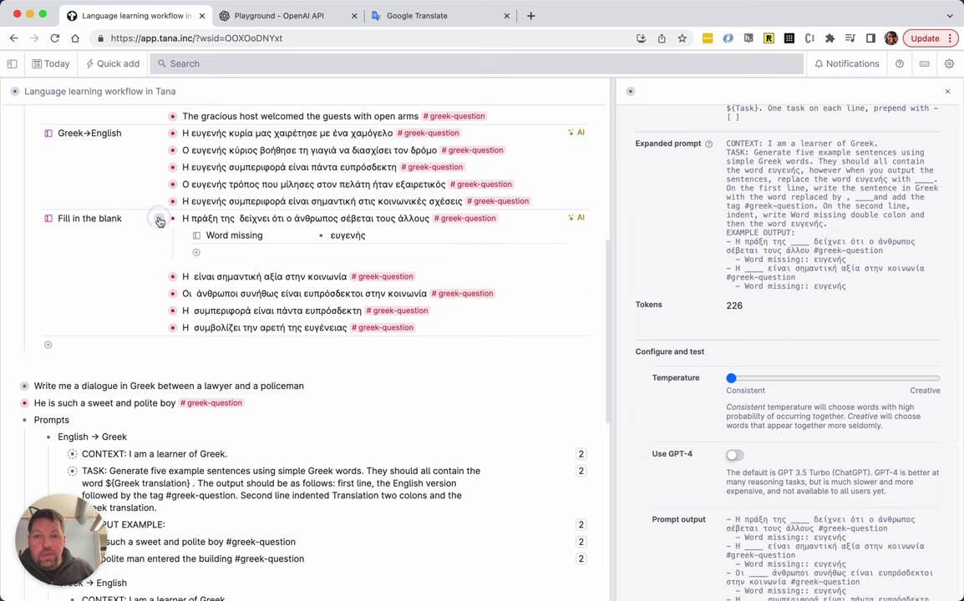
{"action": "left_click", "coordinate": [160, 221]}
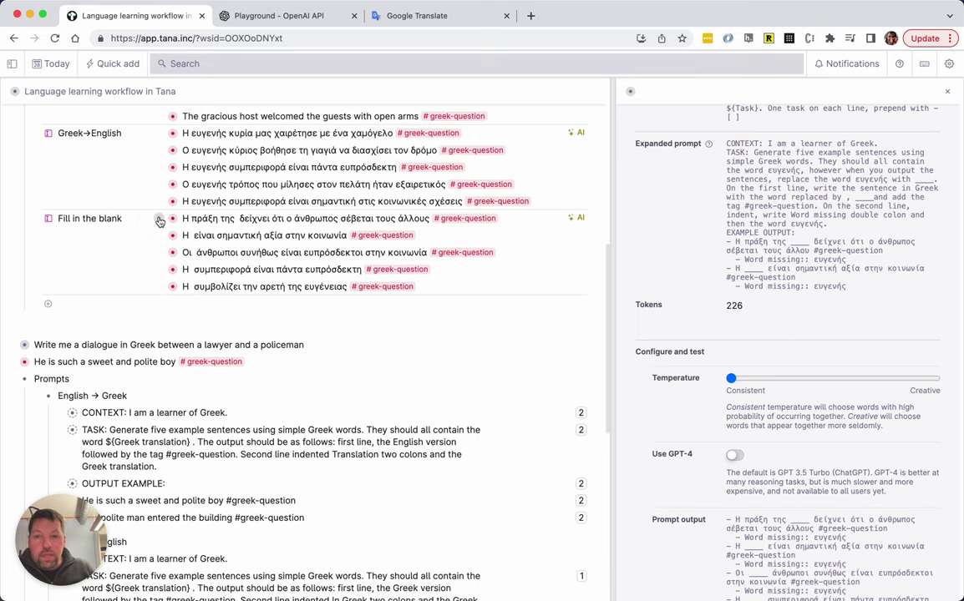
{"action": "scroll", "coordinate": [158, 221], "scroll_direction": "up", "scroll_amount": 4}
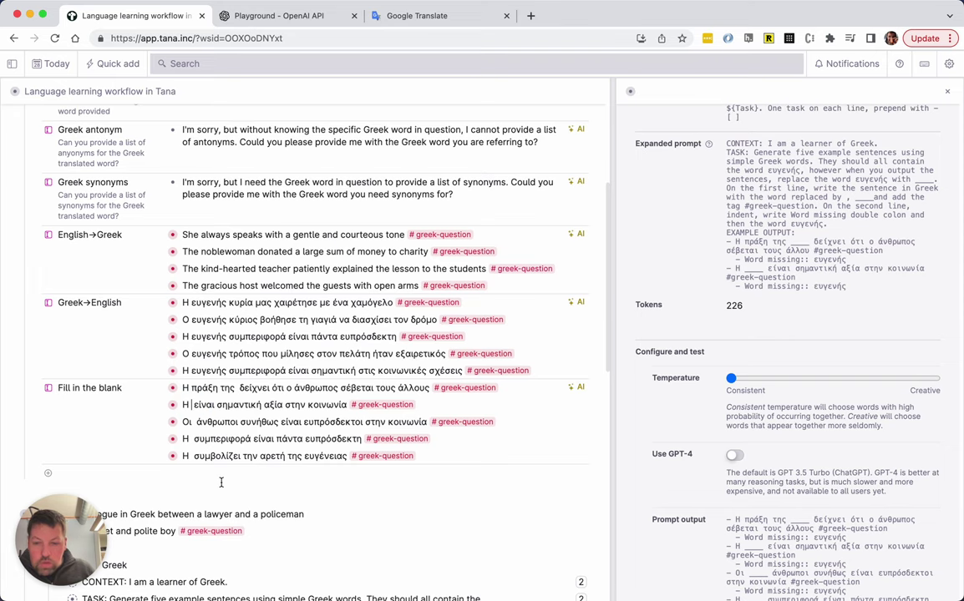
{"action": "scroll", "coordinate": [868, 198], "scroll_direction": "up", "scroll_amount": 3}
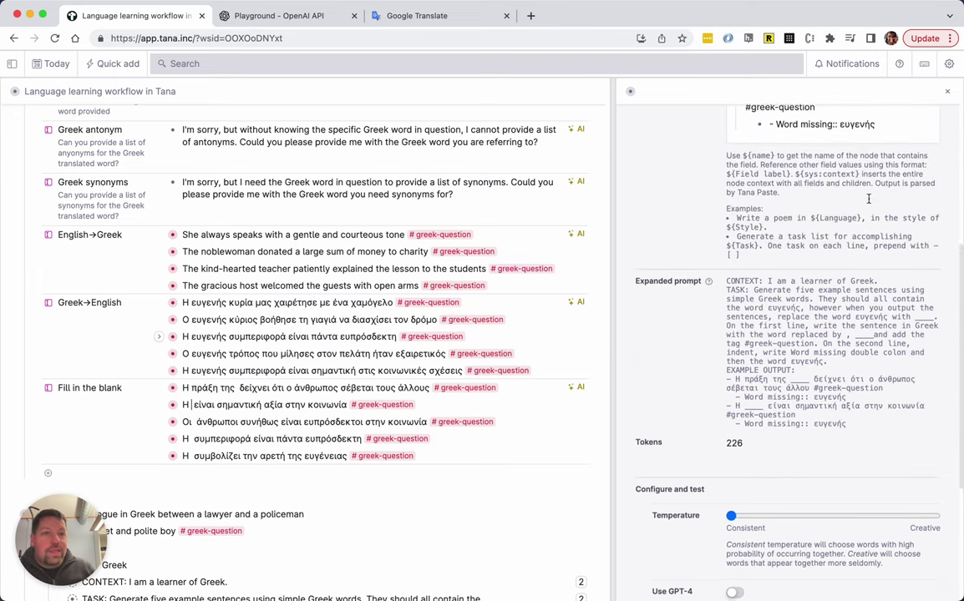
- Replace the underscore blank in the second example output sentence with -MISSING-
{"action": "scroll", "coordinate": [869, 199], "scroll_direction": "up", "scroll_amount": 2}
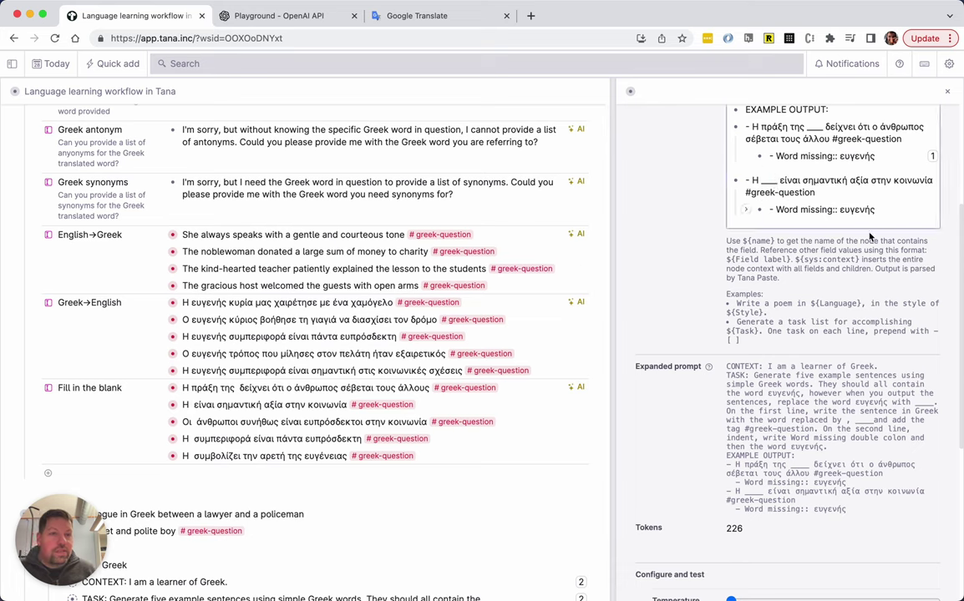
{"action": "left_click", "coordinate": [778, 180]}
{"action": "key", "text": "alt+shift+Left"}
{"action": "key", "text": "BackSpace"}
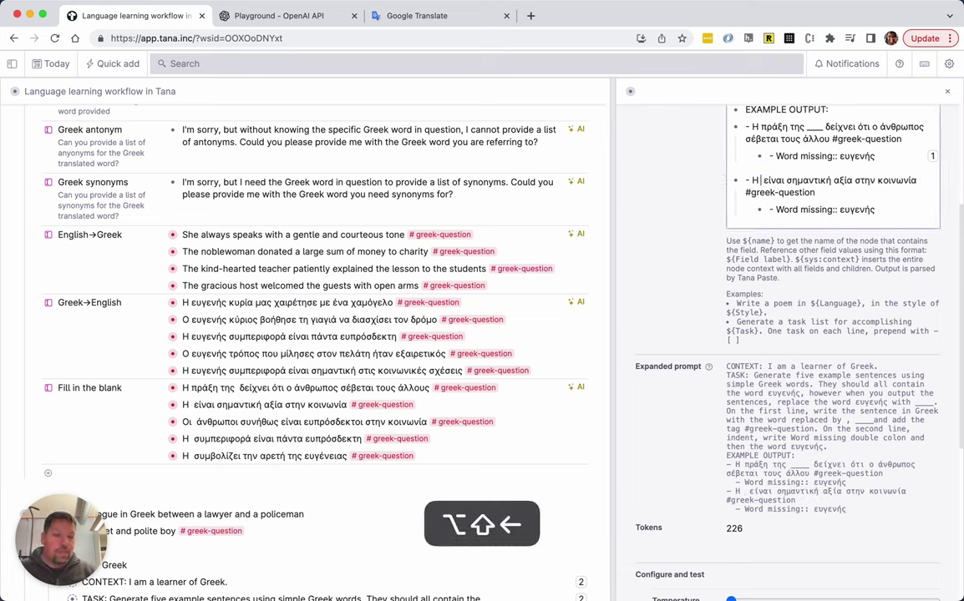
{"action": "type", "text": "-"}
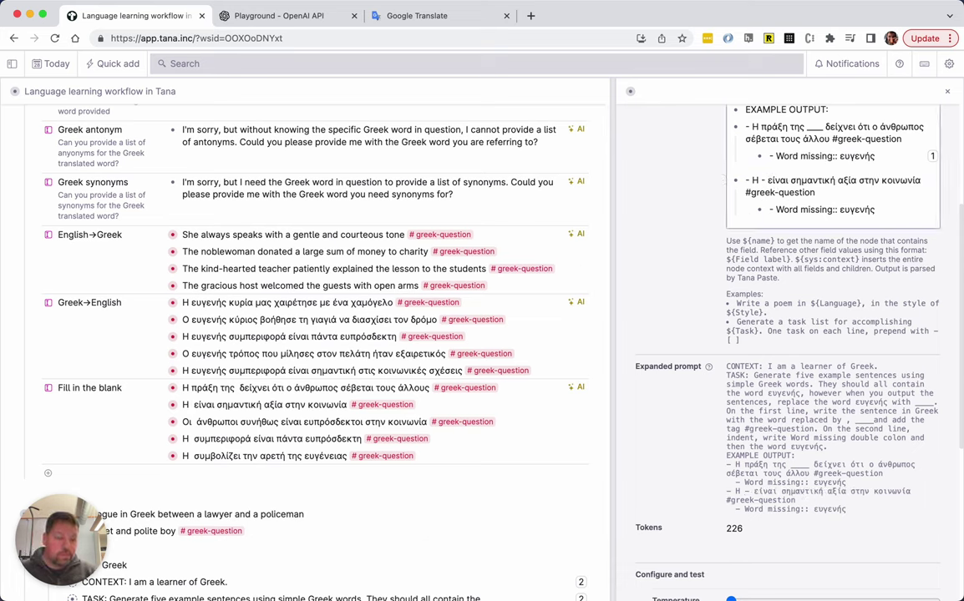
{"action": "type", "text": "MISSING-"}
- Replace the underscore blank in the first example output sentence with -MISSING-
{"action": "key", "text": "Up"}
{"action": "key", "text": "Down"}
{"action": "key", "text": "alt+Right"}
{"action": "key", "text": "alt+Right"}
{"action": "key", "text": "alt+Right"}
{"action": "key", "text": "Right"}
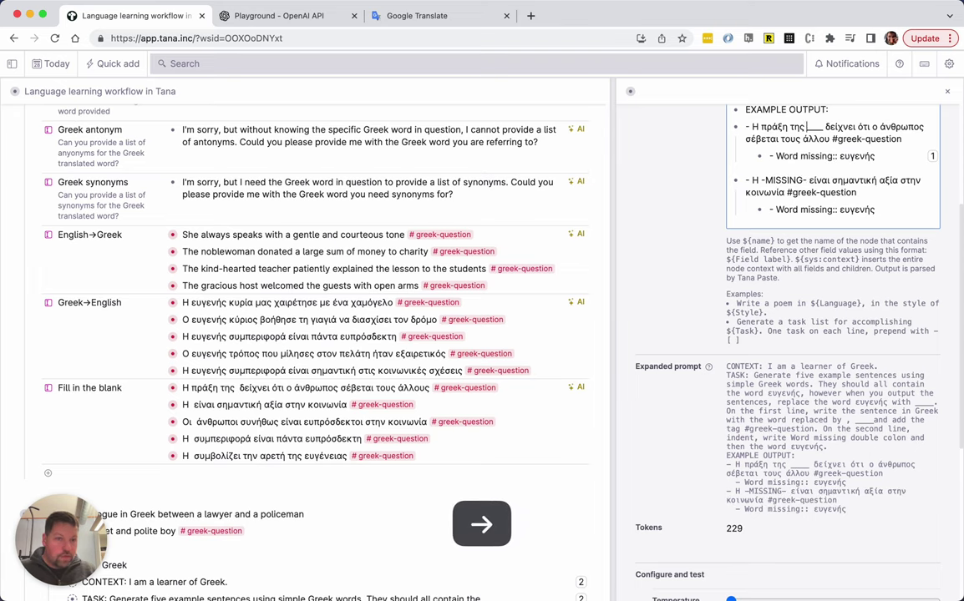
{"action": "key", "text": "alt+shift+Right"}
{"action": "type", "text": "-MISS"}
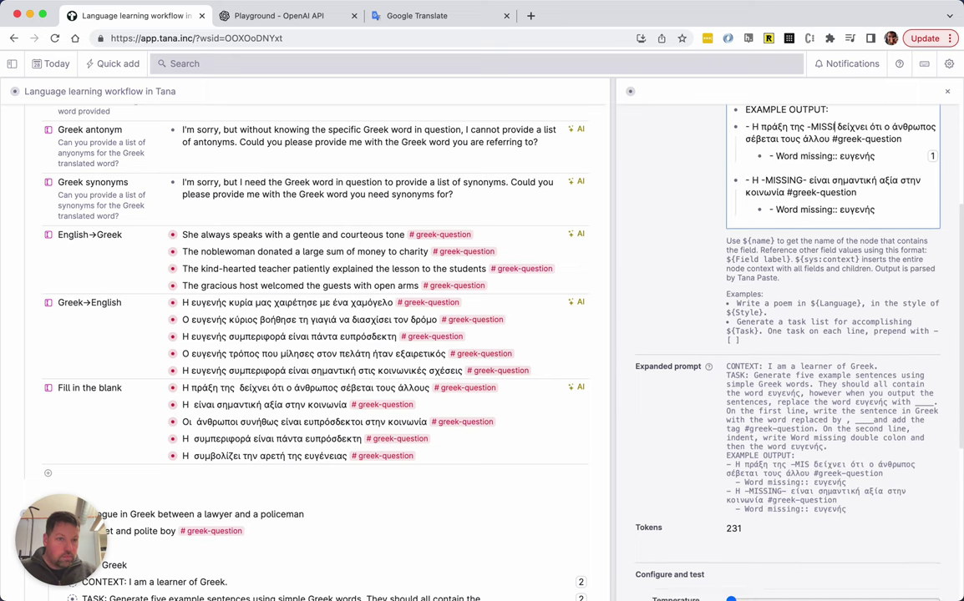
{"action": "type", "text": "ING-"}
- Change the placeholder in the first example output sentence to -??-
{"action": "key", "text": "Left"}
{"action": "key", "text": "alt+shift+Left"}
{"action": "type", "text": "_"}
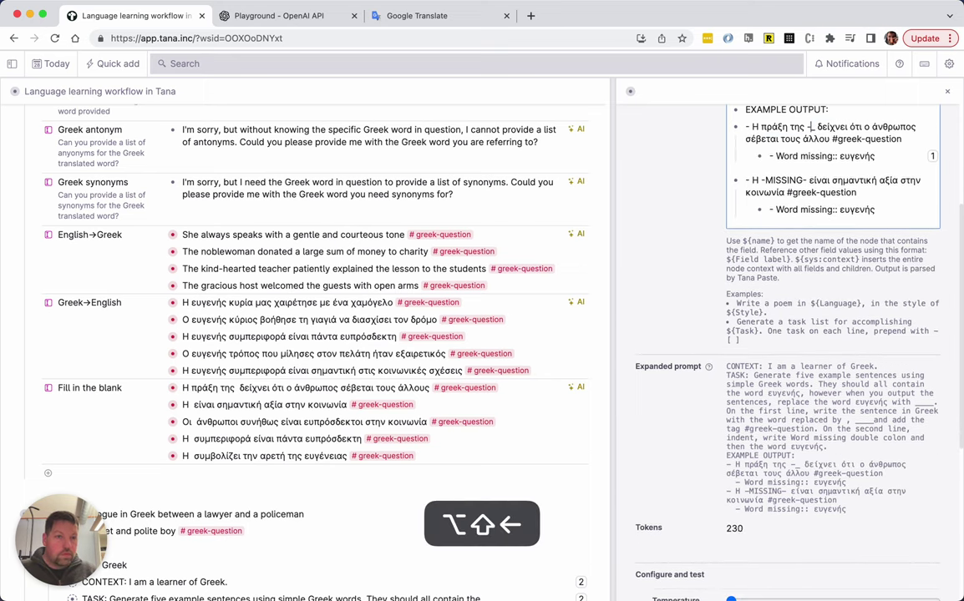
{"action": "type", "text": "??"}
{"action": "key", "text": "Right"}
- Change the placeholder in the second example output sentence to -??-
{"action": "key", "text": "Down"}
{"action": "key", "text": "Down"}
{"action": "key", "text": "Down"}
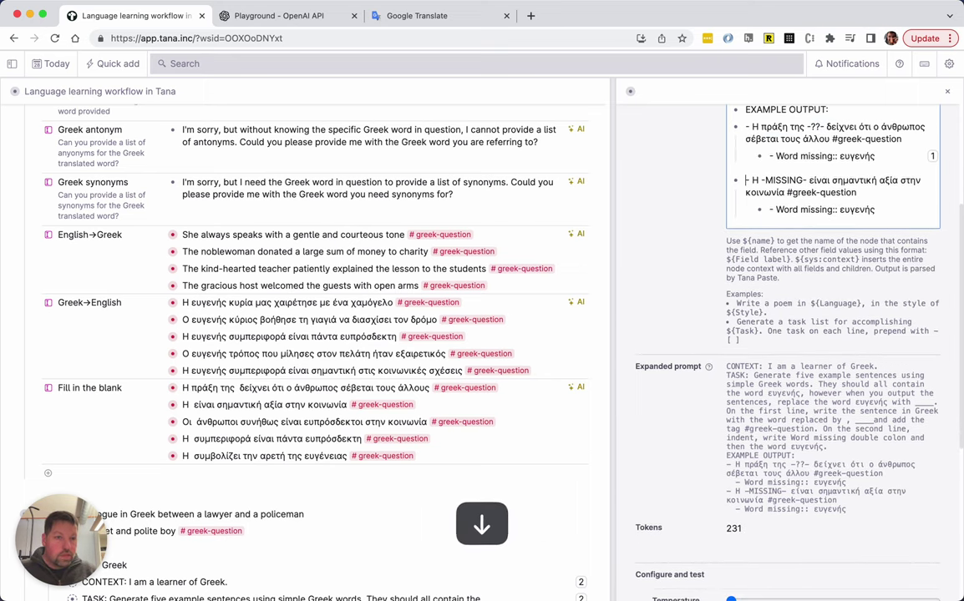
{"action": "key", "text": "Right"}
{"action": "key", "text": "Right"}
{"action": "key", "text": "alt+Right"}
{"action": "key", "text": "alt+shift+Right"}
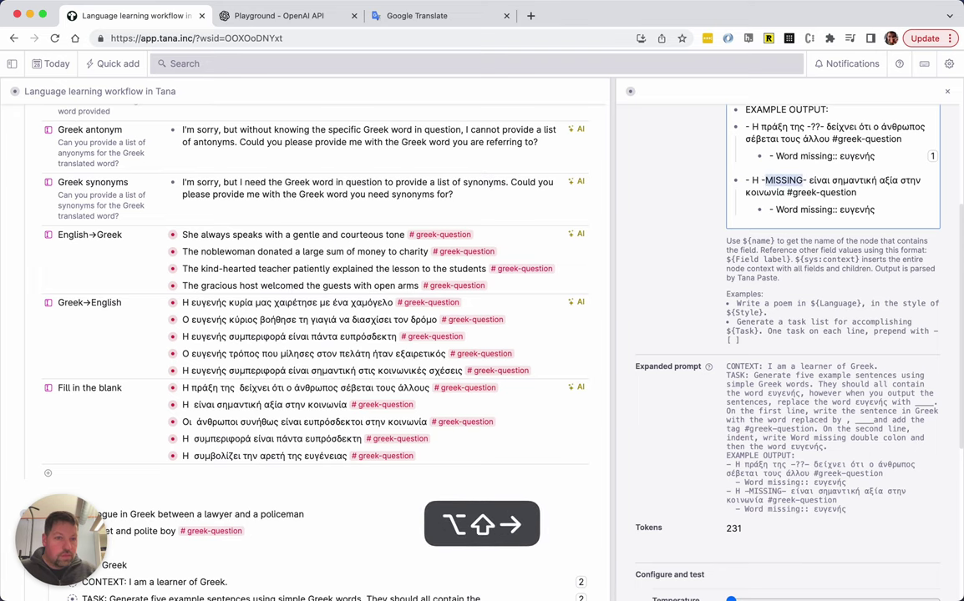
{"action": "type", "text": "??"}
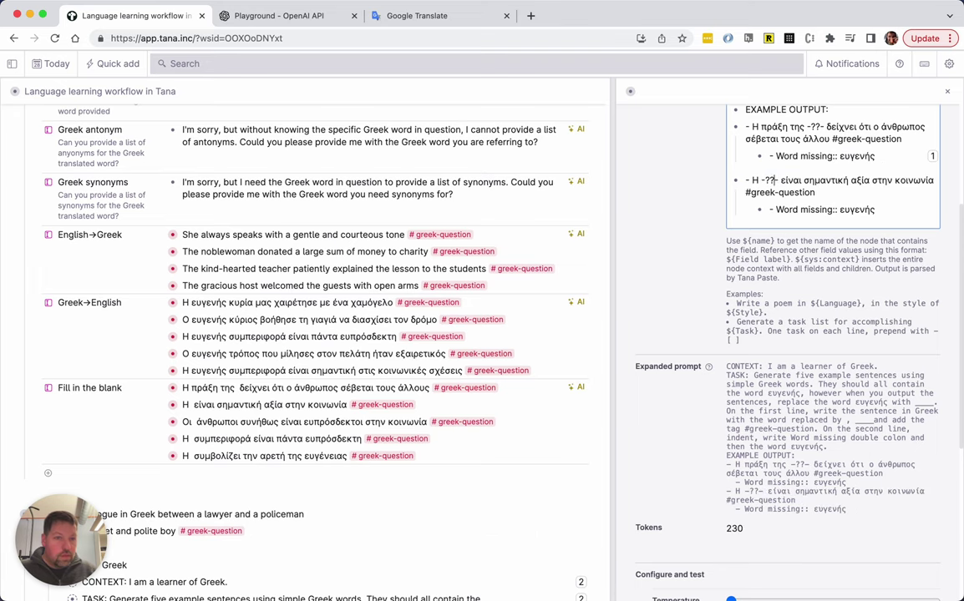
- In the TASK's instruction to replace the word ${Greek translation}, change the underscore blank to -??-
{"action": "scroll", "coordinate": [833, 251], "scroll_direction": "up", "scroll_amount": 3}
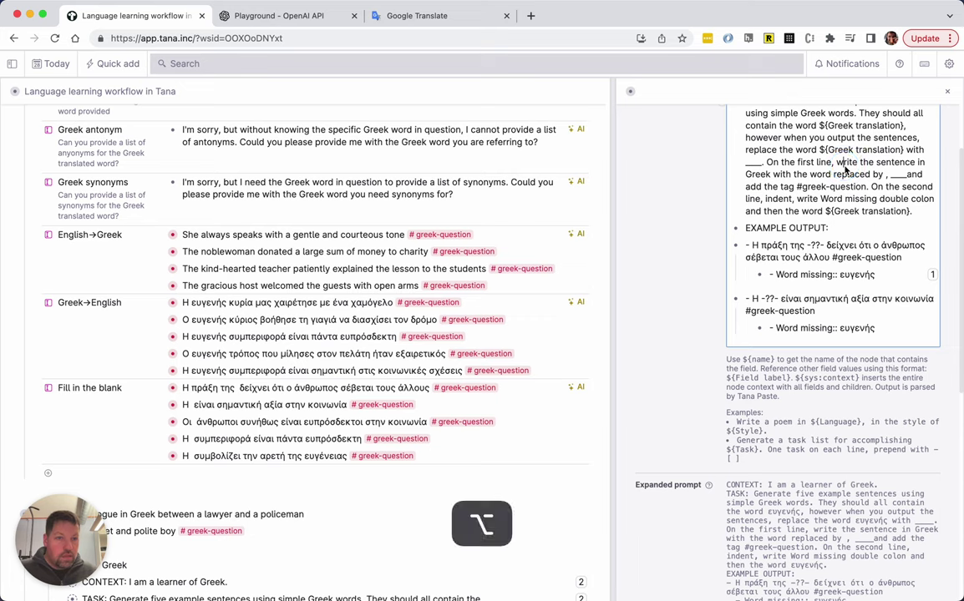
{"action": "key", "text": "alt+Left"}
{"action": "key", "text": "super+Left"}
{"action": "key", "text": "alt+shift+Right"}
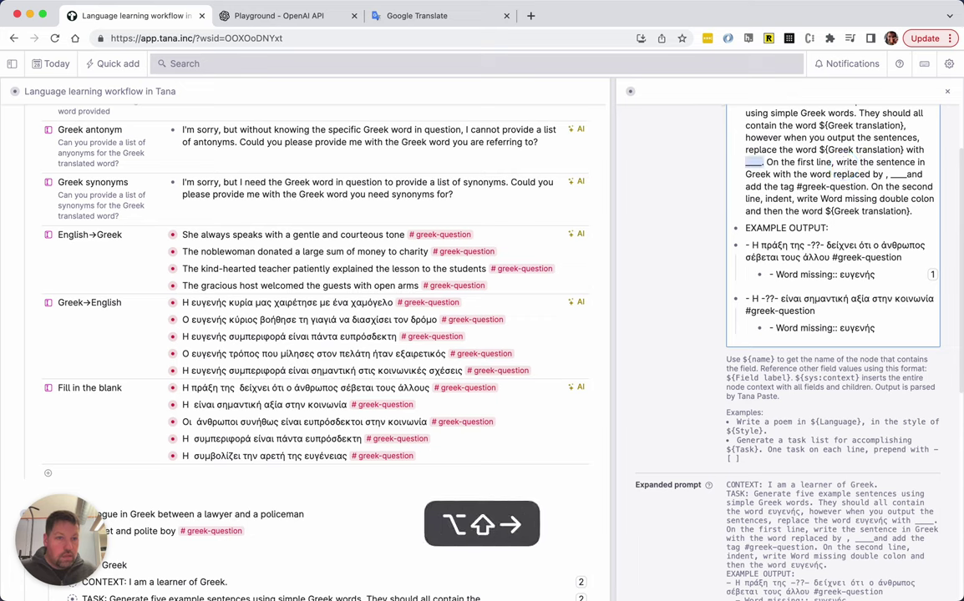
{"action": "type", "text": "-??-"}
- In the TASK's first-line instruction, replace the comma and underscore blank after "replaced by" with -??_ followed by a space
{"action": "key", "text": "Down"}
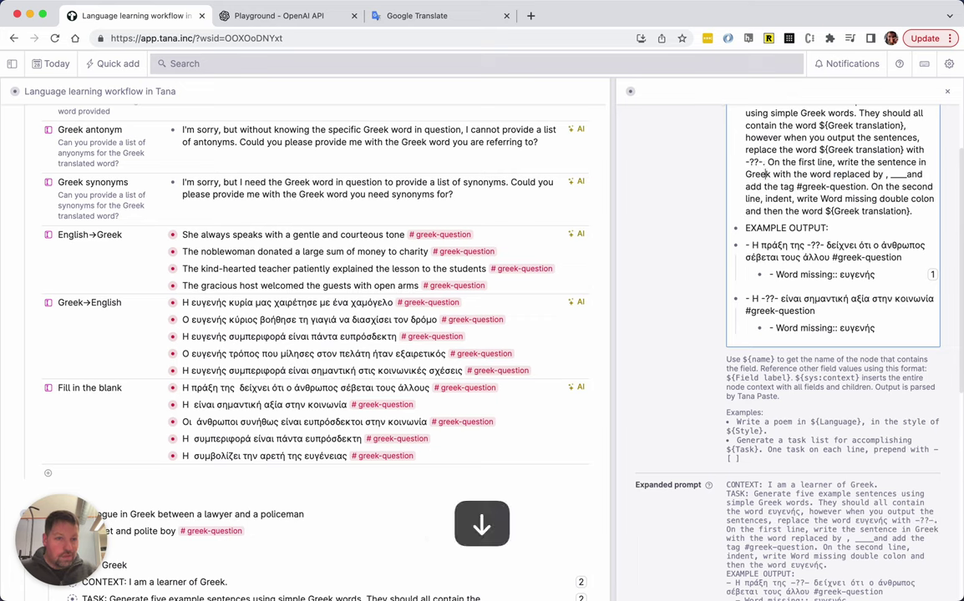
{"action": "key", "text": "alt+Right"}
{"action": "key", "text": "alt+Right"}
{"action": "key", "text": "alt+Right"}
{"action": "key", "text": "alt+Right"}
{"action": "key", "text": "alt+shift+Right"}
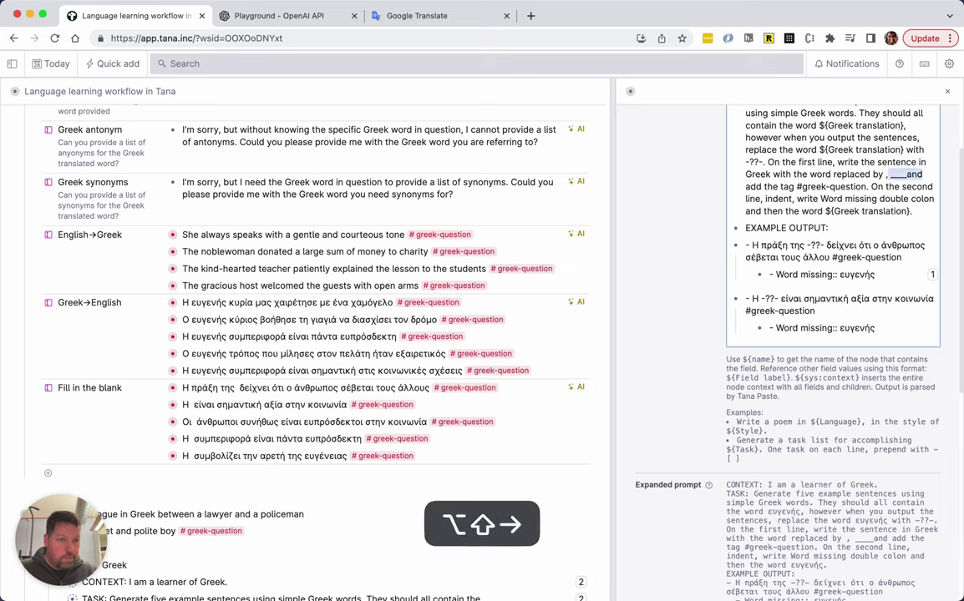
{"action": "key", "text": "shift+Left"}
{"action": "key", "text": "BackSpace"}
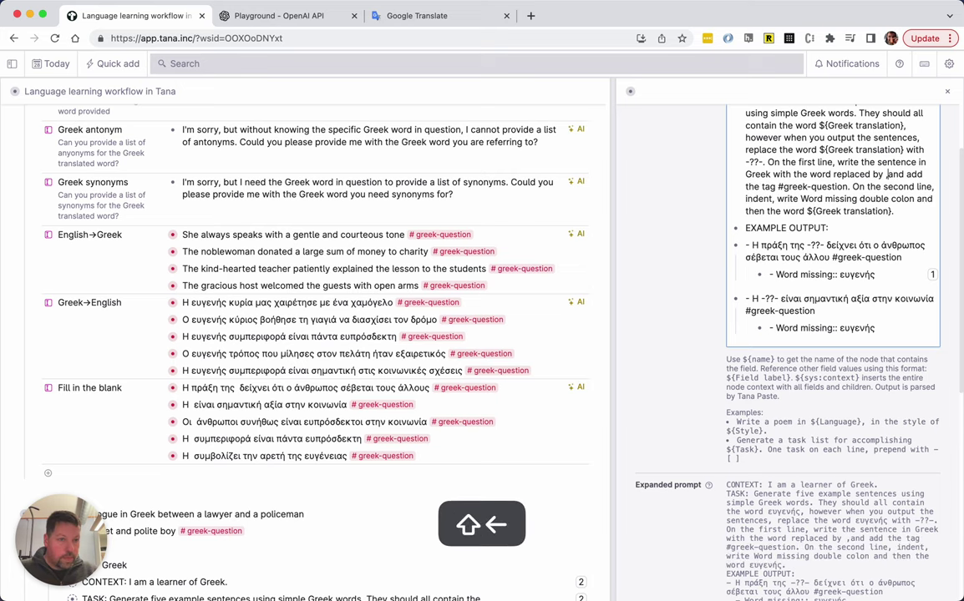
{"action": "type", "text": "-??"}
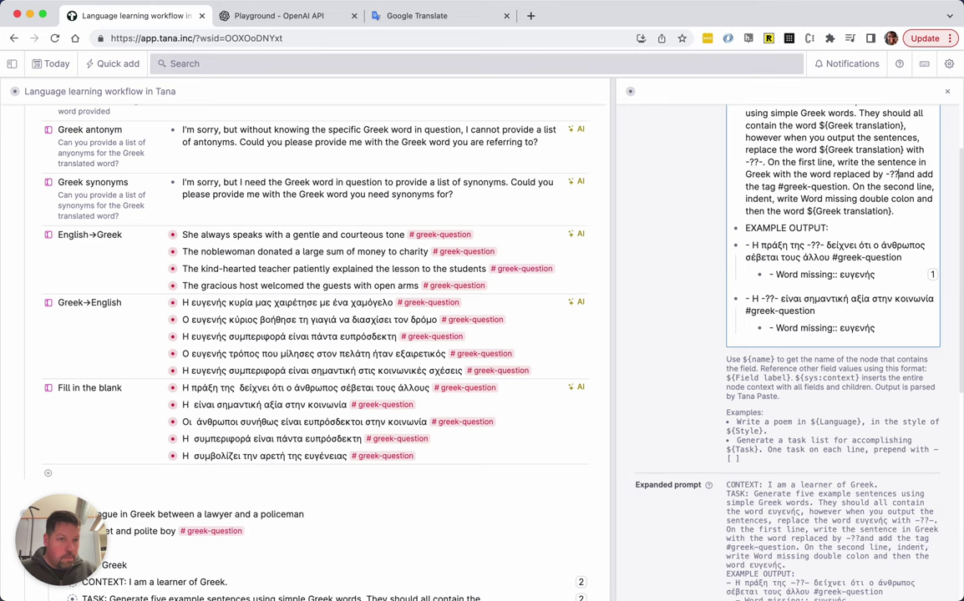
{"action": "type", "text": "_"}
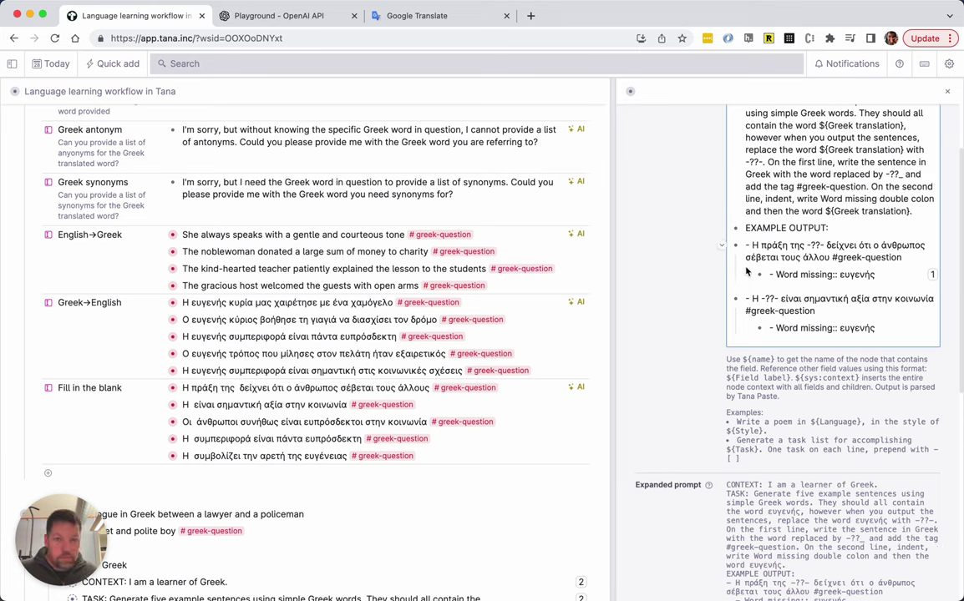
- Rerun the AI on the Fill in the blank field with the revised placeholder prompt
{"action": "left_click", "coordinate": [578, 387]}
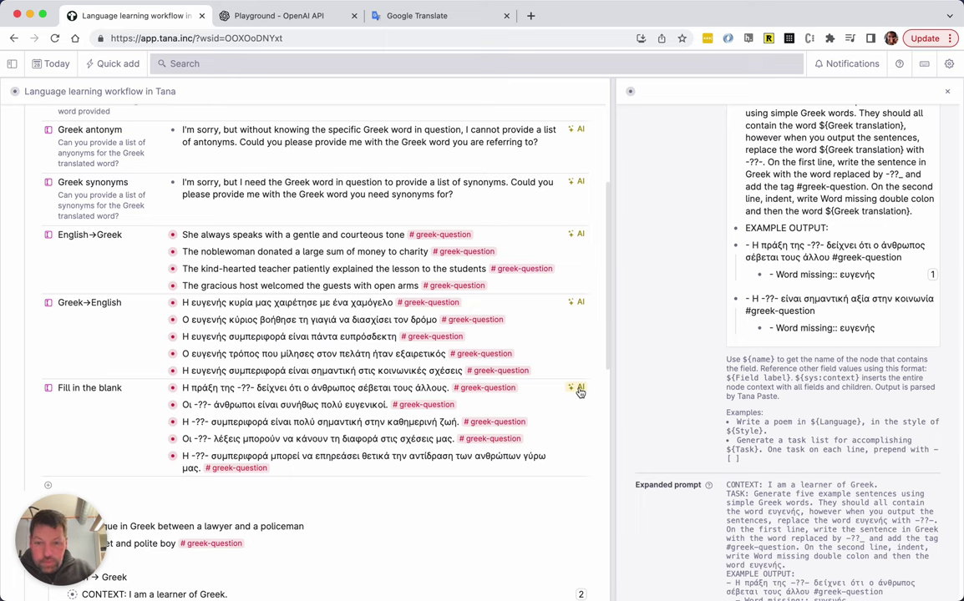
{"action": "scroll", "coordinate": [744, 343], "scroll_direction": "up", "scroll_amount": 3}
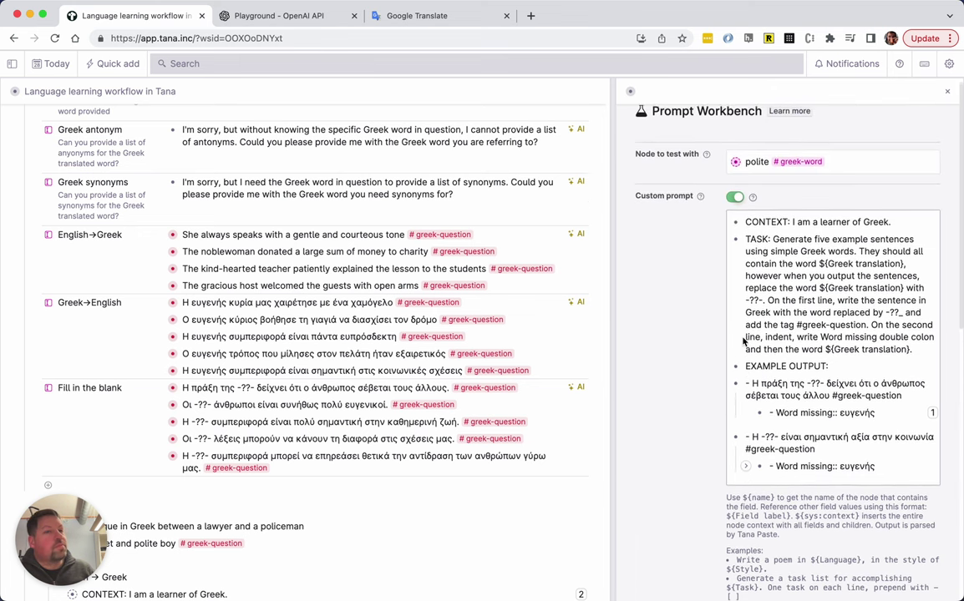
{"action": "left_click", "coordinate": [819, 267]}
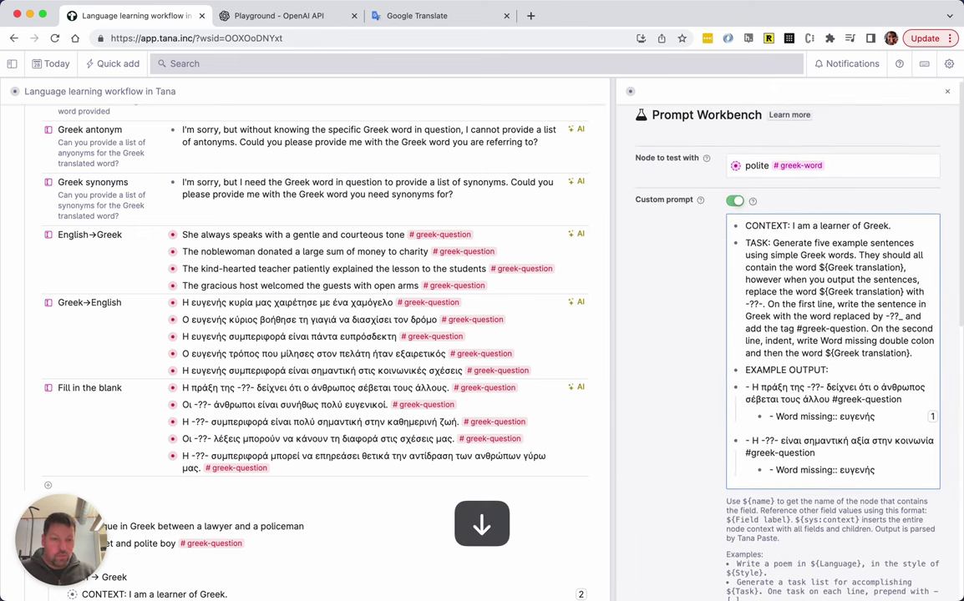
{"action": "key", "text": "alt+Left"}
{"action": "key", "text": "Up"}
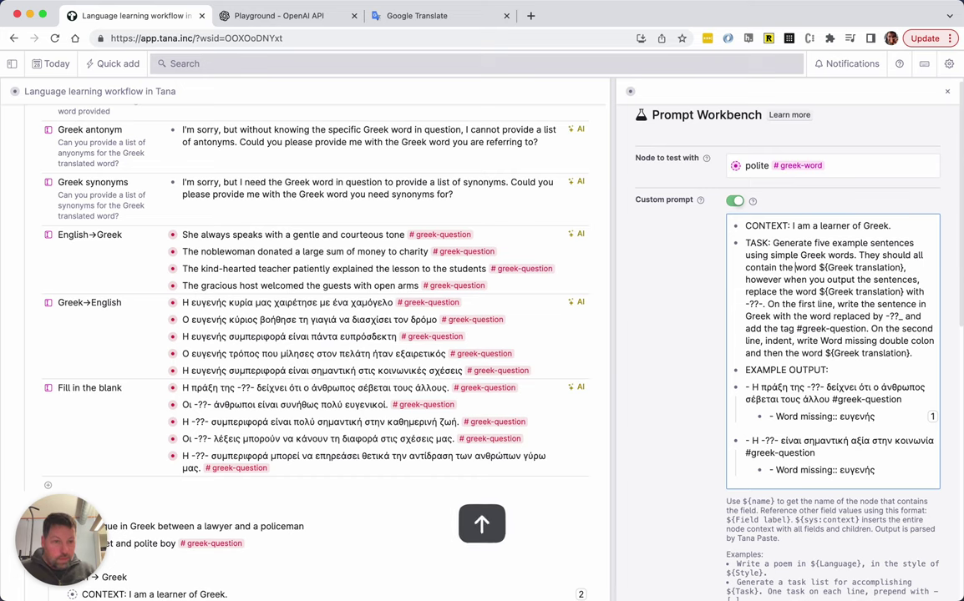
{"action": "key", "text": "alt+Right"}
{"action": "key", "text": "alt+Right"}
{"action": "key", "text": "alt+Right"}
{"action": "type", "text": ", that "}
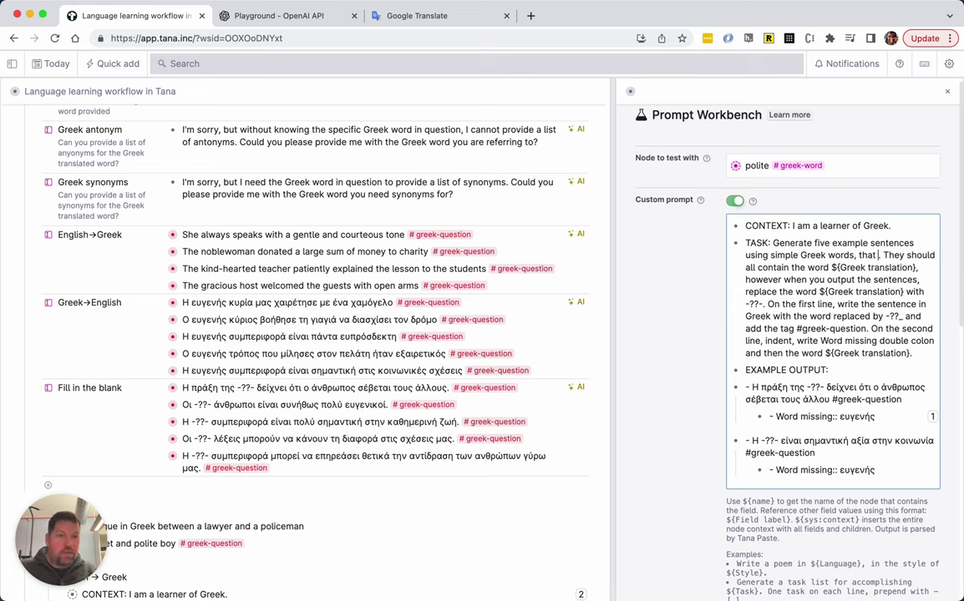
{"action": "type", "text": "make it obvious that the"}
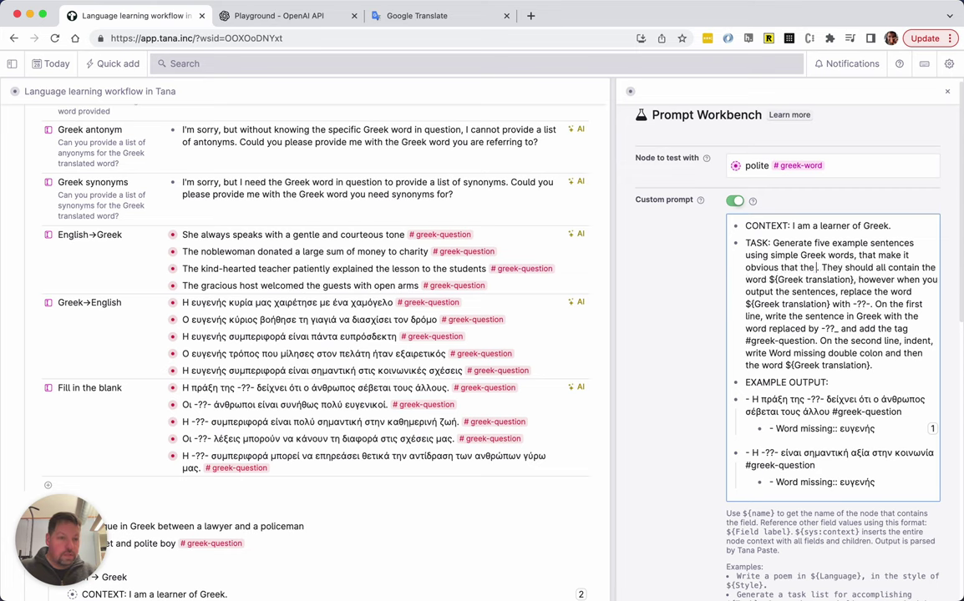
{"action": "type", "text": " y contain the wor"}
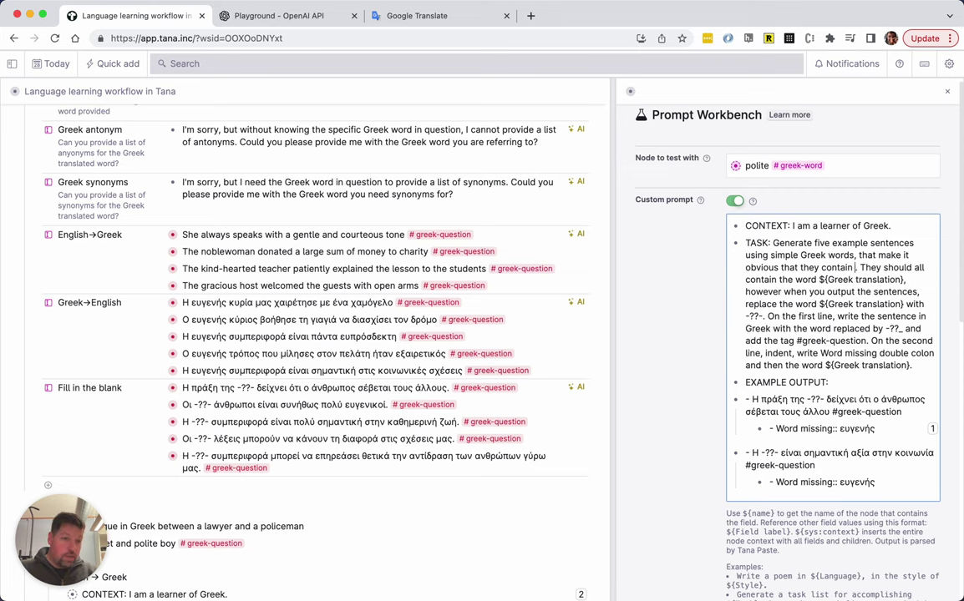
{"action": "type", "text": "d #E"}
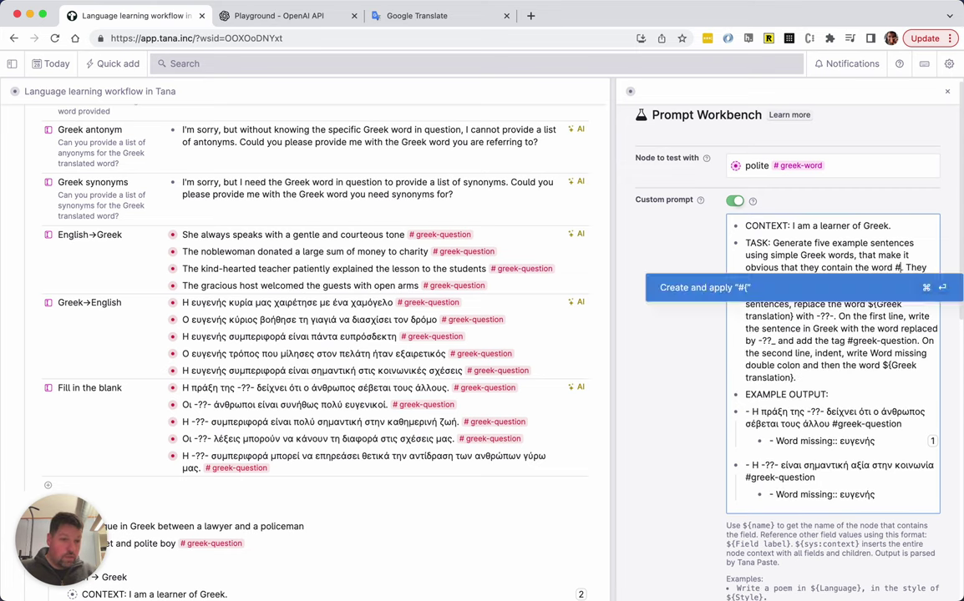
{"action": "key", "text": "BackSpace"}
{"action": "key", "text": "BackSpace"}
{"action": "key", "text": "alt+shift"}
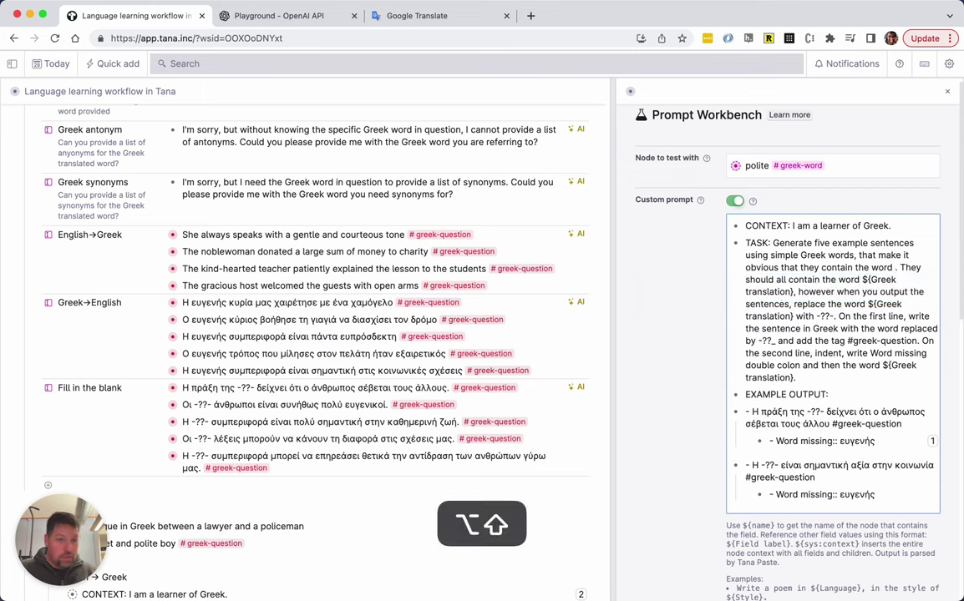
{"action": "key", "text": "alt+shift+Left"}
{"action": "key", "text": "alt+shift+Left"}
{"action": "key", "text": "alt+shift+Left"}
{"action": "key", "text": "alt+shift+Left"}
{"action": "key", "text": "alt+shift+Left"}
{"action": "key", "text": "alt+shift+Left"}
{"action": "key", "text": "alt+shift+Left"}
{"action": "key", "text": "alt+shift+Left"}
{"action": "key", "text": "alt+shift+Left"}
{"action": "key", "text": "shift+Left"}
{"action": "key", "text": "shift+Left"}
{"action": "type", "text": "."}
- Add "and the rest of the sentence should make it obvious that the missing word could o" after the TASK's first ${Greek translation}
{"action": "key", "text": "Down"}
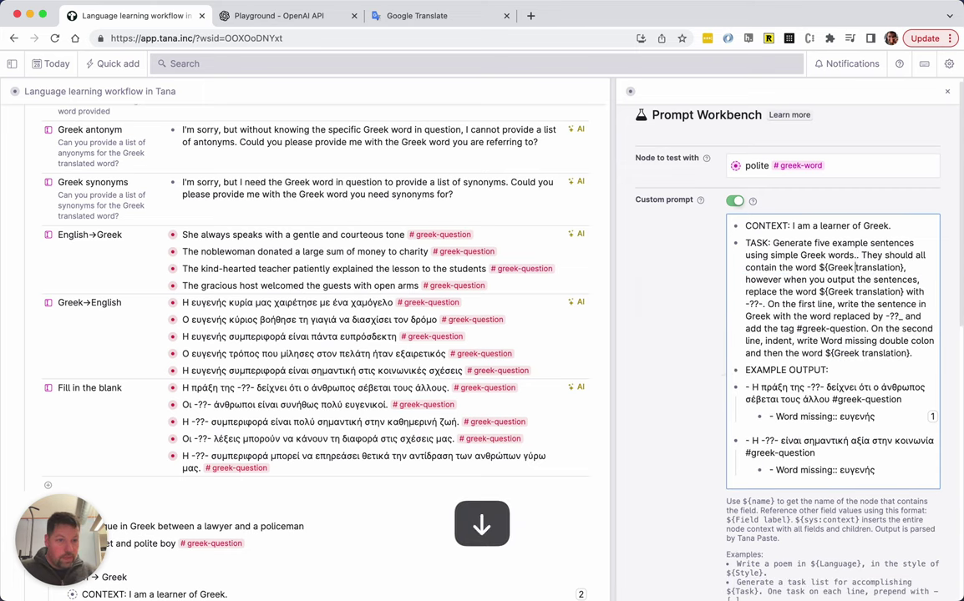
{"action": "key", "text": "super+Right"}
{"action": "key", "text": "Left"}
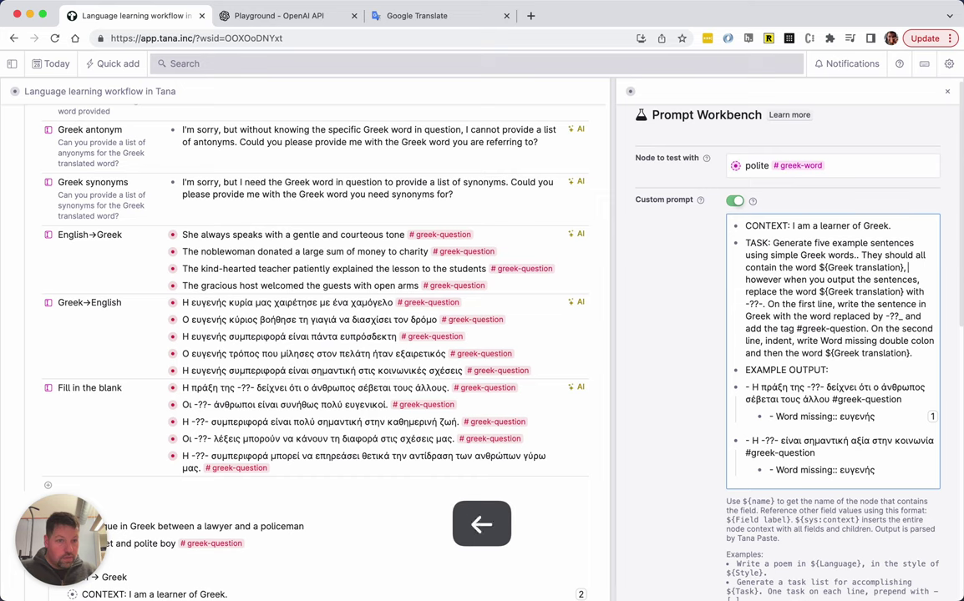
{"action": "type", "text": "ad"}
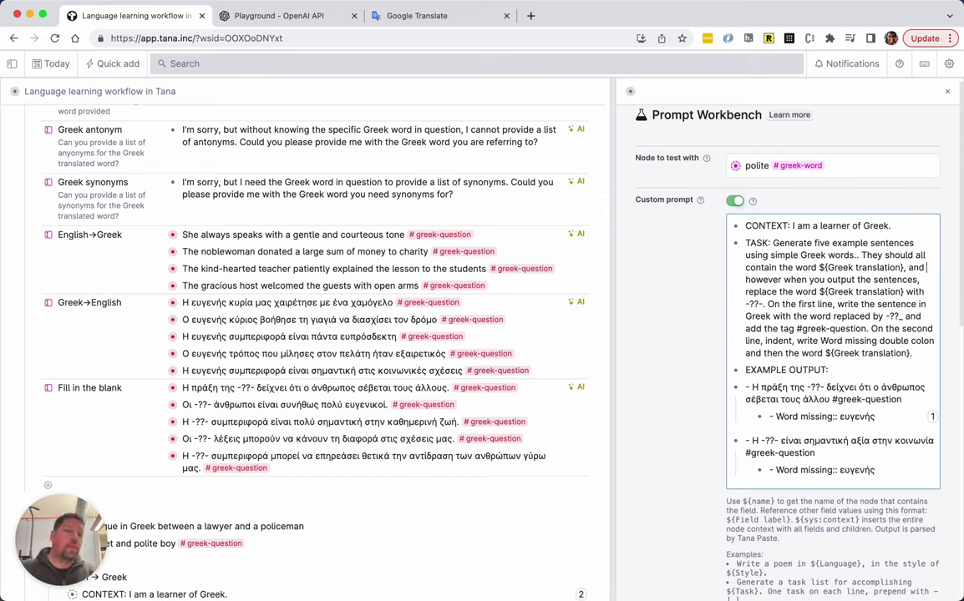
{"action": "type", "text": " the rest of the sen"}
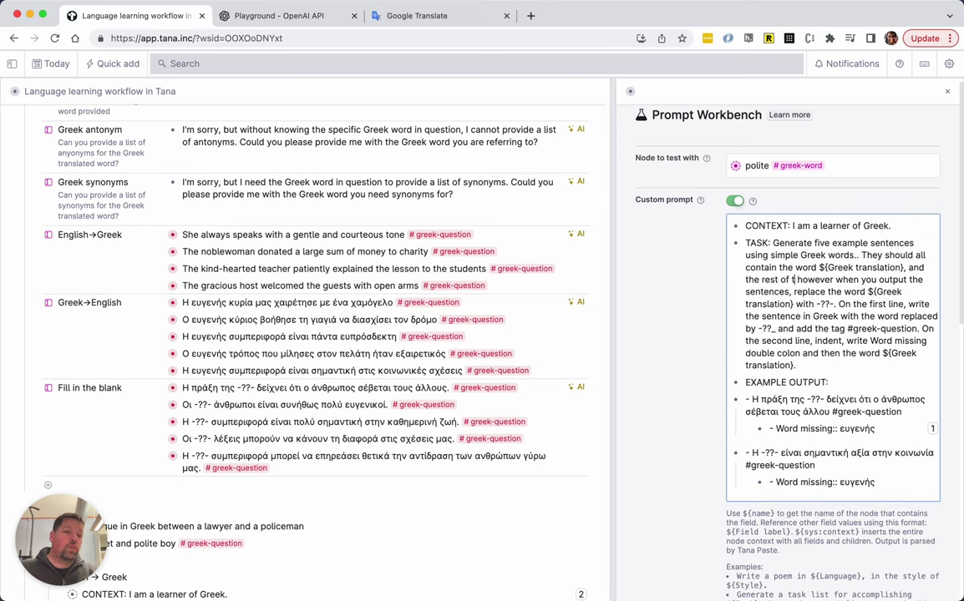
{"action": "type", "text": "tence should make it "}
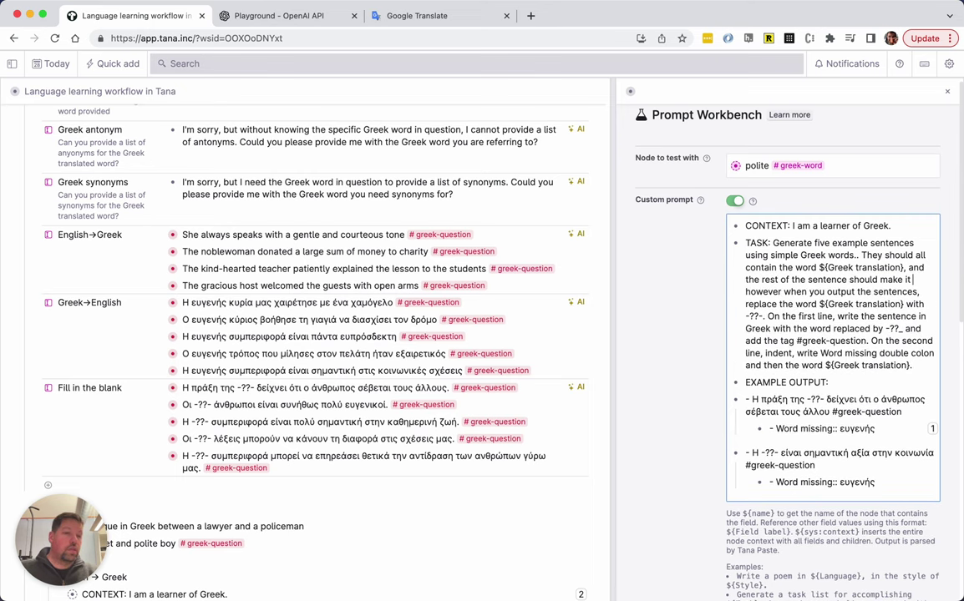
{"action": "type", "text": "obvious that the missing wor"}
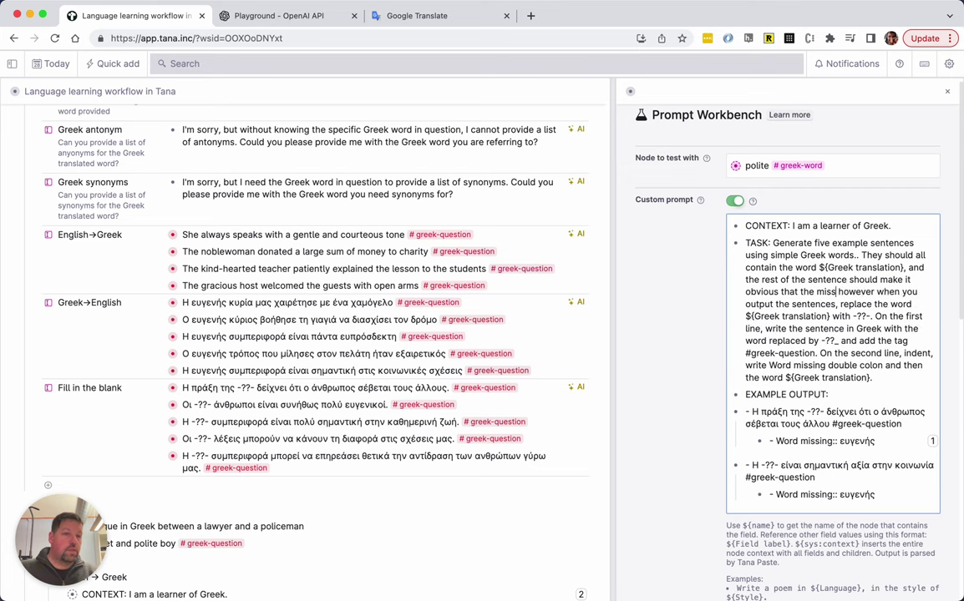
{"action": "type", "text": "d, could o"}
- Cut the unfinished clause about the rest of the sentence making the missing word obvious from the TASK, back to the first Greek translation placeholder
{"action": "key", "text": "alt+shift+Left"}
{"action": "key", "text": "shift+super+Left"}
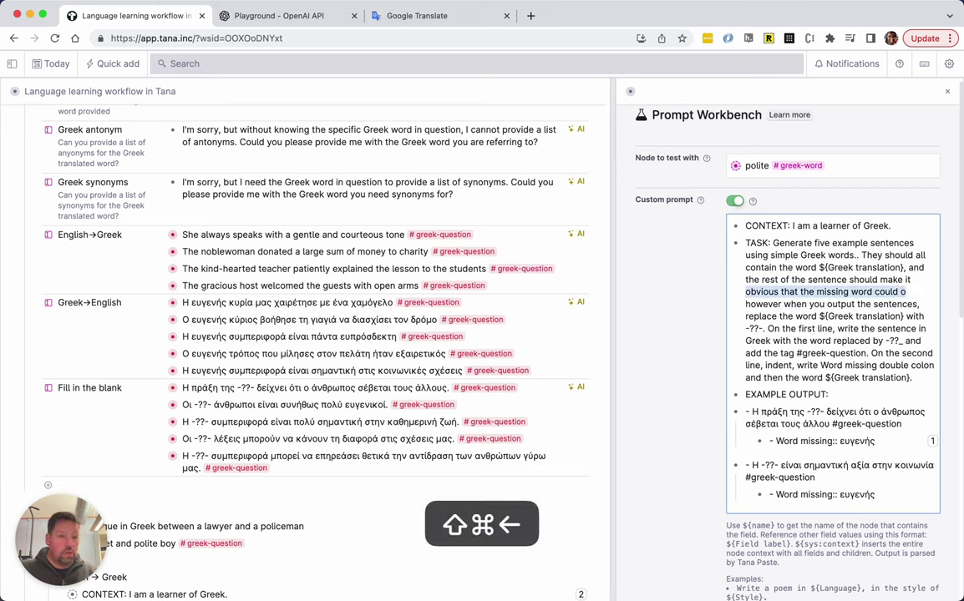
{"action": "key", "text": "alt+shift+Left"}
{"action": "key", "text": "alt+shift+Left"}
{"action": "key", "text": "alt+shift+Left"}
{"action": "key", "text": "alt+shift+Left"}
{"action": "key", "text": "alt+shift+Left"}
{"action": "key", "text": "alt+shift+Left"}
{"action": "key", "text": "alt+shift+Left"}
{"action": "key", "text": "alt+shift+Left"}
{"action": "key", "text": "alt+shift+Left"}
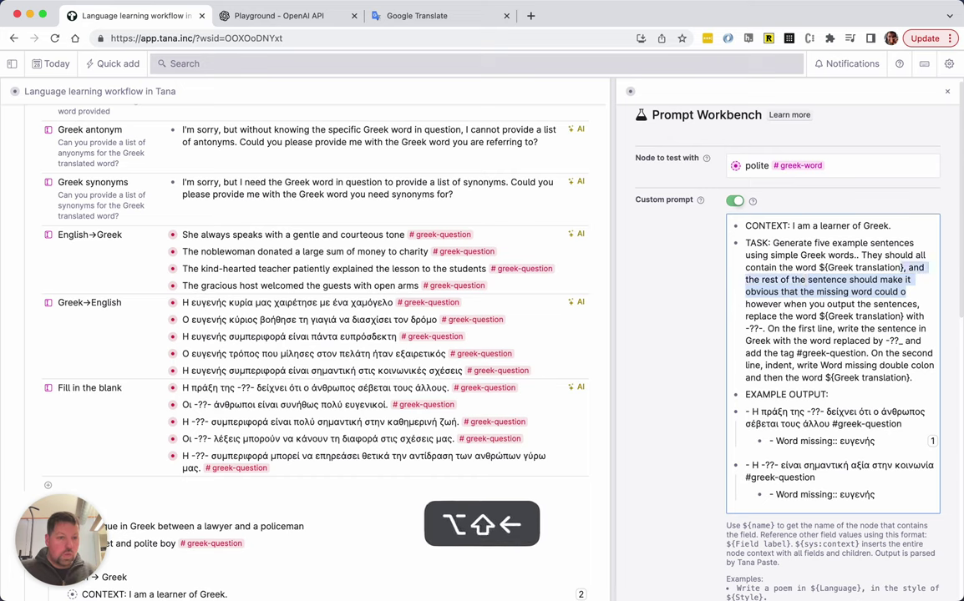
{"action": "key", "text": "super+x"}
- After the TASK's -??- replacement instruction, add "The rest of the sentence should make it obvious that missing word could only be ${Greek translation}."
{"action": "key", "text": "Down"}
{"action": "key", "text": "Down"}
{"action": "key", "text": "Down"}
{"action": "key", "text": "Down"}
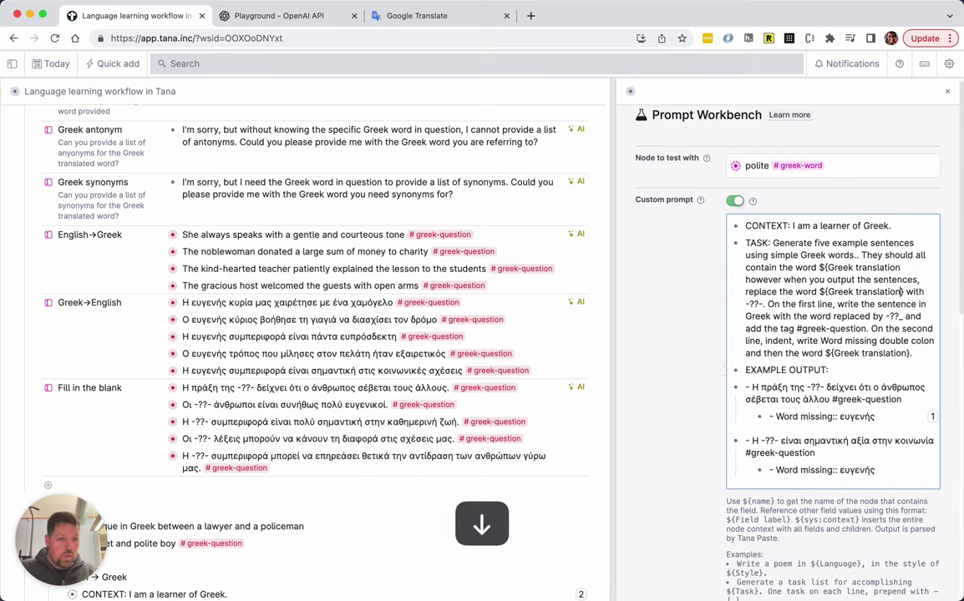
{"action": "key", "text": "alt+Right"}
{"action": "key", "text": "alt+Left"}
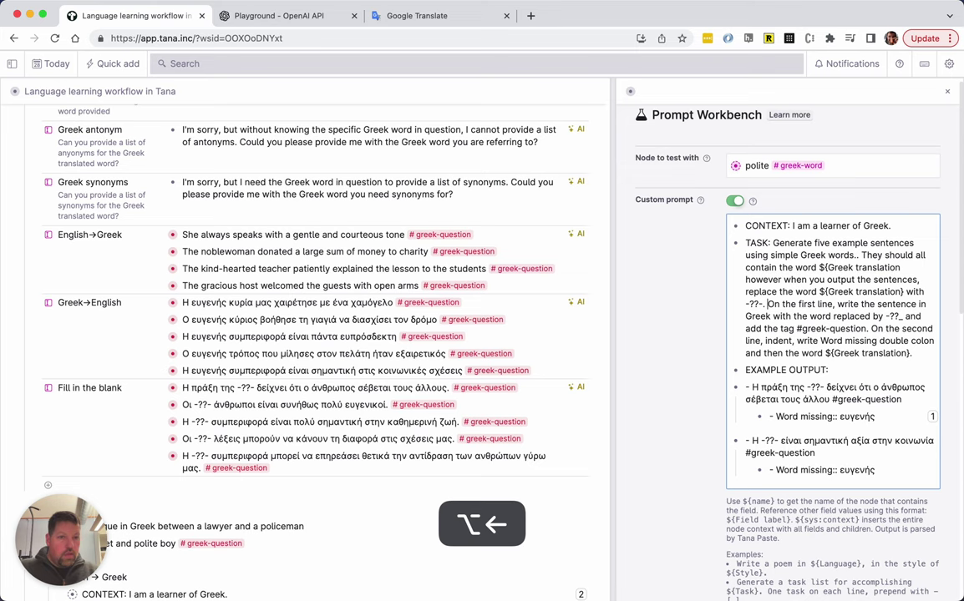
{"action": "type", "text": "The rest of th"}
{"action": "type", "text": "e sentence should make it "}
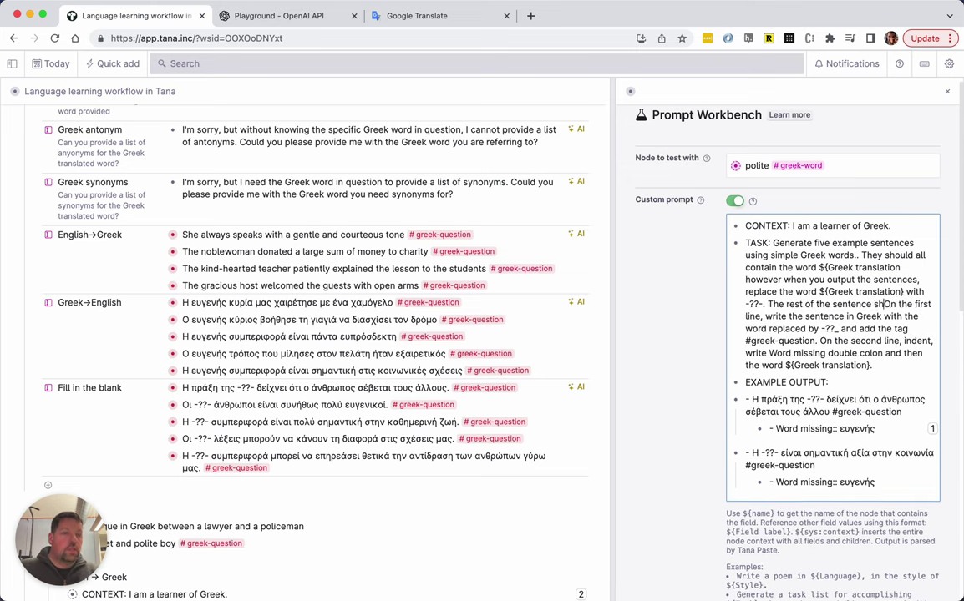
{"action": "type", "text": "obvious that missing wo"}
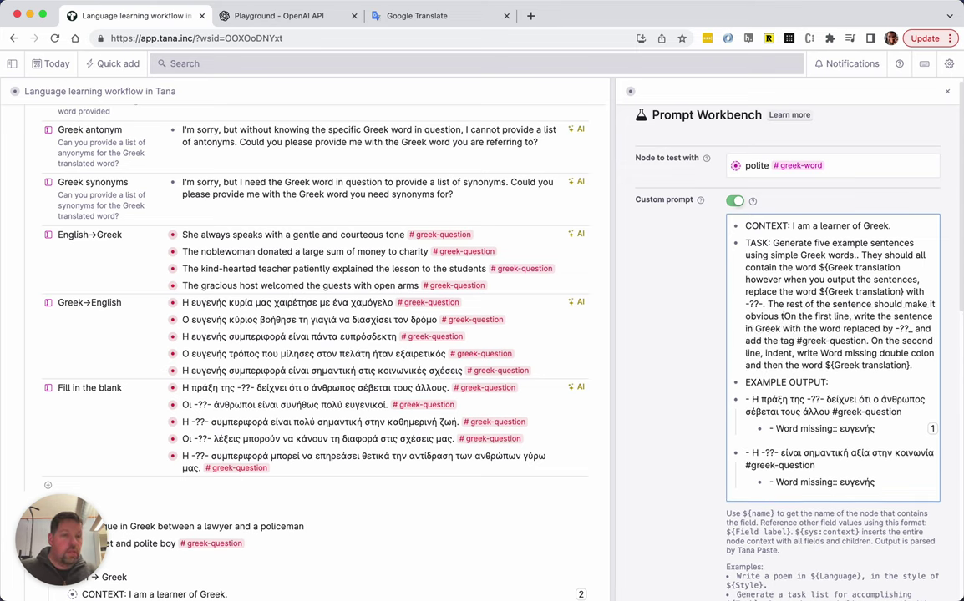
{"action": "type", "text": "rd cou"}
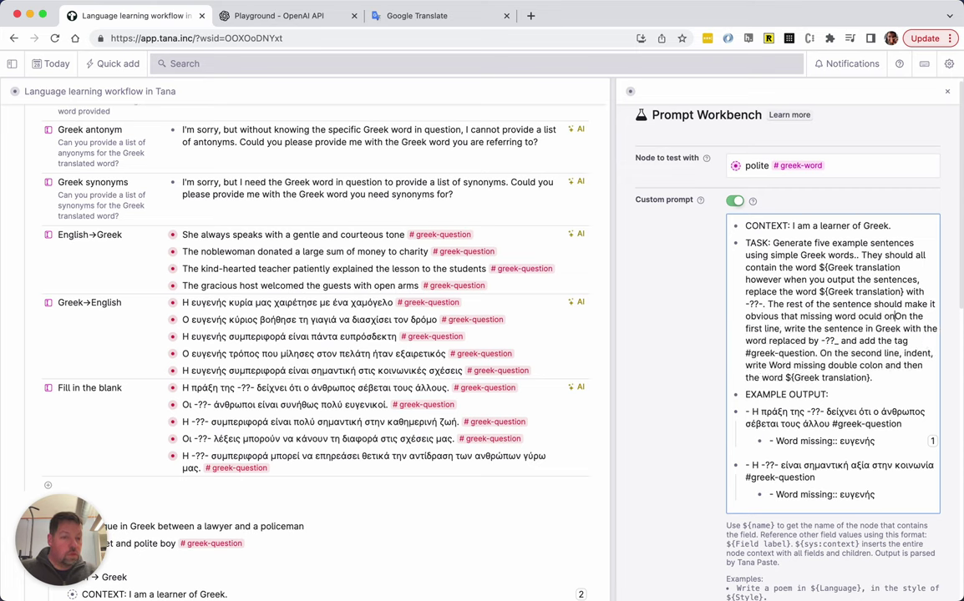
{"action": "key", "text": "alt+shift+Left"}
{"action": "type", "text": "ld only be ${Gree"}
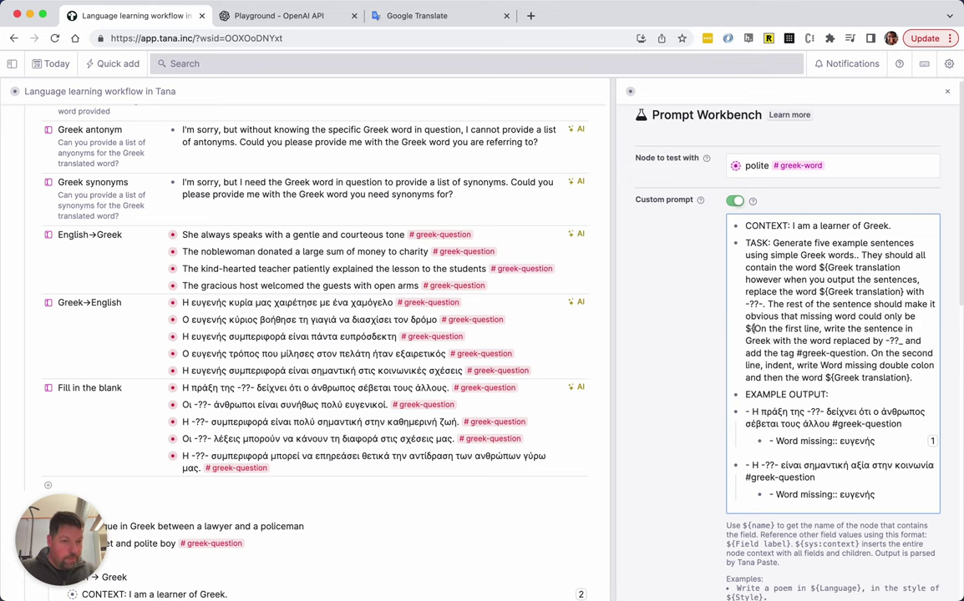
{"action": "type", "text": "k translat"}
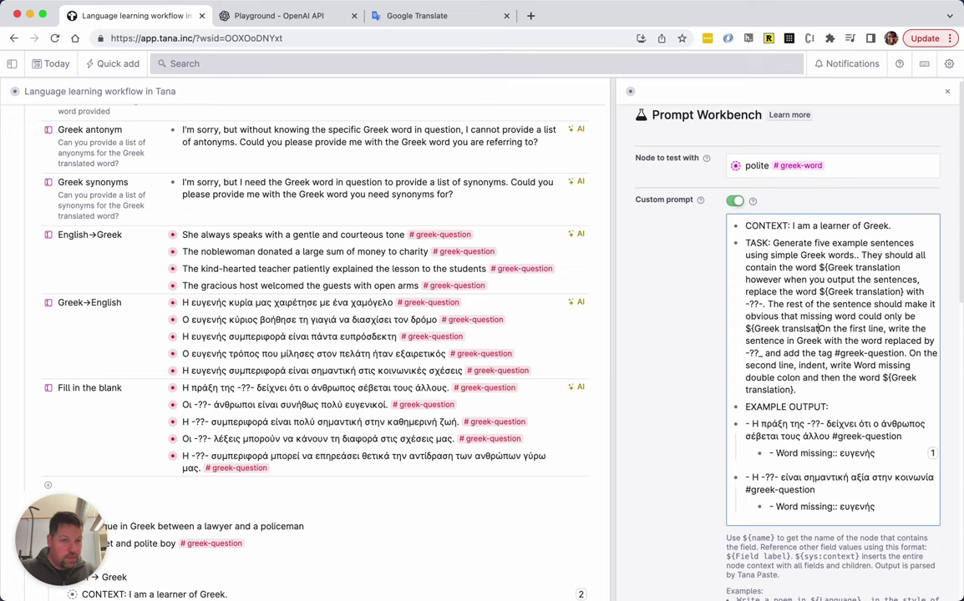
{"action": "type", "text": "ion}."}
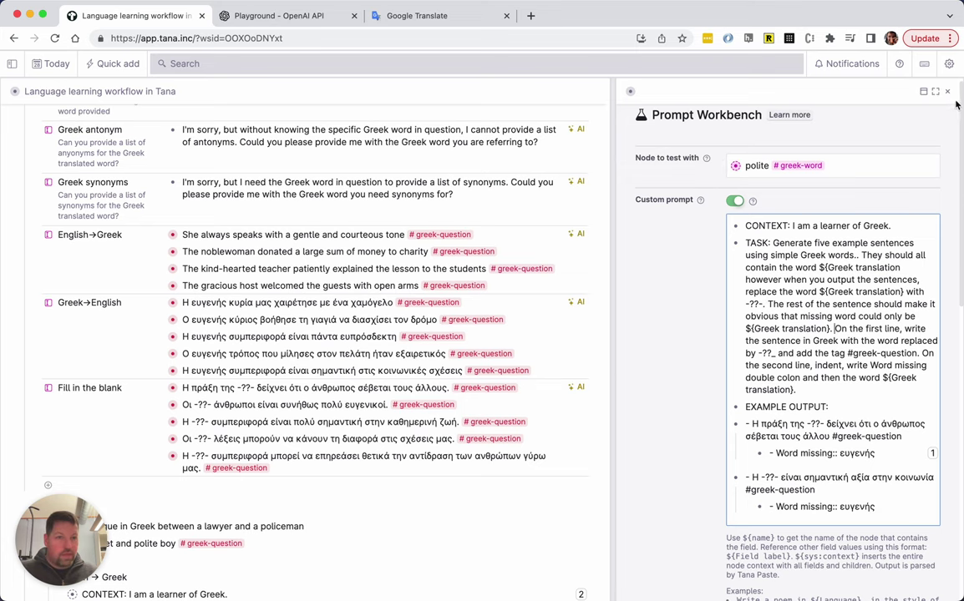
- Leave the Prompt Workbench, then collapse and delete the polite #greek-word node from the Language learning workflow page
{"action": "key", "text": "Escape"}
{"action": "scroll", "coordinate": [251, 270], "scroll_direction": "up", "scroll_amount": 10}
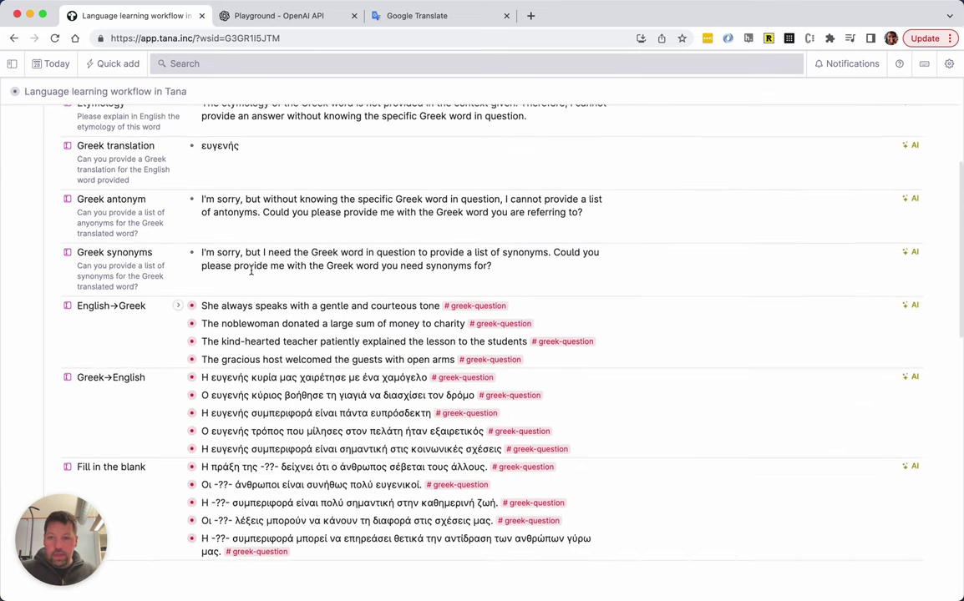
{"action": "scroll", "coordinate": [81, 161], "scroll_direction": "down", "scroll_amount": 5}
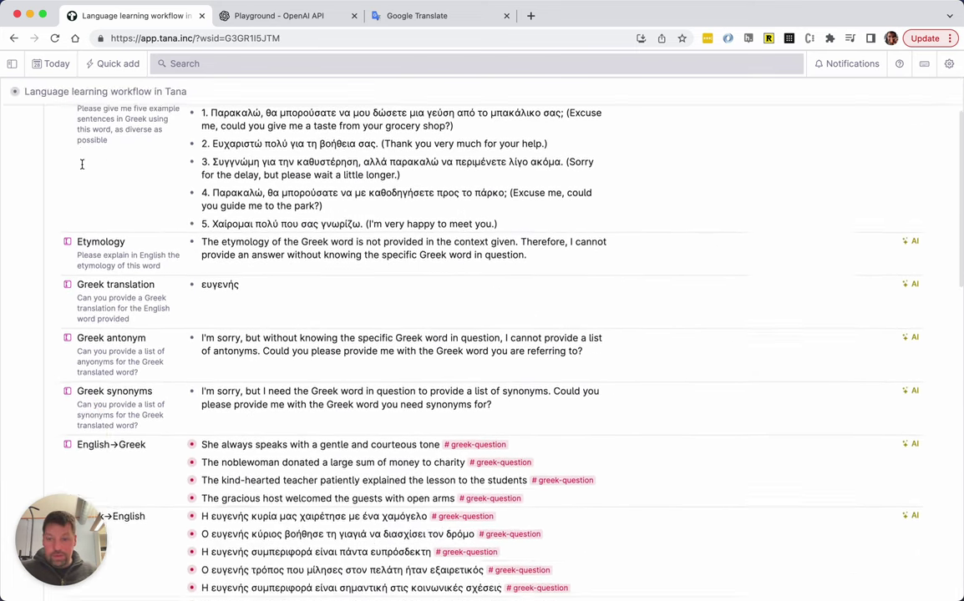
{"action": "scroll", "coordinate": [82, 161], "scroll_direction": "up", "scroll_amount": 5}
{"action": "scroll", "coordinate": [81, 164], "scroll_direction": "up", "scroll_amount": 1}
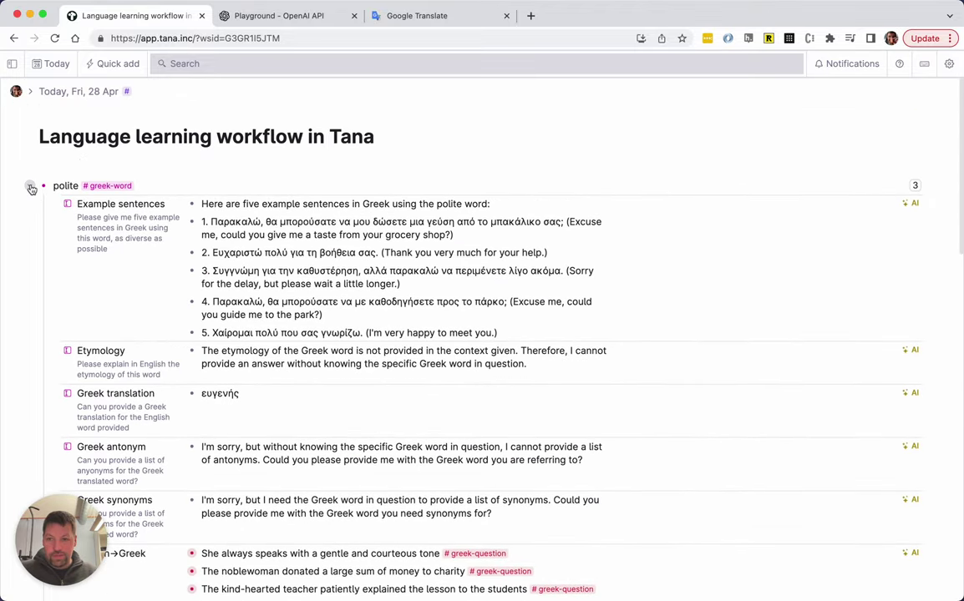
{"action": "left_click", "coordinate": [30, 186]}
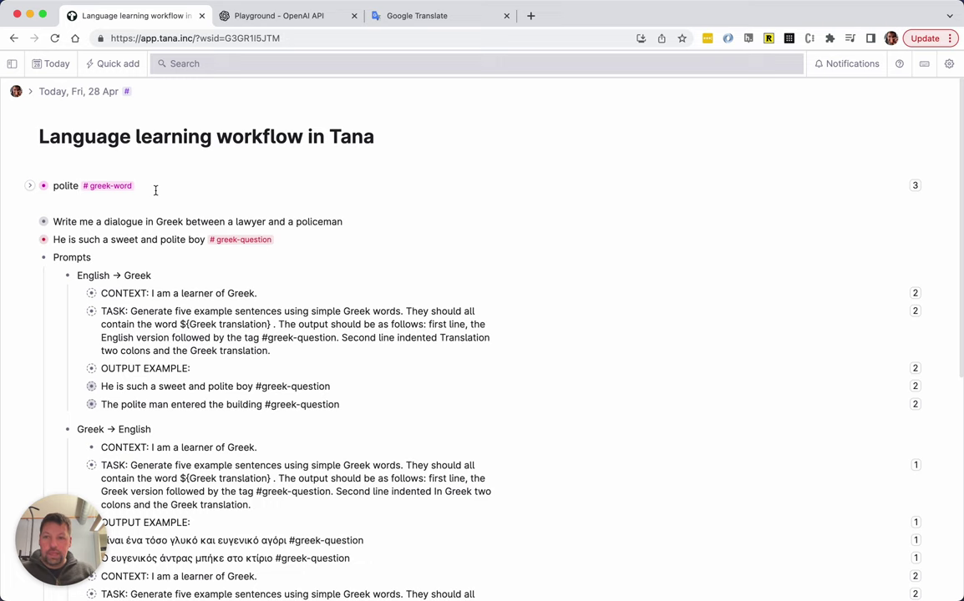
{"action": "key", "text": "shift+Down"}
{"action": "key", "text": "BackSpace"}
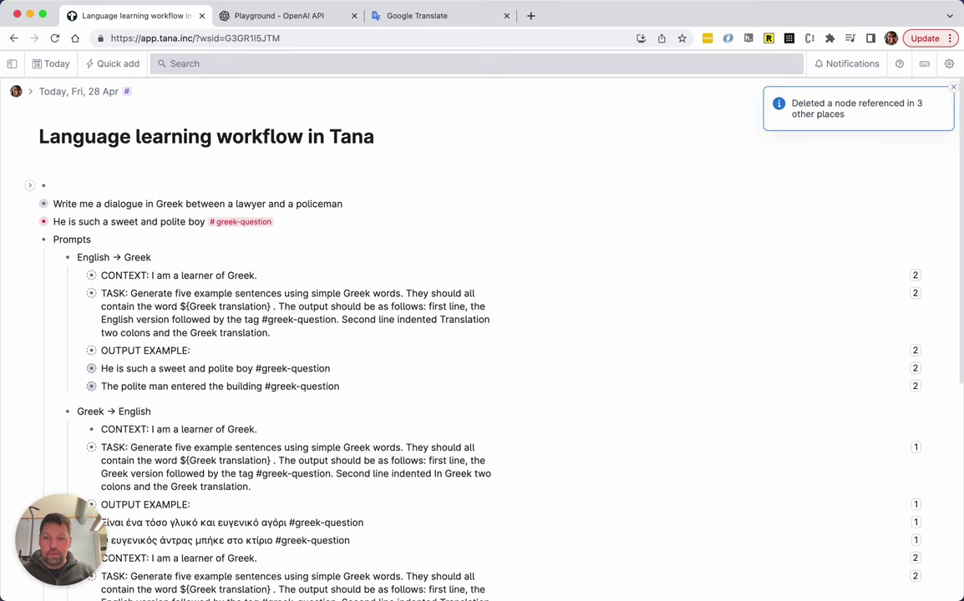
- Add a node named Word list as the first item under Language learning workflow in Tana
{"action": "key", "text": "Return"}
{"action": "key", "text": "Up"}
{"action": "type", "text": "W"}
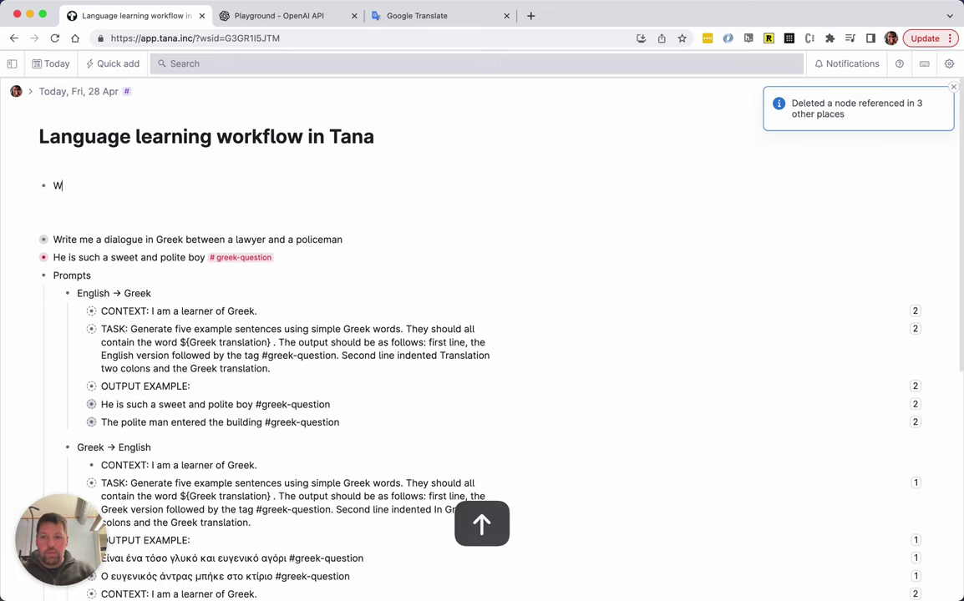
{"action": "type", "text": "ord list"}
- Set the default tag for children of the Word list node to #greek-word
{"action": "key", "text": "super+k"}
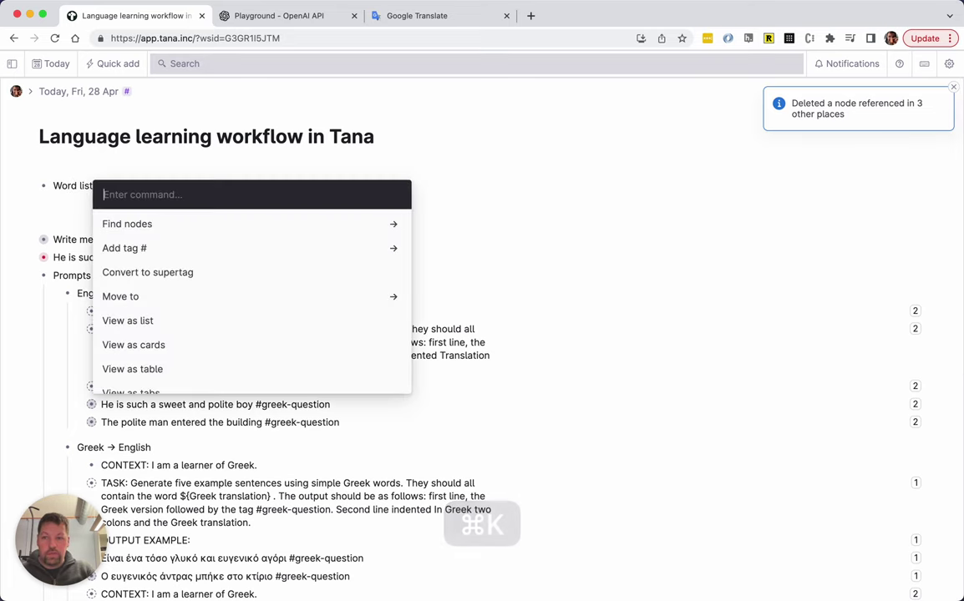
{"action": "type", "text": "set"}
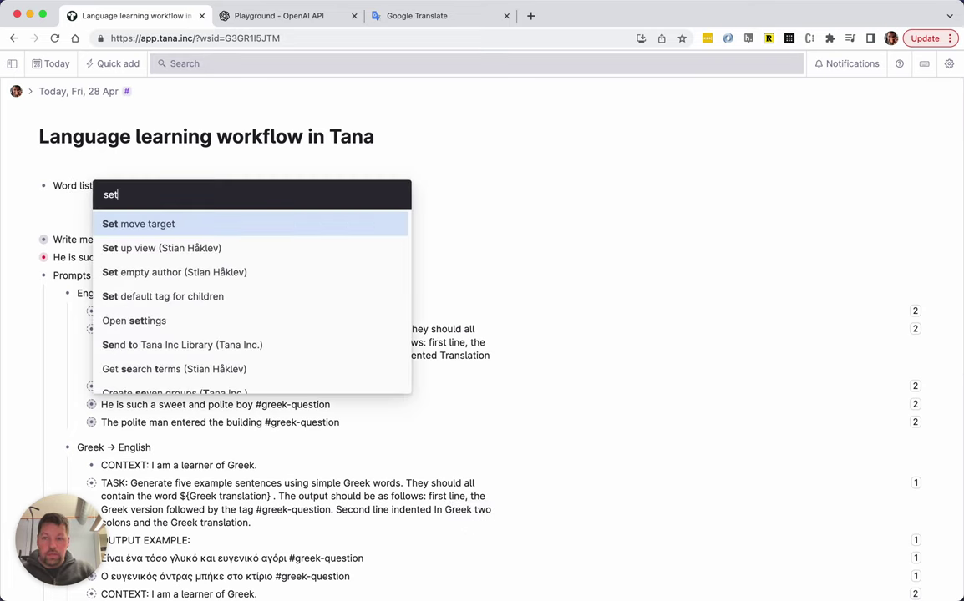
{"action": "type", "text": "defa"}
{"action": "key", "text": "Return"}
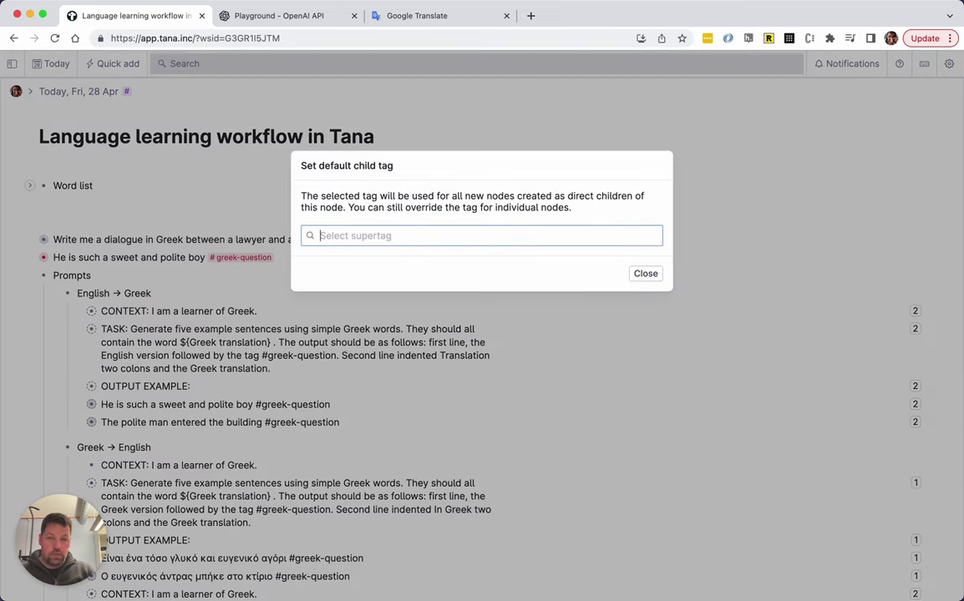
{"action": "type", "text": "greek-"}
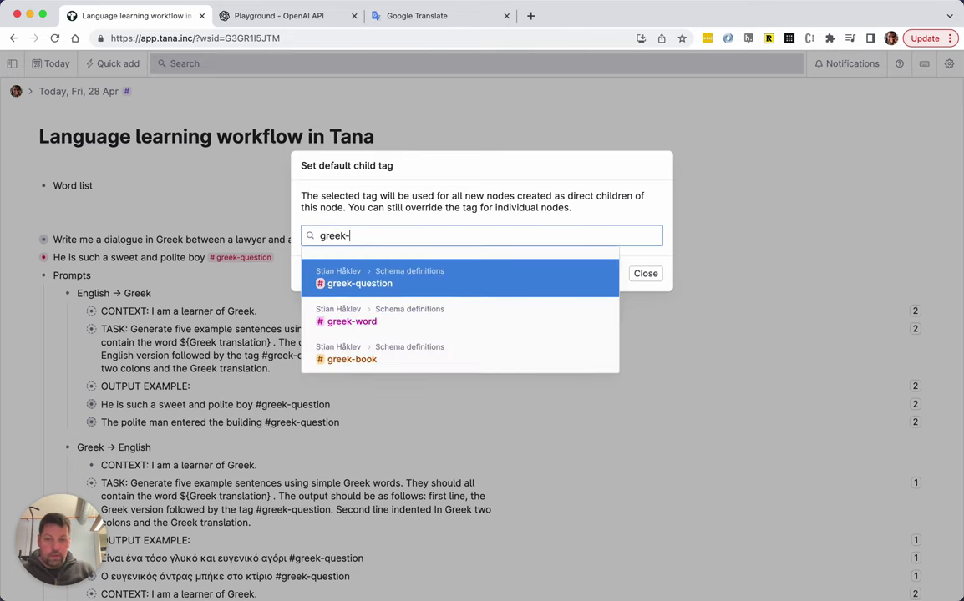
{"action": "key", "text": "Down"}
{"action": "key", "text": "Return"}
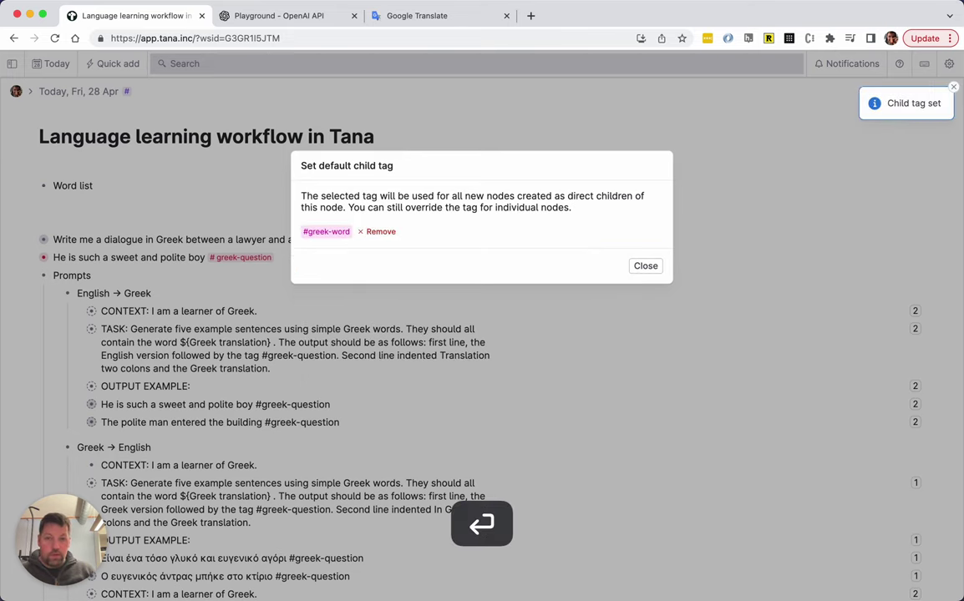
{"action": "left_click", "coordinate": [641, 268]}
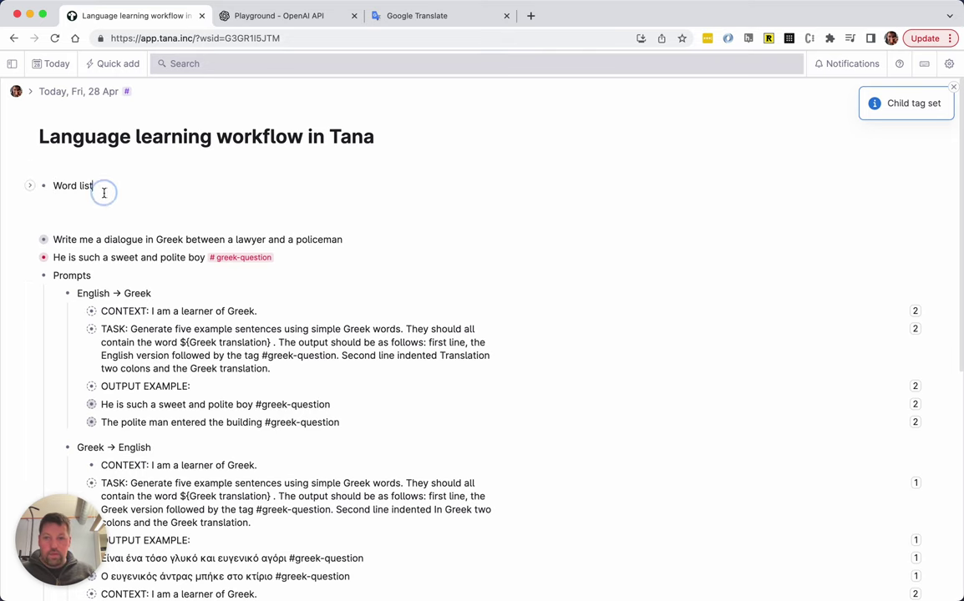
- Add the words polite, kind, evil and helpful as child nodes of Word list
{"action": "key", "text": "super+Down"}
{"action": "key", "text": "Tab"}
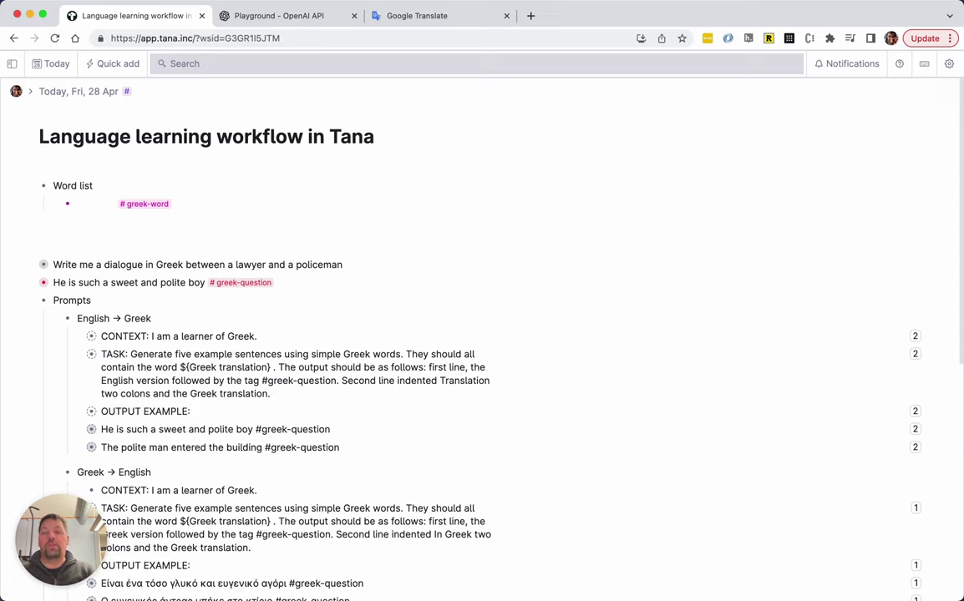
{"action": "type", "text": "polite"}
{"action": "key", "text": "Return"}
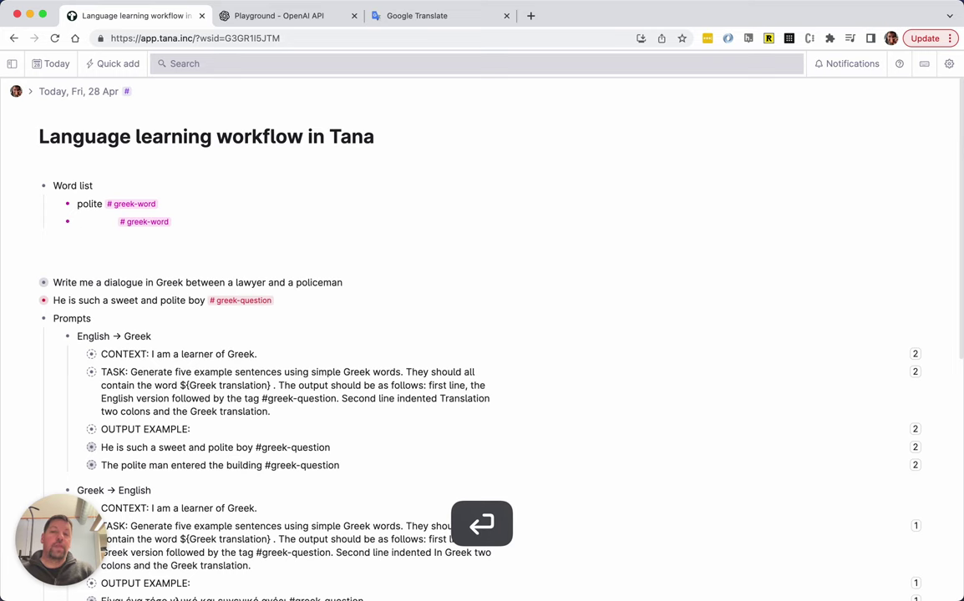
{"action": "type", "text": "kind"}
{"action": "key", "text": "Return"}
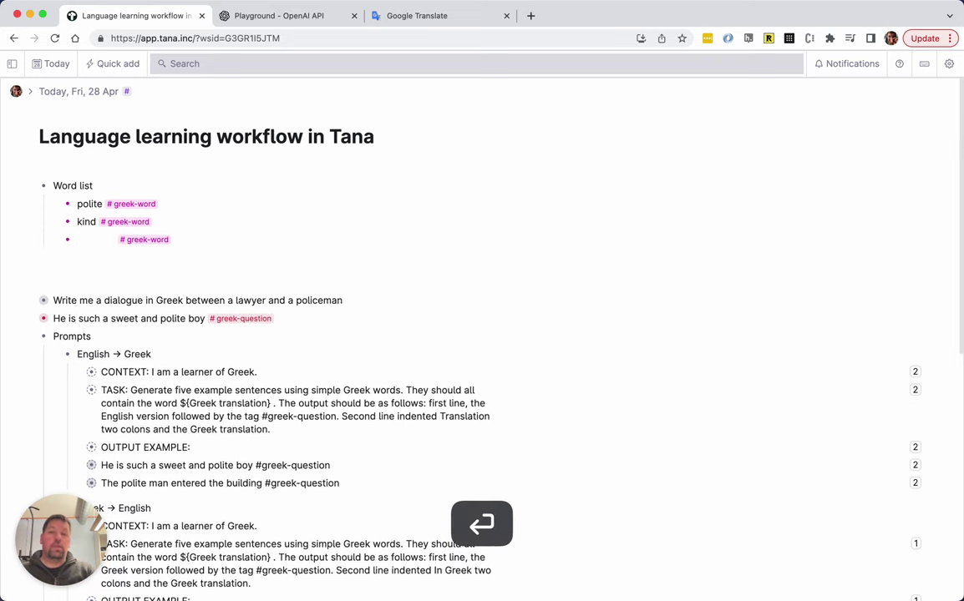
{"action": "type", "text": "evil"}
{"action": "key", "text": "Return"}
{"action": "type", "text": "ourageous"}
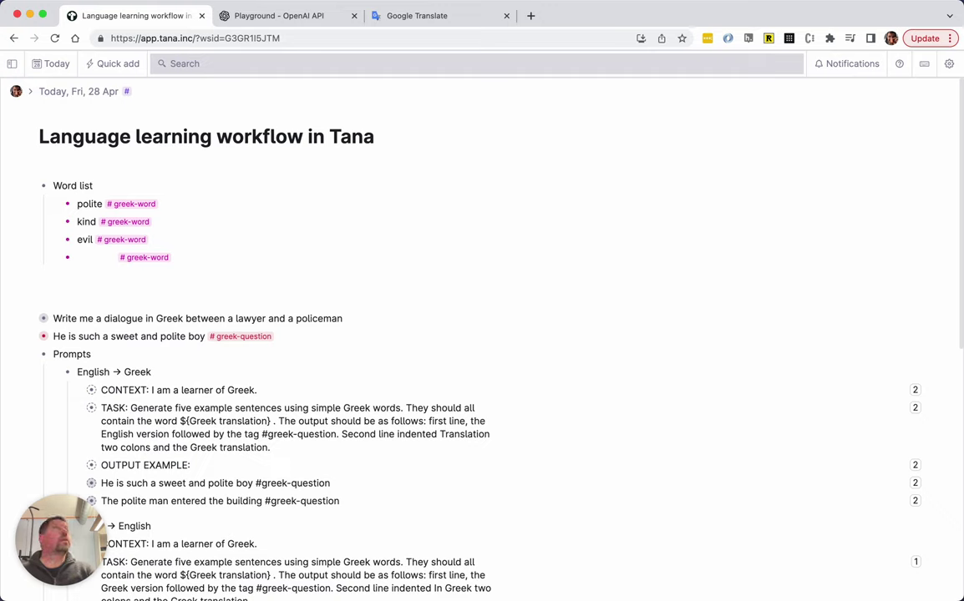
{"action": "type", "text": "helpful"}
{"action": "key", "text": "Return"}
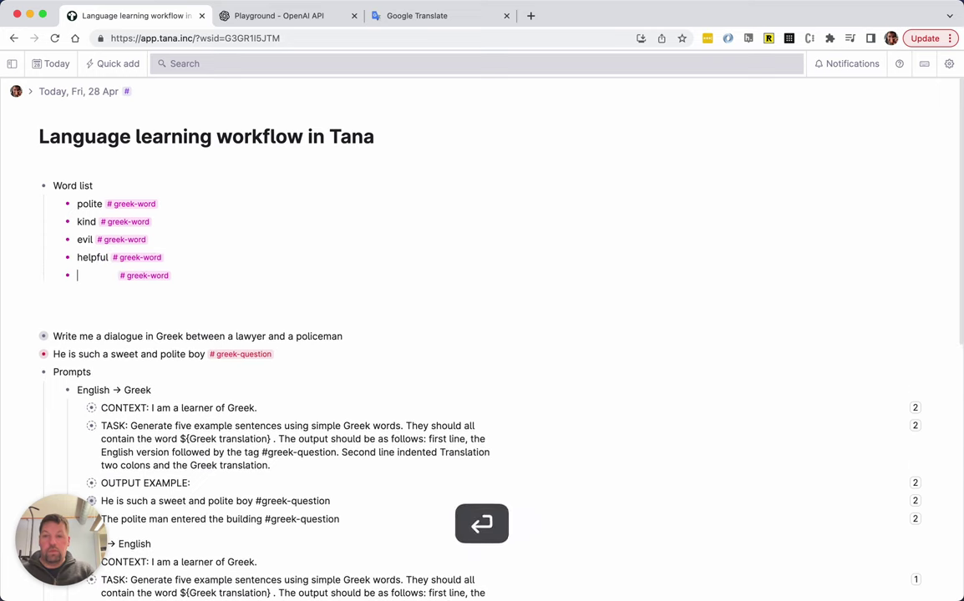
- Continue the Word list with the child nodes dumb, smart, beautiful and handsome
{"action": "type", "text": "dumb"}
{"action": "key", "text": "Return"}
{"action": "type", "text": "smart"}
{"action": "key", "text": "Return"}
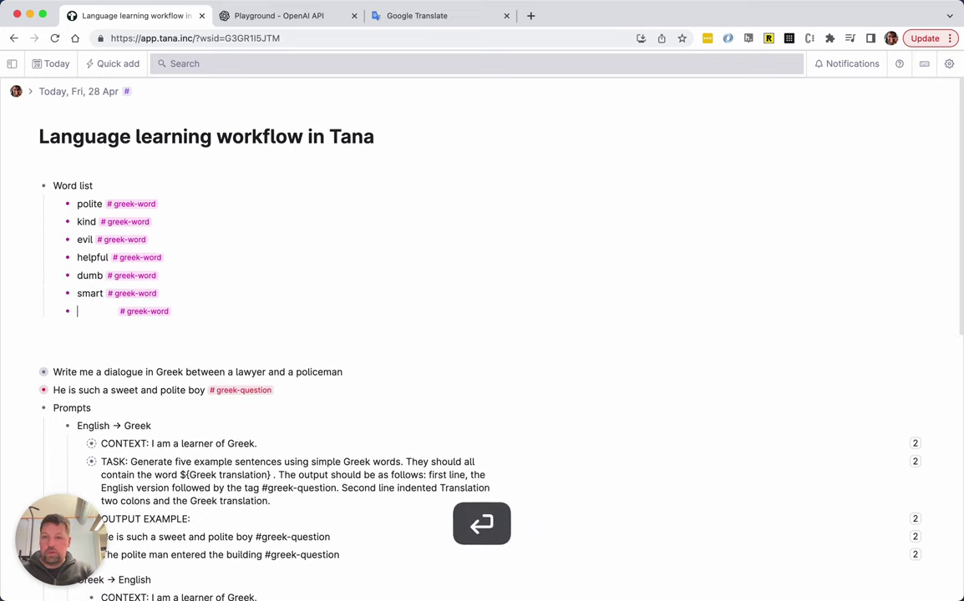
{"action": "type", "text": "beauituf"}
{"action": "key", "text": "BackSpace"}
{"action": "key", "text": "BackSpace"}
{"action": "key", "text": "BackSpace"}
{"action": "key", "text": "BackSpace"}
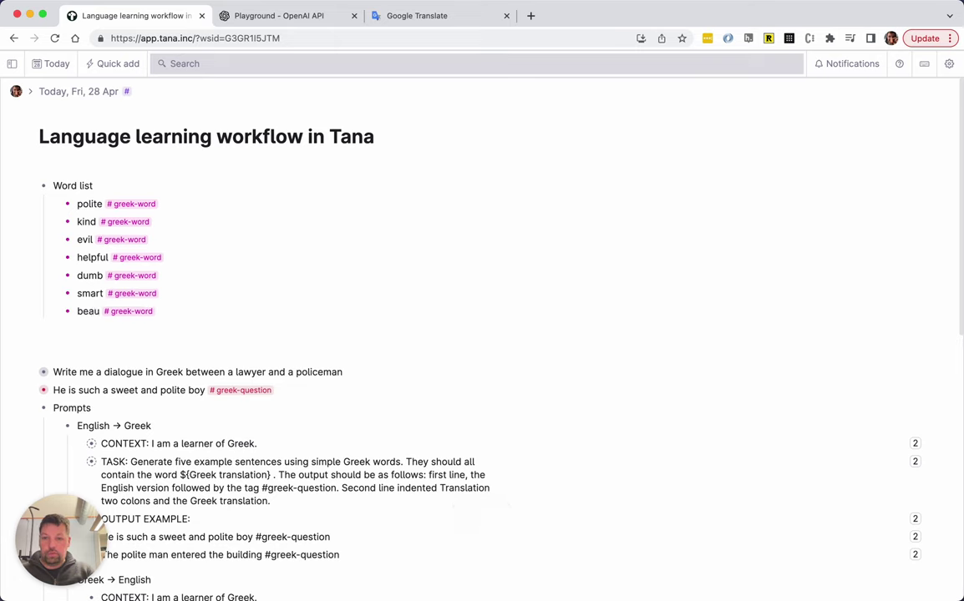
{"action": "type", "text": "tiful"}
{"action": "key", "text": "Return"}
{"action": "type", "text": "handsome"}
{"action": "key", "text": "Return"}
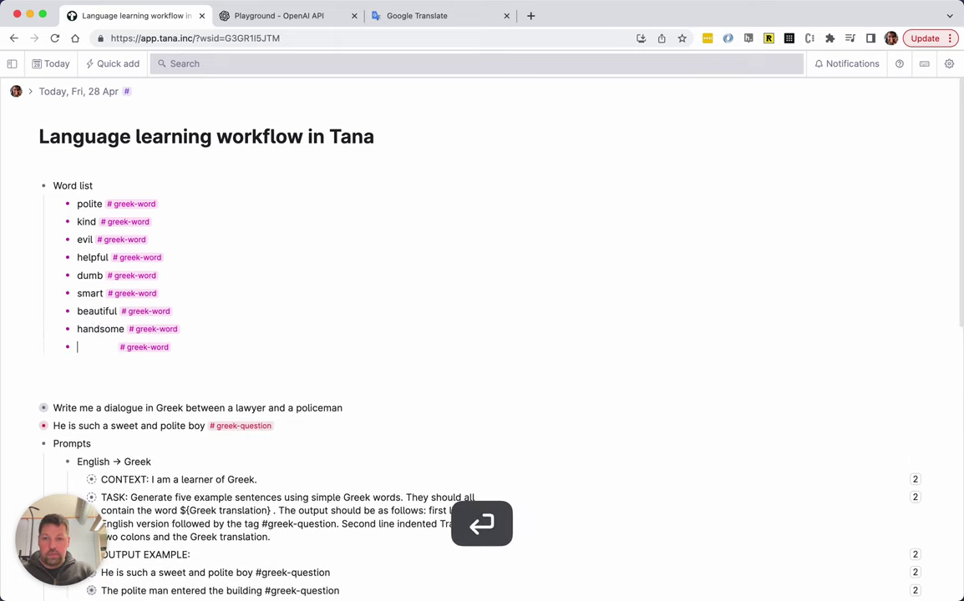
- Extend the Word list with the child nodes fast, rich, poor and tall
{"action": "type", "text": "d"}
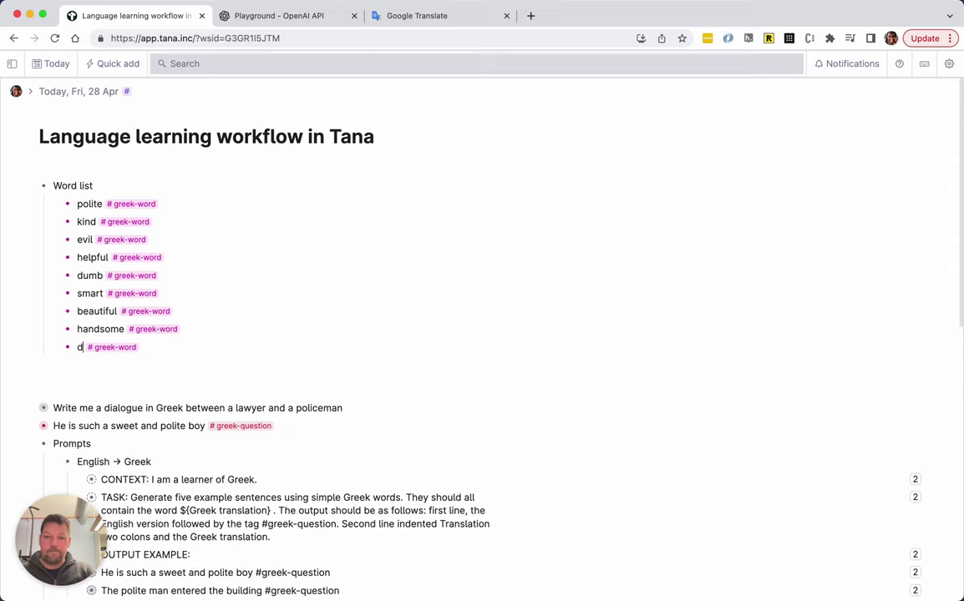
{"action": "key", "text": "BackSpace"}
{"action": "type", "text": "fast"}
{"action": "key", "text": "Return"}
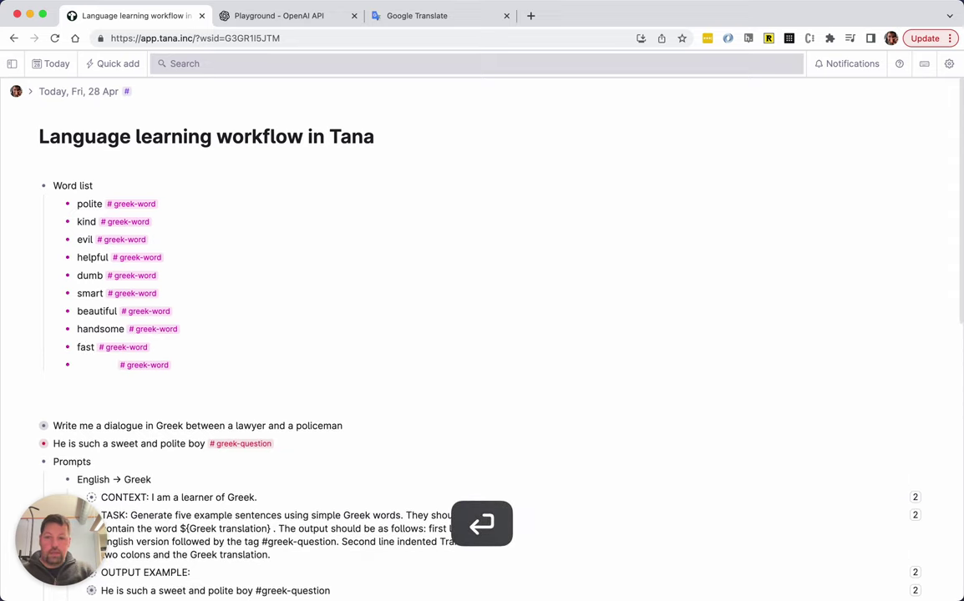
{"action": "type", "text": "rich"}
{"action": "key", "text": "Return"}
{"action": "type", "text": "poor"}
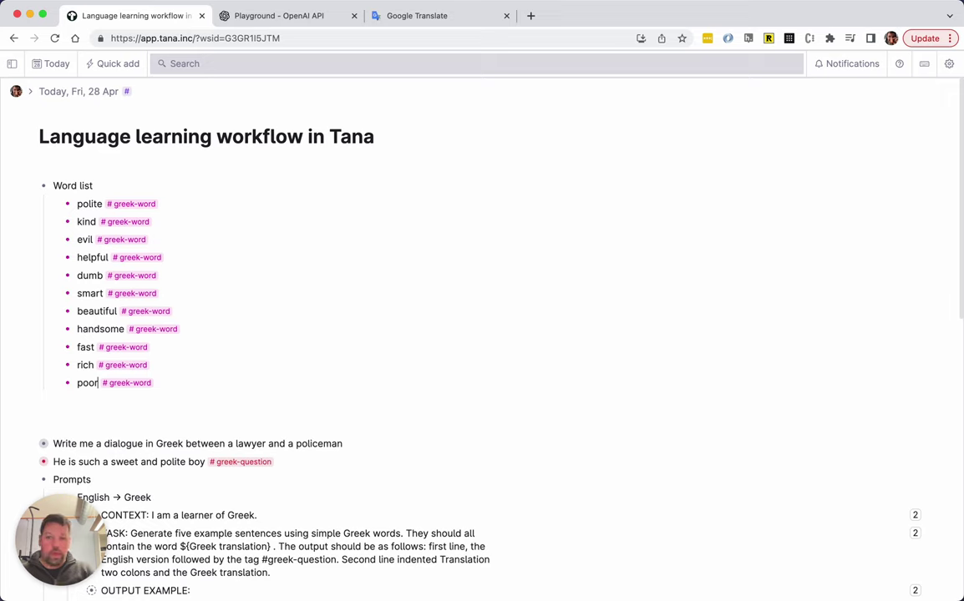
{"action": "key", "text": "Return"}
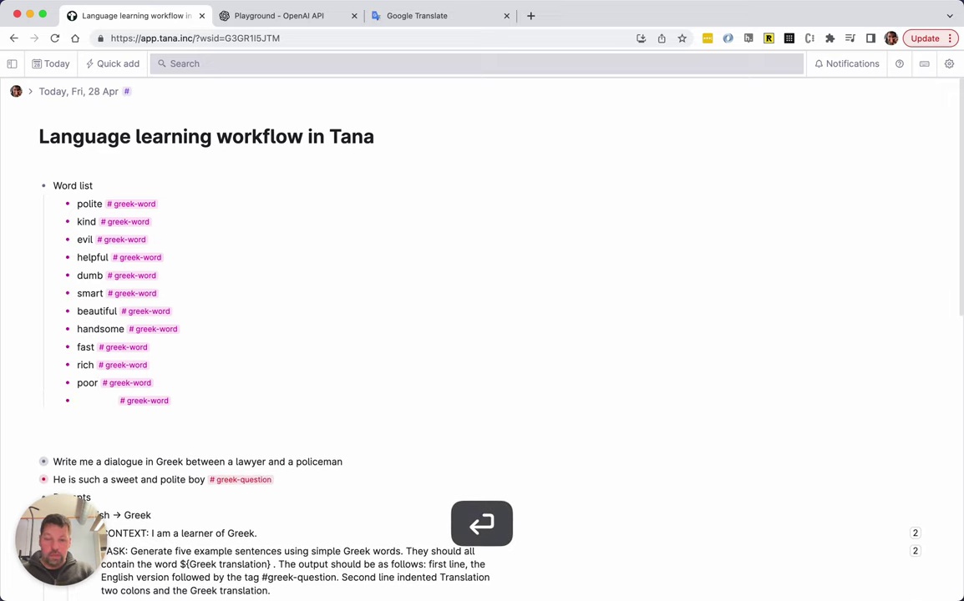
{"action": "type", "text": "tall"}
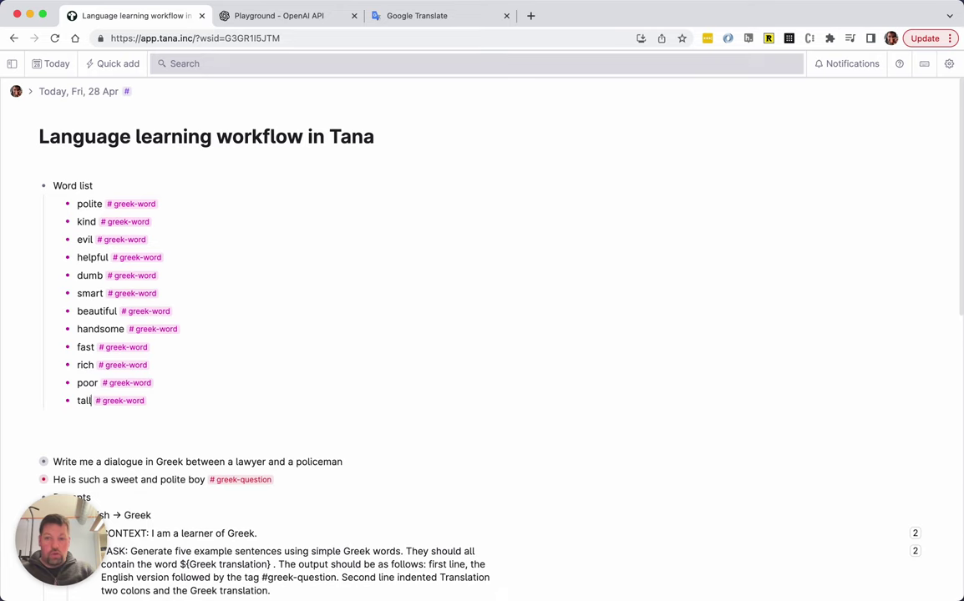
- Add short as the last child node of Word list and display the list as a table
{"action": "key", "text": "Return"}
{"action": "type", "text": "short"}
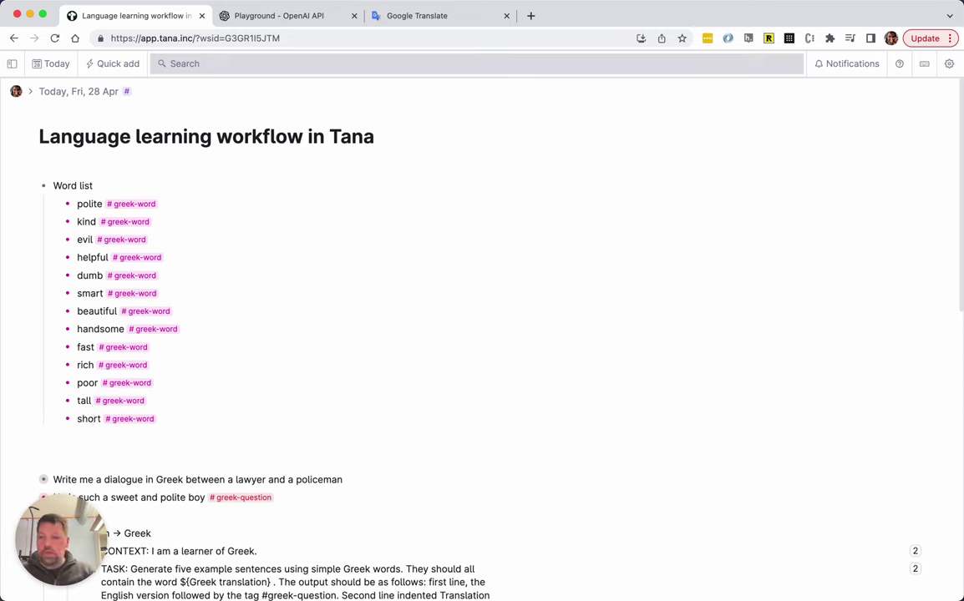
{"action": "key", "text": "Up"}
{"action": "key", "text": "Up"}
{"action": "key", "text": "Up"}
{"action": "key", "text": "Up"}
{"action": "key", "text": "Up"}
{"action": "key", "text": "Up"}
{"action": "key", "text": "Up"}
{"action": "key", "text": "Up"}
{"action": "key", "text": "Up"}
{"action": "key", "text": "Up"}
{"action": "key", "text": "Up"}
{"action": "key", "text": "Up"}
{"action": "key", "text": "Up"}
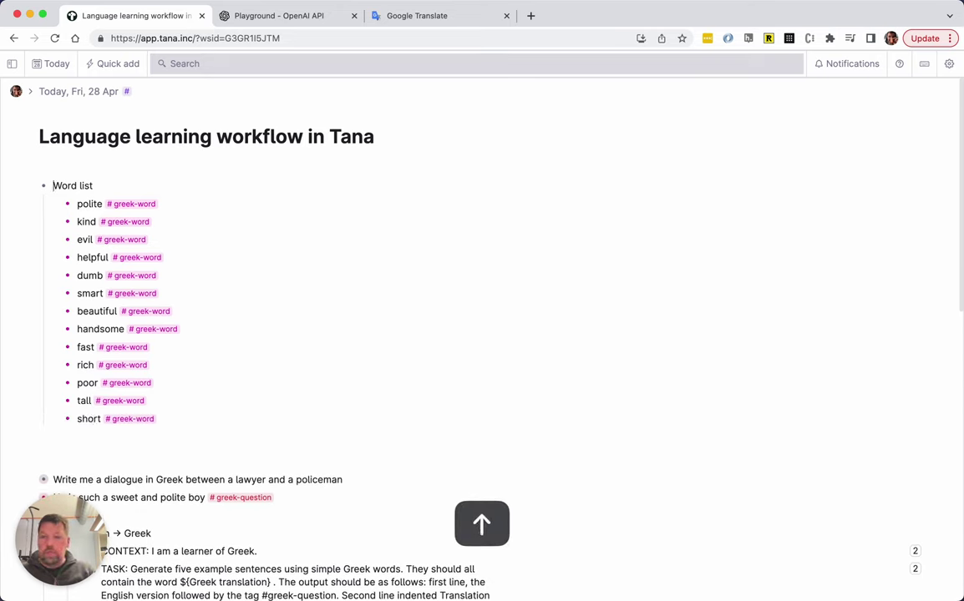
{"action": "key", "text": "super+k"}
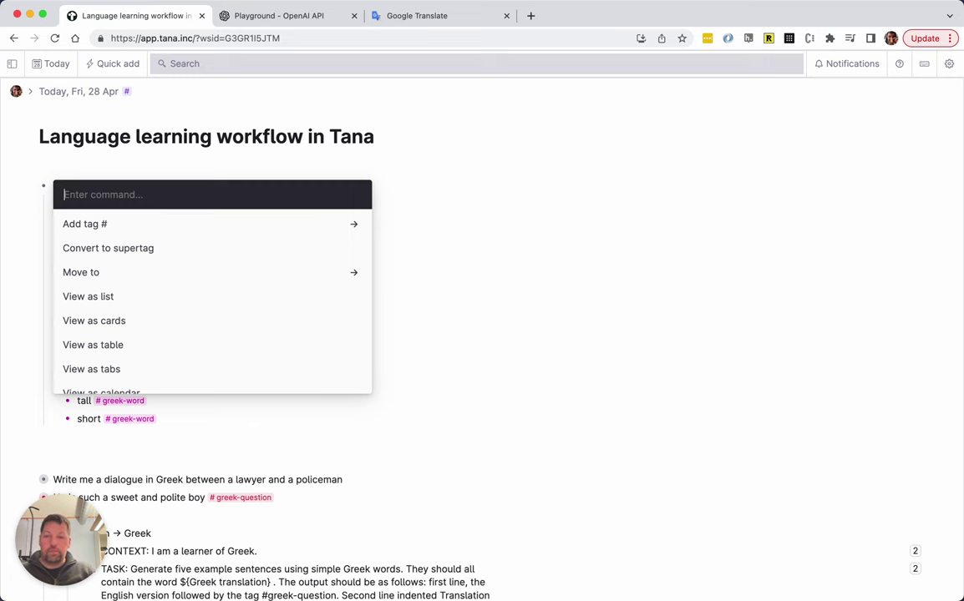
{"action": "type", "text": "viewtabl"}
{"action": "key", "text": "Return"}
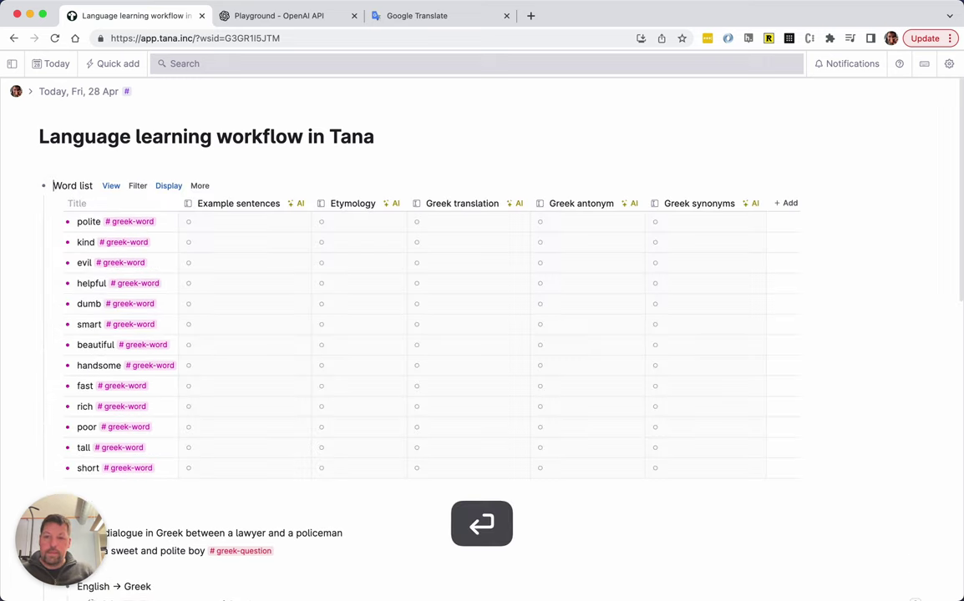
- Add the English→Greek, Greek→English and Fill in the blank fields as columns of the Word list table
{"action": "left_click", "coordinate": [787, 203]}
{"action": "scroll", "coordinate": [845, 456], "scroll_direction": "down", "scroll_amount": 1}
{"action": "left_click", "coordinate": [841, 458]}
{"action": "left_click", "coordinate": [902, 203]}
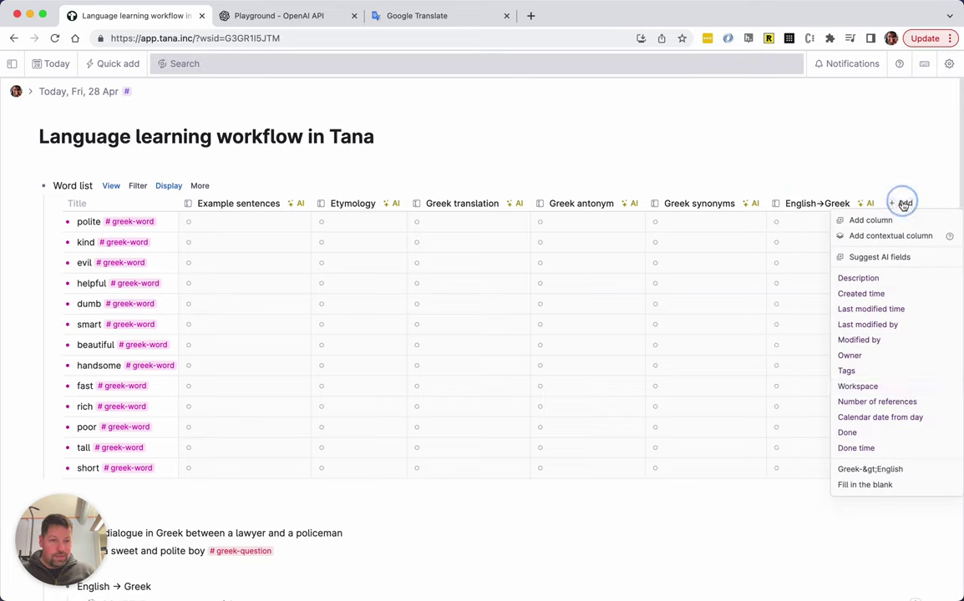
{"action": "left_click", "coordinate": [899, 468]}
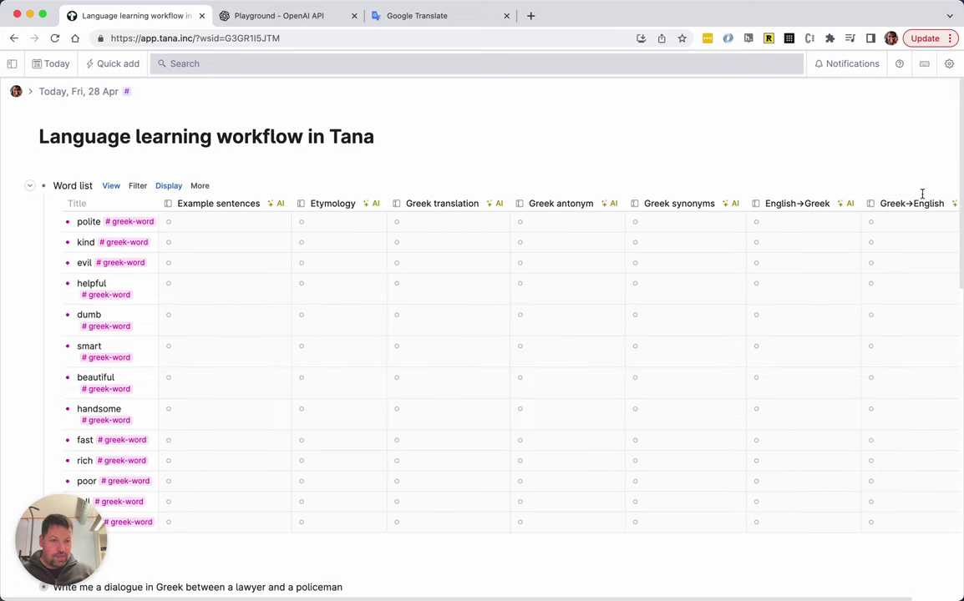
{"action": "left_click", "coordinate": [941, 203]}
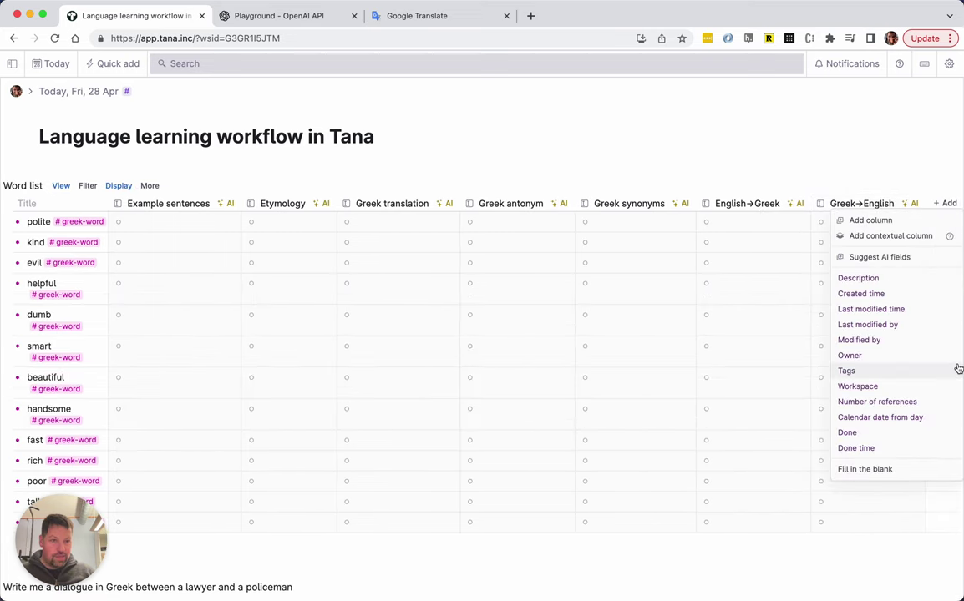
{"action": "left_click", "coordinate": [925, 481]}
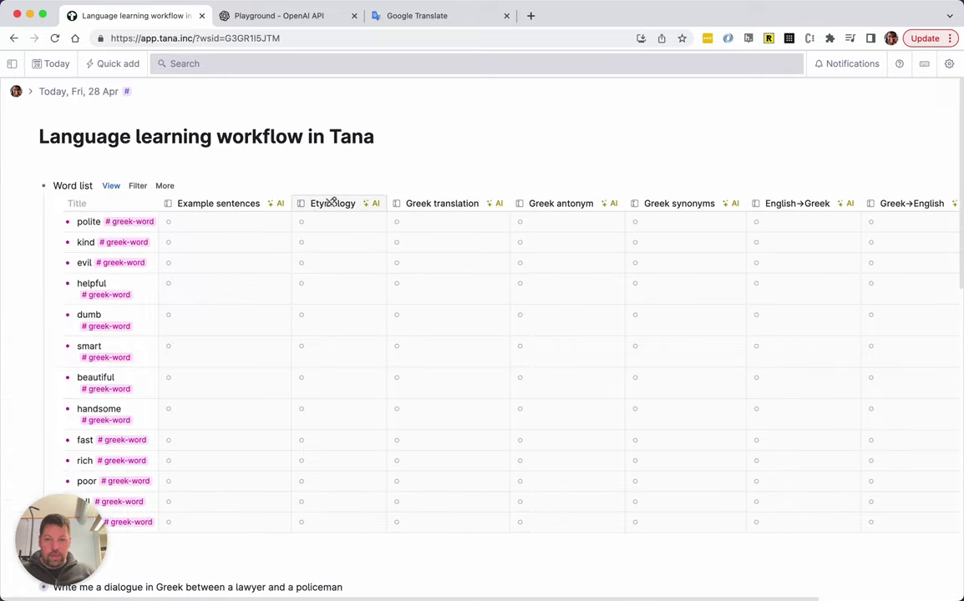
- Generate the Greek translation column with AI and remove the bracketed transliterations from the kind and evil translations
{"action": "left_click", "coordinate": [496, 205]}
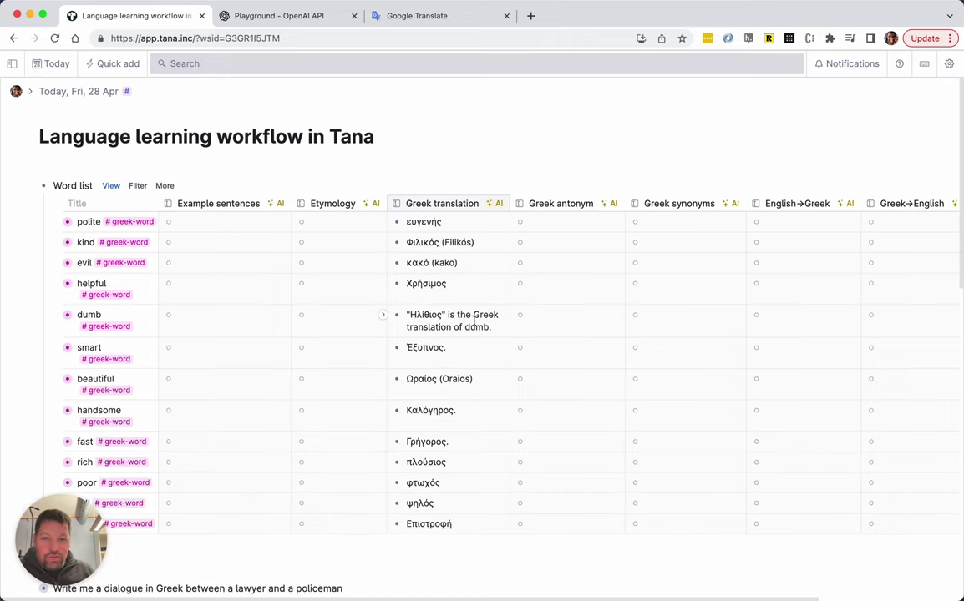
{"action": "left_click", "coordinate": [472, 242]}
{"action": "key", "text": "alt+shift+Left"}
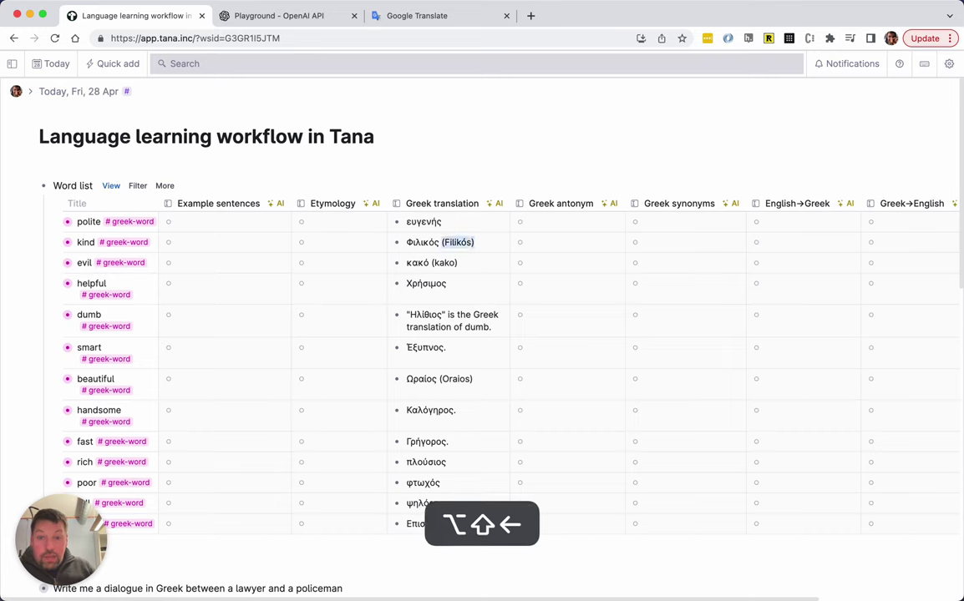
{"action": "key", "text": "shift+Left"}
{"action": "key", "text": "BackSpace"}
{"action": "key", "text": "Down"}
{"action": "key", "text": "Right"}
{"action": "key", "text": "Right"}
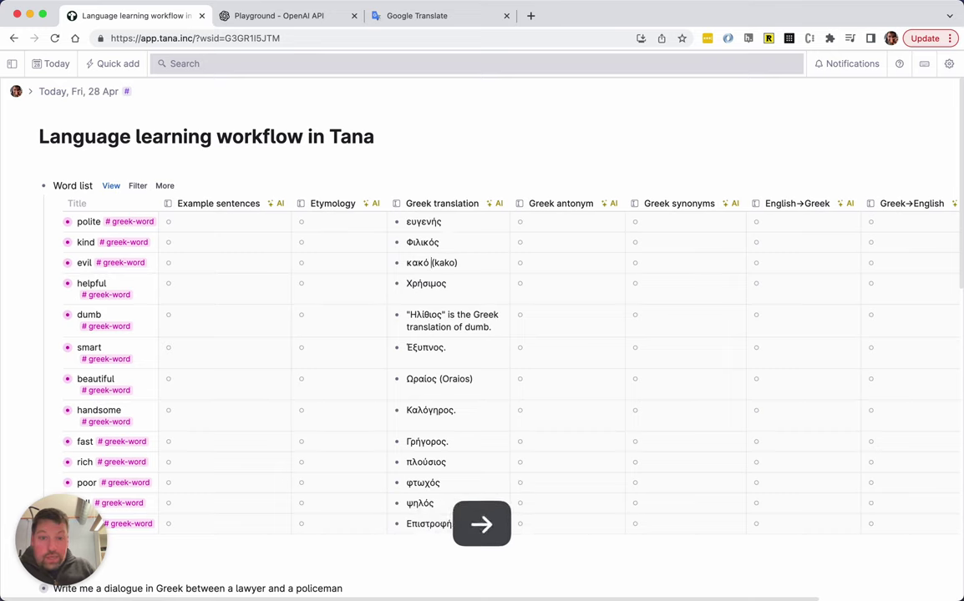
{"action": "key", "text": "shift+super+Right"}
{"action": "key", "text": "BackSpace"}
- Trim the Greek translation of dumb to the single word Ηλίθιος, without quotation marks or explanation
{"action": "key", "text": "Down"}
{"action": "key", "text": "Down"}
{"action": "key", "text": "Down"}
{"action": "key", "text": "Up"}
{"action": "key", "text": "Right"}
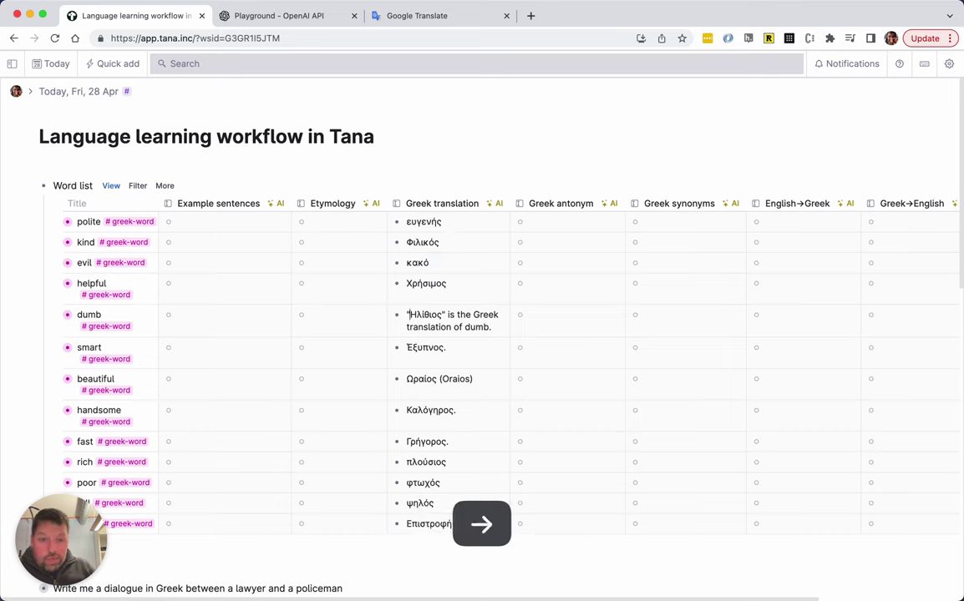
{"action": "key", "text": "BackSpace"}
{"action": "key", "text": "alt+Right"}
{"action": "key", "text": "shift+Down"}
{"action": "key", "text": "shift+super+Right"}
{"action": "key", "text": "BackSpace"}
{"action": "key", "text": "Down"}
{"action": "key", "text": "Down"}
{"action": "key", "text": "Down"}
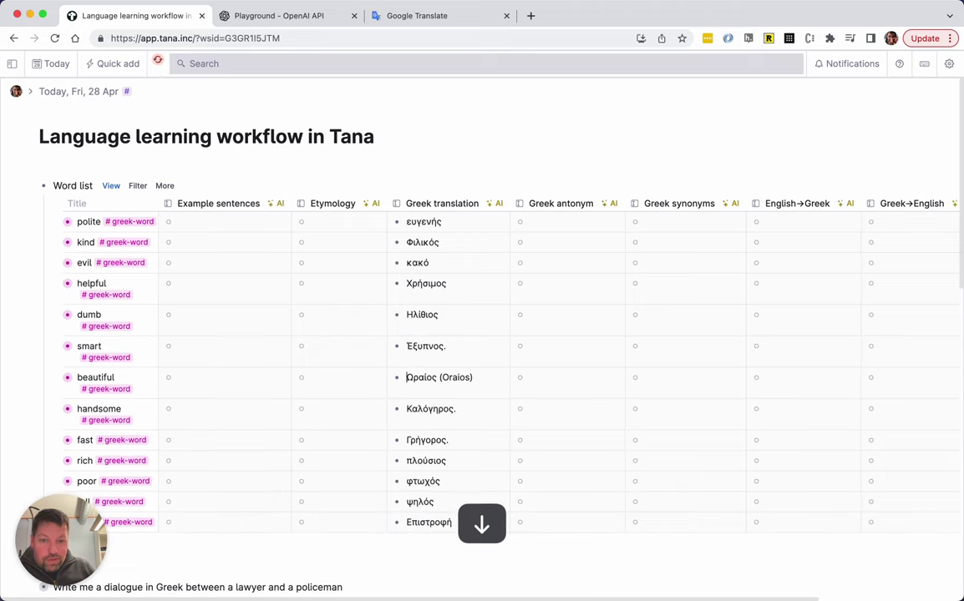
- Remove the full stop from the Greek translation of smart and the bracketed transliteration from that of beautiful
{"action": "key", "text": "Up"}
{"action": "key", "text": "Up"}
{"action": "key", "text": "super+Right"}
{"action": "key", "text": "BackSpace"}
{"action": "key", "text": "Down"}
{"action": "key", "text": "Down"}
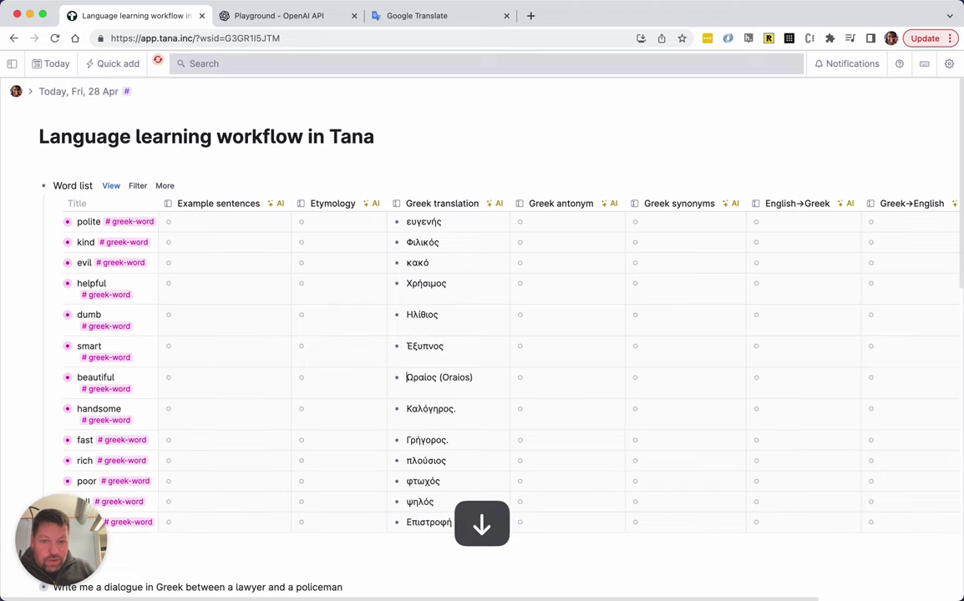
{"action": "key", "text": "Up"}
{"action": "key", "text": "super+Right"}
{"action": "key", "text": "alt+shift+Left"}
{"action": "key", "text": "shift+Left"}
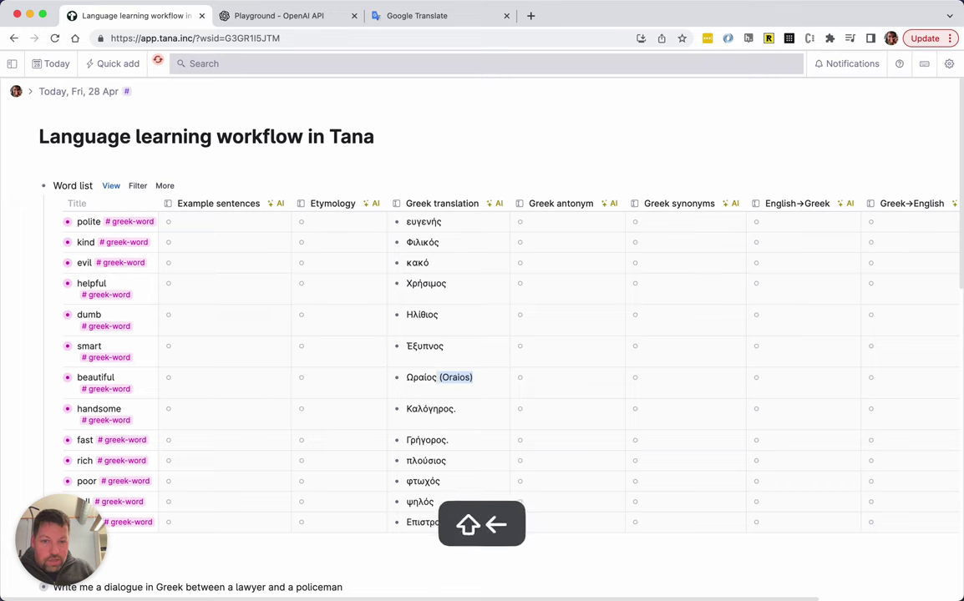
{"action": "key", "text": "BackSpace"}
{"action": "key", "text": "Down"}
{"action": "key", "text": "Down"}
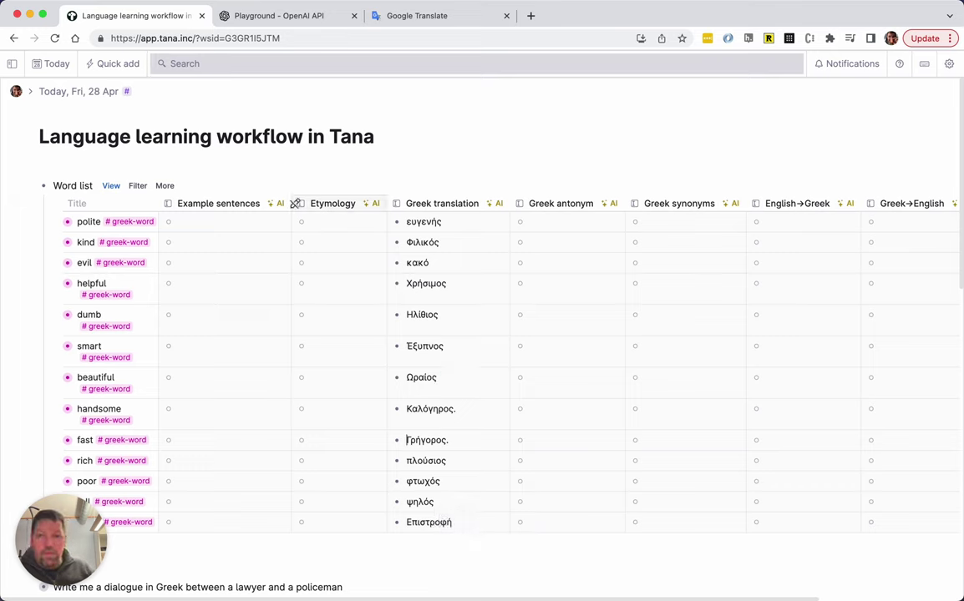
{"action": "left_click", "coordinate": [79, 186]}
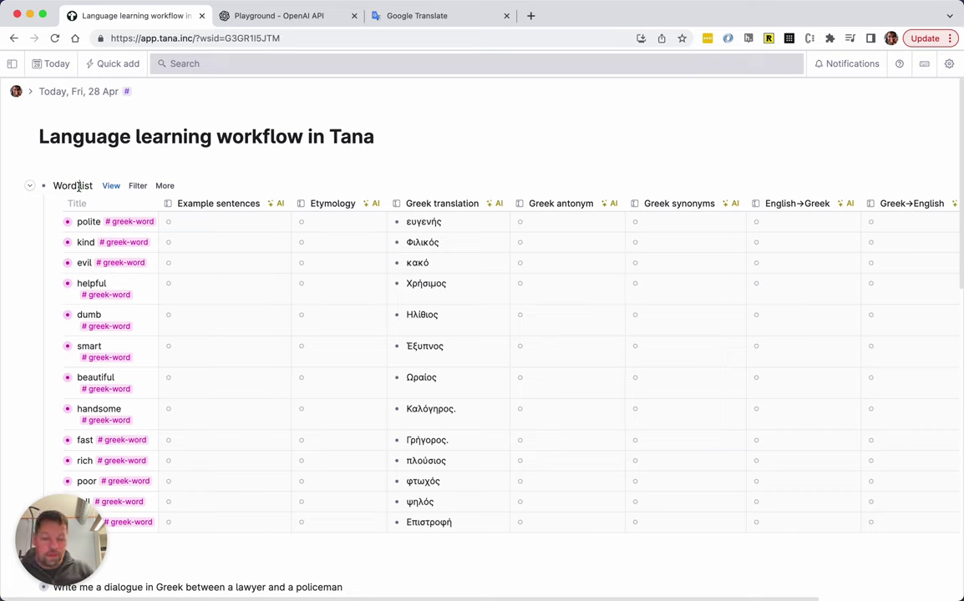
{"action": "key", "text": "super+k"}
{"action": "type", "text": "aif"}
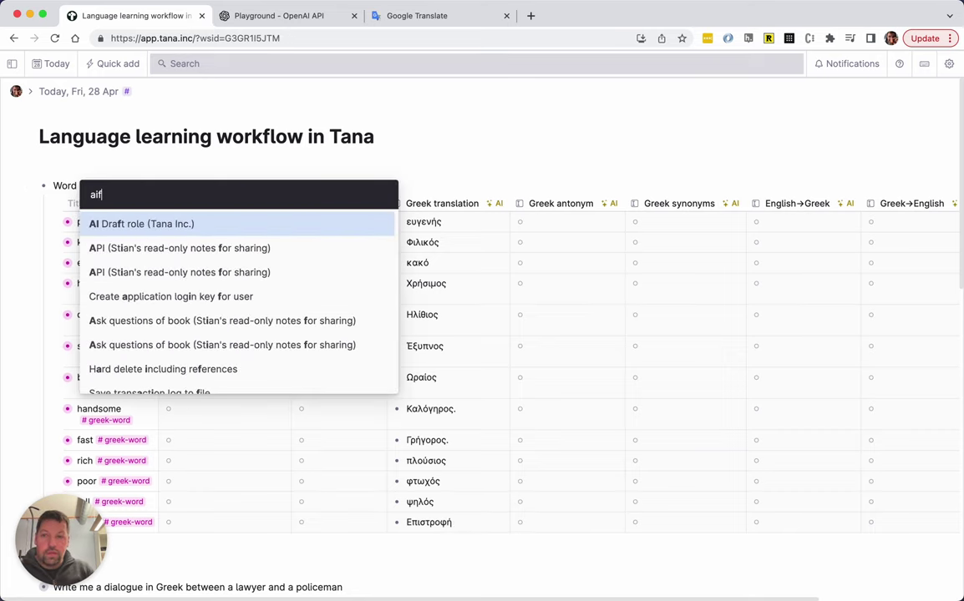
{"action": "key", "text": "BackSpace"}
{"action": "key", "text": "BackSpace"}
{"action": "key", "text": "BackSpace"}
{"action": "type", "text": "empt"}
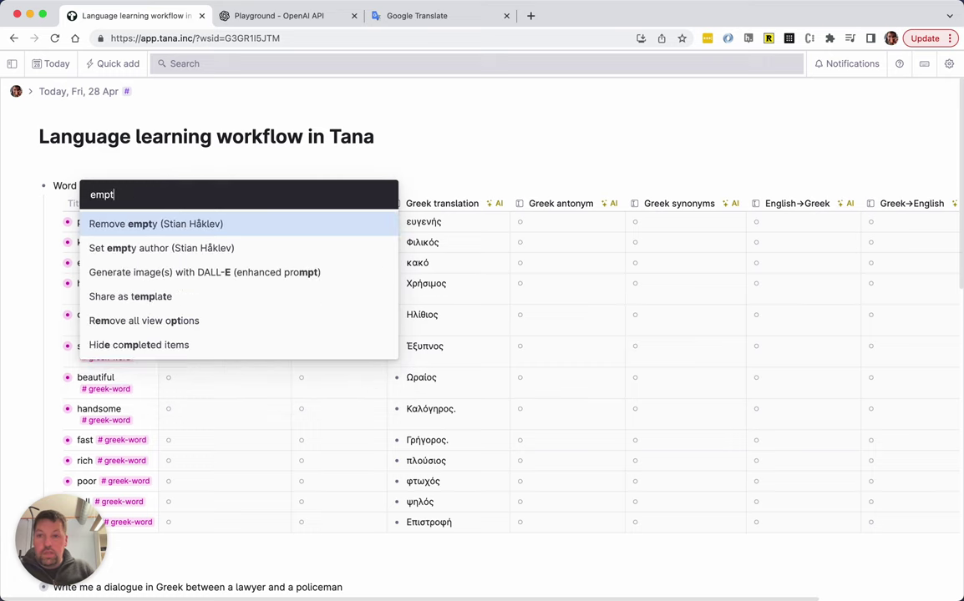
{"action": "key", "text": "super+a"}
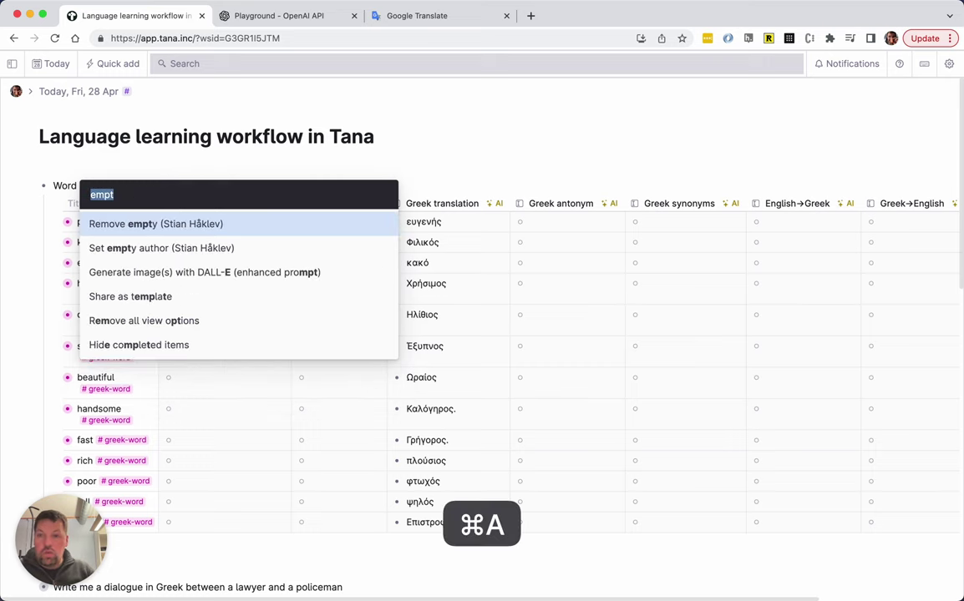
{"action": "key", "text": "Escape"}
- Select all children of the Word list node and run all empty AI fields on them
{"action": "key", "text": "super+k"}
{"action": "type", "text": "sele"}
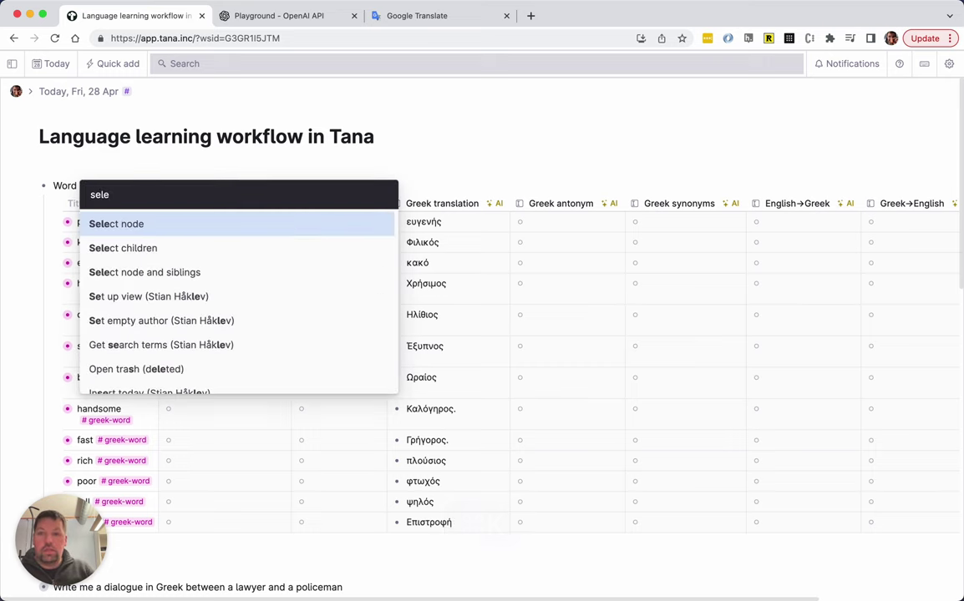
{"action": "key", "text": "Down"}
{"action": "key", "text": "Return"}
{"action": "key", "text": "super+k"}
{"action": "type", "text": "fill"}
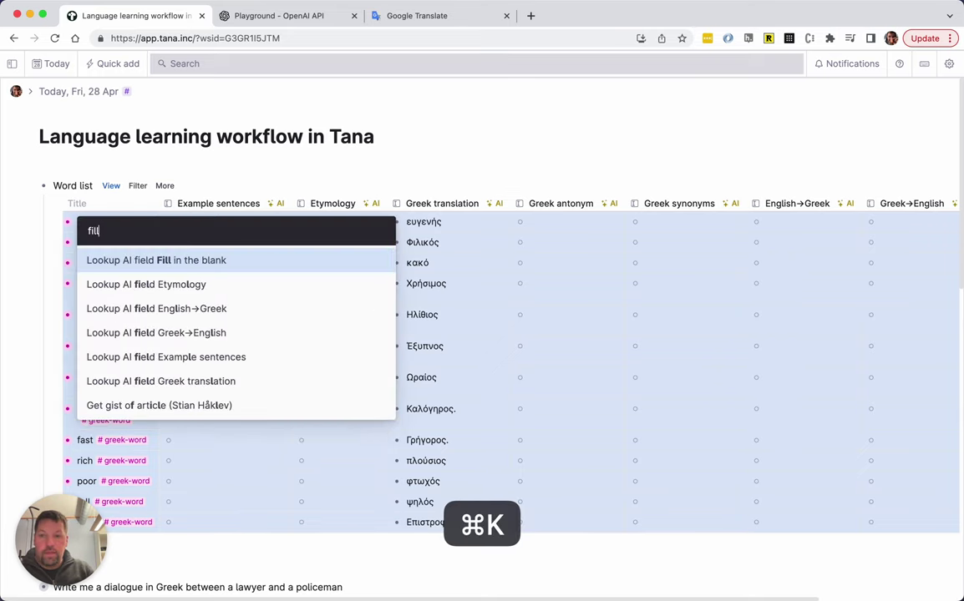
{"action": "type", "text": " e"}
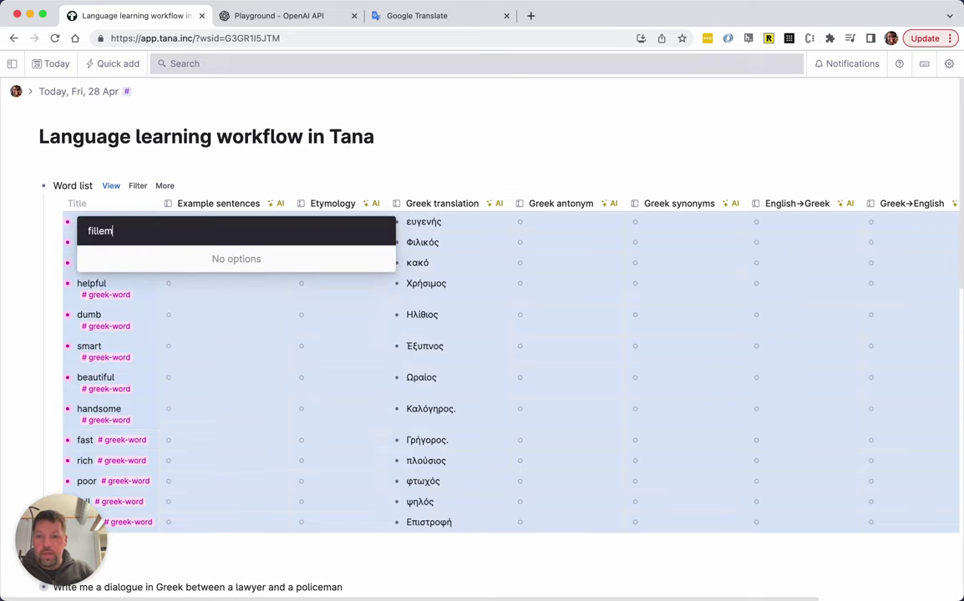
{"action": "key", "text": "BackSpace"}
{"action": "key", "text": "BackSpace"}
{"action": "key", "text": "BackSpace"}
{"action": "key", "text": "BackSpace"}
{"action": "key", "text": "BackSpace"}
{"action": "key", "text": "BackSpace"}
{"action": "type", "text": "epty"}
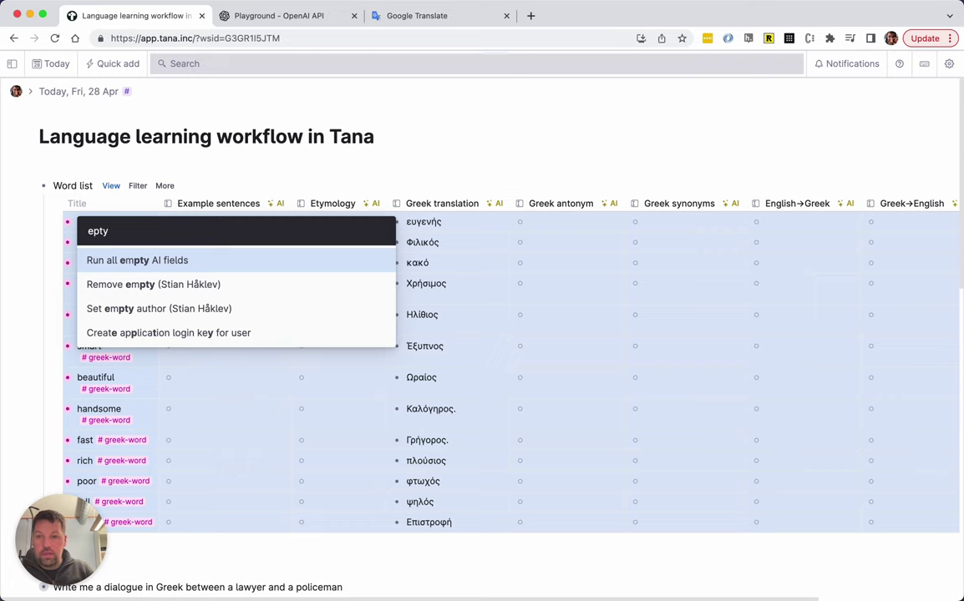
{"action": "key", "text": "Return"}
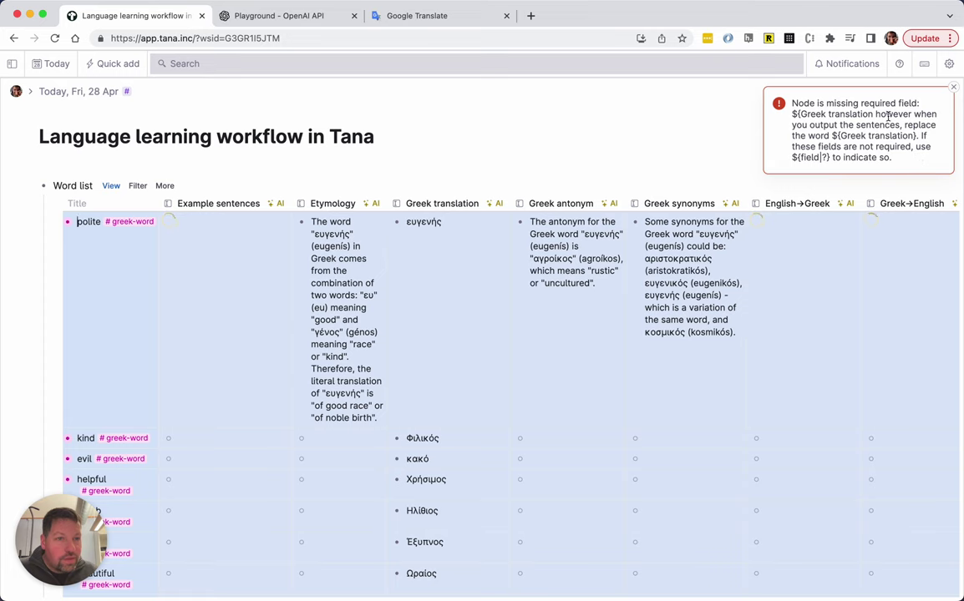
- Add the missing closing brace to the first ${Greek translation} reference in the Fill in the blank prompt, then dismiss the error and close the field settings
{"action": "scroll", "coordinate": [835, 288], "scroll_direction": "right", "scroll_amount": 4}
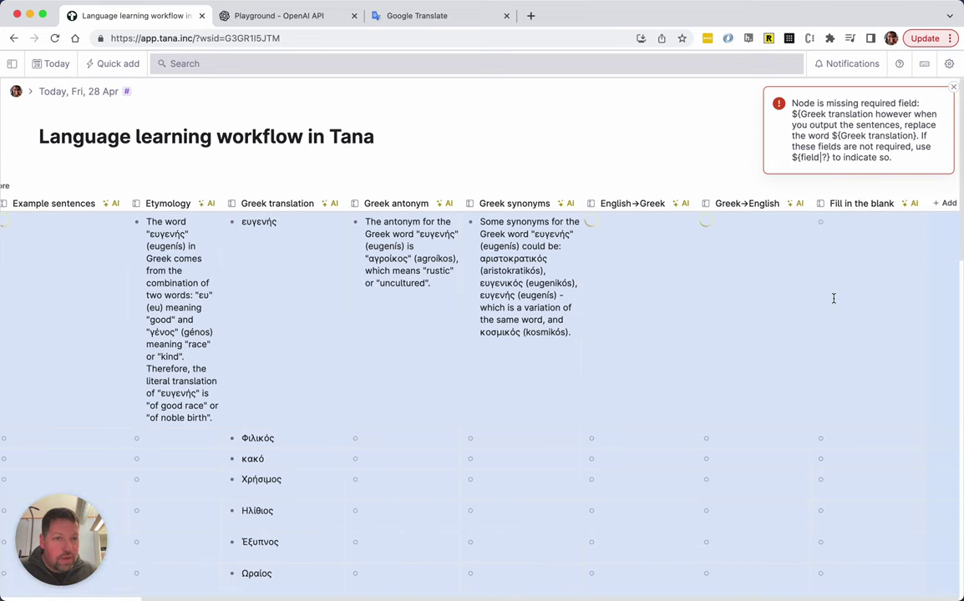
{"action": "left_click", "coordinate": [915, 205]}
{"action": "scroll", "coordinate": [841, 325], "scroll_direction": "down", "scroll_amount": 2}
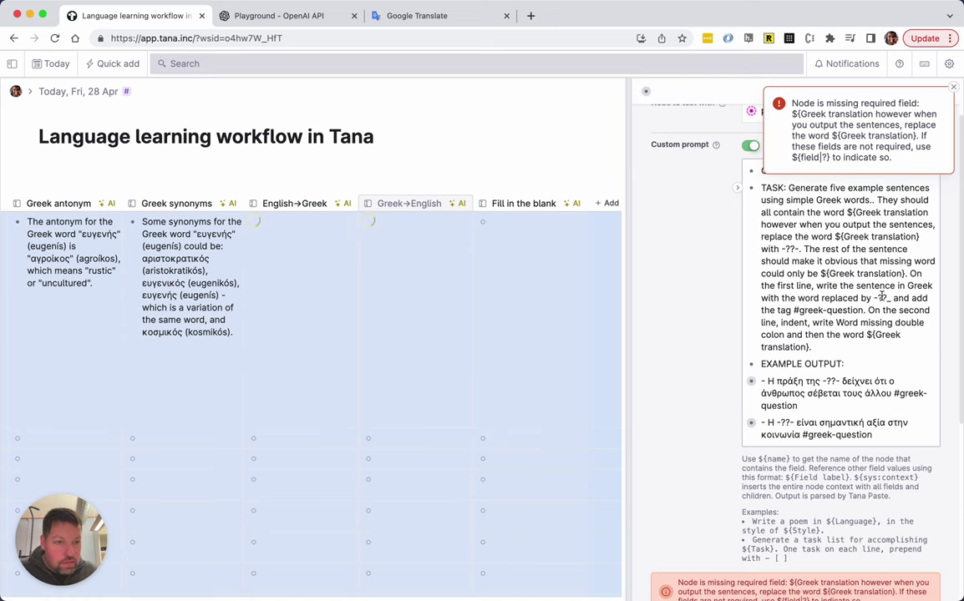
{"action": "scroll", "coordinate": [868, 308], "scroll_direction": "up", "scroll_amount": 1}
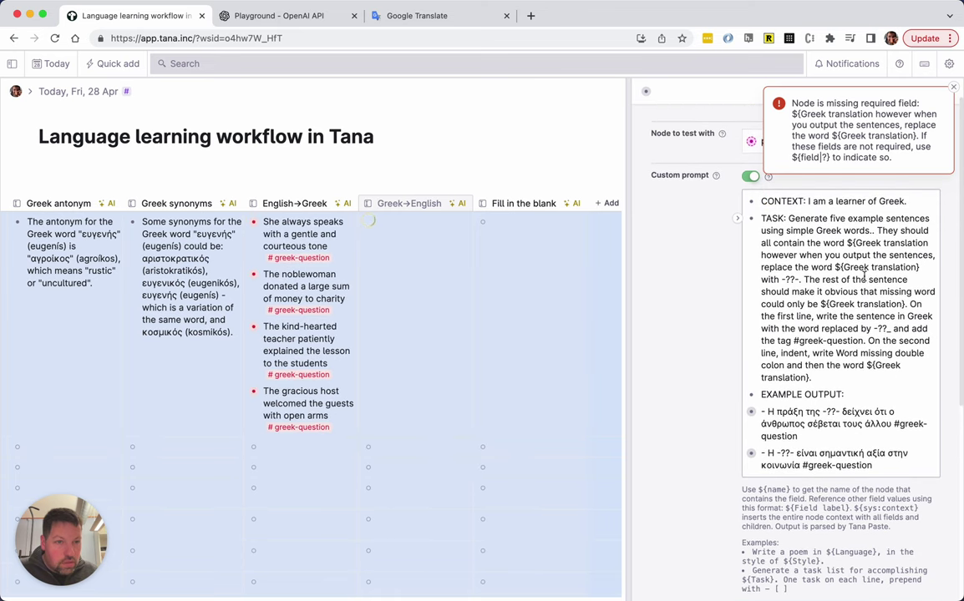
{"action": "left_click", "coordinate": [927, 243]}
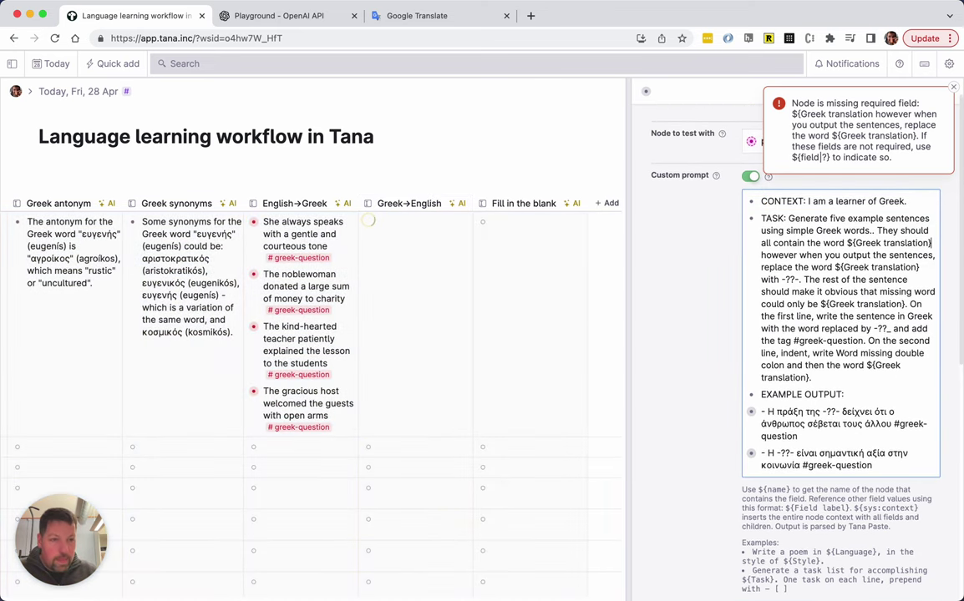
{"action": "left_click", "coordinate": [951, 92]}
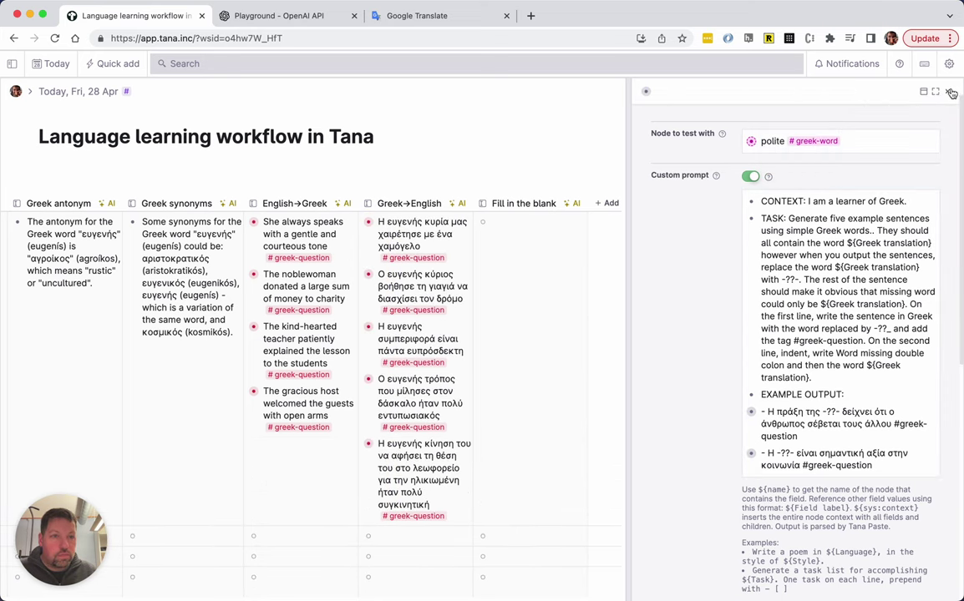
{"action": "left_click", "coordinate": [950, 93]}
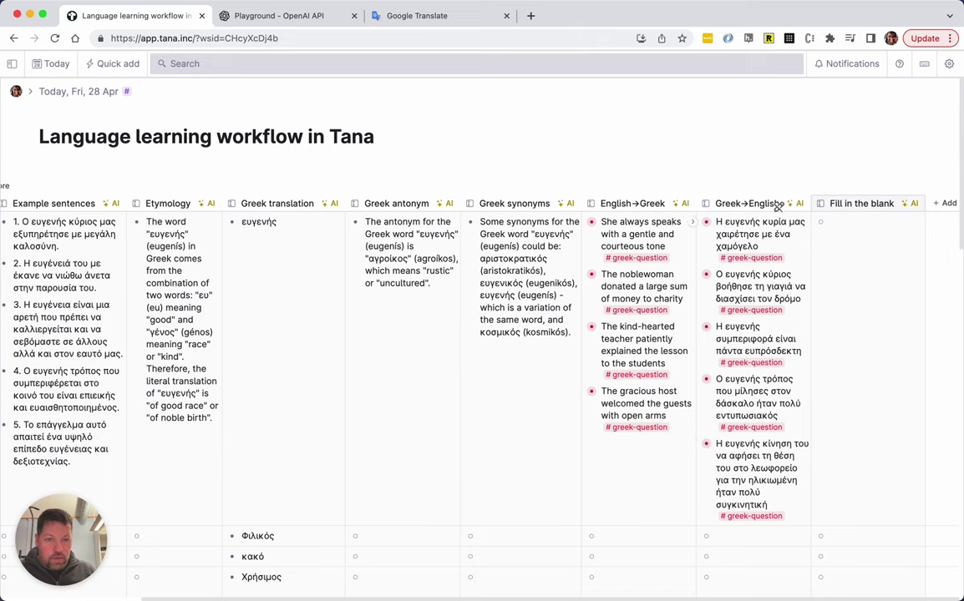
- Look through the rows and columns of the Word list table to check which AI fields are filled in
{"action": "scroll", "coordinate": [864, 266], "scroll_direction": "down", "scroll_amount": 10}
{"action": "scroll", "coordinate": [867, 279], "scroll_direction": "up", "scroll_amount": 3}
{"action": "scroll", "coordinate": [867, 279], "scroll_direction": "up", "scroll_amount": 5}
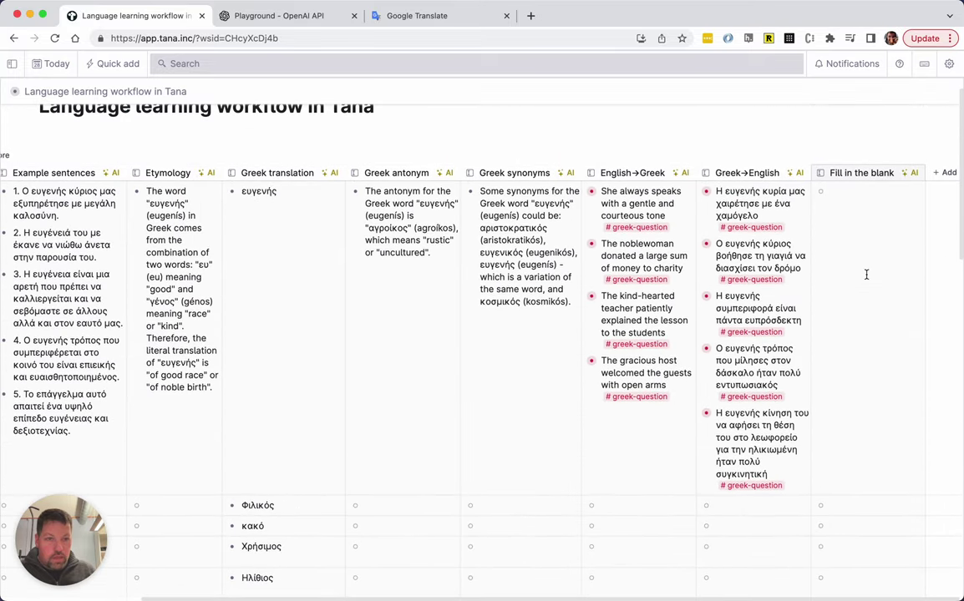
{"action": "scroll", "coordinate": [866, 275], "scroll_direction": "down", "scroll_amount": 6}
{"action": "scroll", "coordinate": [866, 275], "scroll_direction": "left", "scroll_amount": 3}
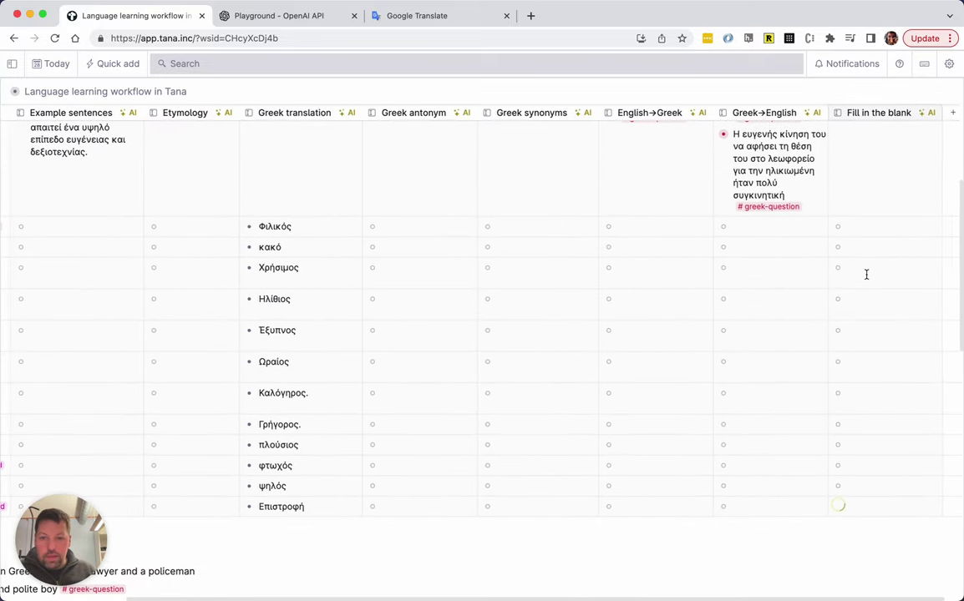
{"action": "scroll", "coordinate": [866, 274], "scroll_direction": "left", "scroll_amount": 3}
{"action": "scroll", "coordinate": [656, 303], "scroll_direction": "up", "scroll_amount": 6}
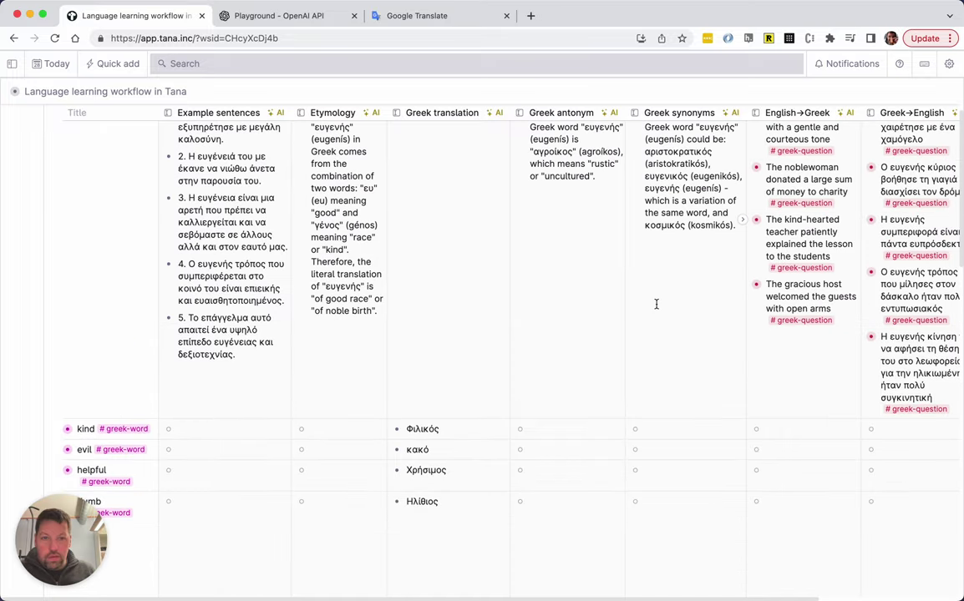
{"action": "scroll", "coordinate": [656, 304], "scroll_direction": "down", "scroll_amount": 10}
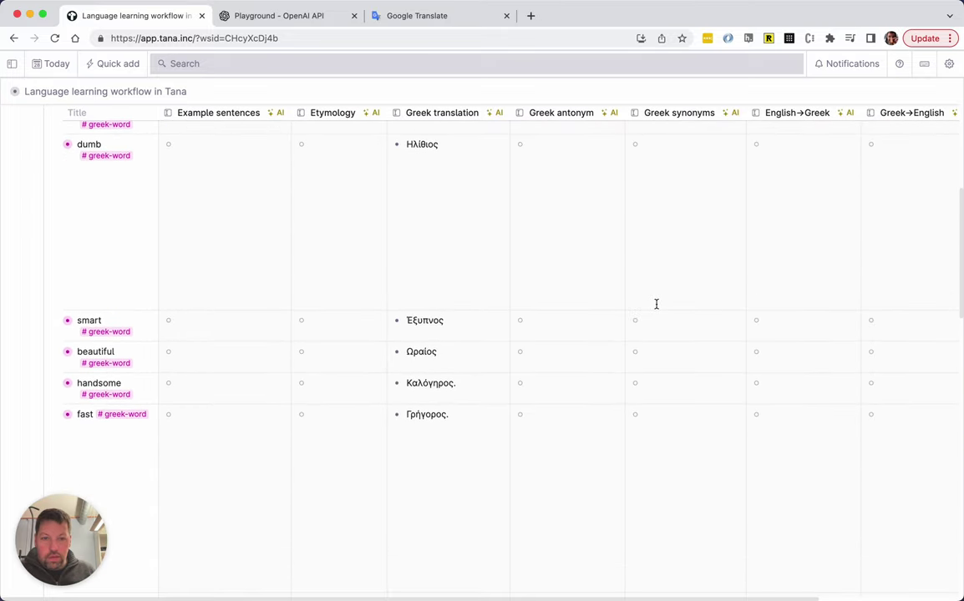
- Examine the Fill in the blank questions generated for each word in the Word list table
{"action": "scroll", "coordinate": [655, 304], "scroll_direction": "up", "scroll_amount": 10}
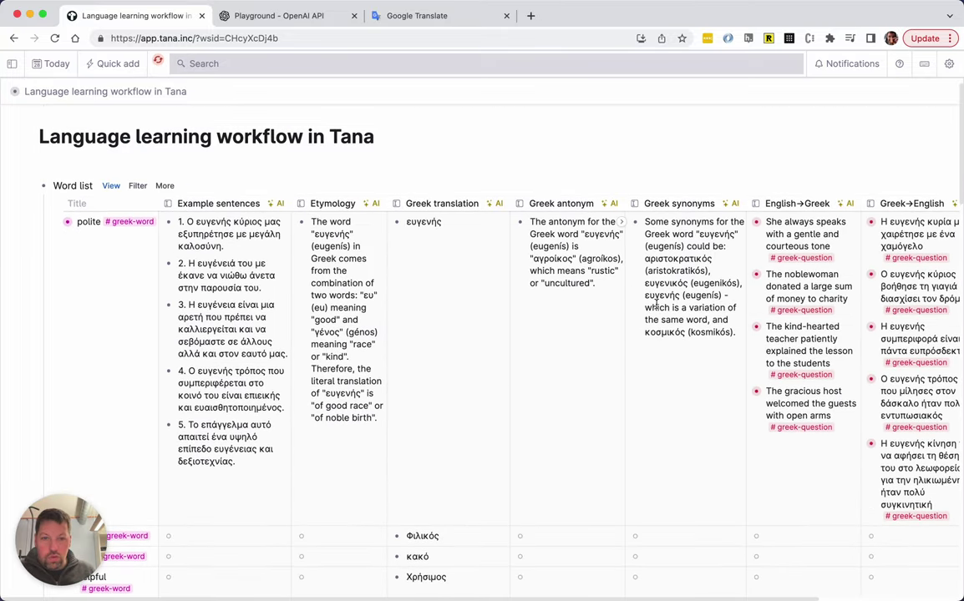
{"action": "scroll", "coordinate": [656, 304], "scroll_direction": "down", "scroll_amount": 10}
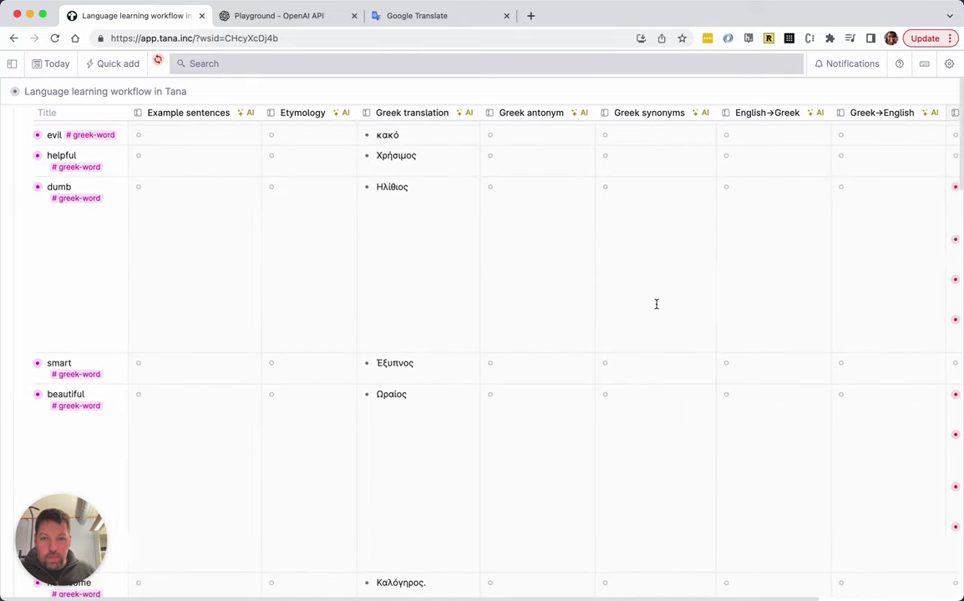
{"action": "scroll", "coordinate": [655, 304], "scroll_direction": "right", "scroll_amount": 4}
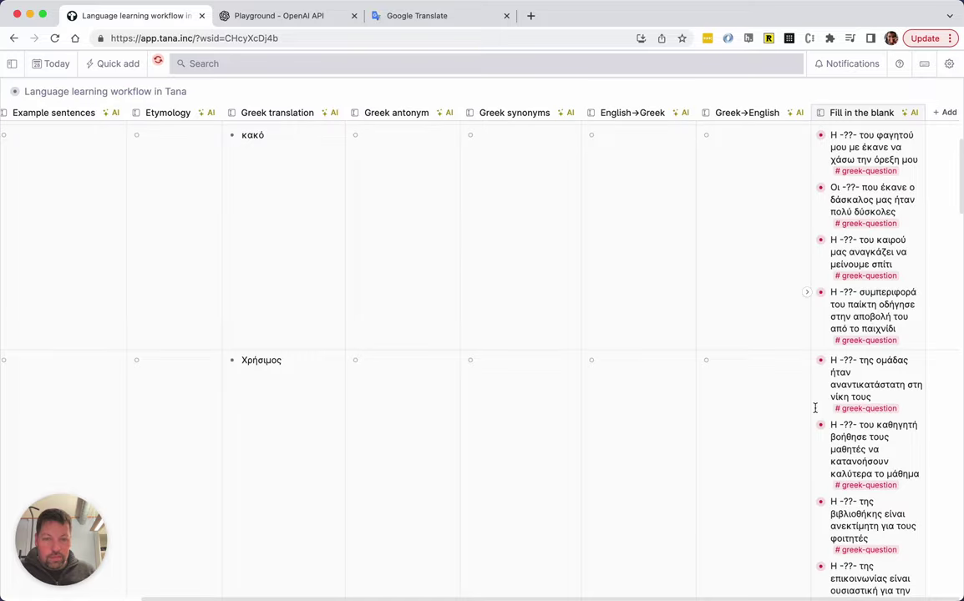
{"action": "scroll", "coordinate": [812, 409], "scroll_direction": "up", "scroll_amount": 5}
{"action": "scroll", "coordinate": [811, 411], "scroll_direction": "down", "scroll_amount": 2}
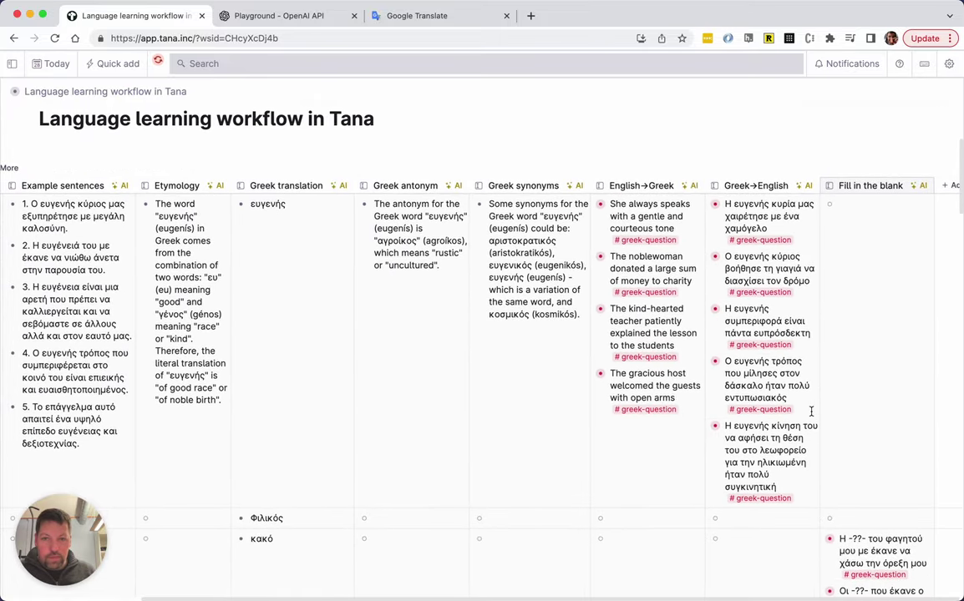
{"action": "scroll", "coordinate": [811, 411], "scroll_direction": "left", "scroll_amount": 3}
{"action": "scroll", "coordinate": [811, 411], "scroll_direction": "right", "scroll_amount": 4}
{"action": "scroll", "coordinate": [811, 411], "scroll_direction": "down", "scroll_amount": 10}
{"action": "scroll", "coordinate": [810, 411], "scroll_direction": "down", "scroll_amount": 6}
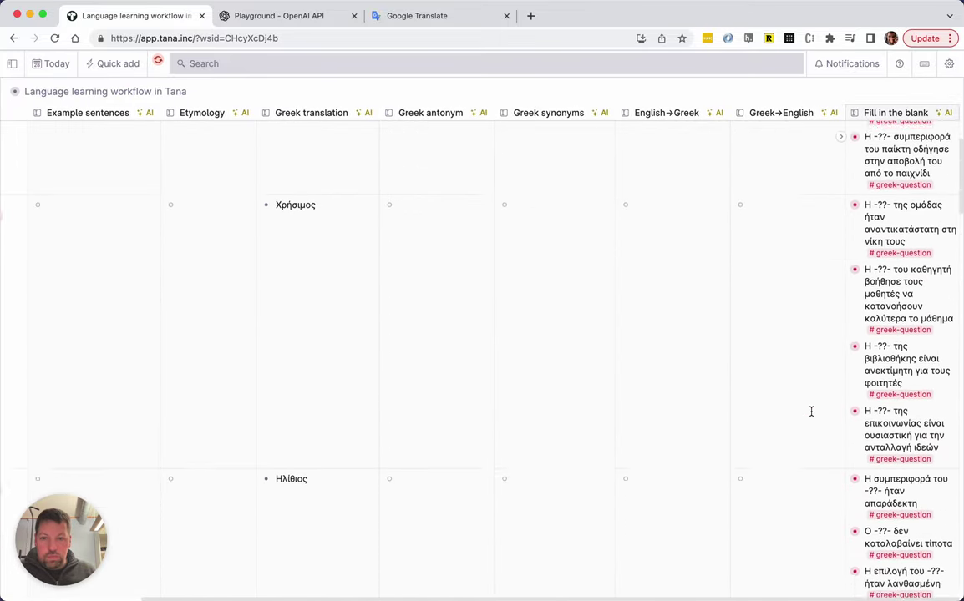
{"action": "scroll", "coordinate": [811, 414], "scroll_direction": "up", "scroll_amount": 5}
{"action": "scroll", "coordinate": [812, 413], "scroll_direction": "up", "scroll_amount": 8}
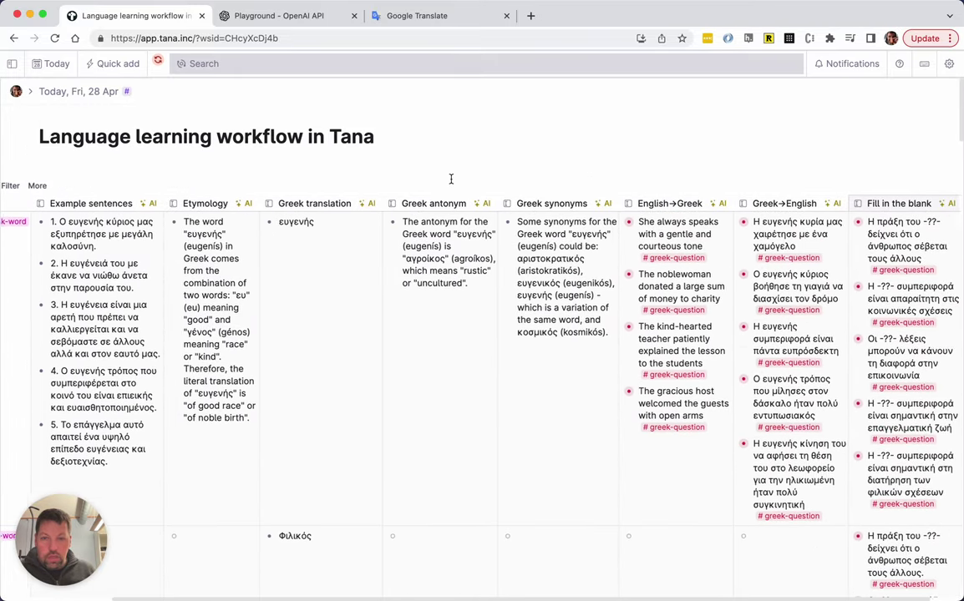
- Run AI on the Example sentences, Etymology, English→Greek and Greek→English columns for all words in the Word list table
{"action": "scroll", "coordinate": [451, 179], "scroll_direction": "left", "scroll_amount": 3}
{"action": "scroll", "coordinate": [640, 249], "scroll_direction": "down", "scroll_amount": 5}
{"action": "scroll", "coordinate": [640, 249], "scroll_direction": "up", "scroll_amount": 5}
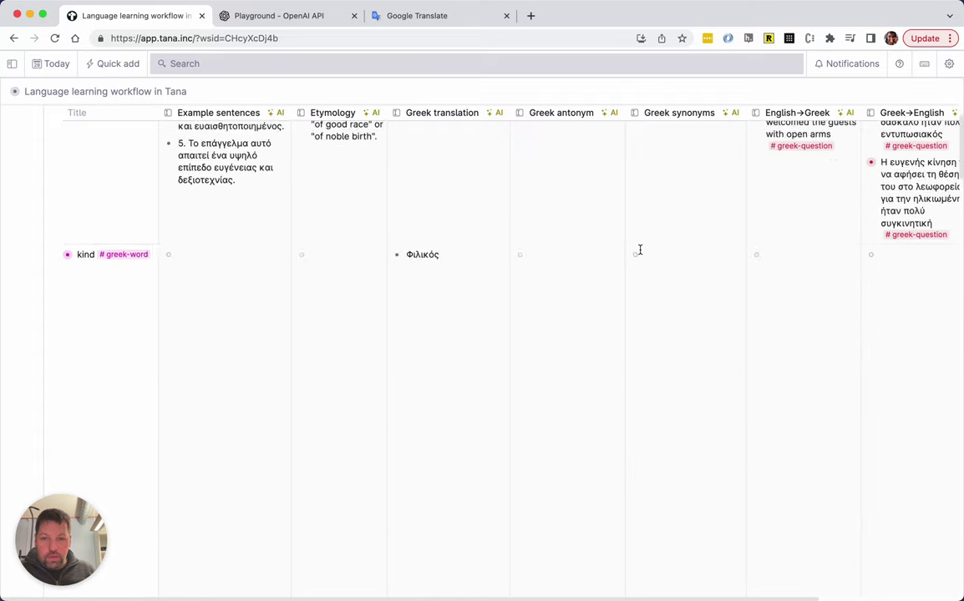
{"action": "left_click", "coordinate": [277, 204]}
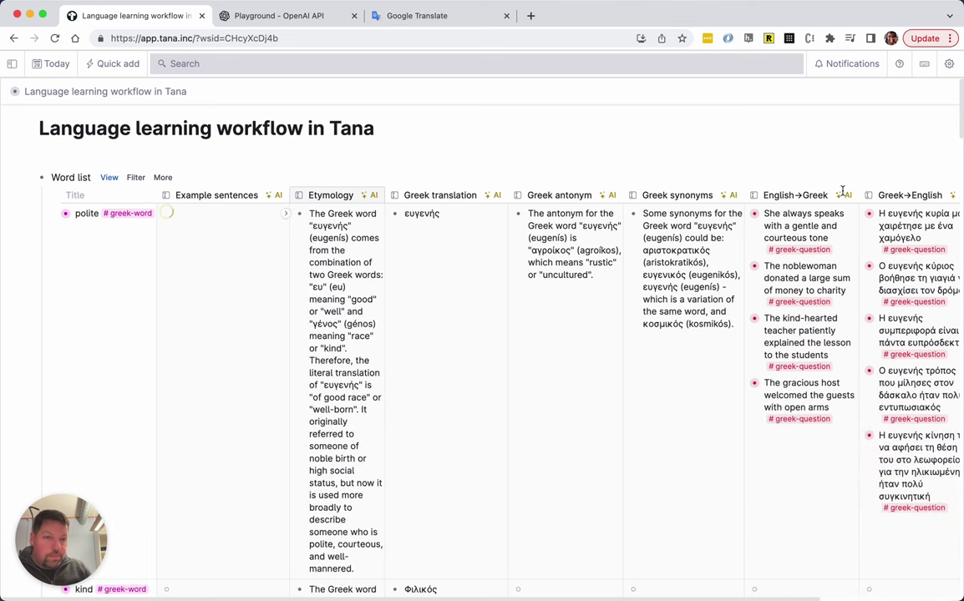
{"action": "scroll", "coordinate": [710, 234], "scroll_direction": "right", "scroll_amount": 3}
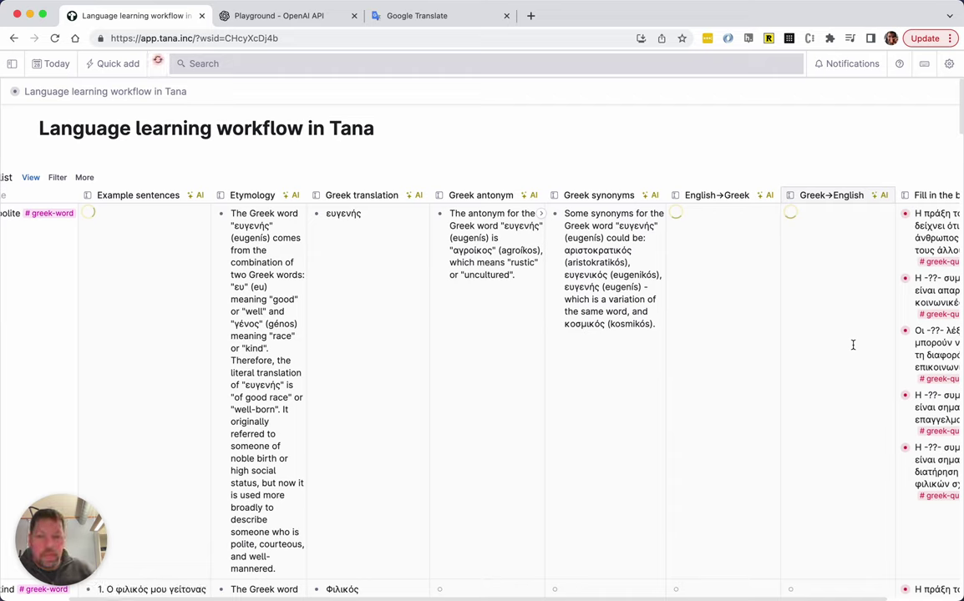
{"action": "scroll", "coordinate": [721, 339], "scroll_direction": "right", "scroll_amount": 2}
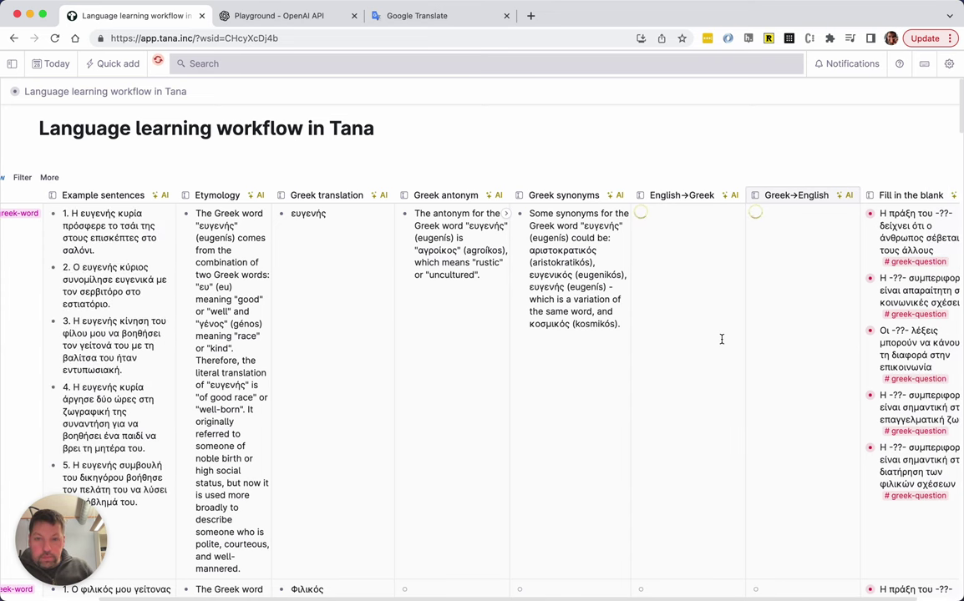
{"action": "scroll", "coordinate": [457, 364], "scroll_direction": "left", "scroll_amount": 4}
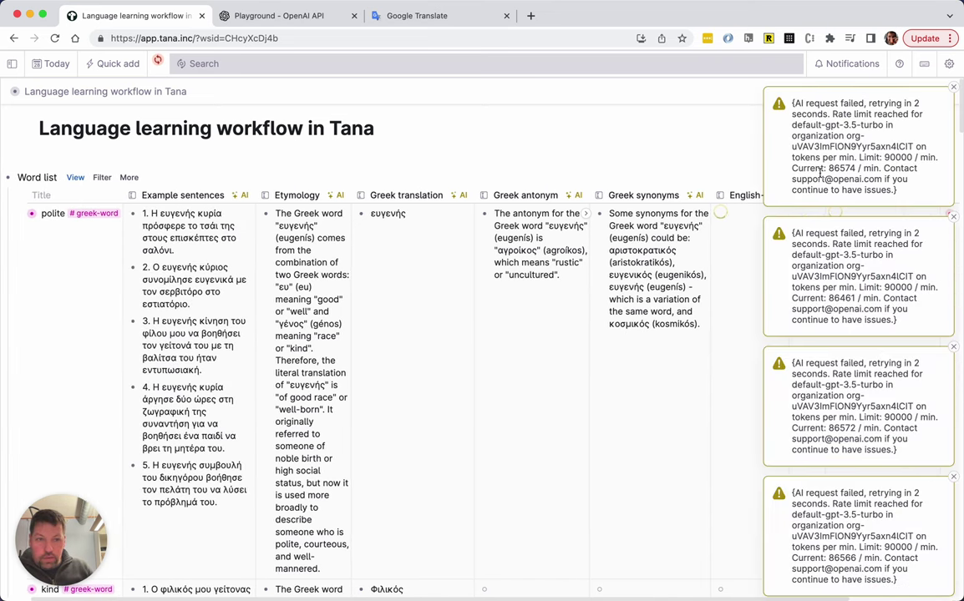
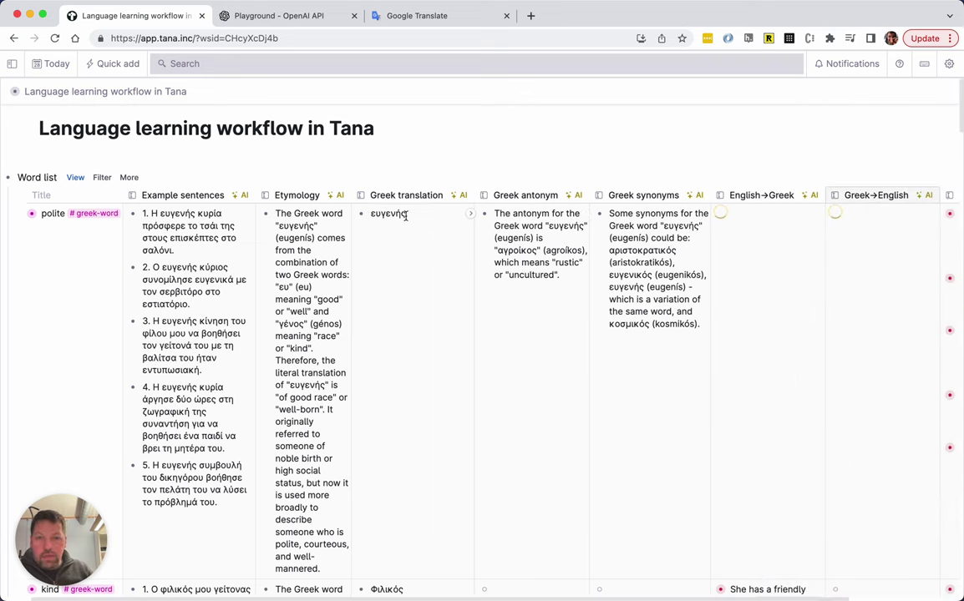
- Review the generated example sentences, etymologies and translation questions against the Greek translations for the words from kind to short
{"action": "scroll", "coordinate": [421, 265], "scroll_direction": "down", "scroll_amount": 5}
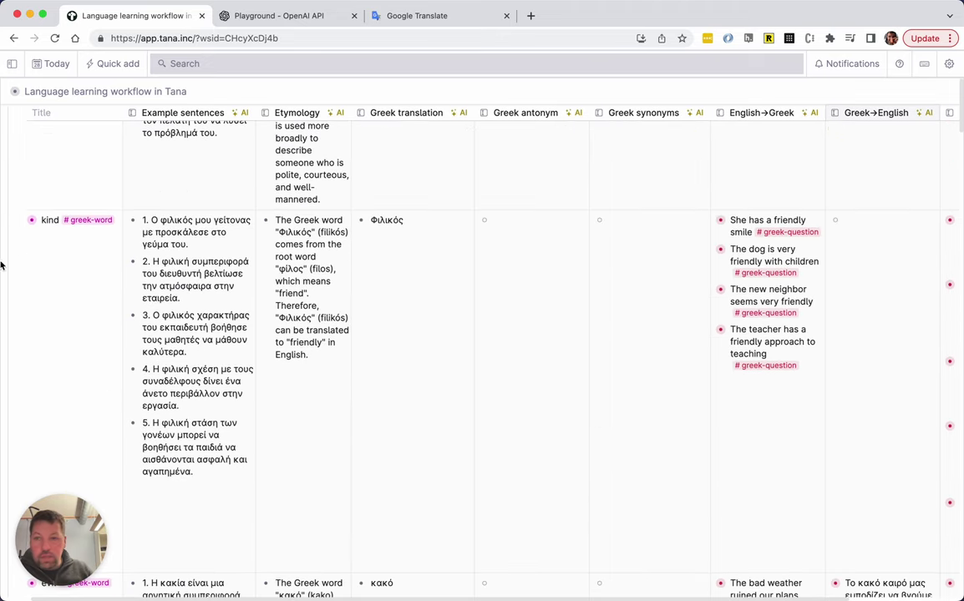
{"action": "scroll", "coordinate": [374, 233], "scroll_direction": "down", "scroll_amount": 1}
{"action": "scroll", "coordinate": [374, 234], "scroll_direction": "down", "scroll_amount": 5}
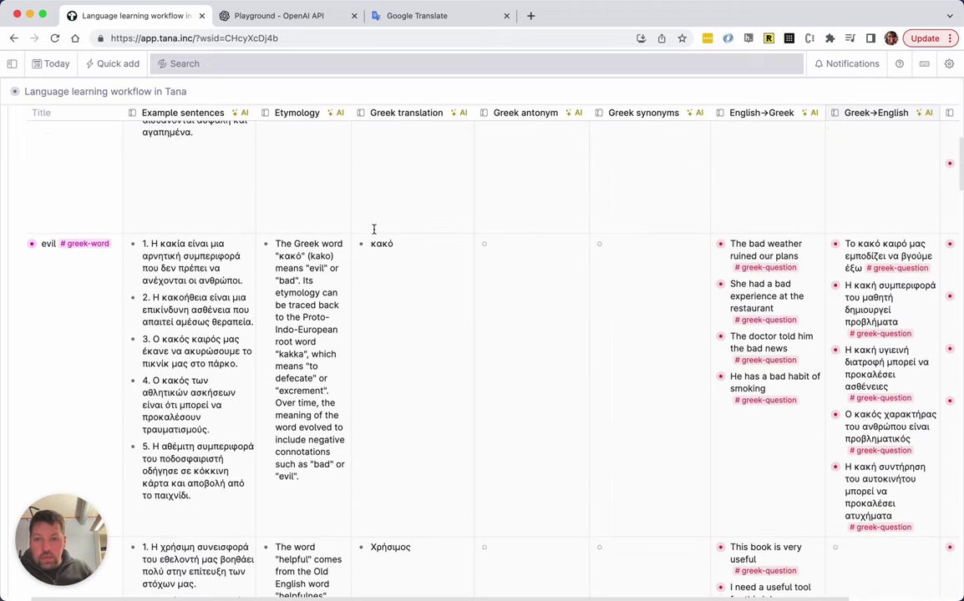
{"action": "scroll", "coordinate": [396, 255], "scroll_direction": "down", "scroll_amount": 4}
{"action": "scroll", "coordinate": [397, 256], "scroll_direction": "down", "scroll_amount": 1}
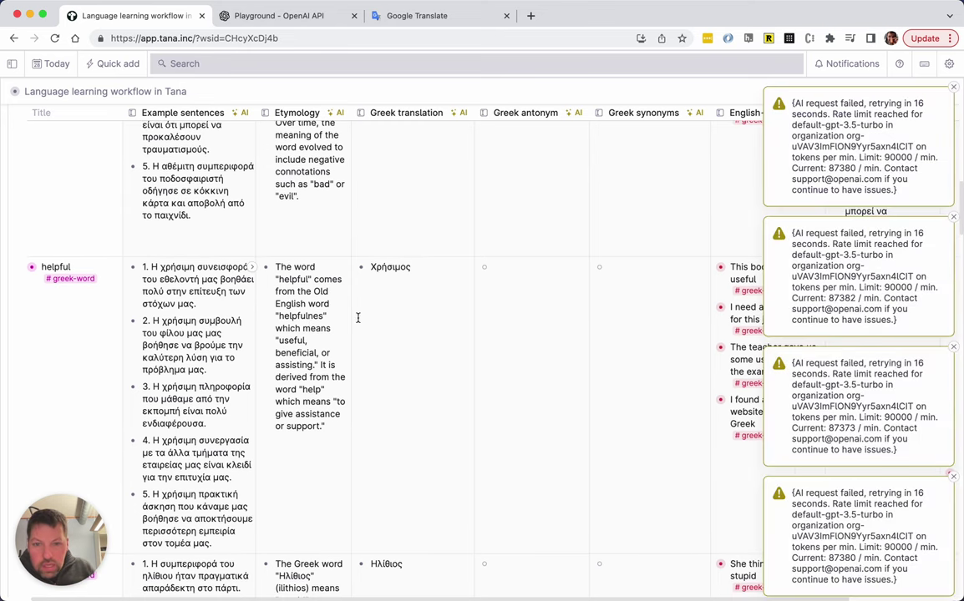
{"action": "scroll", "coordinate": [392, 292], "scroll_direction": "down", "scroll_amount": 5}
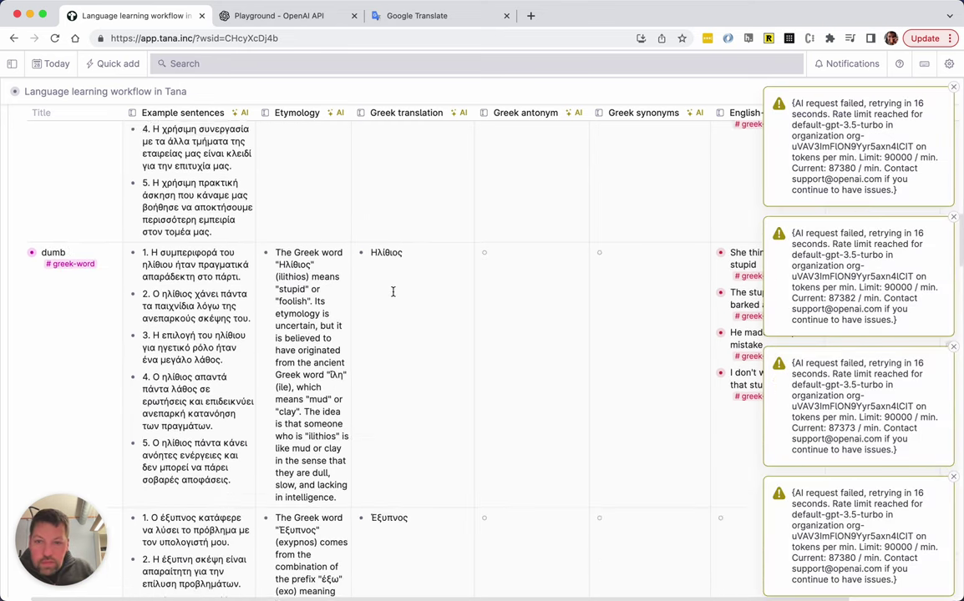
{"action": "scroll", "coordinate": [393, 291], "scroll_direction": "up", "scroll_amount": 3}
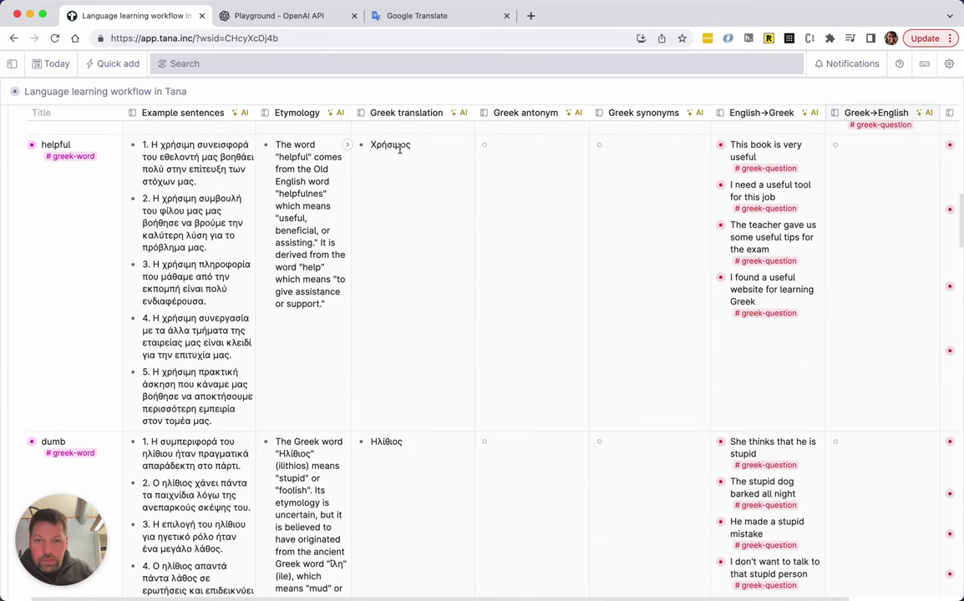
{"action": "scroll", "coordinate": [383, 188], "scroll_direction": "down", "scroll_amount": 4}
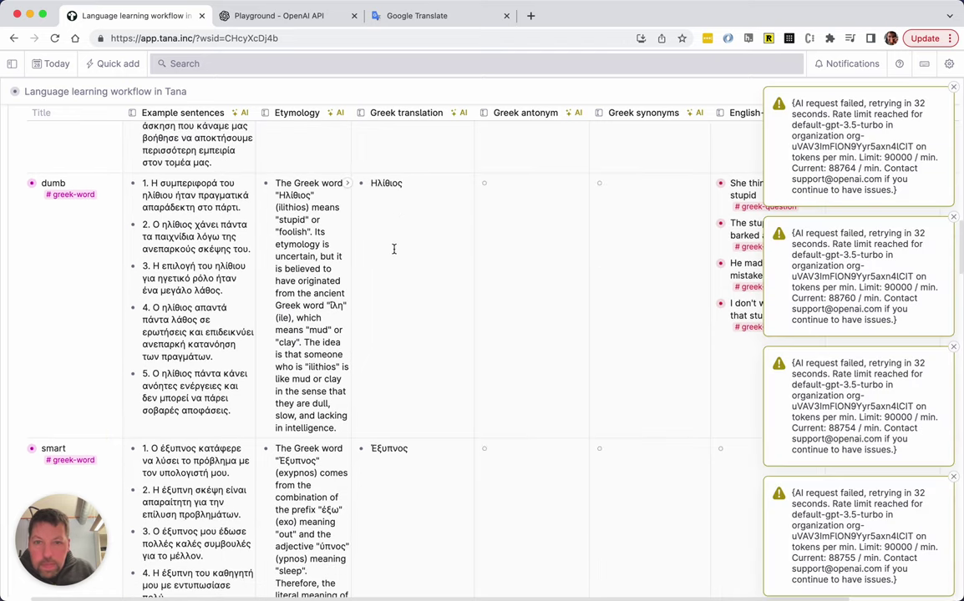
{"action": "scroll", "coordinate": [393, 249], "scroll_direction": "down", "scroll_amount": 1}
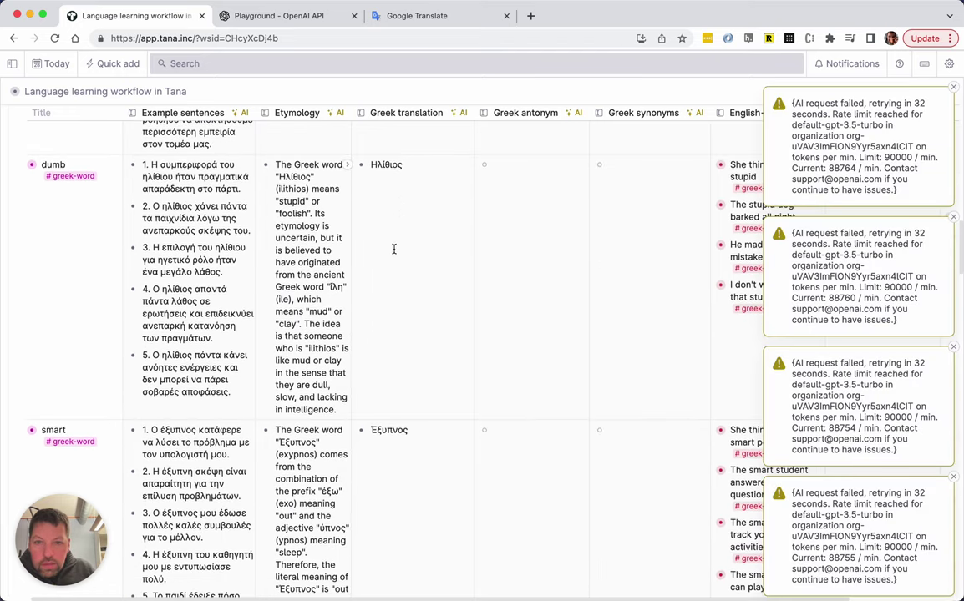
{"action": "scroll", "coordinate": [394, 249], "scroll_direction": "down", "scroll_amount": 3}
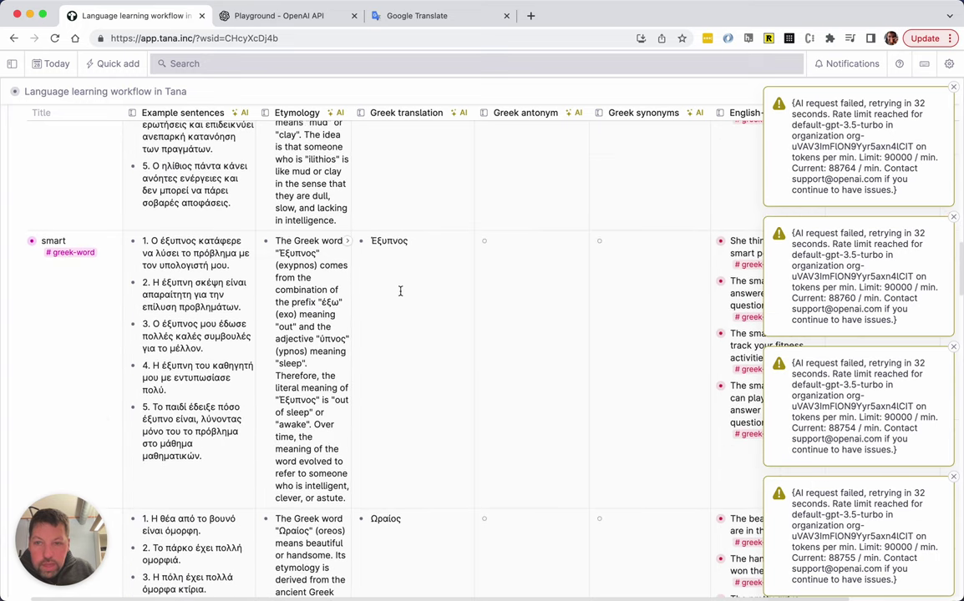
{"action": "scroll", "coordinate": [400, 291], "scroll_direction": "down", "scroll_amount": 3}
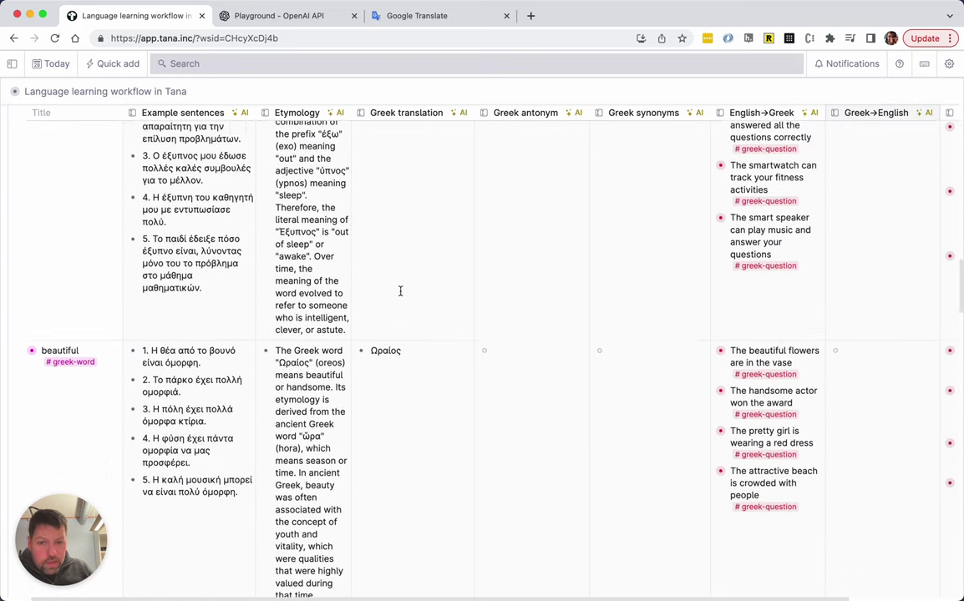
{"action": "scroll", "coordinate": [399, 290], "scroll_direction": "down", "scroll_amount": 3}
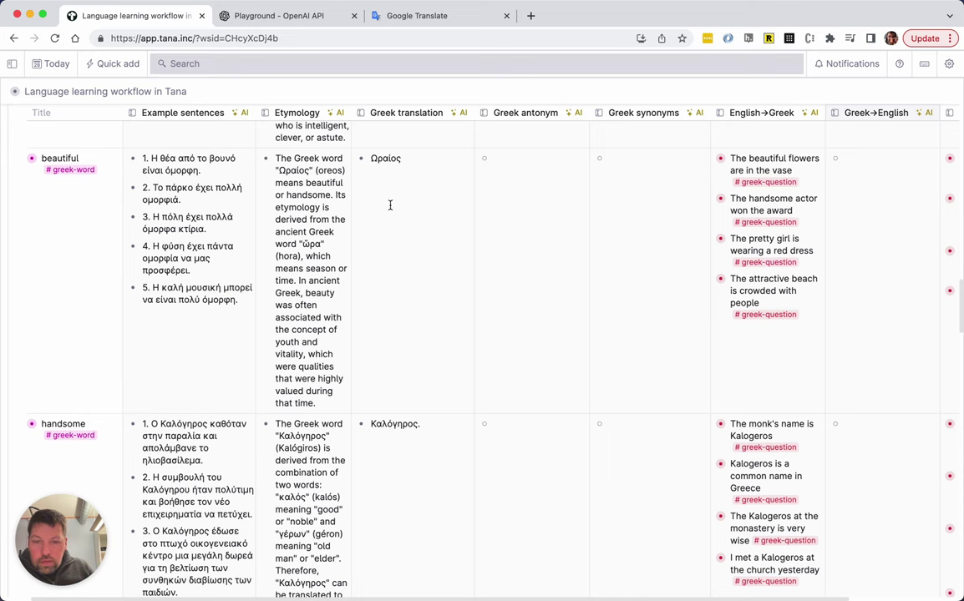
{"action": "scroll", "coordinate": [389, 205], "scroll_direction": "down", "scroll_amount": 3}
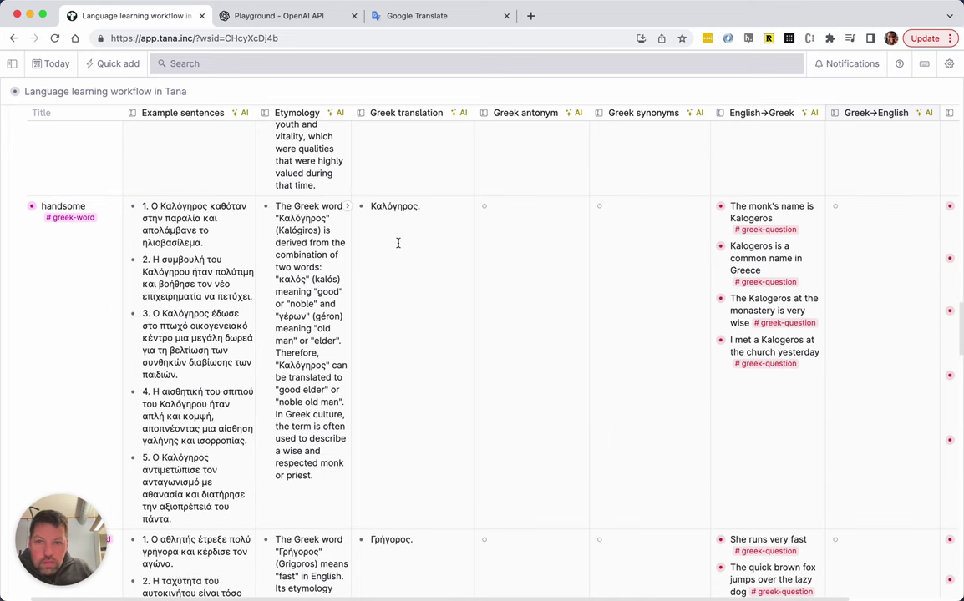
{"action": "scroll", "coordinate": [398, 242], "scroll_direction": "down", "scroll_amount": 1}
{"action": "scroll", "coordinate": [397, 242], "scroll_direction": "down", "scroll_amount": 1}
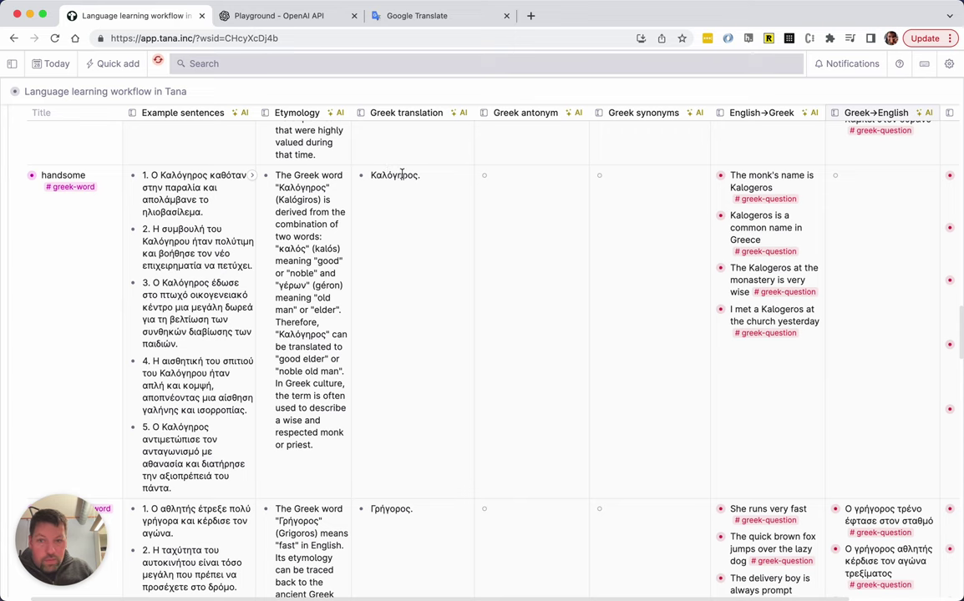
{"action": "scroll", "coordinate": [407, 358], "scroll_direction": "down", "scroll_amount": 3}
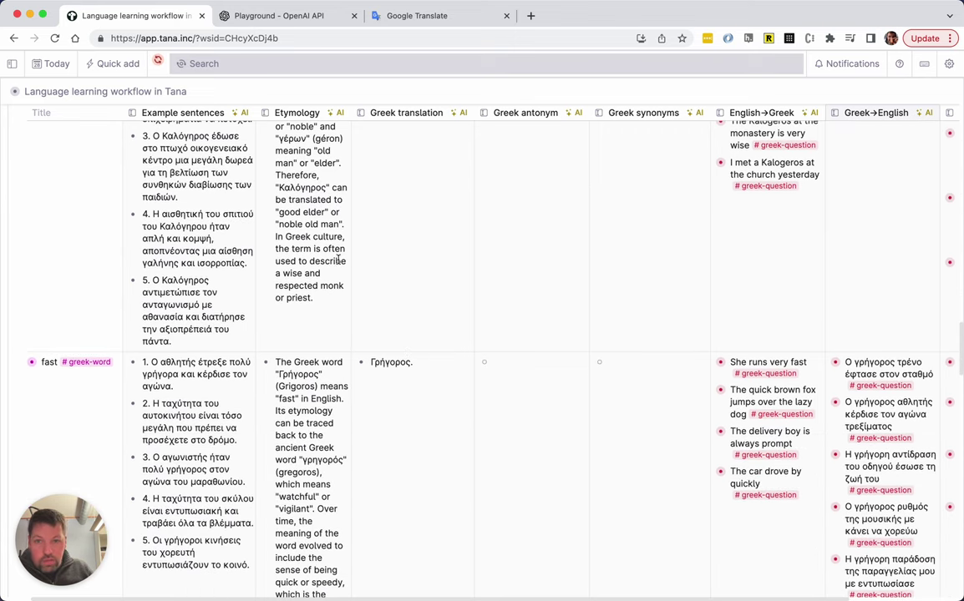
{"action": "scroll", "coordinate": [433, 264], "scroll_direction": "down", "scroll_amount": 2}
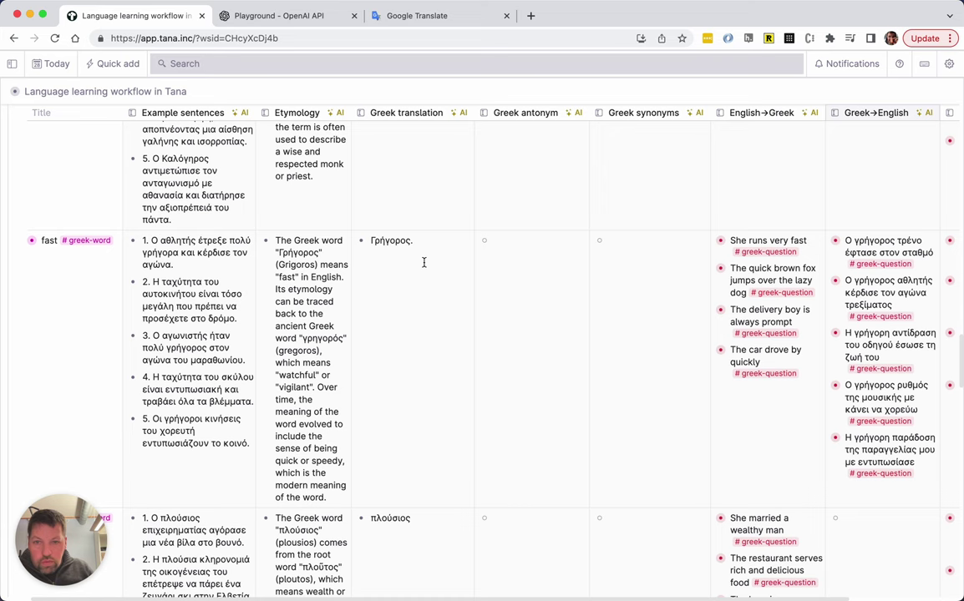
{"action": "scroll", "coordinate": [399, 225], "scroll_direction": "down", "scroll_amount": 2}
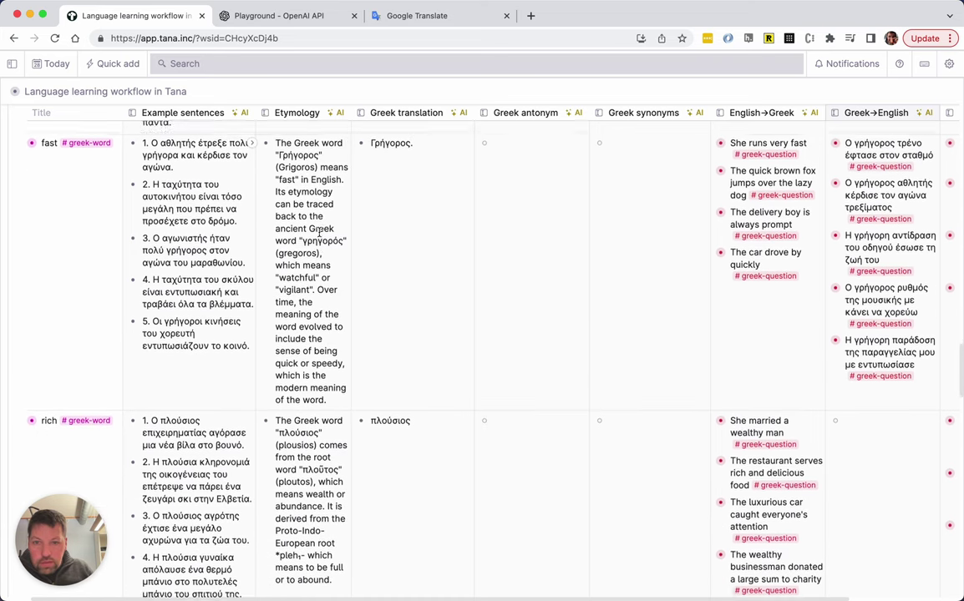
{"action": "scroll", "coordinate": [313, 233], "scroll_direction": "down", "scroll_amount": 1}
{"action": "scroll", "coordinate": [508, 282], "scroll_direction": "down", "scroll_amount": 3}
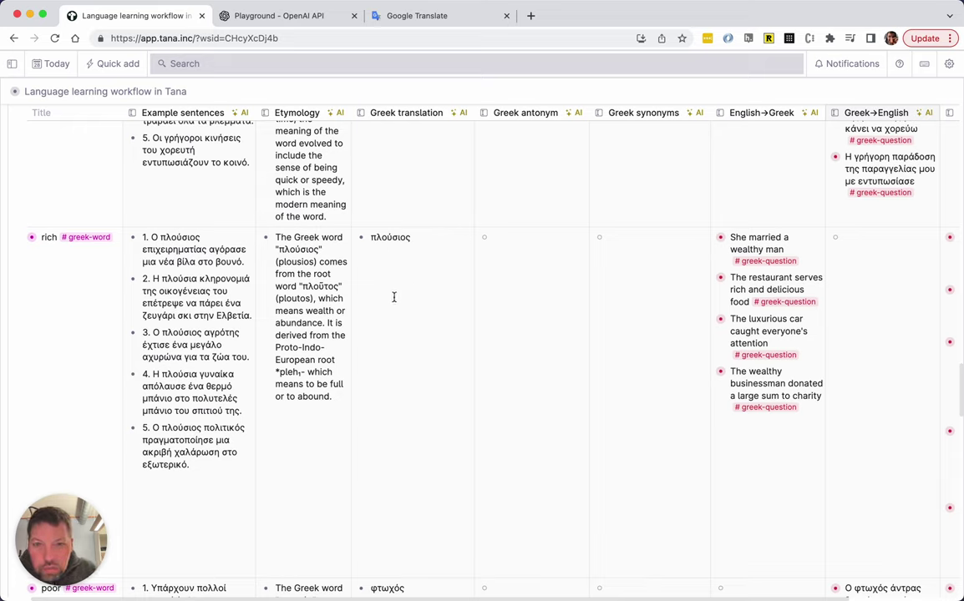
{"action": "scroll", "coordinate": [394, 296], "scroll_direction": "down", "scroll_amount": 6}
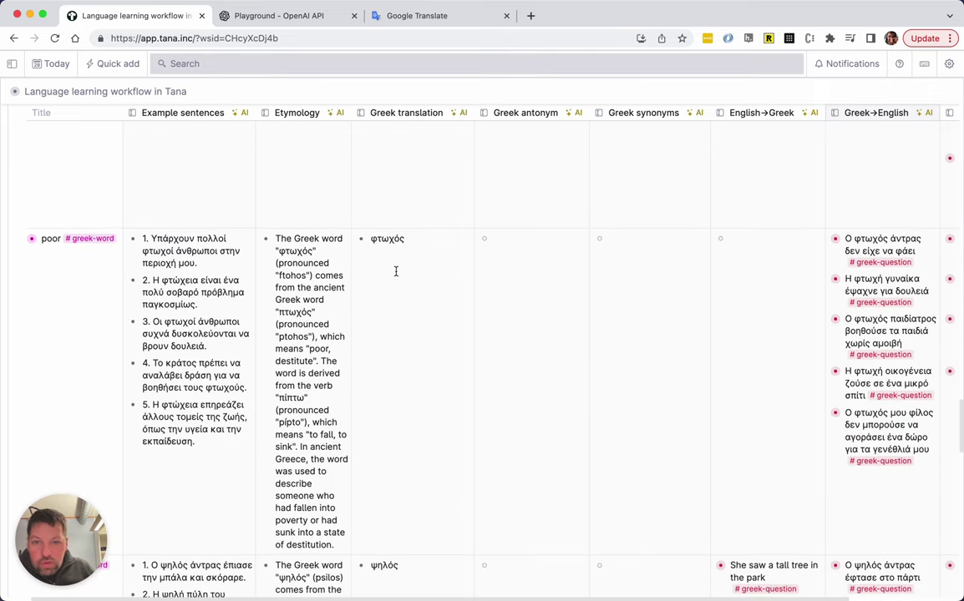
{"action": "scroll", "coordinate": [396, 270], "scroll_direction": "down", "scroll_amount": 3}
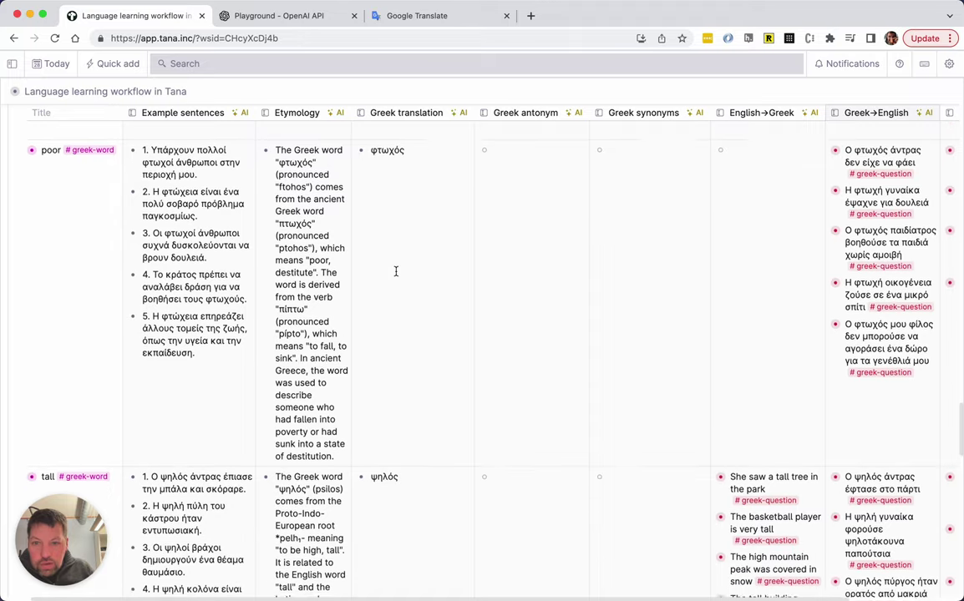
{"action": "scroll", "coordinate": [396, 271], "scroll_direction": "down", "scroll_amount": 4}
{"action": "scroll", "coordinate": [400, 318], "scroll_direction": "down", "scroll_amount": 1}
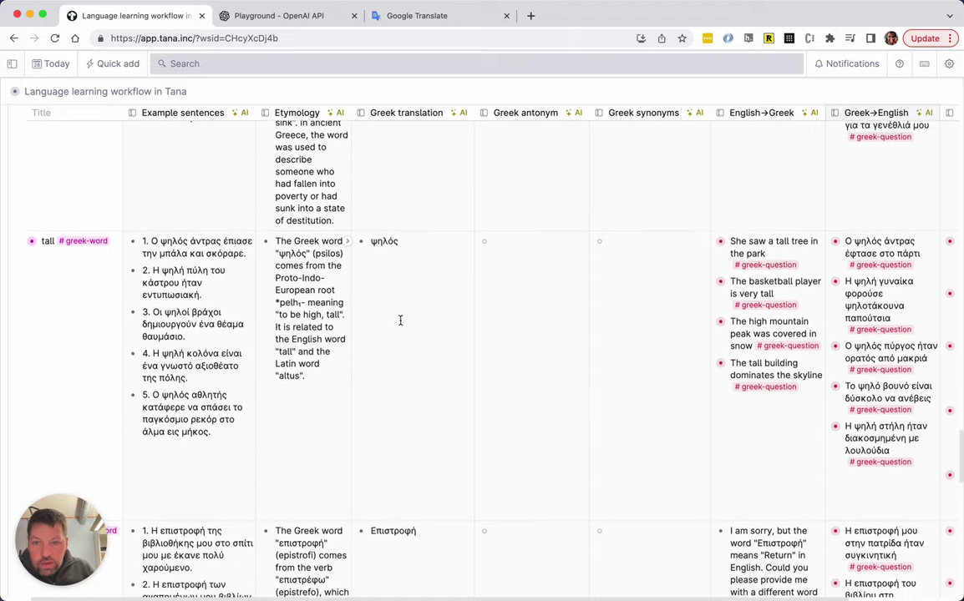
{"action": "scroll", "coordinate": [400, 320], "scroll_direction": "down", "scroll_amount": 5}
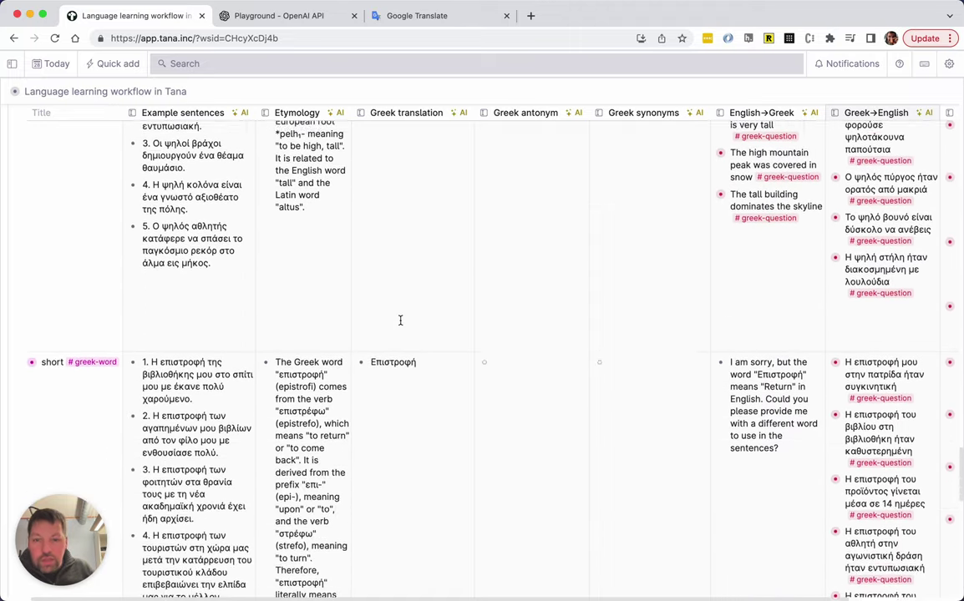
{"action": "scroll", "coordinate": [400, 320], "scroll_direction": "down", "scroll_amount": 2}
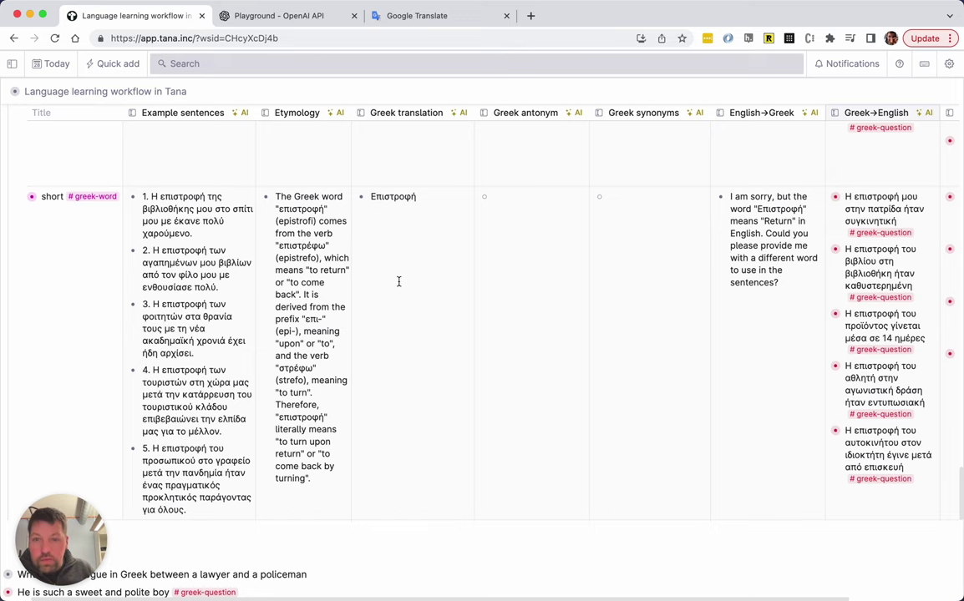
{"action": "scroll", "coordinate": [354, 306], "scroll_direction": "up", "scroll_amount": 1}
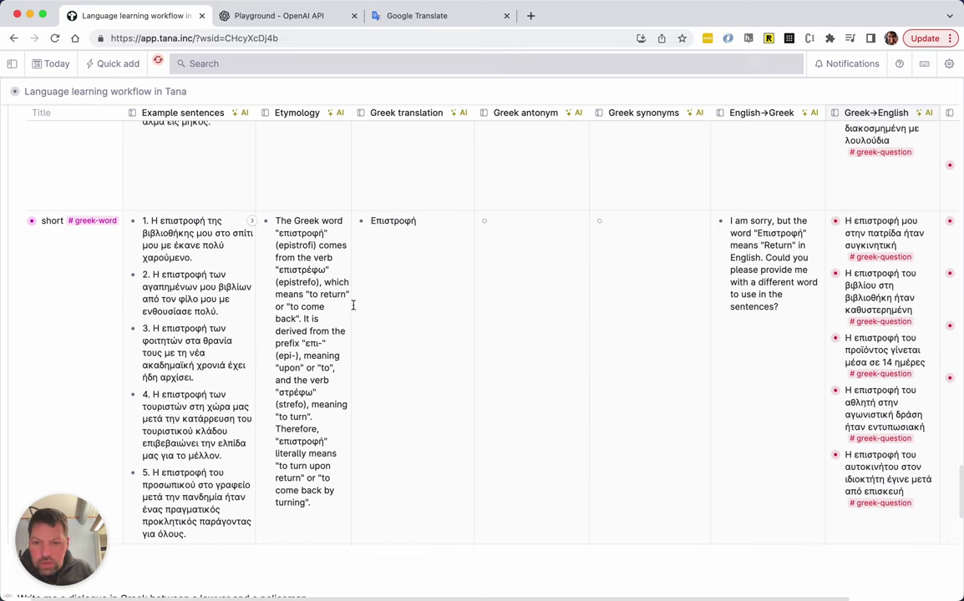
{"action": "scroll", "coordinate": [330, 401], "scroll_direction": "down", "scroll_amount": 1}
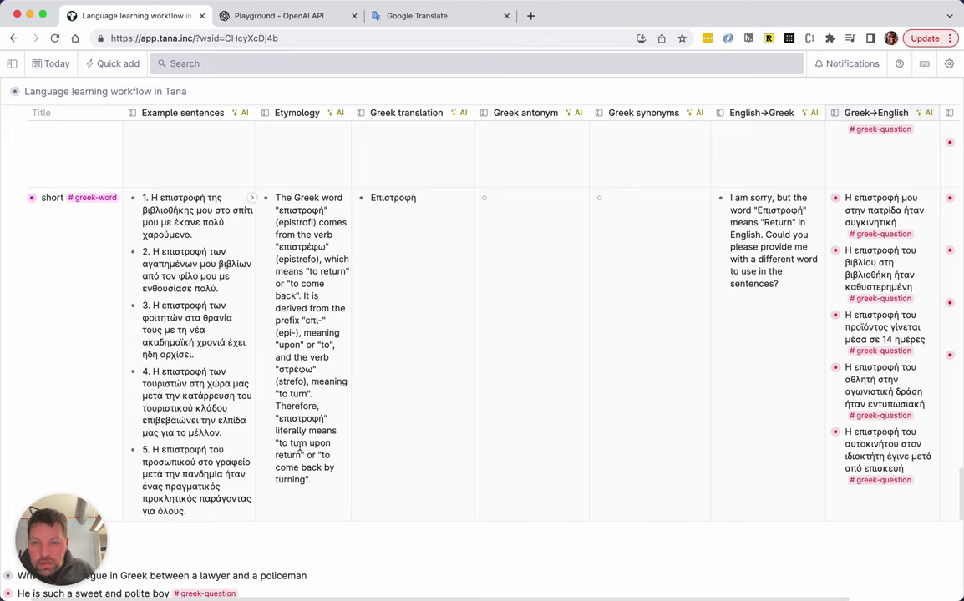
- Inspect the answer of the second Greek→English question in the "short" row, and collapse it again
{"action": "scroll", "coordinate": [300, 457], "scroll_direction": "up", "scroll_amount": 1}
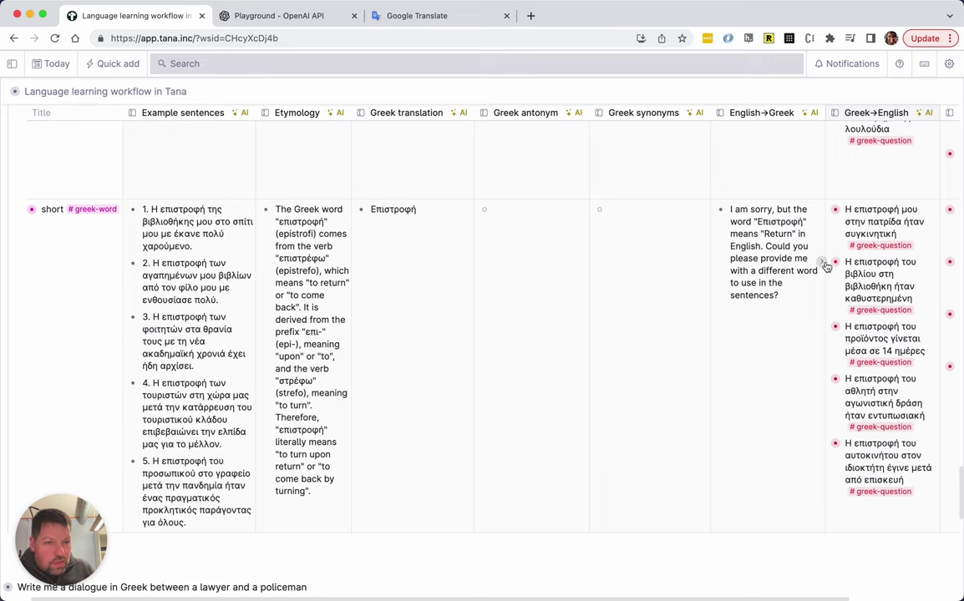
{"action": "left_click", "coordinate": [822, 262]}
{"action": "scroll", "coordinate": [822, 262], "scroll_direction": "right", "scroll_amount": 4}
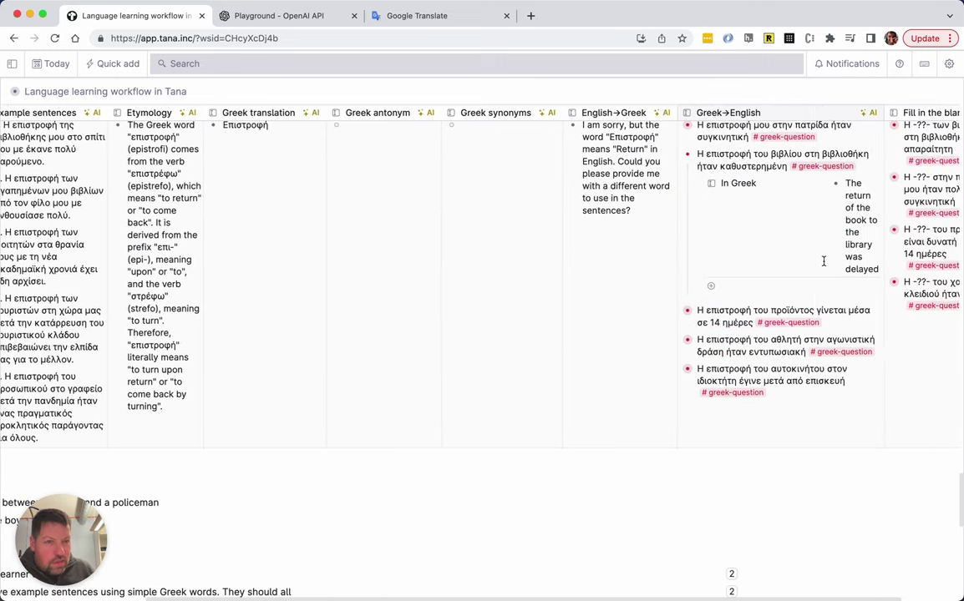
{"action": "left_click", "coordinate": [672, 155]}
{"action": "scroll", "coordinate": [545, 216], "scroll_direction": "up", "scroll_amount": 3}
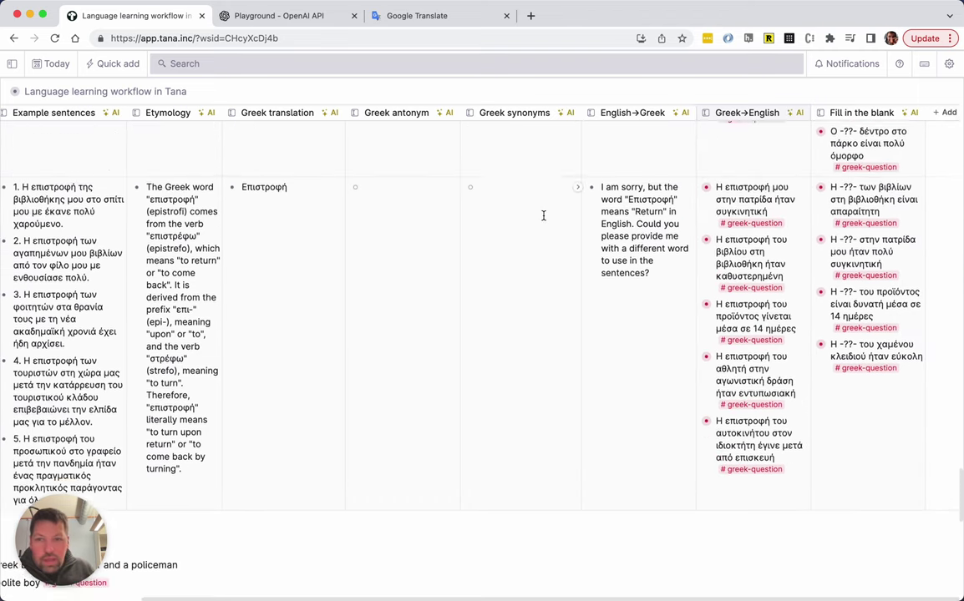
- Hard delete the word "short" from the Word list, including its references
{"action": "scroll", "coordinate": [269, 247], "scroll_direction": "left", "scroll_amount": 3}
{"action": "left_click", "coordinate": [84, 215]}
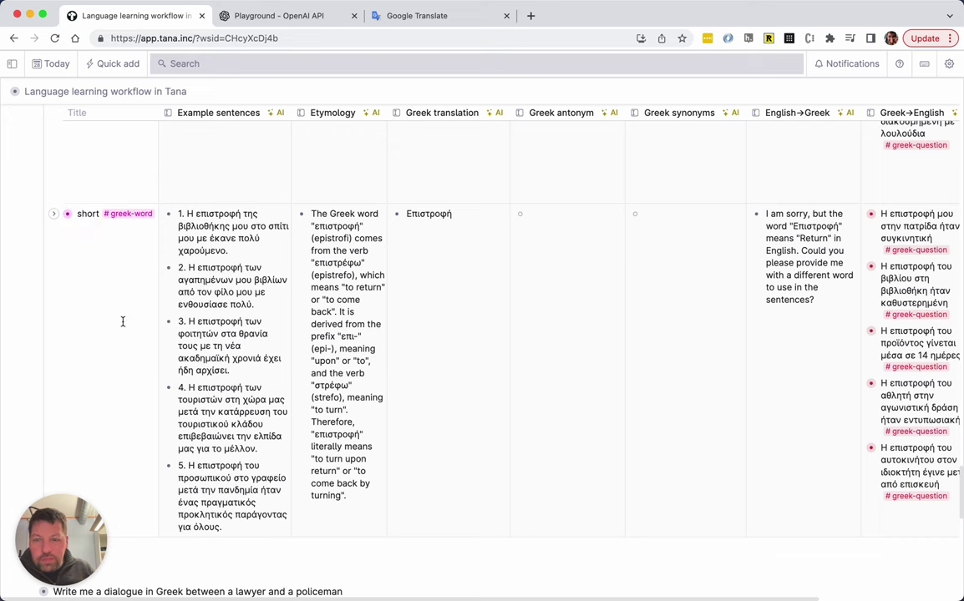
{"action": "key", "text": "super+k"}
{"action": "type", "text": "hardd"}
{"action": "key", "text": "Return"}
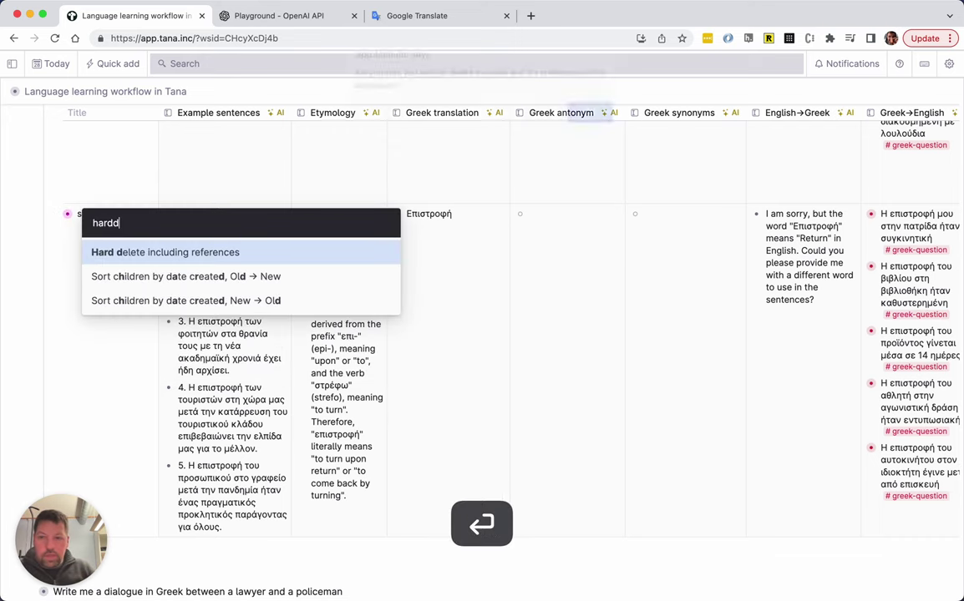
{"action": "left_click", "coordinate": [589, 123]}
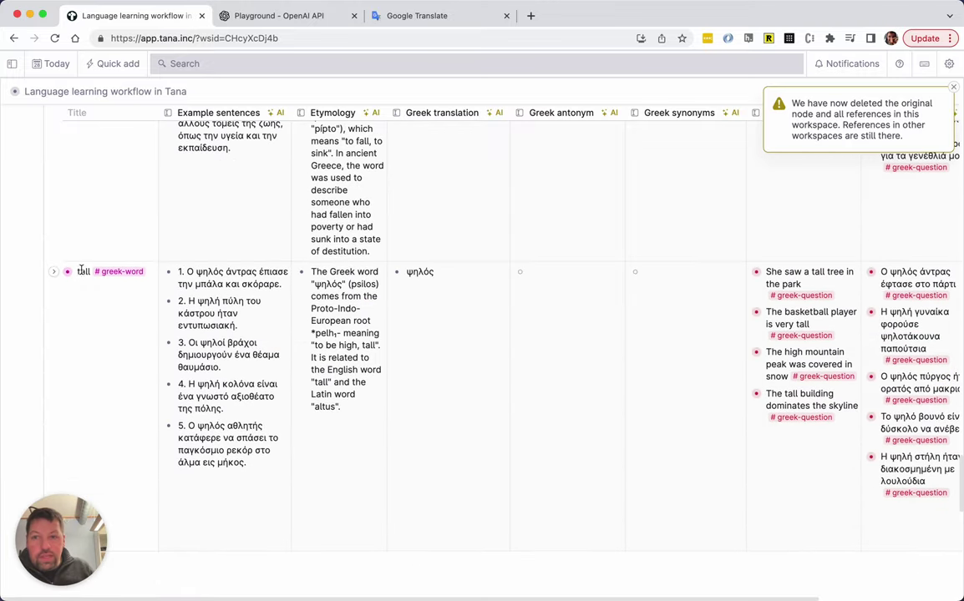
- Open the configuration of the #day supertag applied to the current day
{"action": "scroll", "coordinate": [222, 284], "scroll_direction": "up", "scroll_amount": 5}
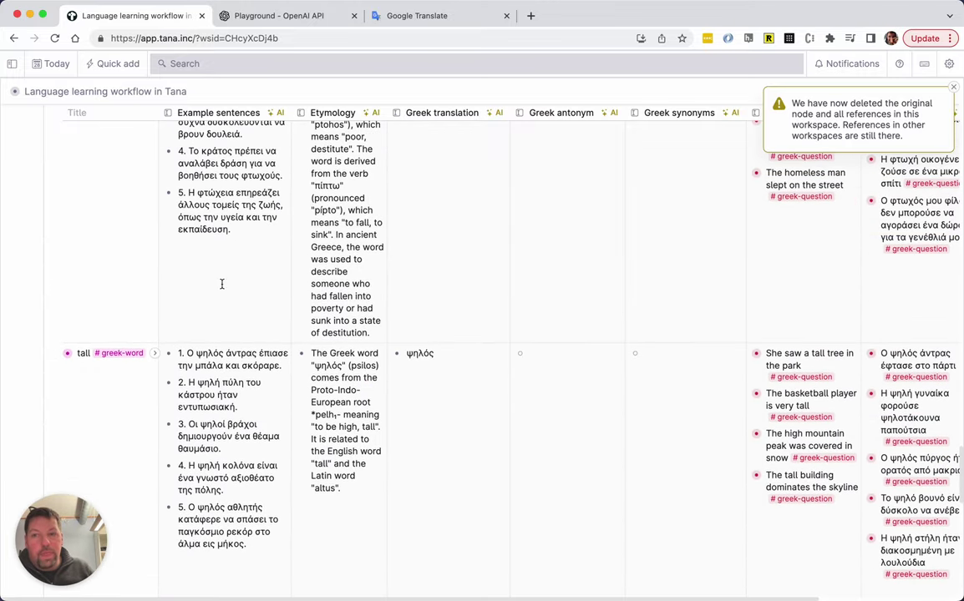
{"action": "scroll", "coordinate": [222, 284], "scroll_direction": "down", "scroll_amount": 2}
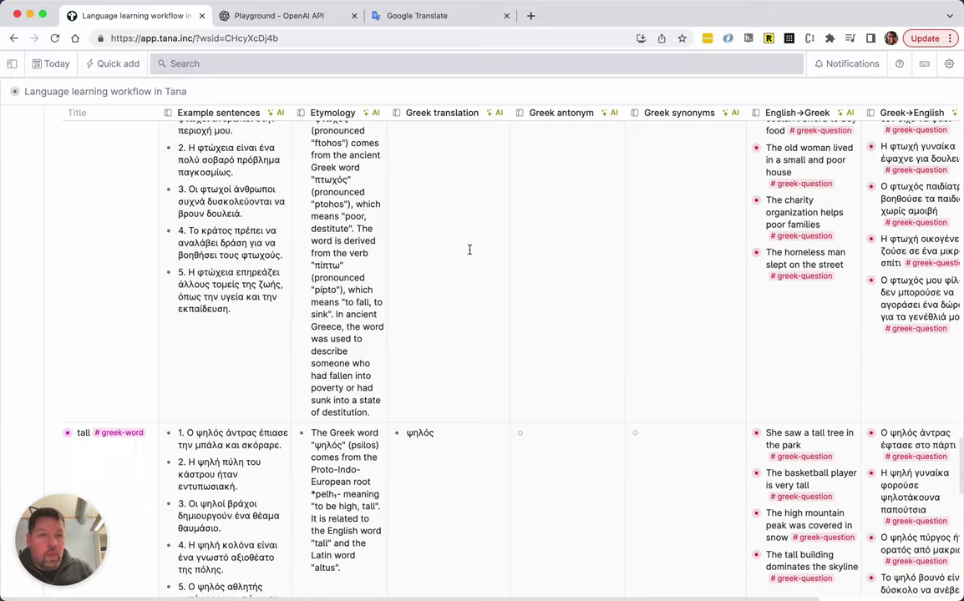
{"action": "scroll", "coordinate": [469, 250], "scroll_direction": "up", "scroll_amount": 15}
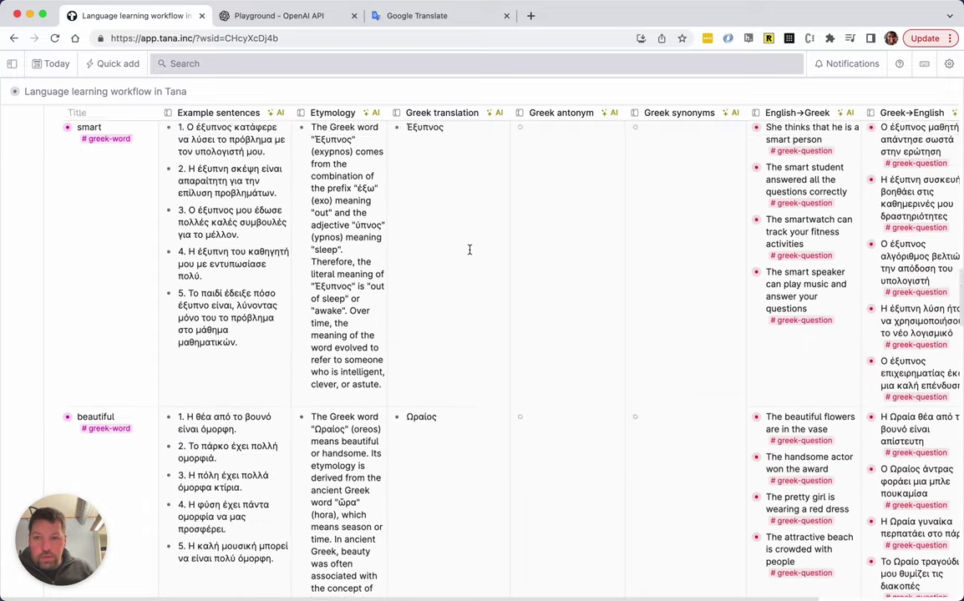
{"action": "scroll", "coordinate": [469, 249], "scroll_direction": "up", "scroll_amount": 15}
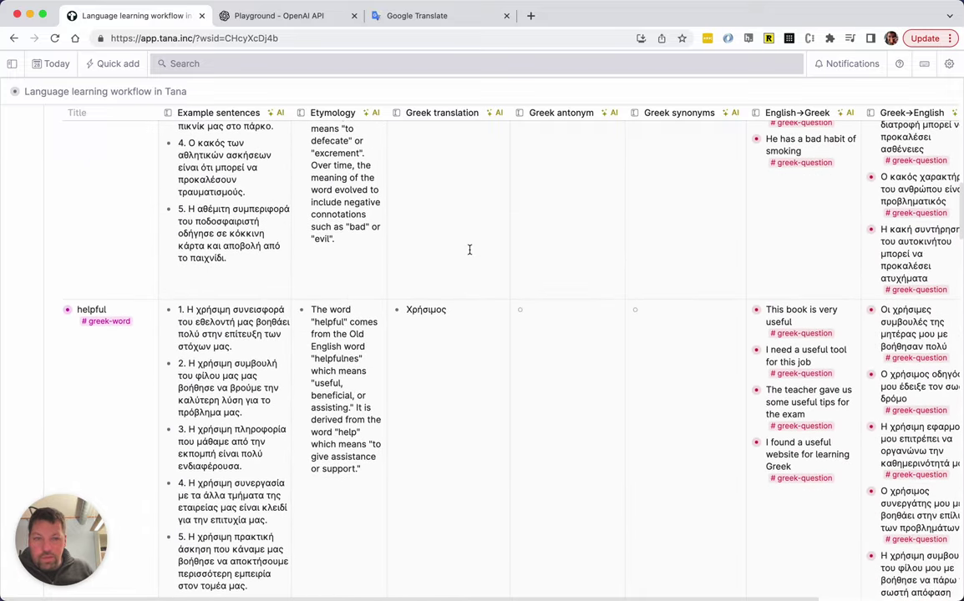
{"action": "scroll", "coordinate": [469, 250], "scroll_direction": "up", "scroll_amount": 10}
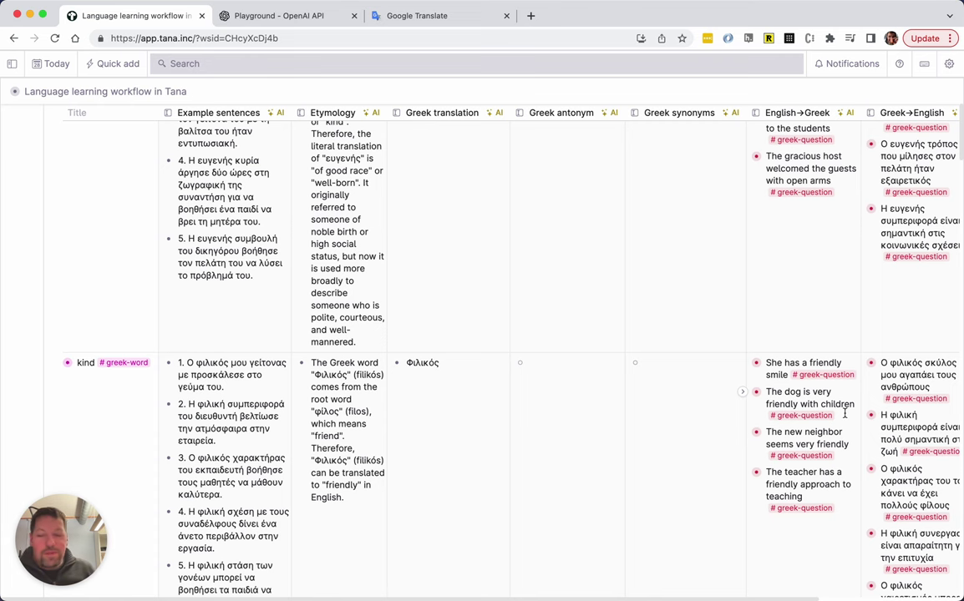
{"action": "scroll", "coordinate": [845, 412], "scroll_direction": "up", "scroll_amount": 5}
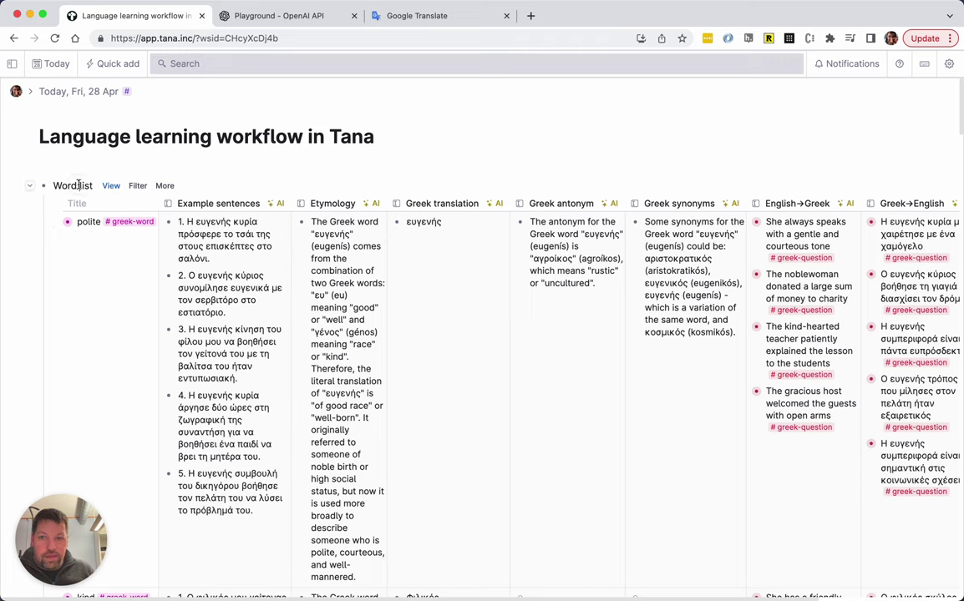
{"action": "key", "text": "super"}
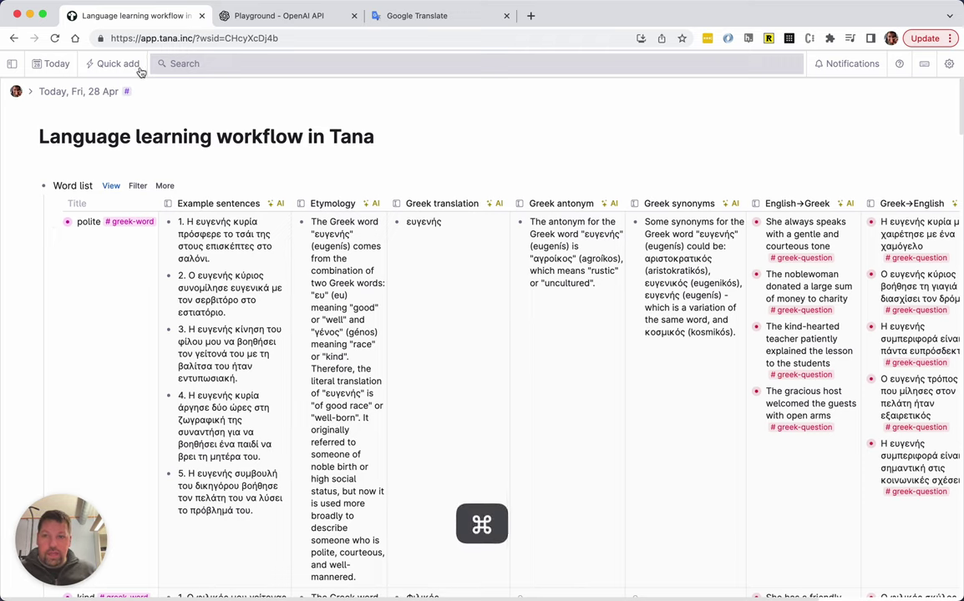
{"action": "left_click", "coordinate": [127, 91]}
{"action": "left_click", "coordinate": [110, 196]}
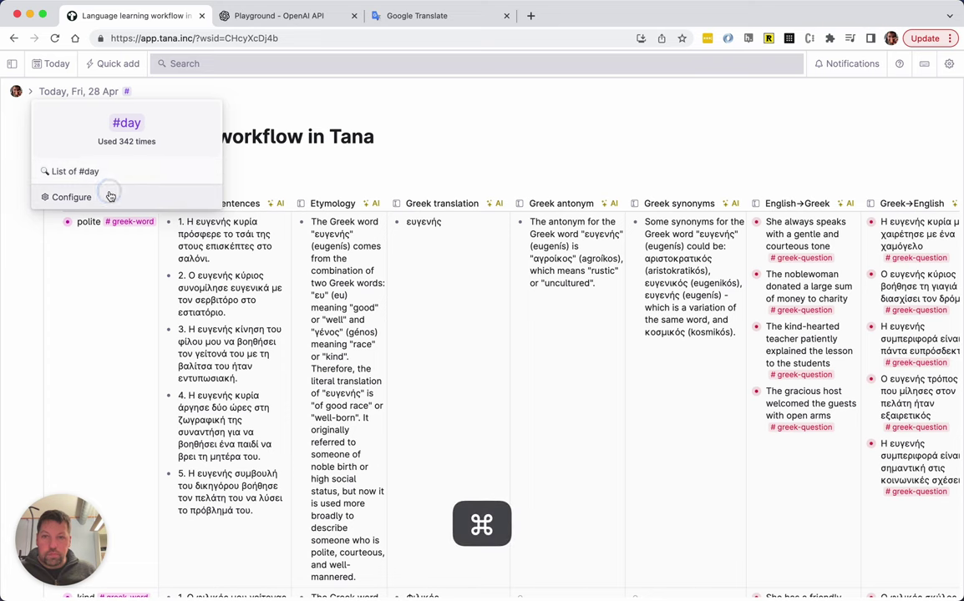
- Add a new field named "Greek questions" to the #day supertag's template
{"action": "left_click", "coordinate": [672, 255]}
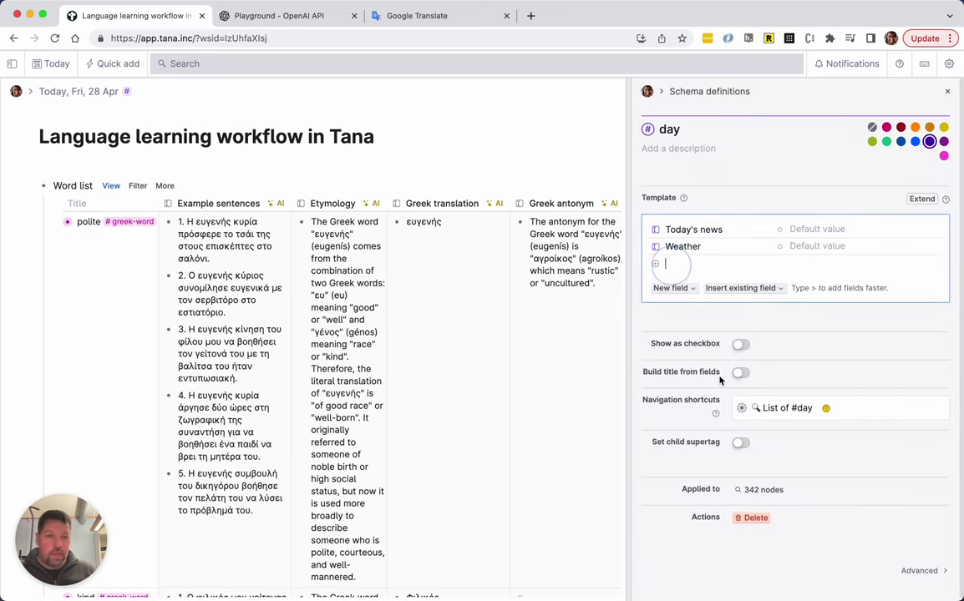
{"action": "type", "text": ">"}
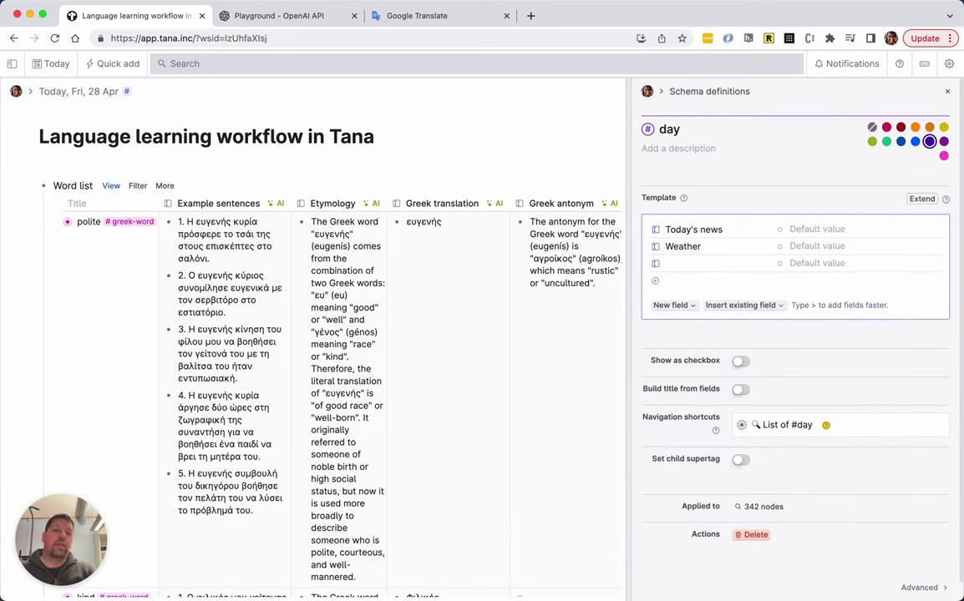
{"action": "type", "text": "Greek questio"}
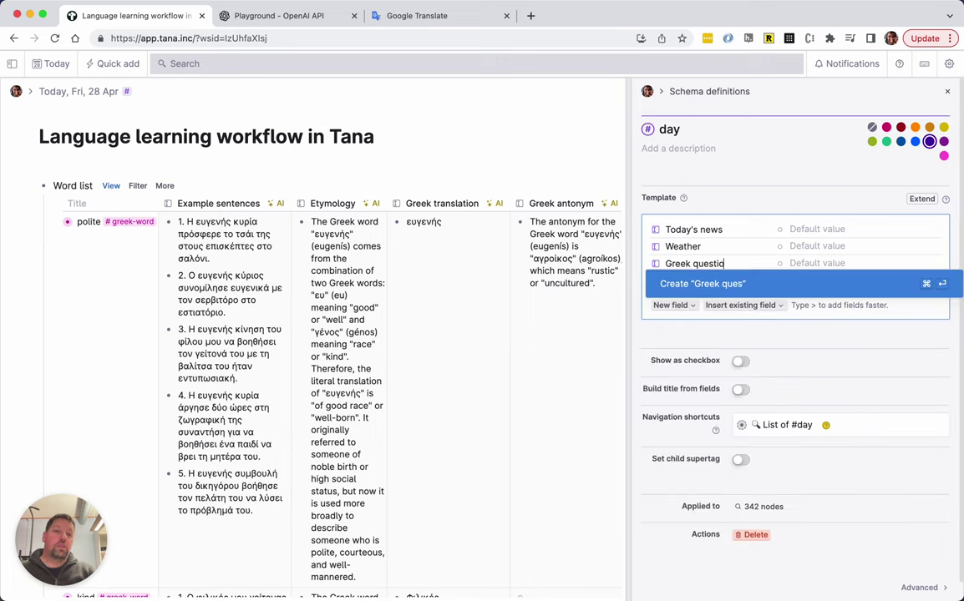
{"action": "type", "text": "ns"}
{"action": "key", "text": "Return"}
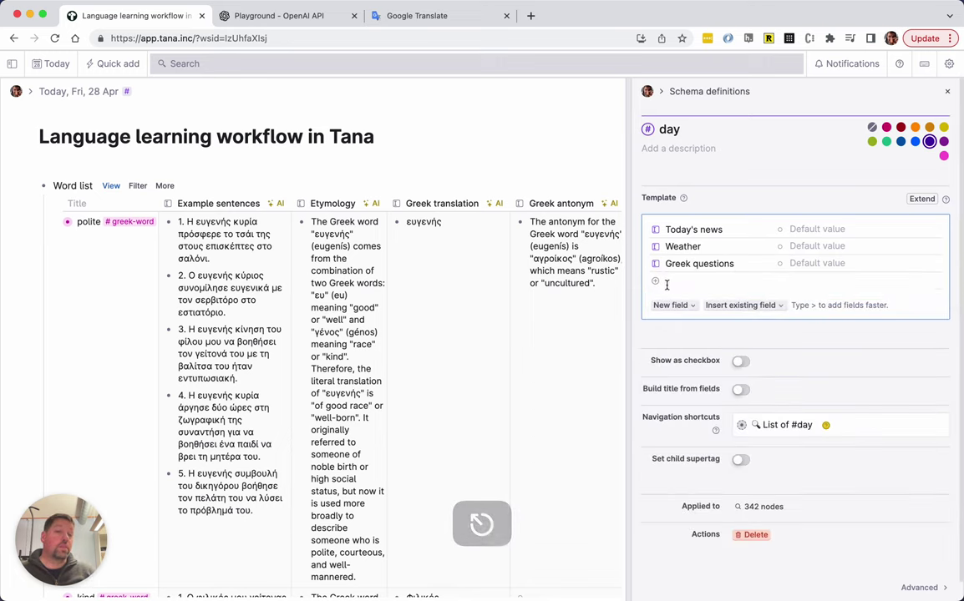
- Configure the Greek questions field as an Instance of greek-question, auto-initialized with 10 random nodes, and close its settings
{"action": "mouse_move", "coordinate": [657, 267]}
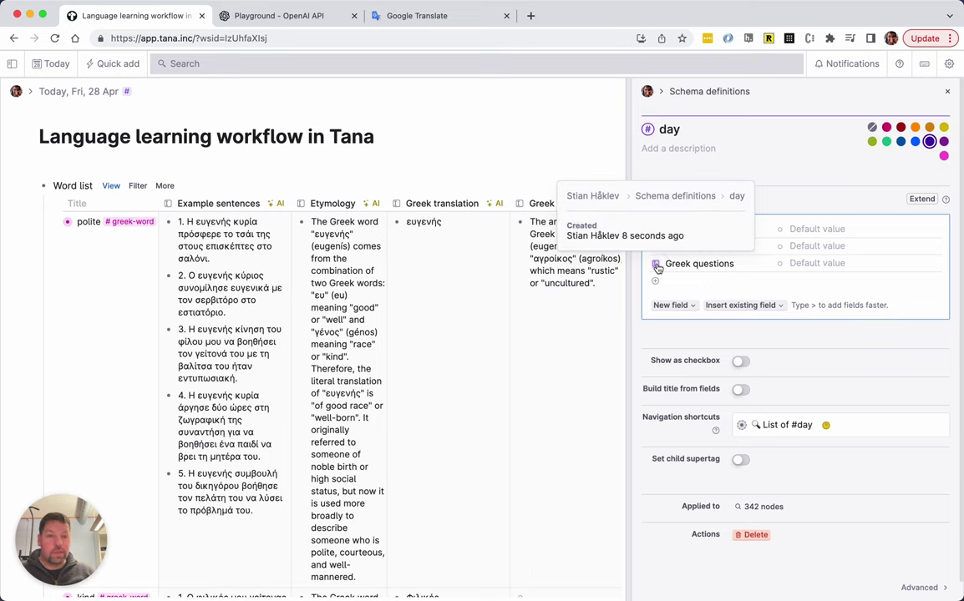
{"action": "left_click", "coordinate": [656, 264]}
{"action": "left_click", "coordinate": [776, 193]}
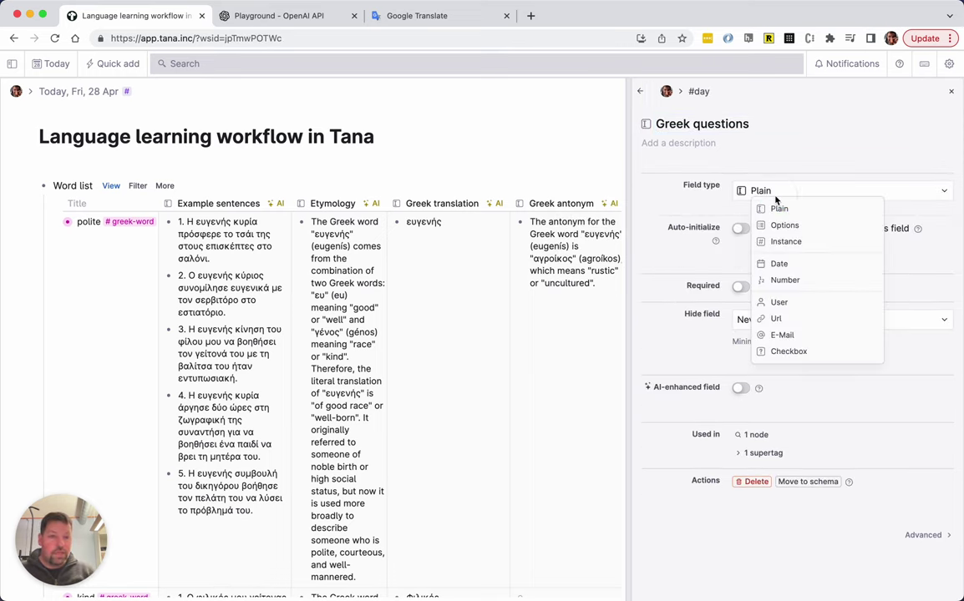
{"action": "left_click", "coordinate": [764, 241]}
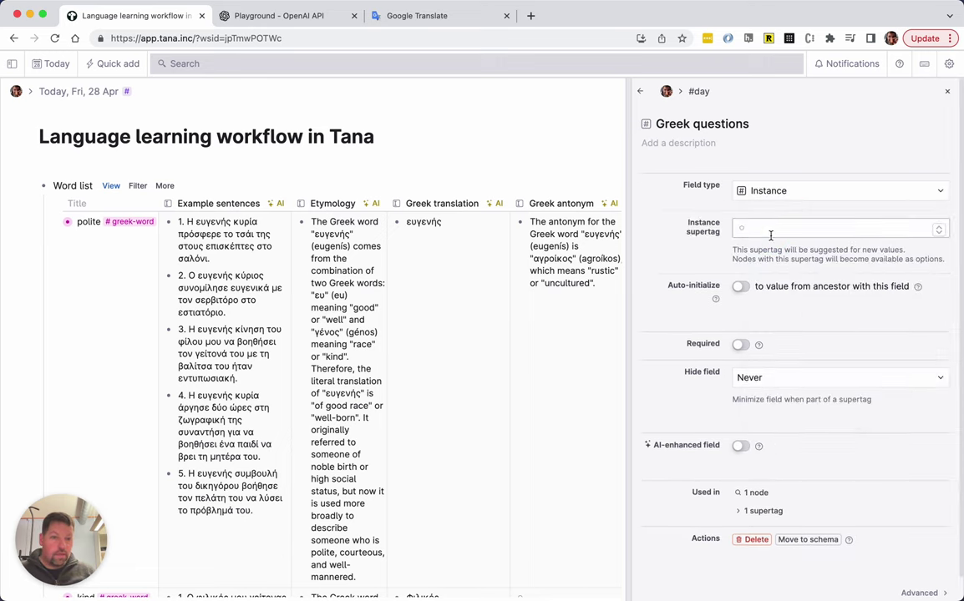
{"action": "left_click", "coordinate": [770, 233]}
{"action": "type", "text": "question"}
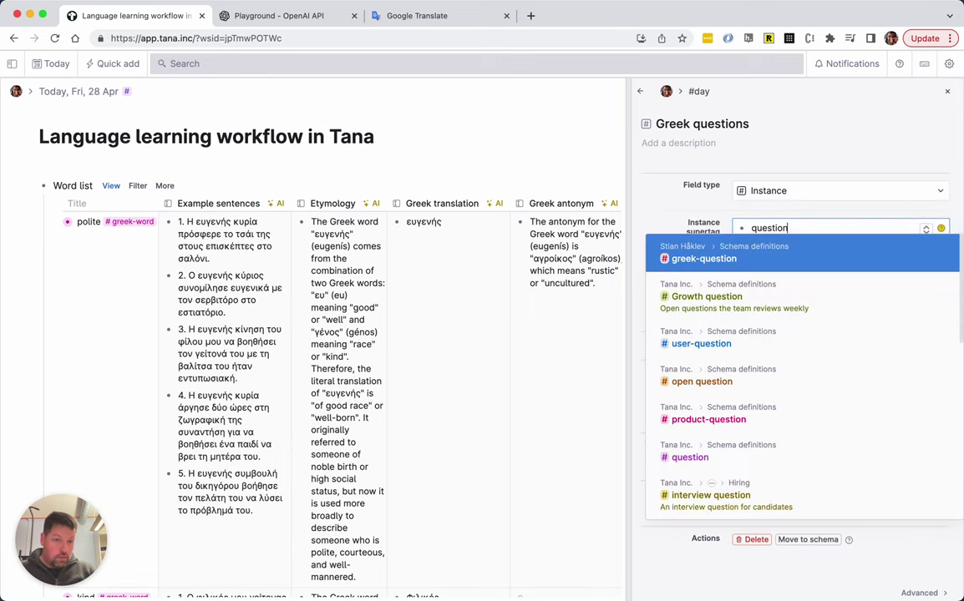
{"action": "key", "text": "Return"}
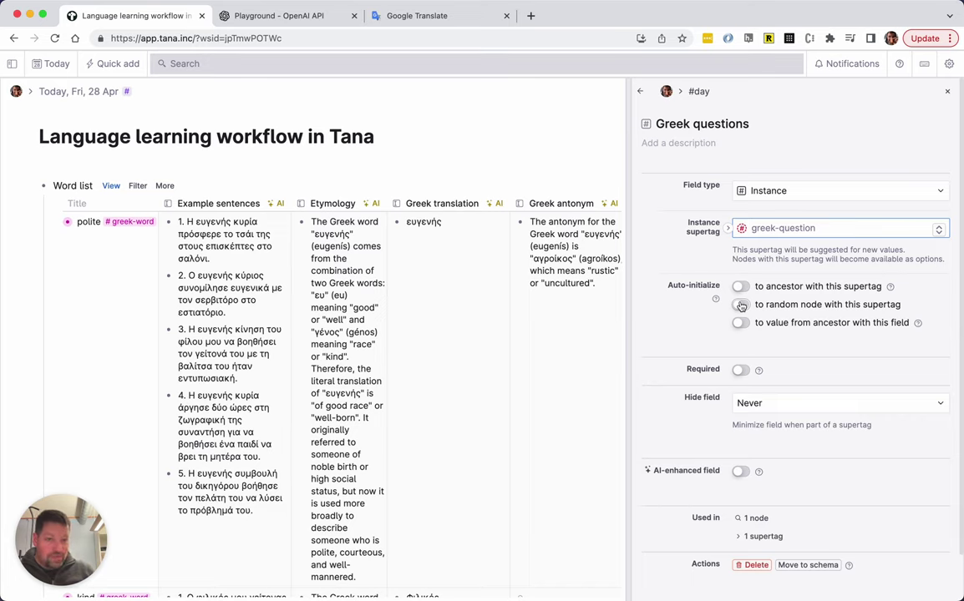
{"action": "left_click", "coordinate": [741, 305]}
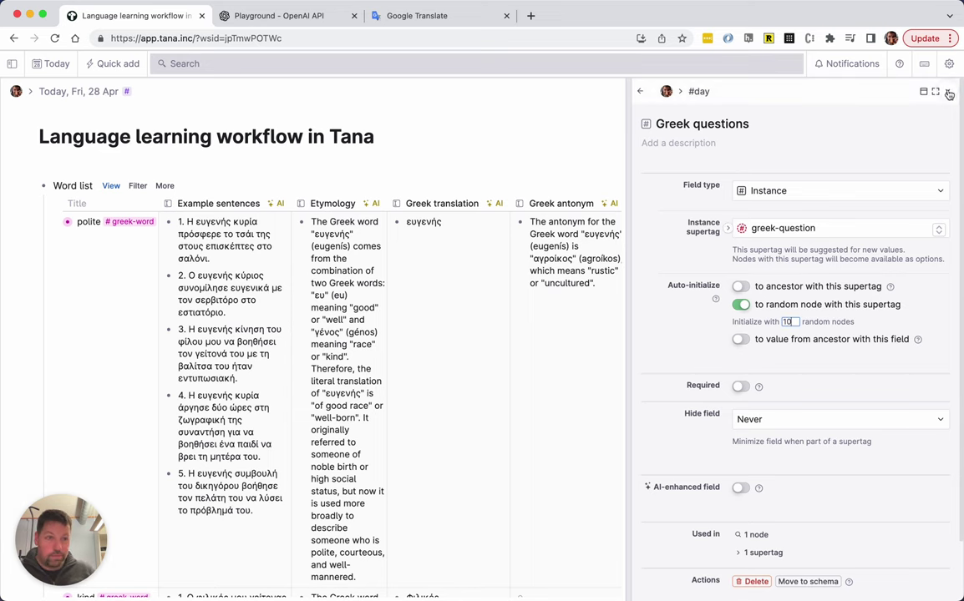
{"action": "left_click", "coordinate": [947, 91]}
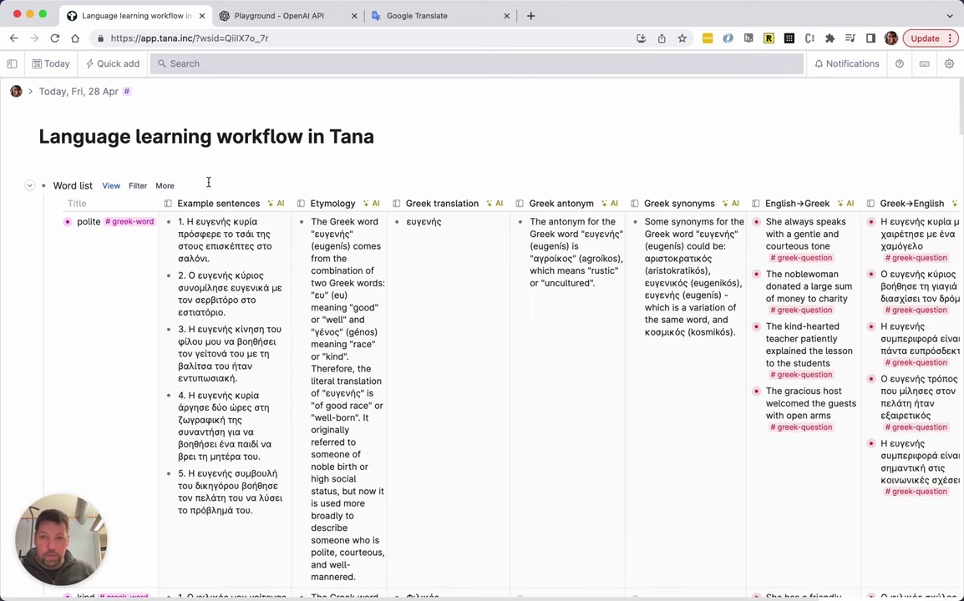
- Insert a new node above Word list containing a date reference to tomorrow, Sat, 29 Apr
{"action": "left_click", "coordinate": [53, 186]}
{"action": "key", "text": "super+Return"}
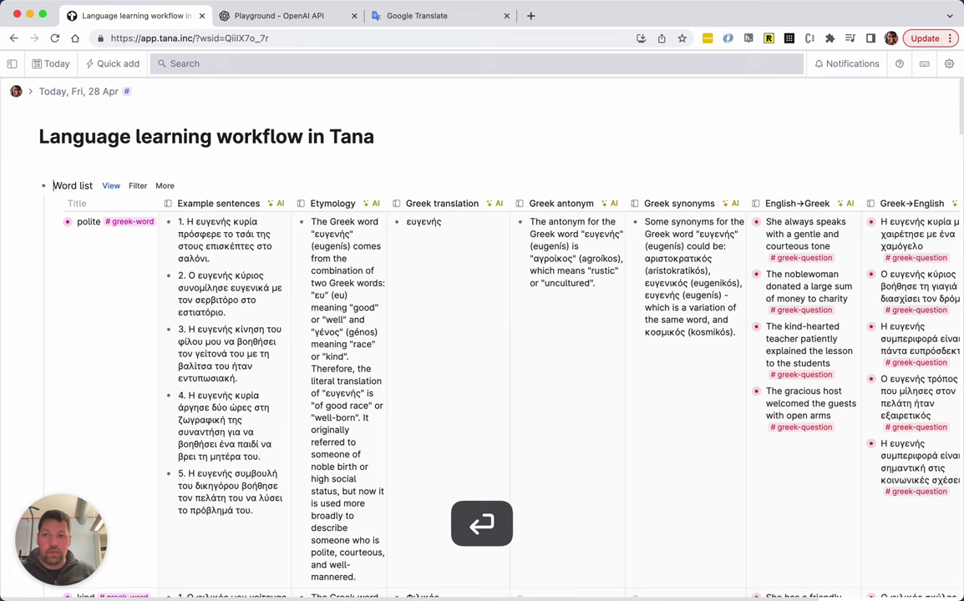
{"action": "type", "text": "@tomor"}
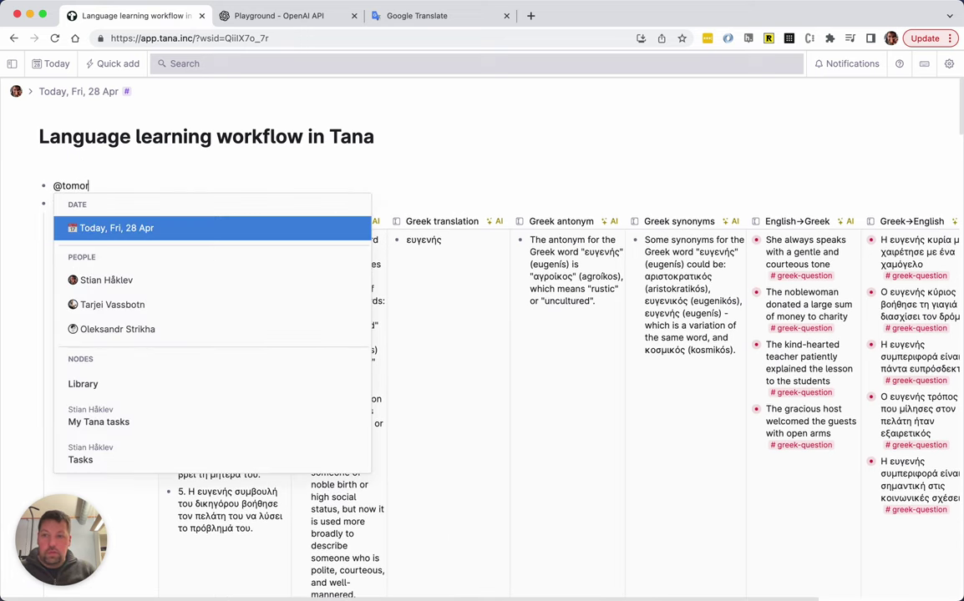
{"action": "type", "text": "row"}
{"action": "key", "text": "Return"}
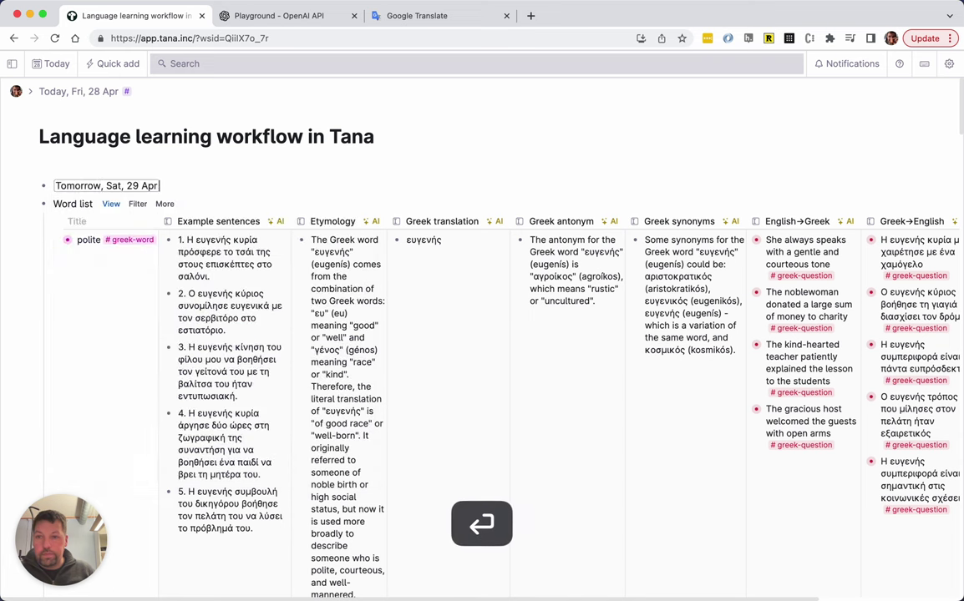
- Try to open tomorrow's day page from the inserted date reference
{"action": "left_click", "coordinate": [83, 191], "text": "super"}
{"action": "left_click", "coordinate": [82, 191]}
{"action": "left_click", "coordinate": [73, 185]}
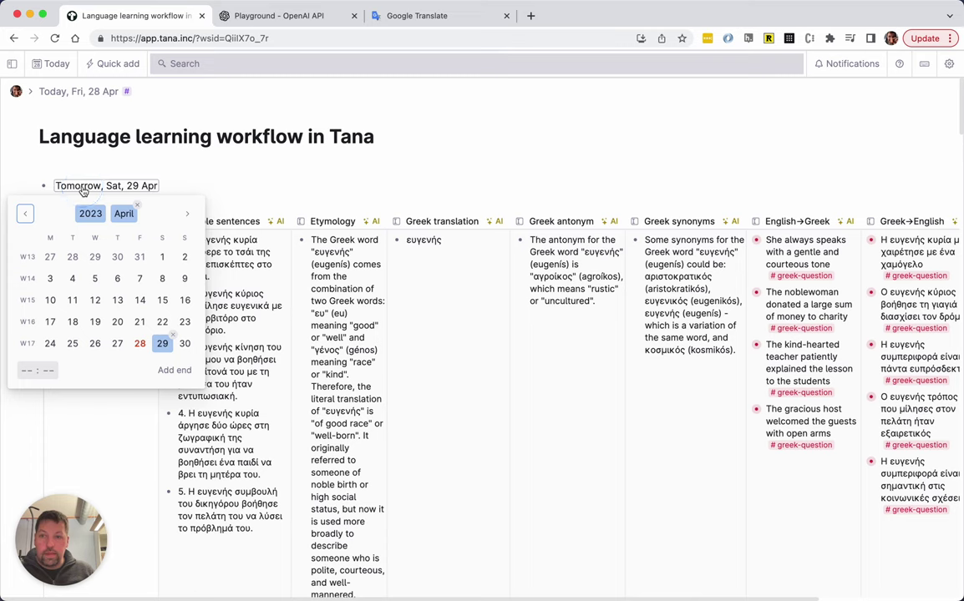
{"action": "left_click", "coordinate": [157, 344]}
{"action": "left_click", "coordinate": [123, 187]}
{"action": "key", "text": "super+z"}
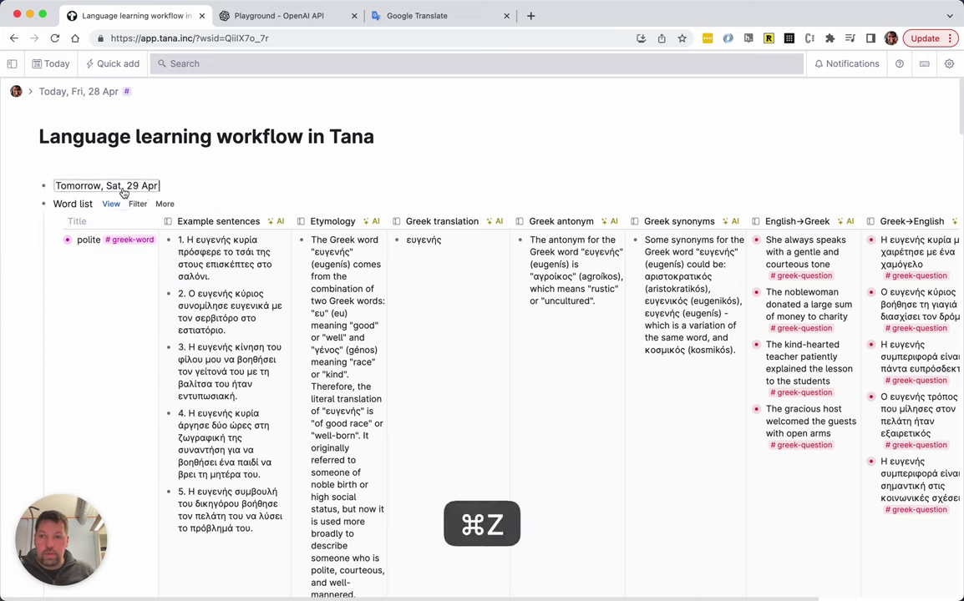
{"action": "left_click", "coordinate": [110, 189]}
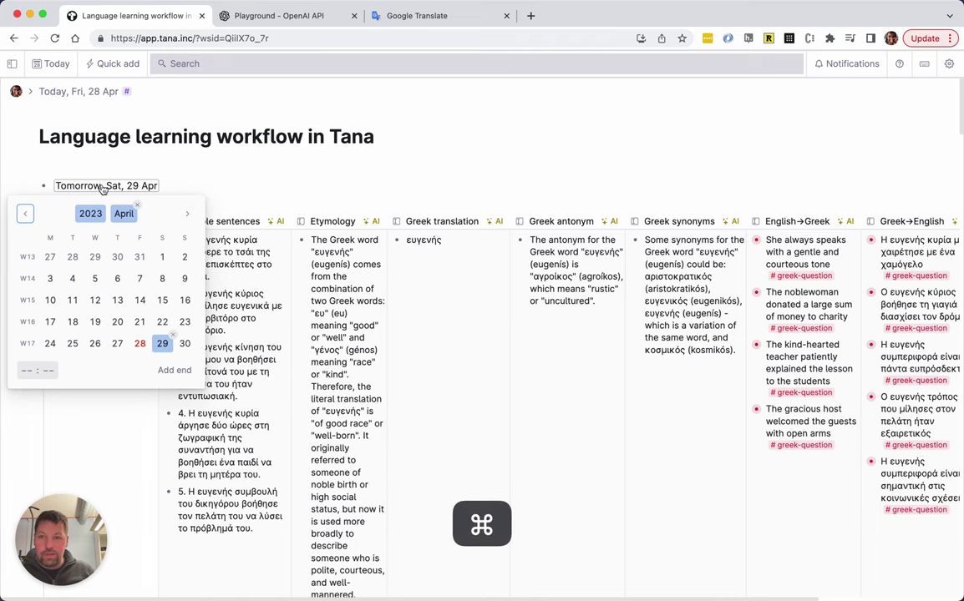
{"action": "key", "text": "super+z"}
{"action": "left_click", "coordinate": [60, 186]}
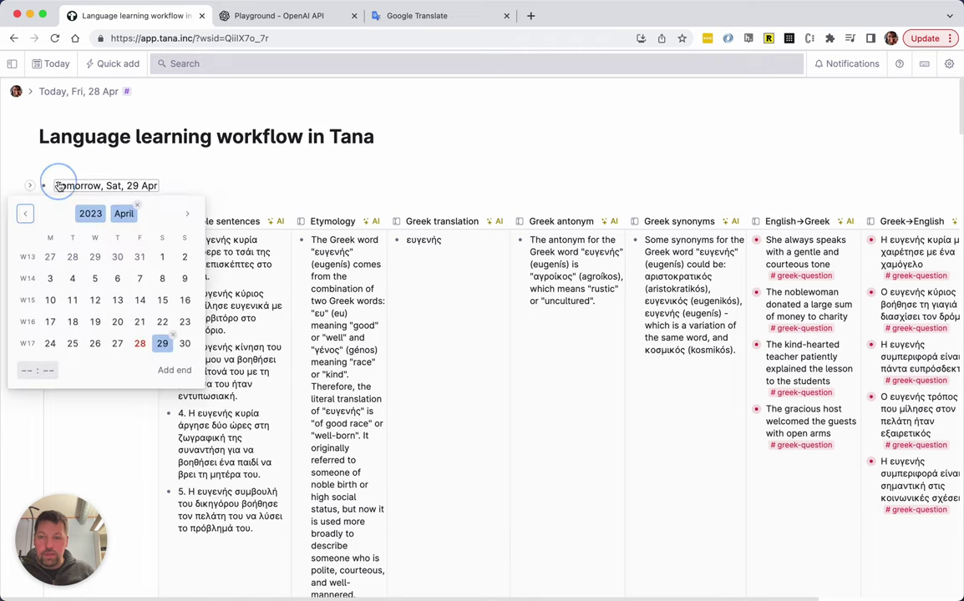
{"action": "left_click", "coordinate": [169, 187]}
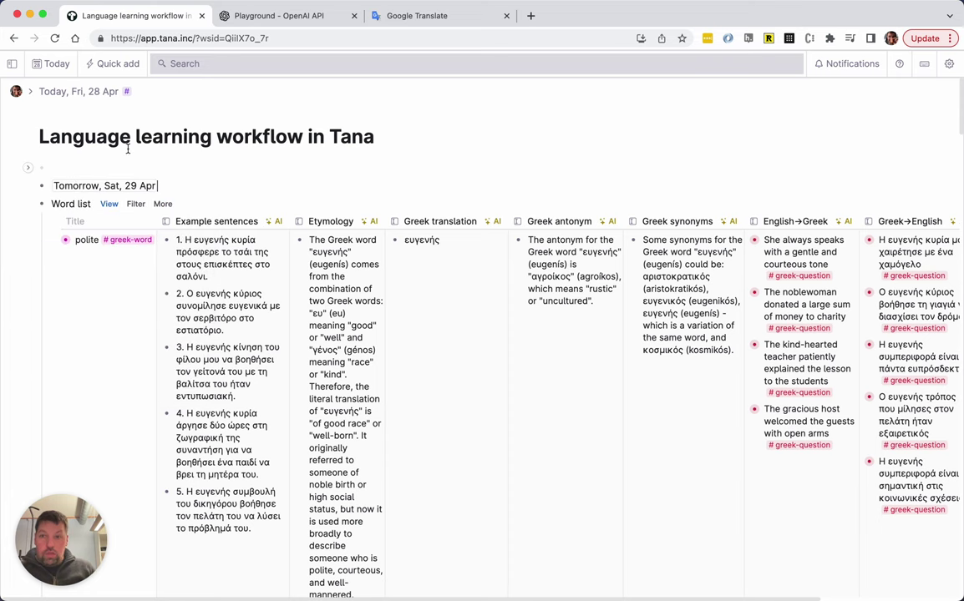
- Go to today's day page and move on to the following day, Sat, 29 Apr
{"action": "left_click", "coordinate": [80, 91]}
{"action": "key", "text": "super+bracketright"}
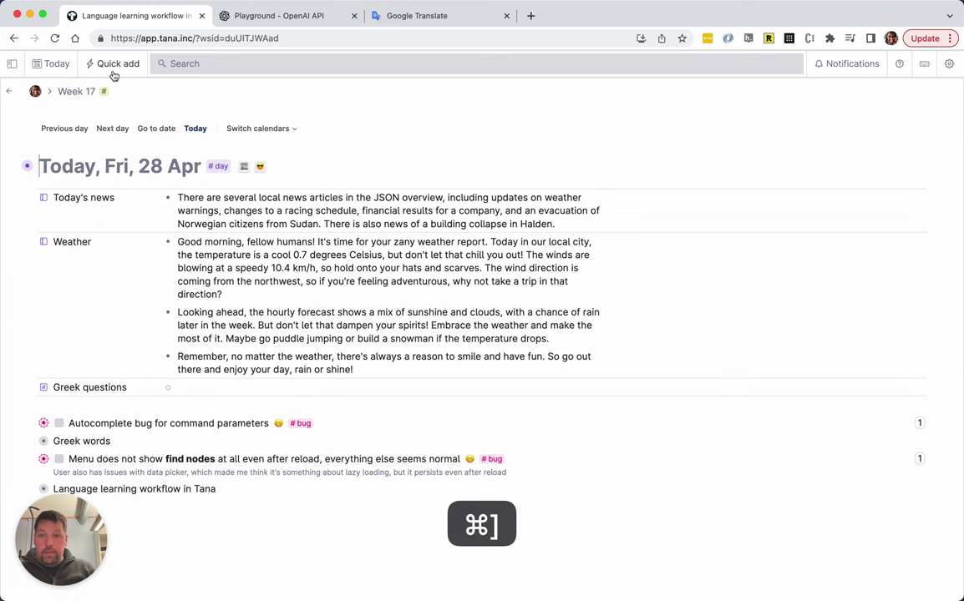
{"action": "left_click", "coordinate": [117, 128]}
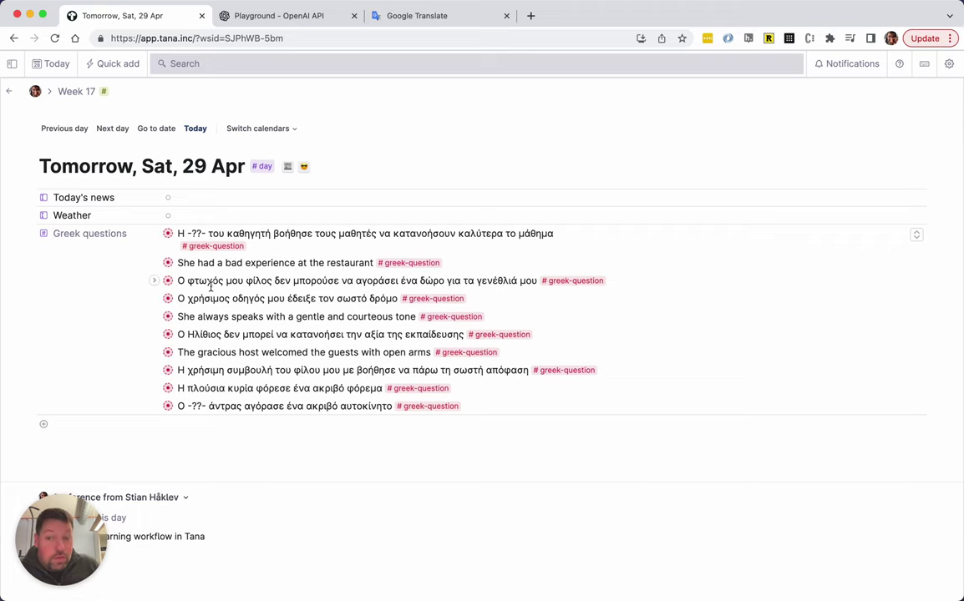
- Review the answers to the second, fourth, fifth and sixth Greek questions on the Sat, 29 Apr page, expanding each question in turn
{"action": "left_click", "coordinate": [153, 264]}
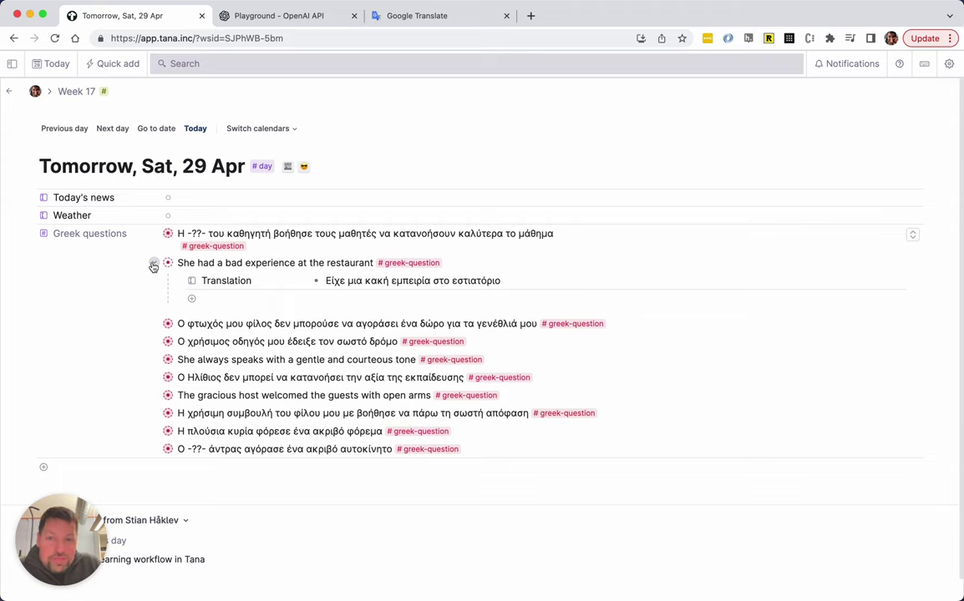
{"action": "left_click", "coordinate": [154, 264]}
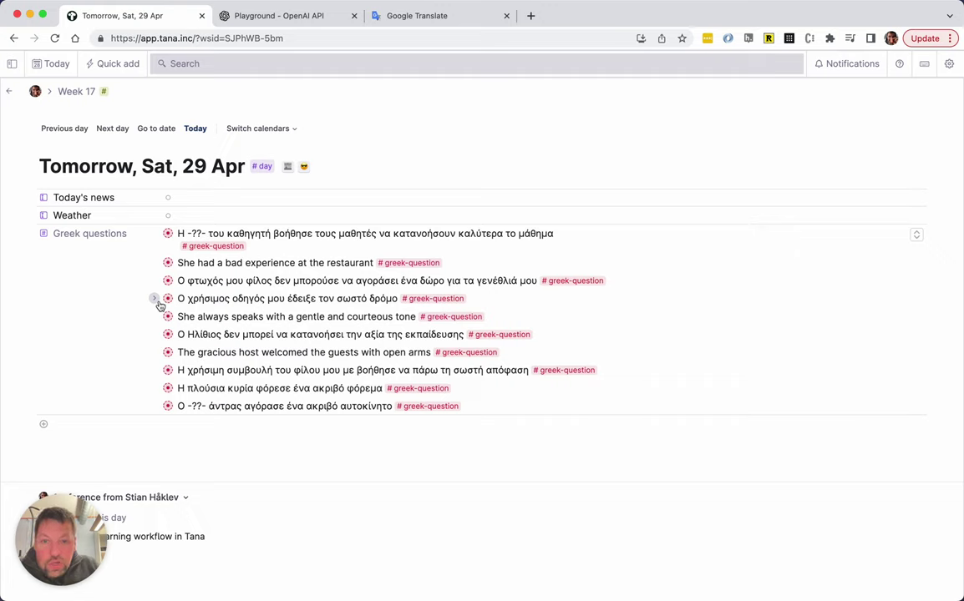
{"action": "left_click", "coordinate": [156, 301]}
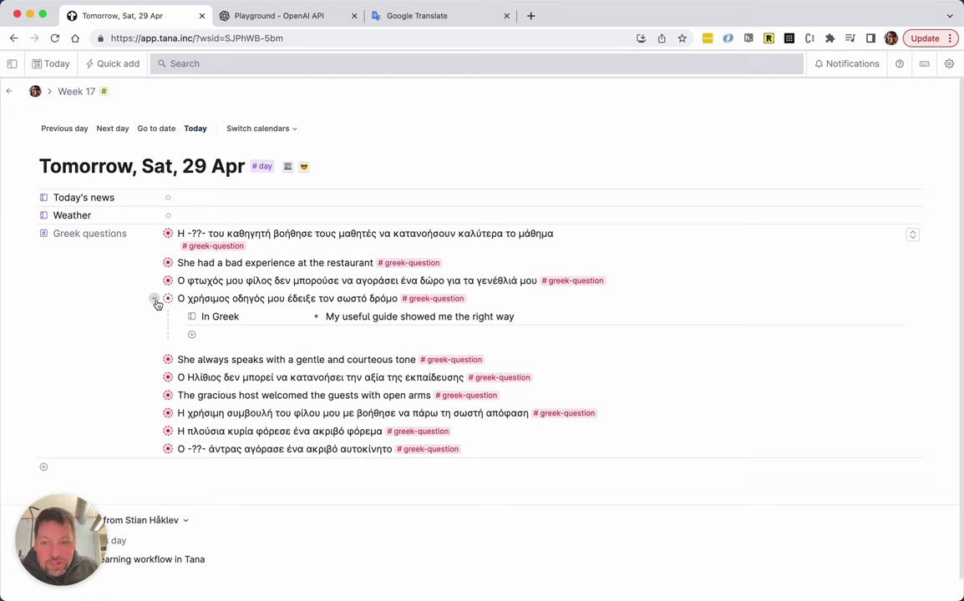
{"action": "left_click", "coordinate": [155, 300]}
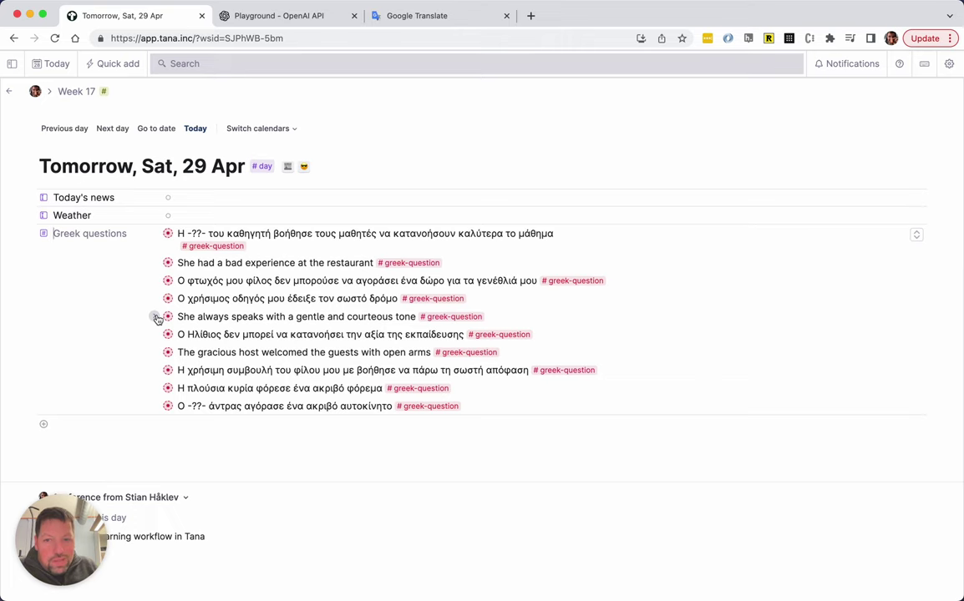
{"action": "left_click", "coordinate": [156, 318]}
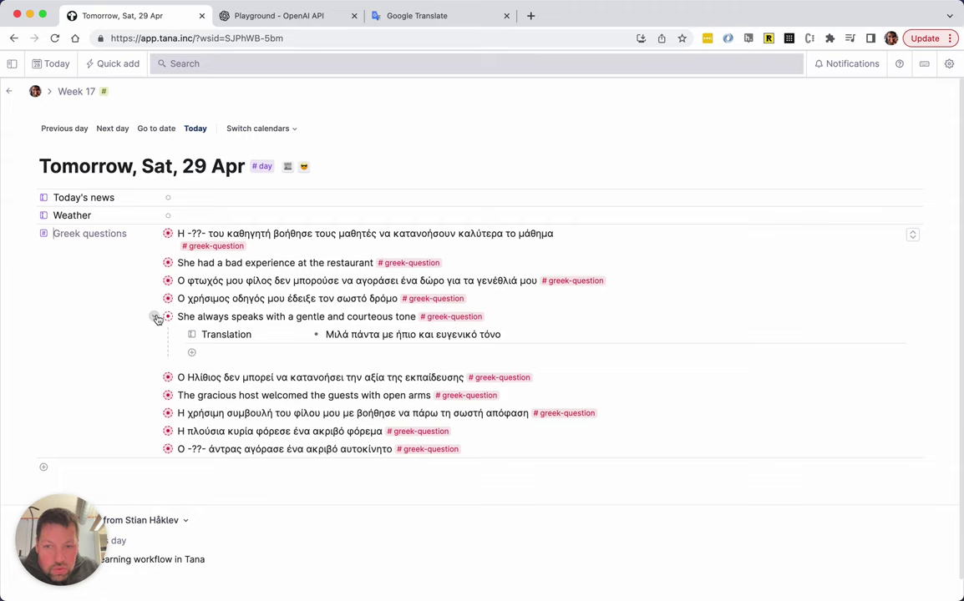
{"action": "left_click", "coordinate": [155, 318]}
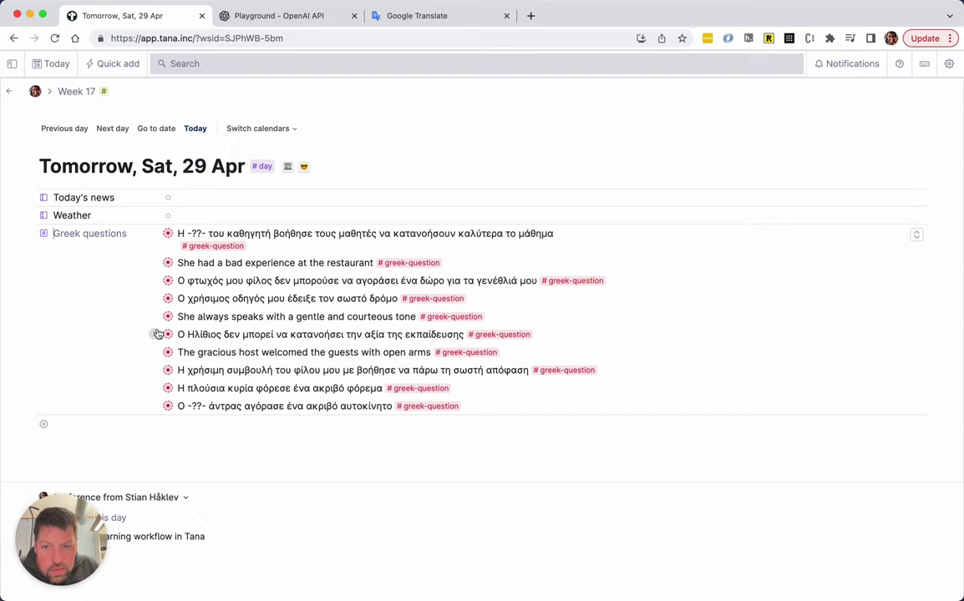
{"action": "left_click", "coordinate": [157, 334]}
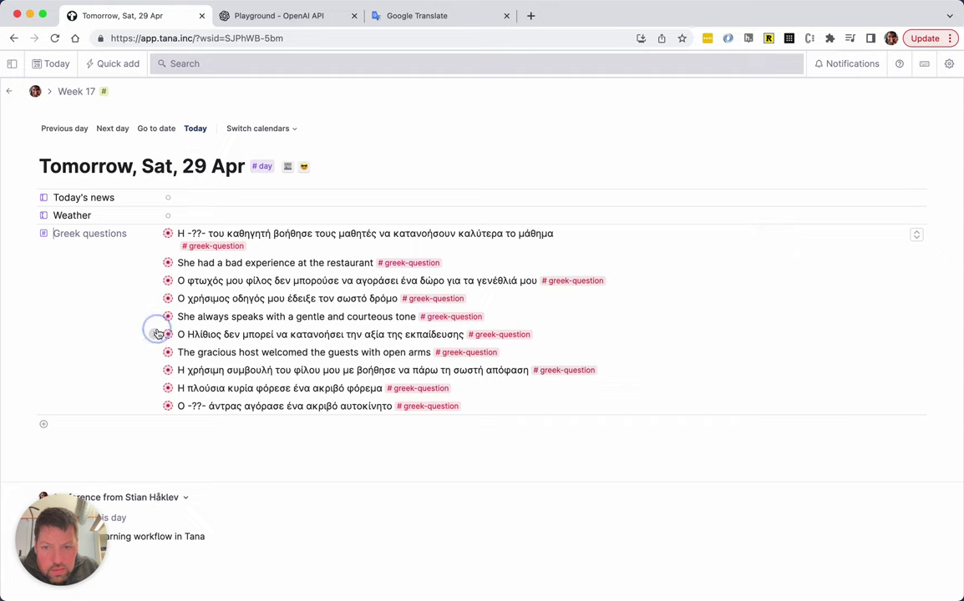
{"action": "left_click", "coordinate": [156, 334]}
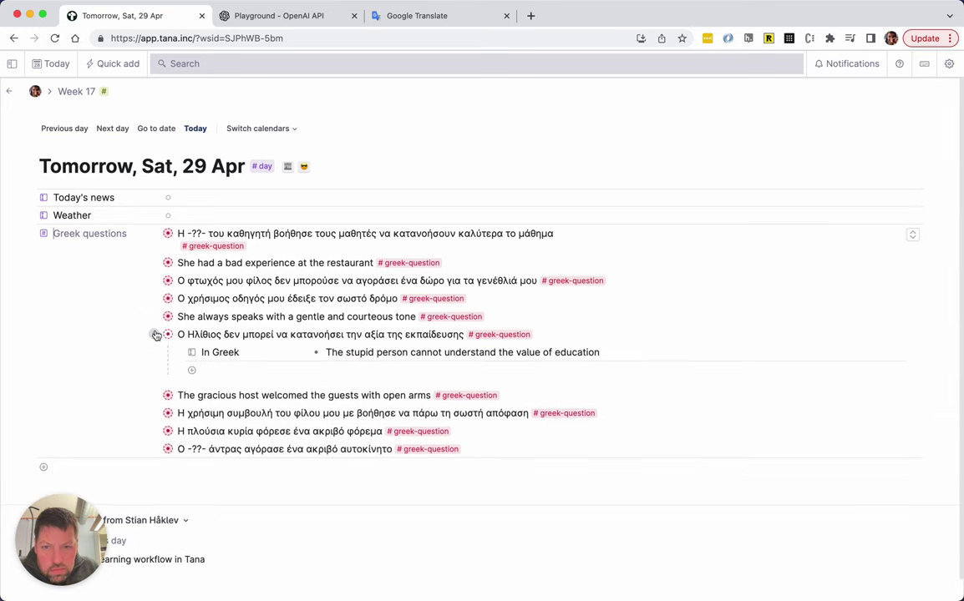